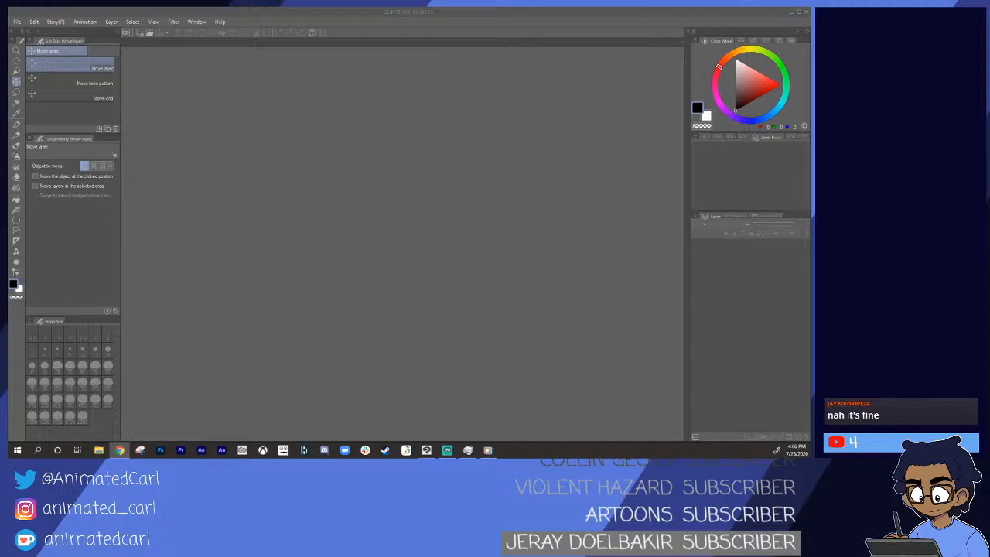
- Open the storyboard image JCC2_46_01.jpg
left_click(156, 92)
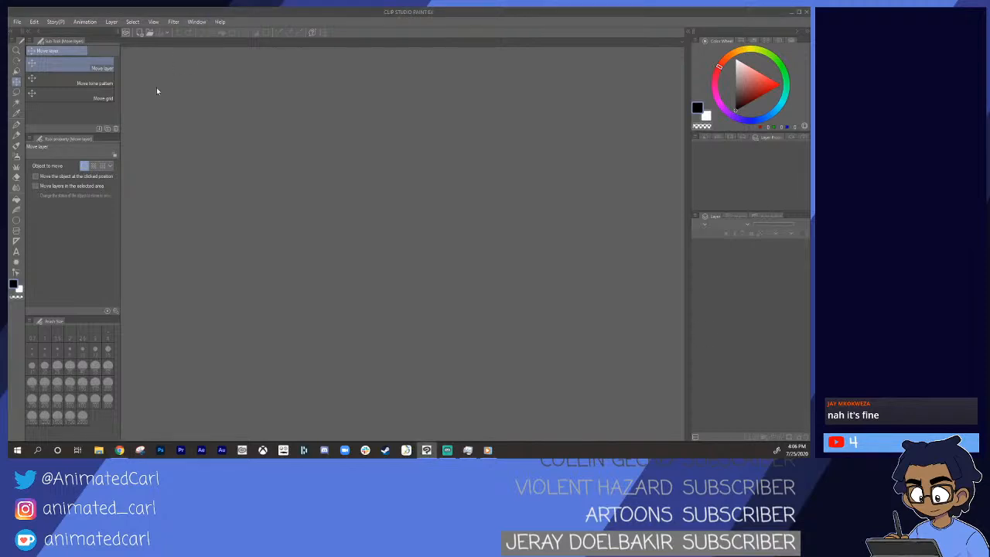
left_click(17, 21)
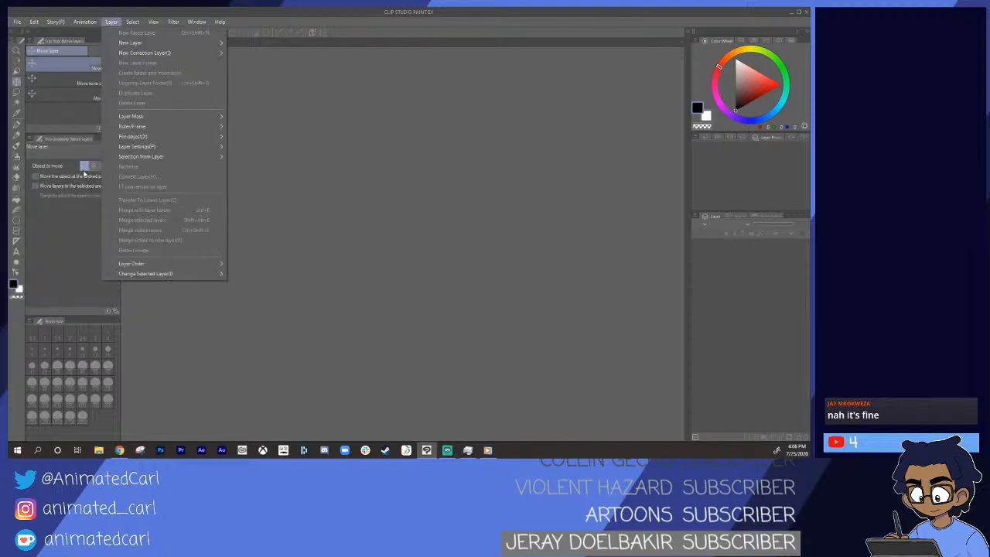
left_click(34, 52)
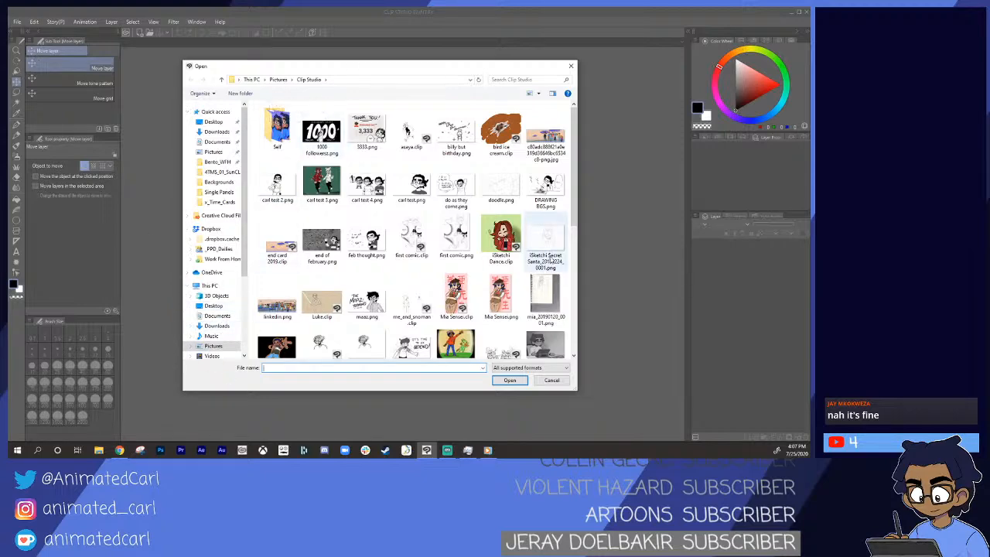
left_click_drag(379, 69, 0, 74)
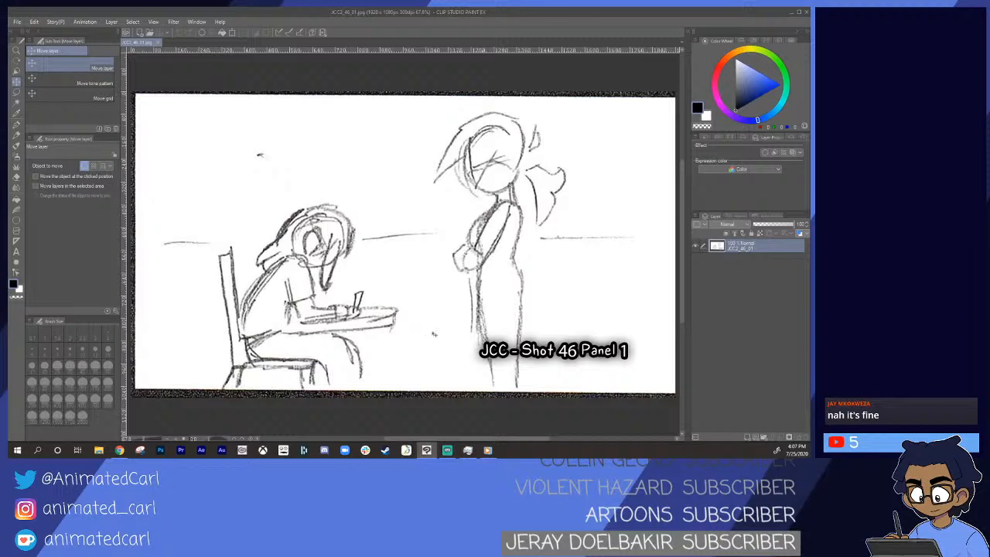
- Change the image resolution of the storyboard document and apply the setting
left_click(32, 22)
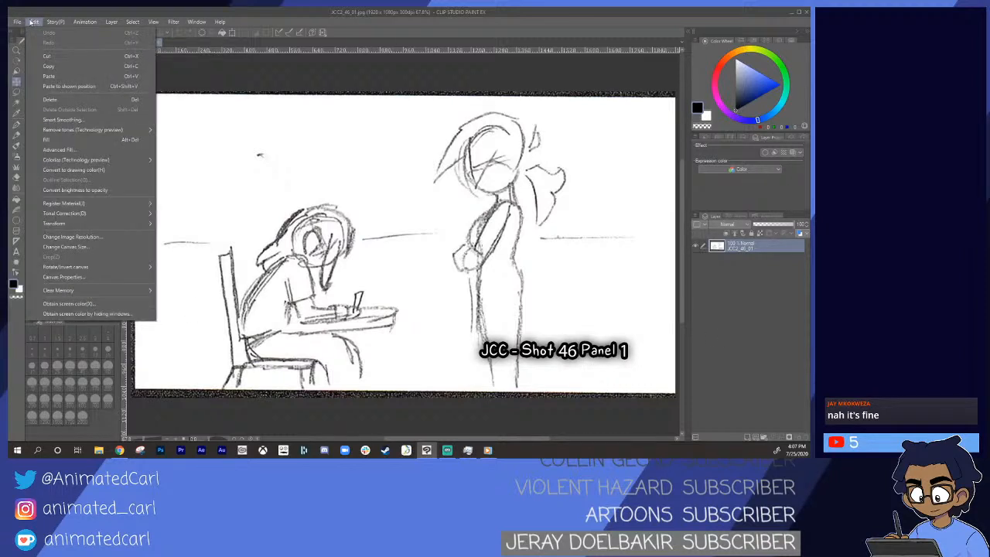
left_click(74, 241)
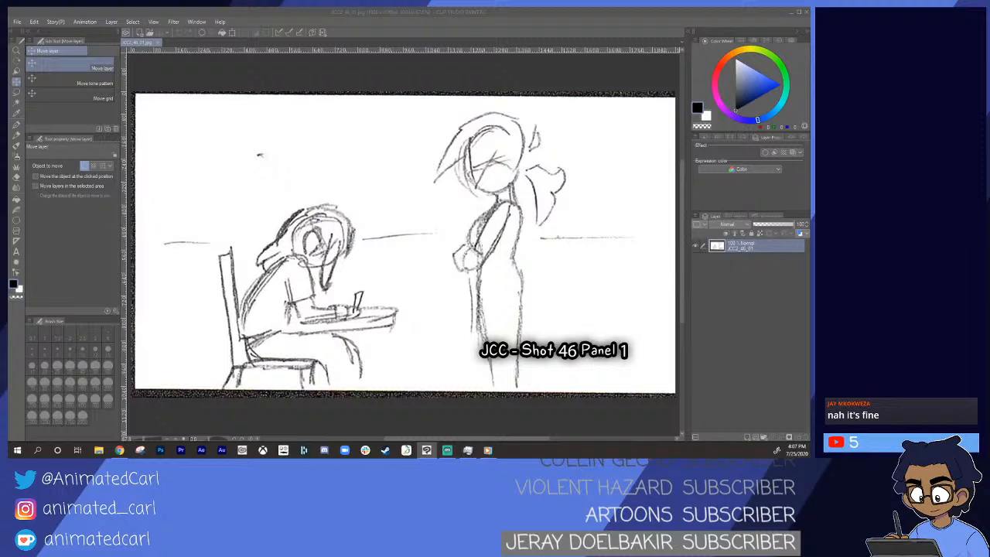
key("Return")
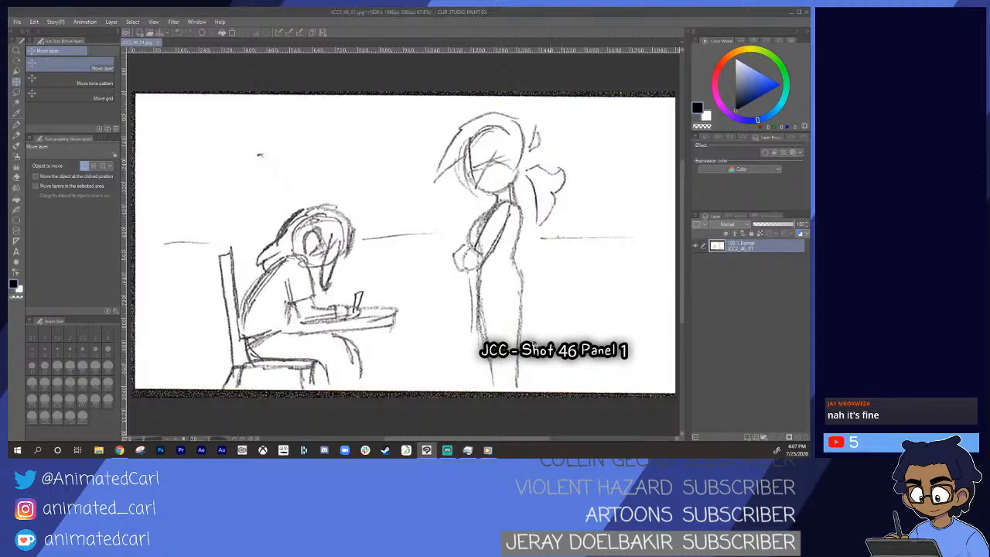
key("p")
mouse_move(417, 228)
left_mouse_down()
mouse_move(348, 251)
mouse_move(464, 193)
mouse_move(333, 302)
mouse_move(479, 174)
left_mouse_up()
key("ctrl+z")
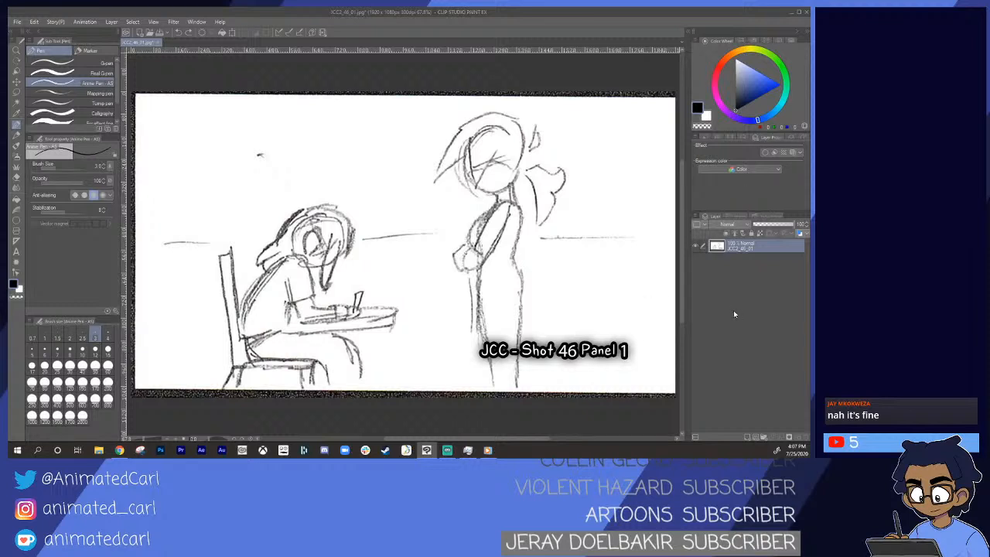
- Add a layer filled with white beneath the storyboard sketch and a new empty layer above the sketch
left_click(755, 438)
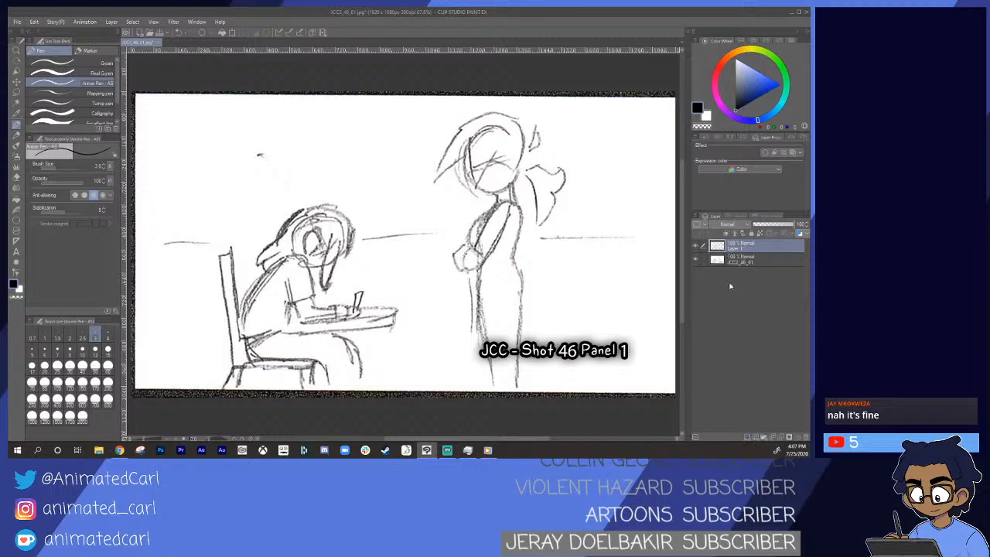
left_click_drag(732, 249, 746, 259)
left_click(749, 97)
key("x")
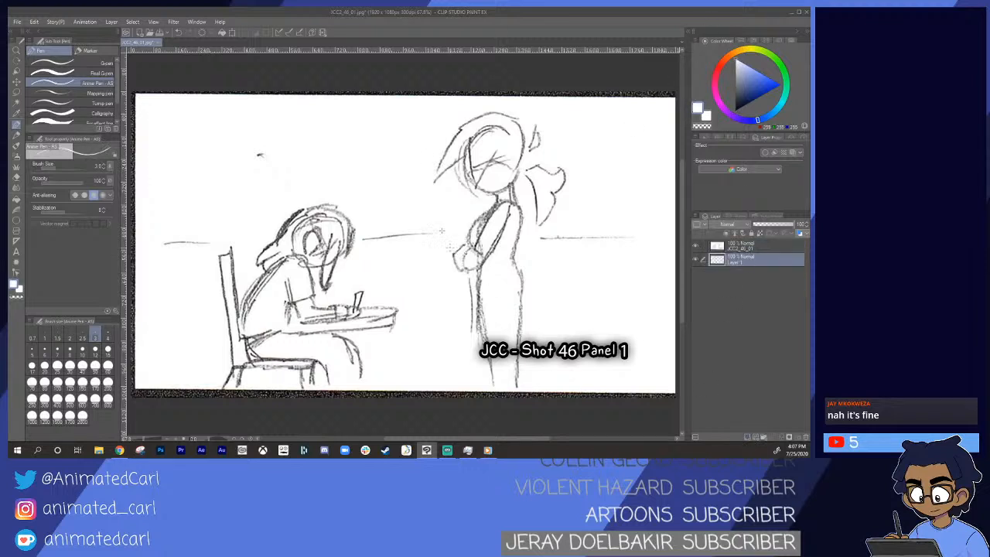
key("g")
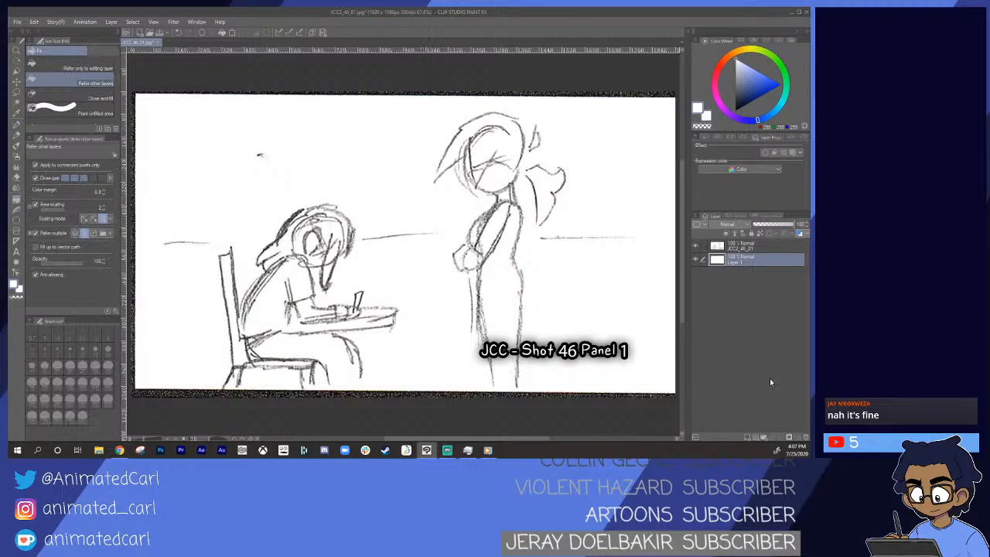
left_click(745, 248)
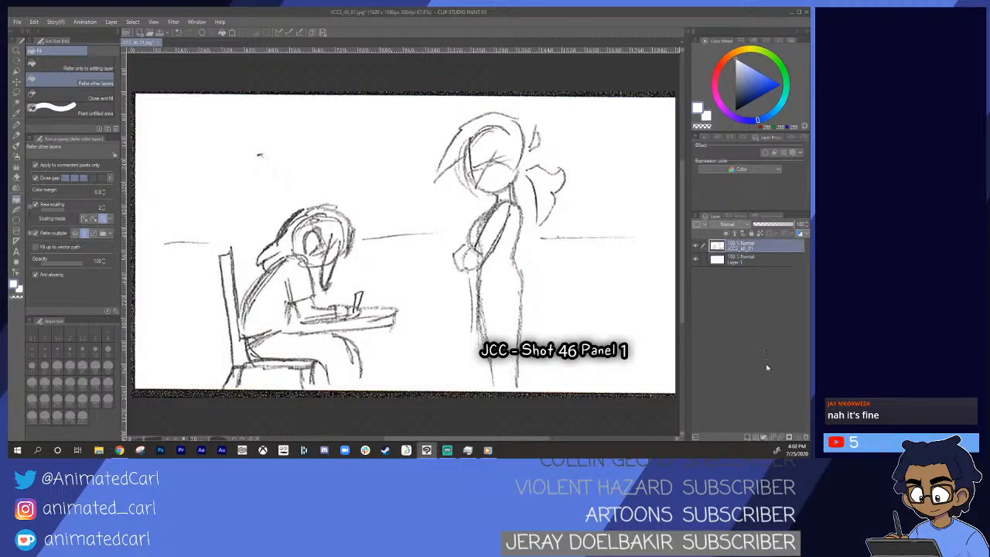
left_click(748, 438)
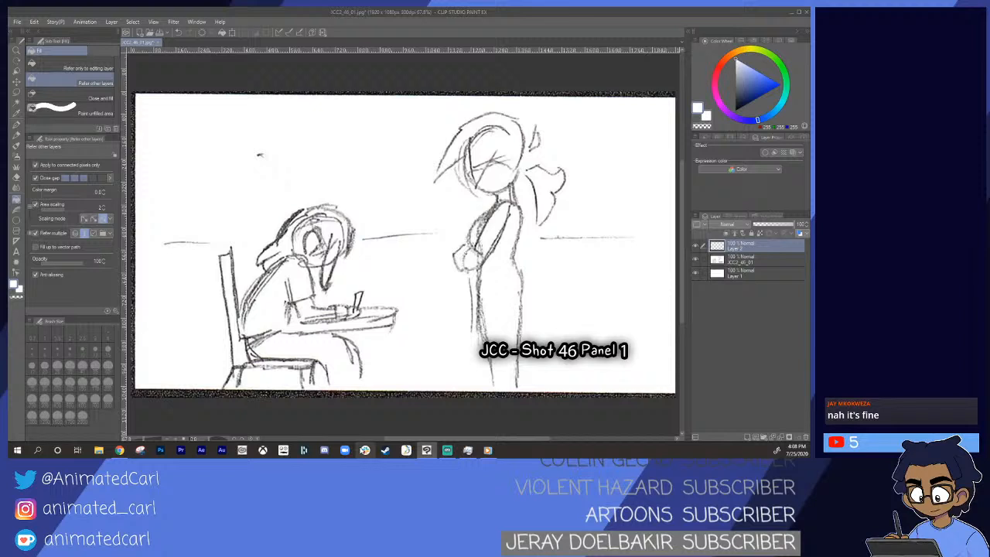
- Open the Classroom_Side_Front background file for reference, and return to the storyboard document
left_click(17, 22)
left_click(63, 53)
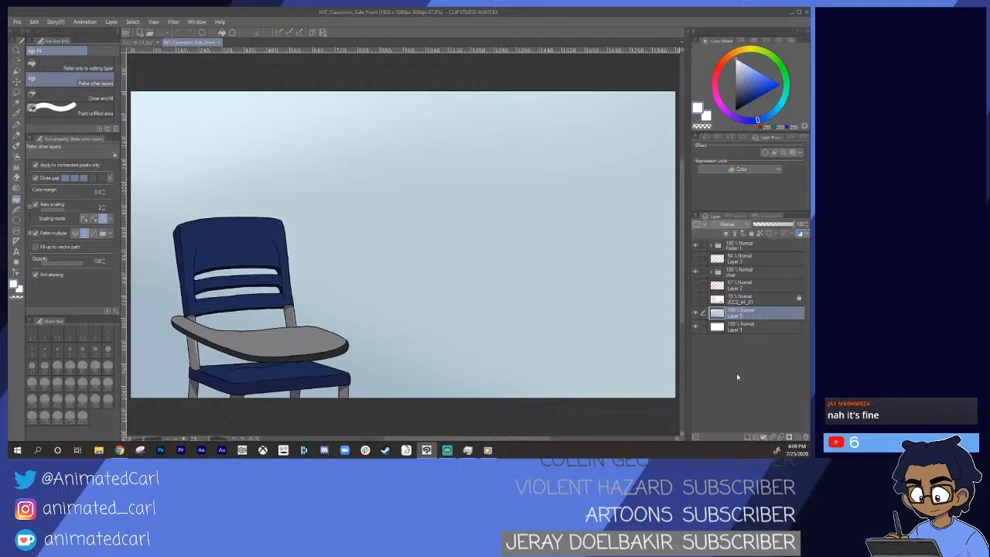
left_click(144, 41)
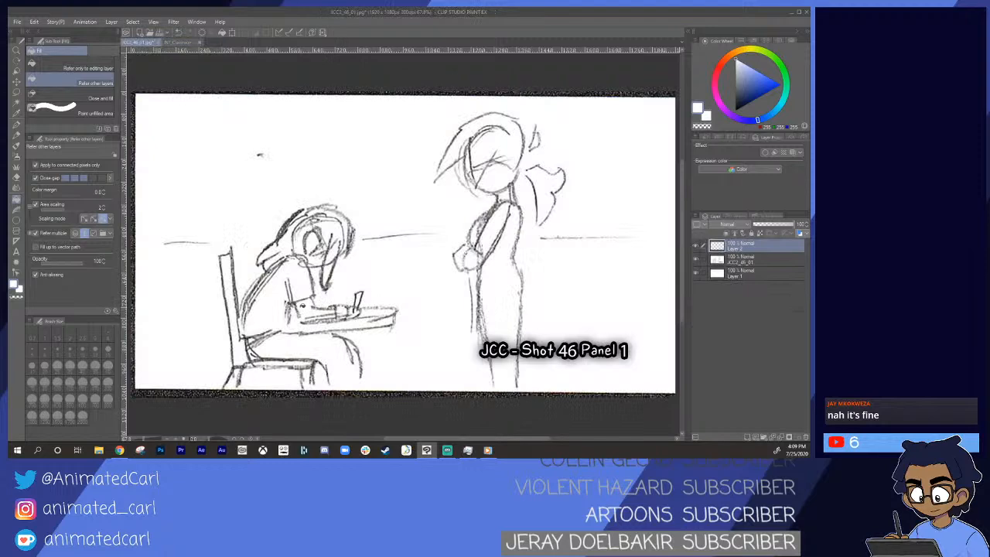
left_click(304, 305)
key("ctrl+z")
mouse_move(353, 292)
left_mouse_down()
mouse_move(324, 292)
mouse_move(365, 277)
left_mouse_up()
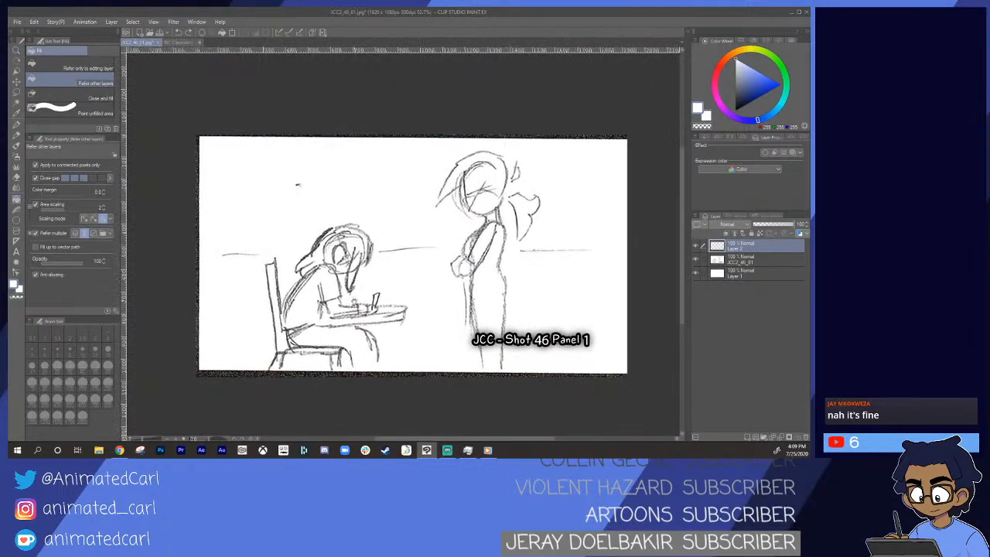
- Set up the Pen tool with a bright red-orange drawing color
scroll(357, 301, "down", 1)
key("p")
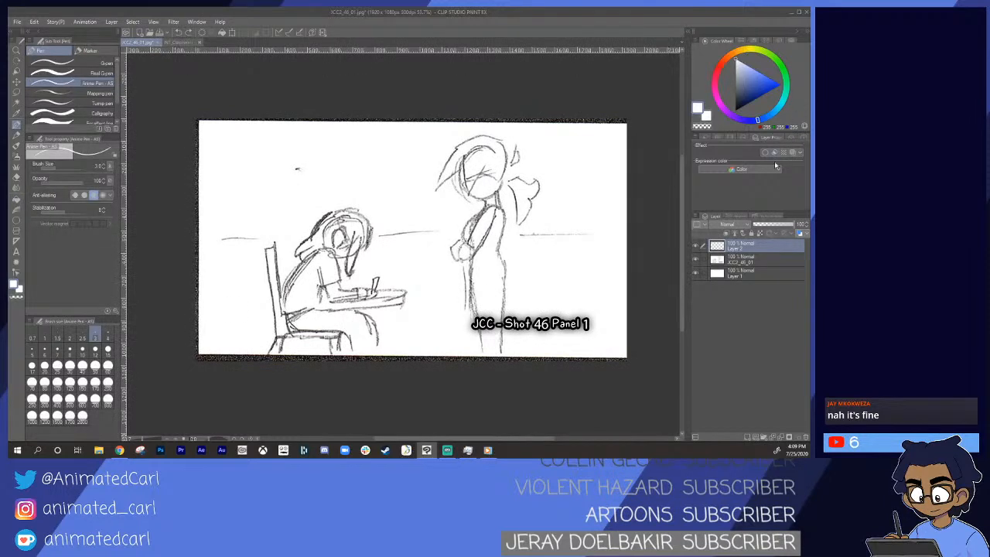
left_click(723, 62)
left_click(780, 85)
- Compare the chair in the classroom background file with the chair in the storyboard sketch
key("/")
left_click_drag(323, 300, 372, 268)
left_click(185, 42)
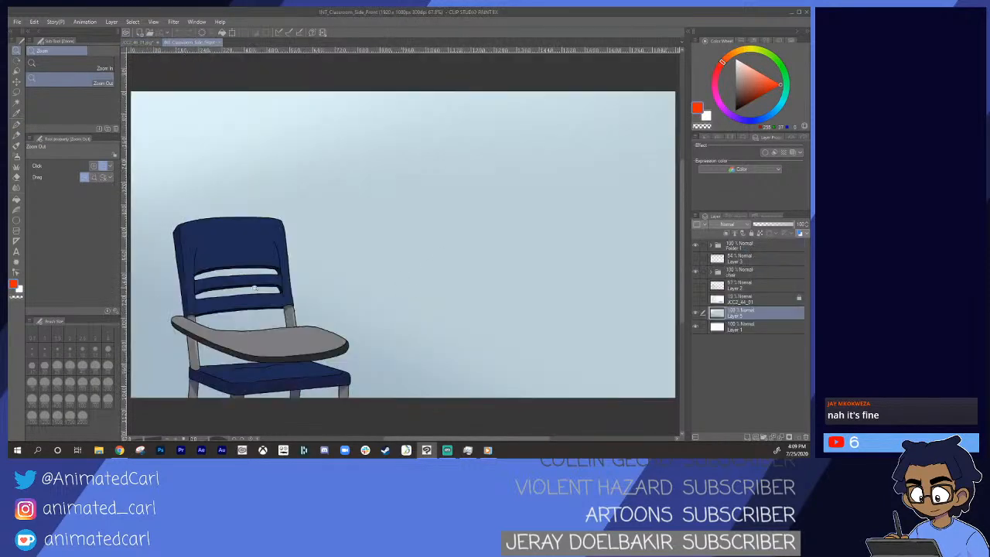
left_click(141, 44)
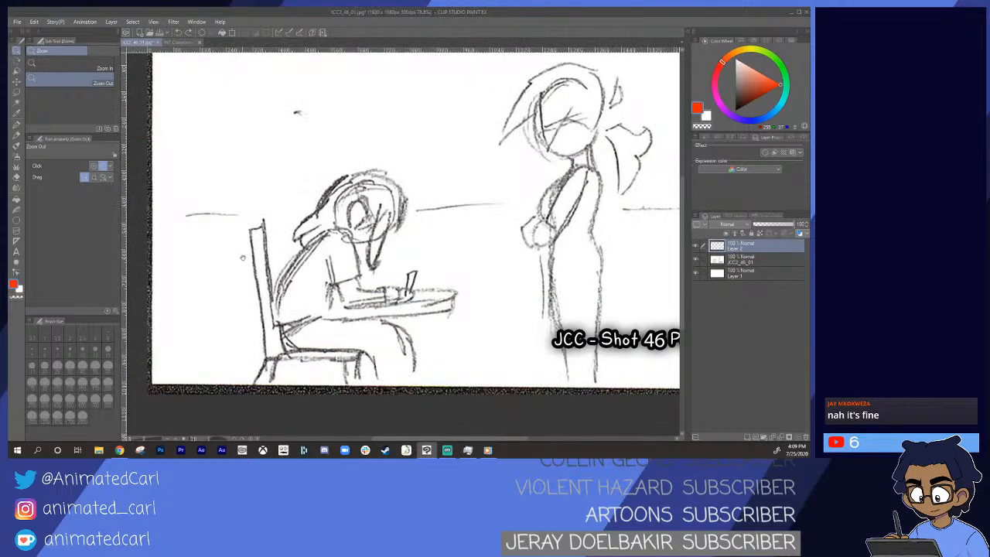
left_click_drag(241, 256, 248, 217)
mouse_move(290, 248)
left_mouse_down()
mouse_move(335, 282)
mouse_move(275, 220)
mouse_move(262, 247)
mouse_move(275, 247)
left_mouse_up()
- Lower the storyboard sketch layer's opacity to about 41% and make the empty top layer active
left_click(760, 260)
left_click(769, 225)
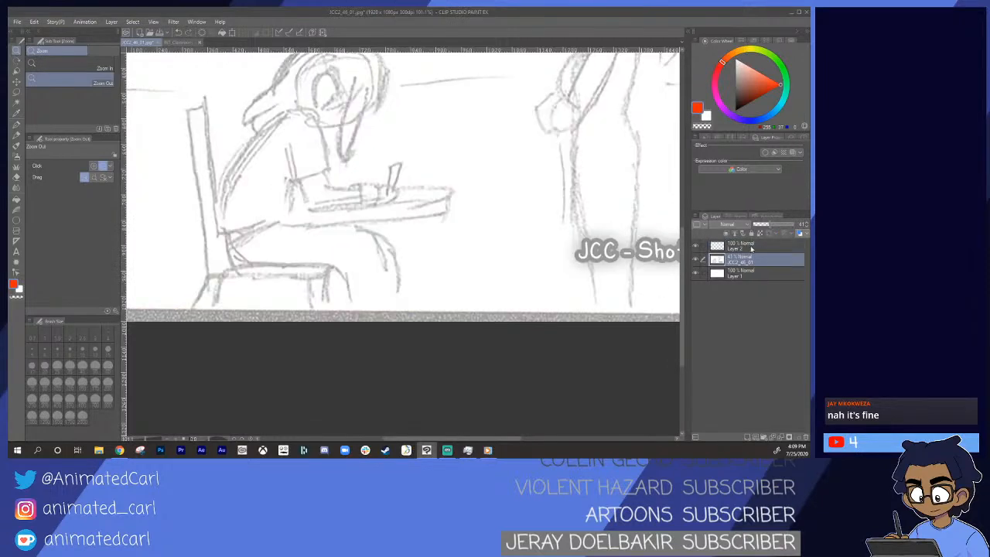
left_click(749, 247)
- Draw the rear line of the chair's back and the two edges of its back leg in red over the sketch
left_click_drag(243, 216, 294, 216)
key("p")
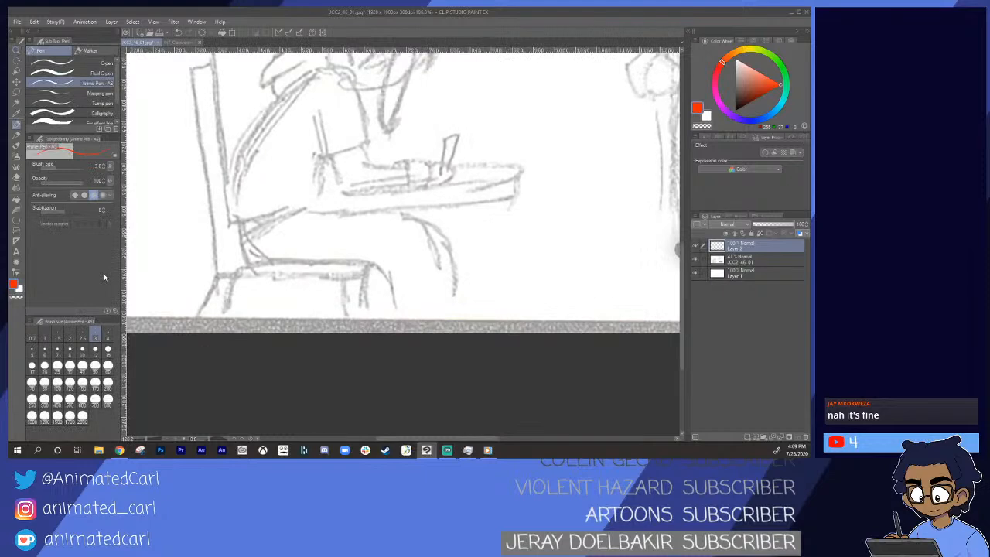
key("ctrl+z")
left_click_drag(191, 69, 216, 246)
mouse_move(191, 68)
left_mouse_down()
mouse_move(219, 280)
mouse_move(220, 269)
mouse_move(216, 335)
left_mouse_up()
left_click_drag(236, 285, 231, 333)
left_click_drag(236, 283, 232, 333)
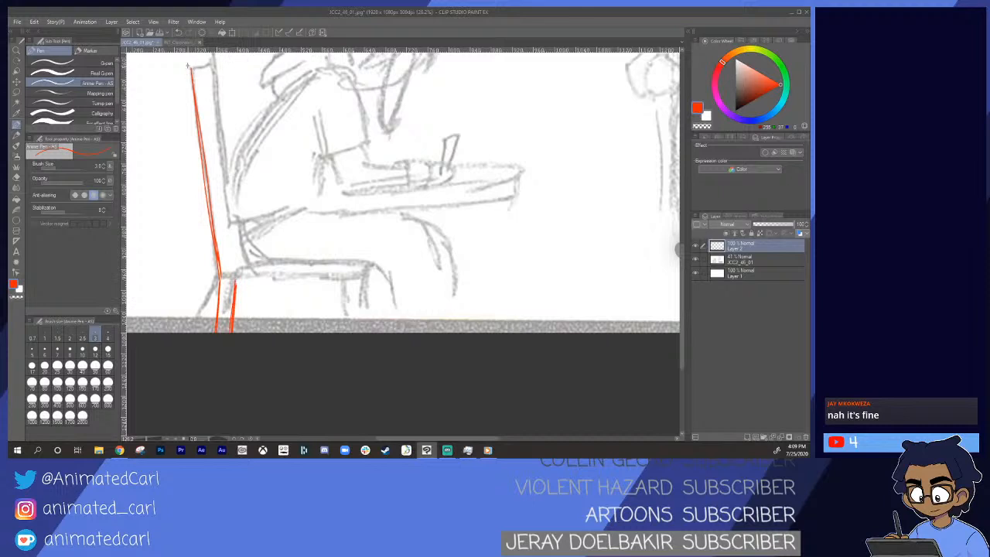
- Build up the chair's backrest in side view with front, top and back edges, reinforcing the outer contour with repeated strokes
left_click_drag(185, 67, 209, 217)
left_click_drag(201, 182, 188, 106)
left_click_drag(200, 67, 223, 208)
mouse_move(223, 206)
left_mouse_down()
mouse_move(205, 106)
mouse_move(209, 160)
left_mouse_up()
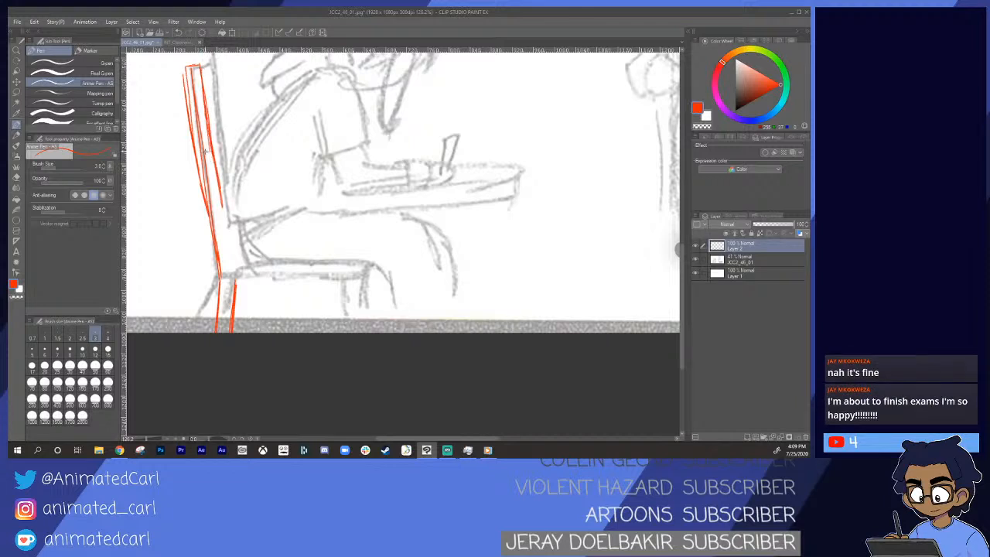
mouse_move(184, 68)
left_mouse_down()
mouse_move(193, 119)
mouse_move(200, 66)
mouse_move(210, 135)
left_mouse_up()
left_click_drag(183, 74, 202, 186)
left_click_drag(193, 130, 207, 213)
left_click_drag(186, 121, 192, 153)
left_click_drag(180, 70, 189, 111)
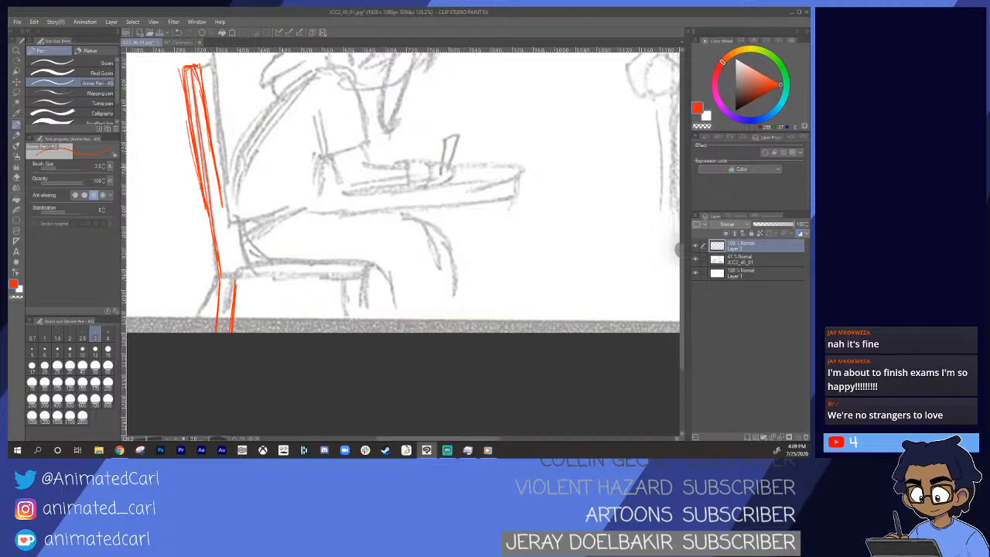
- Erase the stray outer line behind the backrest and draw the support connecting the backrest to the seat
left_click_drag(190, 172, 176, 182)
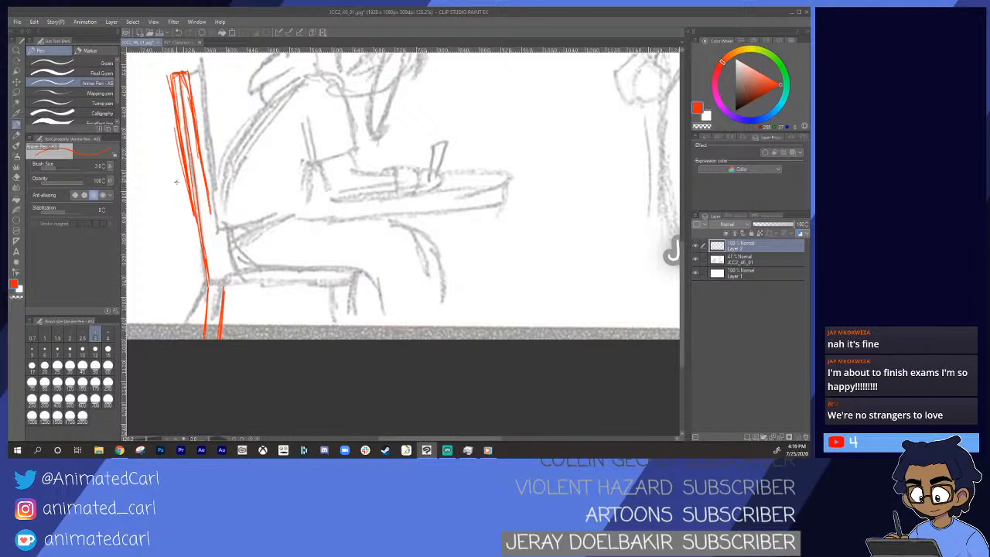
key("e")
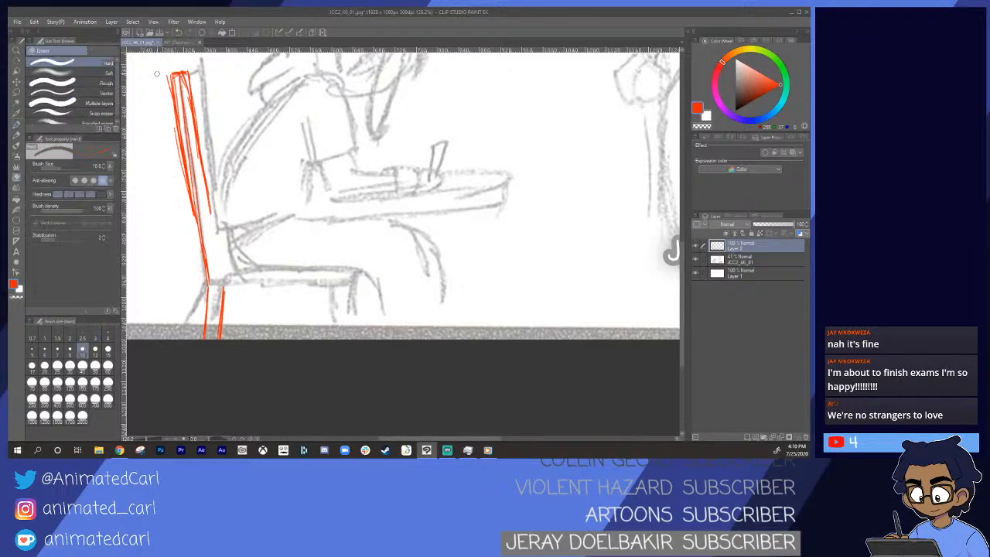
mouse_move(166, 72)
left_mouse_down()
mouse_move(191, 214)
mouse_move(164, 66)
left_mouse_up()
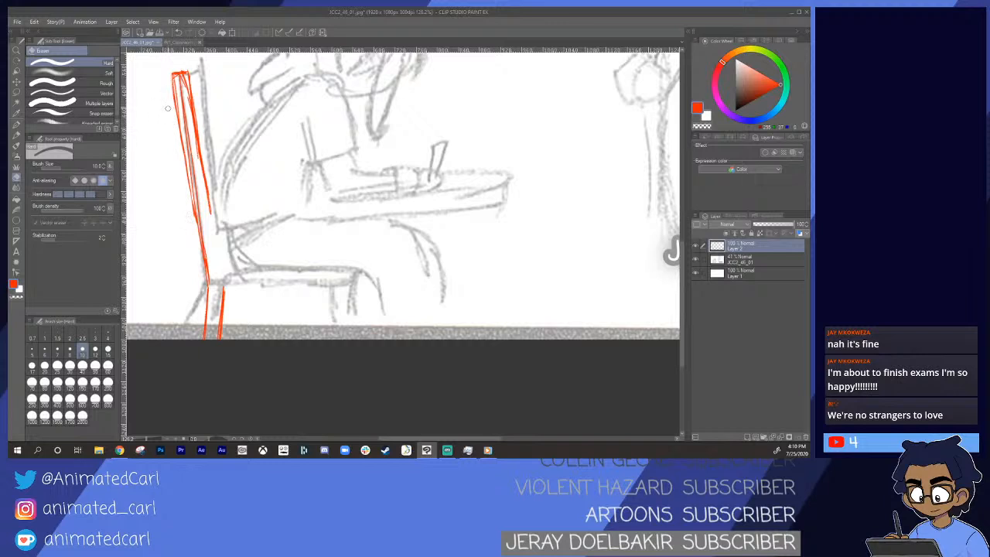
key("p")
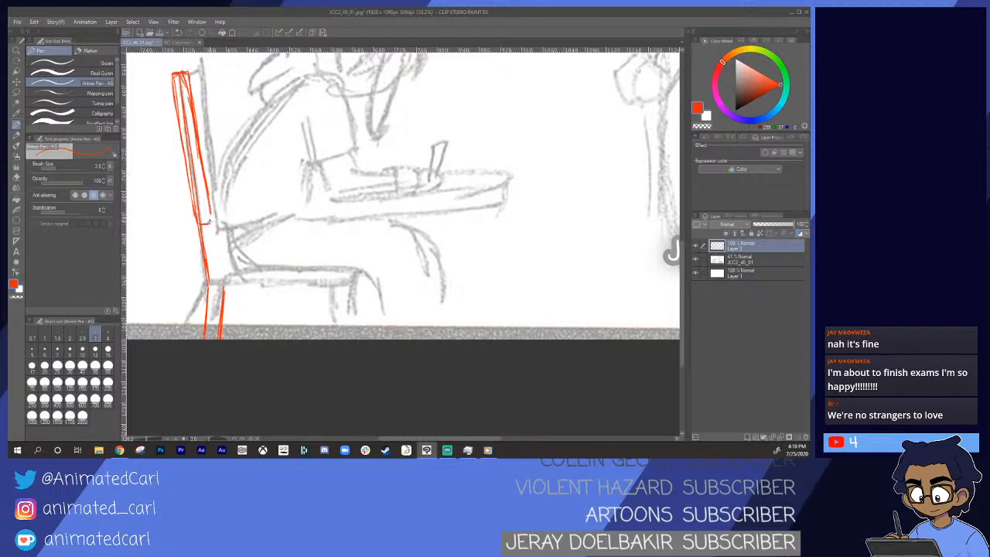
left_click_drag(212, 225, 221, 274)
- Draw the top edge of the chair seat from the backrest support to the seat's front end
scroll(356, 224, "down", 2)
key("shift+space")
left_click_drag(340, 243, 328, 187)
key("space")
key("ctrl+space")
key("shift+space")
left_click_drag(278, 149, 306, 179)
key("space")
key("alt+space")
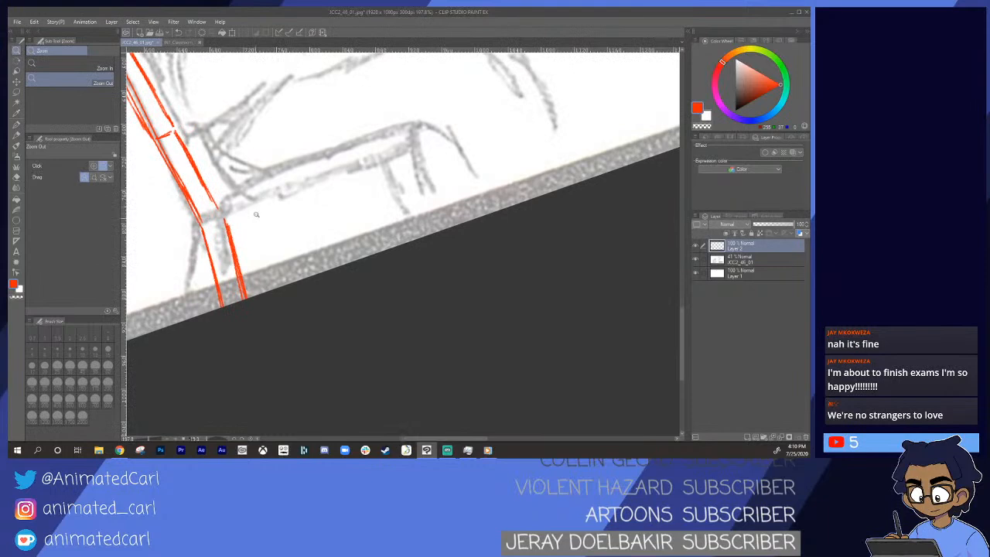
left_click_drag(204, 205, 321, 157)
key("ctrl+z")
left_click_drag(194, 207, 377, 136)
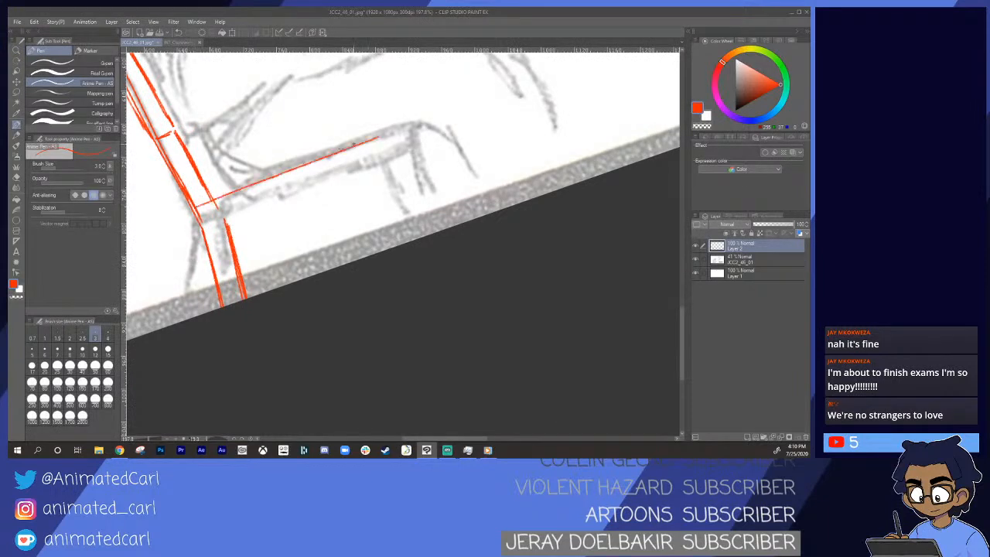
left_click_drag(194, 207, 418, 120)
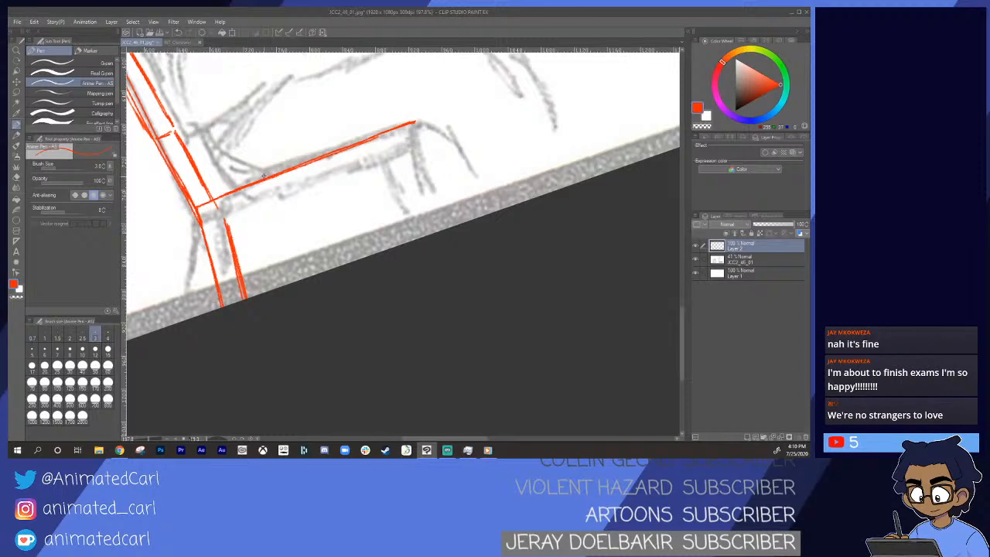
- Draw the underside of the seat parallel to its top edge and close the seat's front end
left_click_drag(200, 207, 312, 181)
key("ctrl+z")
left_click_drag(203, 223, 315, 180)
key("ctrl+z")
left_click_drag(201, 226, 307, 186)
left_click_drag(219, 219, 381, 158)
mouse_move(274, 197)
left_mouse_down()
mouse_move(430, 144)
mouse_move(400, 124)
mouse_move(427, 145)
mouse_move(429, 203)
left_mouse_up()
- Draw both edges of the chair's front leg down to the canvas border, reinforcing them with extra strokes
left_click_drag(419, 166, 441, 229)
left_click_drag(429, 144, 461, 224)
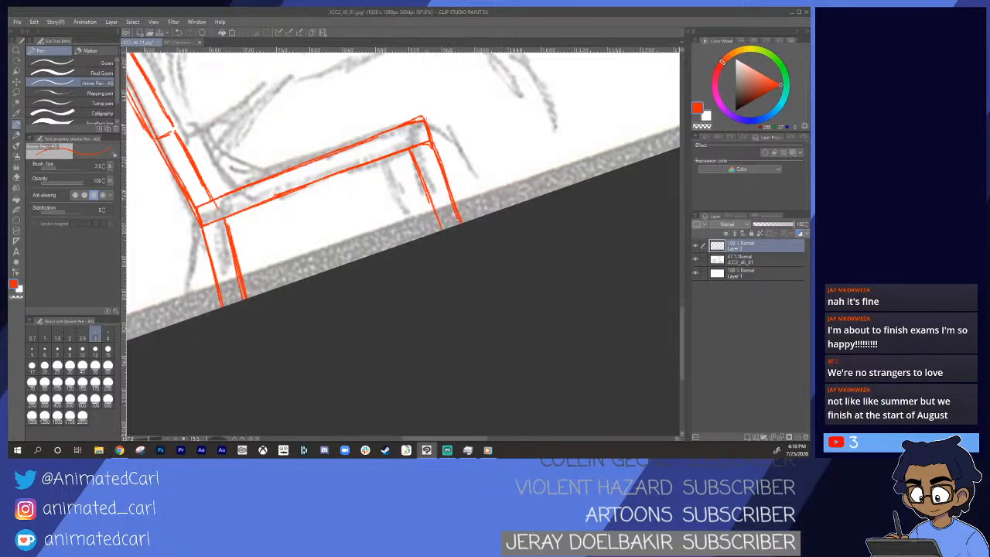
left_click_drag(414, 150, 441, 224)
left_click_drag(429, 135, 458, 216)
left_click_drag(434, 156, 451, 197)
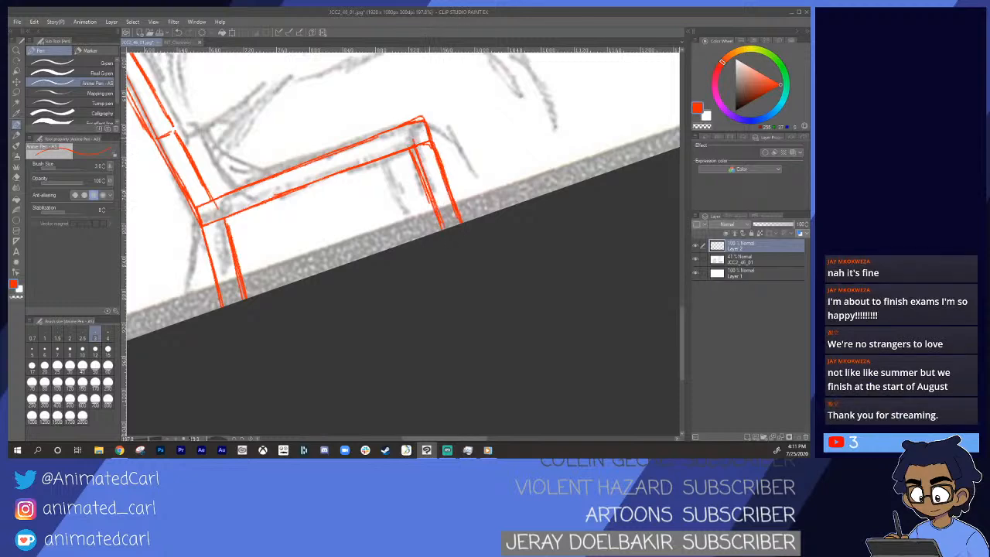
- Erase the excess strokes along the inner side of the front leg and where it meets the seat
key("alt+space")
mouse_move(436, 237)
left_mouse_down()
mouse_move(458, 299)
mouse_move(460, 230)
mouse_move(467, 232)
mouse_move(438, 271)
left_mouse_up()
key("alt+space")
key("alt+space")
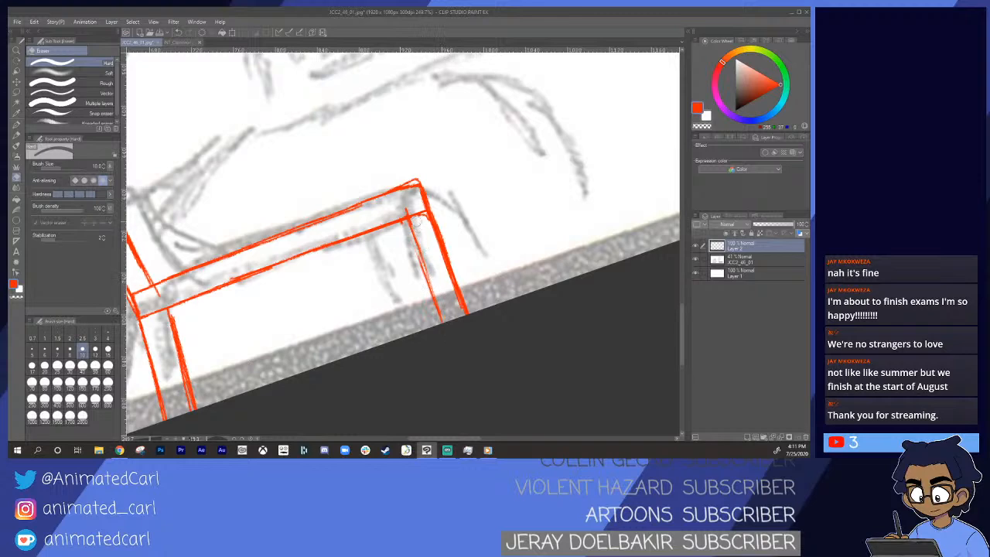
left_click_drag(407, 206, 404, 212)
key("ctrl+space")
mouse_move(457, 237)
left_mouse_down()
mouse_move(333, 240)
mouse_move(426, 243)
mouse_move(371, 267)
mouse_move(273, 341)
left_mouse_up()
key("ctrl+space")
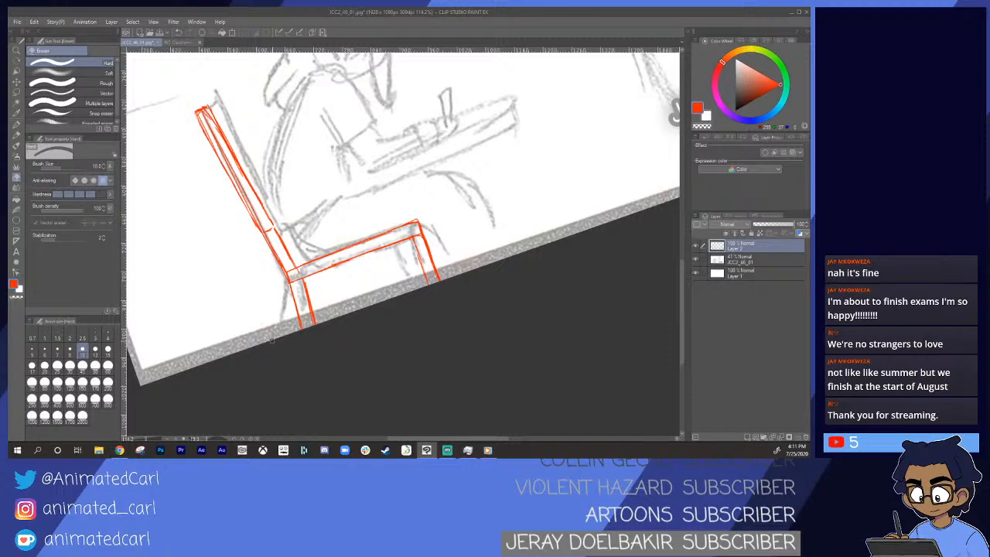
- Examine the red chair's proportions against the seated student, with the canvas level and both figures in view
key("alt+space")
left_click_drag(338, 238, 313, 241)
mouse_move(436, 225)
left_mouse_down()
mouse_move(429, 239)
mouse_move(420, 228)
left_mouse_up()
key("alt+space")
scroll(420, 229, "down", 5)
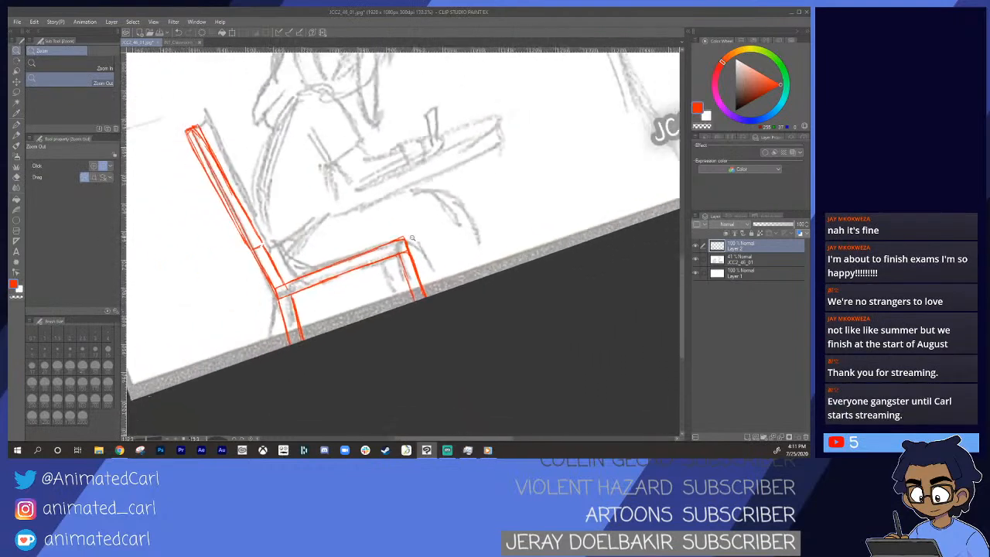
scroll(429, 231, "up", 4)
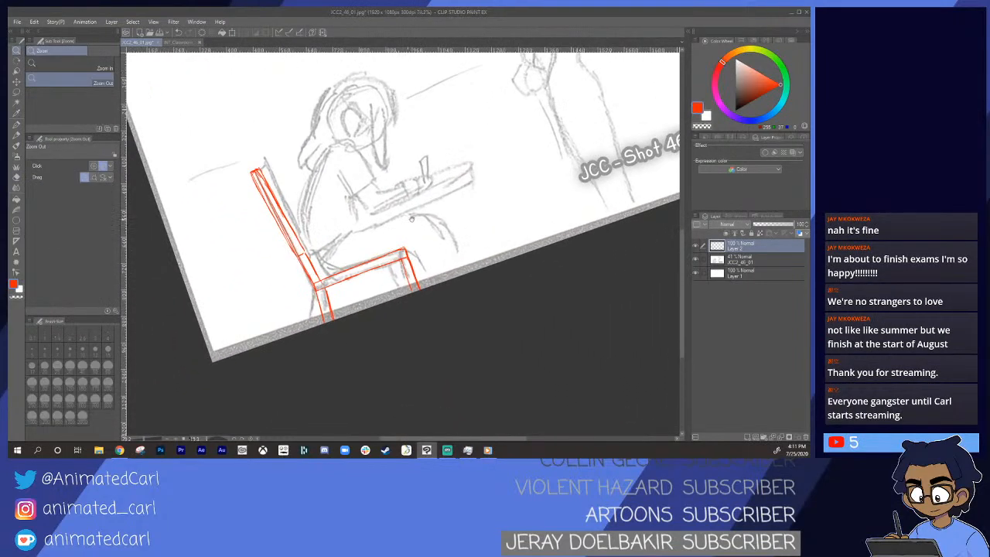
key("shift+space")
double_click(451, 284)
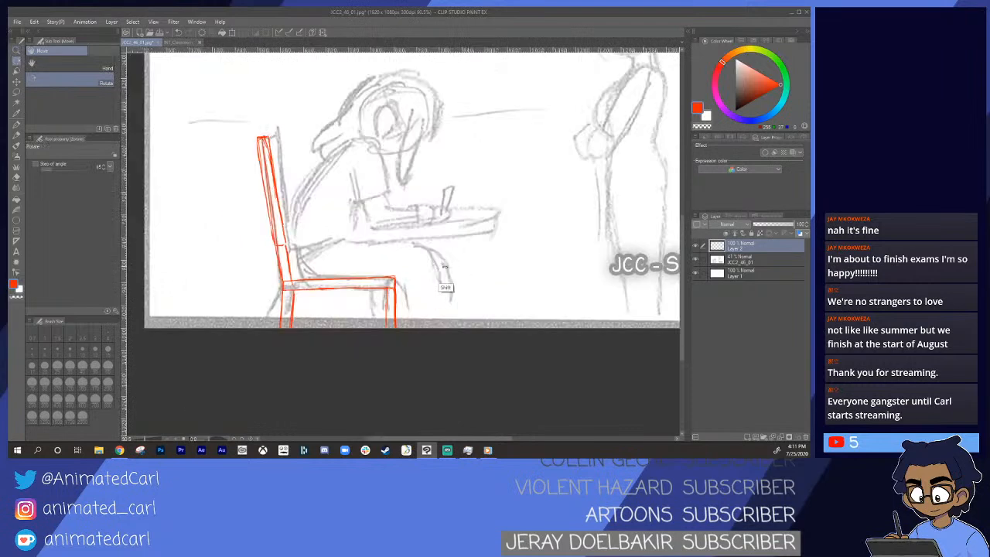
left_click_drag(410, 210, 389, 206)
left_click_drag(366, 149, 376, 231)
scroll(376, 232, "up", 3)
scroll(379, 226, "up", 2)
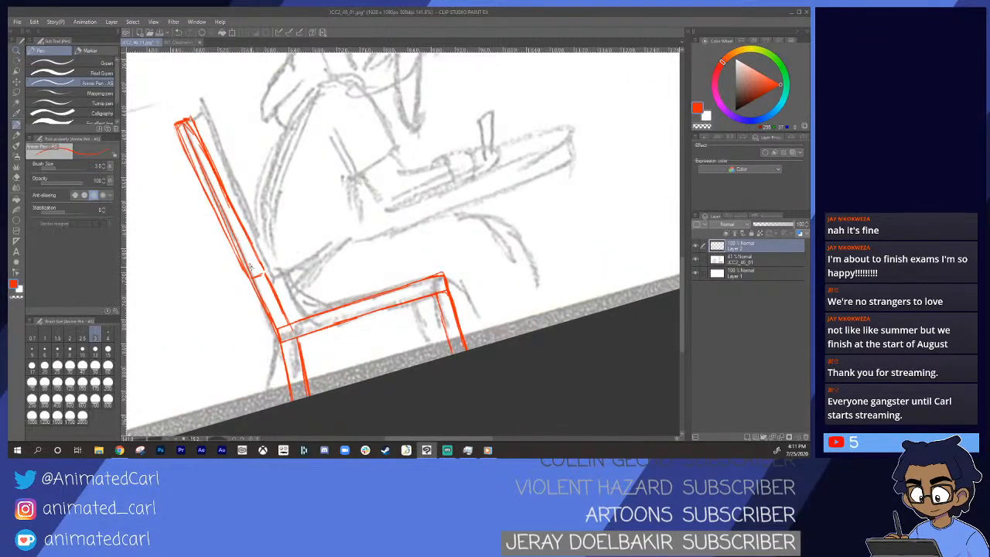
left_click_drag(252, 260, 379, 221)
key("ctrl+z")
left_click_drag(260, 258, 449, 197)
key("ctrl+z")
left_click_drag(253, 260, 494, 182)
key("ctrl+z")
left_click_drag(253, 256, 568, 150)
key("ctrl+z")
- Add a new layer above the chair rough and switch the drawing colour to blue
left_click_drag(407, 238, 403, 258)
key("shift+space")
left_click_drag(345, 288, 349, 264)
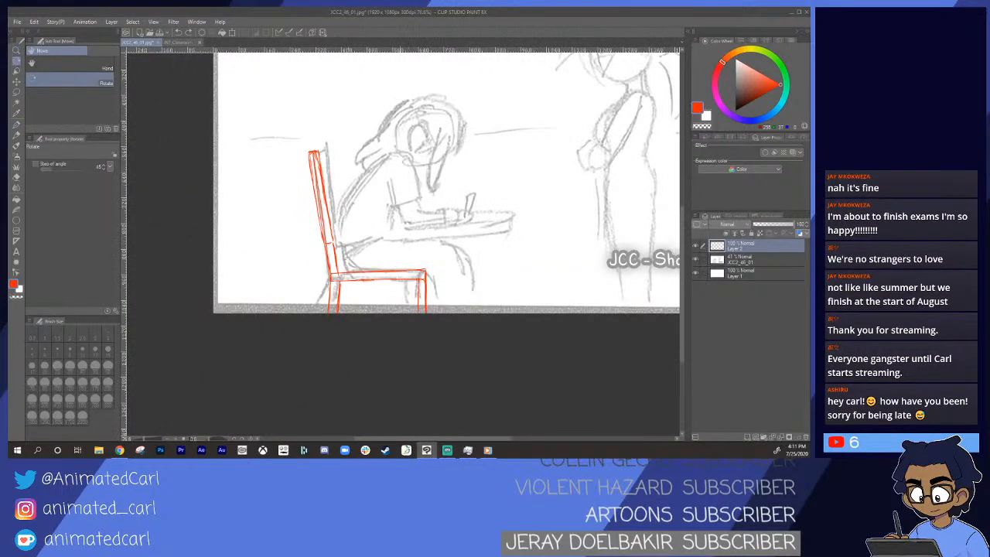
left_click_drag(428, 224, 395, 241)
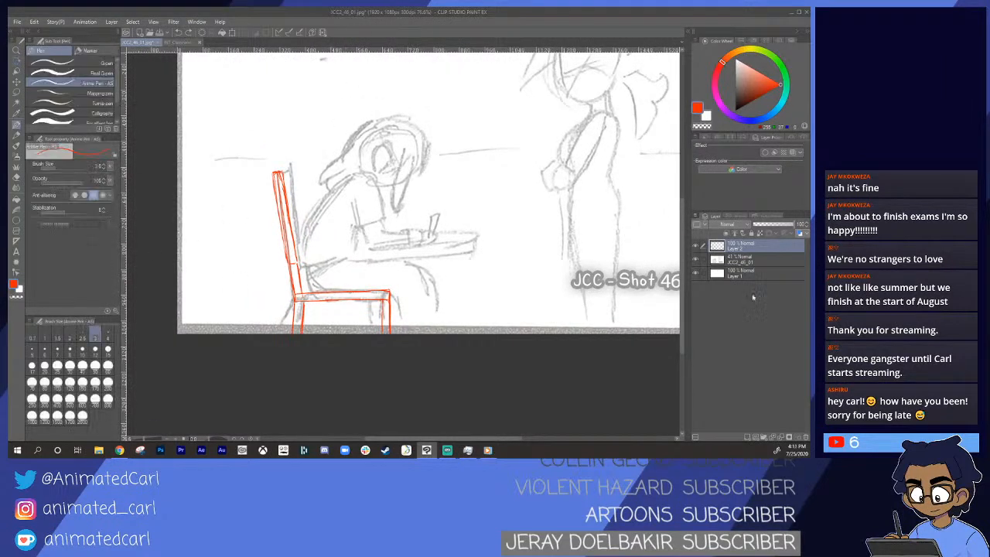
left_click(747, 437)
left_click(757, 122)
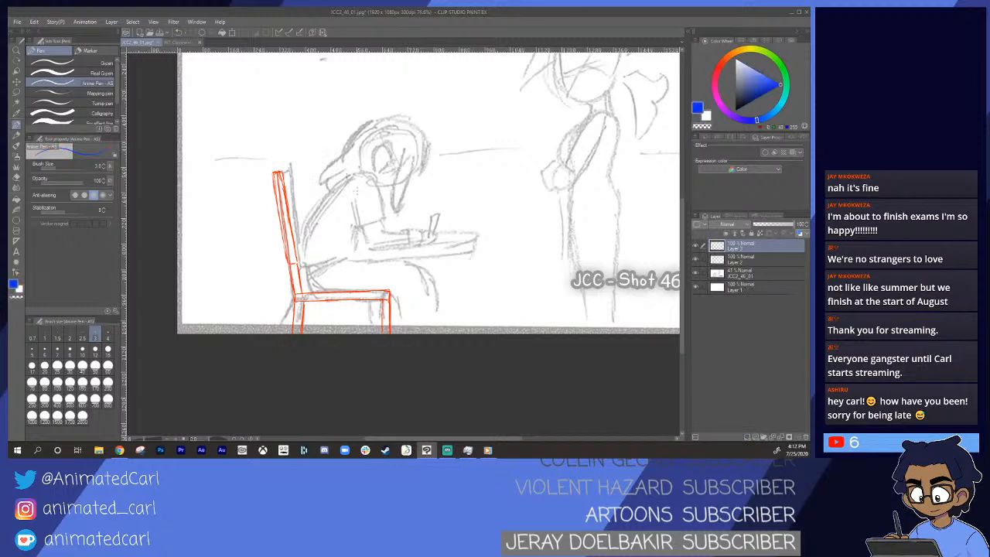
- Sketch an upright seated figure's head, back and chest in blue, close to the chair's backrest
mouse_move(308, 138)
left_mouse_down()
mouse_move(332, 100)
mouse_move(347, 109)
mouse_move(310, 152)
mouse_move(325, 159)
left_mouse_up()
left_click_drag(313, 169, 314, 229)
left_click_drag(309, 187, 324, 266)
left_click_drag(307, 168, 319, 287)
mouse_move(319, 243)
left_mouse_down()
mouse_move(328, 295)
mouse_move(323, 288)
left_mouse_up()
left_click_drag(351, 173, 356, 230)
left_click_drag(354, 192, 361, 256)
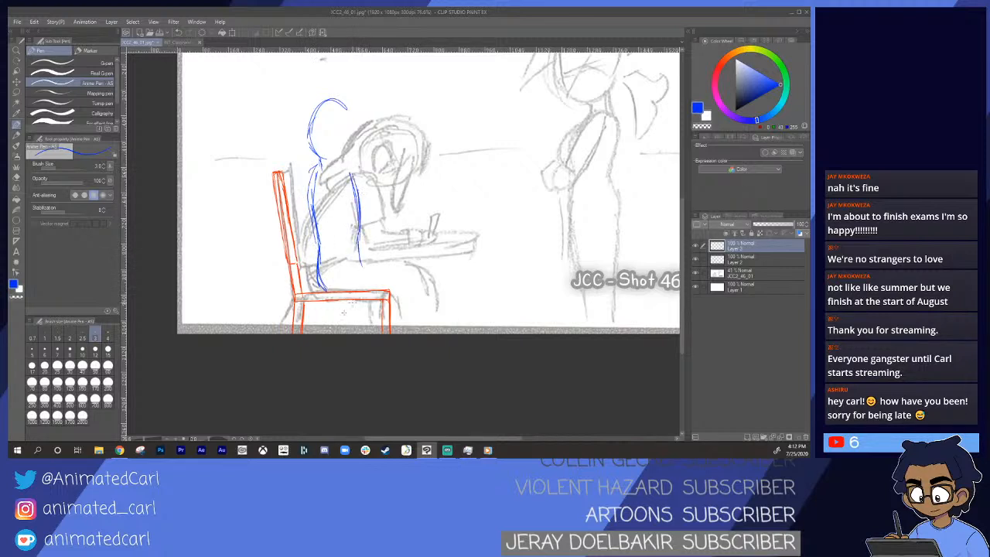
- Sketch the blue figure's thighs along the seat and its lower legs down to the canvas border, reinforcing the outlines
left_click_drag(324, 284, 391, 290)
left_click_drag(359, 260, 425, 260)
mouse_move(365, 288)
left_mouse_down()
mouse_move(410, 285)
mouse_move(408, 333)
left_mouse_up()
mouse_move(423, 261)
left_mouse_down()
mouse_move(434, 325)
mouse_move(433, 279)
left_mouse_up()
mouse_move(351, 256)
left_mouse_down()
mouse_move(429, 260)
mouse_move(359, 293)
mouse_move(408, 292)
left_mouse_up()
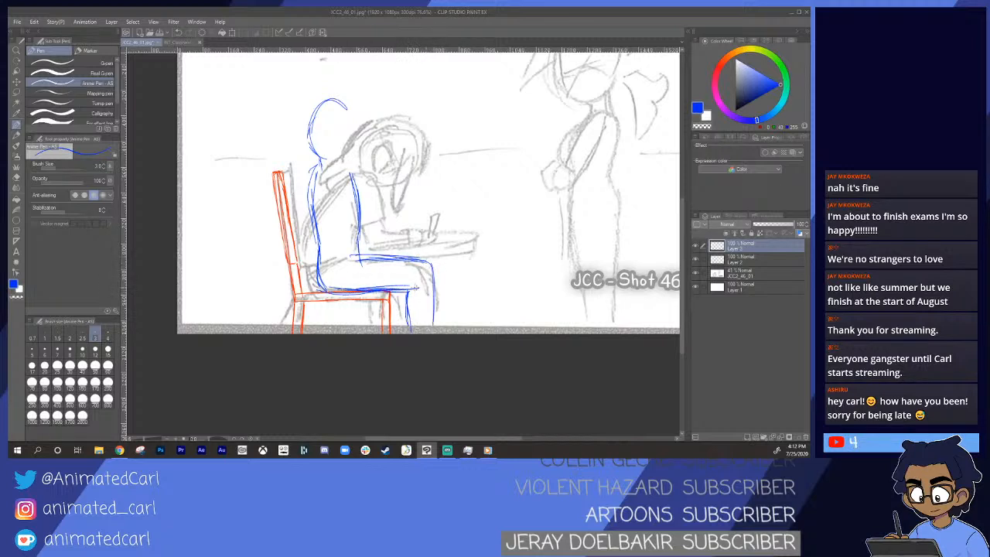
mouse_move(363, 260)
left_mouse_down()
mouse_move(435, 276)
mouse_move(404, 301)
mouse_move(407, 333)
left_mouse_up()
left_click_drag(430, 270, 437, 324)
left_click_drag(312, 221, 328, 163)
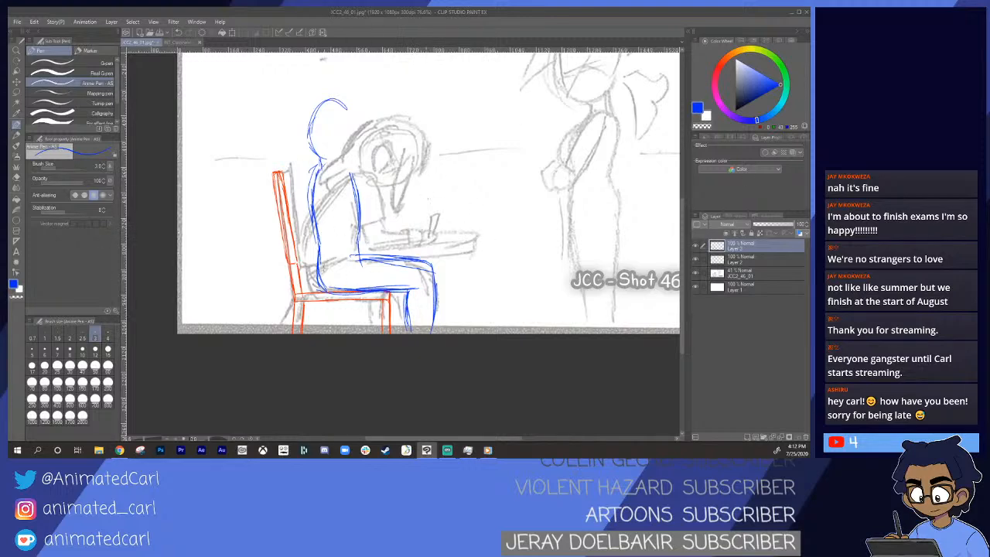
- Move the blue figure back against the chair's backrest, and reactivate the chair layer with red as the drawing colour
key("k")
mouse_move(414, 266)
left_mouse_down()
mouse_move(439, 267)
mouse_move(399, 265)
left_mouse_up()
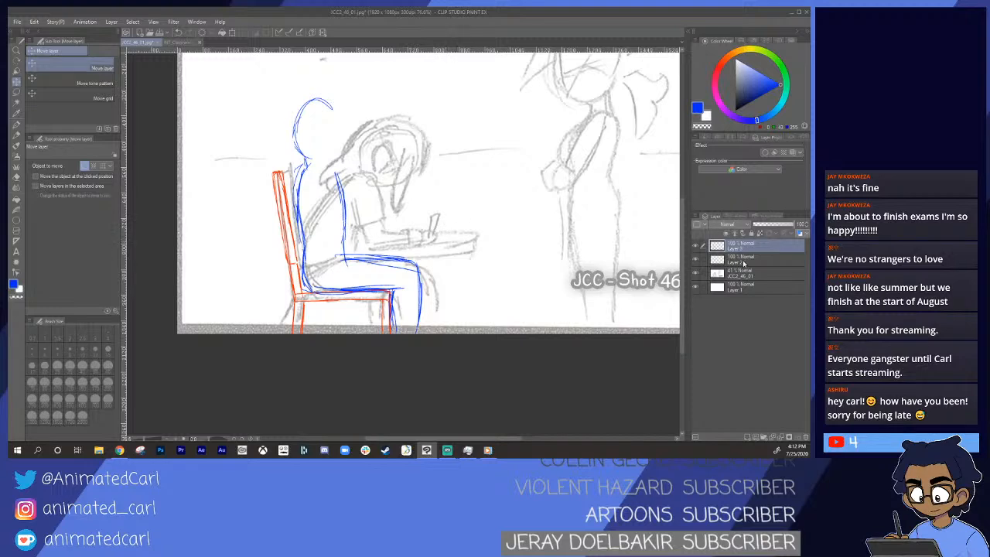
left_click(743, 263)
key("alt+space")
left_click_drag(319, 265, 361, 267)
left_click_drag(458, 241, 453, 226)
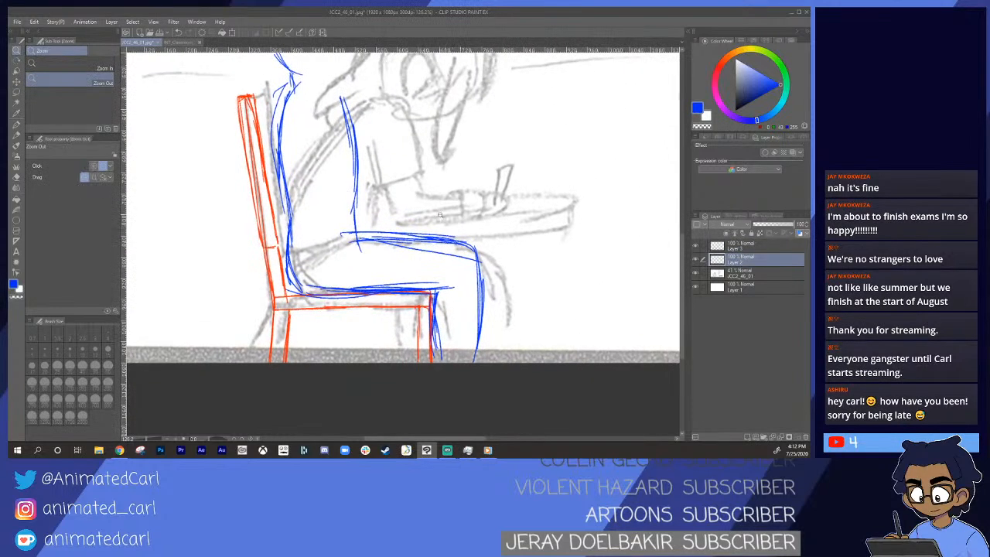
left_click(441, 214)
left_click(723, 67)
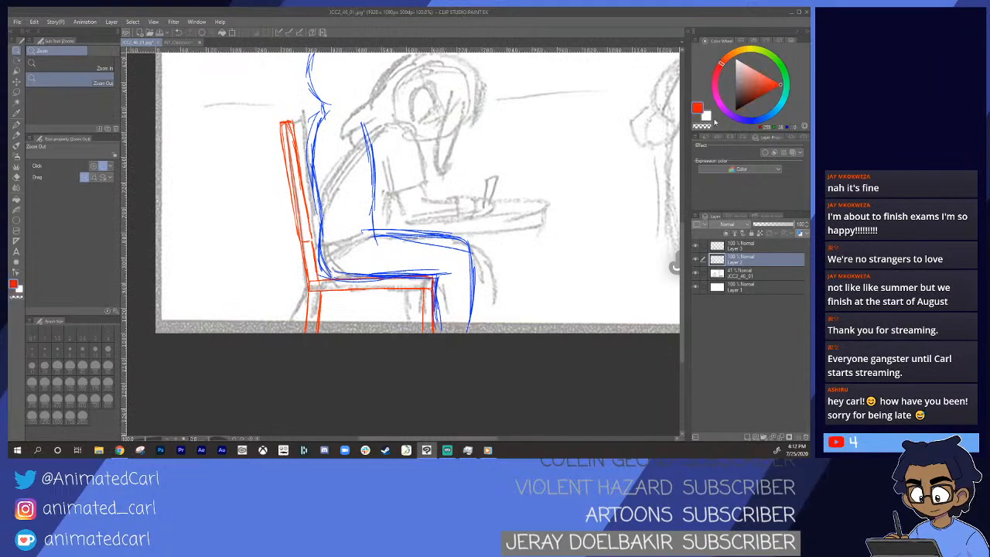
- Draw a long straight red line from the lower backrest forward above the figure's thighs as the attached desk's first edge
left_click_drag(382, 195, 421, 173)
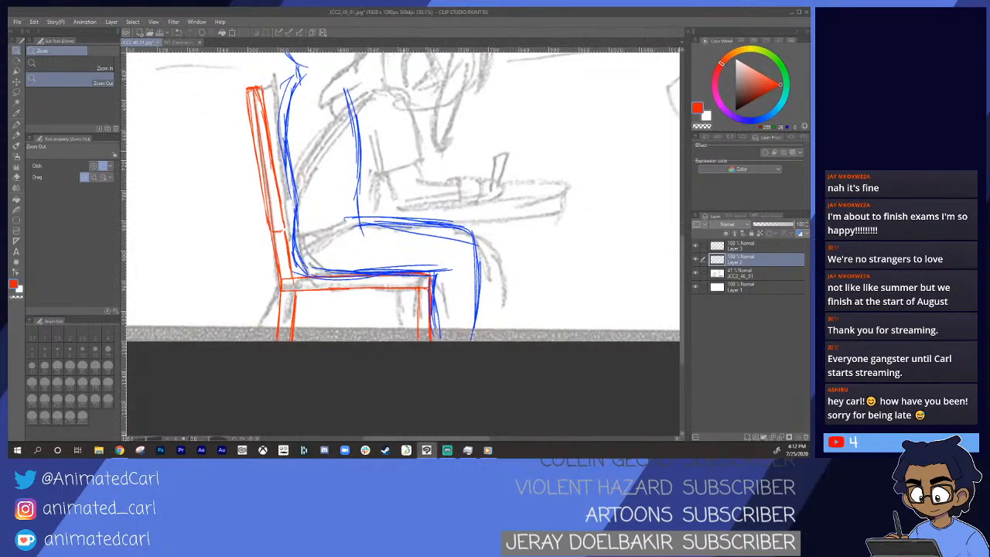
key("e")
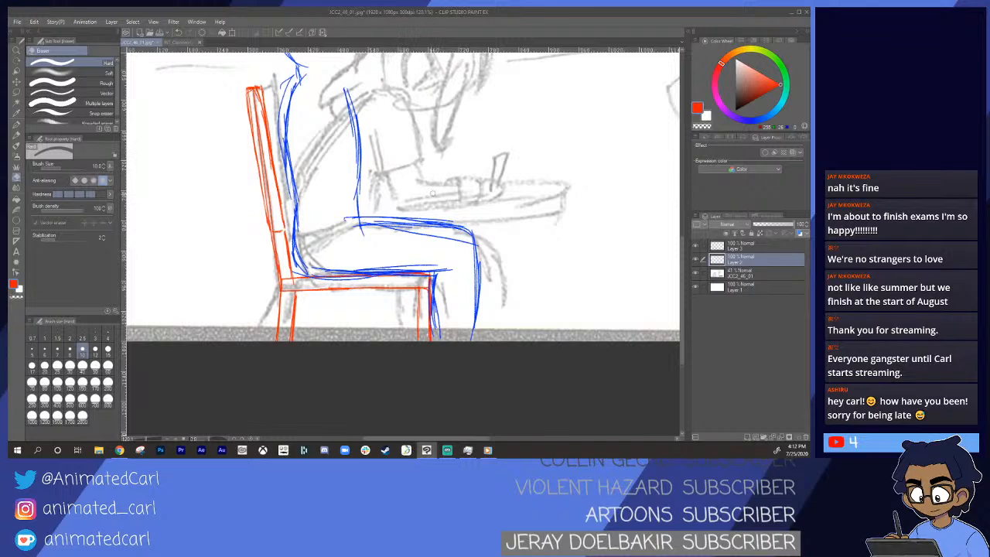
key("shift+space")
mouse_move(373, 141)
left_mouse_down()
mouse_move(320, 176)
mouse_move(341, 156)
mouse_move(405, 178)
mouse_move(401, 237)
mouse_move(418, 227)
left_mouse_up()
key("alt+space")
left_click(405, 178)
key("p")
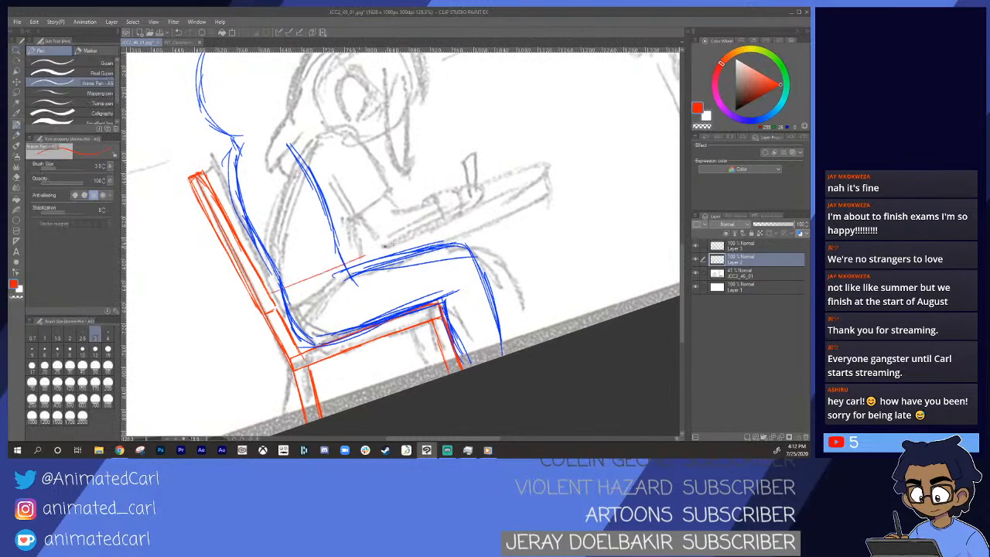
left_click_drag(265, 300, 384, 251)
key("ctrl+z")
left_click_drag(267, 302, 425, 231)
key("ctrl+z")
left_click_drag(267, 302, 425, 230)
key("ctrl+z")
left_click_drag(267, 301, 437, 226)
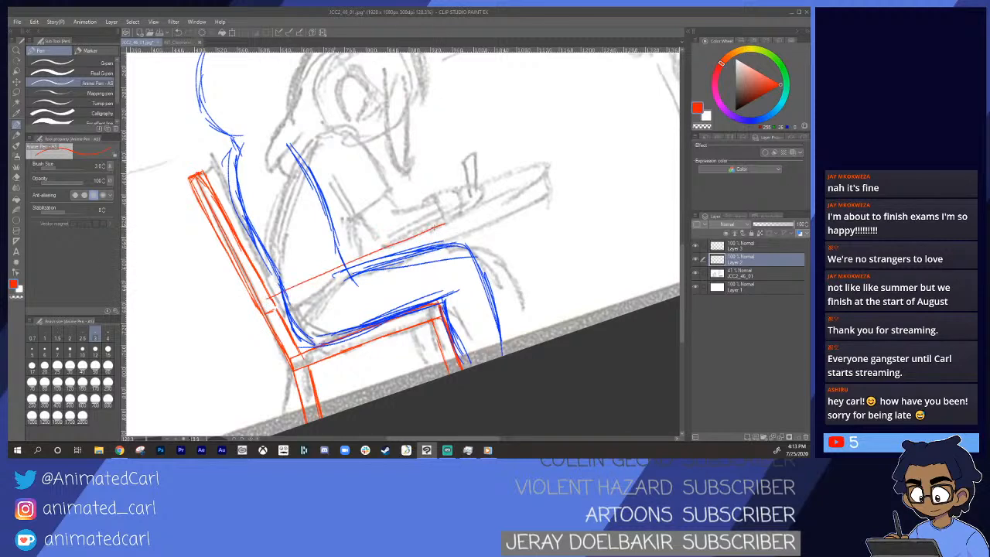
- Build the attached desk's arm into a thin slab with parallel edges and rounded ends, reinforcing its upper side
left_click_drag(298, 284, 451, 217)
left_click_drag(262, 291, 310, 269)
left_click_drag(263, 294, 394, 232)
left_click_drag(274, 287, 448, 208)
left_click_drag(392, 232, 447, 209)
left_click_drag(338, 256, 386, 236)
mouse_move(291, 278)
left_mouse_down()
mouse_move(465, 203)
mouse_move(445, 221)
left_mouse_up()
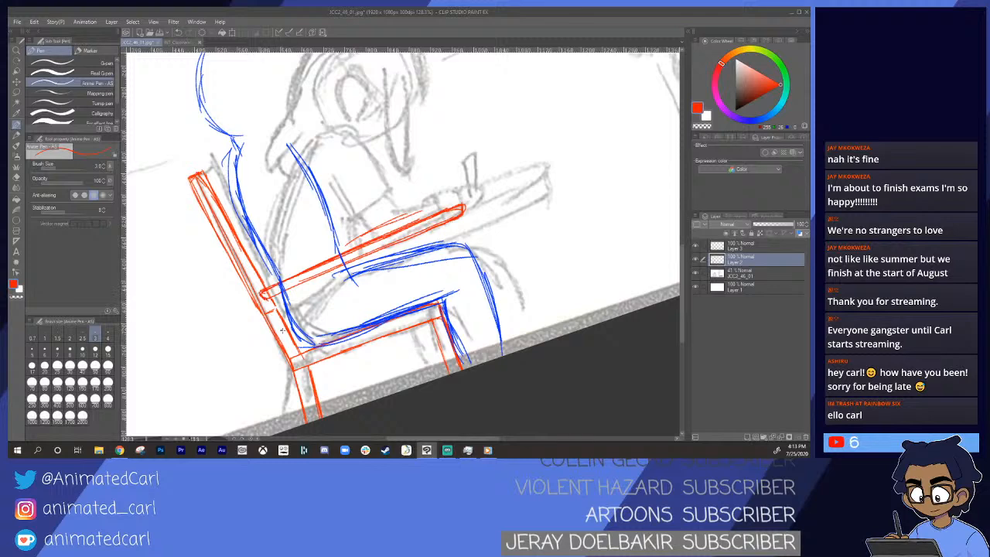
- Draw the support arm beneath the desk, running from the backrest and curving up under the writing surface
mouse_move(275, 311)
left_mouse_down()
mouse_move(345, 287)
mouse_move(327, 288)
mouse_move(399, 247)
mouse_move(387, 251)
left_mouse_up()
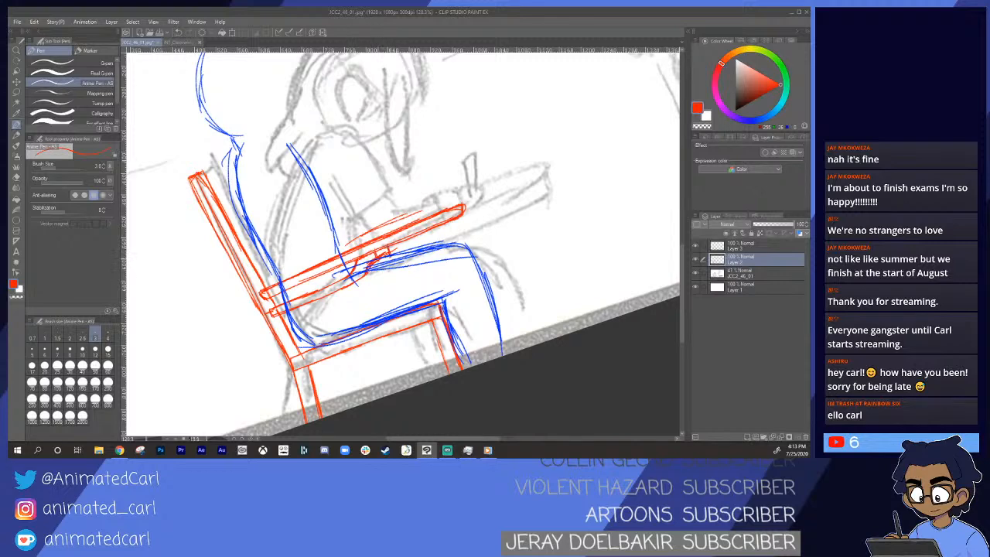
left_click_drag(396, 249, 457, 223)
left_click_drag(409, 243, 454, 224)
left_click_drag(300, 304, 351, 283)
left_click_drag(383, 285, 321, 281)
left_click_drag(371, 241, 422, 244)
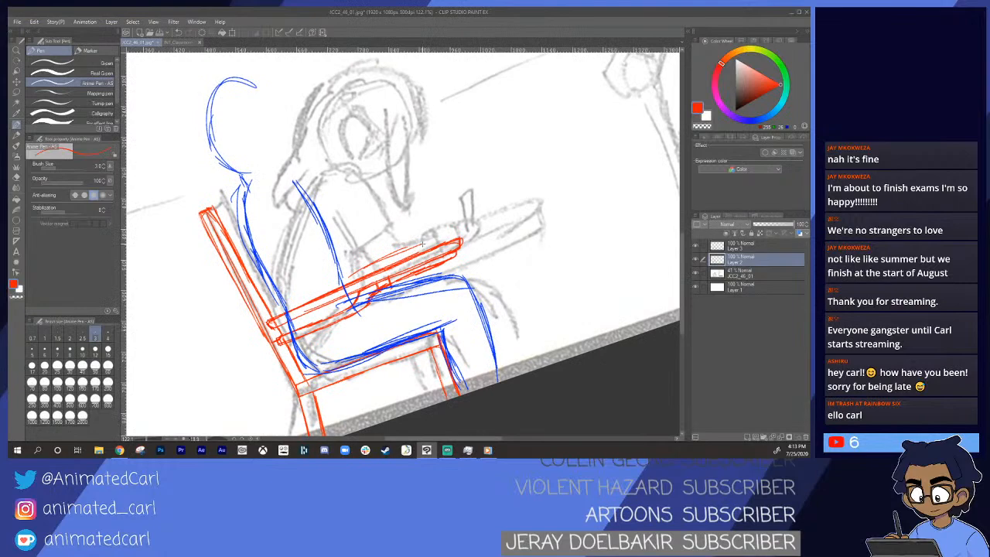
- Reinforce the desk arm's long edges and draw the raised, curved upper outline of the writing surface
left_click_drag(415, 315, 415, 247)
left_click_drag(431, 193, 472, 213)
left_click_drag(396, 275, 426, 272)
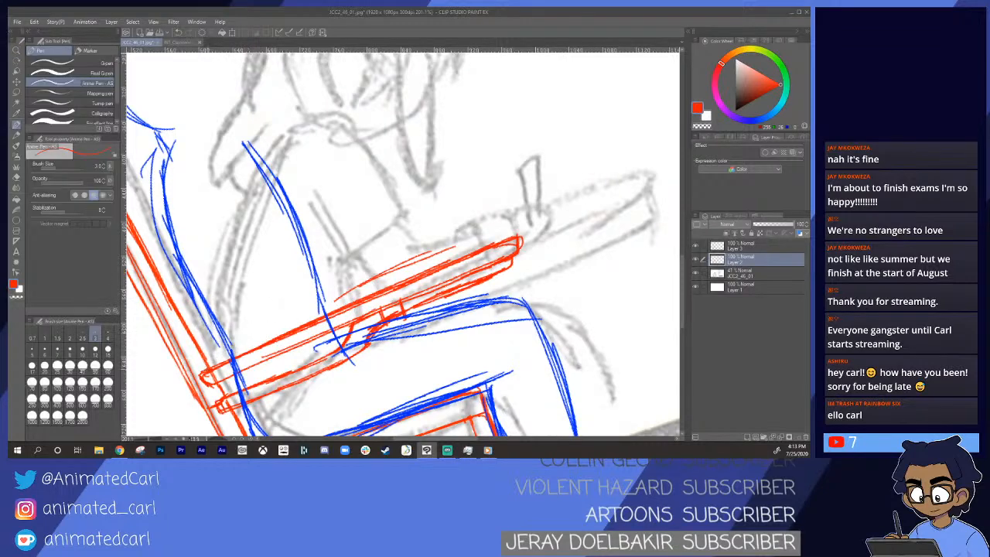
left_click_drag(218, 362, 314, 317)
left_click_drag(267, 339, 346, 302)
mouse_move(202, 372)
left_mouse_down()
mouse_move(418, 254)
mouse_move(503, 230)
mouse_move(482, 269)
left_mouse_up()
left_click_drag(363, 301, 512, 240)
mouse_move(368, 277)
left_mouse_down()
mouse_move(499, 232)
mouse_move(455, 235)
mouse_move(515, 232)
mouse_move(482, 230)
mouse_move(492, 237)
left_mouse_up()
- Level the canvas and hide the blue figure layer
key("alt+space")
key("shift+space")
left_click_drag(361, 318, 336, 303)
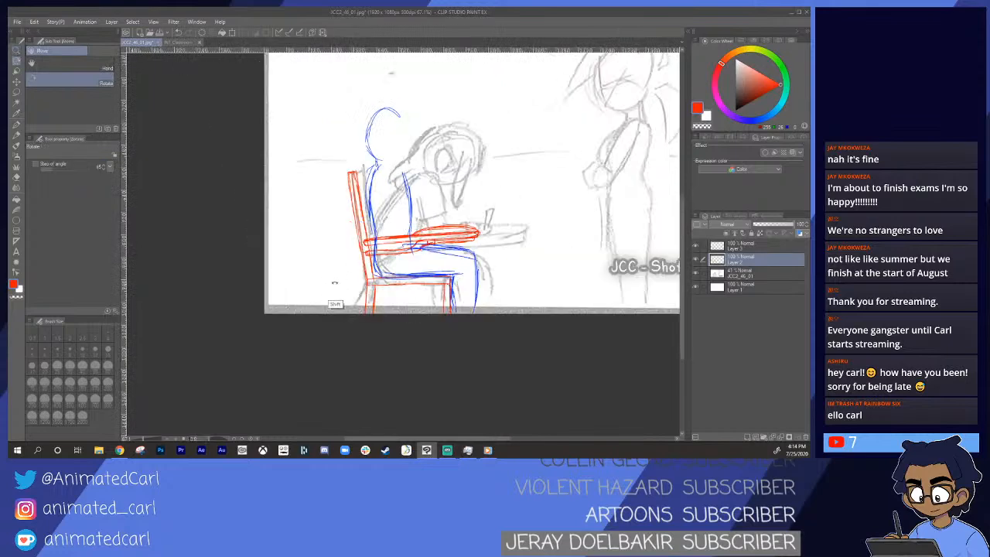
key("alt+space")
mouse_move(466, 237)
left_mouse_down()
mouse_move(452, 237)
mouse_move(469, 242)
left_mouse_up()
mouse_move(495, 196)
left_mouse_down()
mouse_move(465, 191)
mouse_move(477, 196)
left_mouse_up()
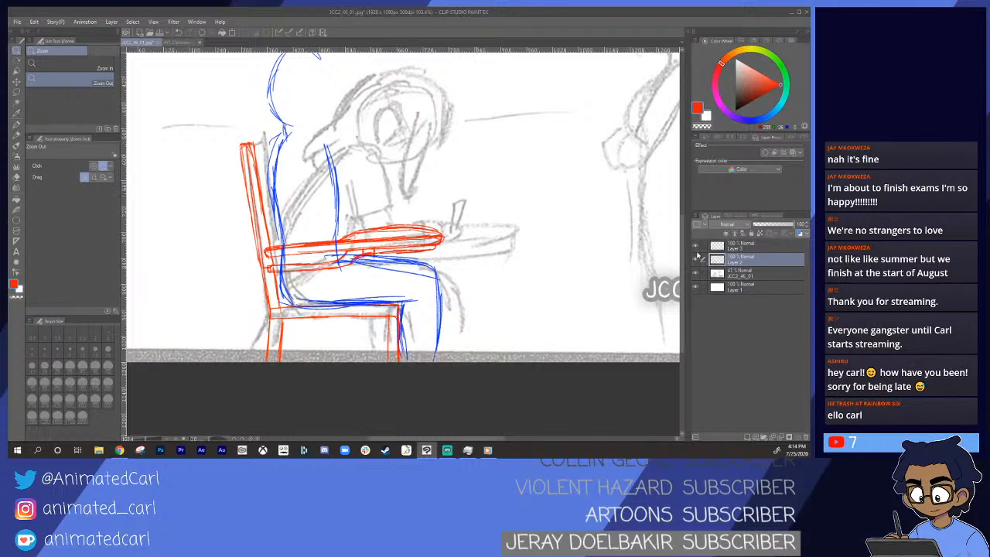
left_click(696, 246)
mouse_move(458, 256)
left_mouse_down()
mouse_move(424, 258)
mouse_move(434, 258)
left_mouse_up()
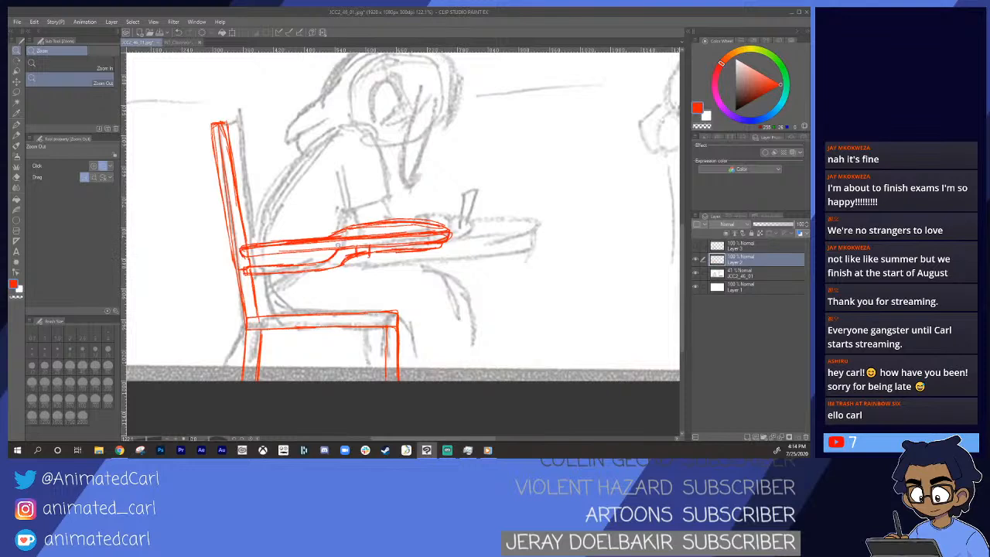
- Lasso the curved upper outline of the writing surface and flatten it by reducing its height
key("m")
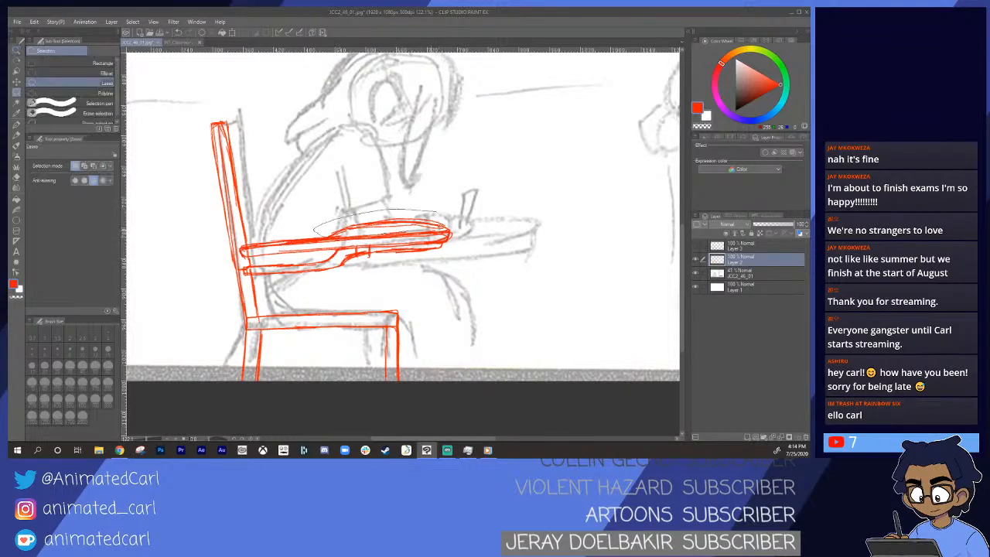
left_click_drag(437, 211, 459, 205)
key("ctrl+t")
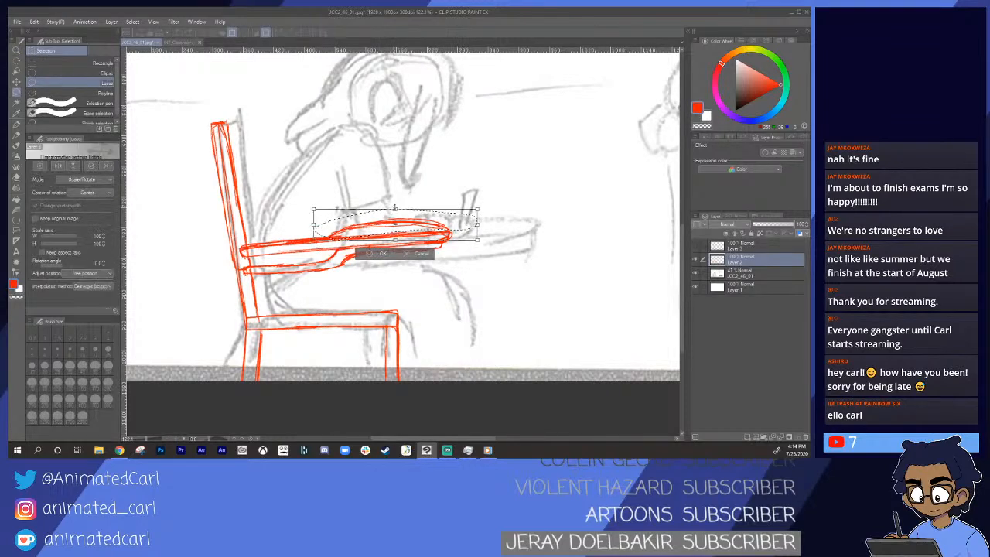
left_click_drag(395, 208, 396, 221)
key("ctrl+z")
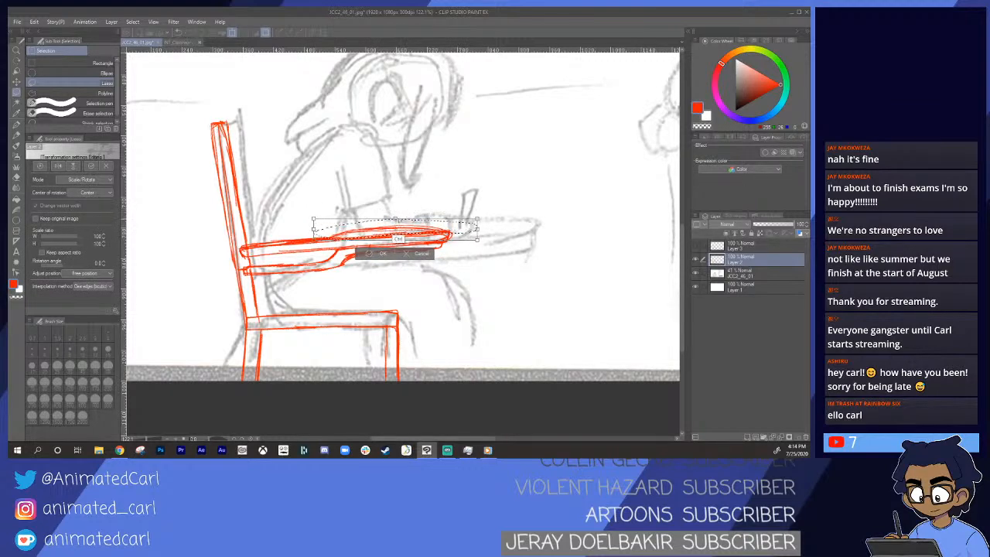
left_click(383, 254)
- Draw a second, slightly raised top edge along the chair seat, from the backrest support to the front corner
scroll(468, 257, "down", 4)
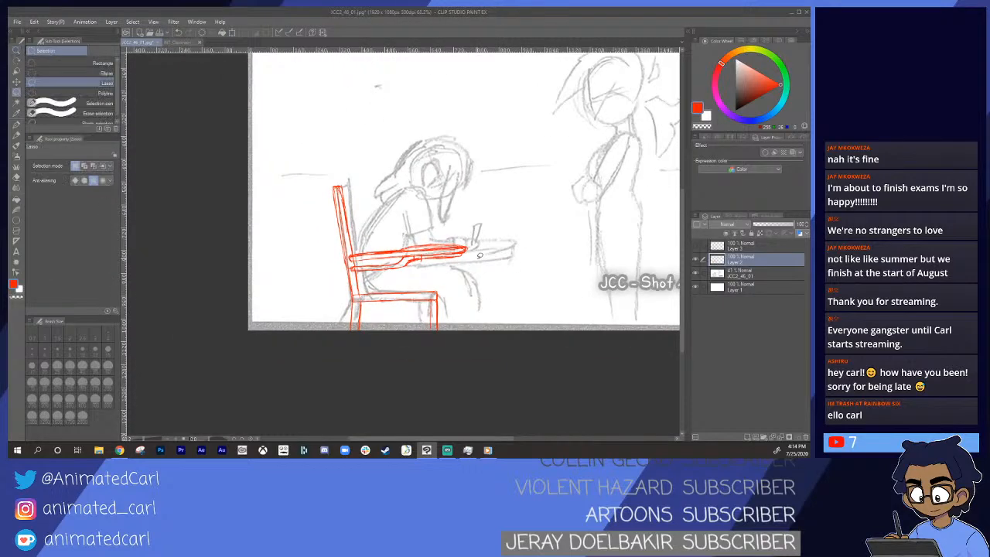
scroll(456, 272, "up", 3)
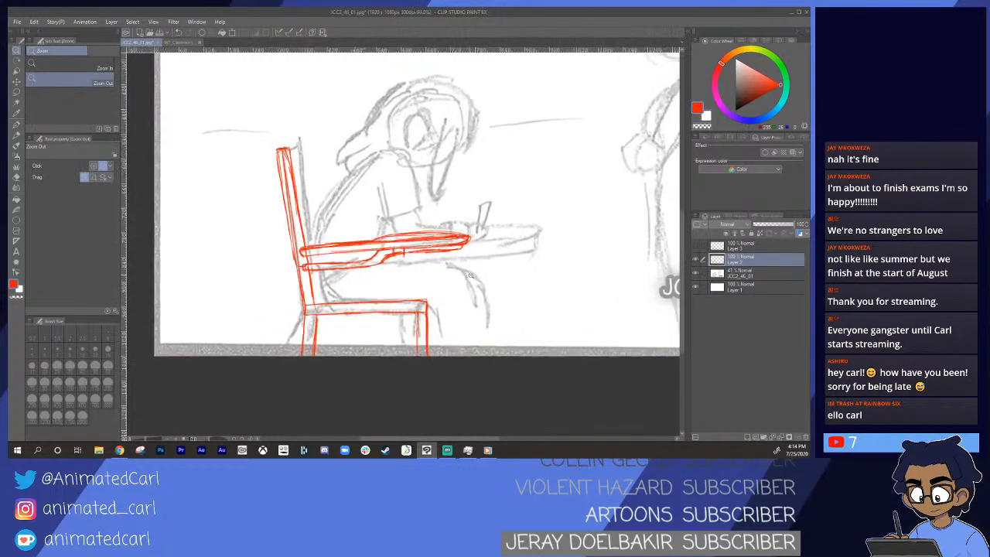
left_click_drag(417, 284, 366, 272)
key("p")
left_click_drag(269, 263, 344, 252)
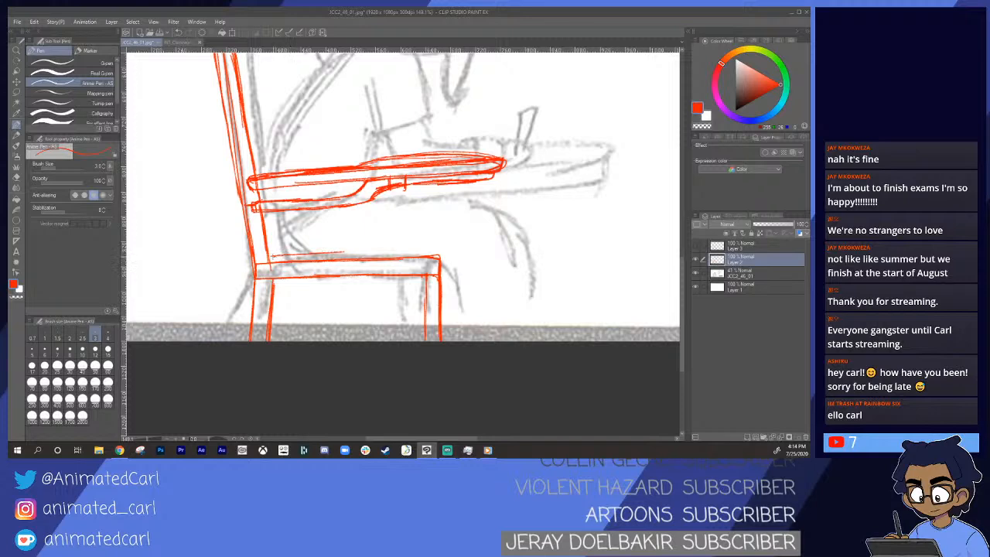
left_click_drag(258, 259, 433, 249)
left_click_drag(367, 252, 438, 250)
- Add extra inner edge strokes to the chair's front and rear legs to give them thickness
left_click_drag(282, 281, 277, 326)
key("ctrl+z")
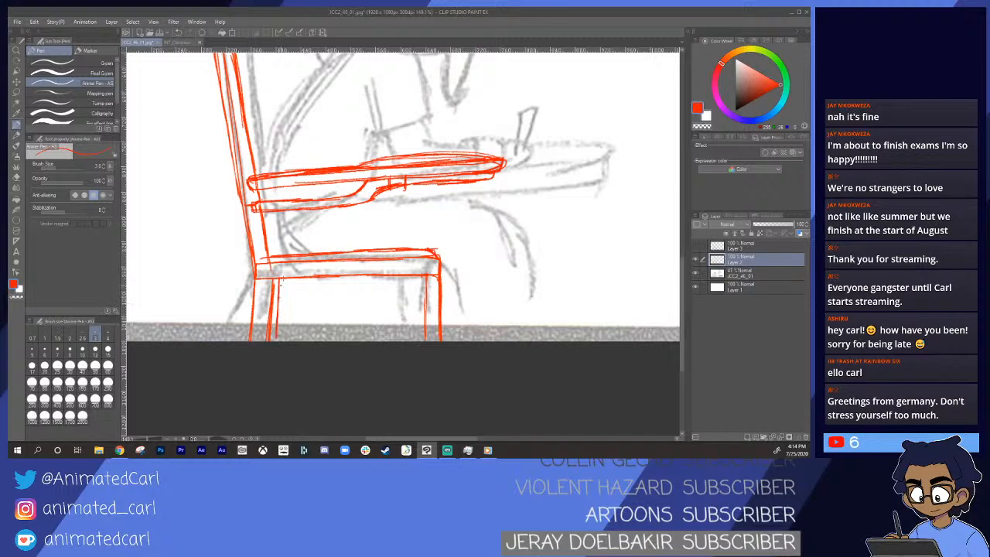
left_click_drag(416, 277, 415, 322)
left_click_drag(419, 284, 420, 333)
left_click_drag(272, 280, 274, 323)
- Erase the backrest's upper front corner and the excess strokes along its front edge to slim its outline
left_click_drag(331, 314, 327, 312)
left_click_drag(308, 248, 308, 291)
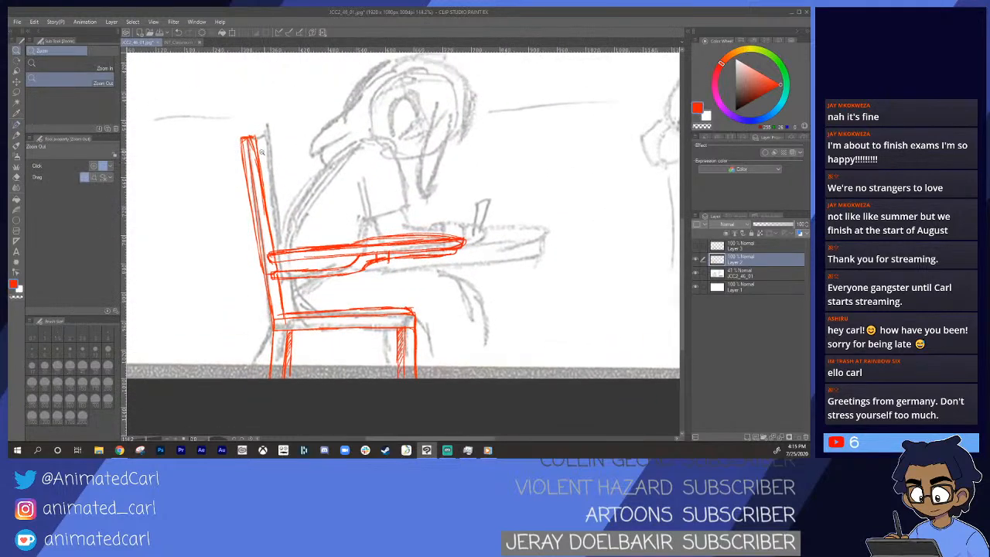
left_click_drag(260, 153, 256, 113)
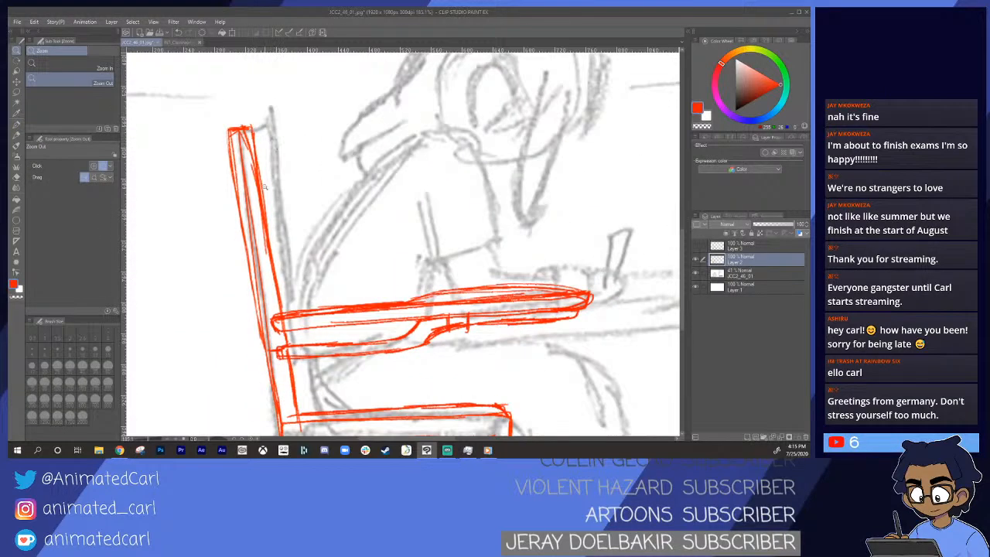
key("e")
left_click_drag(253, 141, 264, 194)
mouse_move(280, 273)
left_mouse_down()
mouse_move(283, 305)
mouse_move(262, 186)
mouse_move(263, 236)
mouse_move(243, 151)
mouse_move(263, 278)
mouse_move(237, 132)
mouse_move(267, 333)
mouse_move(252, 257)
mouse_move(288, 323)
left_mouse_up()
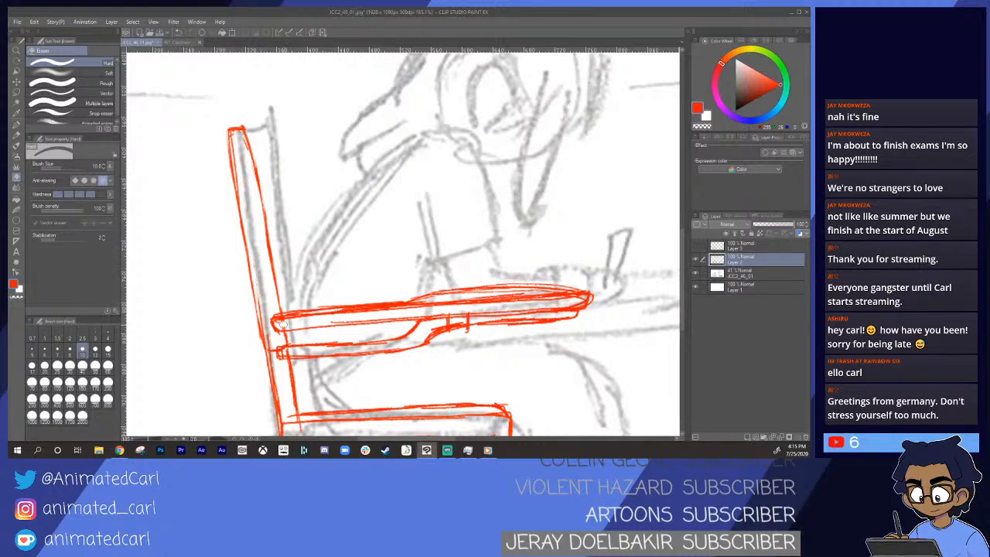
key("alt+space")
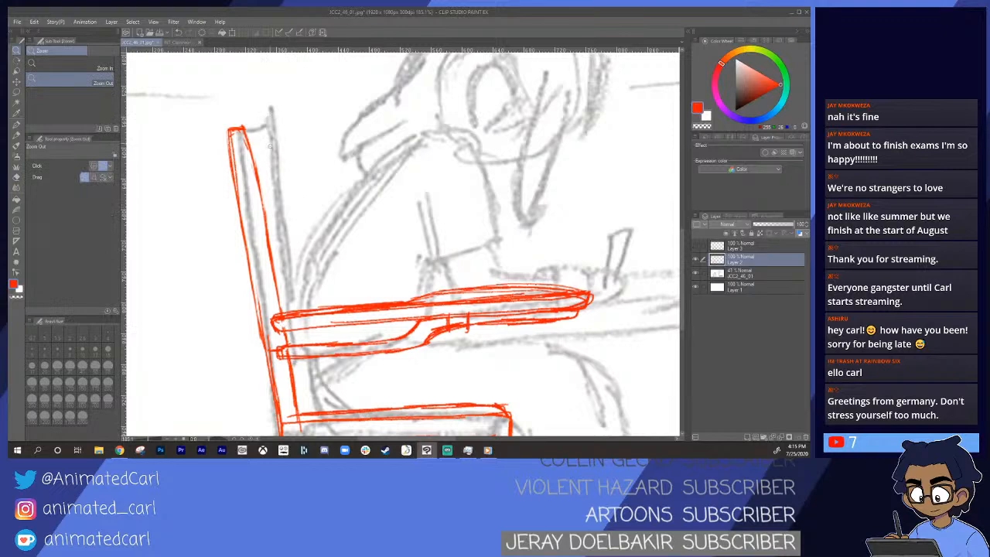
- Redraw the backrest's top corner and front edge in red, continuing the edge below the armrest down to the seat
key("p")
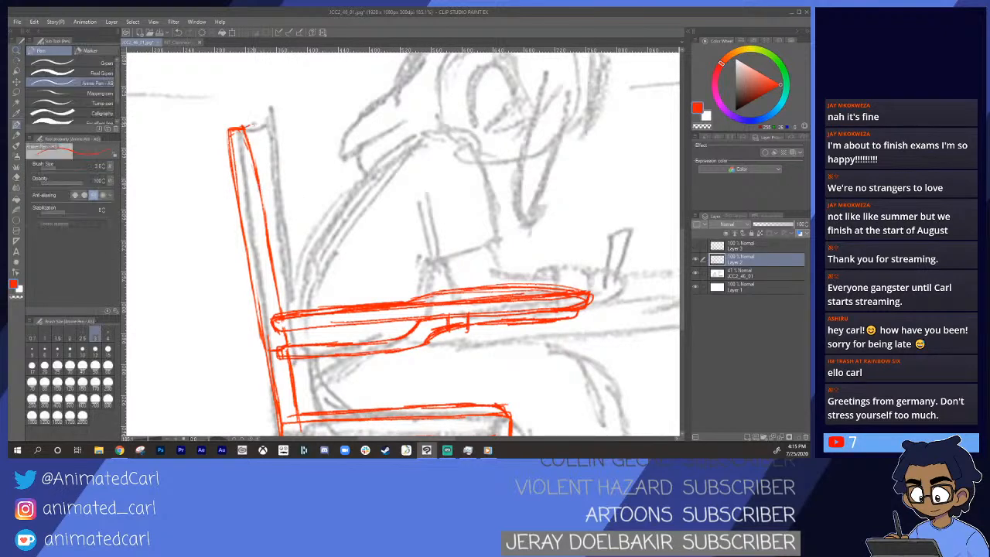
mouse_move(233, 126)
left_mouse_down()
mouse_move(261, 120)
mouse_move(283, 224)
left_mouse_up()
mouse_move(260, 126)
left_mouse_down()
mouse_move(279, 172)
mouse_move(300, 312)
left_mouse_up()
mouse_move(302, 356)
left_mouse_down()
mouse_move(313, 412)
mouse_move(314, 268)
left_mouse_up()
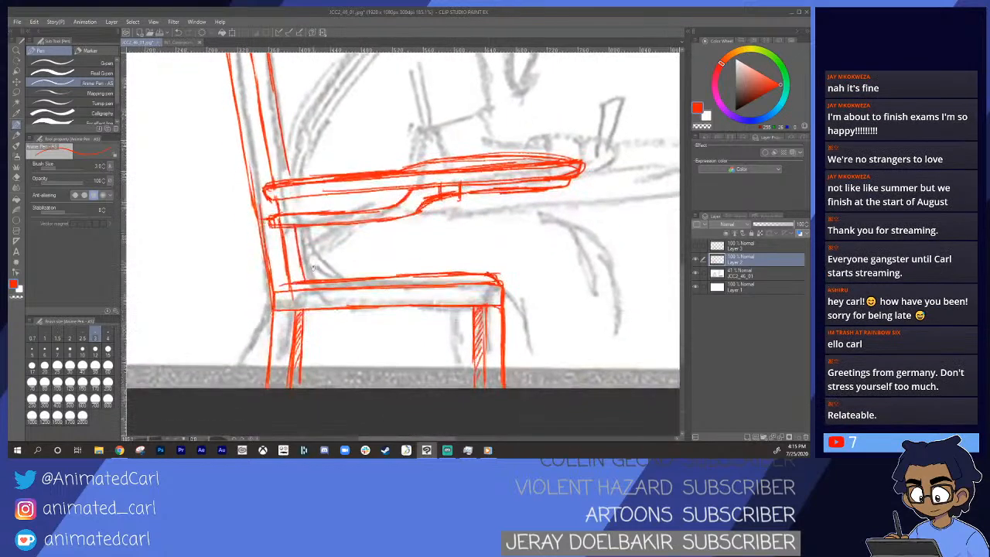
mouse_move(295, 223)
left_mouse_down()
mouse_move(304, 277)
mouse_move(286, 246)
mouse_move(270, 263)
left_mouse_up()
- Examine the red chair and attached desk within the full shot, comparing them with the sketched seated student
key("alt+space")
left_click_drag(308, 201, 429, 212)
left_click_drag(458, 244, 440, 279)
left_click_drag(431, 264, 490, 277)
left_click_drag(527, 249, 434, 243)
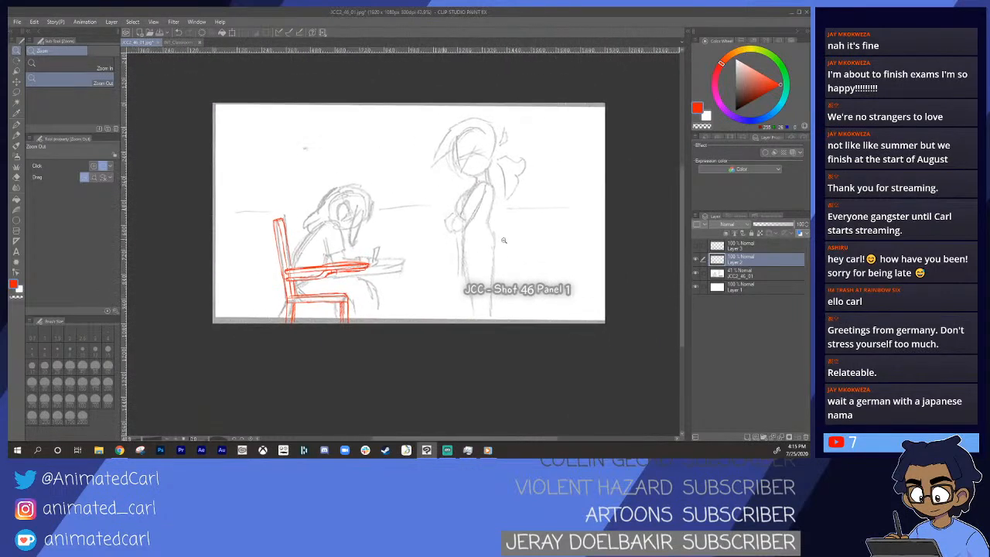
left_click_drag(502, 235, 522, 235)
left_click_drag(449, 290, 467, 292)
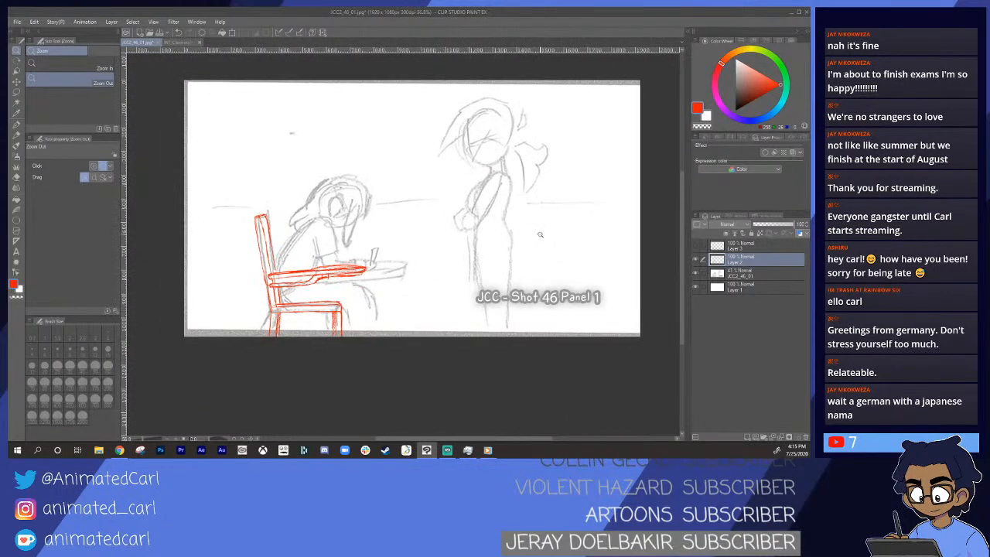
left_click(303, 279)
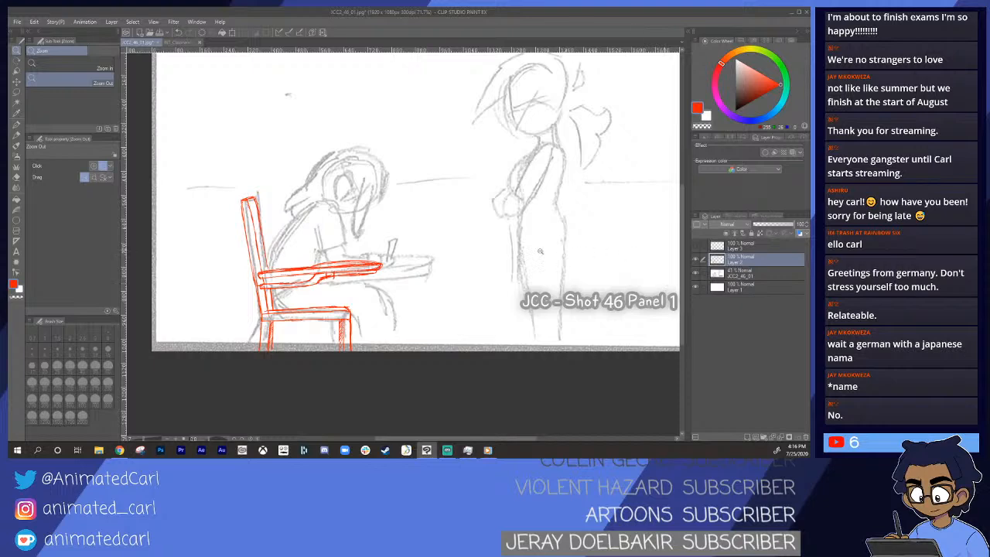
left_click(428, 283)
left_click(428, 282)
left_click_drag(431, 281, 476, 277)
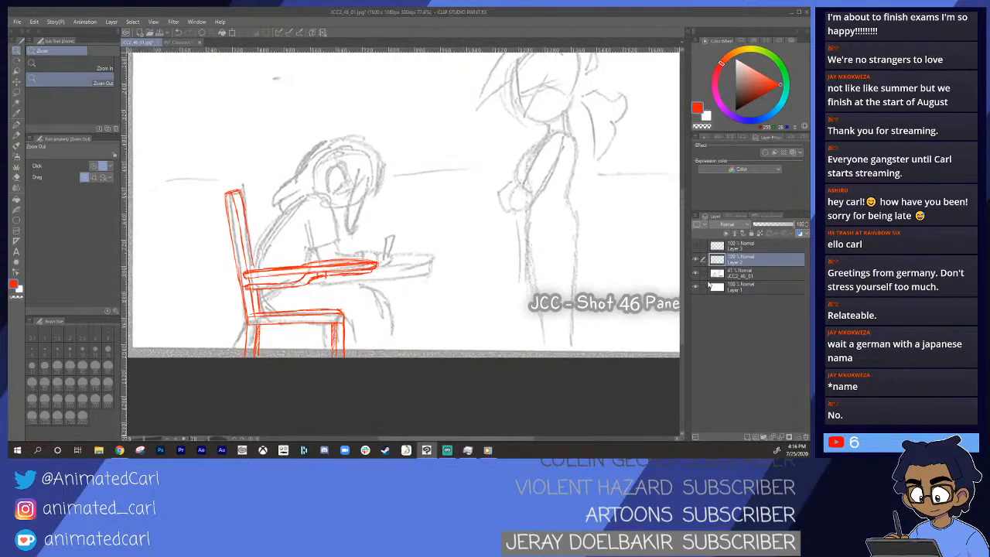
- With the JCC2_46_01 sketch hidden, fade the red chair layer to 32% opacity and add a new layer above it
left_click(696, 274)
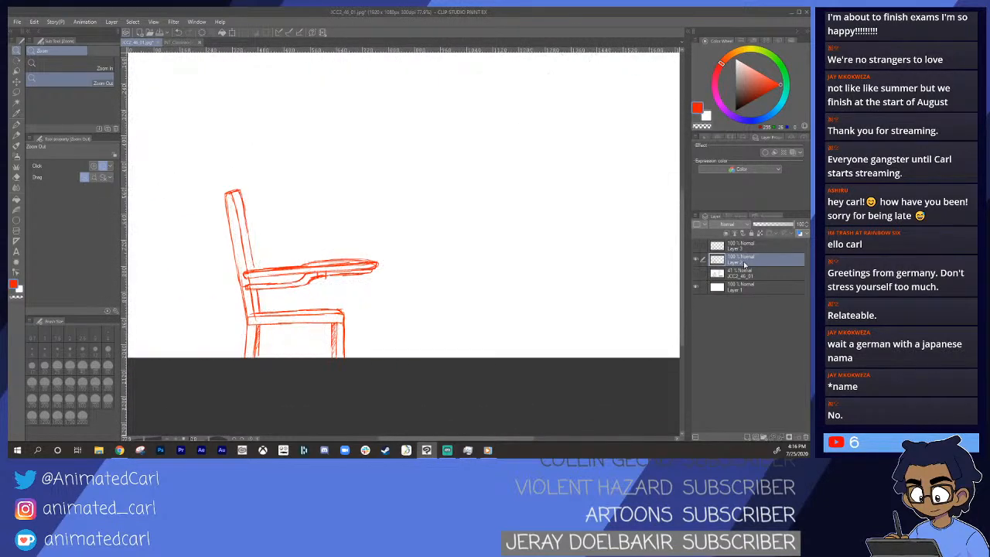
left_click_drag(785, 229, 763, 232)
left_click(743, 438)
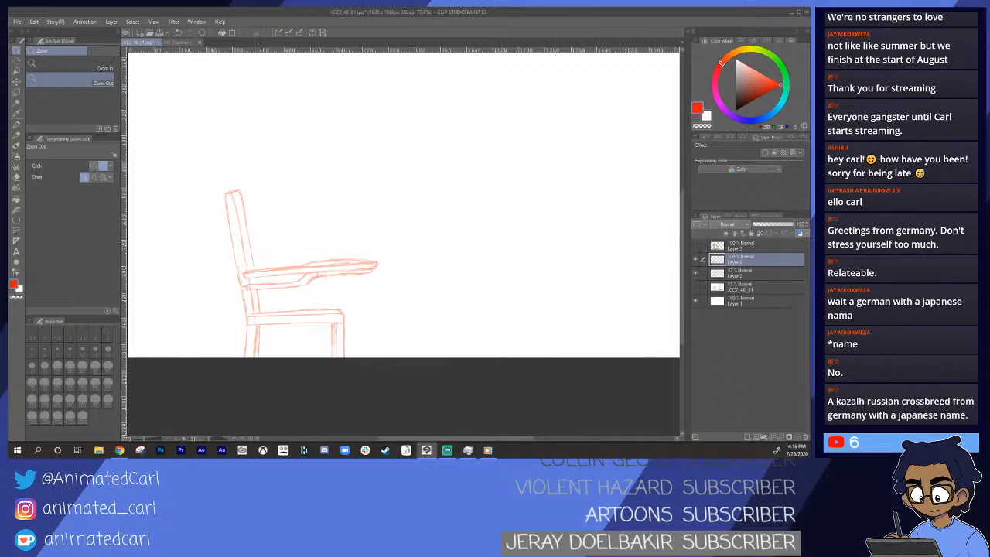
- Rename the hidden figure layer to body and the new empty layer to LINE
left_click(738, 250)
double_click(737, 248)
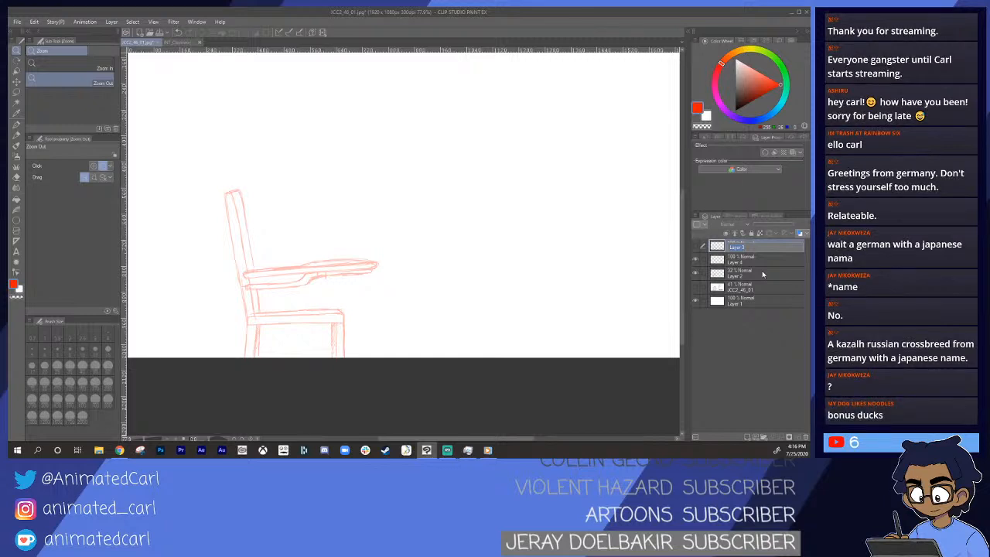
key("Return")
left_click(696, 247)
left_click(696, 248)
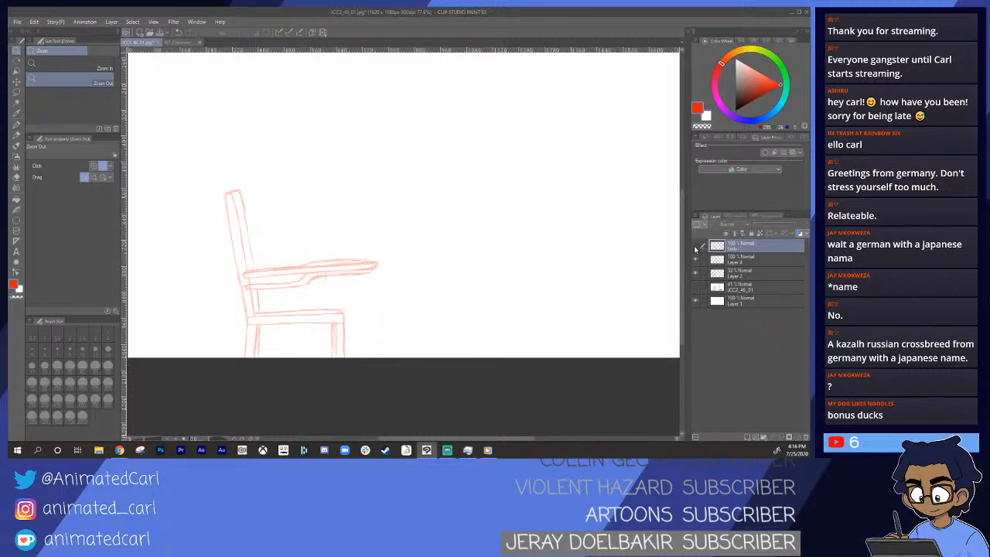
double_click(740, 265)
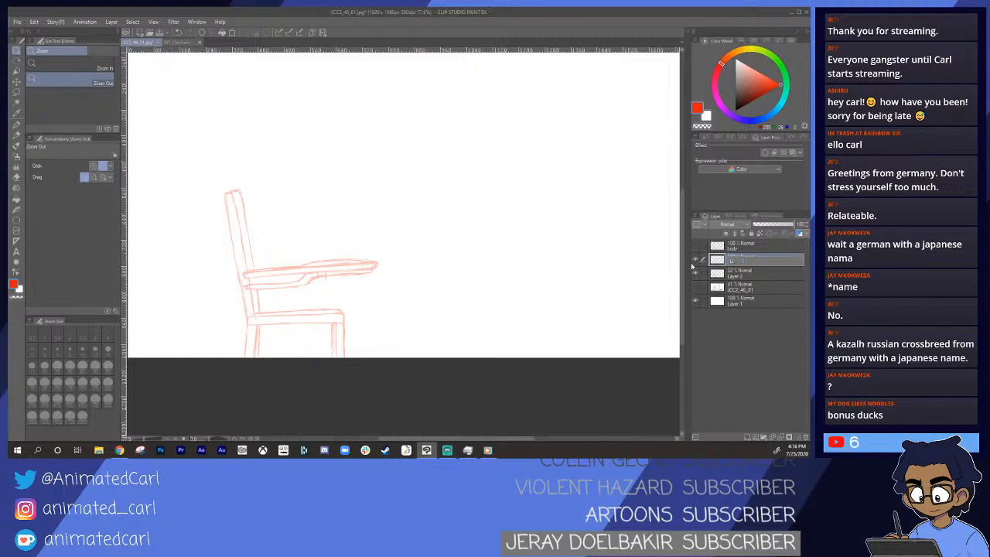
type("LINE")
key("Return")
- Rename the faded red chair layer to guide and the white base layer to PAPER
left_click(695, 274)
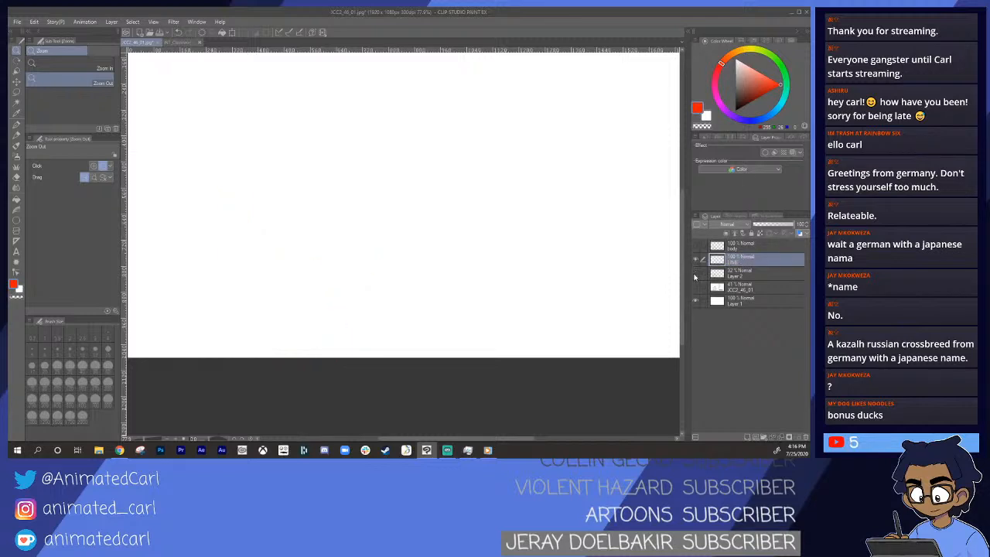
left_click(695, 273)
left_click(735, 277)
double_click(736, 278)
type("guide")
key("Return")
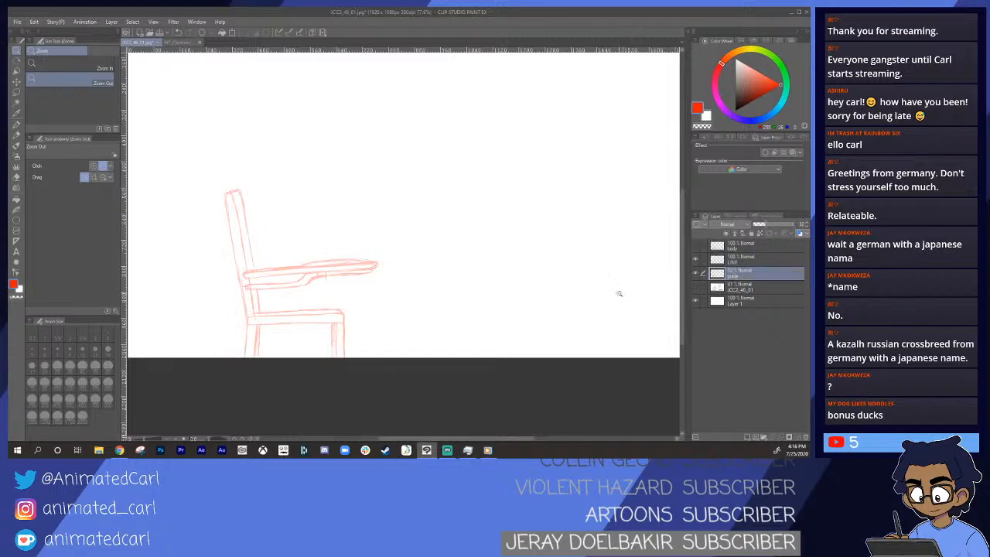
left_click(696, 287)
left_click(695, 287)
left_click(739, 304)
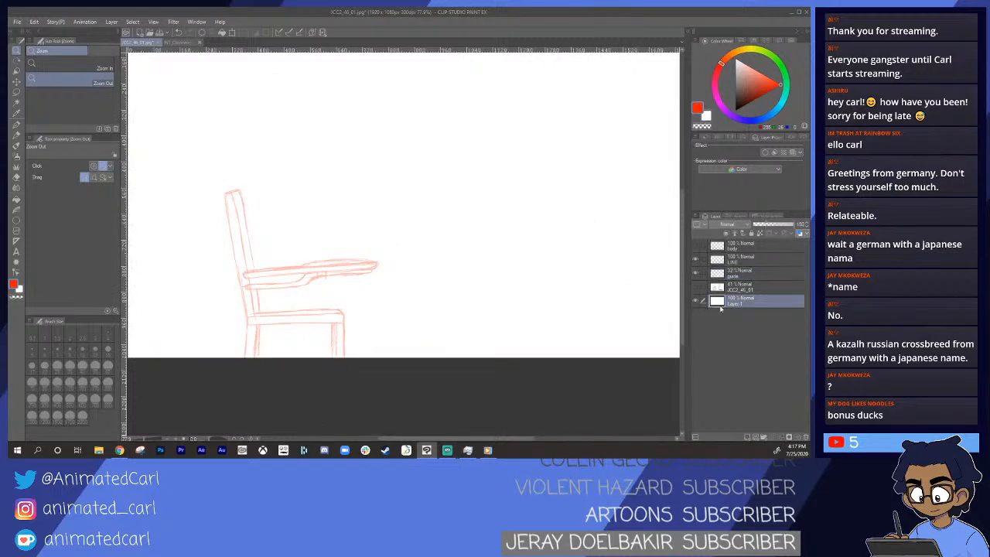
double_click(735, 305)
- Make LINE the active layer and set the drawing colour to black for inking
left_click(736, 263)
left_click_drag(749, 83, 735, 111)
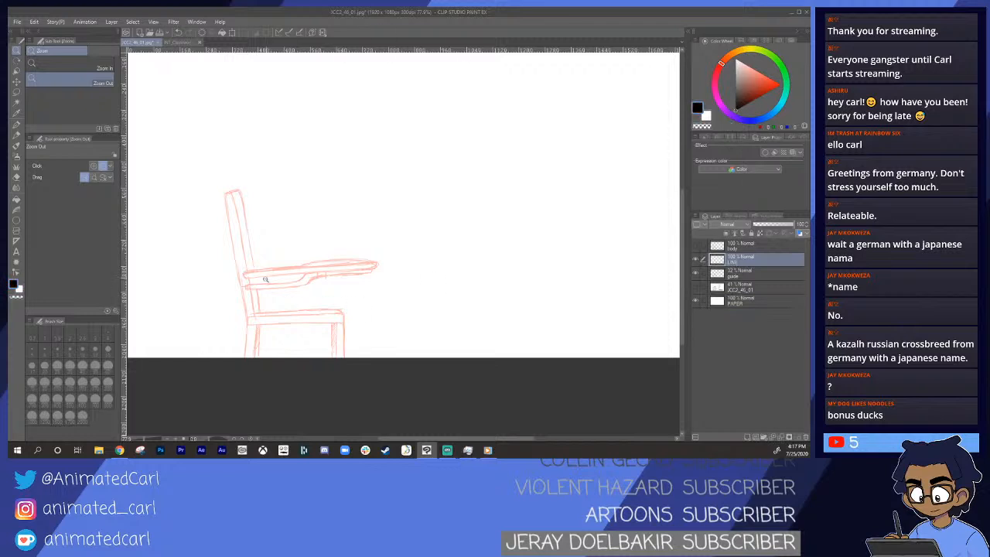
mouse_move(265, 260)
left_mouse_down()
mouse_move(394, 274)
mouse_move(468, 242)
mouse_move(405, 238)
left_mouse_up()
key("p")
mouse_move(311, 175)
left_mouse_down()
mouse_move(266, 164)
mouse_move(213, 313)
mouse_move(307, 255)
left_mouse_up()
key("ctrl+z")
left_click_drag(221, 213, 292, 206)
key("r")
mouse_move(371, 164)
left_mouse_down()
mouse_move(317, 163)
mouse_move(287, 190)
mouse_move(347, 253)
mouse_move(274, 232)
mouse_move(336, 254)
mouse_move(336, 263)
left_mouse_up()
mouse_move(266, 292)
left_mouse_down()
mouse_move(274, 289)
mouse_move(261, 299)
left_mouse_up()
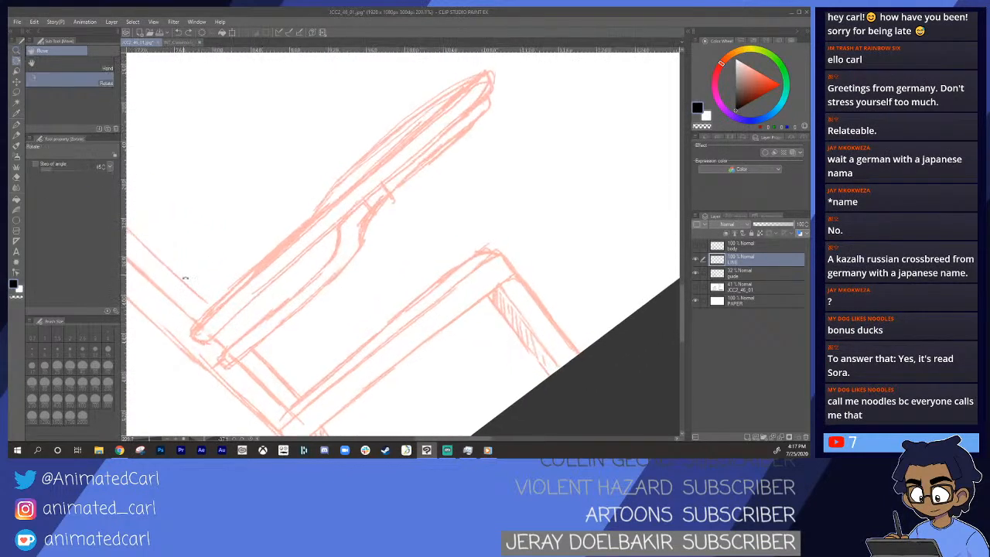
key("p")
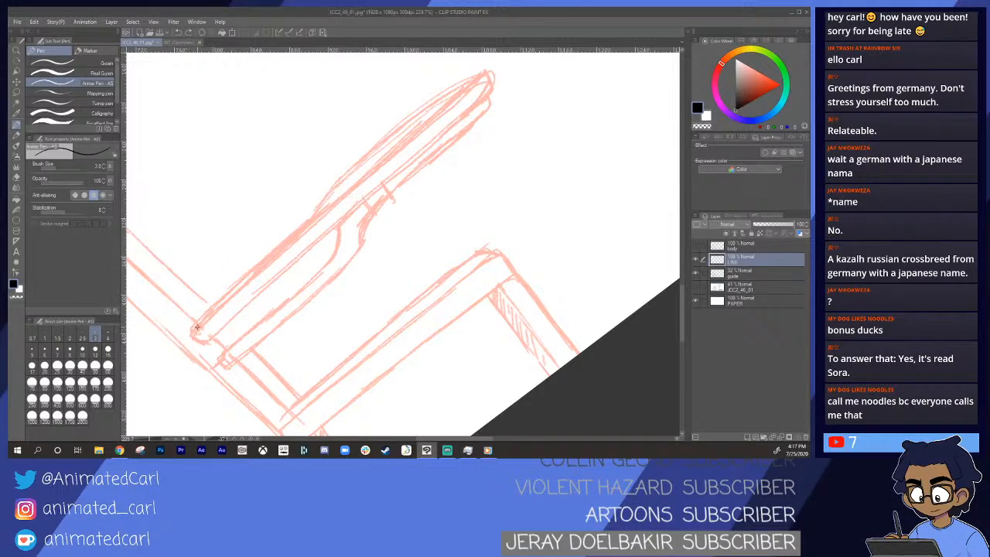
left_click_drag(191, 333, 313, 219)
key("ctrl+z")
- Ink the writing surface's long straight edge in black from its tip to the backrest end, and start its curved outline
key("r")
mouse_move(352, 91)
left_mouse_down()
mouse_move(303, 115)
mouse_move(290, 335)
mouse_move(455, 316)
mouse_move(301, 321)
mouse_move(188, 287)
left_mouse_up()
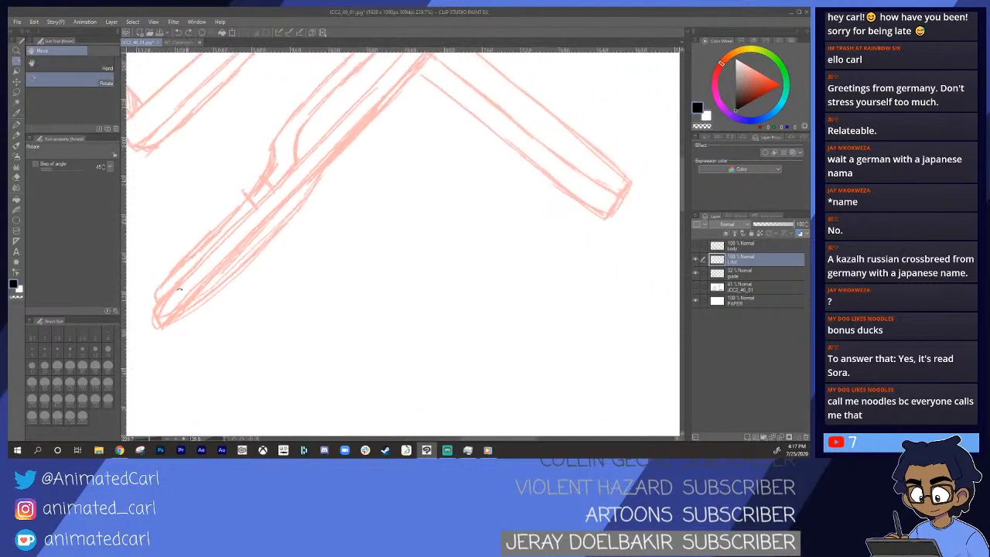
key("p")
left_click_drag(164, 323, 269, 216)
key("ctrl+z")
left_click_drag(166, 320, 249, 234)
scroll(271, 269, "up", 1)
key("ctrl+z")
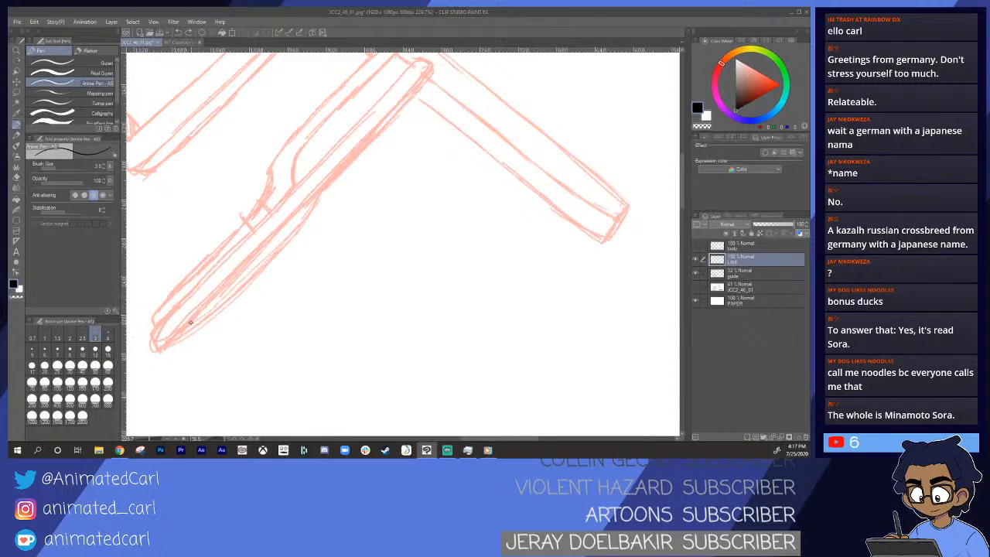
left_click_drag(162, 345, 246, 262)
key("ctrl+z")
mouse_move(161, 346)
left_mouse_down()
mouse_move(433, 70)
mouse_move(320, 193)
mouse_move(291, 245)
left_mouse_up()
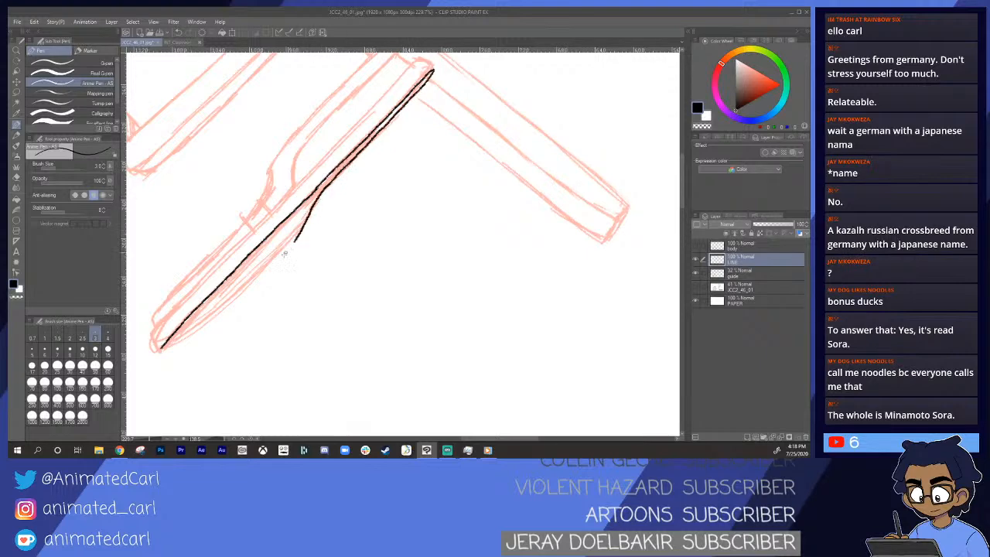
- Complete the writing surface's curved outline to its tip and clean up the overlapping strokes where the segments join
mouse_move(162, 348)
left_mouse_down()
mouse_move(242, 291)
mouse_move(313, 209)
left_mouse_up()
key("ctrl+z")
left_click_drag(264, 270, 325, 196)
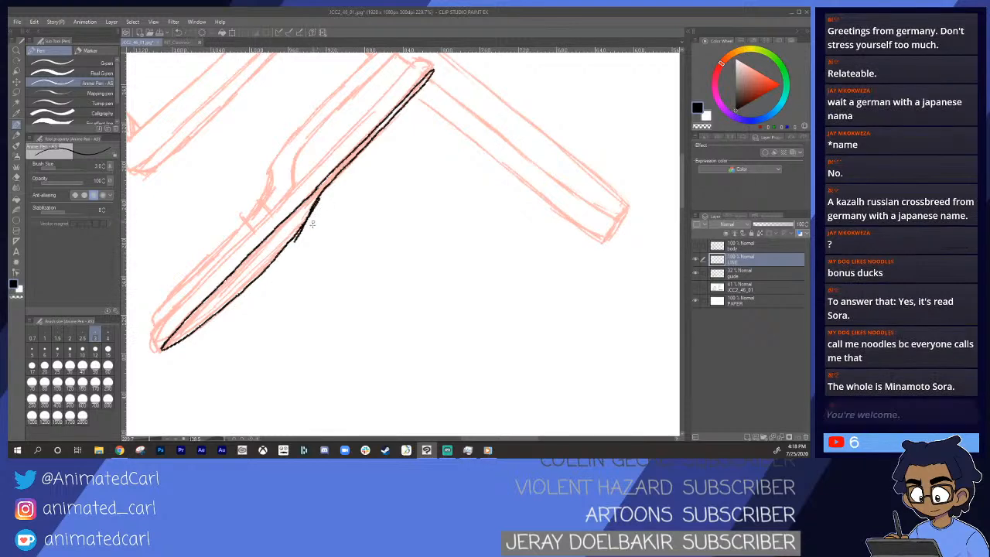
left_click(318, 222)
left_click(317, 222)
key("e")
mouse_move(266, 276)
left_mouse_down()
mouse_move(263, 284)
mouse_move(308, 213)
mouse_move(262, 288)
left_mouse_up()
key("p")
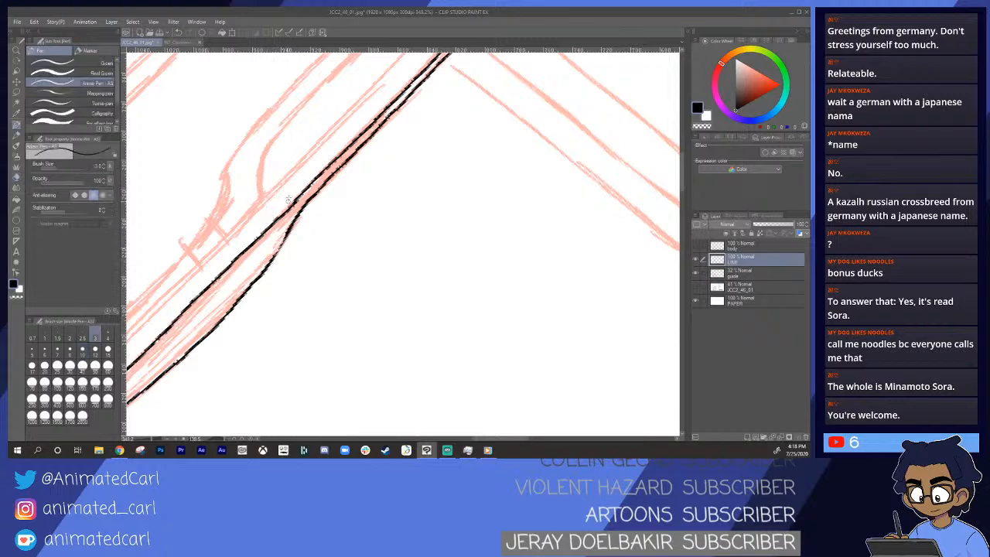
mouse_move(268, 267)
left_mouse_down()
mouse_move(311, 213)
mouse_move(276, 303)
left_mouse_up()
- Ink the short slanted edge closing the desktop's thickness at its backrest end
key("ctrl+alt+space")
key("shift+space")
key("ctrl+alt+space")
left_click_drag(191, 279, 195, 218)
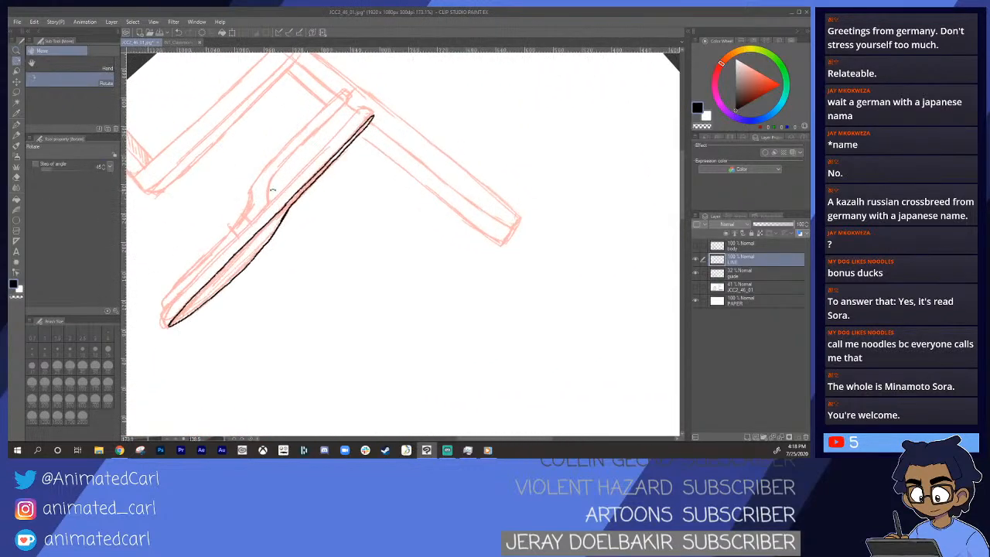
key("shift+space")
left_click_drag(247, 146, 348, 239)
left_click_drag(227, 242, 279, 236)
left_click(215, 248)
left_click(208, 245)
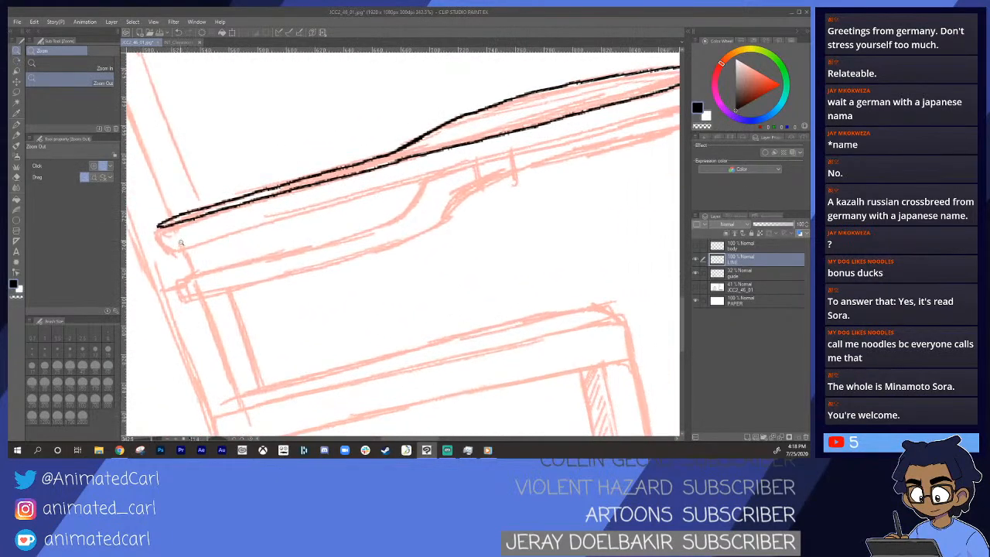
left_click(183, 243)
key("p")
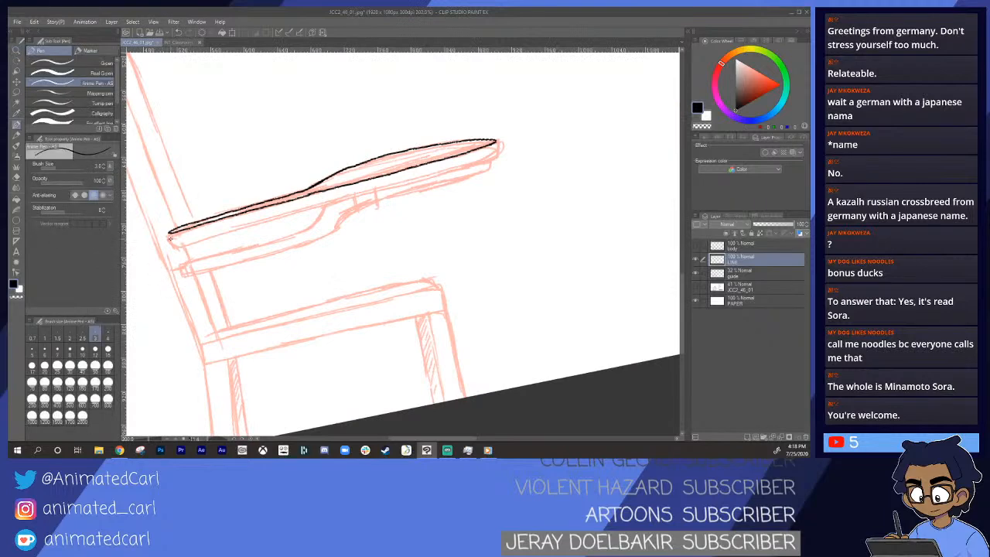
left_click_drag(171, 236, 256, 266)
left_click_drag(189, 267, 222, 262)
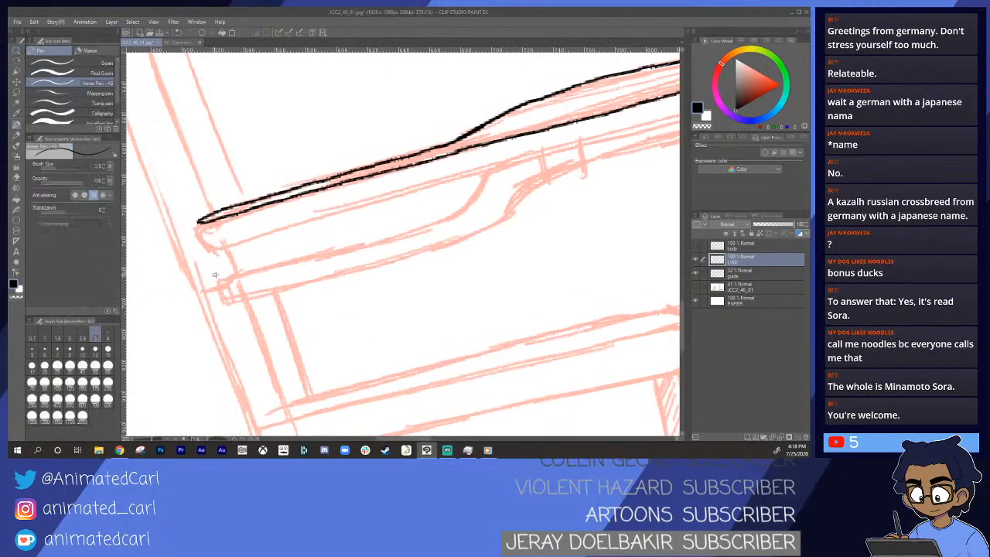
mouse_move(199, 229)
left_mouse_down()
mouse_move(249, 259)
mouse_move(209, 246)
mouse_move(238, 256)
mouse_move(217, 250)
mouse_move(435, 183)
left_mouse_up()
key("ctrl+z")
key("ctrl+z")
- Ink the desktop's lower edge parallel to the upper one, from the backrest end around to the front tip
left_click_drag(216, 249, 433, 181)
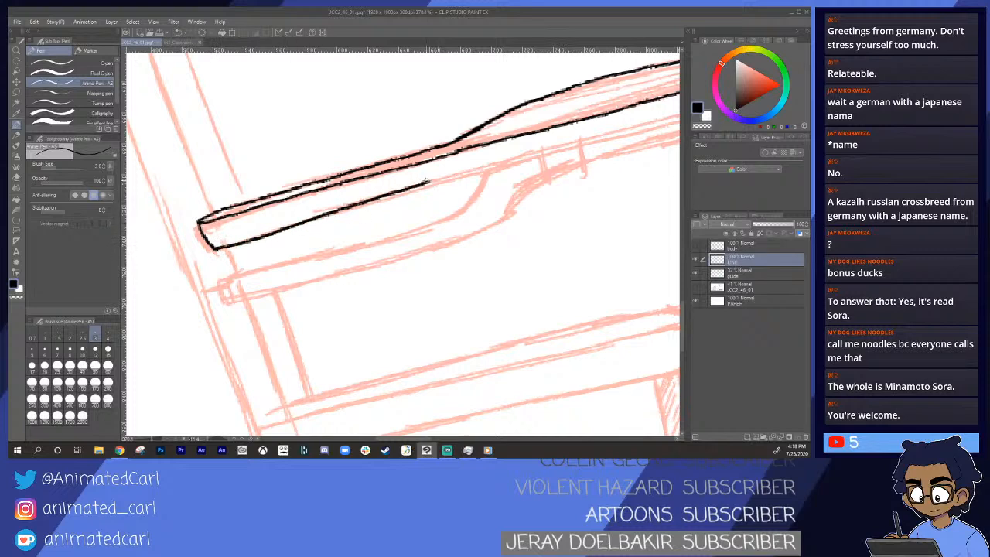
key("ctrl+z")
left_click_drag(213, 249, 444, 178)
key("ctrl+z")
mouse_move(209, 246)
left_mouse_down()
mouse_move(585, 144)
mouse_move(340, 207)
mouse_move(594, 130)
left_mouse_up()
key("ctrl+z")
mouse_move(348, 204)
left_mouse_down()
mouse_move(570, 140)
mouse_move(584, 130)
mouse_move(590, 106)
mouse_move(578, 140)
left_mouse_up()
key("ctrl+z")
mouse_move(589, 106)
left_mouse_down()
mouse_move(589, 128)
mouse_move(525, 176)
mouse_move(528, 191)
left_mouse_up()
left_click_drag(449, 218, 485, 184)
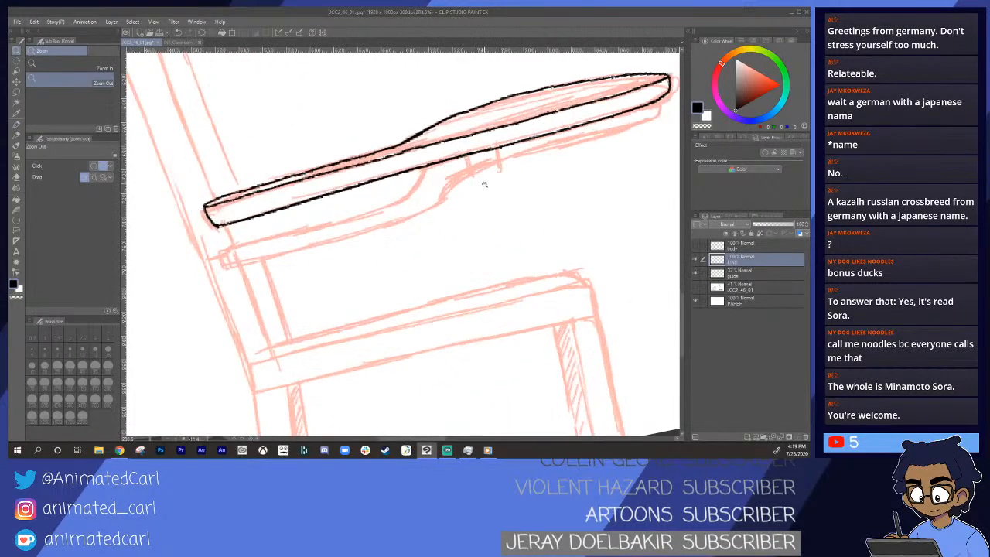
mouse_move(316, 250)
left_mouse_down()
mouse_move(290, 236)
mouse_move(254, 255)
mouse_move(245, 243)
mouse_move(272, 205)
left_mouse_up()
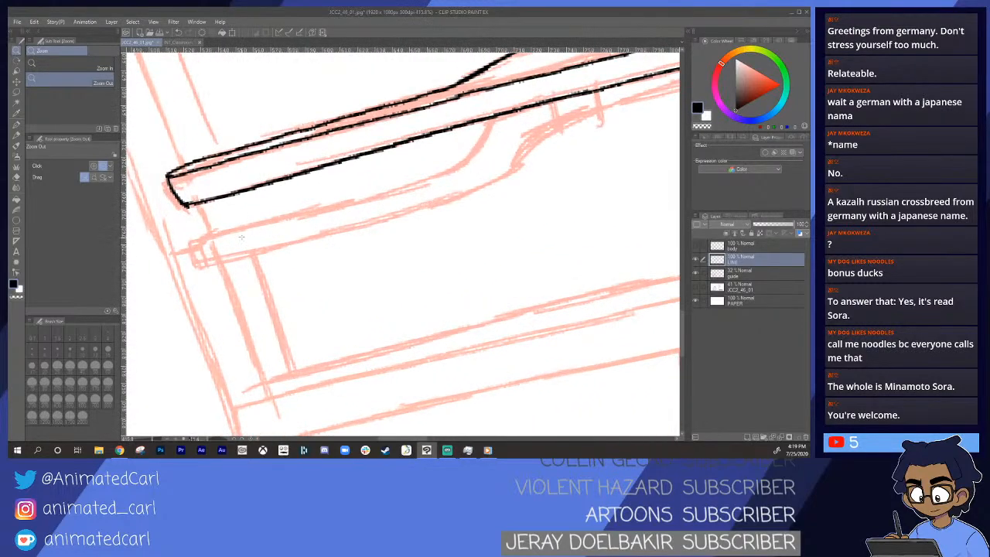
key("p")
mouse_move(188, 259)
left_mouse_down()
mouse_move(202, 284)
mouse_move(195, 263)
left_mouse_up()
key("ctrl+z")
key("ctrl+z")
key("ctrl+z")
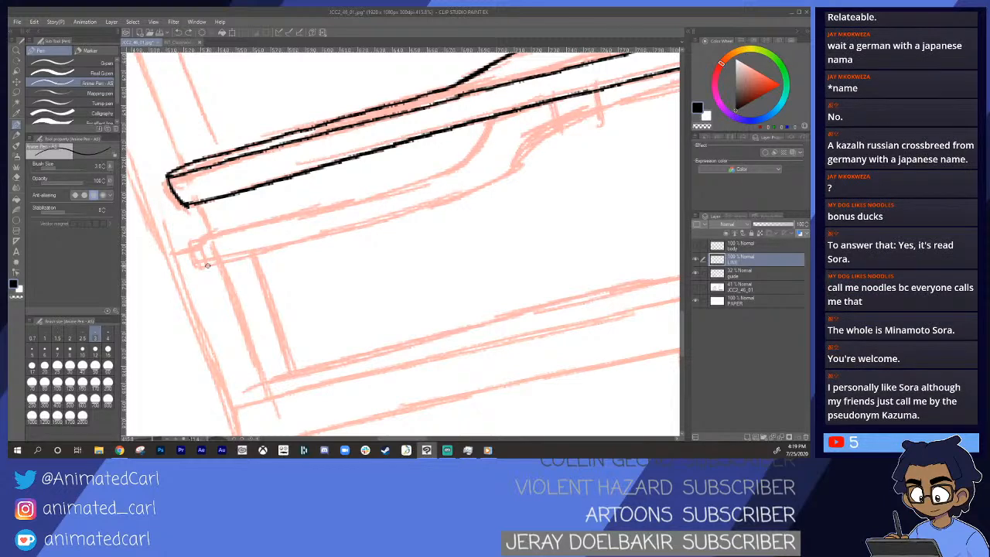
mouse_move(194, 252)
left_mouse_down()
mouse_move(194, 268)
mouse_move(247, 268)
mouse_move(333, 239)
left_mouse_up()
key("ctrl+z")
mouse_move(195, 255)
left_mouse_down()
mouse_move(251, 264)
mouse_move(198, 258)
mouse_move(199, 275)
mouse_move(211, 277)
mouse_move(304, 250)
left_mouse_up()
key("ctrl+z")
key("ctrl+z")
- Ink the support arm's lower outline up to the connector, plus the rear part of its parallel upper edge
mouse_move(207, 252)
left_mouse_down()
mouse_move(202, 277)
mouse_move(279, 269)
mouse_move(370, 247)
mouse_move(491, 193)
left_mouse_up()
left_click_drag(501, 181, 557, 124)
left_click_drag(209, 252, 314, 223)
key("ctrl+z")
left_click_drag(209, 255, 348, 219)
key("ctrl+z")
left_click_drag(209, 255, 430, 200)
key("ctrl+z")
left_click_drag(225, 253, 421, 198)
- Extend the support arm's upper edge in a curve that meets the underside of the desktop
left_click_drag(516, 191, 379, 232)
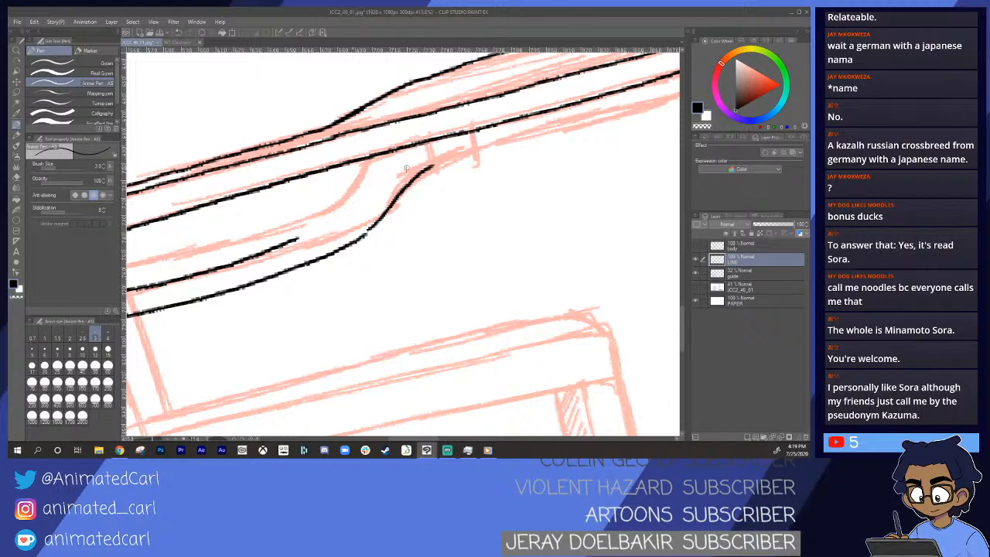
left_click_drag(316, 226, 384, 156)
key("ctrl+z")
left_click_drag(304, 234, 352, 205)
key("ctrl+z")
mouse_move(306, 234)
left_mouse_down()
mouse_move(352, 203)
mouse_move(392, 154)
left_mouse_up()
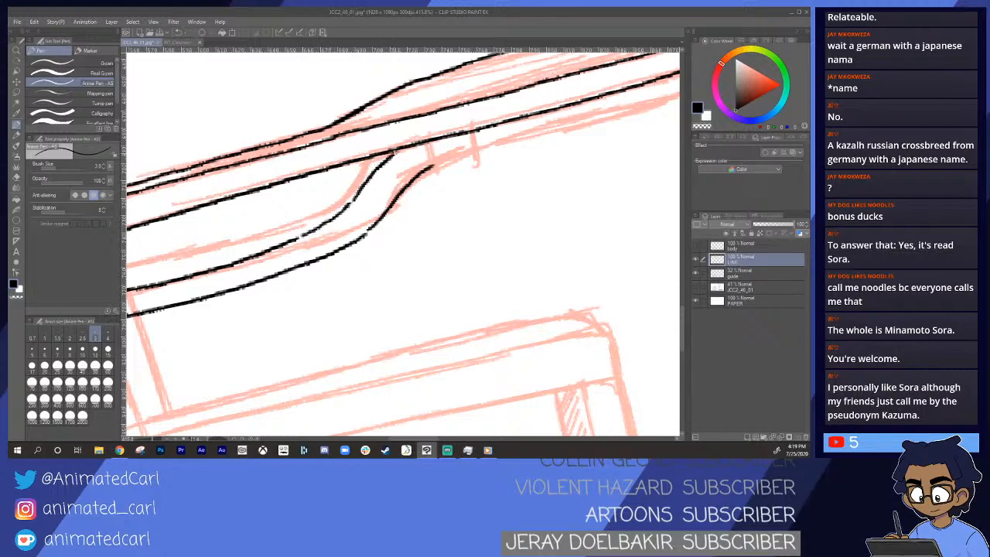
- Ink the small connector under the desktop with two short upright lines and a bottom edge joining the support arm
left_click_drag(461, 172, 368, 198)
key("alt+space")
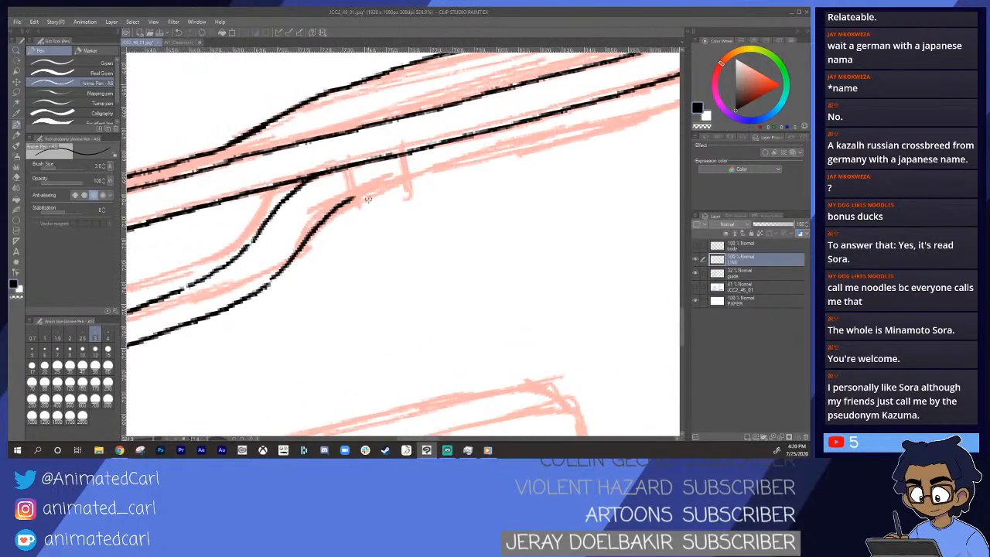
left_click_drag(348, 164, 358, 199)
left_click_drag(403, 152, 410, 187)
mouse_move(352, 200)
left_mouse_down()
mouse_move(407, 186)
mouse_move(365, 208)
mouse_move(314, 206)
mouse_move(382, 188)
left_mouse_up()
key("ctrl+z")
mouse_move(313, 210)
left_mouse_down()
mouse_move(581, 135)
mouse_move(611, 106)
mouse_move(608, 95)
mouse_move(575, 152)
mouse_move(514, 210)
mouse_move(491, 186)
mouse_move(440, 181)
mouse_move(301, 225)
mouse_move(336, 225)
left_mouse_up()
- Ink the thin panel beneath the desktop, running from the connector to a rounded end near the front tip
left_click_drag(395, 205, 453, 180)
left_click_drag(401, 198, 400, 232)
left_click_drag(296, 225, 302, 220)
left_click_drag(359, 184, 376, 166)
mouse_move(381, 223)
left_mouse_down()
mouse_move(403, 200)
mouse_move(422, 214)
mouse_move(380, 227)
left_mouse_up()
key("alt+space")
key("alt+space")
left_click_drag(303, 188, 273, 172)
key("alt+space")
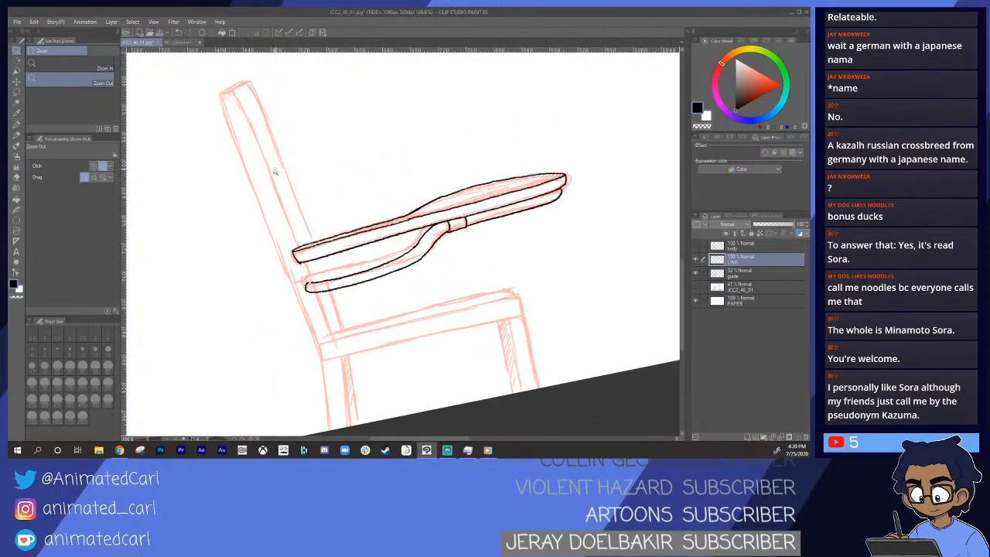
key("alt+space")
left_click_drag(221, 107, 267, 224)
key("space")
left_click_drag(348, 315, 264, 208)
key("alt+space")
left_click_drag(267, 281, 209, 231)
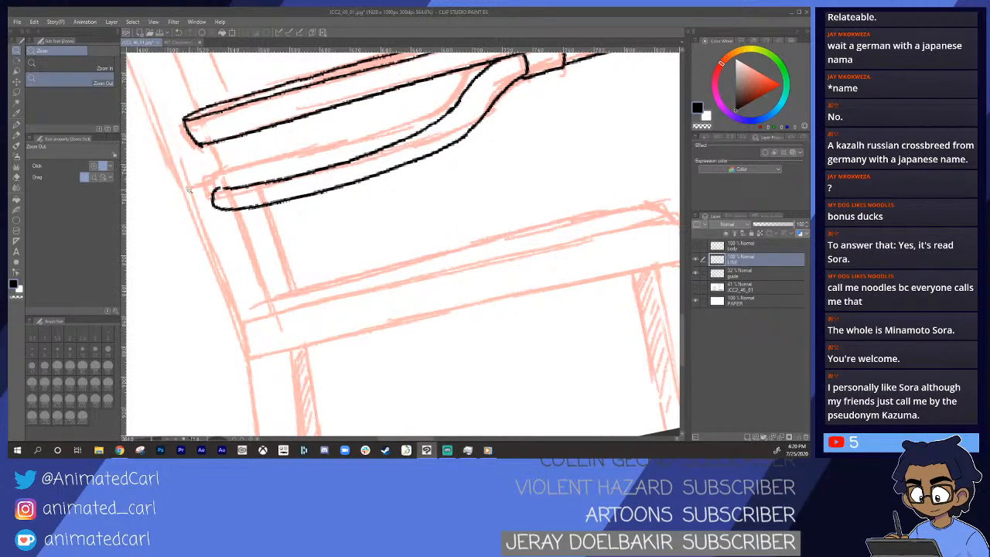
- Ink the rear support post above the seat with two slanted long edges and a short bottom edge
key("p")
left_click_drag(187, 187, 241, 321)
key("ctrl+z")
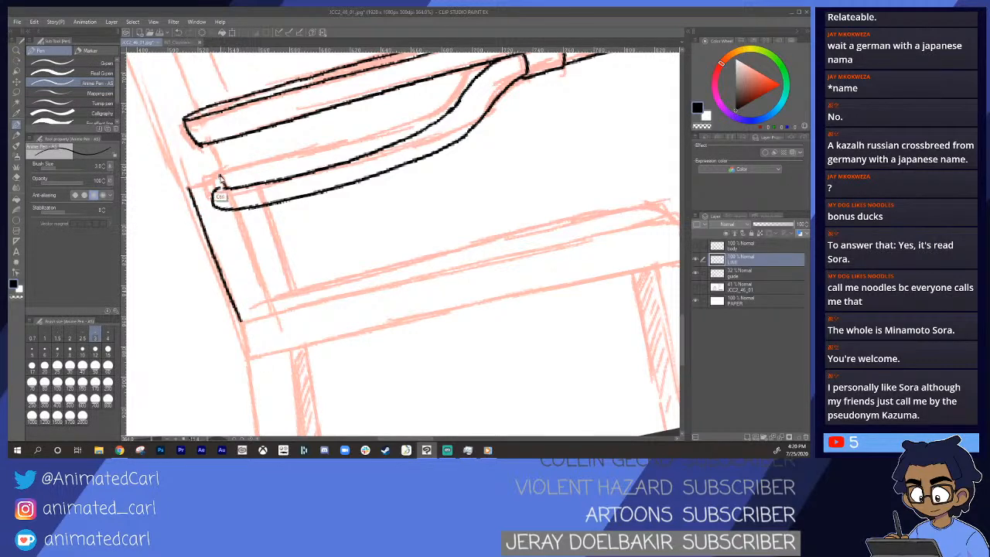
mouse_move(233, 212)
left_mouse_down()
mouse_move(272, 311)
mouse_move(297, 238)
left_mouse_up()
key("ctrl+z")
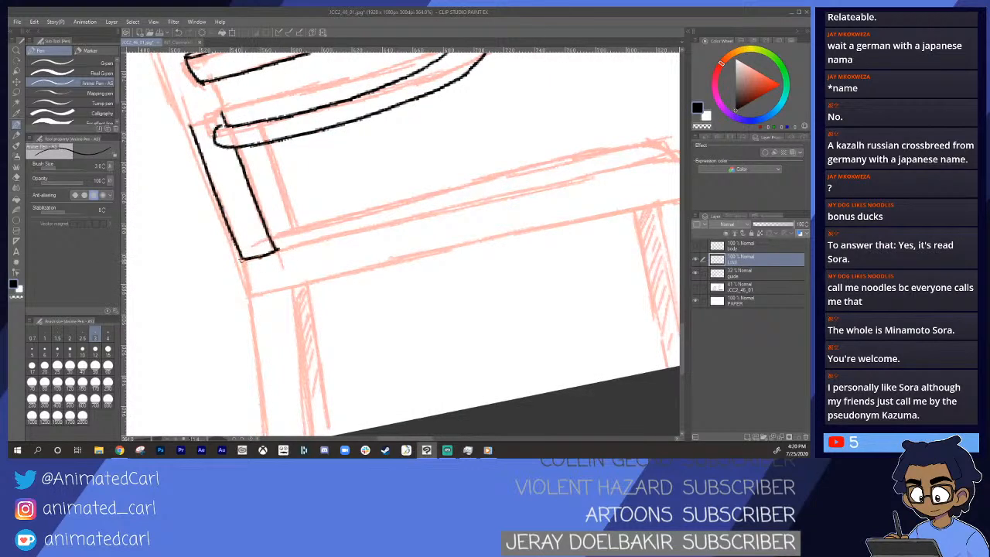
- Ink the seat's short rear end and its long straight lower edge up to the front corner
left_click_drag(239, 255, 243, 280)
key("ctrl+z")
mouse_move(378, 265)
left_mouse_down()
mouse_move(335, 228)
mouse_move(302, 246)
left_mouse_up()
left_click_drag(168, 277, 321, 240)
key("ctrl+z")
left_click_drag(168, 275, 195, 272)
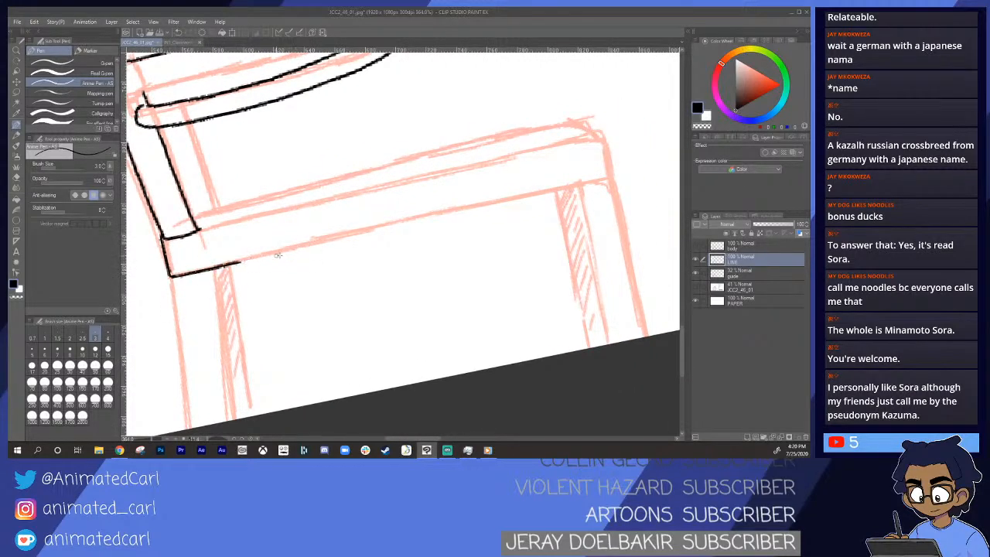
left_click(613, 178, "shift")
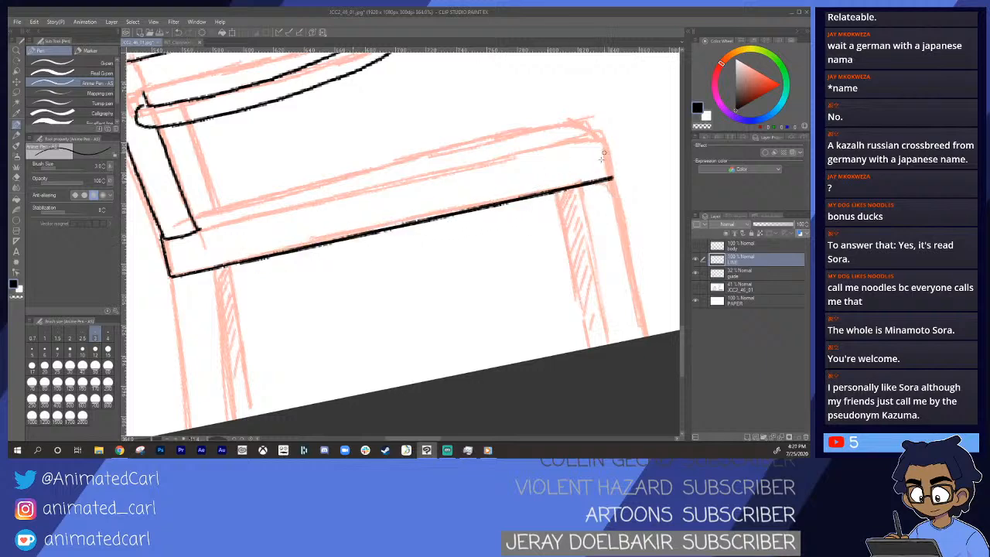
key("ctrl+z")
left_click_drag(230, 264, 597, 181)
key("ctrl+z")
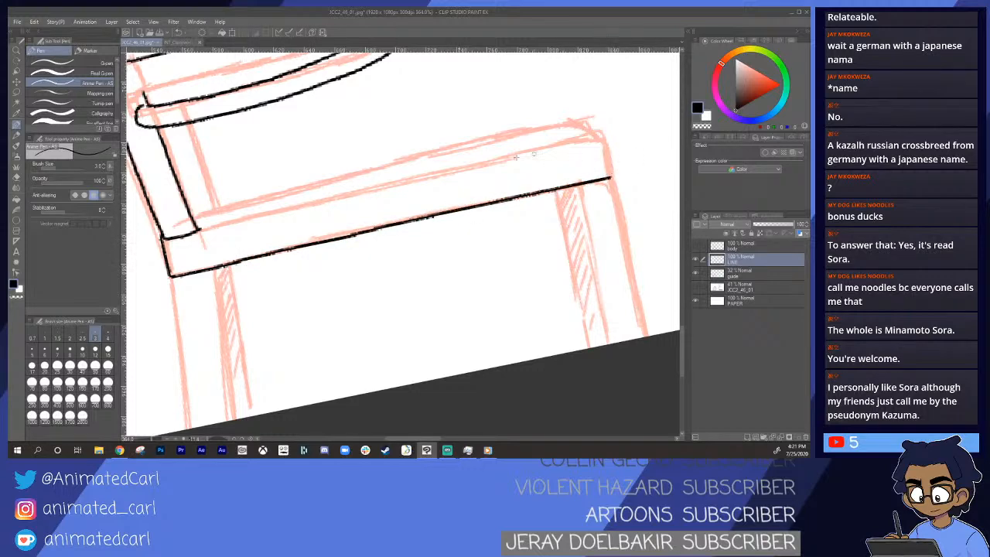
- Ink the long edges of the two rear chair legs from the seat's underside down to the canvas edge
mouse_move(271, 273)
left_mouse_down()
mouse_move(301, 191)
mouse_move(322, 173)
left_mouse_up()
left_click_drag(223, 193, 238, 336)
key("ctrl+z")
left_click_drag(223, 185, 242, 363)
left_click_drag(257, 175, 274, 371)
key("ctrl+alt+space")
mouse_move(319, 250)
left_mouse_down()
mouse_move(267, 251)
mouse_move(315, 252)
left_mouse_up()
key("ctrl+z")
left_click_drag(256, 177, 276, 366)
key("ctrl+z")
left_click_drag(258, 177, 276, 359)
key("ctrl+z")
left_click_drag(257, 176, 276, 331)
left_click_drag(277, 175, 297, 324)
- Ink the three long edges of the front chair legs from the seat's underside down to the canvas edge
left_click_drag(464, 218, 430, 244)
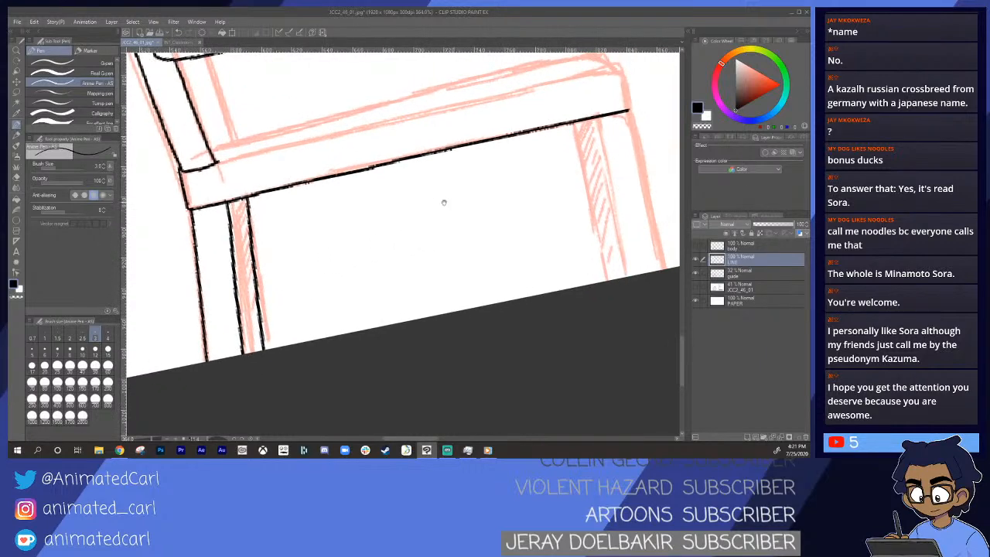
left_click_drag(429, 199, 416, 203)
left_click(432, 203, "alt")
left_click_drag(536, 189, 376, 187)
left_click_drag(370, 199, 416, 215)
key("p")
left_click_drag(403, 122, 451, 306)
key("ctrl+z")
left_click_drag(404, 122, 446, 324)
key("ctrl+z")
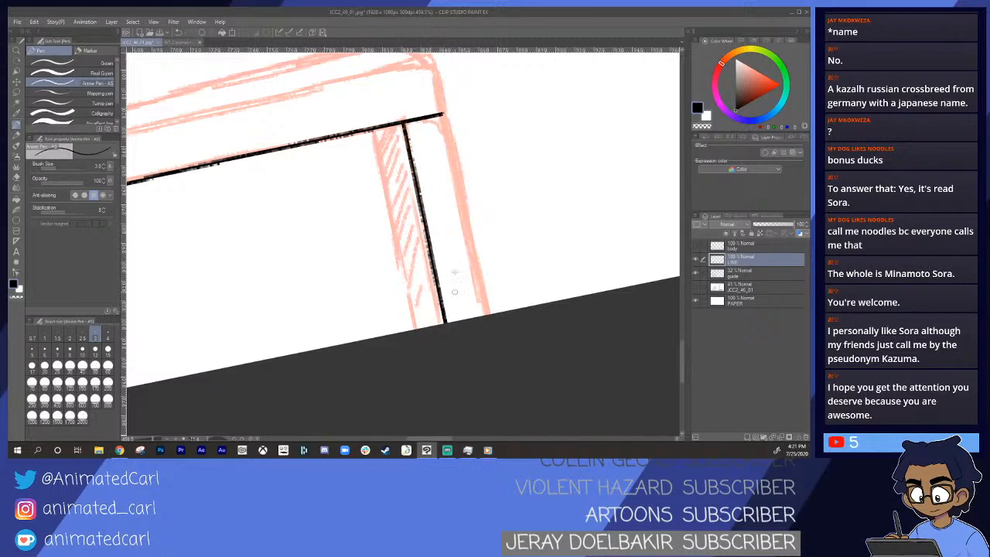
left_click_drag(441, 116, 486, 313)
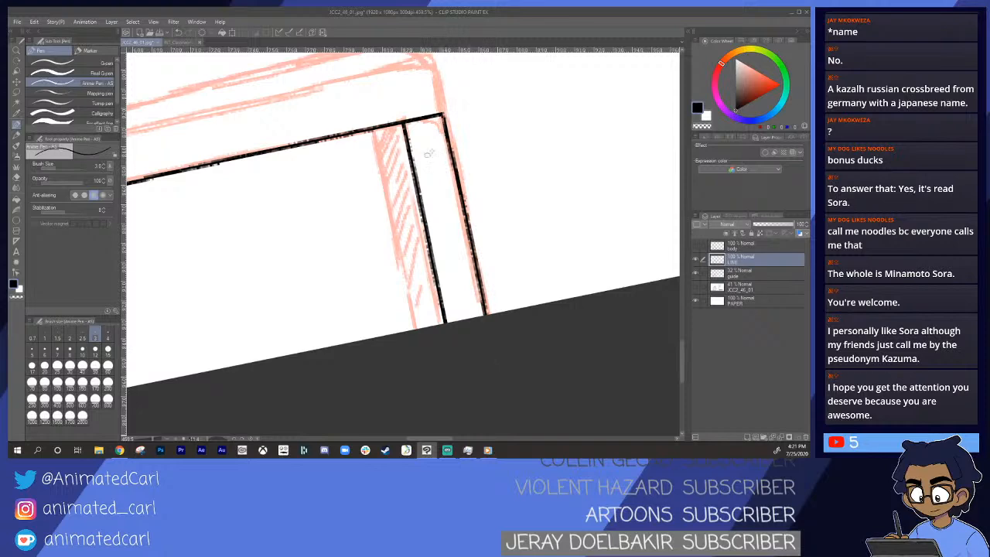
left_click_drag(373, 128, 416, 328)
key("ctrl+z")
left_click_drag(374, 130, 417, 328)
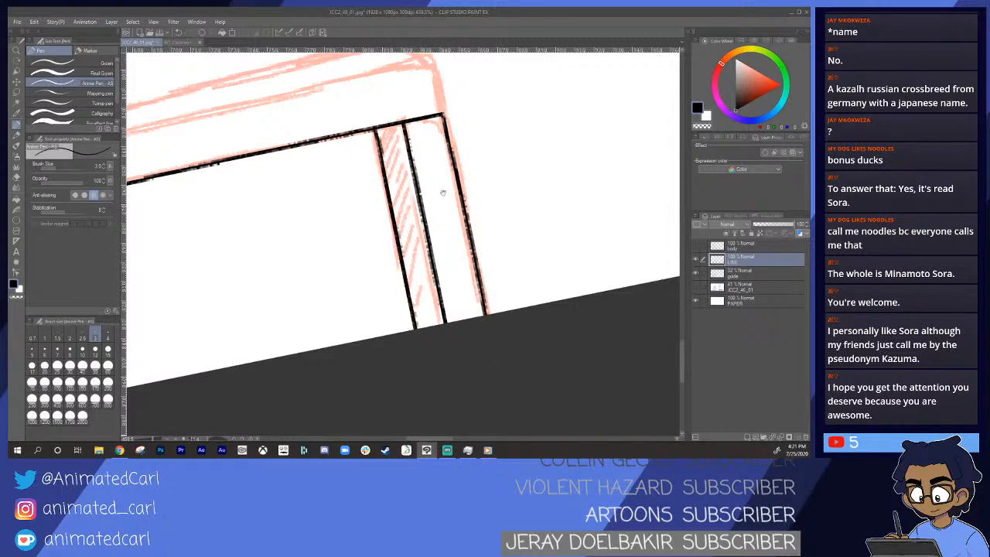
- Ink the seat's sloped upper front corner down to its lower edge
left_click_drag(453, 131, 464, 241)
mouse_move(401, 153)
left_mouse_down()
mouse_move(449, 187)
mouse_move(456, 224)
mouse_move(482, 213)
mouse_move(460, 204)
left_mouse_up()
key("ctrl+z")
- Ink the front edge and short bottom edge of the second support post behind the first one
left_click_drag(391, 223, 479, 214)
left_click_drag(337, 224, 411, 225)
left_click_drag(307, 230, 380, 218)
key("p")
left_click_drag(207, 237, 240, 229)
left_click_drag(198, 110, 237, 229)
- Ink the seat's two long upper lines from the support posts to the front corner
left_click_drag(360, 227, 309, 227)
left_click_drag(380, 209, 310, 228)
left_click_drag(148, 242, 278, 210)
key("ctrl+z")
left_click_drag(149, 243, 618, 121)
mouse_move(186, 259)
left_mouse_down()
mouse_move(330, 197)
mouse_move(487, 158)
left_mouse_up()
key("ctrl+z")
mouse_move(232, 224)
left_mouse_down()
mouse_move(607, 139)
mouse_move(383, 179)
mouse_move(527, 142)
mouse_move(488, 169)
mouse_move(471, 208)
mouse_move(506, 203)
left_mouse_up()
key("ctrl+z")
key("ctrl+space")
key("ctrl+z")
key("ctrl+space")
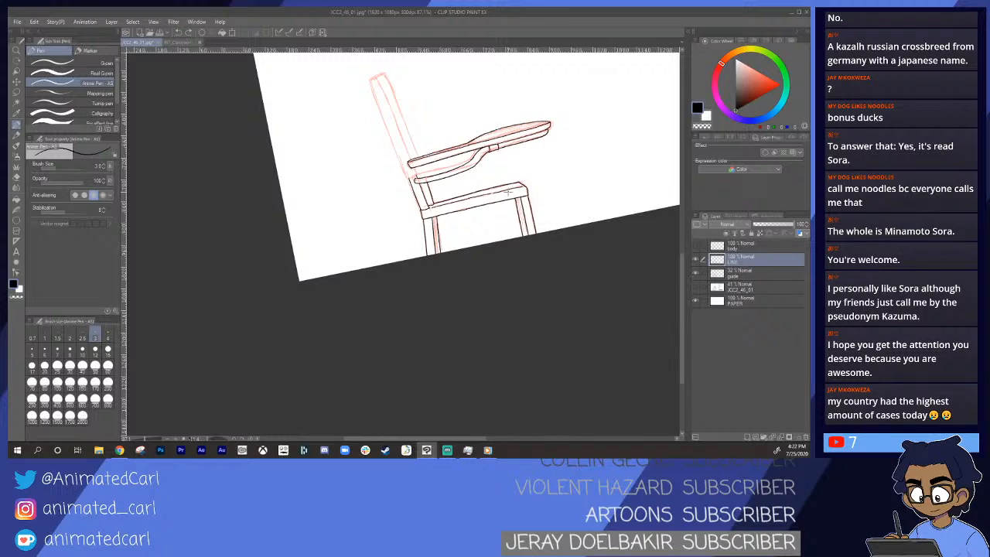
- Lasso the inked desktop with its support arm and cut it out of the LINE layer
key("space")
left_click_drag(438, 181, 429, 214)
key("alt+space")
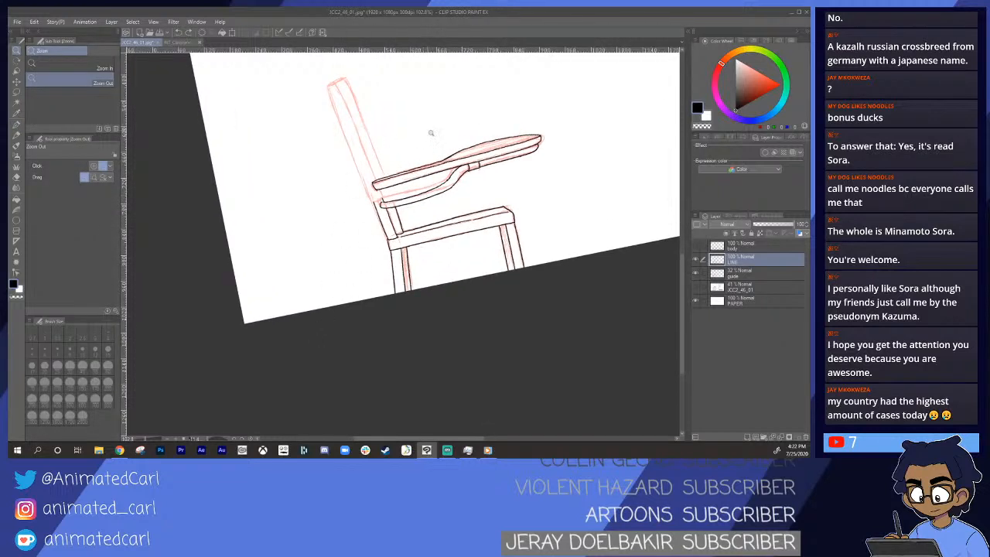
key("shift+space")
key("alt+space")
left_click_drag(471, 225, 388, 267)
key("shift+space")
key("alt+space")
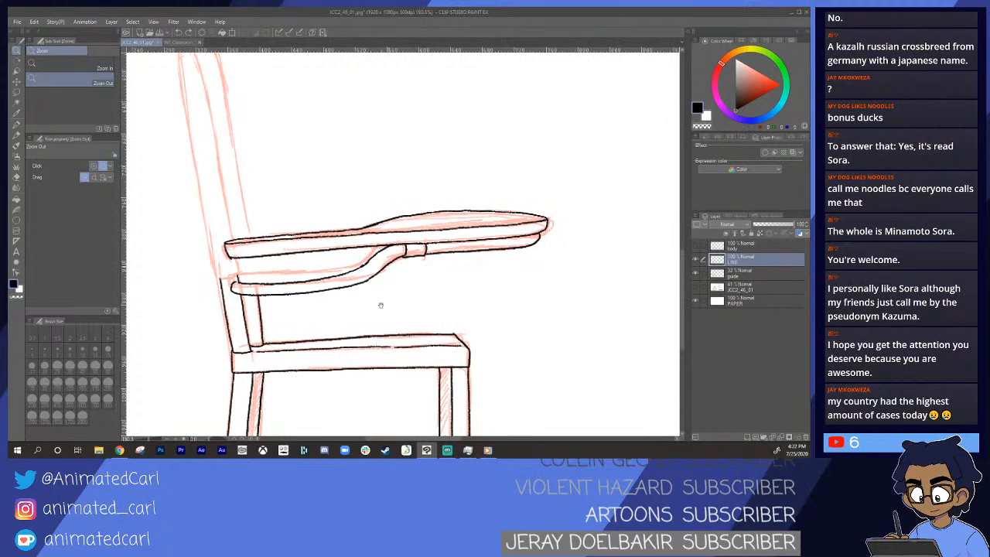
left_click_drag(381, 307, 377, 276)
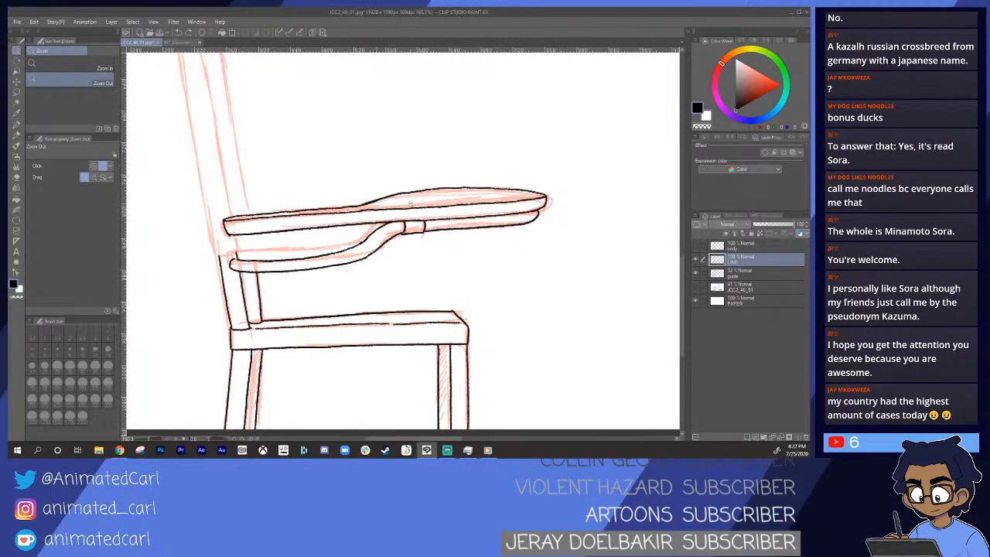
key("m")
mouse_move(265, 176)
left_mouse_down()
mouse_move(219, 236)
mouse_move(227, 271)
mouse_move(400, 274)
mouse_move(411, 128)
mouse_move(364, 133)
left_mouse_up()
key("Delete")
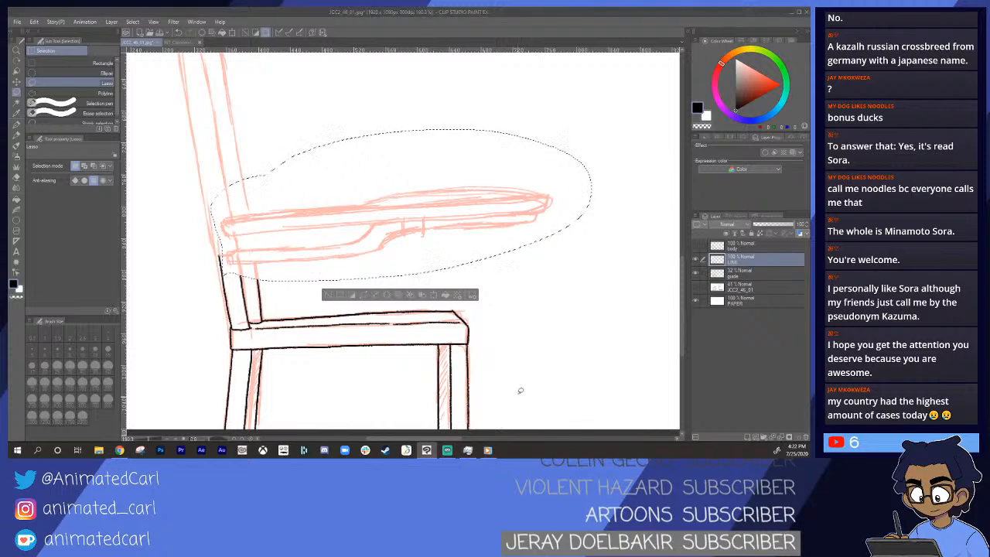
left_click(572, 367)
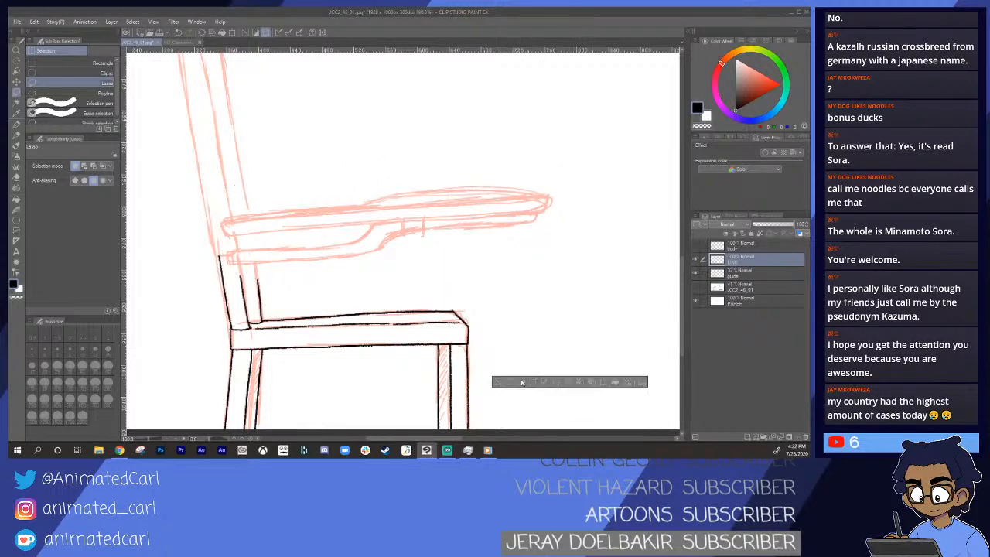
- Place the cut desk linework on its own layer above LINE and hide that layer
left_click(747, 438)
key("ctrl+v")
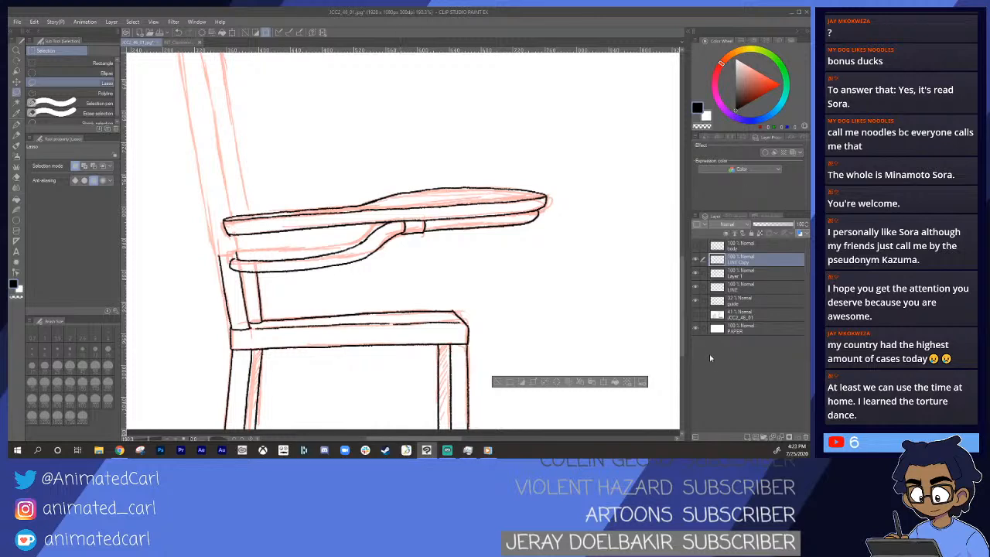
key("Delete")
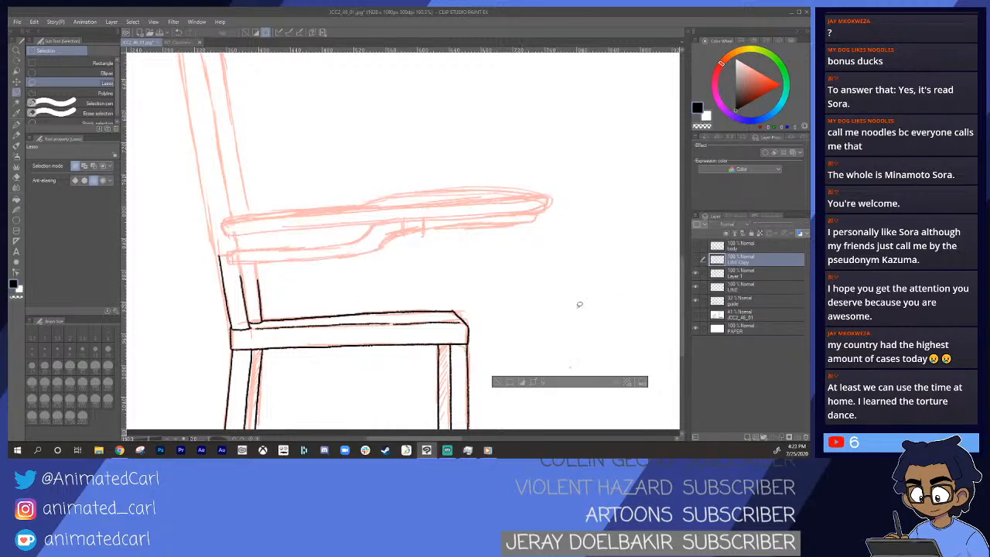
key("alt+space")
- On the LINE layer, extend the middle support post line up to the base of the backrest
left_click(739, 288)
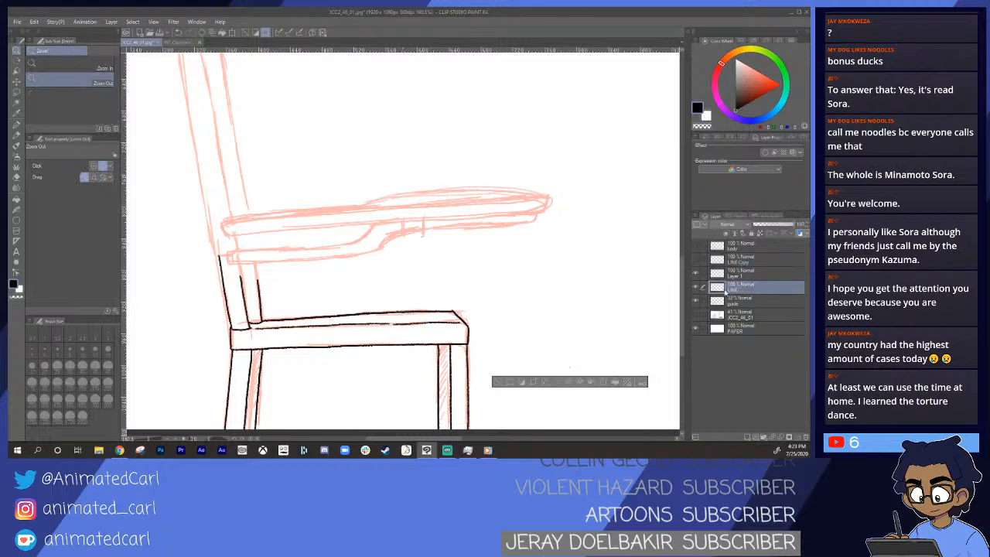
left_click(237, 246)
left_click(238, 247)
left_click(250, 248)
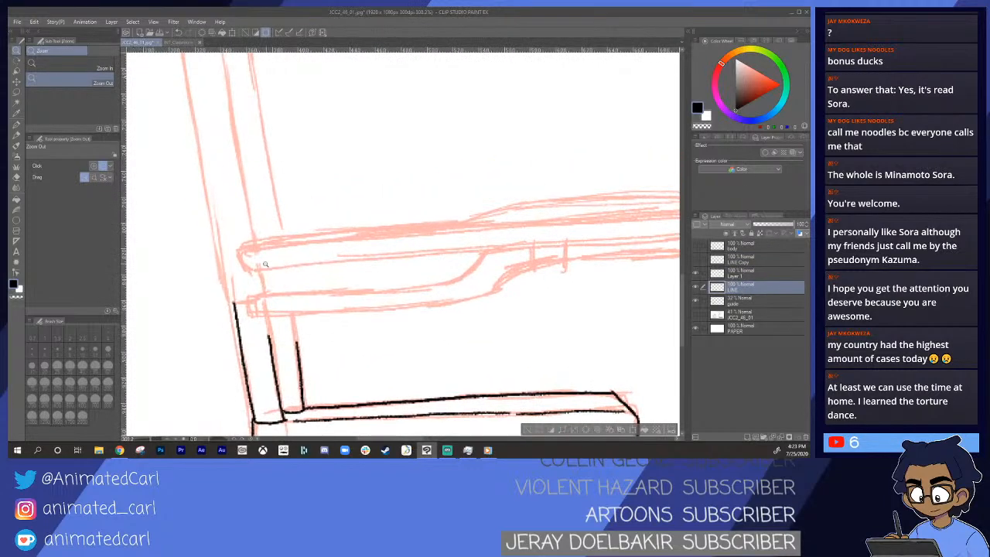
key("p")
key("slash")
left_click(264, 286)
left_click(272, 291)
key("p")
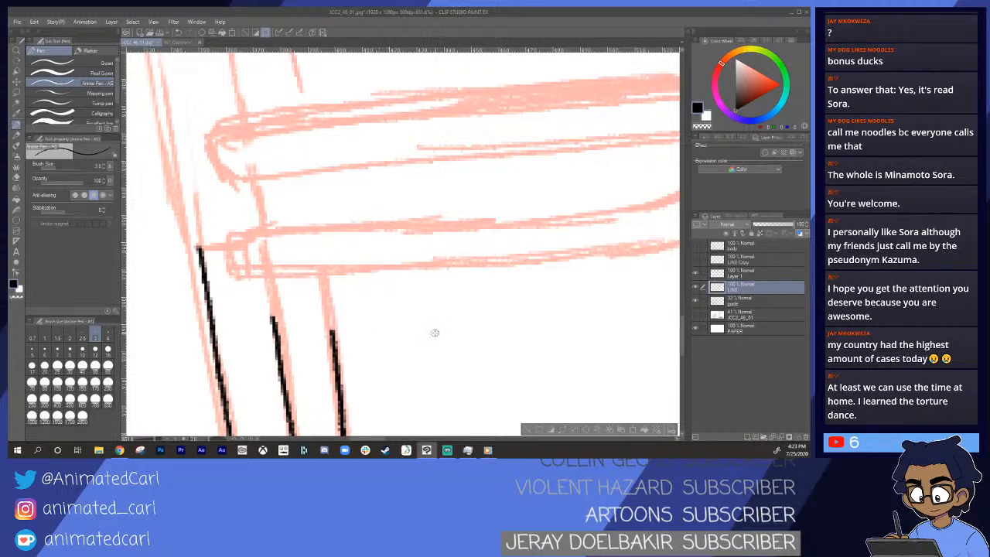
scroll(300, 315, "down", 6)
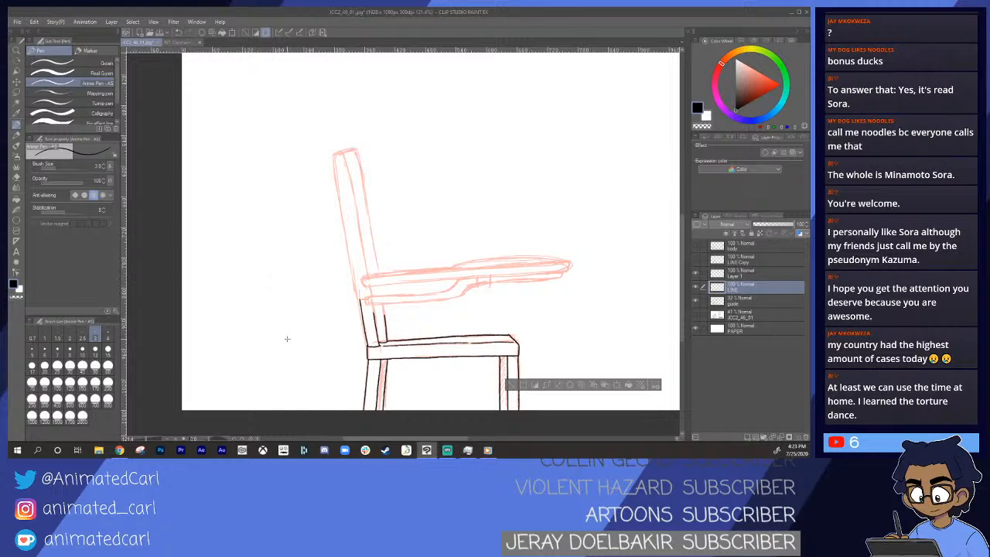
scroll(284, 348, "up", 5)
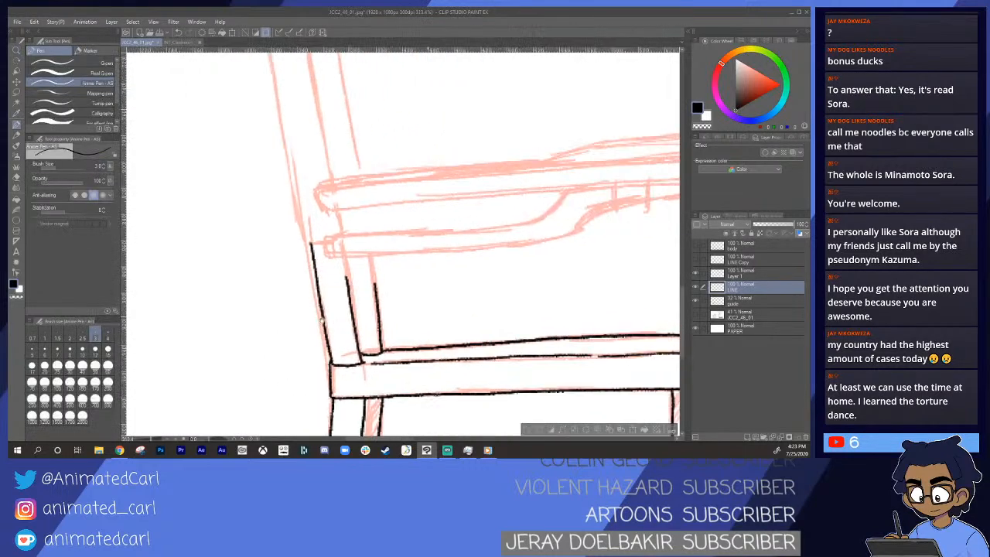
mouse_move(337, 224)
left_mouse_down()
mouse_move(311, 244)
mouse_move(368, 299)
left_mouse_up()
key("ctrl+z")
key("alt+space")
scroll(349, 231, "up", 4)
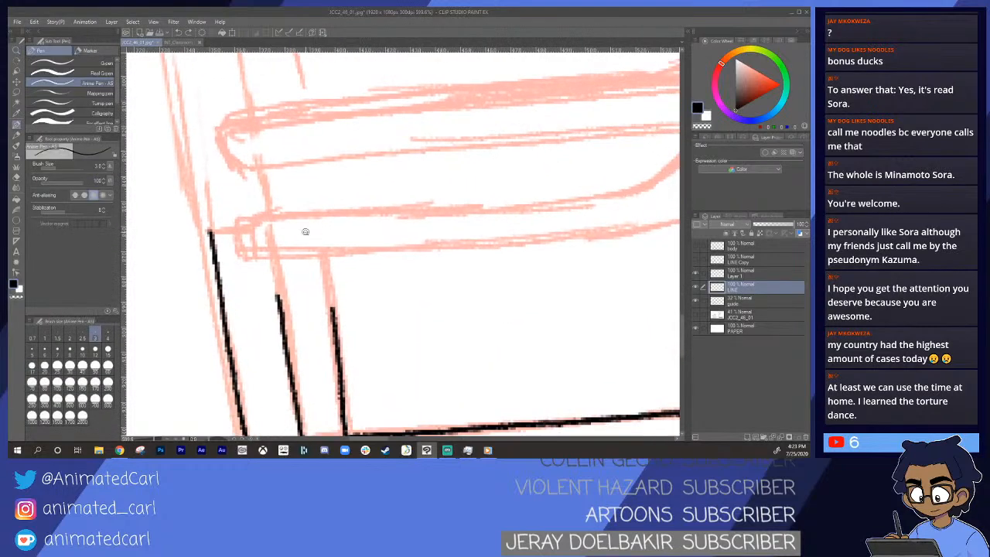
key("p")
left_click_drag(252, 219, 271, 361)
scroll(298, 230, "down", 4)
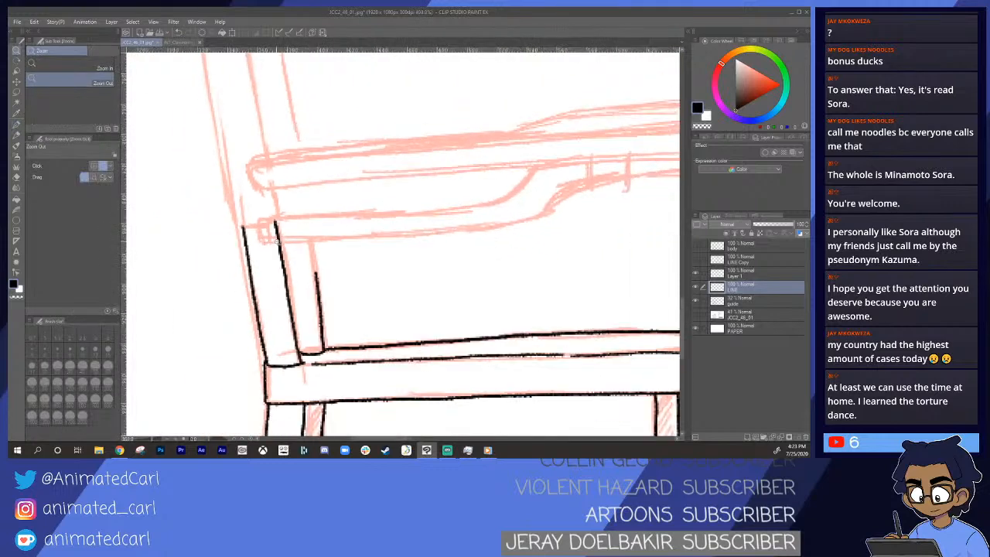
- Ink the backrest's bottom edge and the lower part of its rear edge, and extend the front post's edge up to meet it
key("alt+space")
left_click(324, 272)
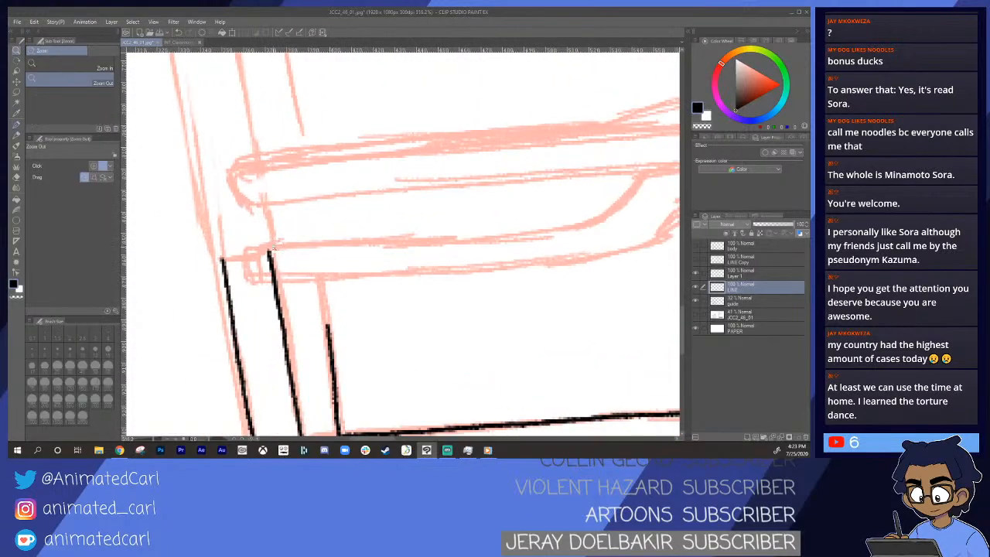
key("p")
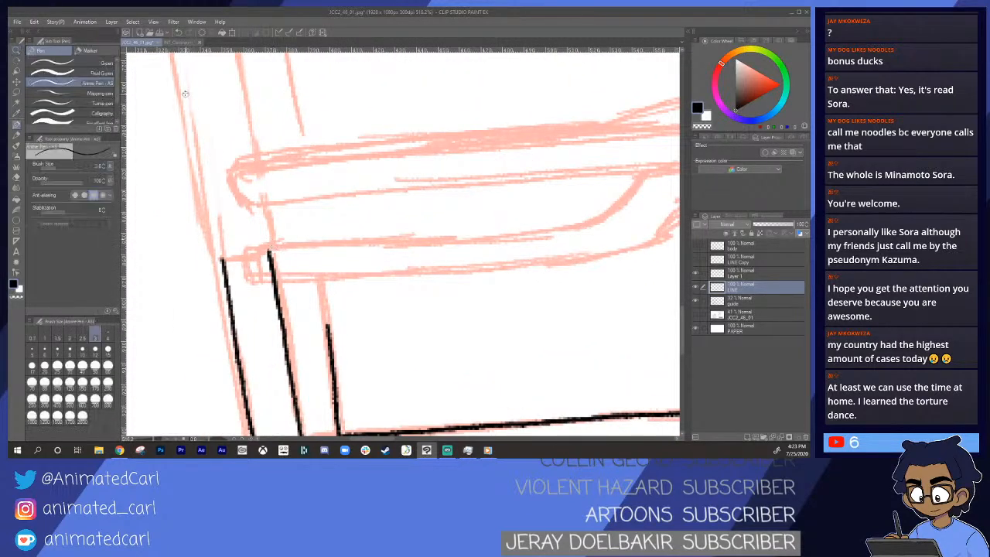
mouse_move(177, 63)
left_mouse_down()
mouse_move(210, 253)
mouse_move(182, 74)
mouse_move(213, 251)
mouse_move(269, 252)
mouse_move(306, 231)
mouse_move(328, 327)
left_mouse_up()
key("ctrl+z")
key("alt+space")
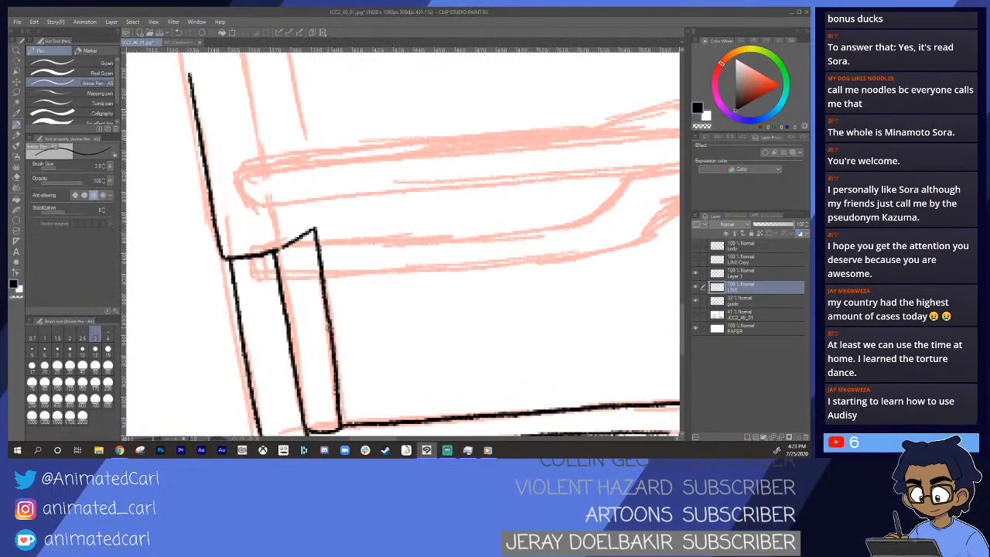
left_click_drag(337, 260, 313, 260)
left_click_drag(338, 228, 344, 299)
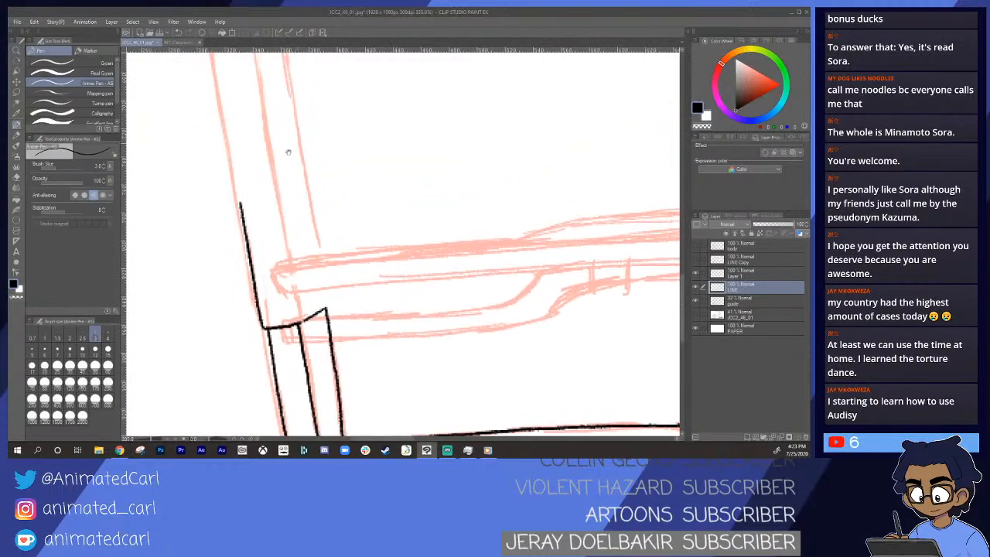
- Ink the backrest's rear edge from its top corner down to the existing lower segment
left_click_drag(288, 155, 307, 303)
left_click_drag(217, 72, 221, 121)
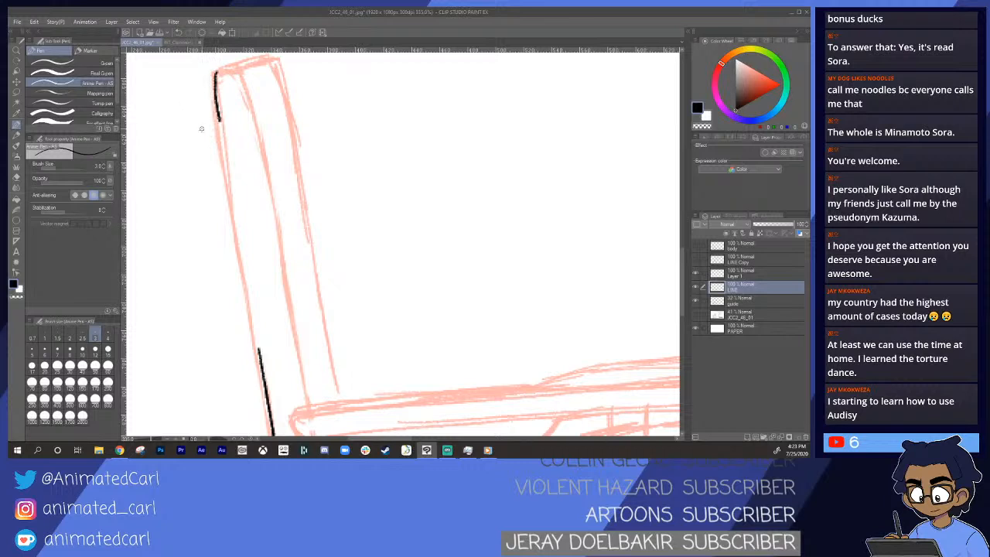
key("ctrl+z")
left_click_drag(216, 73, 225, 141)
key("ctrl+z")
left_click_drag(216, 71, 255, 331)
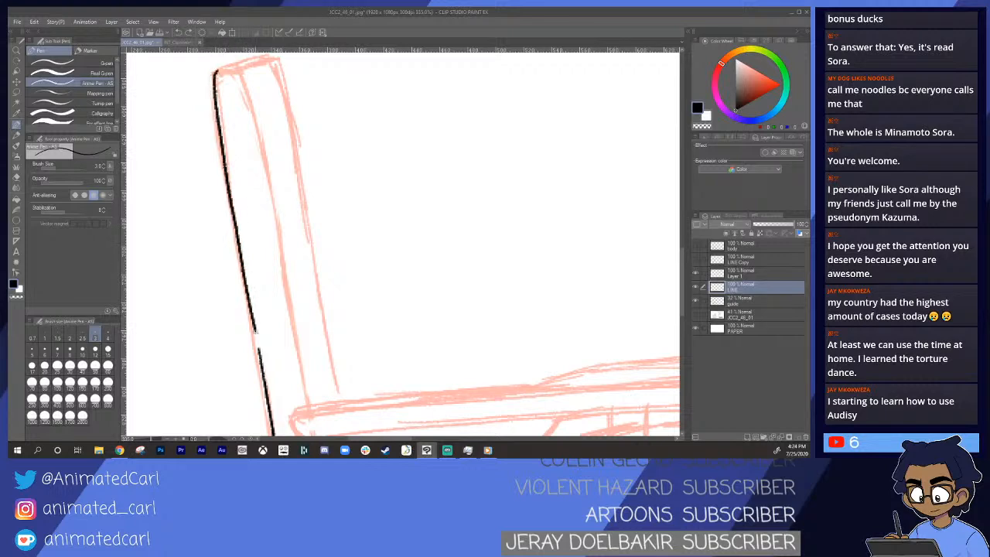
- Ink the short slanted top edge of the backrest
key("space")
left_click_drag(279, 183, 263, 256)
key("alt+space")
left_click_drag(224, 150, 239, 176)
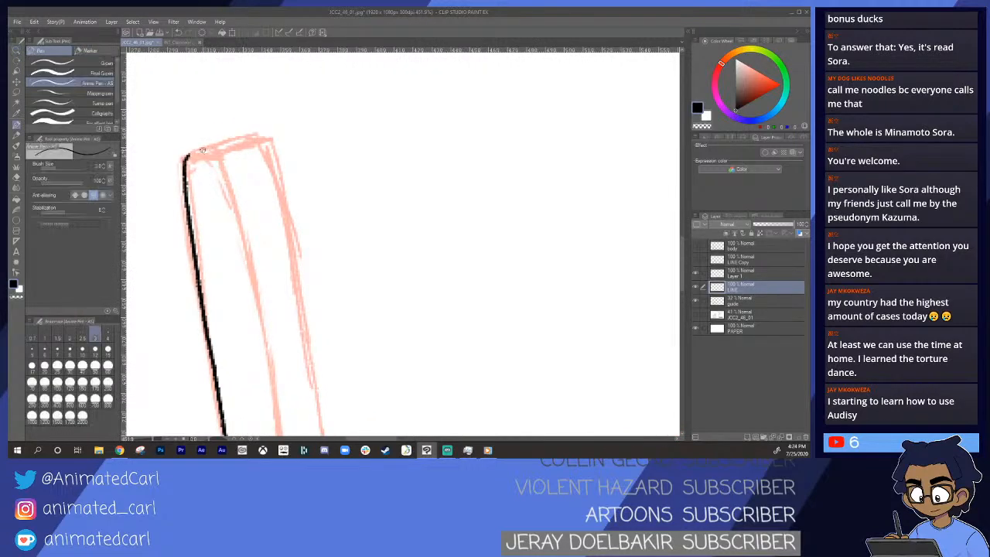
left_click_drag(188, 156, 237, 138)
- Ink the backrest's long front edge from the rounded top corner down to the front support post
key("space")
left_click_drag(302, 162, 282, 113)
key("alt+space")
mouse_move(288, 115)
left_mouse_down()
mouse_move(255, 92)
mouse_move(304, 334)
left_mouse_up()
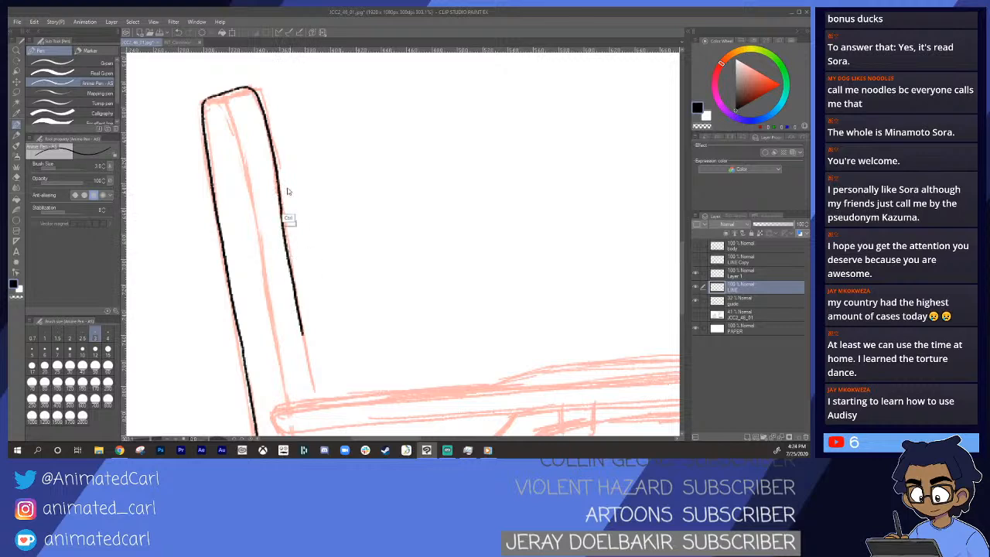
key("ctrl+z")
key("ctrl+z")
mouse_move(263, 113)
left_mouse_down()
mouse_move(314, 398)
mouse_move(314, 263)
mouse_move(303, 241)
mouse_move(304, 303)
left_mouse_up()
scroll(310, 255, "up", 2)
scroll(301, 255, "up", 2)
key("ctrl+z")
left_click_drag(291, 223, 302, 299)
left_click_drag(323, 257, 314, 336)
left_click_drag(283, 187, 287, 210)
left_click_drag(259, 145, 261, 159)
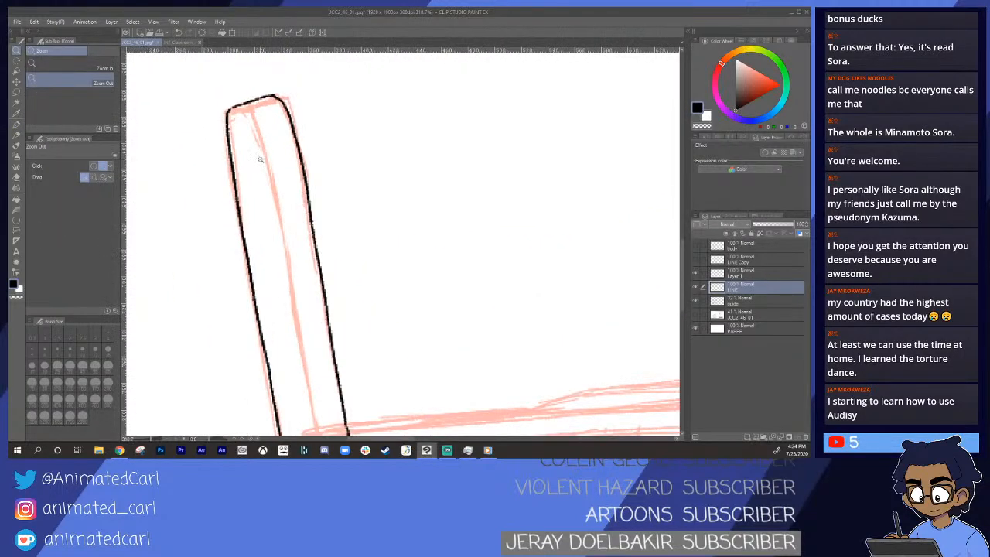
- Ink the inner dividing line along the backrest from its top edge down to its base
mouse_move(245, 110)
left_mouse_down()
mouse_move(274, 203)
mouse_move(308, 410)
mouse_move(279, 229)
mouse_move(288, 327)
left_mouse_up()
mouse_move(293, 280)
left_mouse_down()
mouse_move(267, 308)
mouse_move(297, 273)
left_mouse_up()
mouse_move(284, 186)
left_mouse_down()
mouse_move(273, 208)
mouse_move(258, 135)
left_mouse_up()
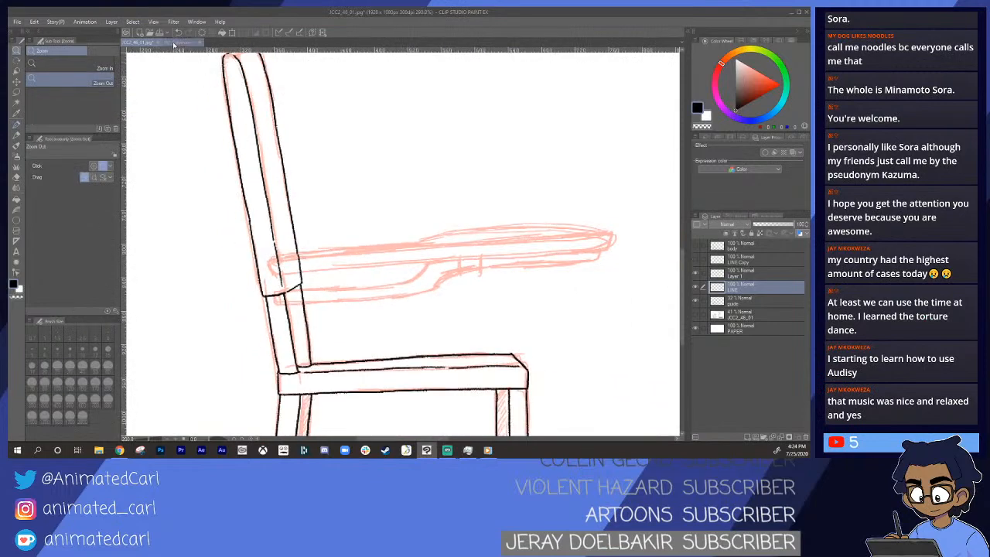
- Switch to the classroom side-front document to check the finished blue chair's design
left_click(182, 43)
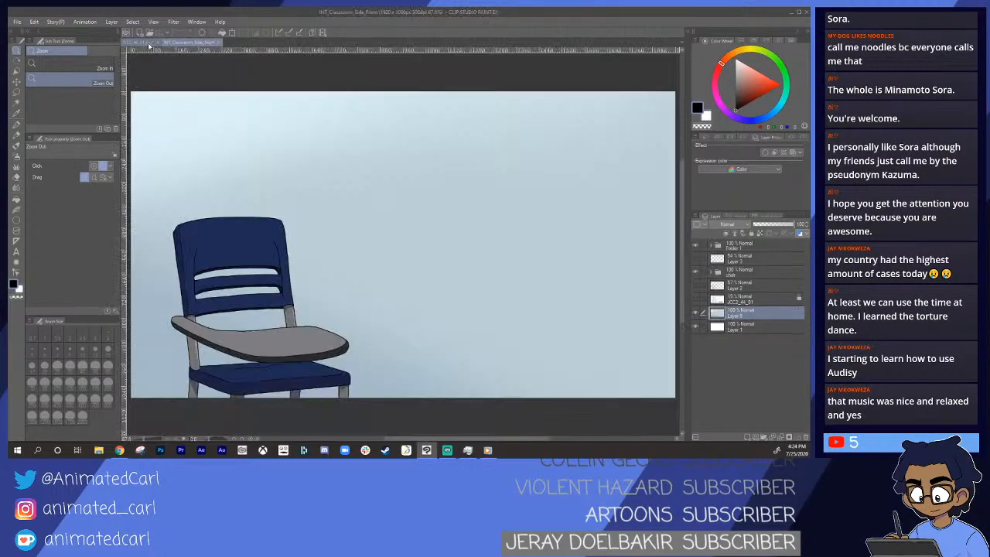
- Compare the inked chair with the finished blue chair in the classroom side-front document and return to the shot 46 drawing
left_click(147, 43)
mouse_move(347, 210)
left_mouse_down()
mouse_move(326, 212)
mouse_move(342, 213)
left_mouse_up()
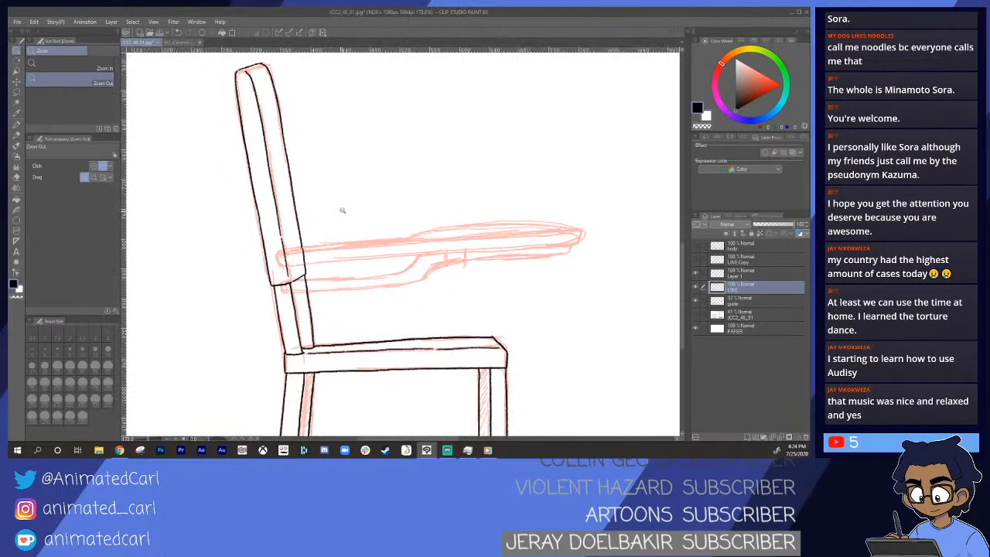
left_click(186, 43)
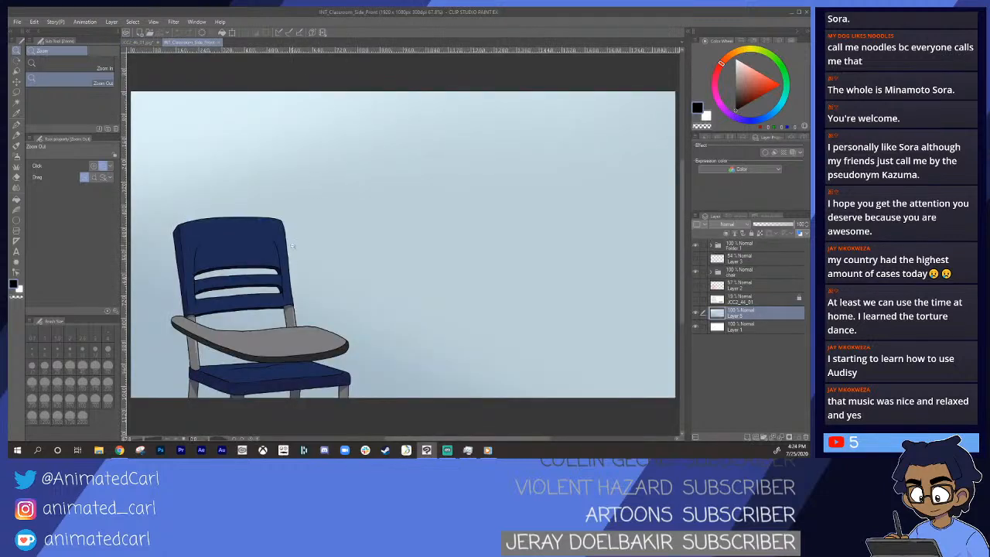
left_click(143, 42)
scroll(292, 246, "up", 3)
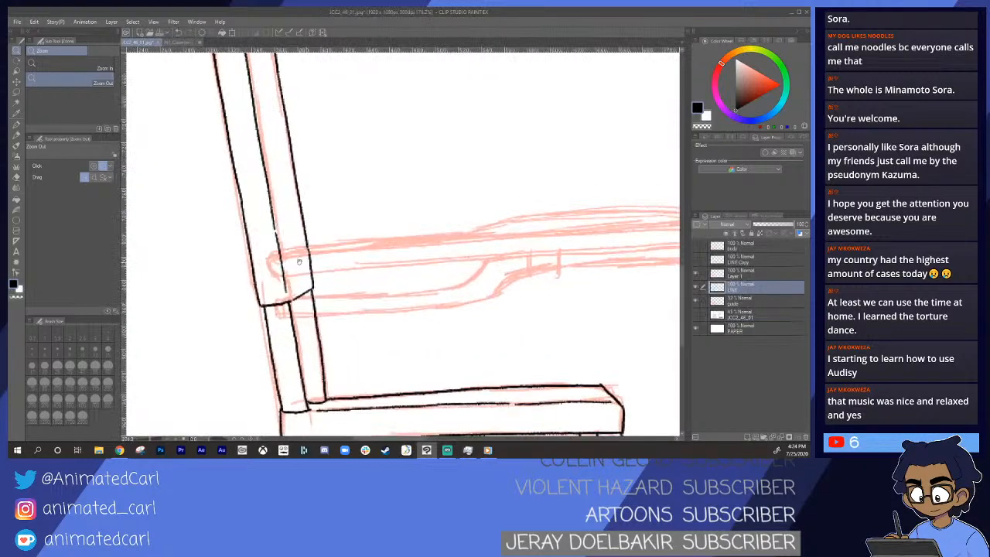
- Rework the backrest's bottom edge as a straighter slanted line at the top of the desk sketch, erasing the old curved edge
key("p")
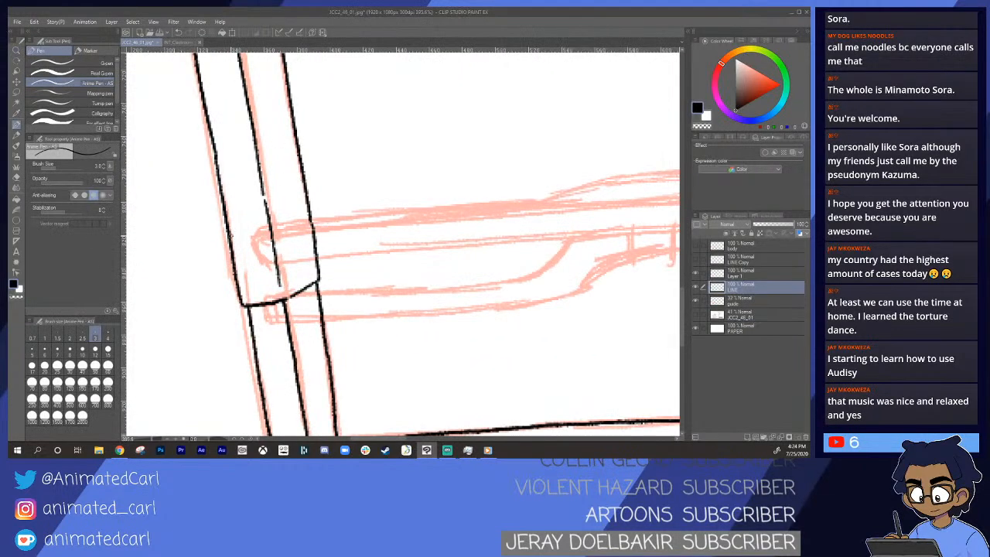
mouse_move(243, 234)
left_mouse_down()
mouse_move(311, 212)
mouse_move(324, 239)
mouse_move(351, 236)
mouse_move(346, 204)
left_mouse_up()
key("ctrl+z")
key("alt+space")
key("alt+space")
key("e")
mouse_move(231, 218)
left_mouse_down()
mouse_move(273, 203)
mouse_move(283, 258)
mouse_move(271, 239)
mouse_move(258, 248)
mouse_move(259, 267)
mouse_move(239, 232)
mouse_move(247, 254)
mouse_move(274, 267)
mouse_move(294, 254)
mouse_move(293, 267)
mouse_move(317, 237)
mouse_move(306, 194)
left_mouse_up()
key("/")
left_click(247, 239)
- Ink the support post's lines upward so they meet the raised bottom edge of the backrest
key("p")
left_click_drag(224, 169, 248, 280)
key("ctrl+z")
key("ctrl+z")
left_click_drag(224, 167, 247, 267)
key("ctrl+z")
left_click_drag(226, 168, 252, 294)
left_click_drag(278, 158, 300, 263)
mouse_move(329, 139)
left_mouse_down()
mouse_move(340, 225)
mouse_move(331, 167)
mouse_move(342, 230)
left_mouse_up()
key("ctrl+z")
- Try to ink a slot on the backrest's lower front face, checking the slots on the finished blue chair for reference
key("alt+space")
left_click_drag(364, 185, 271, 246)
key("alt+space")
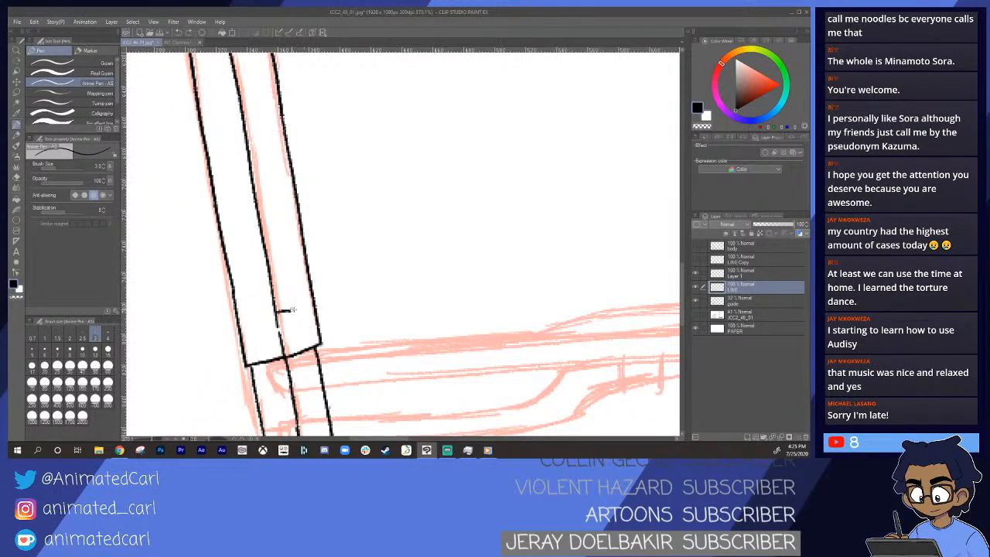
key("ctrl+z")
mouse_move(276, 312)
left_mouse_down()
mouse_move(301, 304)
mouse_move(303, 326)
left_mouse_up()
left_click(186, 42)
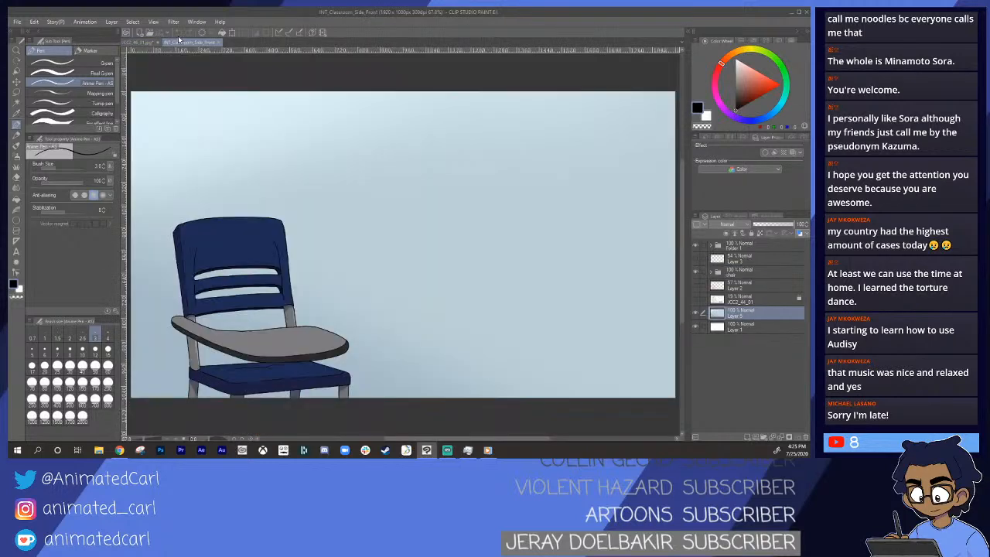
left_click(149, 42)
key("ctrl+z")
key("ctrl+z")
key("ctrl+z")
- Ink the outlines of two small slots on the backrest's front face just above its base
key("alt+space")
mouse_move(281, 301)
left_mouse_down()
mouse_move(300, 302)
mouse_move(284, 266)
left_mouse_up()
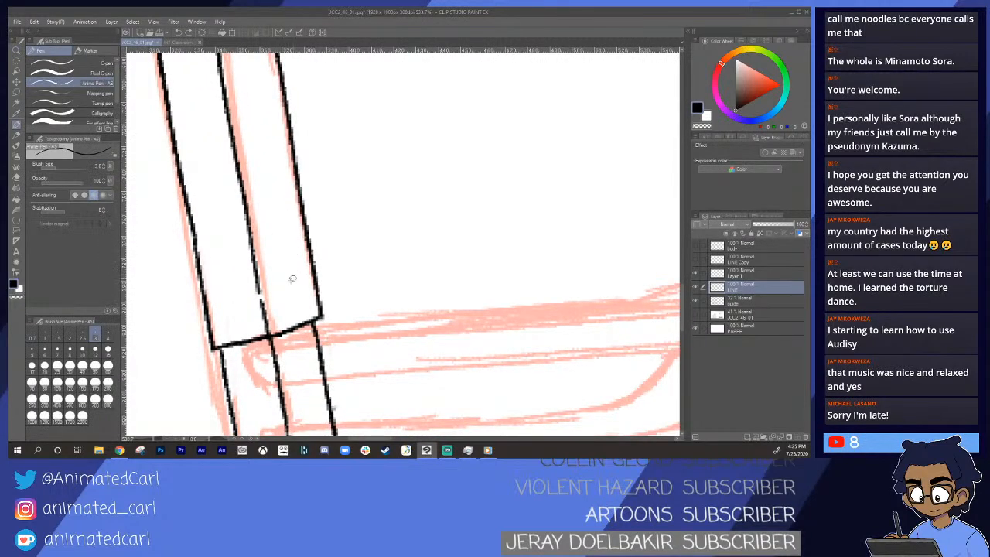
mouse_move(258, 284)
left_mouse_down()
mouse_move(302, 273)
mouse_move(276, 250)
mouse_move(288, 248)
mouse_move(299, 277)
left_mouse_up()
mouse_move(249, 216)
left_mouse_down()
mouse_move(269, 212)
mouse_move(259, 178)
mouse_move(270, 176)
mouse_move(249, 184)
mouse_move(270, 180)
mouse_move(279, 201)
mouse_move(224, 170)
mouse_move(259, 96)
mouse_move(280, 200)
left_mouse_up()
key("ctrl+z")
key("ctrl+space")
key("ctrl+z")
mouse_move(258, 96)
left_mouse_down()
mouse_move(286, 210)
mouse_move(285, 198)
mouse_move(324, 219)
mouse_move(360, 220)
left_mouse_up()
- Ink a short upright depth line inside each of the two backrest slots
key("p")
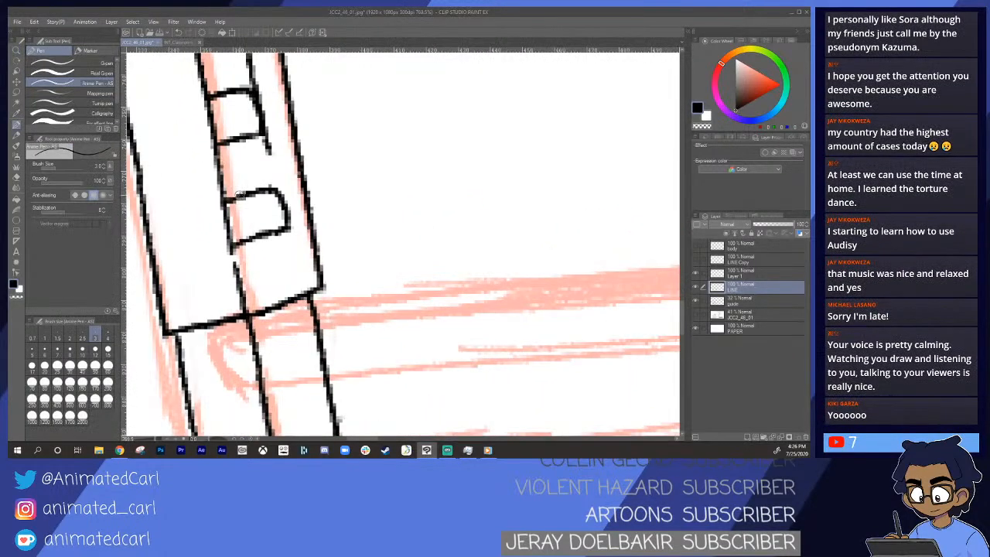
left_click_drag(253, 200, 257, 233)
left_click_drag(235, 96, 239, 138)
key("ctrl+z")
left_click_drag(223, 99, 239, 136)
key("alt+space")
left_click(318, 170)
left_click_drag(301, 175, 232, 178)
left_click_drag(347, 186, 326, 157)
key("alt+space")
mouse_move(320, 182)
left_mouse_down()
mouse_move(298, 185)
mouse_move(308, 190)
left_mouse_up()
left_click(307, 189)
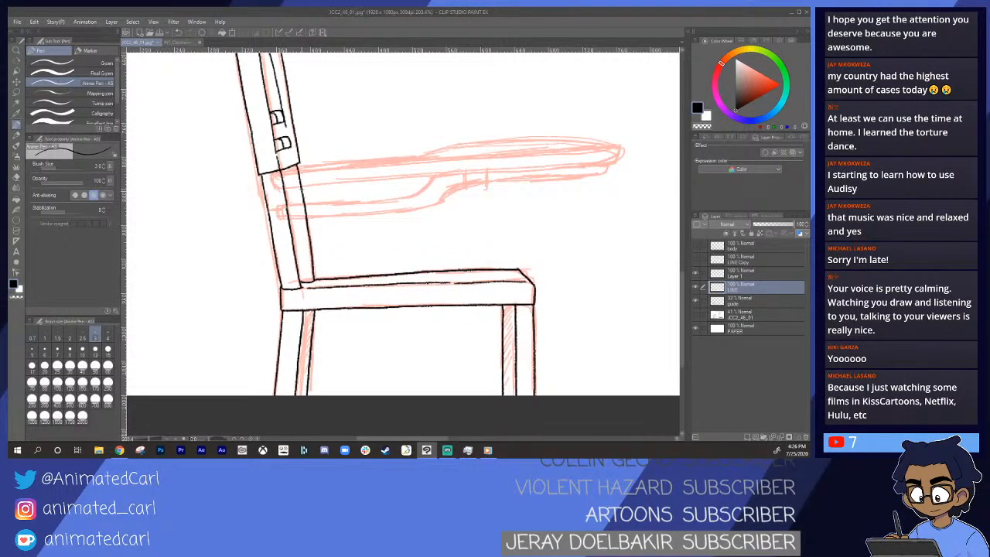
- Ink diagonal shadow edges across both faces of the support post just beneath the backrest
key("alt+space")
left_click_drag(274, 178, 287, 205)
key("alt+space")
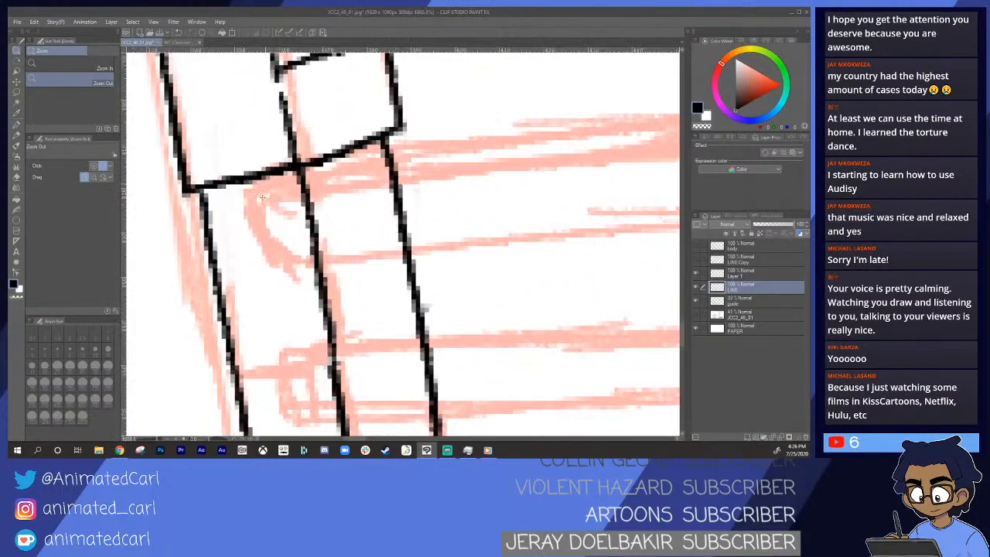
left_click_drag(214, 255, 306, 185)
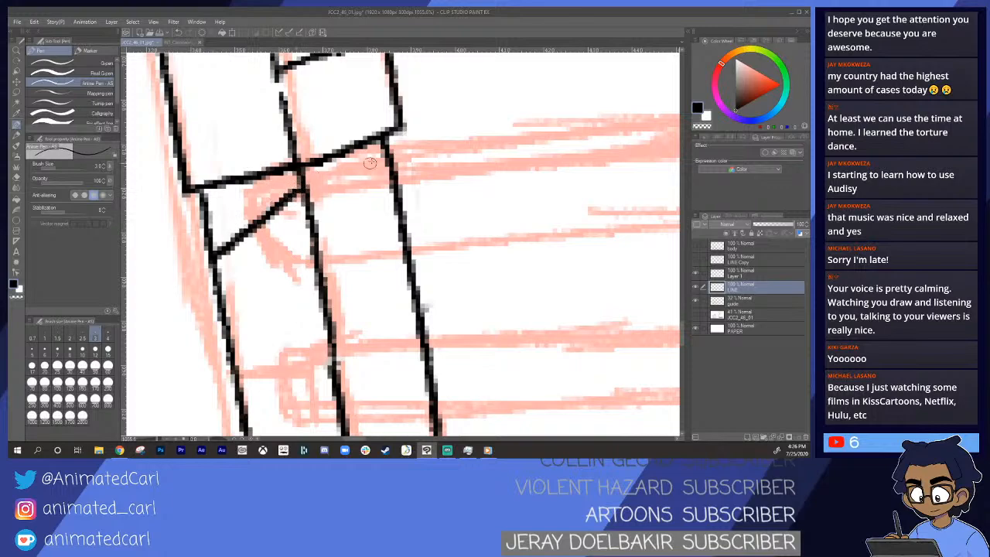
left_click_drag(384, 147, 301, 217)
- Ink diagonal shadow edges across the chair legs just beneath the seat
key("alt+space")
left_click_drag(356, 253, 291, 152)
mouse_move(290, 208)
left_mouse_down()
mouse_move(321, 207)
mouse_move(304, 215)
left_mouse_up()
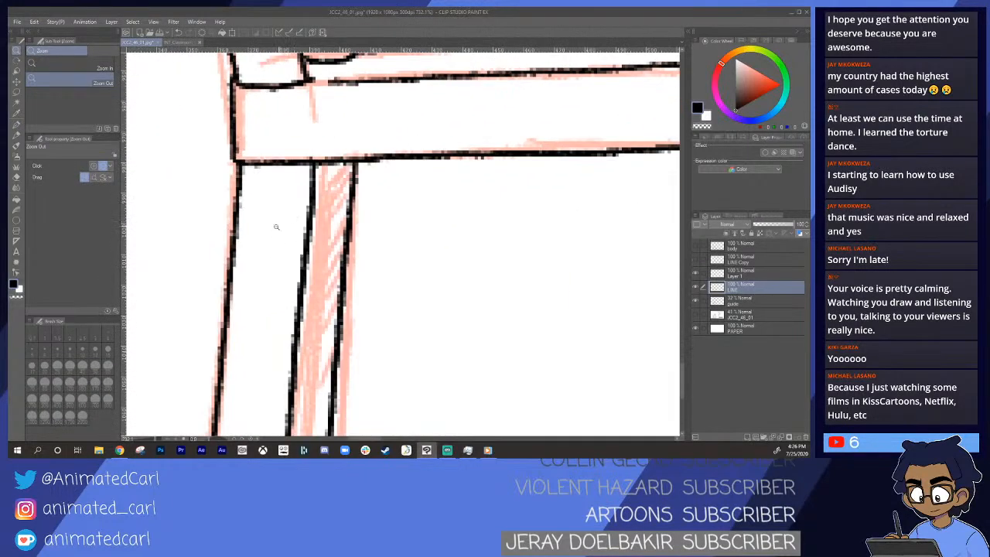
mouse_move(238, 178)
left_mouse_down()
mouse_move(308, 215)
mouse_move(267, 193)
mouse_move(306, 213)
mouse_move(347, 211)
mouse_move(340, 206)
left_mouse_up()
key("ctrl+z")
mouse_move(546, 200)
left_mouse_down()
mouse_move(325, 184)
mouse_move(392, 182)
mouse_move(357, 186)
mouse_move(413, 167)
mouse_move(380, 190)
mouse_move(385, 223)
left_mouse_up()
left_click_drag(333, 135, 391, 133)
left_click_drag(313, 205, 325, 224)
- Fill the shadow areas beneath the seat on the legs and beneath the backrest on the support post with black
key("g")
left_click(276, 204)
left_click(337, 186)
left_click_drag(376, 197, 317, 228)
left_click_drag(471, 221, 366, 178)
left_click_drag(294, 214, 325, 214)
left_click_drag(208, 208, 282, 224)
left_click(233, 199)
left_click(285, 194)
left_click_drag(398, 233, 133, 196)
left_click_drag(538, 197, 329, 217)
left_click(504, 173)
left_click(537, 172)
- Try to ink short hatching strokes along the edge of the black shadow
left_click_drag(495, 226, 431, 236)
left_click_drag(492, 179, 484, 149)
left_click_drag(466, 212, 410, 159)
left_click_drag(422, 210, 467, 194)
left_click_drag(400, 153, 370, 202)
mouse_move(370, 196)
left_mouse_down()
mouse_move(381, 189)
mouse_move(372, 173)
mouse_move(353, 198)
left_mouse_up()
key("p")
left_click_drag(386, 166, 362, 191)
mouse_move(383, 172)
left_mouse_down()
mouse_move(367, 192)
mouse_move(378, 173)
left_mouse_up()
key("ctrl+z")
key("ctrl+z")
key("ctrl+z")
key("ctrl+z")
key("ctrl+z")
- Ink diagonal hatching lines beneath the black shadow on the wide face of the rear leg
mouse_move(341, 212)
left_mouse_down()
mouse_move(354, 200)
mouse_move(325, 192)
mouse_move(314, 217)
left_mouse_up()
mouse_move(338, 215)
left_mouse_down()
mouse_move(307, 250)
mouse_move(422, 215)
left_mouse_up()
left_click_drag(227, 210, 269, 248)
left_click_drag(261, 193, 333, 202)
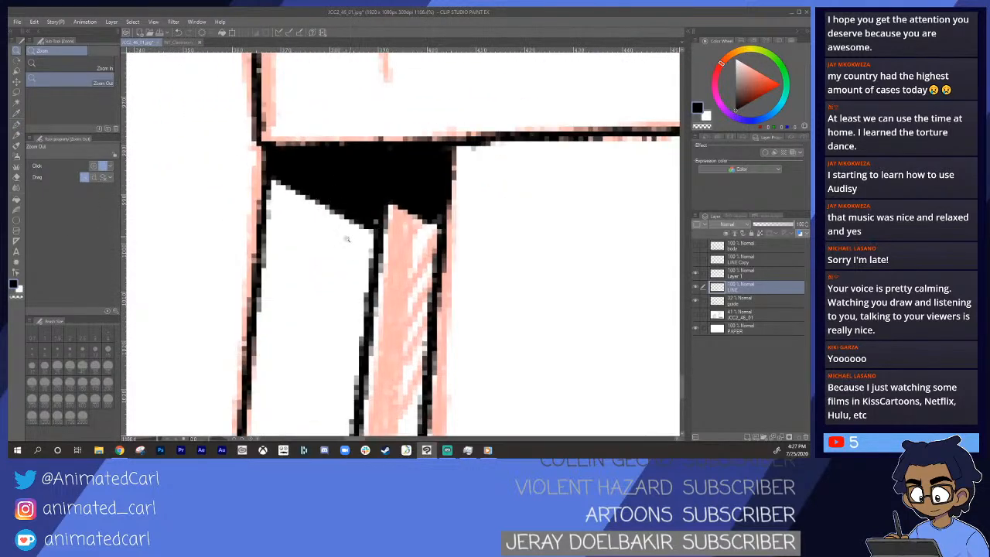
key("p")
left_click_drag(297, 203, 371, 244)
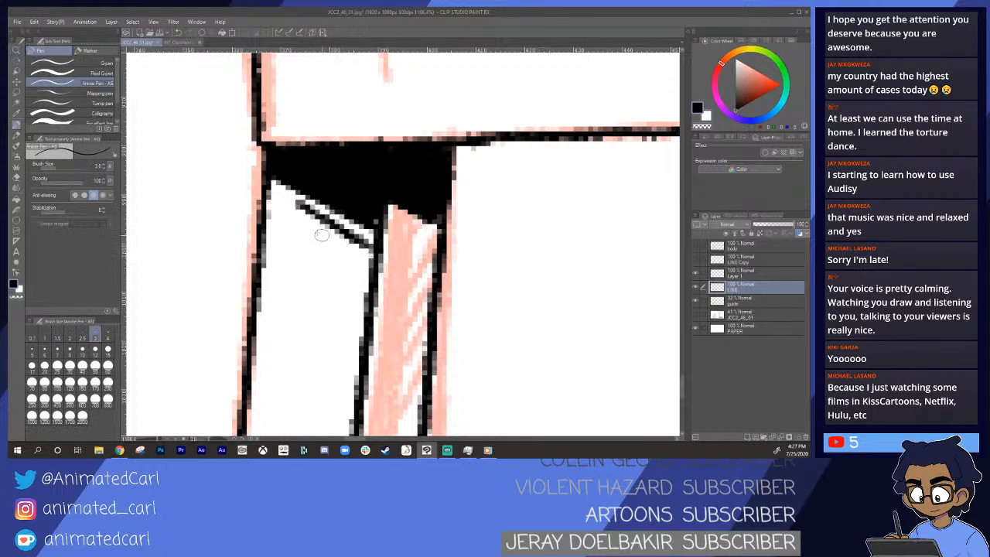
key("ctrl+z")
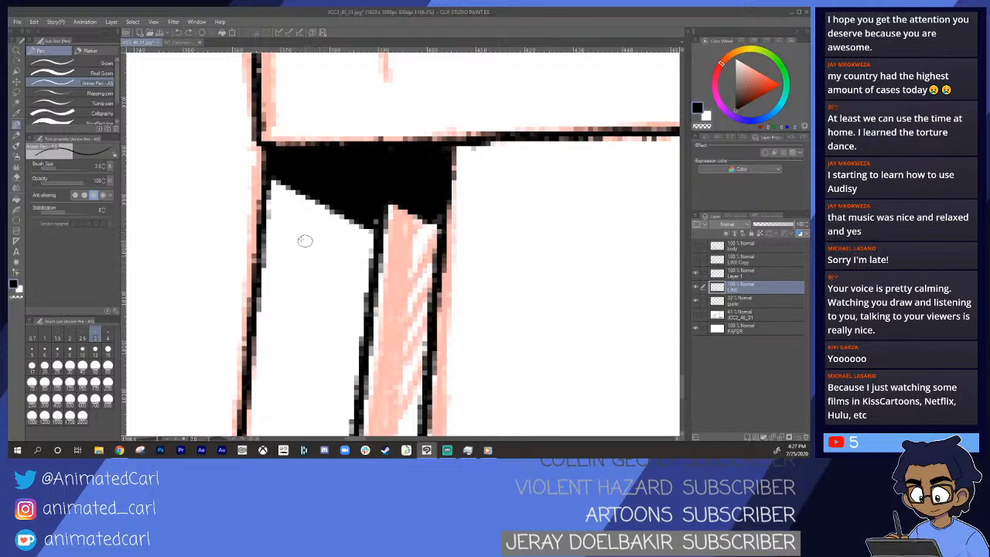
left_click_drag(299, 204, 374, 259)
key("ctrl+z")
left_click_drag(290, 208, 375, 249)
mouse_move(311, 232)
left_mouse_down()
mouse_move(377, 274)
mouse_move(366, 283)
mouse_move(375, 288)
left_mouse_up()
- Ink short diagonal hatching beneath the black shadow on the rear leg's narrow inner face
mouse_move(387, 225)
left_mouse_down()
mouse_move(438, 257)
mouse_move(435, 267)
left_mouse_up()
key("ctrl+z")
key("ctrl+z")
mouse_move(389, 213)
left_mouse_down()
mouse_move(435, 241)
mouse_move(435, 274)
mouse_move(410, 261)
left_mouse_up()
- Ink matching diagonal hatching beneath the black shadows on the front leg and on the support post below the backrest
key("alt+space")
left_click(463, 261)
key("space")
left_click_drag(624, 273, 525, 232)
key("alt+space")
key("space")
left_click_drag(500, 198, 488, 273)
key("alt+space")
mouse_move(380, 183)
left_mouse_down()
mouse_move(438, 182)
mouse_move(359, 211)
mouse_move(370, 208)
mouse_move(356, 241)
mouse_move(328, 240)
left_mouse_up()
key("space")
key("alt+space")
key("space")
key("ctrl+z")
mouse_move(362, 211)
left_mouse_down()
mouse_move(329, 243)
mouse_move(346, 238)
mouse_move(325, 271)
left_mouse_up()
left_click_drag(418, 187, 400, 202)
mouse_move(411, 194)
left_mouse_down()
mouse_move(380, 224)
mouse_move(386, 243)
left_mouse_up()
- Fill the recessed sides of the two backrest slots with black
key("alt+space")
mouse_move(450, 215)
left_mouse_down()
mouse_move(415, 236)
mouse_move(460, 222)
mouse_move(418, 220)
left_mouse_up()
left_click_drag(495, 212, 472, 209)
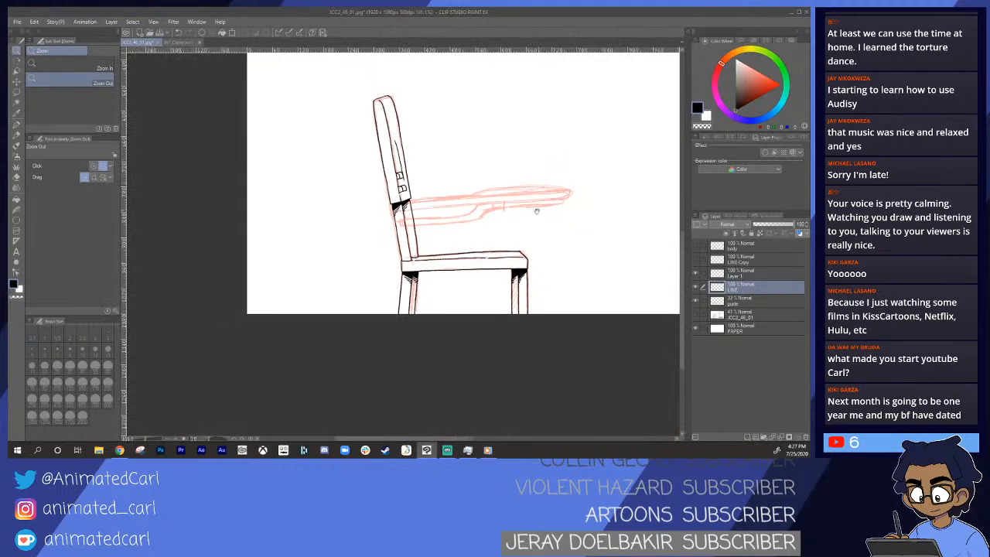
left_click_drag(539, 208, 454, 211)
left_click_drag(353, 177, 399, 174)
mouse_move(313, 148)
left_mouse_down()
mouse_move(332, 155)
mouse_move(343, 126)
mouse_move(351, 142)
left_mouse_up()
mouse_move(345, 256)
left_mouse_down()
mouse_move(371, 254)
mouse_move(386, 268)
left_mouse_up()
left_click_drag(444, 240, 400, 240)
left_click_drag(504, 212, 428, 189)
left_click_drag(488, 194, 484, 166)
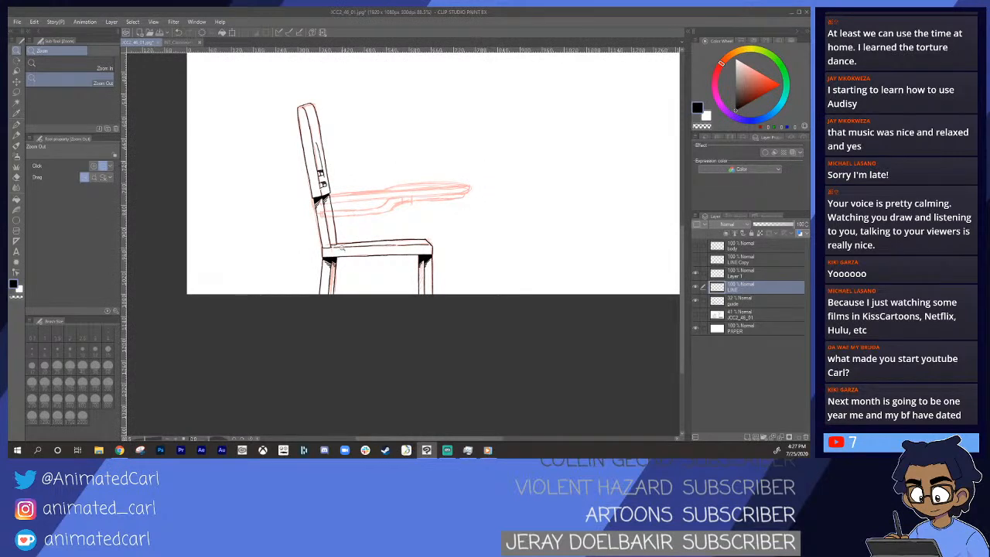
- Ink a thin contact shadow where the support post meets the rear of the seat
scroll(331, 246, "up", 10)
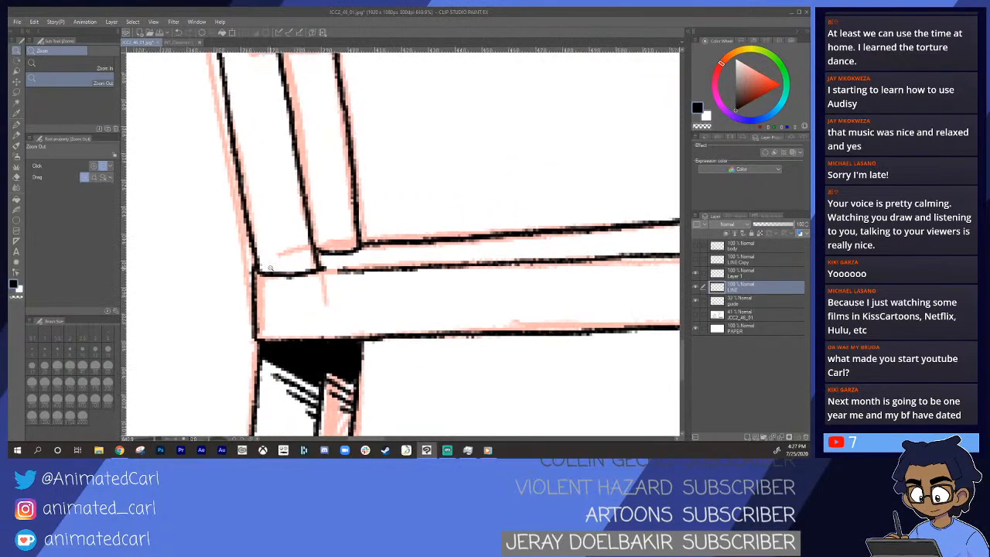
key("p")
mouse_move(256, 254)
left_mouse_down()
mouse_move(262, 269)
mouse_move(313, 269)
left_mouse_up()
mouse_move(252, 242)
left_mouse_down()
mouse_move(269, 265)
mouse_move(312, 264)
mouse_move(327, 248)
mouse_move(570, 137)
mouse_move(378, 282)
mouse_move(445, 251)
mouse_move(394, 252)
mouse_move(393, 241)
left_mouse_up()
- Hide the red guide layer to leave only the chair's line art
key("alt+space")
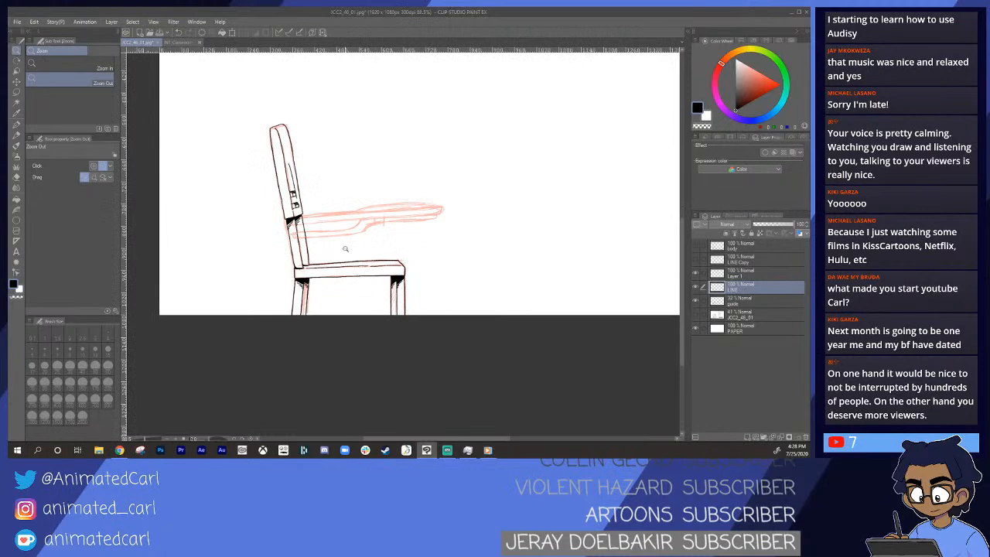
left_click(696, 301)
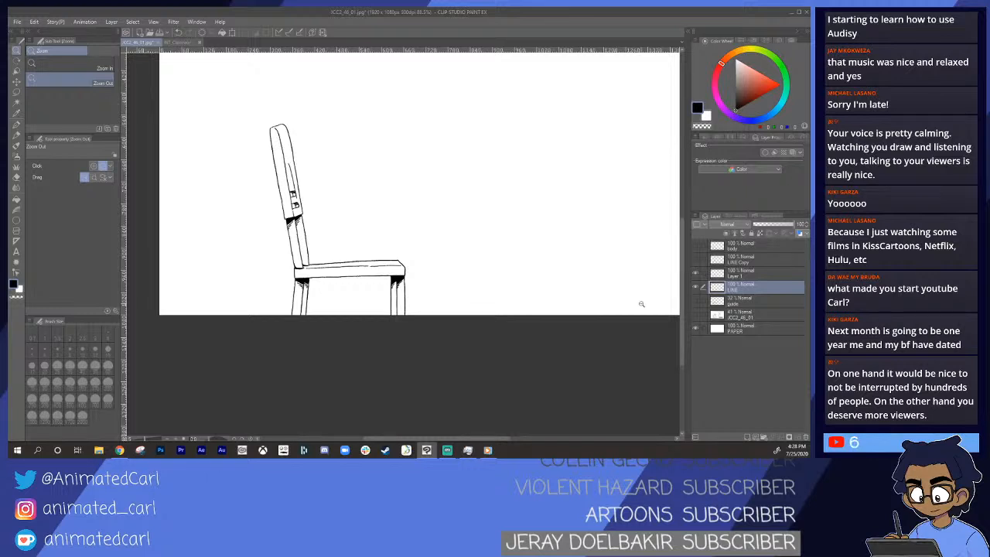
left_click_drag(331, 205, 453, 236)
- Sample the dark blue of the finished chair's backrest in the classroom side-front document and return to the shot 46 drawing
left_click(171, 43)
left_click_drag(287, 274, 382, 243)
left_click(316, 220)
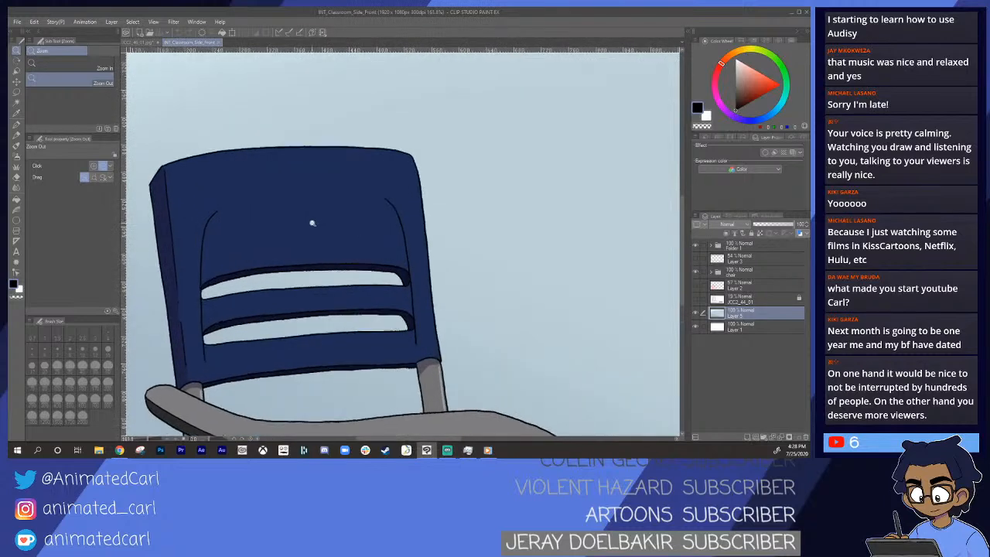
key("i")
left_click(325, 211)
left_click(144, 43)
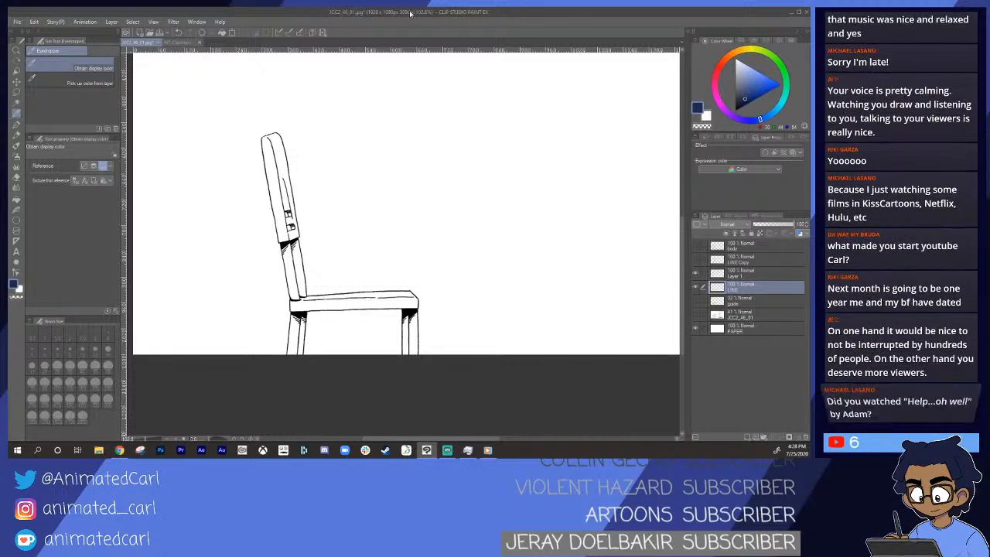
- Add a new layer between the guide and LINE layers, and make the LINE layer active
scroll(331, 250, "down", 1)
scroll(332, 248, "up", 2)
left_click_drag(436, 244, 428, 220)
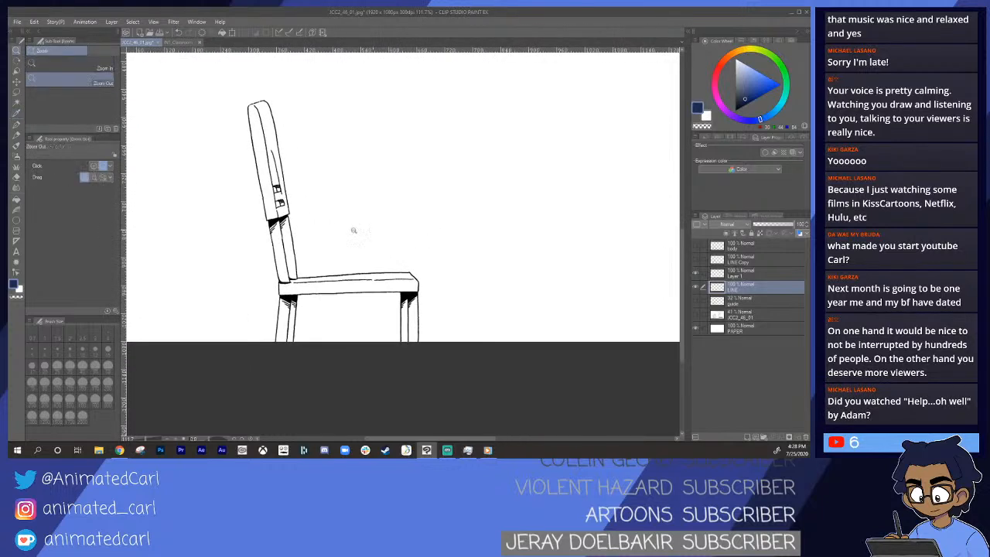
left_click_drag(354, 228, 368, 229)
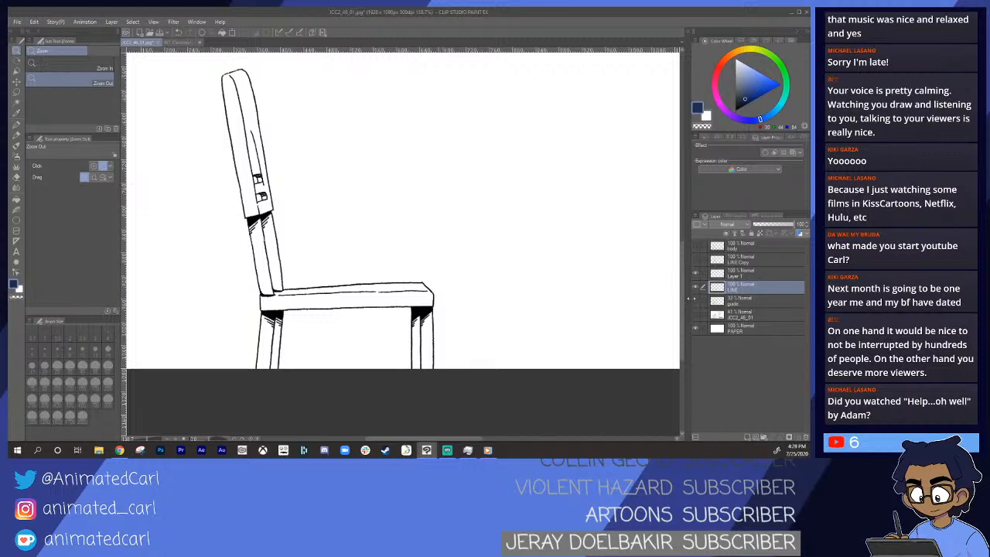
left_click(747, 306)
left_click(748, 437)
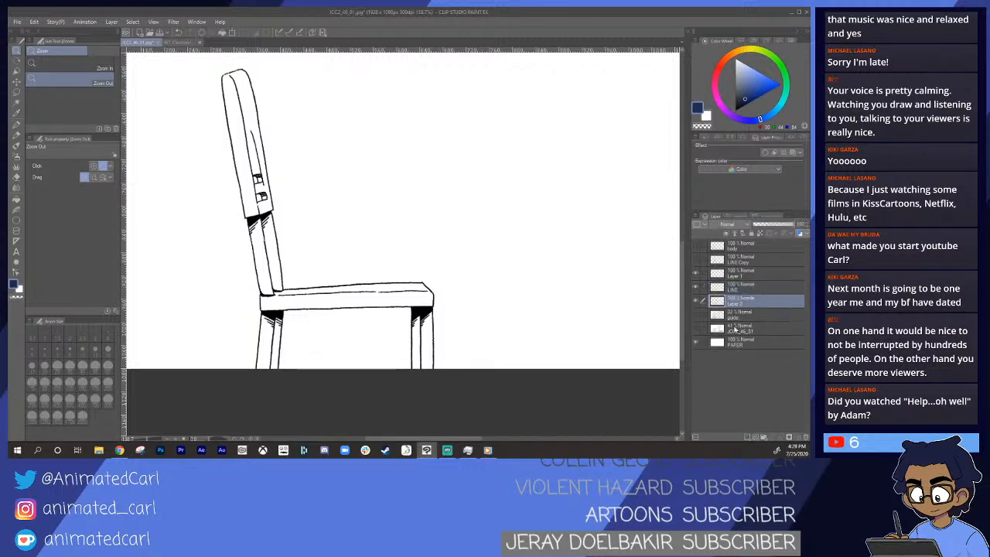
left_click(742, 289)
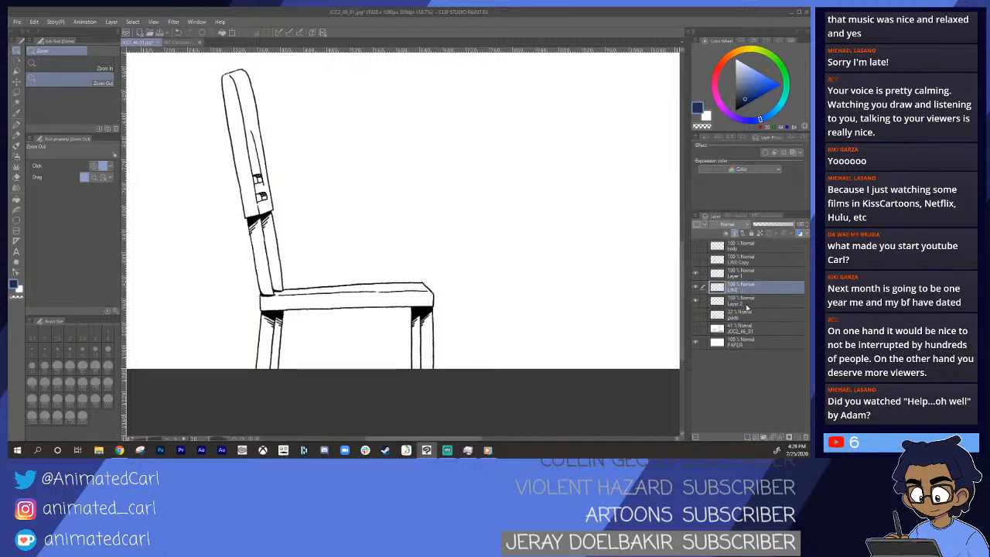
- On the new layer beneath LINE, bridge the seat outline gaps with dark blue pen strokes and fill the seat's top surface
left_click(747, 305)
left_click_drag(297, 297, 261, 176)
key("p")
left_click_drag(226, 278, 260, 279)
left_click_drag(399, 270, 249, 274)
mouse_move(458, 263)
left_mouse_down()
mouse_move(585, 275)
mouse_move(581, 260)
mouse_move(520, 263)
left_mouse_up()
key("/")
key("p")
key("g")
left_click(494, 247)
- Close the outline gaps at the top of the backrest and beneath its lower slot with dark blue pen strokes
key("ctrl+space")
key("space")
left_click_drag(394, 153, 406, 245)
key("/")
left_click_drag(364, 182, 388, 158)
key("space")
mouse_move(373, 90)
left_mouse_down()
mouse_move(361, 158)
mouse_move(348, 140)
mouse_move(275, 134)
left_mouse_up()
key("p")
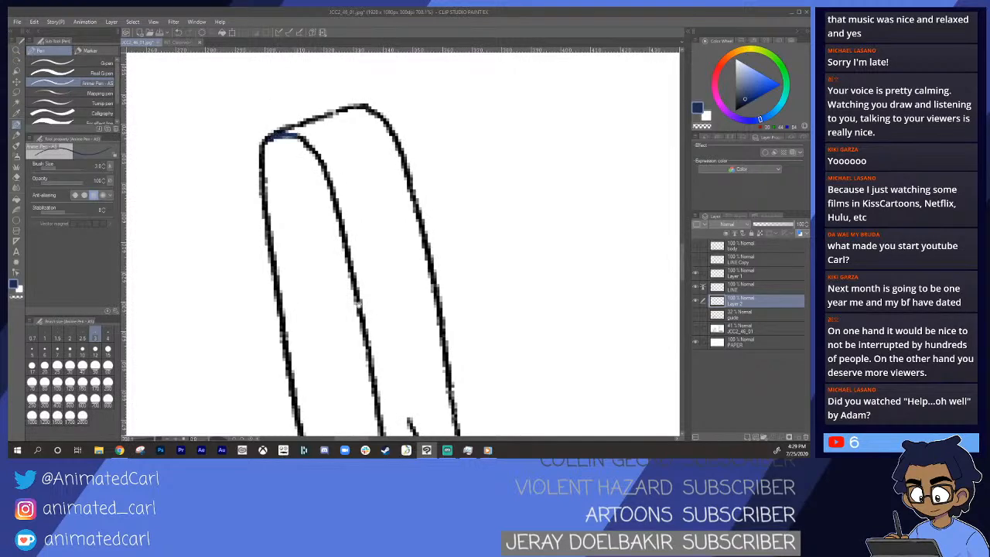
left_click_drag(391, 410, 290, 161)
mouse_move(317, 371)
left_mouse_down()
mouse_move(288, 155)
mouse_move(273, 128)
left_mouse_up()
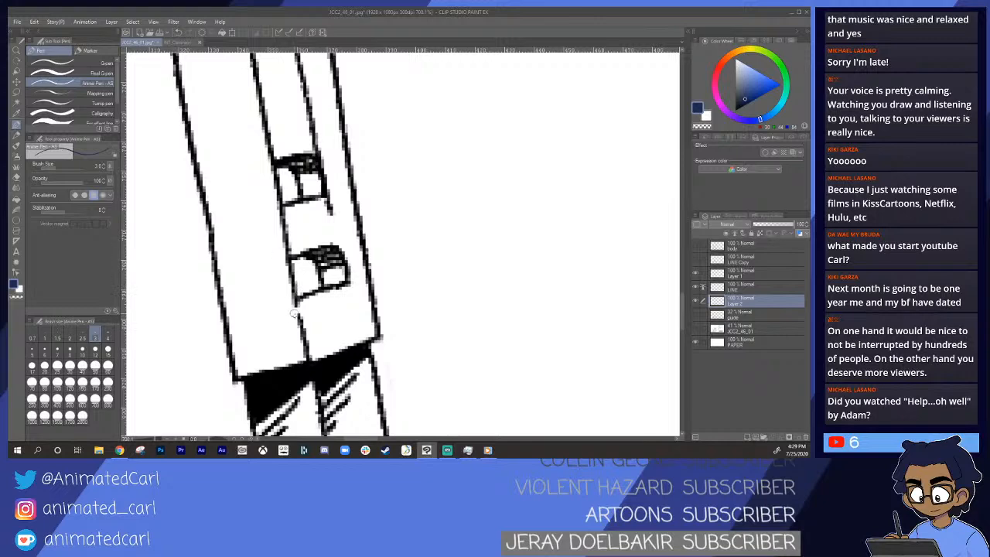
mouse_move(329, 309)
left_mouse_down()
mouse_move(320, 314)
mouse_move(332, 307)
left_mouse_up()
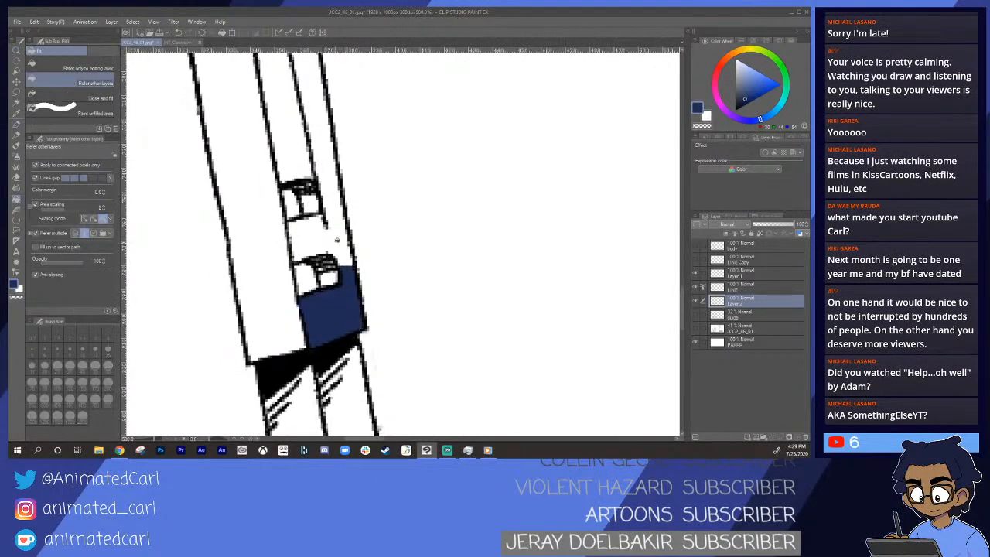
- Fill the remaining front-face areas of the backrest around and above the slots with dark blue
left_click(337, 244)
left_click(334, 179)
scroll(341, 232, "up", 5)
left_click_drag(351, 256, 389, 432)
left_click_drag(382, 238, 349, 262)
left_click_drag(325, 172, 271, 172)
left_click_drag(507, 323, 553, 323)
left_click_drag(393, 232, 414, 246)
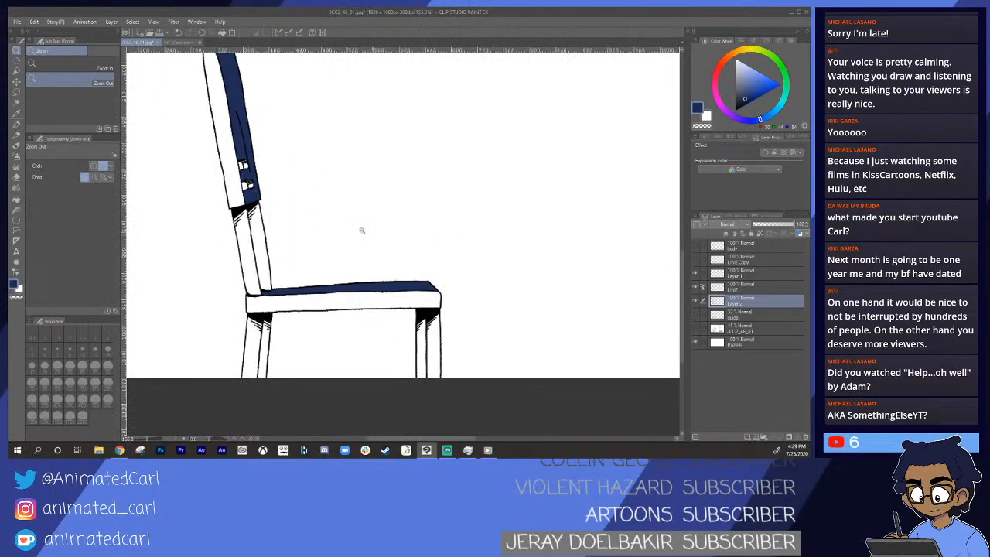
- Sample the darker navy from the side edge of the backrest in the classroom side-front document and return to the shot 46 drawing
left_click(185, 41)
left_click_drag(164, 262, 183, 266)
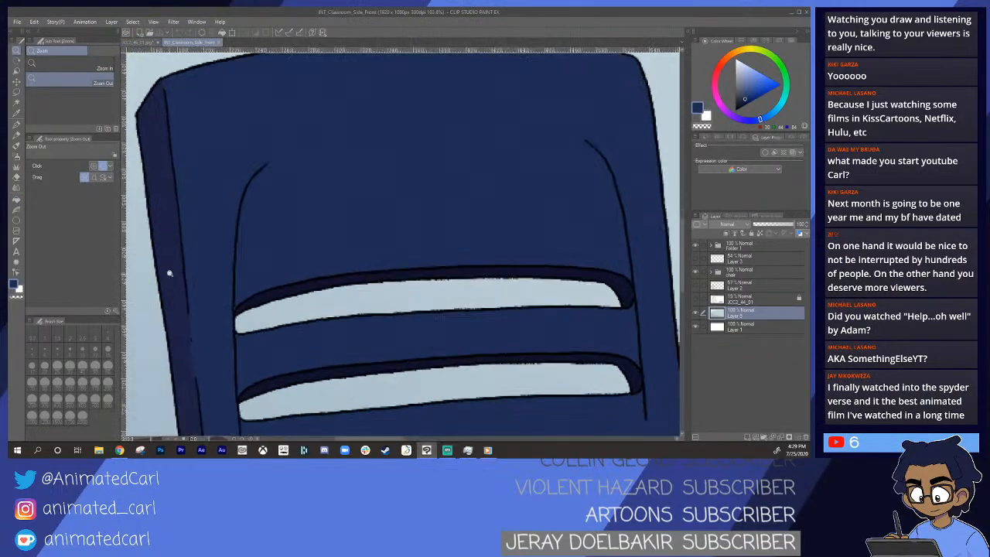
left_click(172, 259, "alt")
left_click(141, 42)
- Fill the seat's side band with the darker navy and touch up its rear corner beneath the support post
left_click_drag(351, 224, 395, 230)
left_click_drag(383, 332, 420, 291)
left_click(362, 285)
left_click_drag(306, 215, 327, 276)
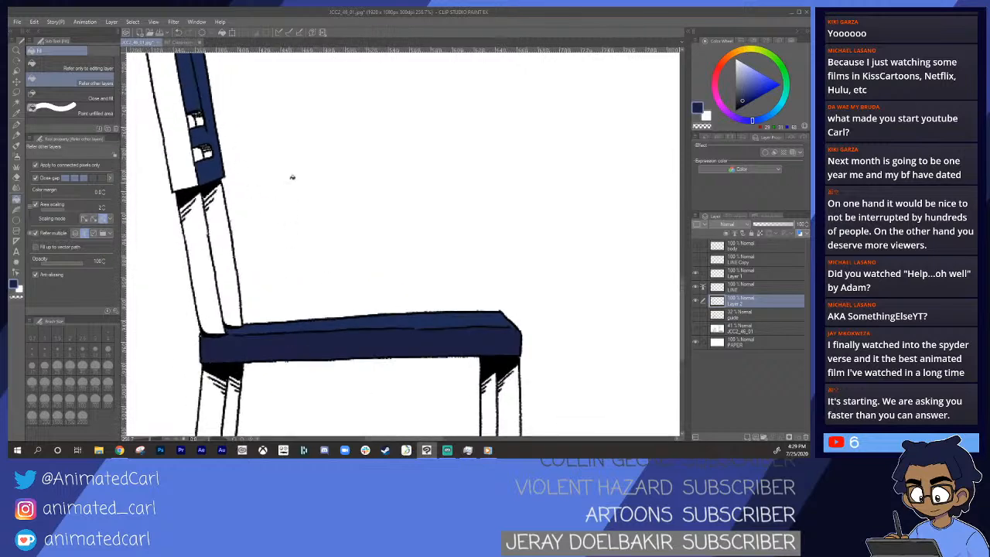
left_click_drag(206, 355, 254, 337)
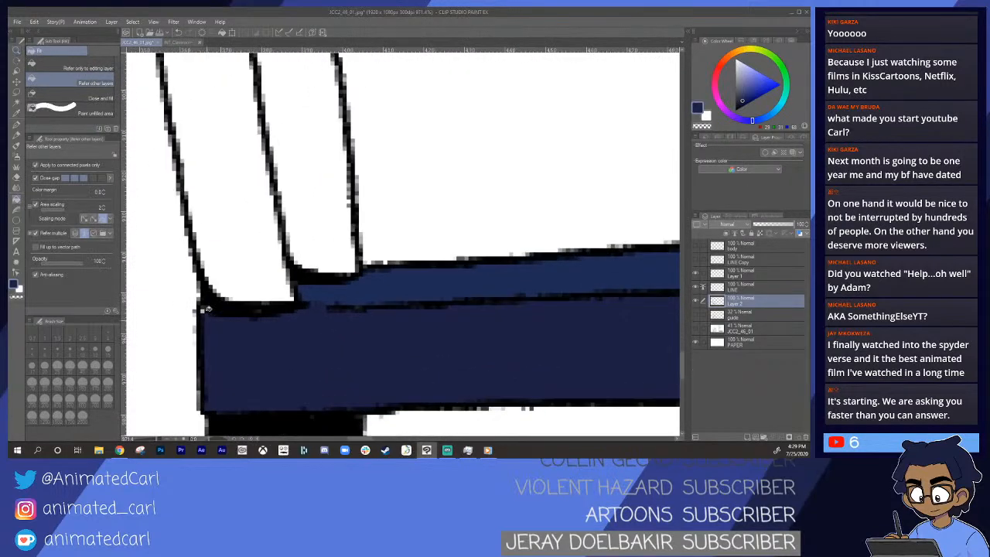
key("p")
left_click_drag(366, 341, 286, 338)
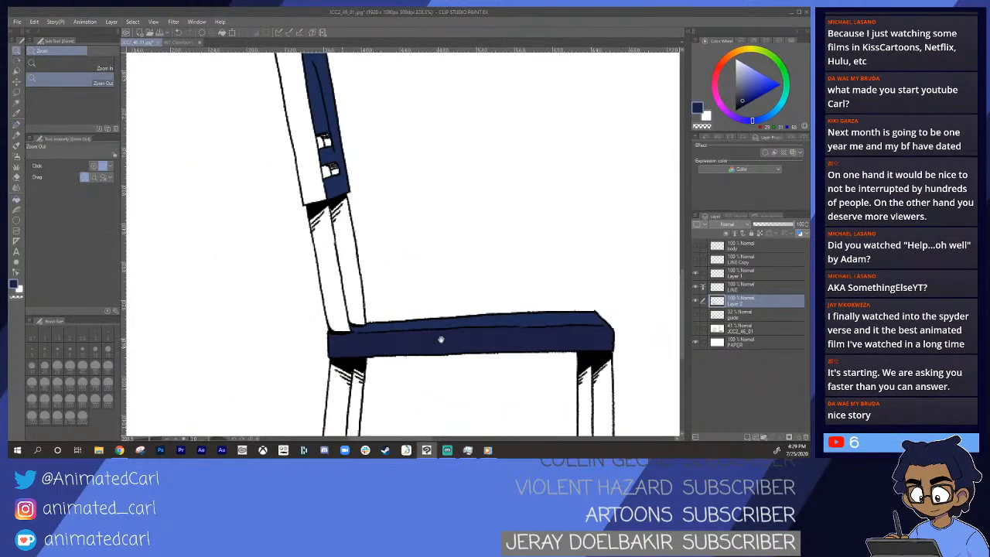
left_click_drag(500, 355, 376, 325)
left_click_drag(480, 313, 440, 274)
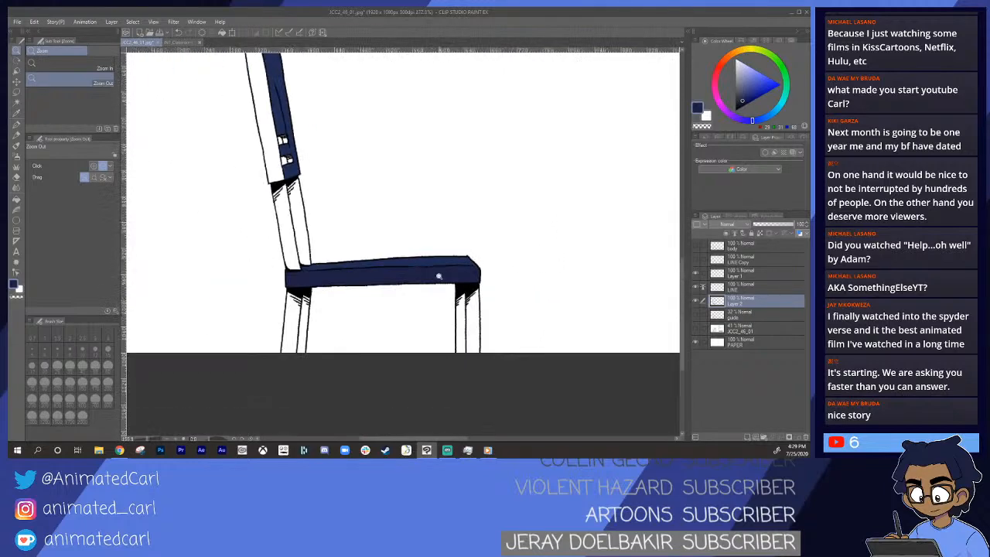
- Fill the long side edge of the backrest with the darker navy
left_click_drag(274, 121, 302, 277)
left_click_drag(301, 236, 323, 238)
left_click_drag(308, 274, 311, 235)
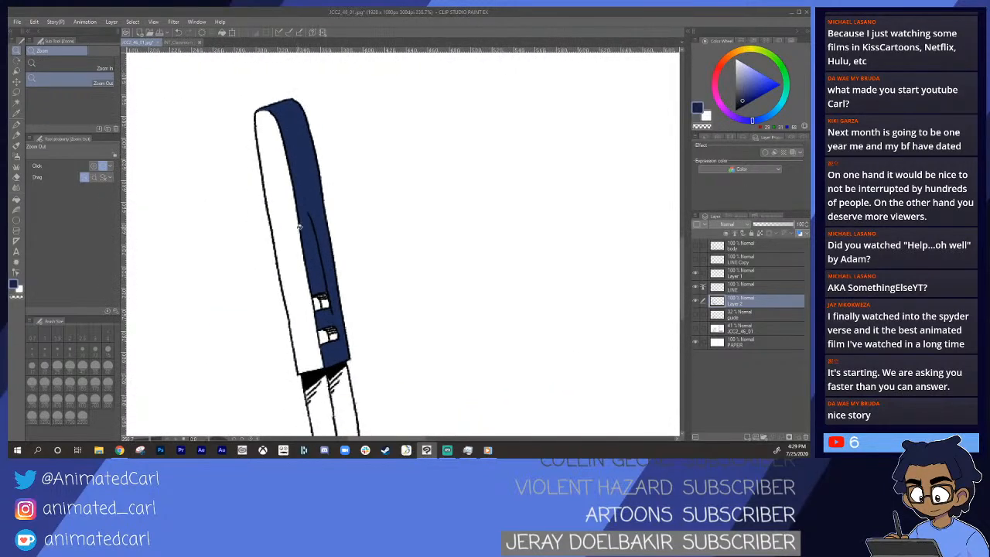
left_click(294, 228)
- Paint the inner side faces of both backrest slots with the darker navy, leaving the see-through openings white
left_click_drag(308, 283, 321, 274)
left_click_drag(367, 246, 321, 223)
mouse_move(314, 275)
left_mouse_down()
mouse_move(279, 281)
mouse_move(283, 297)
mouse_move(271, 246)
mouse_move(258, 250)
mouse_move(284, 253)
mouse_move(298, 294)
mouse_move(290, 250)
mouse_move(309, 286)
mouse_move(307, 268)
mouse_move(311, 296)
left_mouse_up()
key("p")
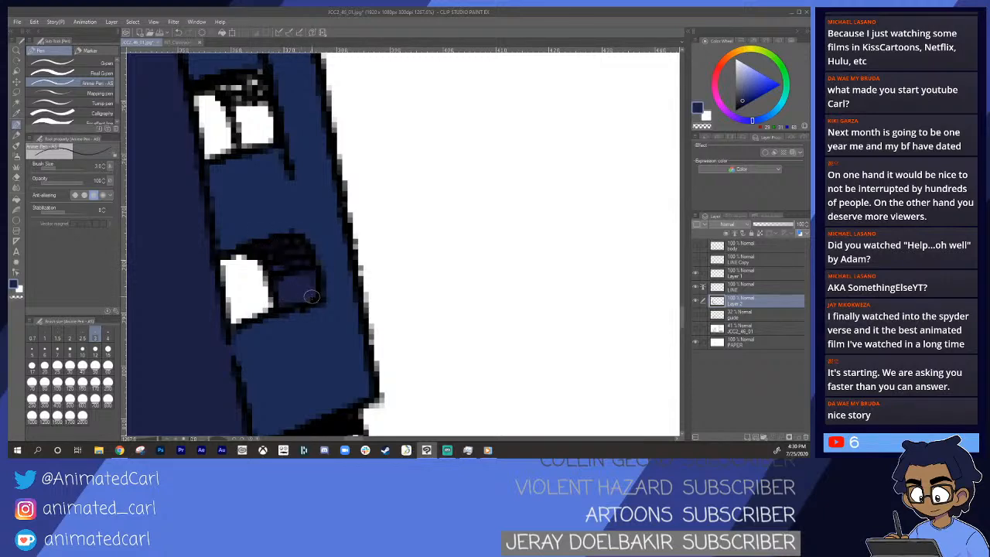
key("alt+space")
left_click_drag(345, 227, 334, 268)
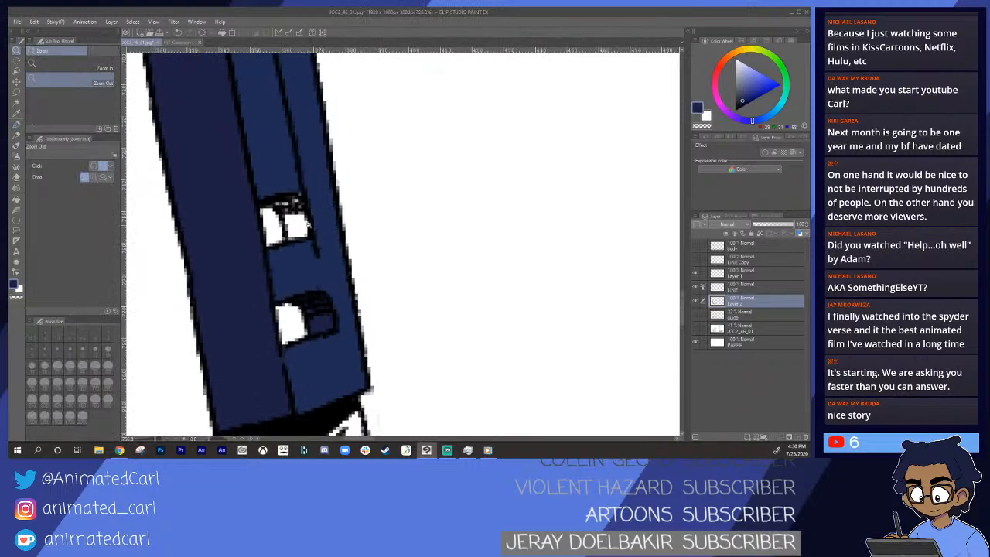
left_click_drag(311, 229, 321, 229)
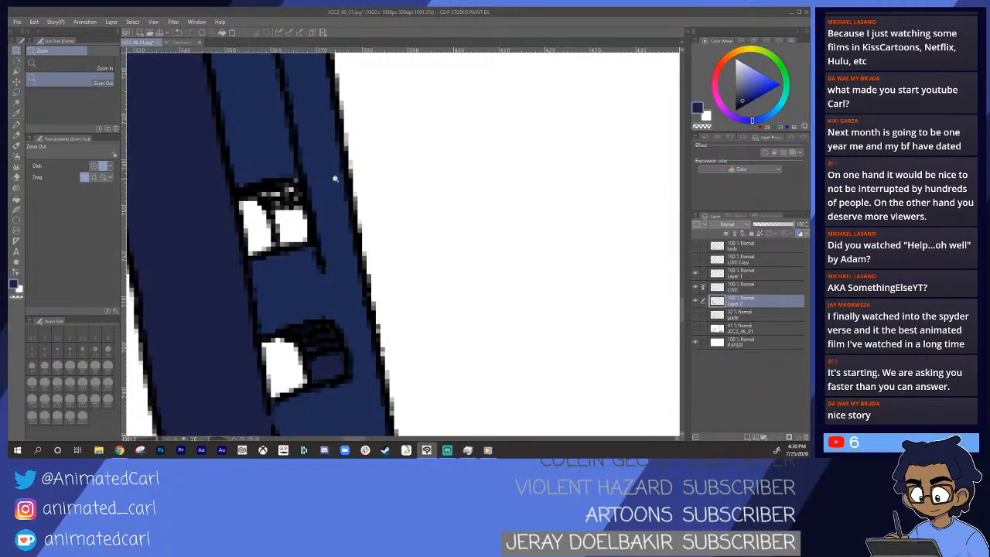
key("p")
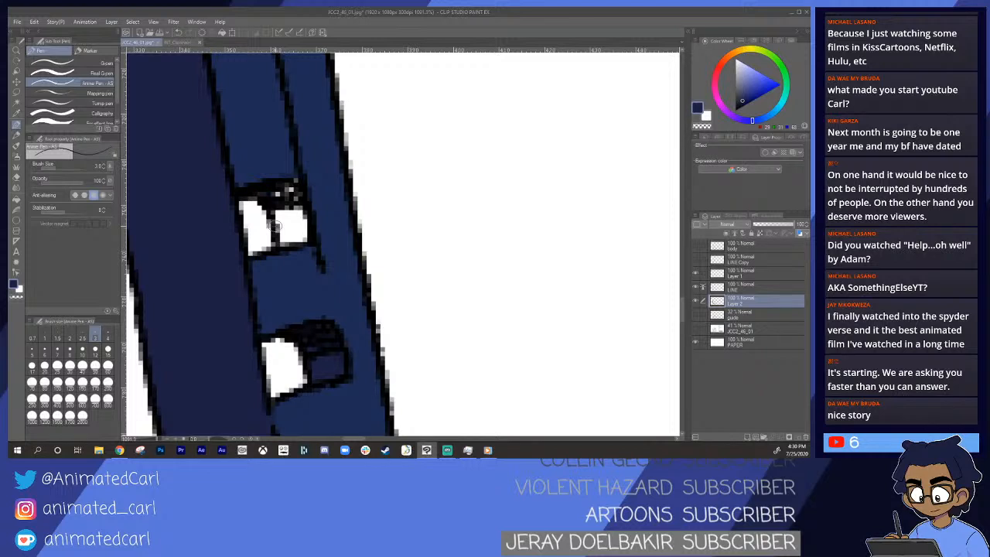
mouse_move(275, 198)
left_mouse_down()
mouse_move(280, 242)
mouse_move(278, 201)
mouse_move(297, 203)
mouse_move(302, 210)
mouse_move(287, 200)
mouse_move(301, 240)
left_mouse_up()
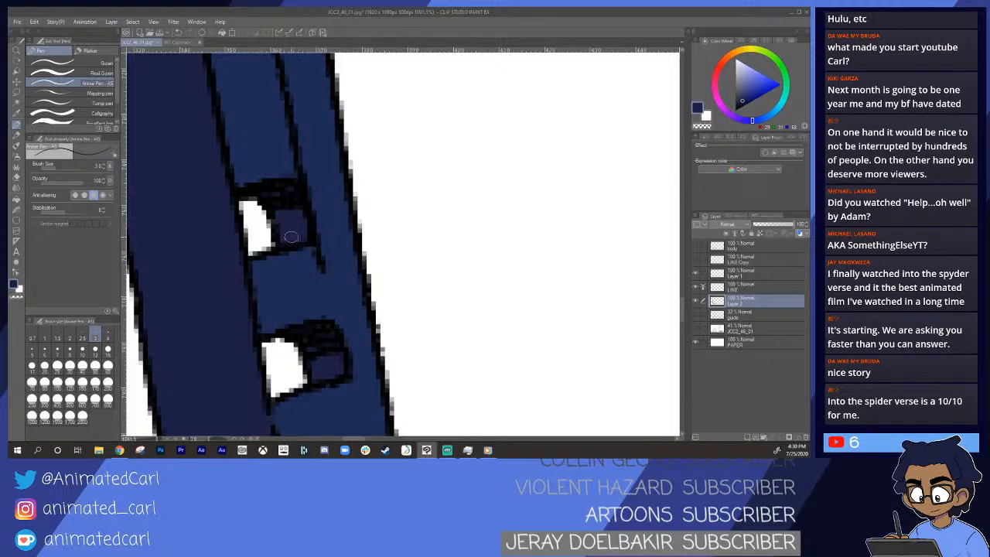
key("alt+space")
left_click_drag(356, 213, 306, 230)
key("space")
left_click_drag(414, 248, 356, 234)
key("alt+space")
key("space")
left_click_drag(435, 214, 308, 170)
key("alt+space")
key("space")
key("alt+space")
- Sample the grey of the backrest support post in the classroom side-front document and return to the shot 46 drawing
left_click(203, 42)
left_click_drag(267, 216, 294, 243)
left_click_drag(194, 259, 386, 234)
left_click_drag(259, 245, 255, 254)
key("i")
left_click(240, 242)
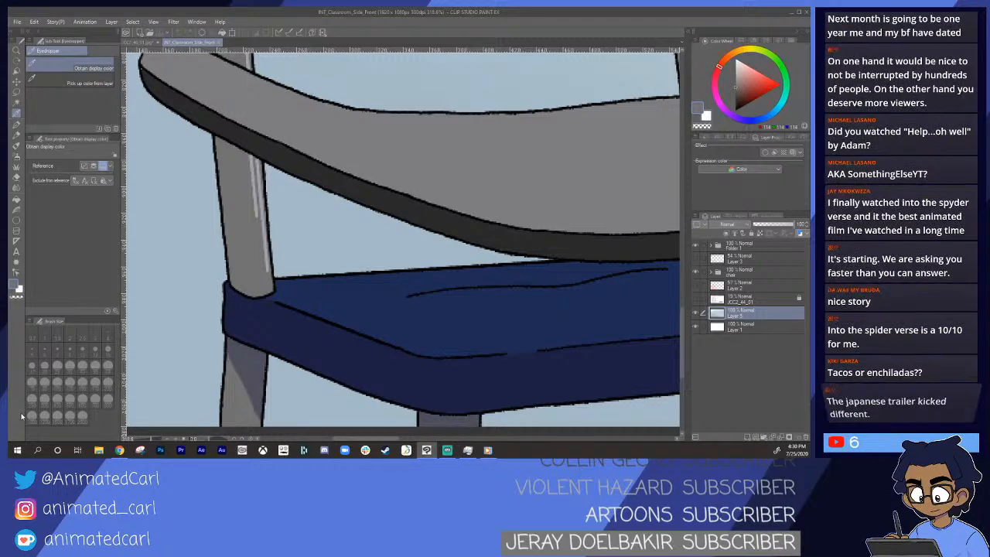
key("alt+space")
left_click(385, 188)
left_click(141, 42)
- Fill both faces of the rear leg, front leg and backrest support post with the sampled grey
key("alt+space")
left_click_drag(253, 282, 336, 253)
left_click_drag(331, 323, 267, 298)
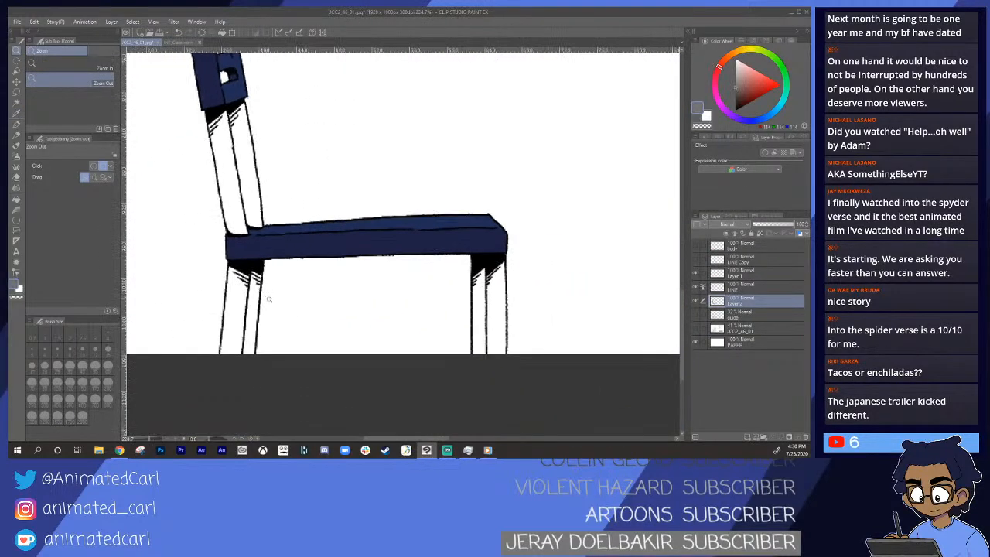
scroll(268, 298, "up", 1)
key("g")
left_click(252, 308)
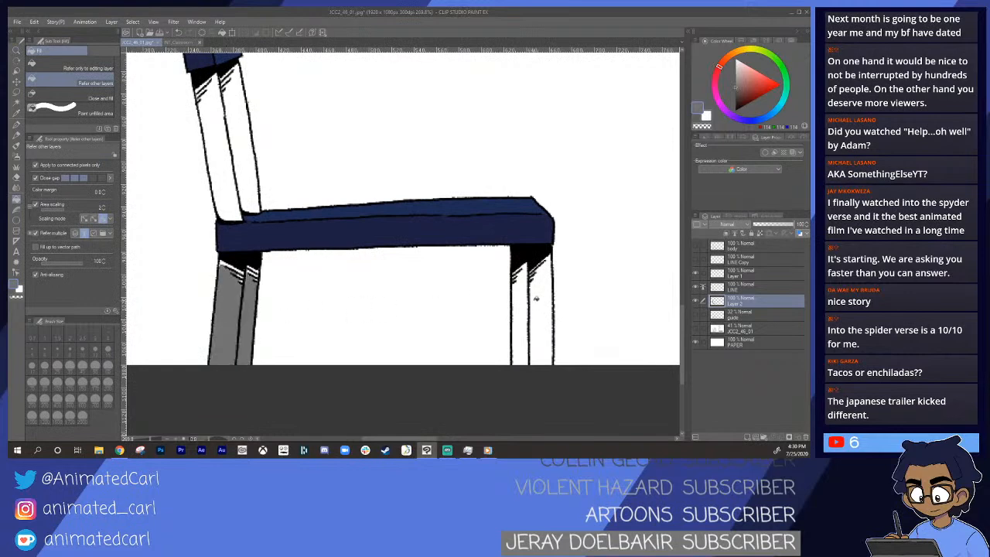
left_click(520, 305)
left_click(544, 298)
left_click(219, 135)
left_click(244, 162)
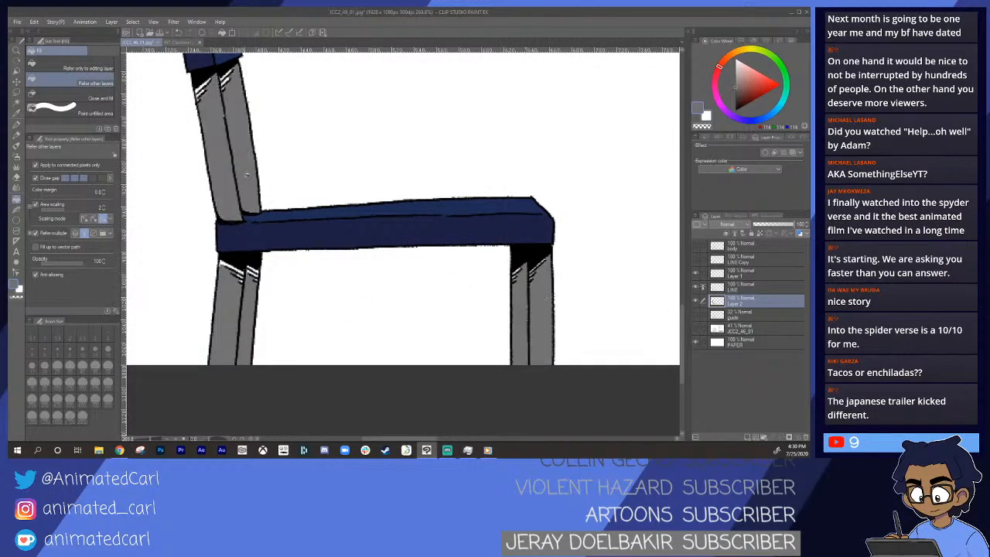
- Pen grey over the white gaps between the hatching lines at the top of the rear leg
scroll(232, 270, "up", 7)
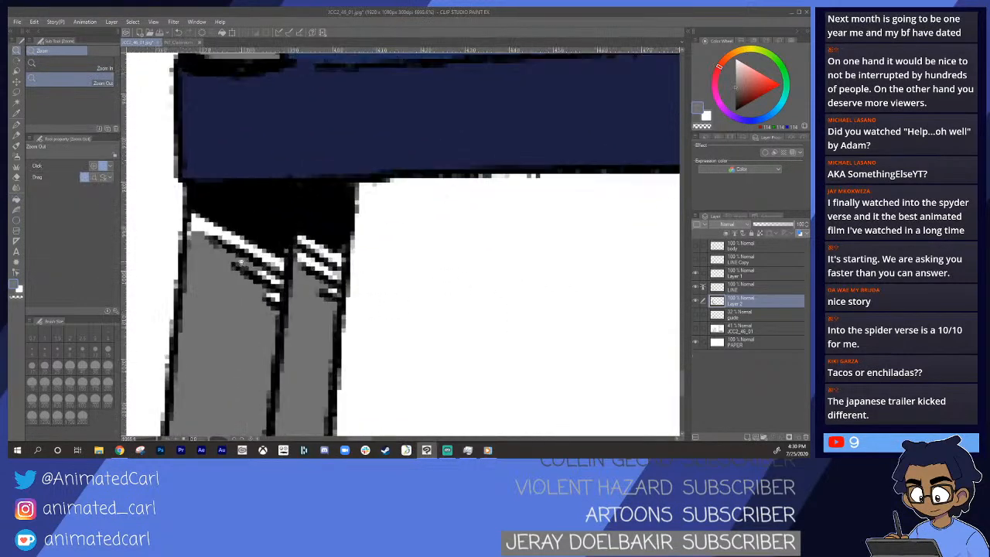
key("p")
mouse_move(192, 215)
left_mouse_down()
mouse_move(224, 240)
mouse_move(226, 219)
mouse_move(277, 294)
mouse_move(278, 318)
left_mouse_up()
mouse_move(308, 231)
left_mouse_down()
mouse_move(299, 270)
mouse_move(298, 210)
mouse_move(326, 216)
mouse_move(340, 239)
left_mouse_up()
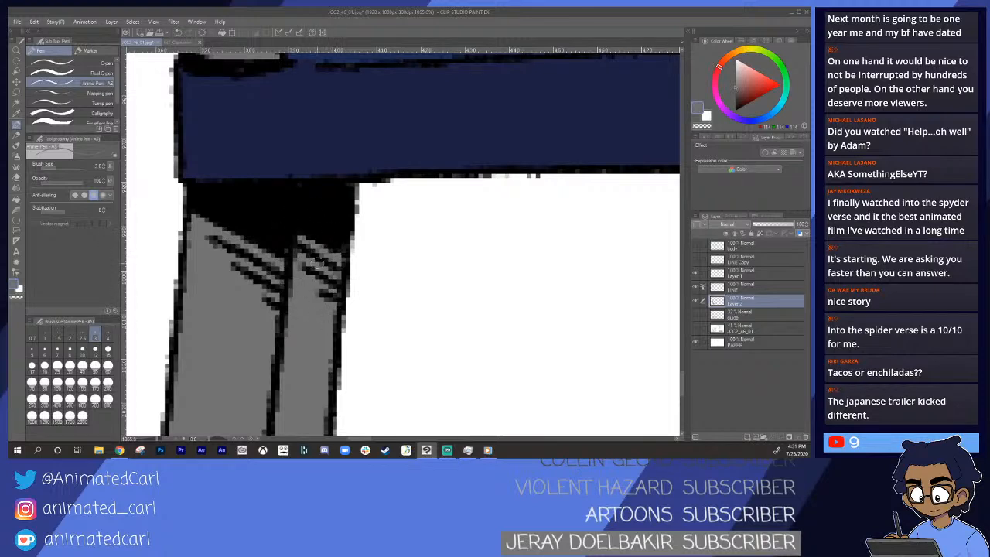
- Pen grey into the white gaps between the hatching lines at the top of the front leg
left_click_drag(405, 247, 352, 251)
left_click_drag(523, 270, 344, 261)
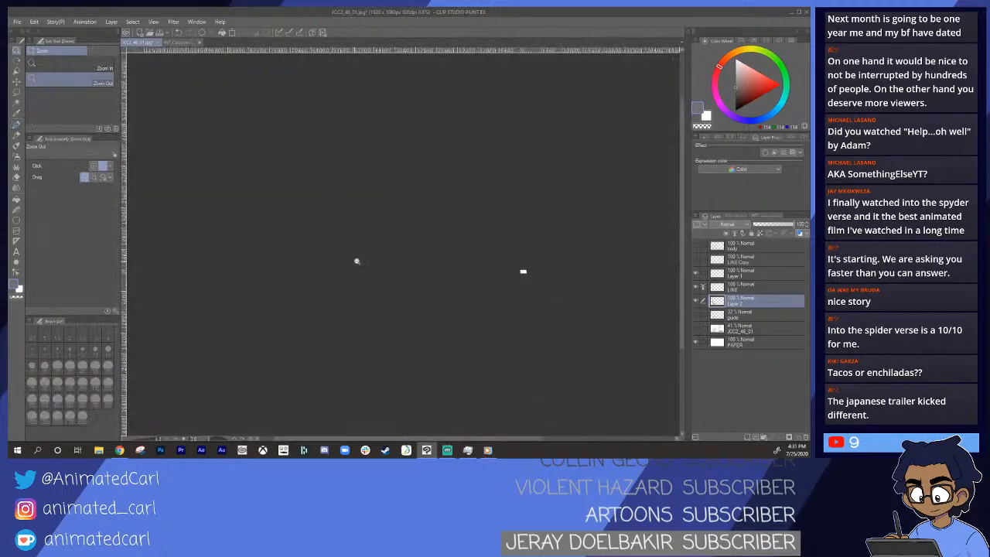
left_click_drag(521, 276, 629, 278)
mouse_move(582, 249)
left_mouse_down()
mouse_move(489, 265)
mouse_move(542, 317)
mouse_move(406, 281)
mouse_move(349, 239)
left_mouse_up()
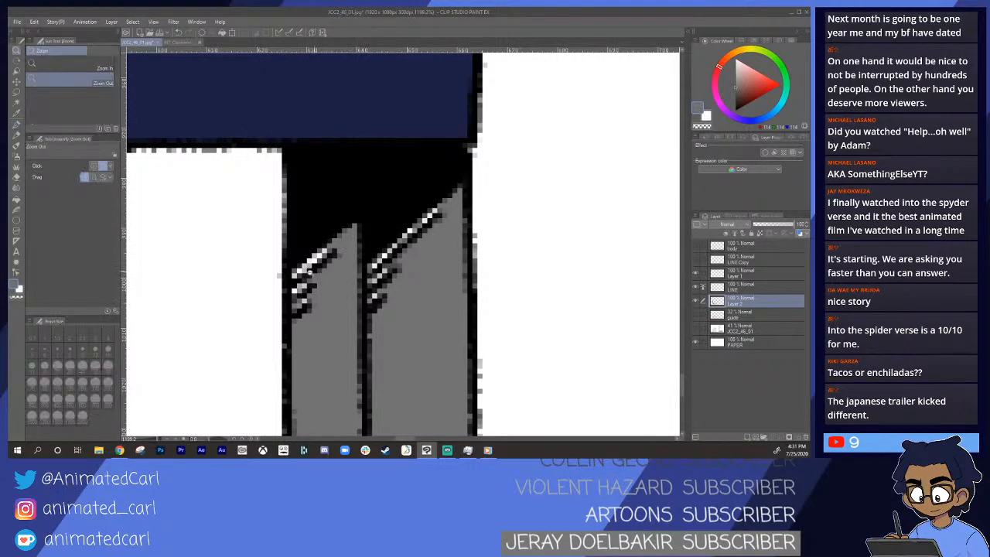
left_click_drag(357, 259, 386, 260)
mouse_move(286, 300)
left_mouse_down()
mouse_move(306, 204)
mouse_move(332, 202)
left_mouse_up()
mouse_move(370, 232)
left_mouse_down()
mouse_move(384, 269)
mouse_move(409, 195)
mouse_move(430, 191)
mouse_move(415, 229)
mouse_move(474, 174)
mouse_move(484, 186)
mouse_move(471, 215)
left_mouse_up()
left_click_drag(451, 180, 464, 270)
- Cover the white gaps in the hatching on both faces of the support post beneath the backrest with grey
left_click_drag(433, 270, 361, 304)
left_click_drag(208, 258, 274, 343)
left_click_drag(256, 225, 262, 253)
mouse_move(281, 166)
left_mouse_down()
mouse_move(229, 206)
mouse_move(259, 171)
left_mouse_up()
left_click_drag(337, 152, 328, 228)
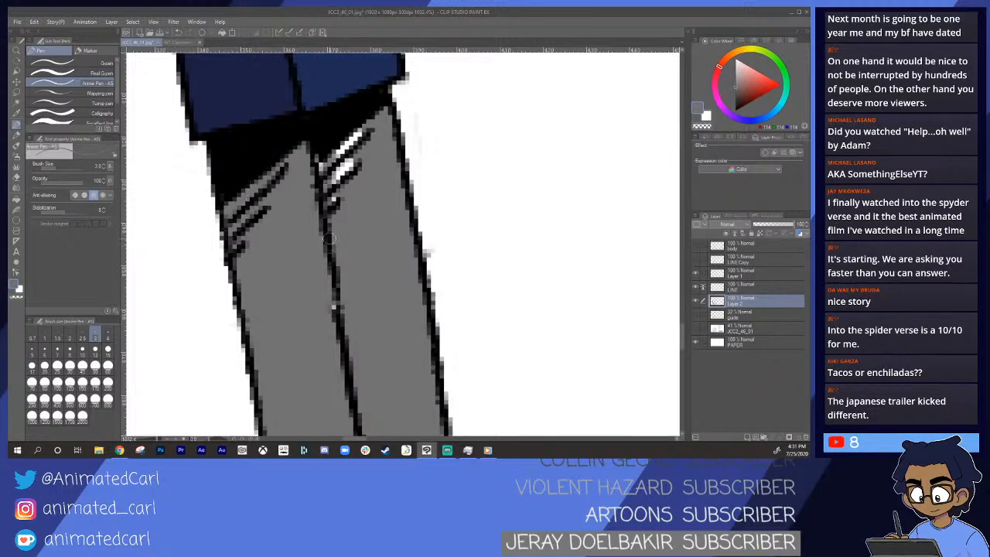
mouse_move(318, 157)
left_mouse_down()
mouse_move(335, 193)
mouse_move(362, 124)
left_mouse_up()
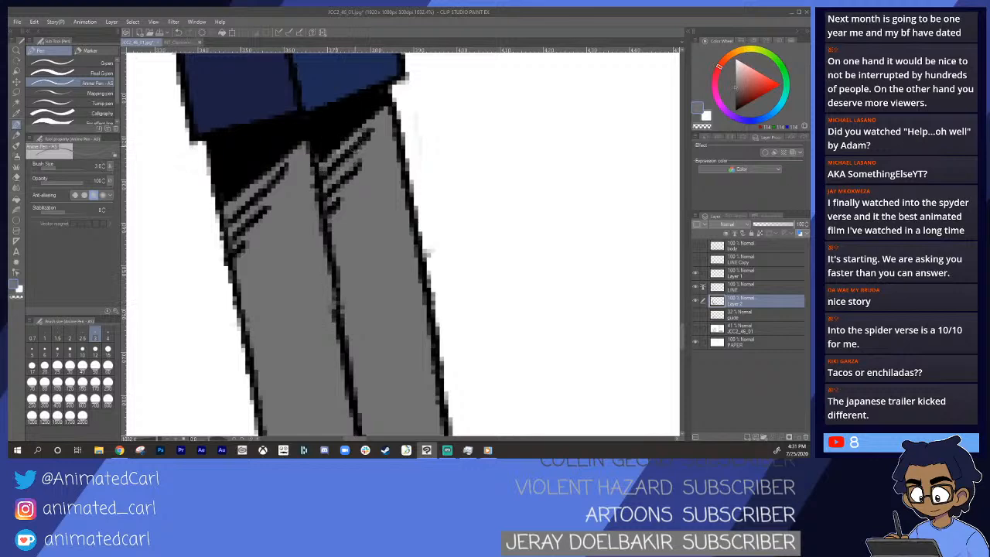
- Rename the chair's colour layer as base, add a new layer above it and choose the Oil paint brush
left_click_drag(393, 232, 325, 232)
left_click_drag(427, 236, 325, 229)
left_click_drag(395, 227, 341, 241)
left_click_drag(425, 232, 284, 306)
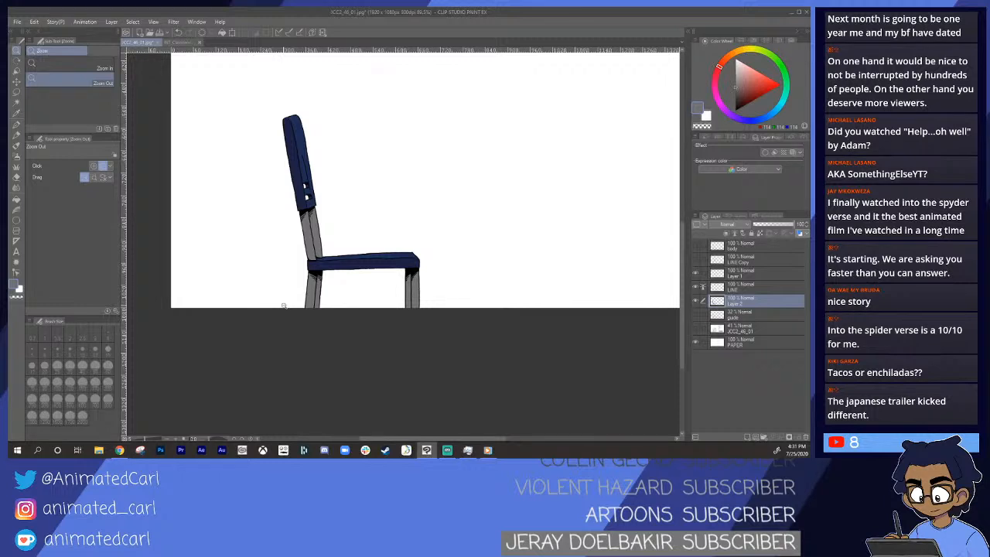
left_click_drag(309, 227, 278, 203)
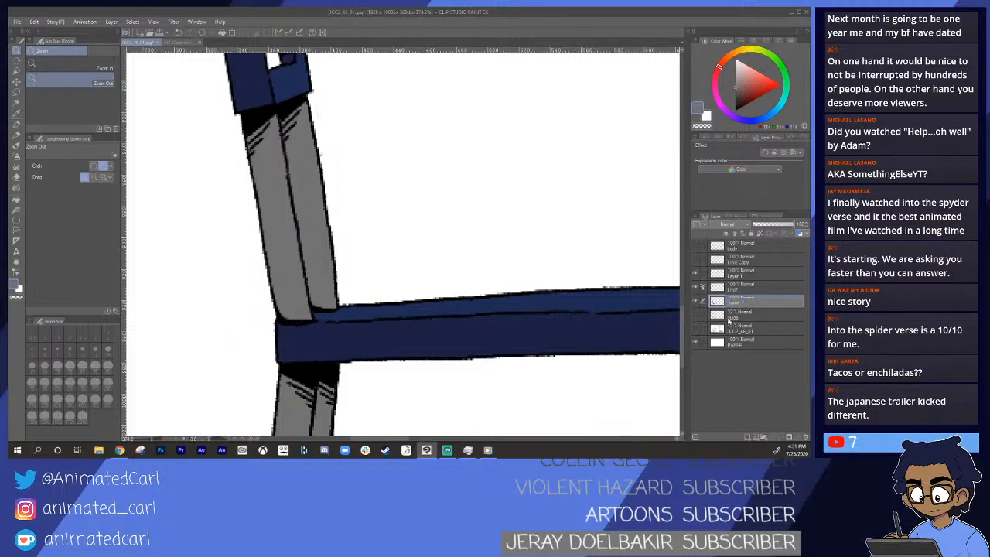
left_click(749, 438)
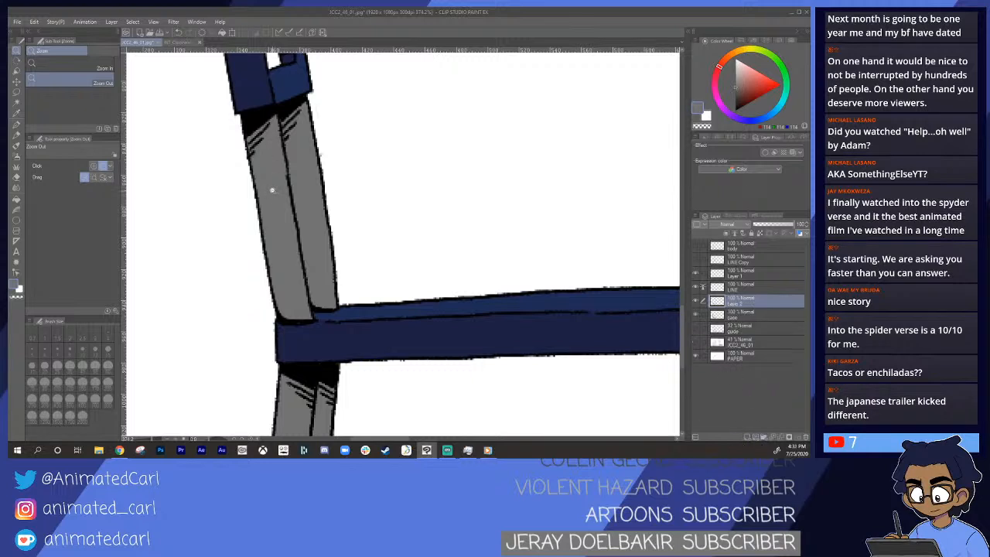
key("b")
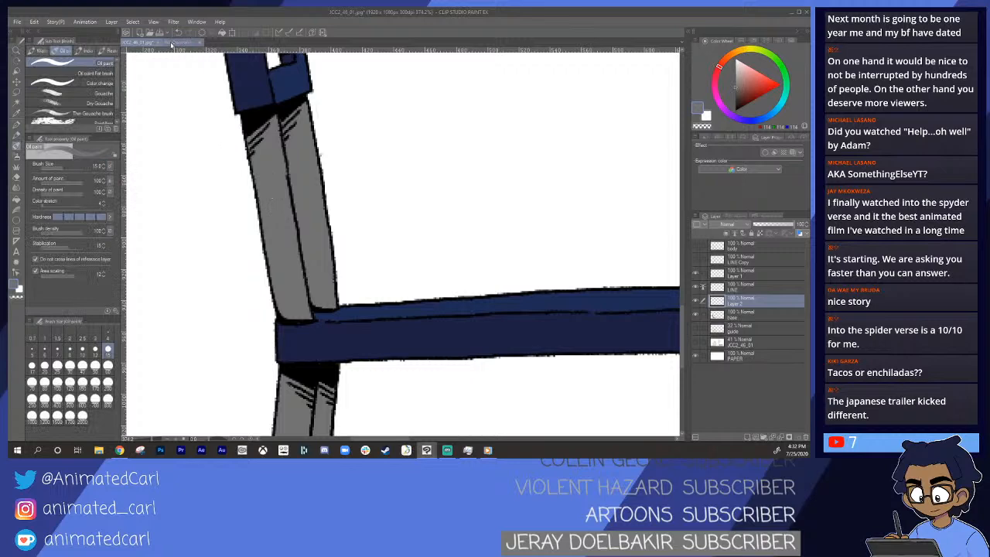
mouse_move(199, 148)
left_mouse_down()
mouse_move(190, 221)
mouse_move(213, 327)
left_mouse_up()
key("ctrl+z")
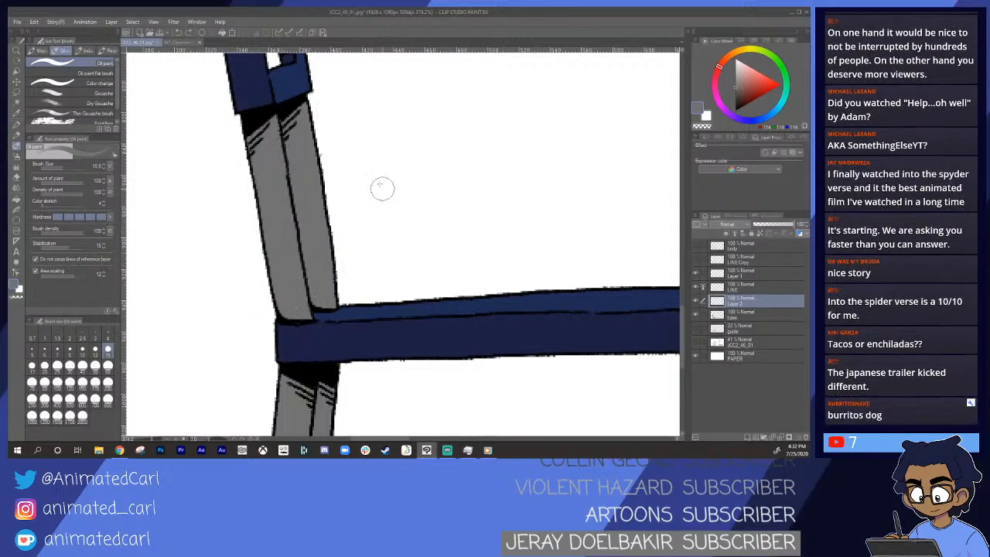
left_click_drag(360, 164, 175, 269)
key("ctrl+z")
- Sample the purplish-grey shadow colour on the leg under the reference chair's seat and return to the shot 46 drawing
left_click(188, 42)
scroll(317, 209, "up", 5)
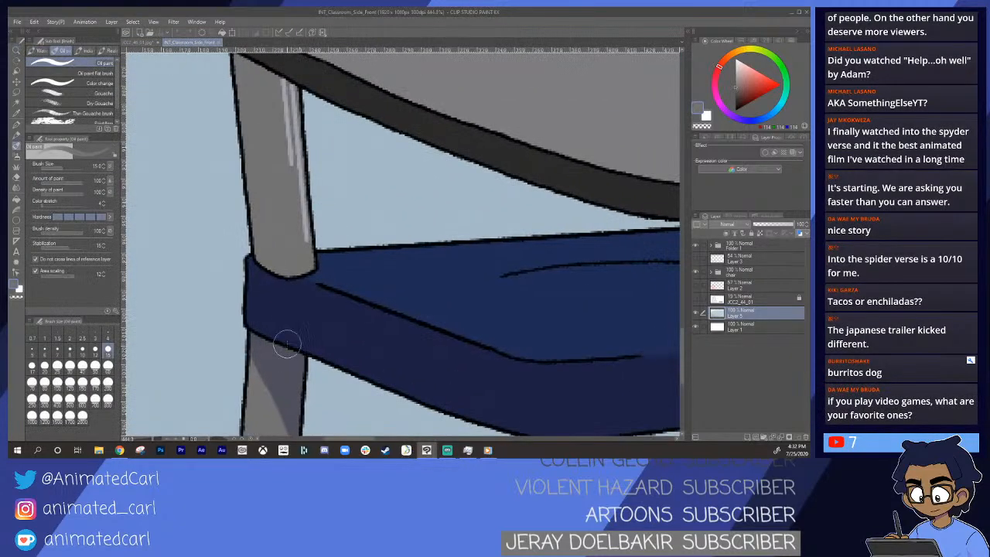
left_click(286, 370, "alt")
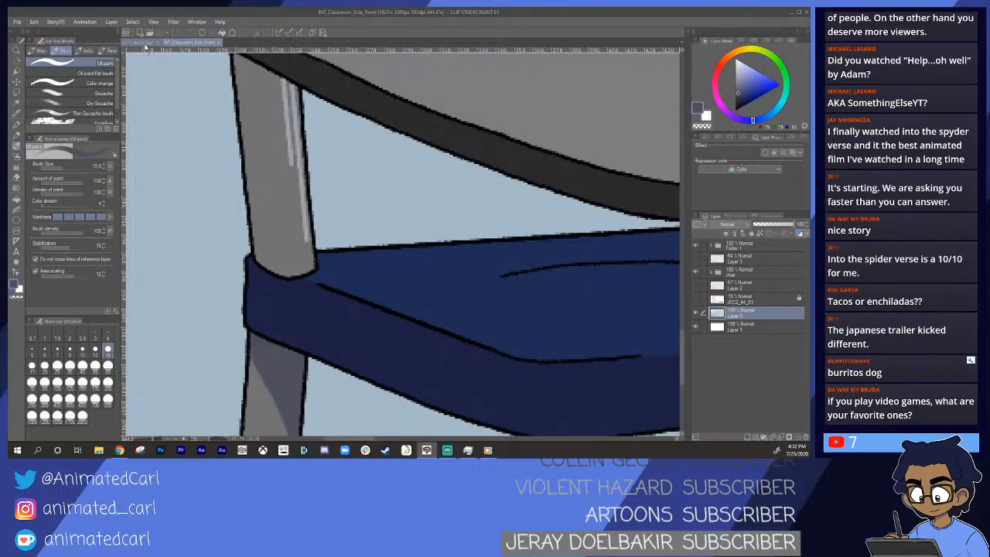
key("ctrl+Tab")
- Paint the purplish-grey shadow over the hatching on both faces of the post beneath the backrest, then erase the overspill and trim its lower edge diagonally
key("ctrl+space")
left_click(276, 147)
left_click_drag(276, 147, 279, 181)
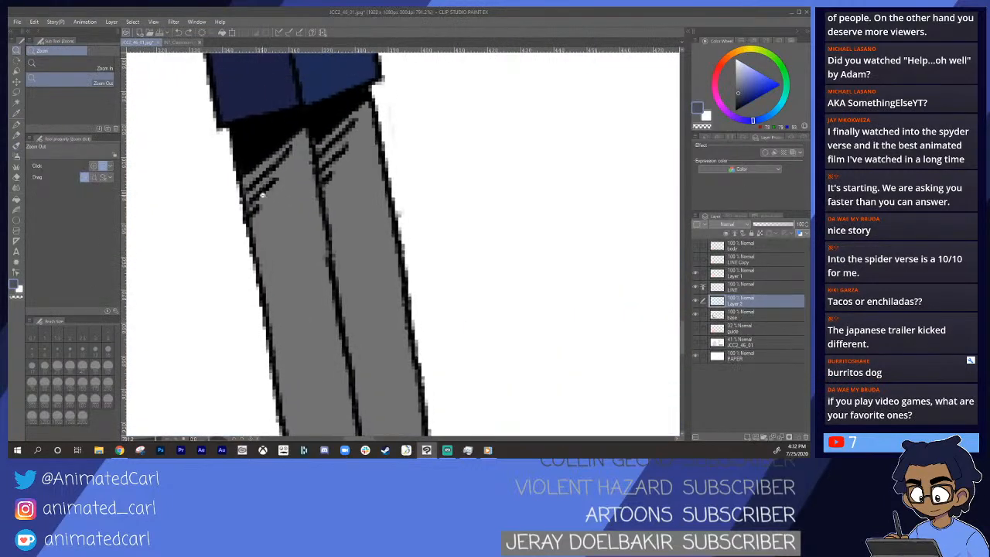
left_click_drag(299, 141, 291, 150)
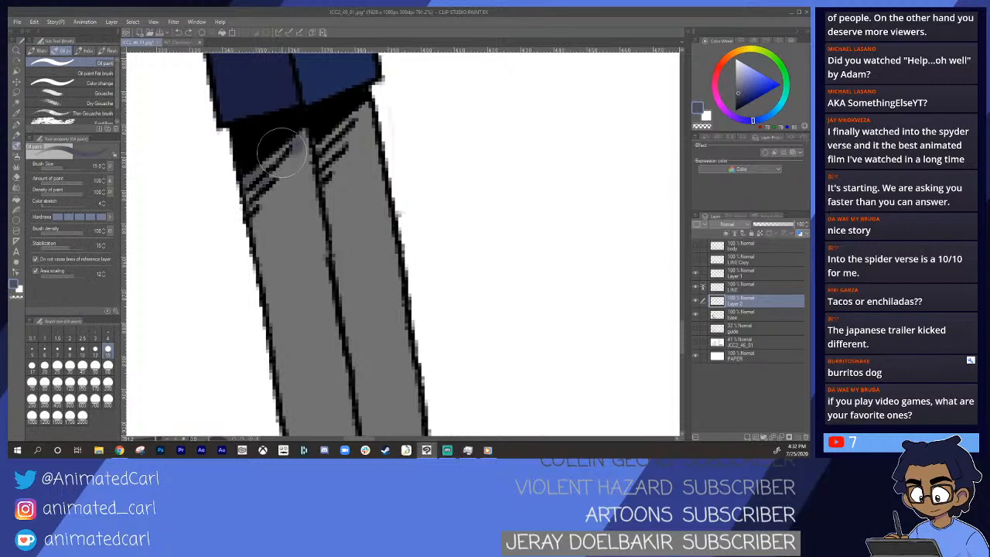
mouse_move(266, 165)
left_mouse_down()
mouse_move(287, 137)
mouse_move(259, 194)
mouse_move(271, 206)
mouse_move(250, 212)
mouse_move(263, 195)
mouse_move(239, 228)
mouse_move(250, 230)
mouse_move(283, 150)
mouse_move(290, 169)
mouse_move(294, 149)
mouse_move(279, 153)
mouse_move(283, 188)
mouse_move(249, 228)
mouse_move(298, 162)
left_mouse_up()
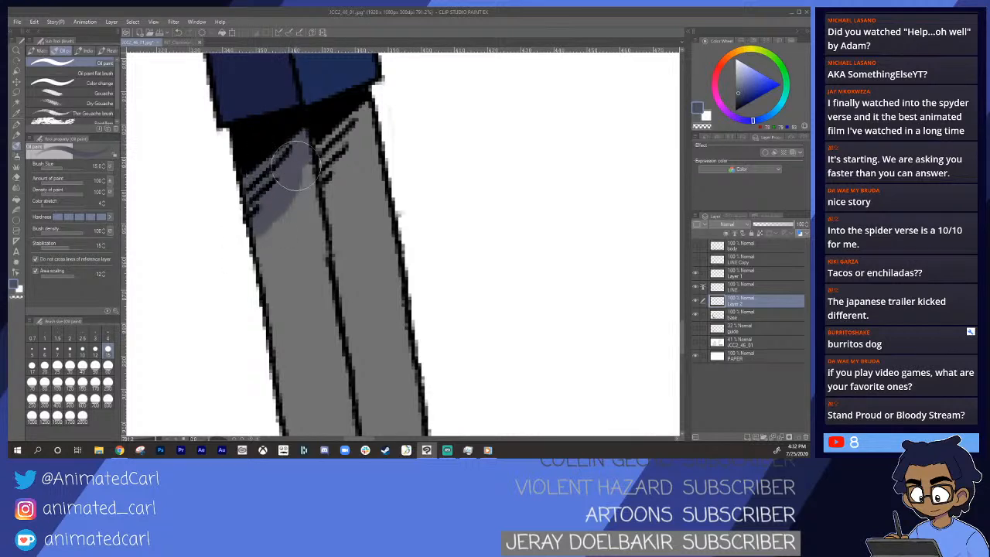
mouse_move(359, 126)
left_mouse_down()
mouse_move(340, 157)
mouse_move(340, 120)
mouse_move(356, 114)
mouse_move(320, 165)
mouse_move(340, 154)
mouse_move(325, 174)
mouse_move(331, 139)
left_mouse_up()
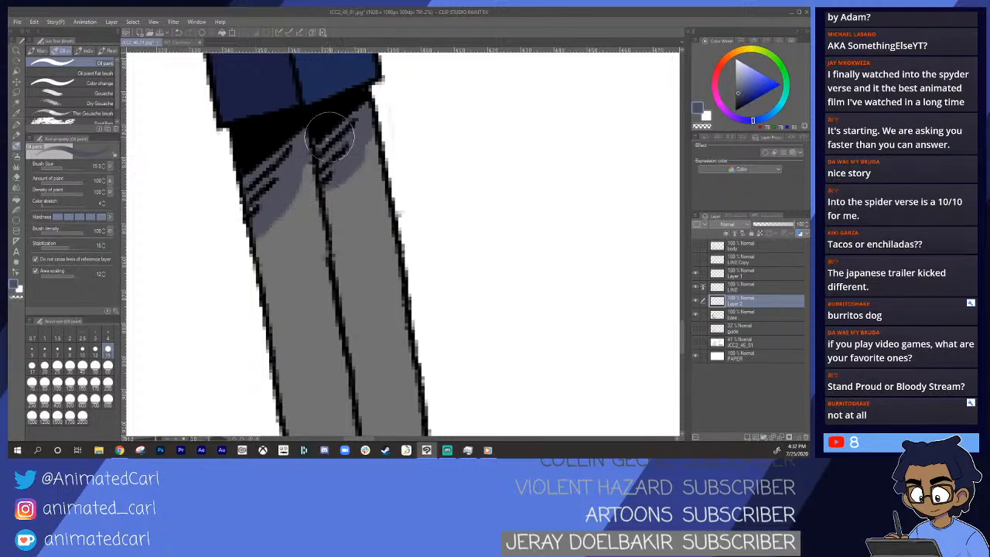
mouse_move(336, 132)
left_mouse_down()
mouse_move(340, 193)
mouse_move(390, 127)
left_mouse_up()
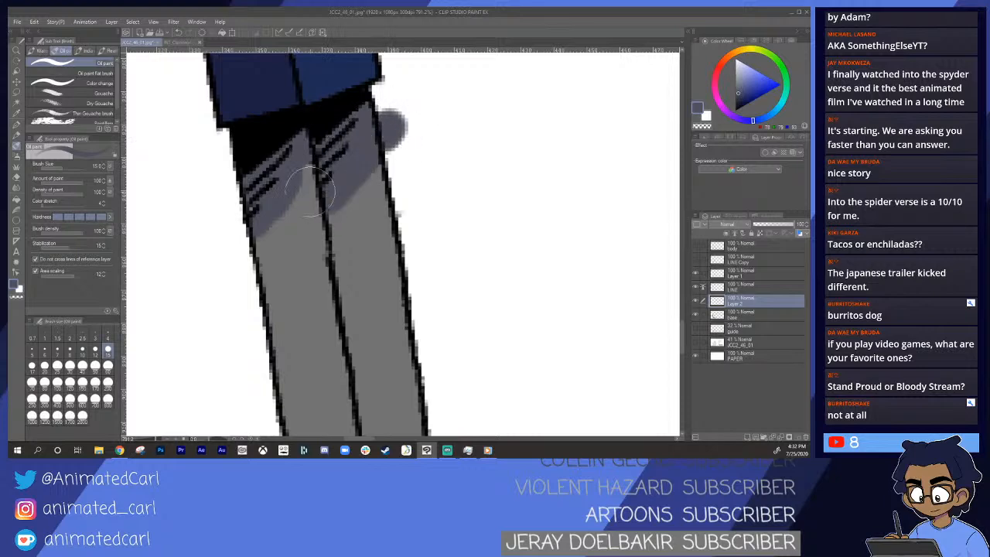
left_click_drag(258, 242, 301, 183)
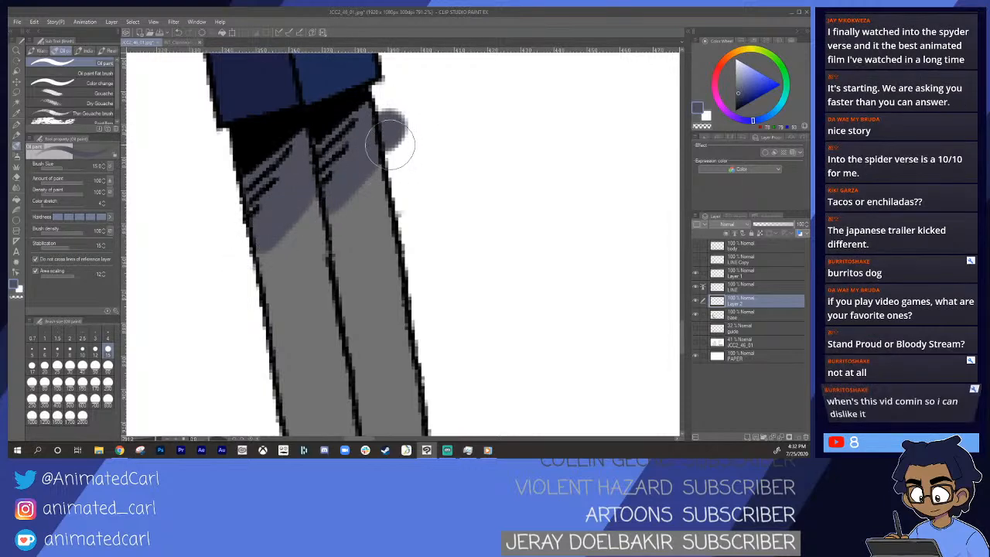
key("e")
left_click_drag(393, 133, 405, 146)
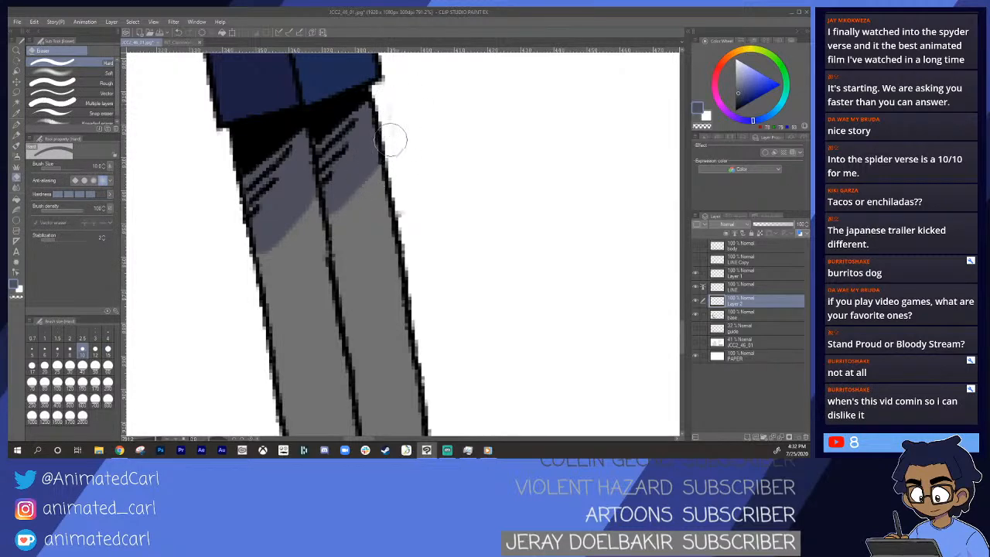
mouse_move(238, 258)
left_mouse_down()
mouse_move(310, 189)
mouse_move(256, 258)
mouse_move(304, 213)
mouse_move(314, 180)
mouse_move(335, 175)
mouse_move(322, 206)
mouse_move(343, 204)
mouse_move(385, 161)
left_mouse_up()
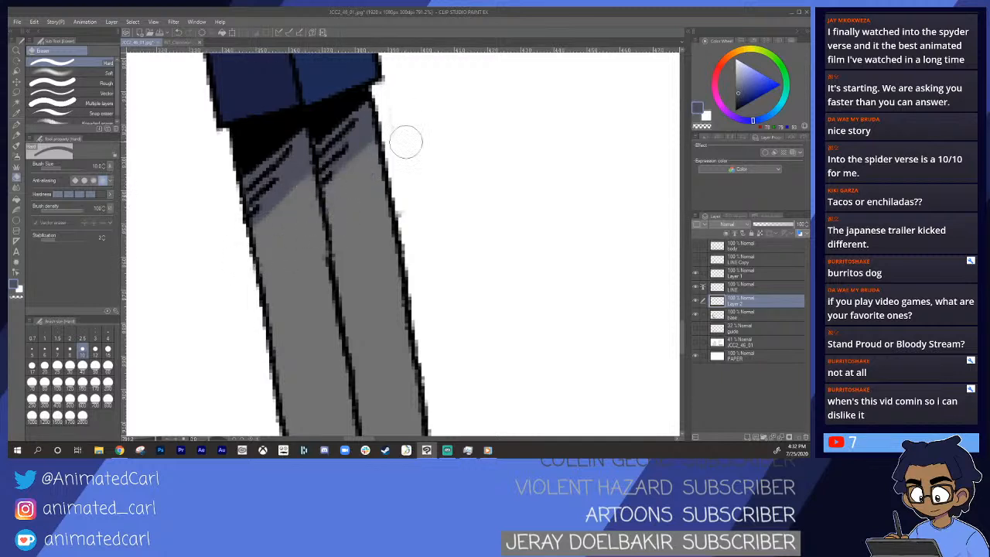
- Shade the hatched top of the rear leg with the same purplish grey and erase the paint outside the outline and below the hatching
key("ctrl+alt+space")
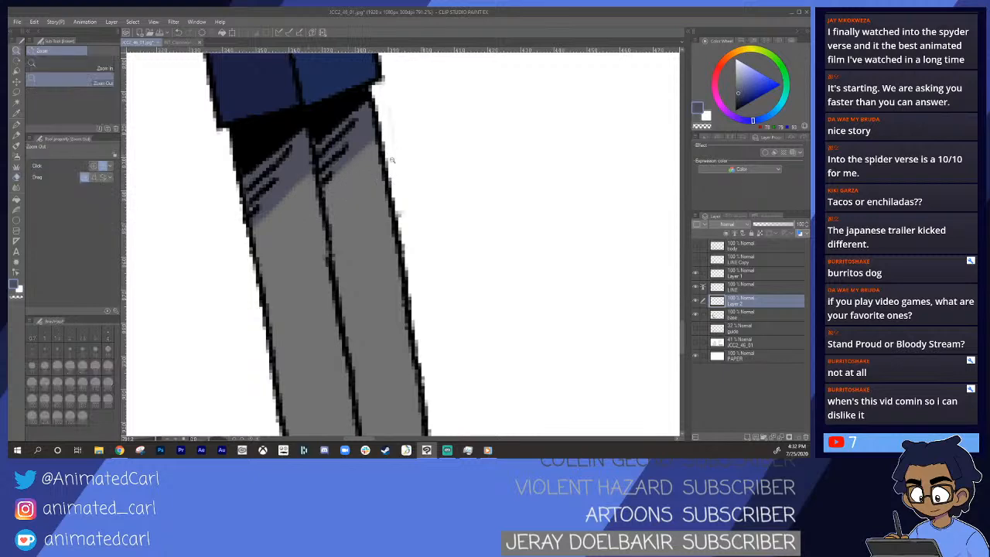
mouse_move(400, 139)
left_mouse_down()
mouse_move(409, 159)
mouse_move(402, 150)
left_mouse_up()
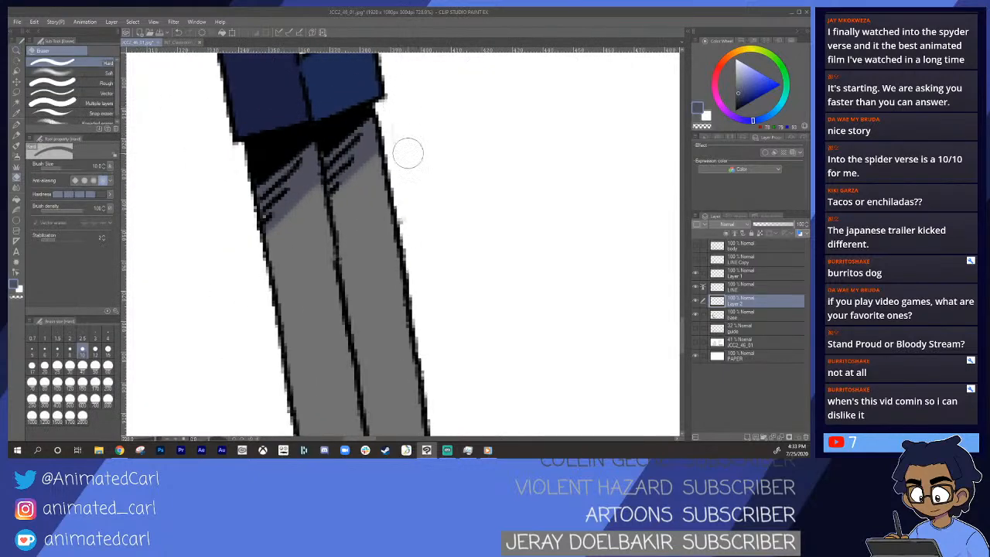
key("alt+space")
left_click_drag(413, 185, 388, 160)
left_click_drag(365, 232, 377, 264)
left_click_drag(377, 264, 330, 237)
left_click_drag(255, 206, 314, 256)
key("b")
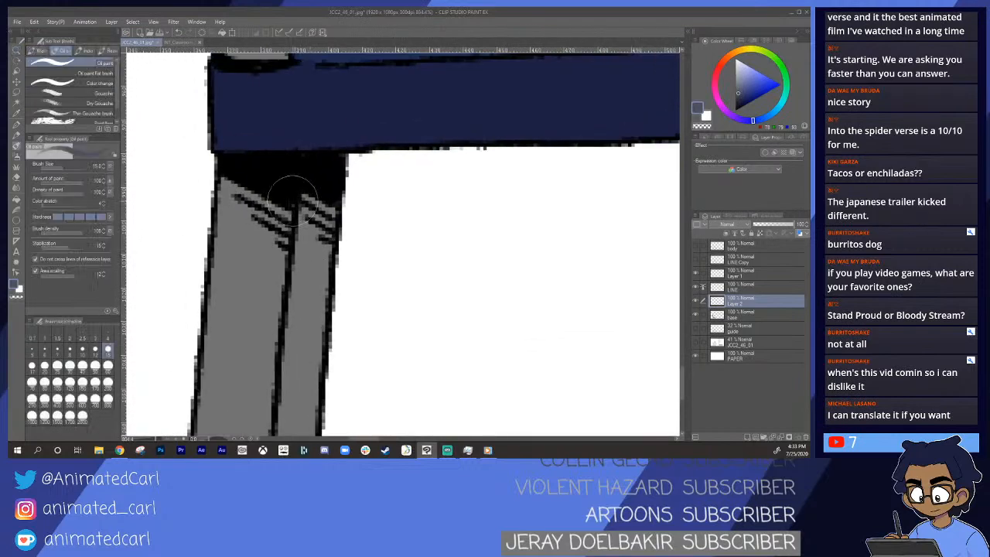
mouse_move(232, 185)
left_mouse_down()
mouse_move(309, 236)
mouse_move(247, 194)
mouse_move(278, 230)
mouse_move(284, 255)
left_mouse_up()
mouse_move(197, 172)
left_mouse_down()
mouse_move(296, 234)
mouse_move(270, 231)
mouse_move(332, 224)
mouse_move(301, 190)
mouse_move(352, 232)
mouse_move(356, 260)
left_mouse_up()
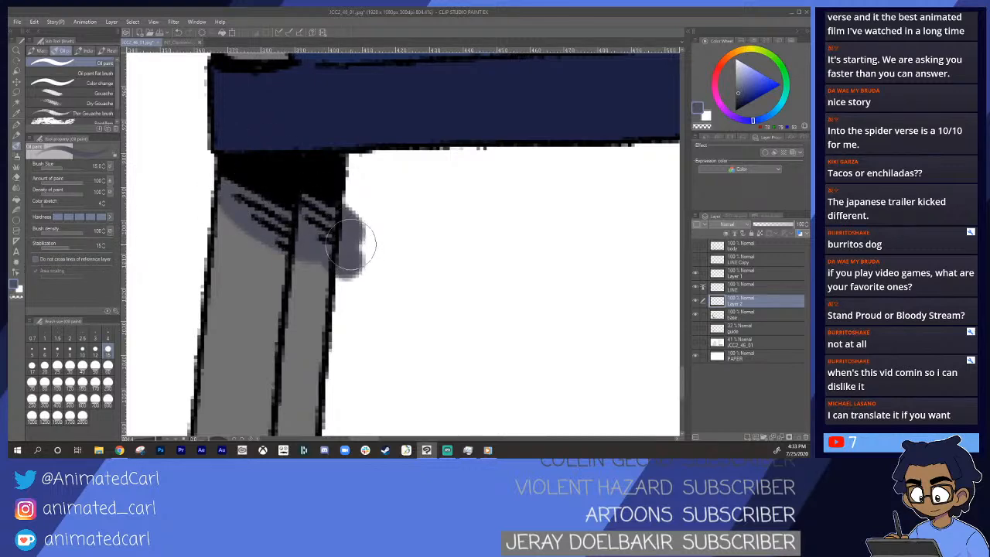
key("e")
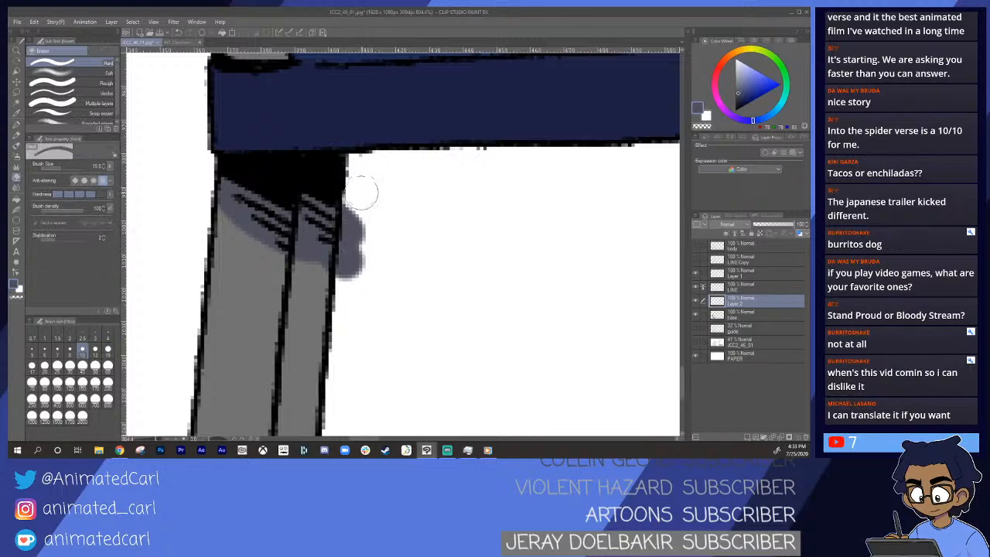
mouse_move(360, 198)
left_mouse_down()
mouse_move(350, 299)
mouse_move(364, 173)
left_mouse_up()
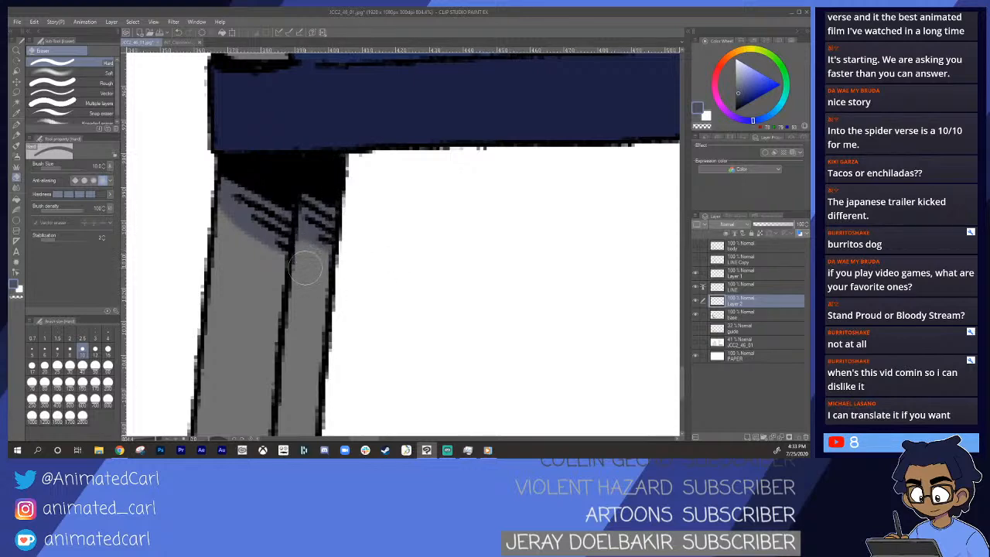
left_click_drag(206, 212, 288, 263)
- Shade the hatched top of the front leg beneath the seat and erase the overspill on both sides and along the lower edge
key("ctrl+alt+space")
left_click_drag(391, 287, 333, 293)
left_click_drag(495, 276, 348, 252)
left_click_drag(537, 248, 580, 248)
mouse_move(526, 248)
left_mouse_down()
mouse_move(398, 268)
mouse_move(396, 279)
mouse_move(453, 202)
mouse_move(384, 276)
mouse_move(393, 218)
left_mouse_up()
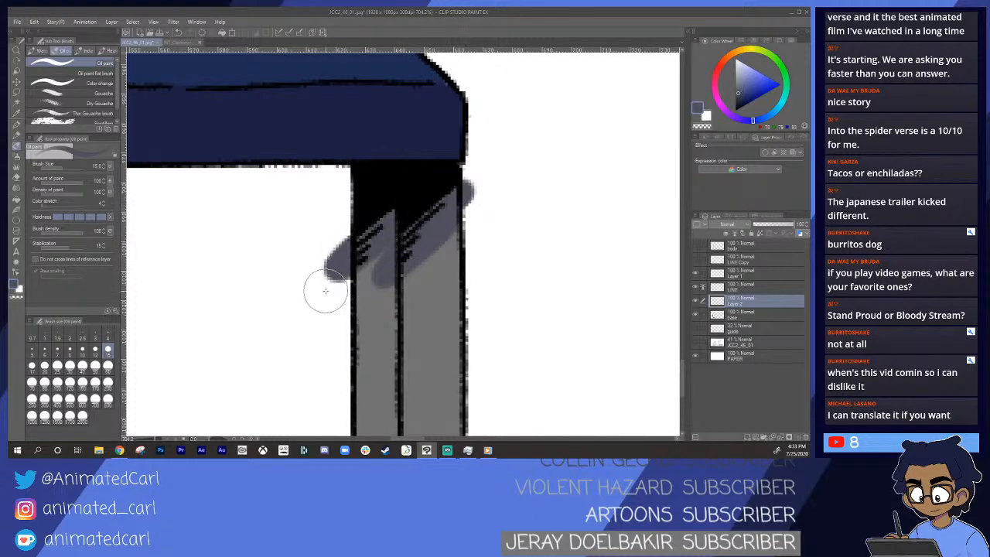
key("e")
mouse_move(332, 240)
left_mouse_down()
mouse_move(339, 310)
mouse_move(382, 293)
mouse_move(373, 300)
mouse_move(387, 267)
left_mouse_up()
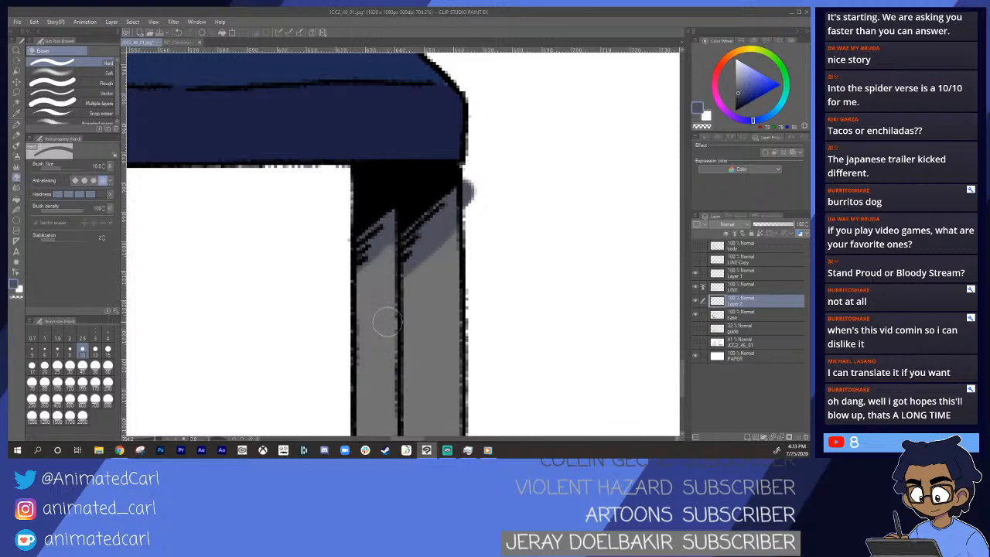
left_click_drag(469, 166, 476, 145)
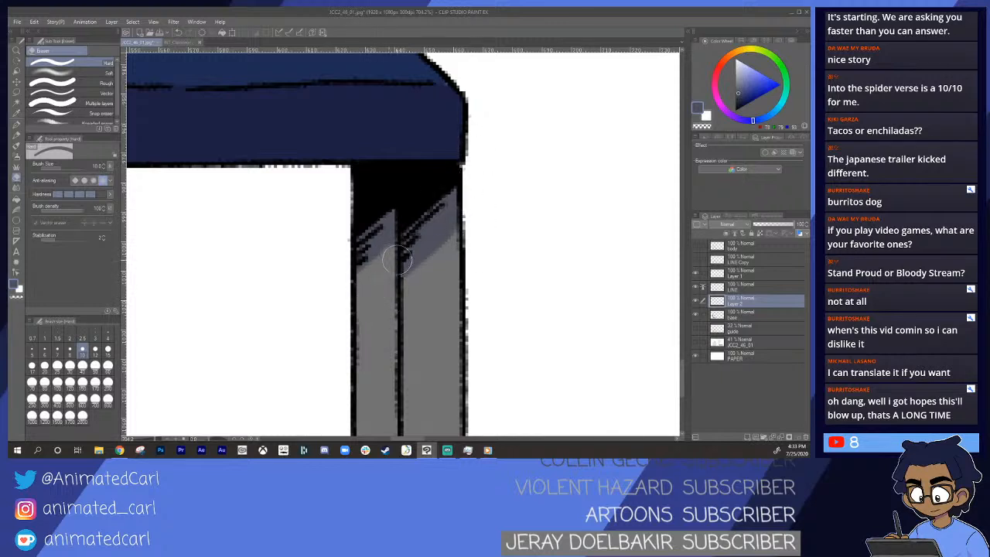
- Sample the light grey highlight colour on the reference chair's support post and return to the shot 46 drawing
key("alt+space")
mouse_move(472, 210)
left_mouse_down()
mouse_move(454, 230)
mouse_move(473, 236)
left_mouse_up()
key("alt+space")
mouse_move(473, 237)
left_mouse_down()
mouse_move(464, 234)
mouse_move(530, 225)
mouse_move(511, 236)
left_mouse_up()
key("alt+space")
left_click_drag(506, 185, 438, 193)
key("alt+space")
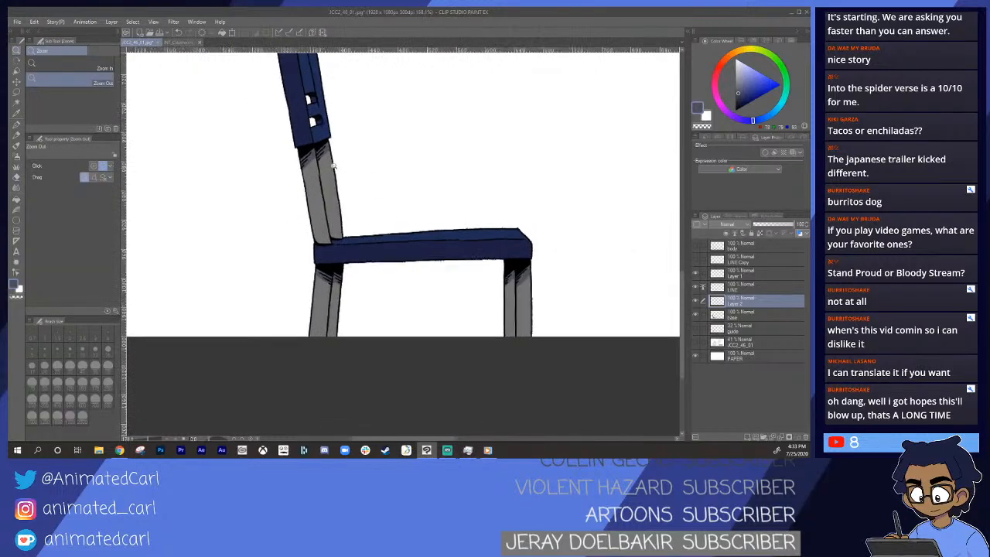
left_click(182, 42)
left_click_drag(308, 201, 326, 219)
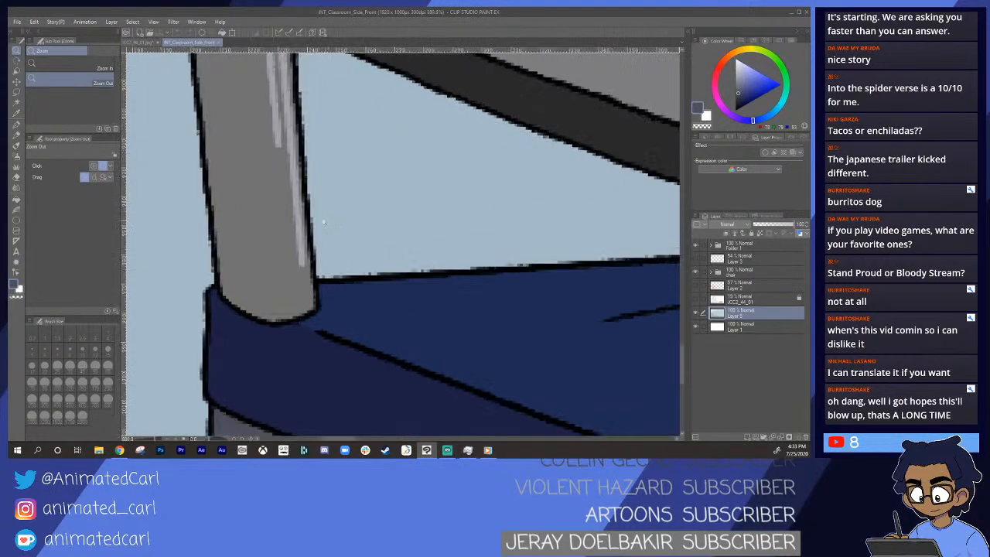
key("i")
left_click(303, 219)
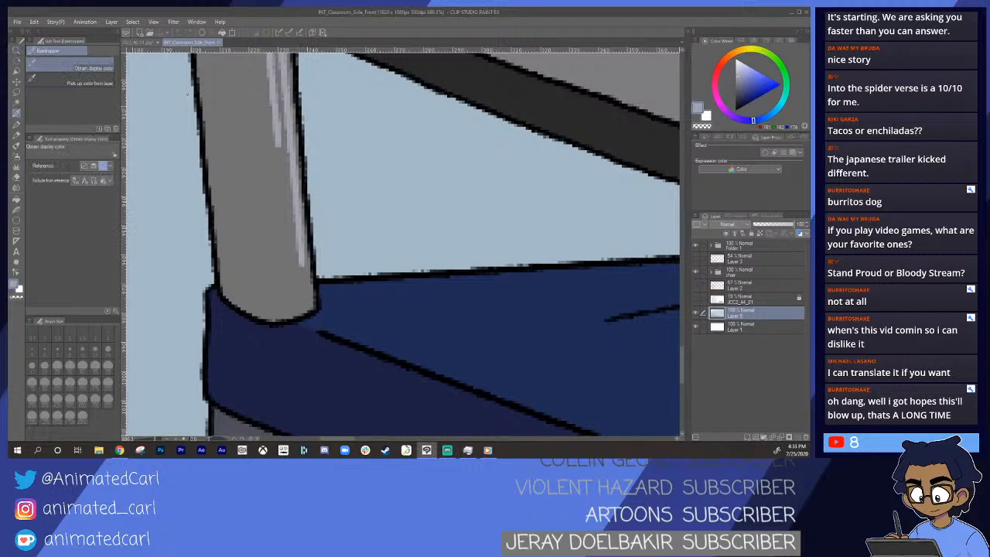
left_click(140, 43)
- Paint a thin light grey highlight down the support post's wider face beside the centre line and trim its edge with the eraser
key("alt+space")
left_click_drag(304, 155, 266, 202)
key("alt+space")
key("b")
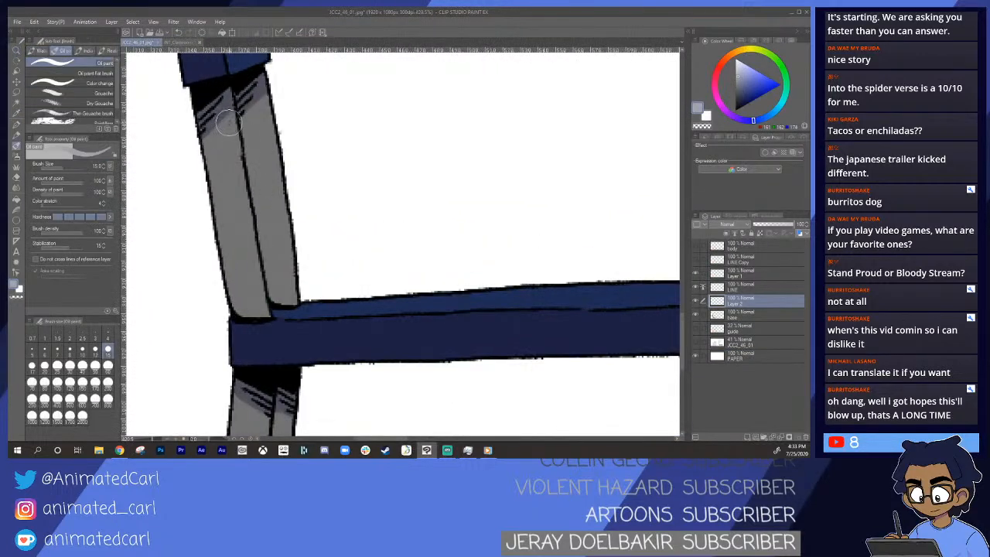
left_click_drag(231, 130, 263, 305)
key("ctrl+z")
left_click_drag(231, 122, 263, 298)
key("ctrl+z")
mouse_move(236, 142)
left_mouse_down()
mouse_move(263, 286)
mouse_move(275, 301)
left_mouse_up()
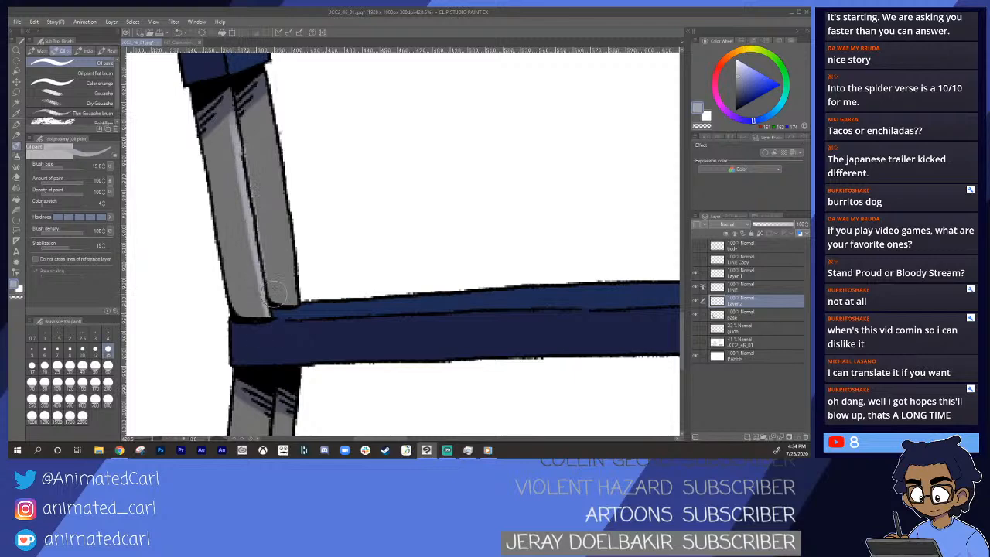
key("e")
scroll(274, 234, "up", 2)
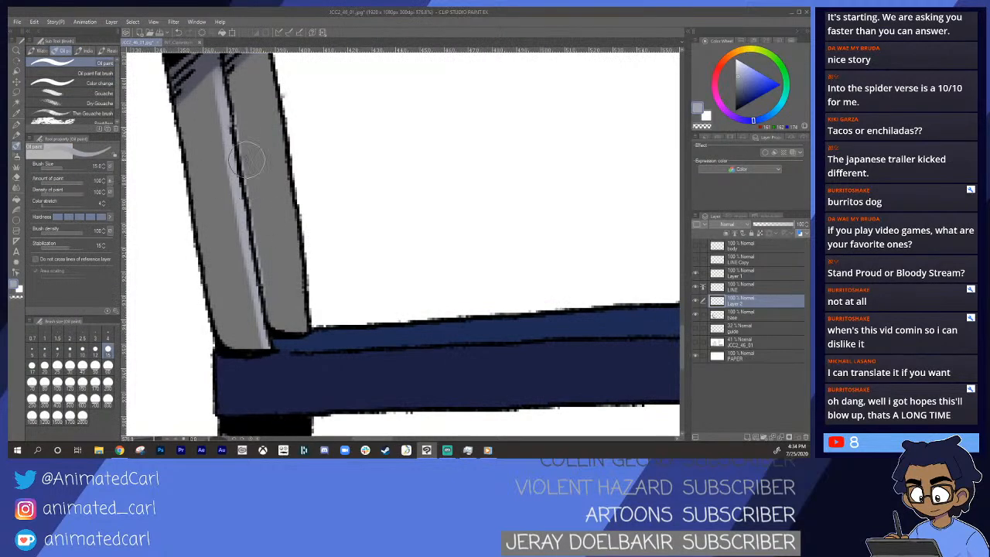
left_click_drag(235, 105, 269, 310)
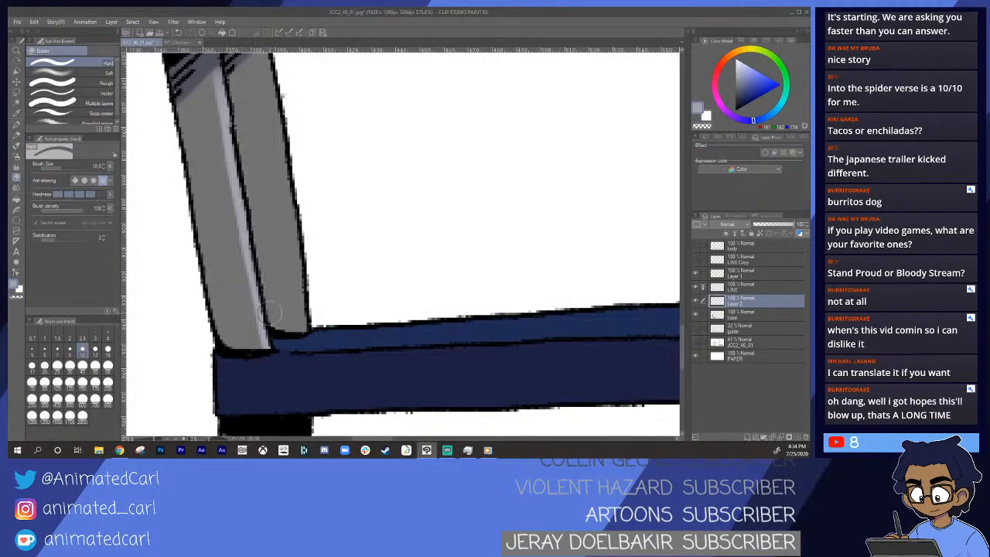
key("alt+space")
left_click(280, 251)
left_click_drag(280, 251, 286, 227)
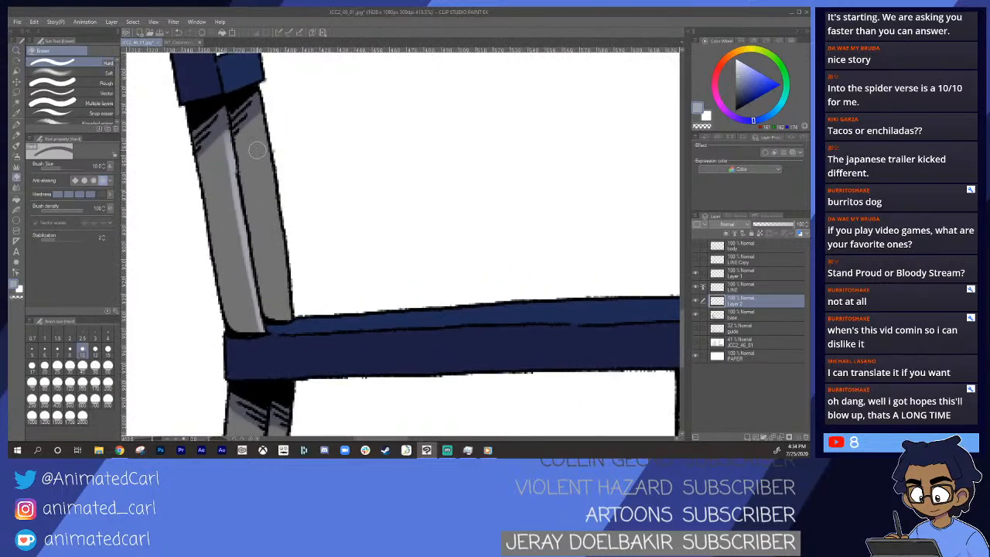
key("b")
left_click_drag(263, 116, 291, 296)
key("ctrl+z")
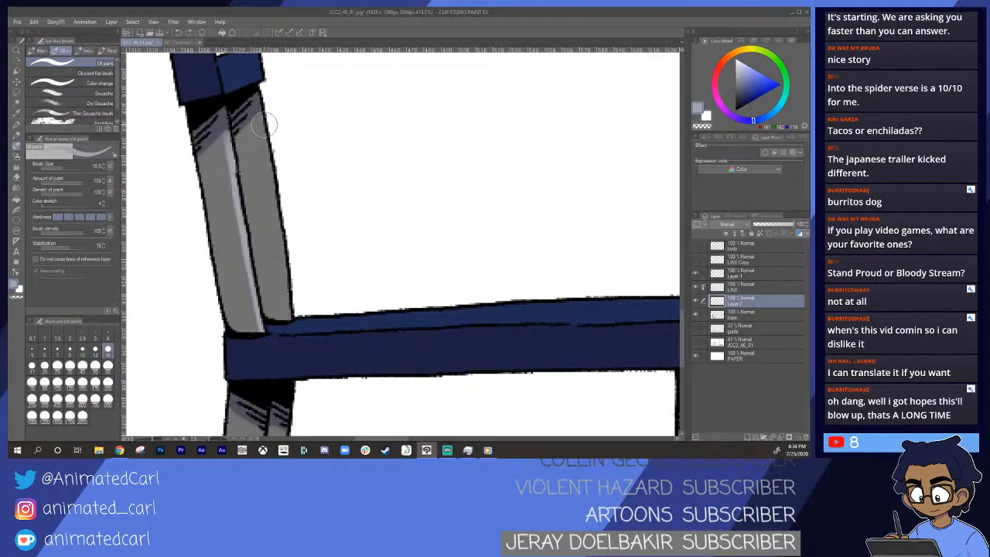
left_click(47, 260)
left_click_drag(260, 126, 284, 249)
key("ctrl+z")
mouse_move(261, 118)
left_mouse_down()
mouse_move(302, 317)
mouse_move(291, 280)
left_mouse_up()
left_click(353, 185, "alt")
left_click(347, 213, "alt")
left_click(335, 244, "alt")
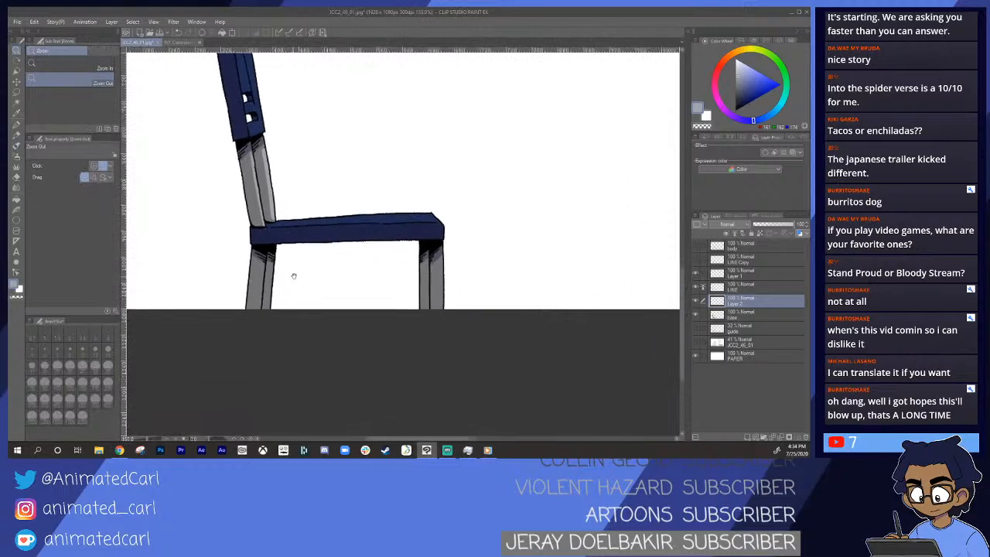
key("ctrl+z")
- Reduce the Oil paint brush to size 6 and paint a thin highlight down the outer edge of the support post's seat-side face
mouse_move(276, 156)
left_mouse_down()
mouse_move(301, 154)
mouse_move(287, 232)
left_mouse_up()
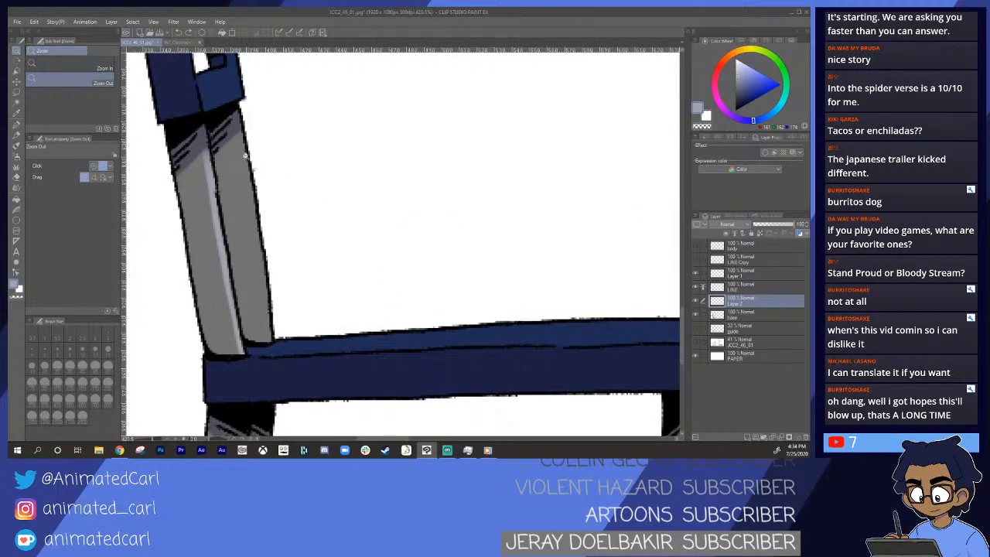
left_click(35, 261)
key("bracketleft")
key("bracketleft")
key("bracketleft")
key("bracketleft")
key("bracketleft")
mouse_move(237, 133)
left_mouse_down()
mouse_move(260, 218)
mouse_move(269, 326)
left_mouse_up()
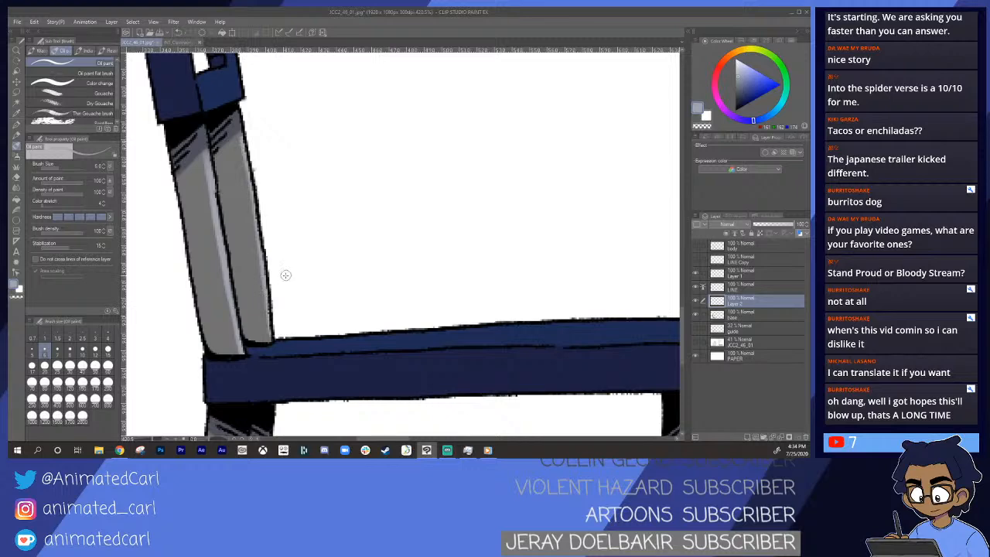
key("e")
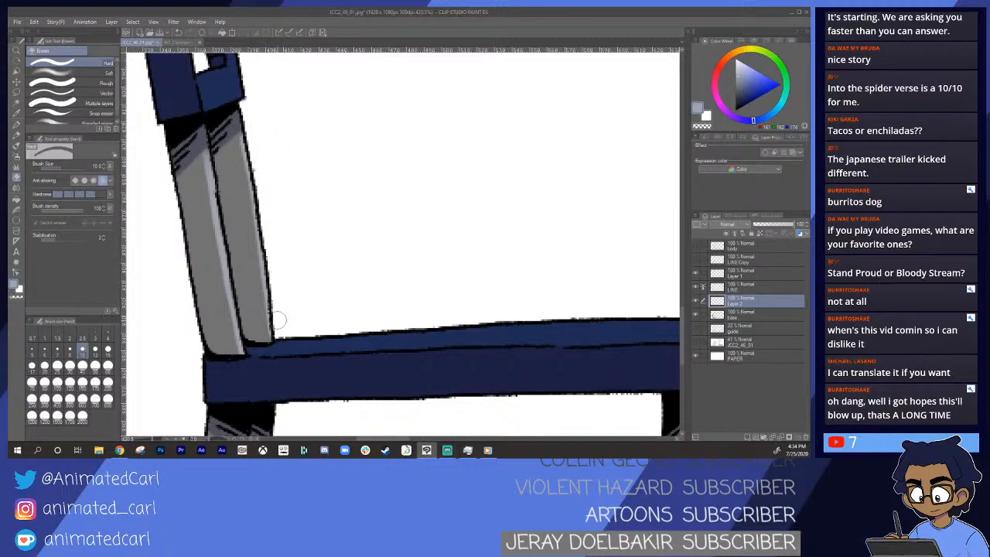
- Examine the shading on the front and rear legs, then review the whole chair
key("alt+space")
left_click_drag(311, 256, 298, 258)
left_click_drag(385, 259, 333, 213)
left_click_drag(418, 287, 430, 241)
left_click_drag(396, 278, 391, 243)
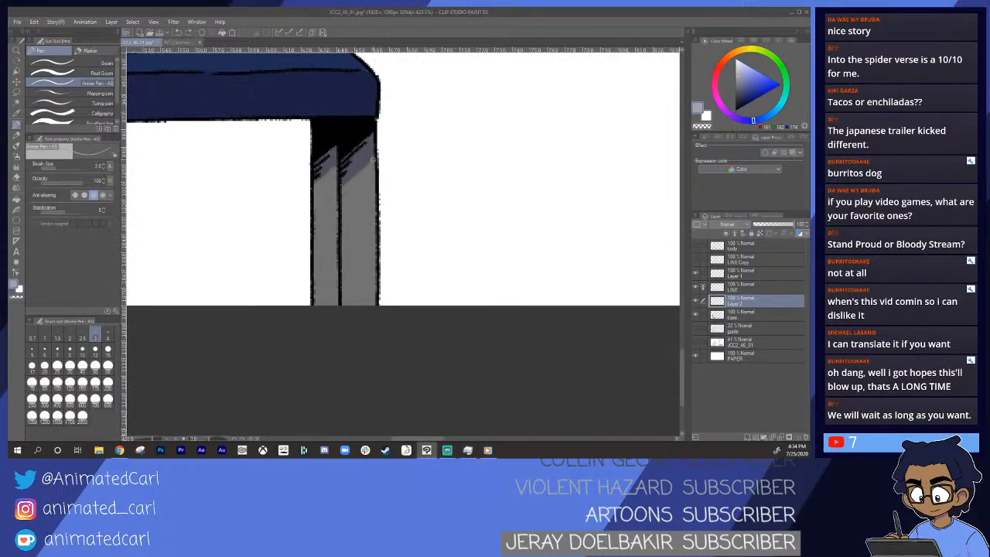
left_click_drag(288, 275, 460, 256)
left_click_drag(272, 223, 364, 205)
left_click_drag(272, 204, 313, 224)
left_click_drag(223, 247, 280, 264)
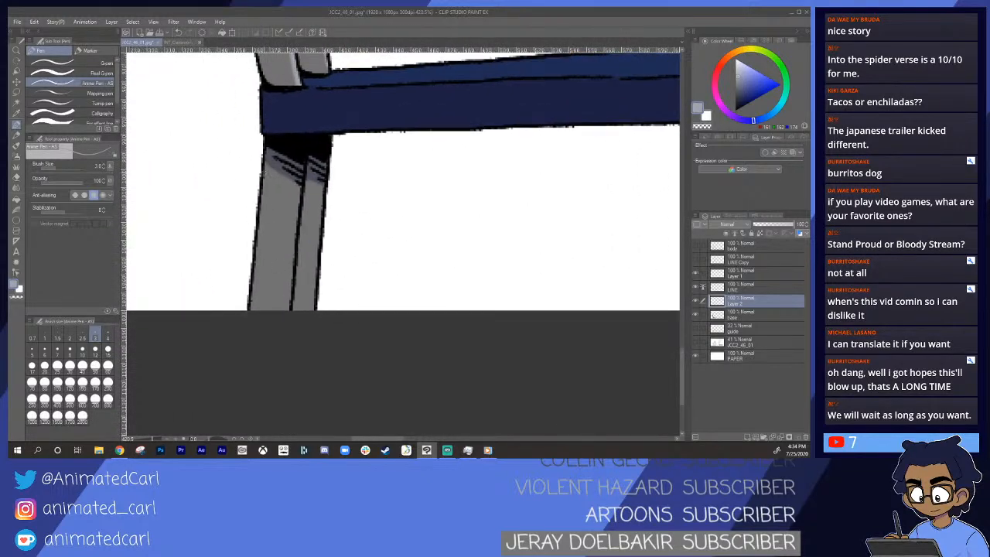
left_click_drag(362, 241, 392, 227)
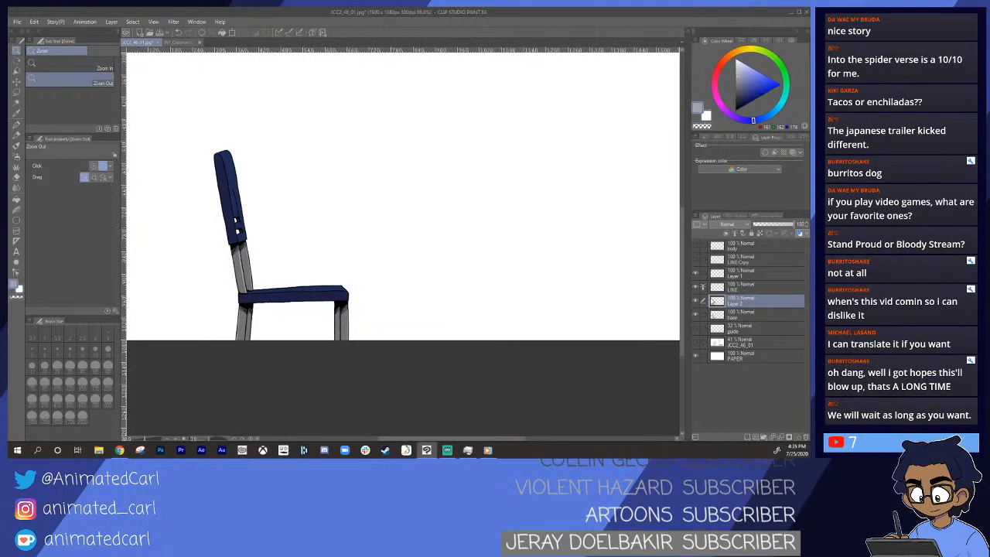
- Group the chair's LINE, Layer 2 and base layers into a new folder and collapse it
left_click(708, 289)
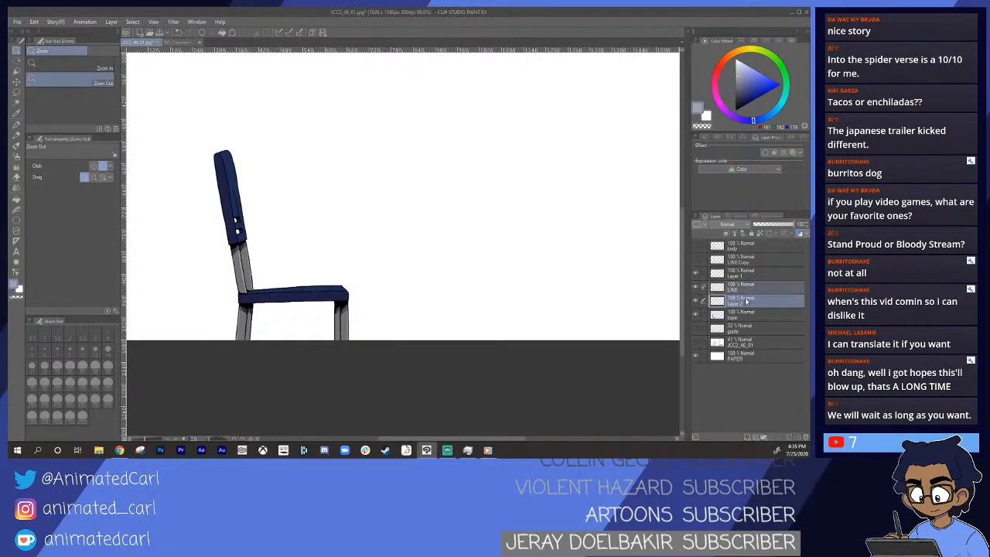
left_click(762, 311, "shift")
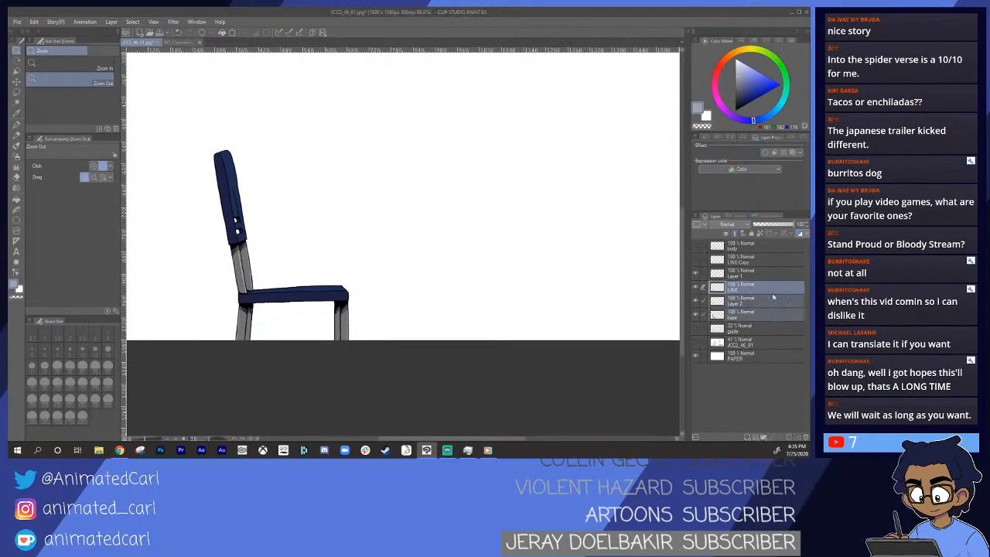
right_click(764, 292)
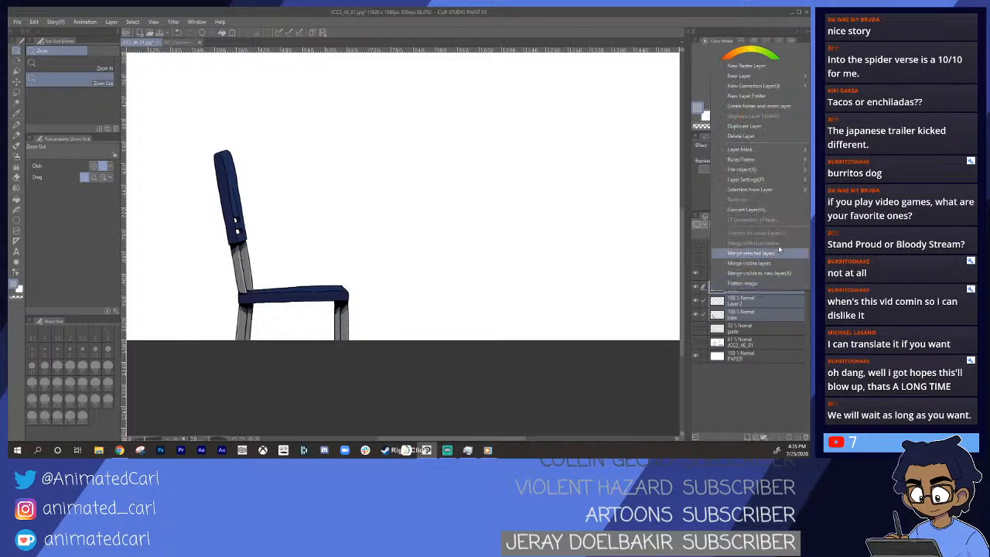
left_click(778, 109)
left_click(710, 287)
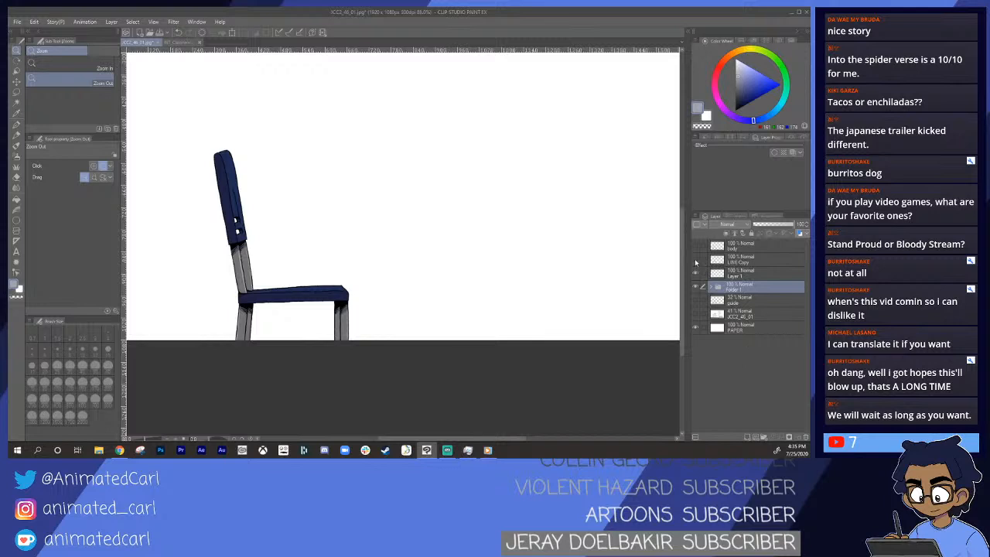
- Show and select the LINE Copy layer with the desk-arm line art, and hide Layer 1 and the chair folder
left_click(696, 261)
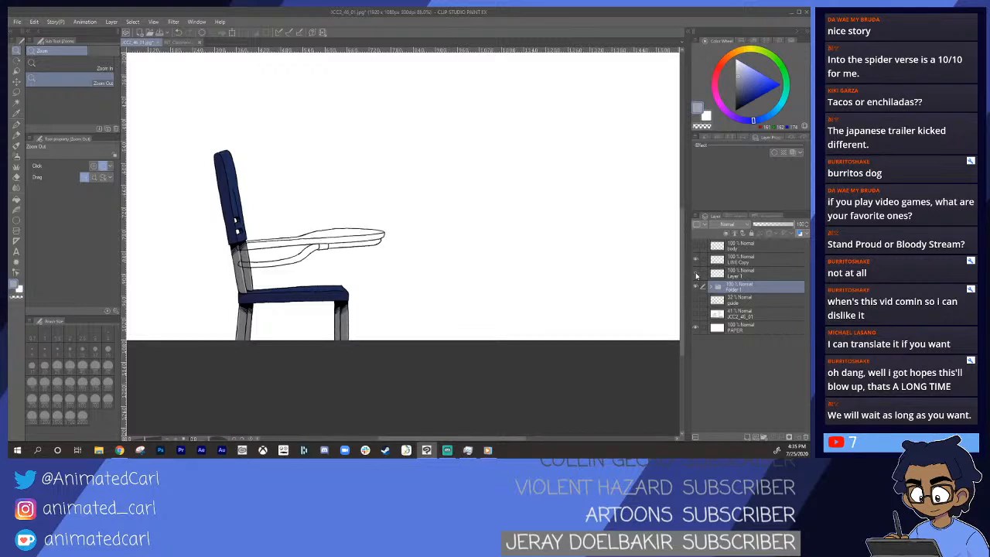
left_click(748, 265)
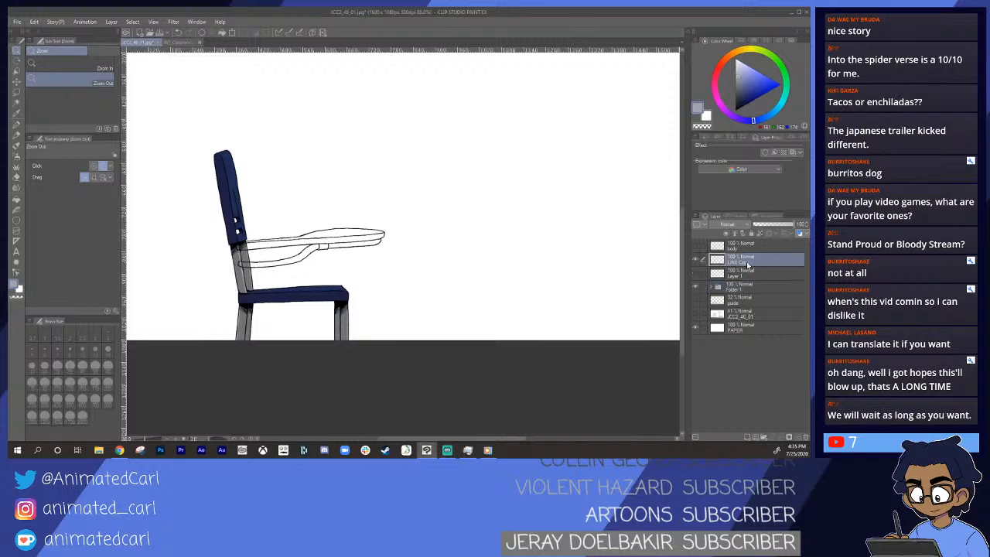
left_click_drag(255, 255, 289, 254)
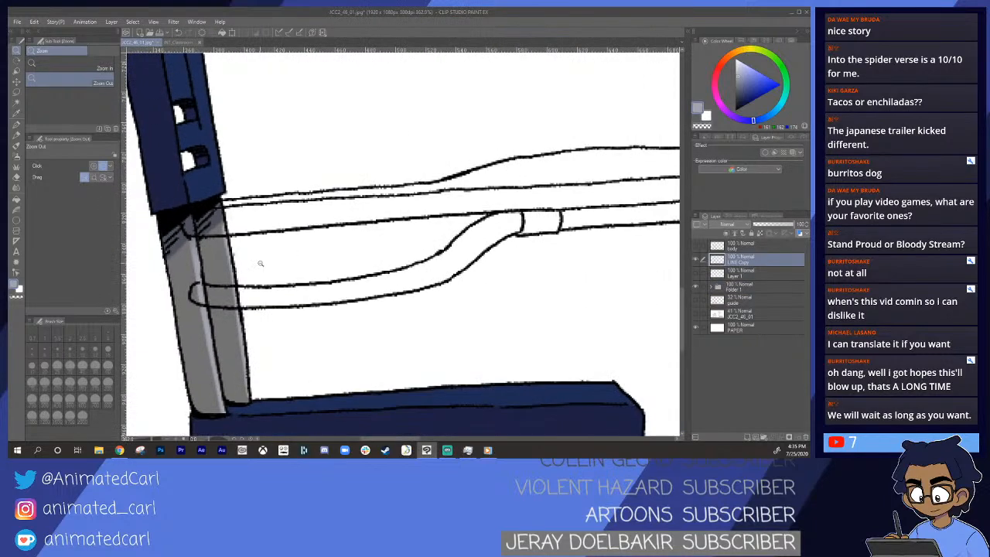
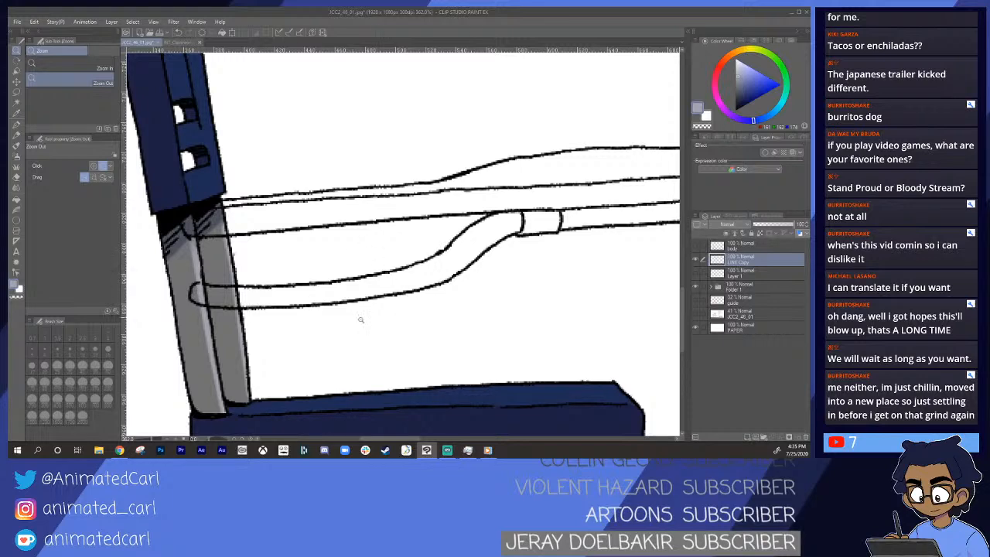
left_click(694, 288)
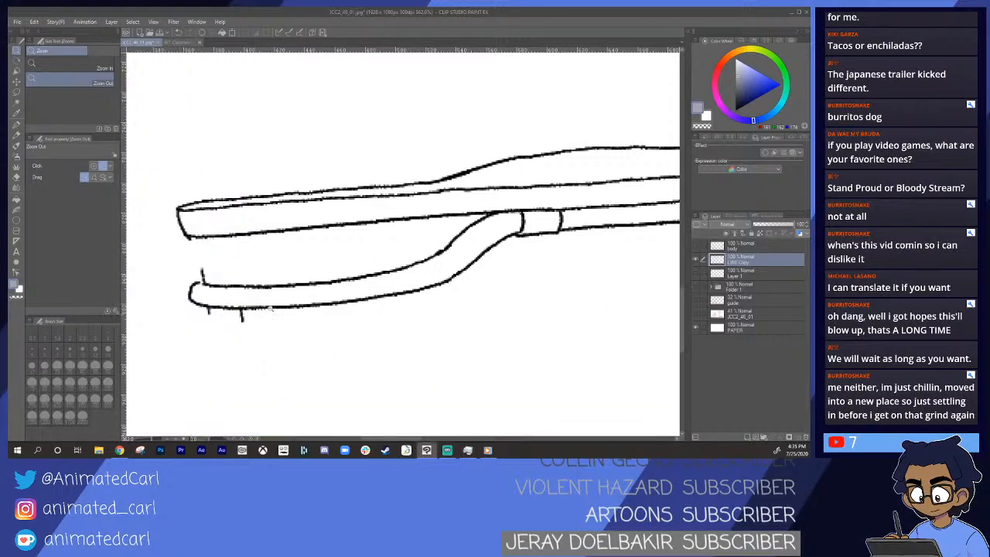
- Erase the stray line ends around the back ends of the desktop and its curved support arm
scroll(207, 276, "up", 3)
key("e")
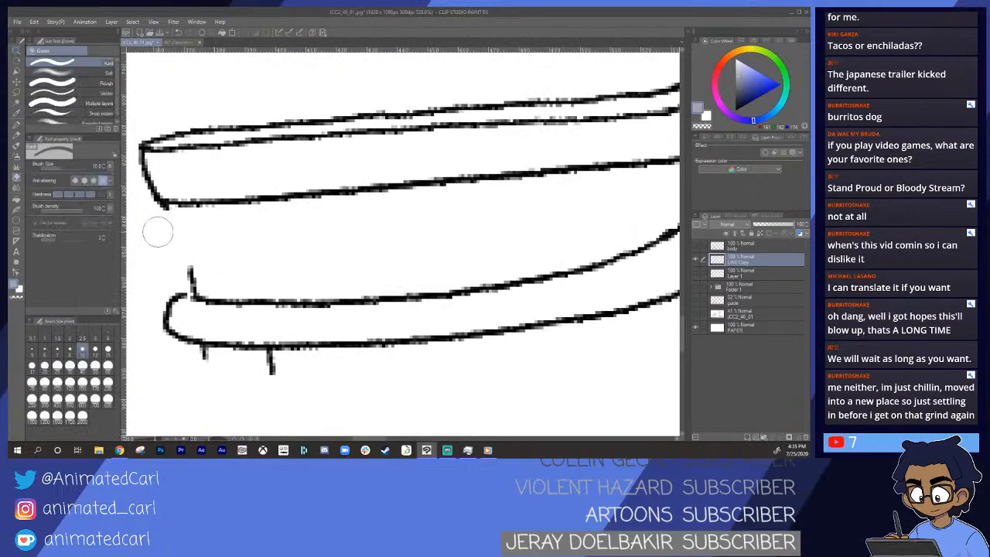
left_click_drag(178, 221, 199, 287)
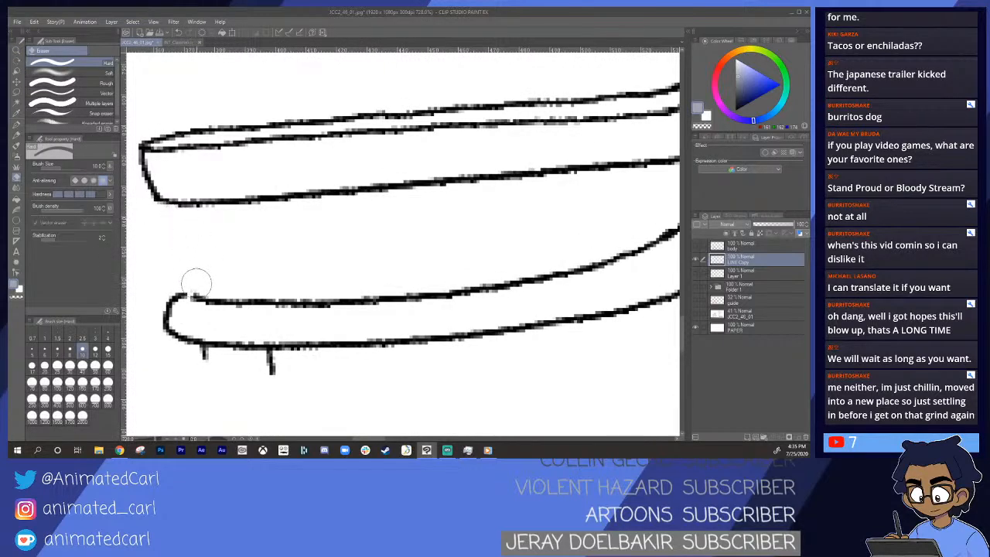
left_click_drag(197, 353, 201, 356)
left_click_drag(266, 357, 278, 364)
scroll(294, 357, "down", 6)
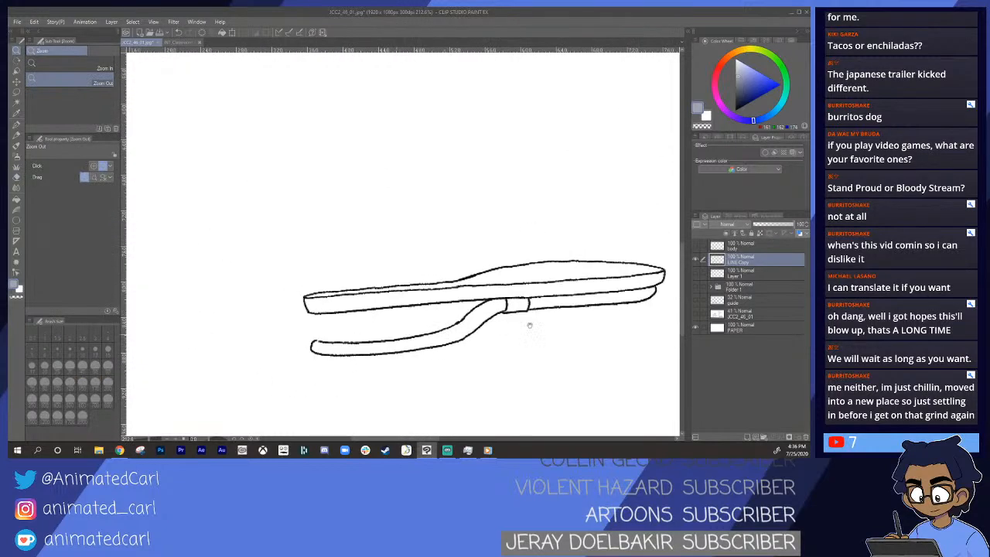
- Trim the thick spot on the upper line of the support arm's bend with the eraser
scroll(365, 289, "up", 5)
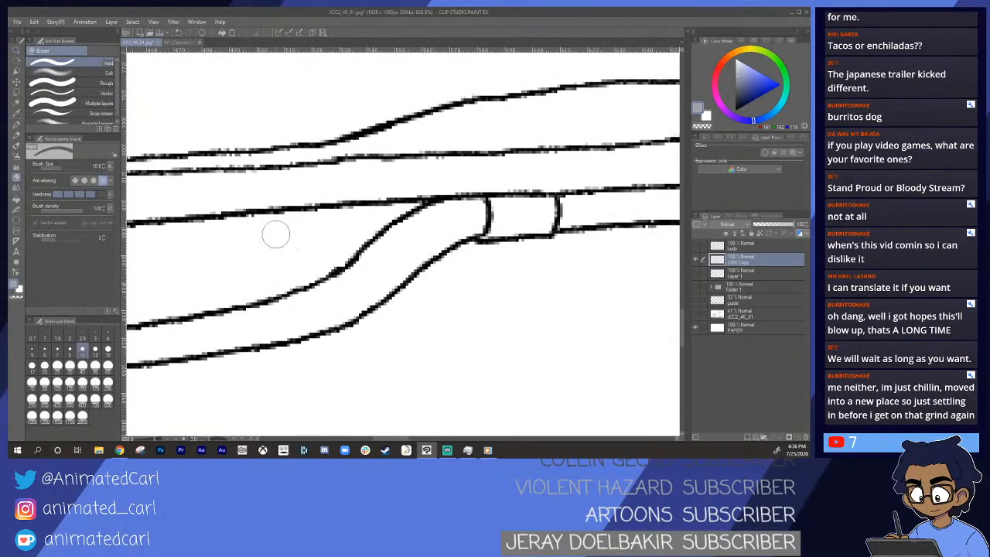
mouse_move(324, 259)
left_mouse_down()
mouse_move(331, 266)
mouse_move(338, 256)
left_mouse_up()
scroll(406, 239, "down", 8)
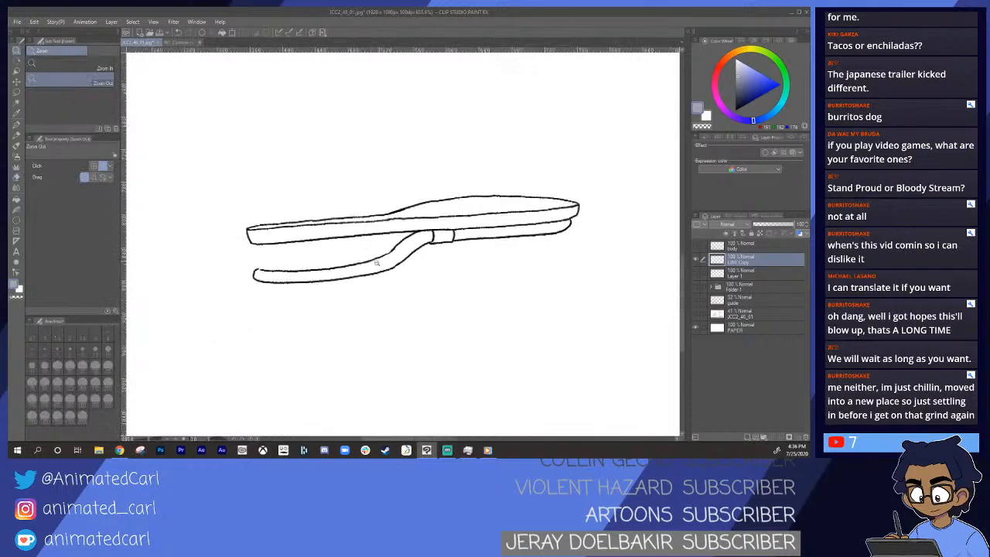
mouse_move(420, 267)
left_mouse_down()
mouse_move(366, 267)
mouse_move(383, 264)
left_mouse_up()
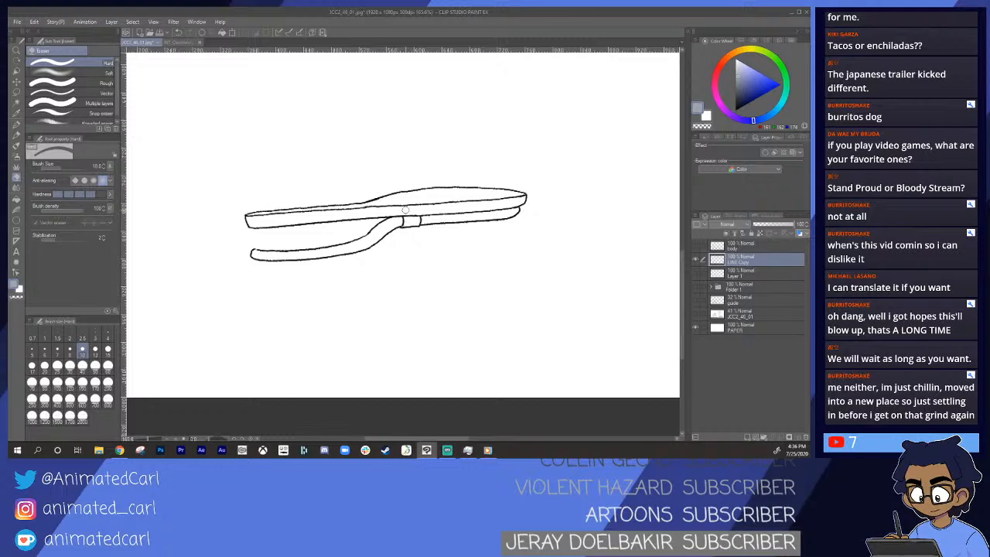
mouse_move(405, 210)
left_mouse_down()
mouse_move(403, 256)
mouse_move(431, 275)
mouse_move(422, 273)
left_mouse_up()
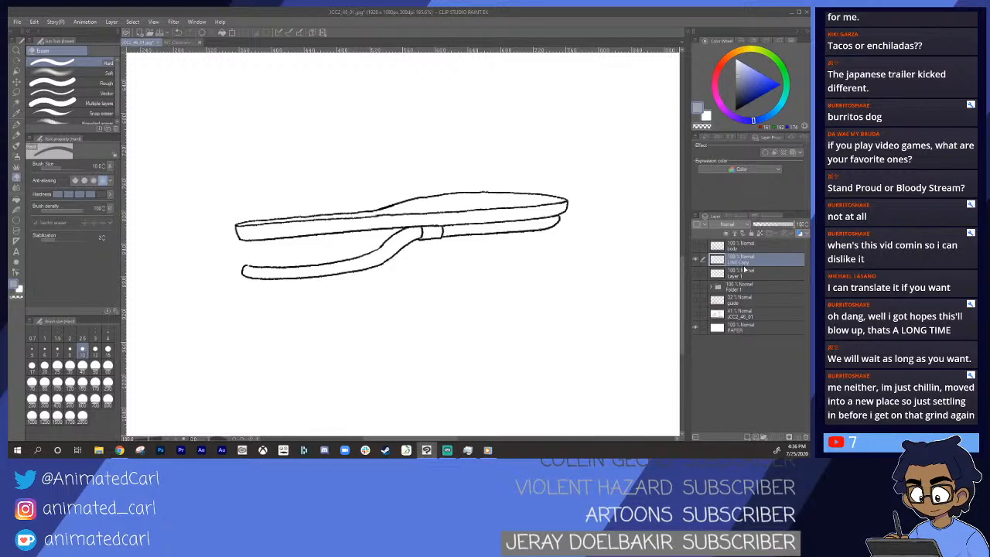
- Put LINE Copy into a new folder, make Layer 1 visible and move it into that folder beneath the line art
right_click(747, 263)
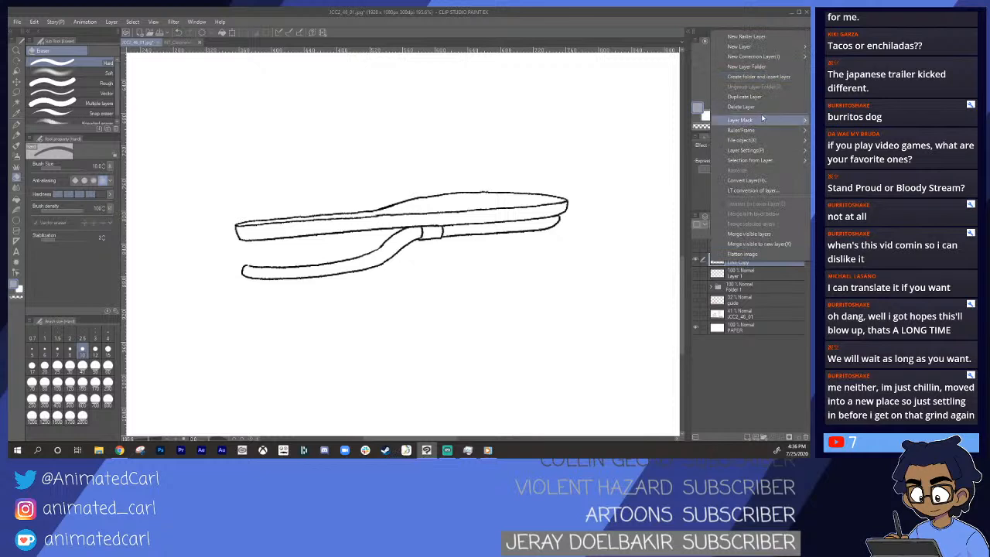
left_click(775, 78)
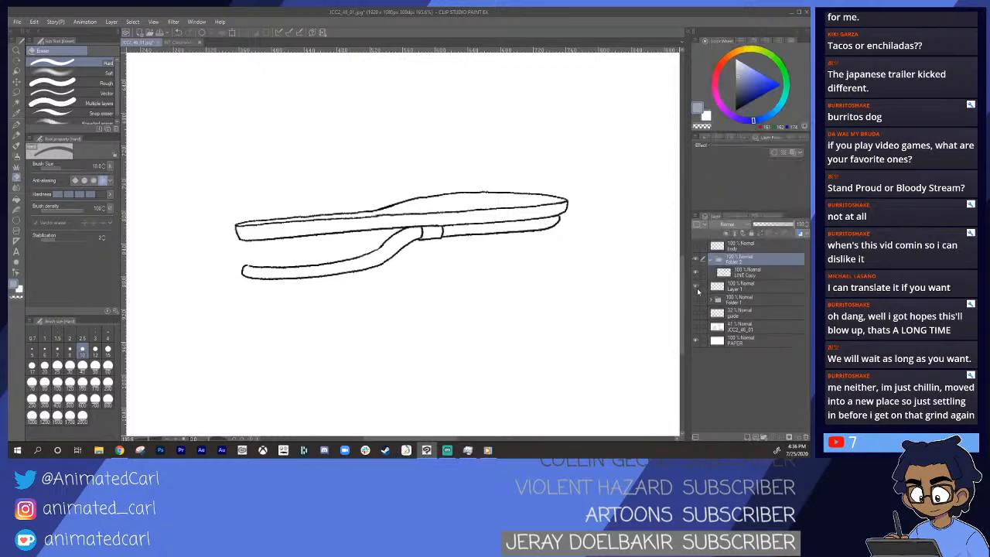
left_click(731, 289)
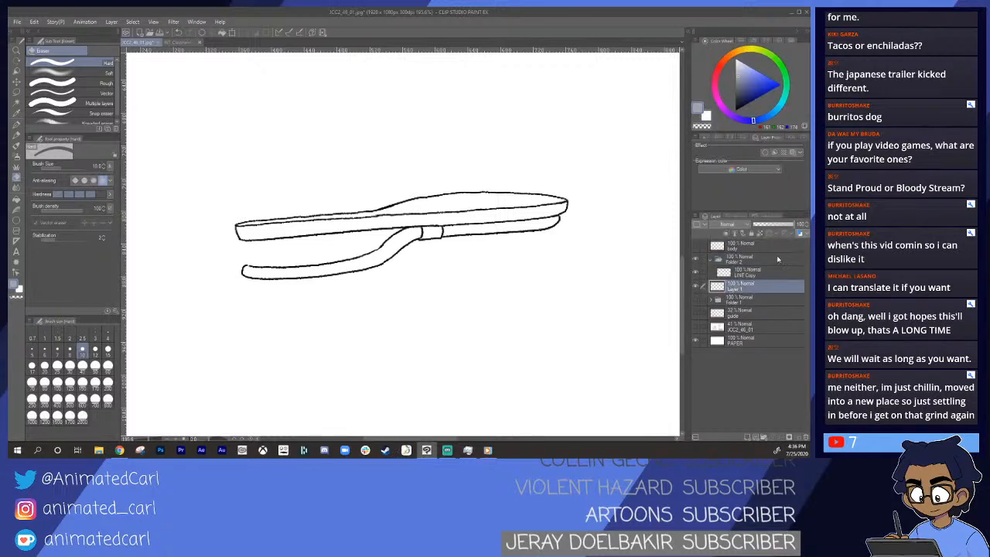
mouse_move(749, 288)
left_mouse_down()
mouse_move(744, 277)
mouse_move(749, 282)
left_mouse_up()
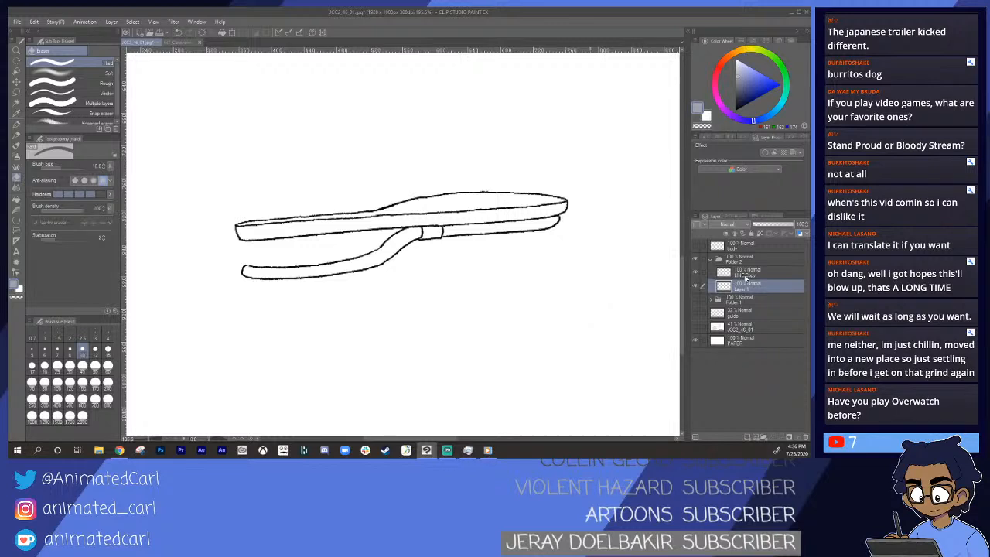
- Switch the reference layer setting from the chair's LINE layer to LINE Copy and select Layer 1 for colouring
left_click(745, 276)
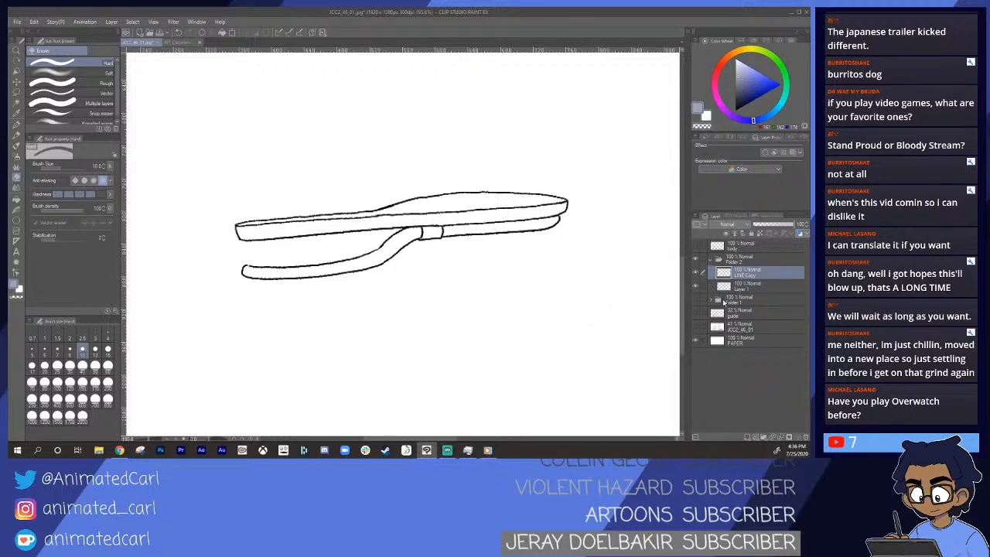
left_click(711, 300)
left_click(743, 317)
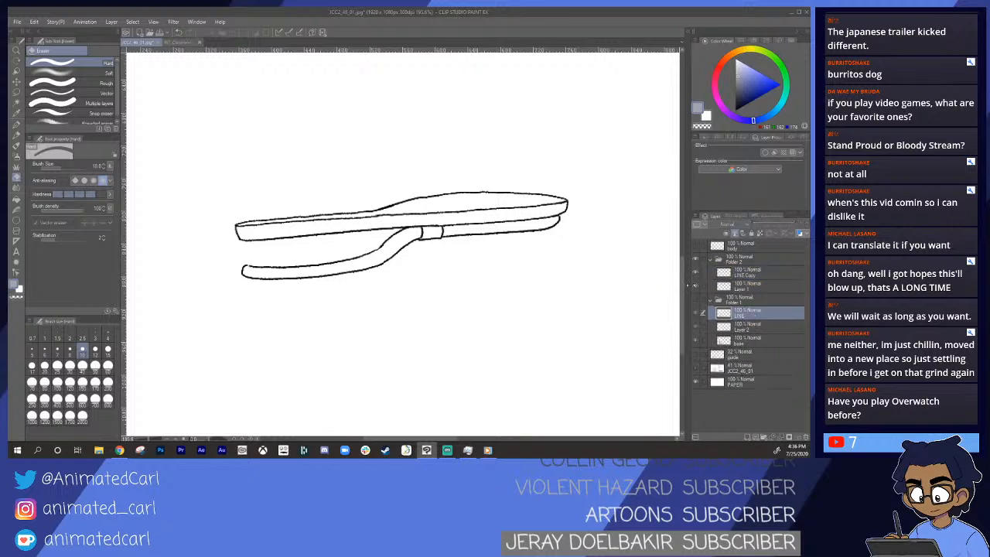
left_click(719, 302)
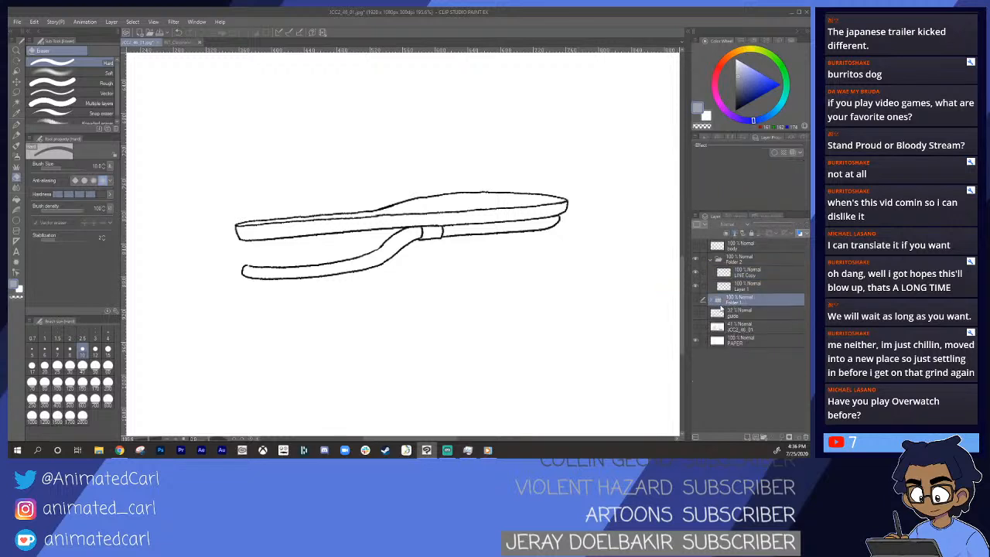
left_click(743, 274)
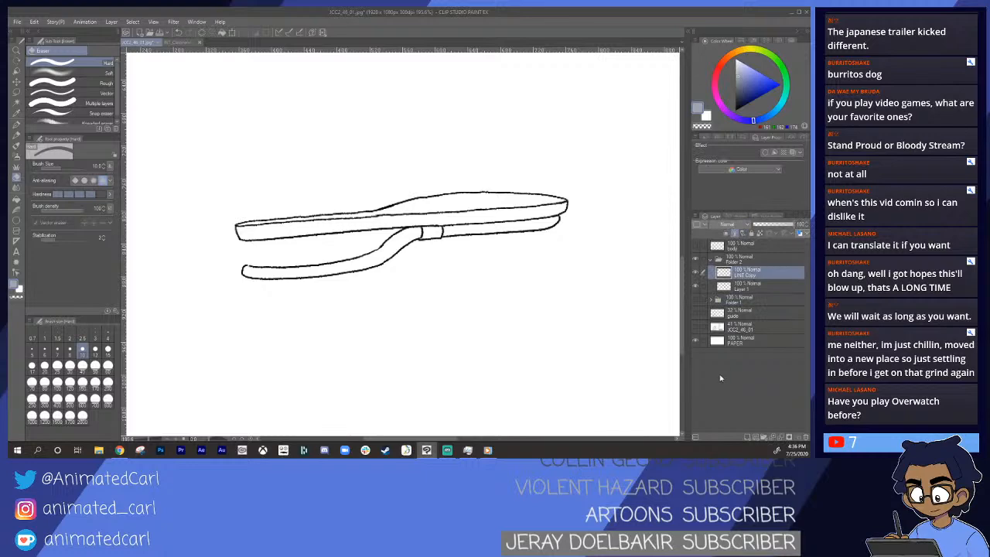
left_click(741, 287)
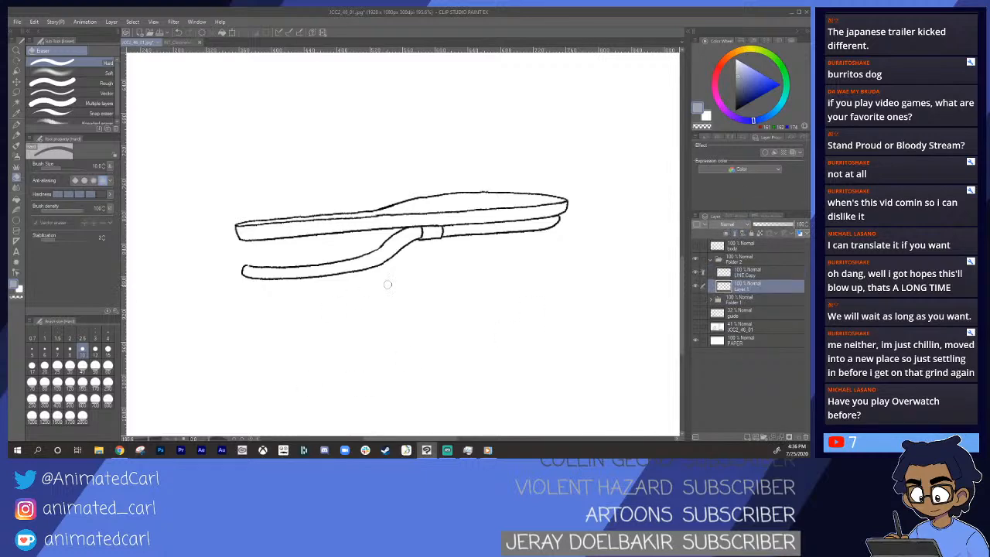
- Sample the mid grey of the desktop surface in the INT_Classroom_Side_Front reference drawing
key("/")
left_click_drag(426, 274, 430, 277)
left_click(182, 43)
left_click_drag(352, 286, 316, 285)
left_click_drag(499, 212, 407, 245)
left_click_drag(483, 246, 450, 244)
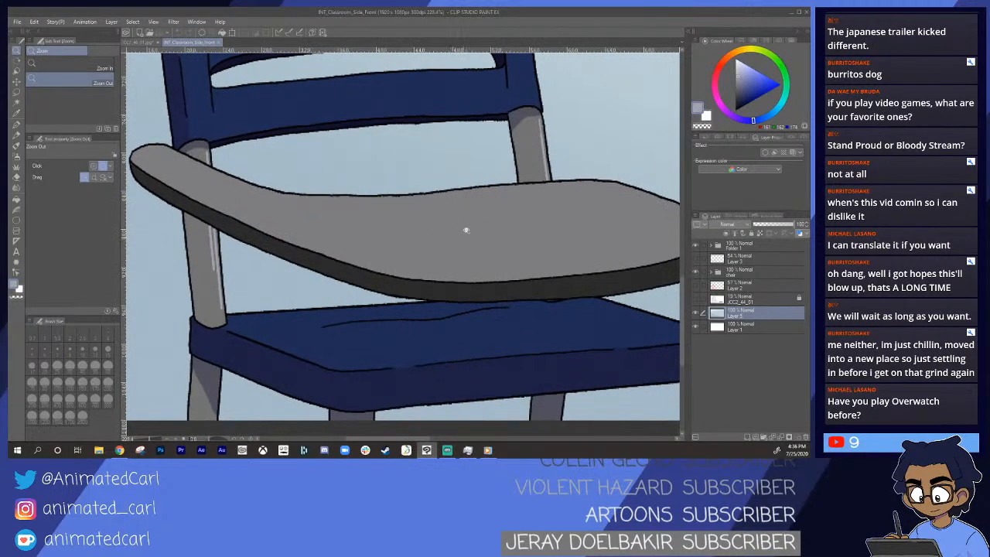
left_click(465, 236, "alt")
- Return to the shot 46 drawing and fill the desktop's upper surface with the sampled mid grey
left_click(141, 43)
key("alt+space")
mouse_move(458, 195)
left_mouse_down()
mouse_move(502, 223)
mouse_move(442, 235)
left_mouse_up()
key("g")
left_click(500, 214)
key("alt+space")
key("space")
left_click_drag(533, 237, 505, 248)
key("alt+space")
left_click_drag(512, 241, 523, 239)
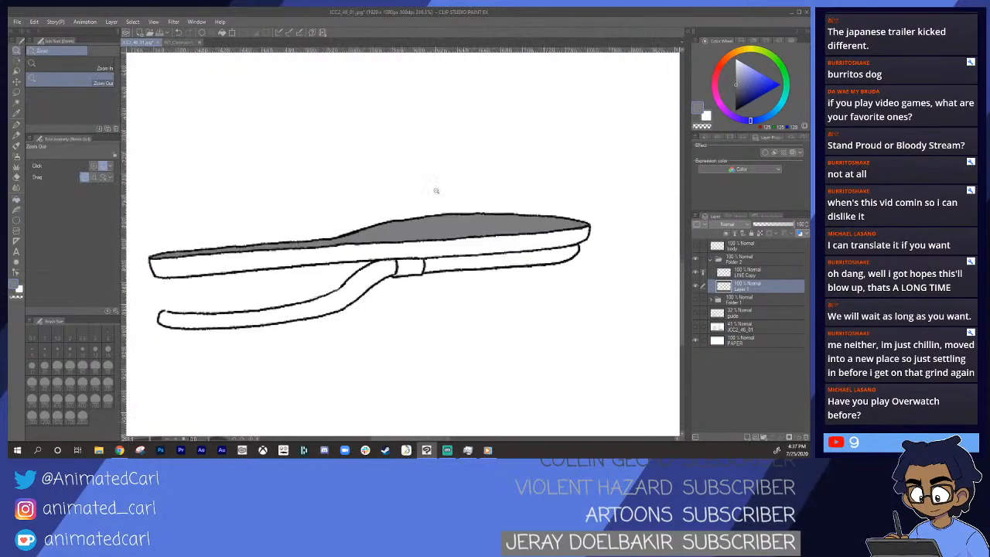
- Sample the dark grey of the reference desktop's edge and fill the shot 46 desktop's side edge with it
left_click(169, 44)
left_click(408, 289)
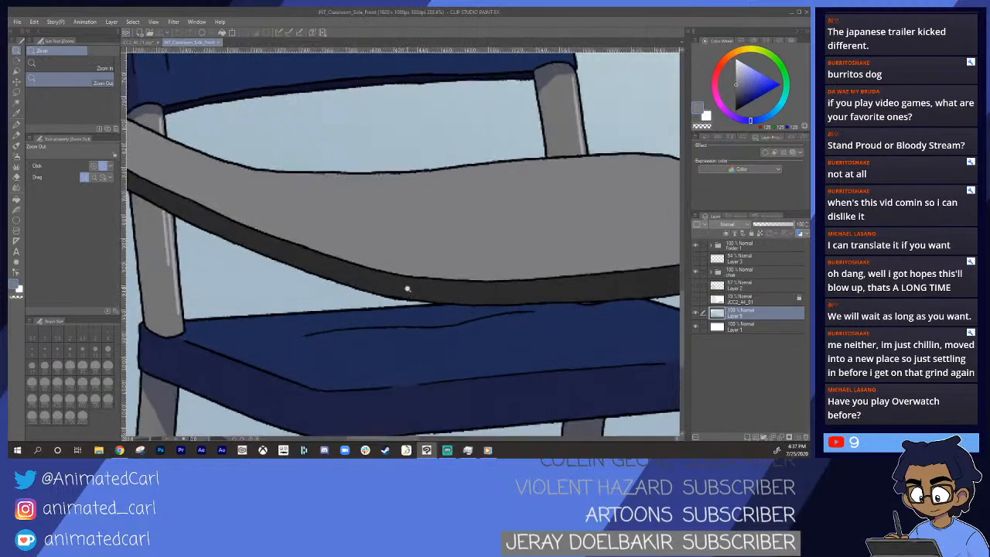
left_click(410, 288, "alt")
left_click(140, 44)
key("alt+space")
left_click(449, 216)
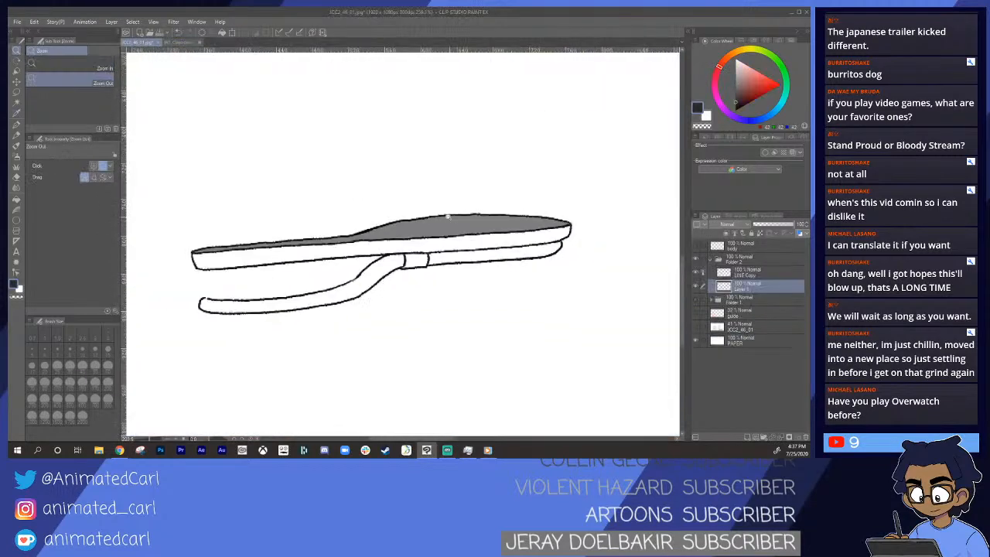
key("g")
left_click(451, 236)
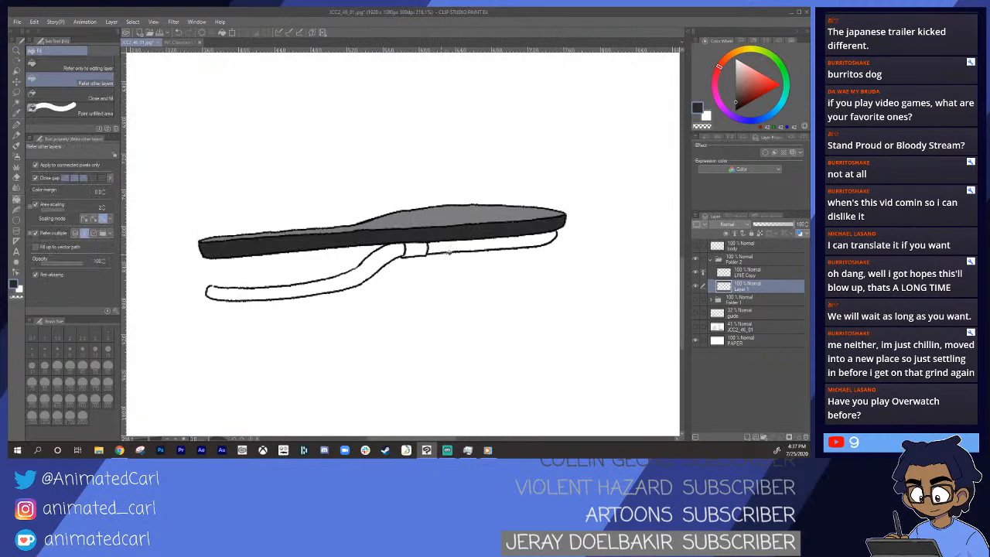
- Sample the grey of the reference chair's support post beneath the desktop
key("ctrl+space")
left_click(446, 253)
left_click(183, 43)
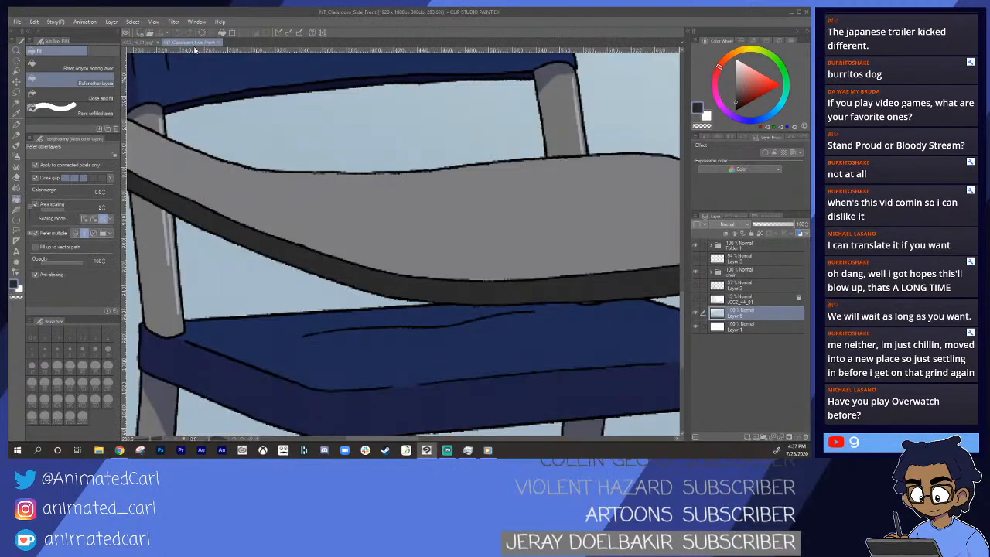
key("ctrl+space")
left_click(309, 286)
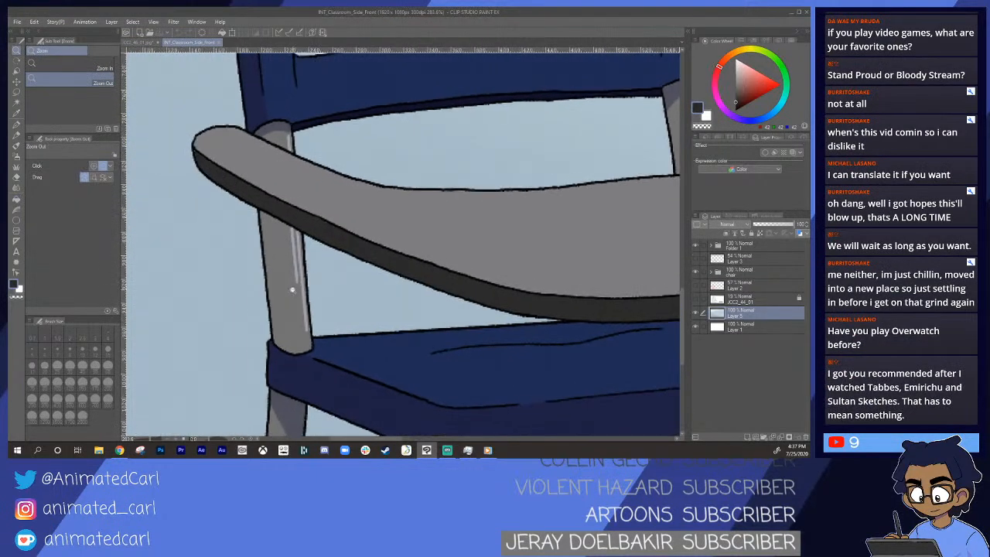
left_click(300, 271, "alt")
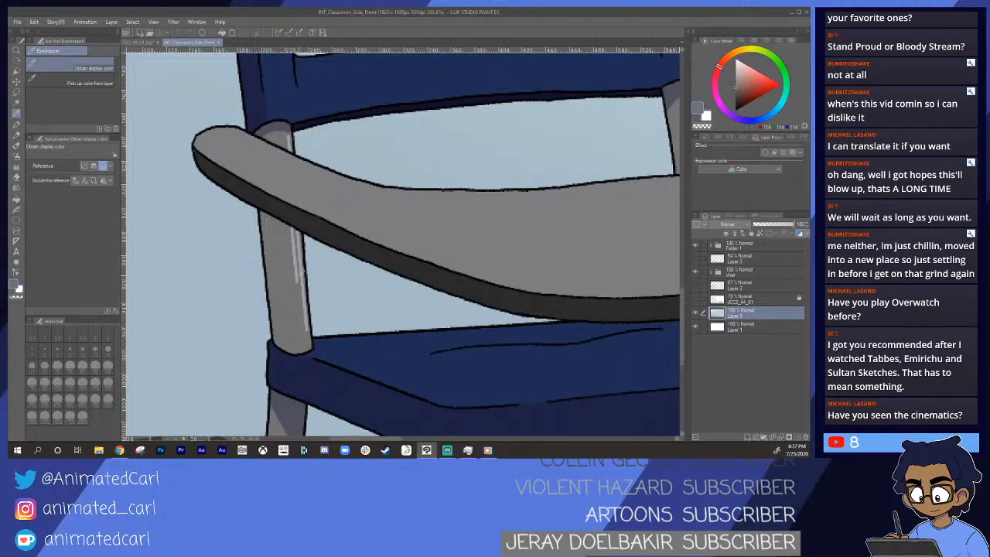
- Fill the curved support arm and the straight section under the desktop with the sampled post grey in the shot 46 drawing
left_click(140, 42)
key("alt+space")
left_click_drag(407, 233, 400, 236)
key("alt+space")
left_click_drag(332, 272, 352, 272)
key("space")
mouse_move(189, 280)
left_mouse_down()
mouse_move(277, 286)
mouse_move(368, 267)
left_mouse_up()
key("alt+space")
key("alt+space")
left_click_drag(448, 261, 468, 267)
key("space")
left_click_drag(533, 280, 474, 241)
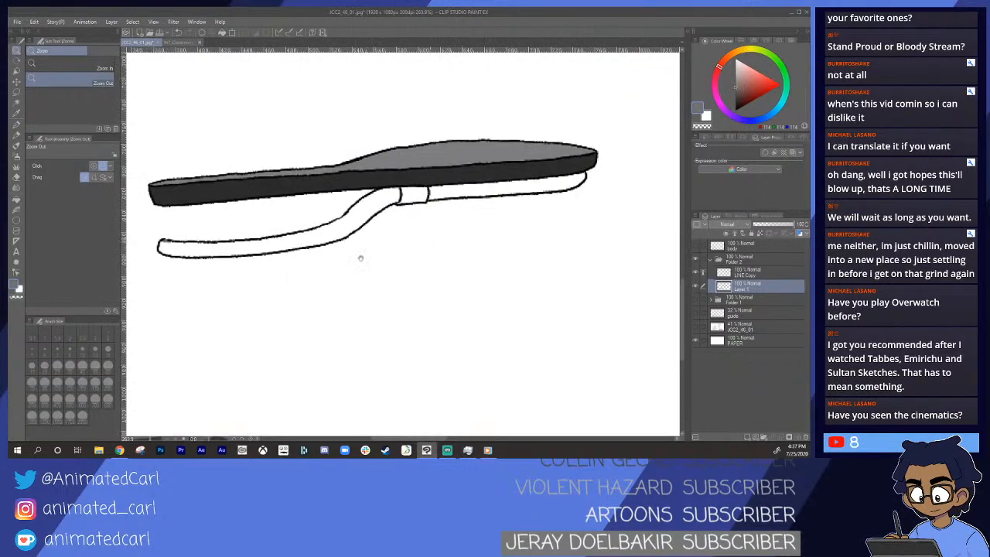
key("space")
left_click_drag(352, 244, 360, 267)
left_click(351, 246)
left_click(455, 219)
- Mix a muted grey-blue and fill the small bracket between the curved arm and the straight support with it
key("ctrl+space")
left_click_drag(427, 241, 427, 268)
key("space")
key("alt+space")
left_click_drag(740, 85, 736, 91)
left_click(754, 121)
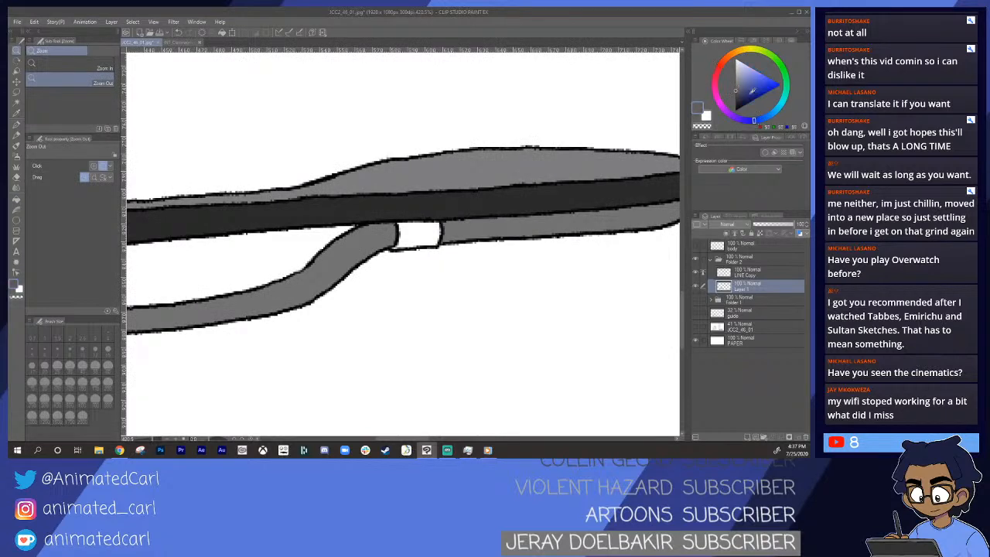
left_click(743, 90)
left_click_drag(468, 255, 436, 279)
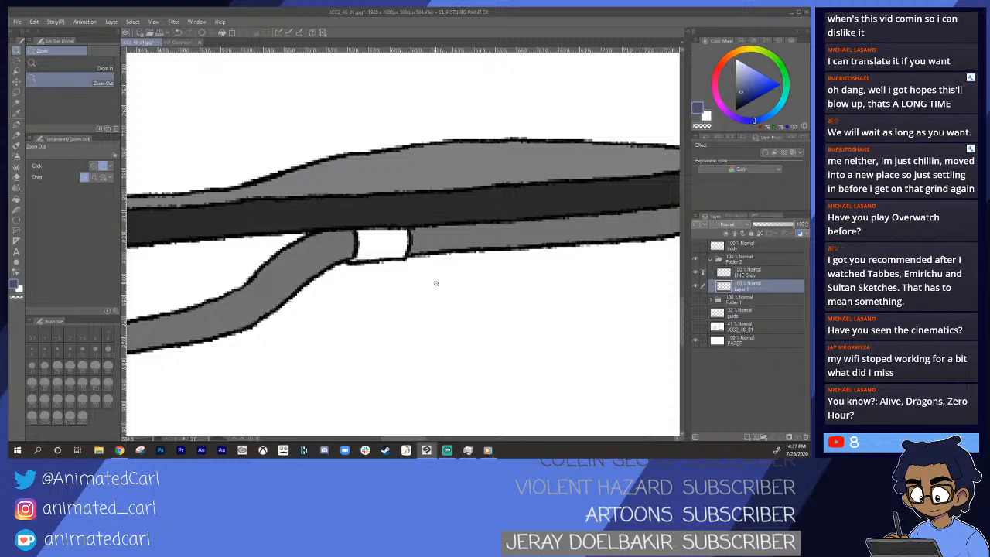
left_click(377, 251)
key("g")
left_click(385, 243)
- Examine the filled bracket and the surrounding support arm under the desktop up close and from further out
key("/")
mouse_move(364, 259)
left_mouse_down()
mouse_move(390, 259)
mouse_move(348, 263)
left_mouse_up()
key("p")
key("/")
mouse_move(431, 252)
left_mouse_down()
mouse_move(380, 259)
mouse_move(396, 261)
left_mouse_up()
key("p")
key("/")
left_click_drag(455, 272, 427, 280)
key("p")
key("/")
left_click_drag(427, 280, 451, 279)
key("p")
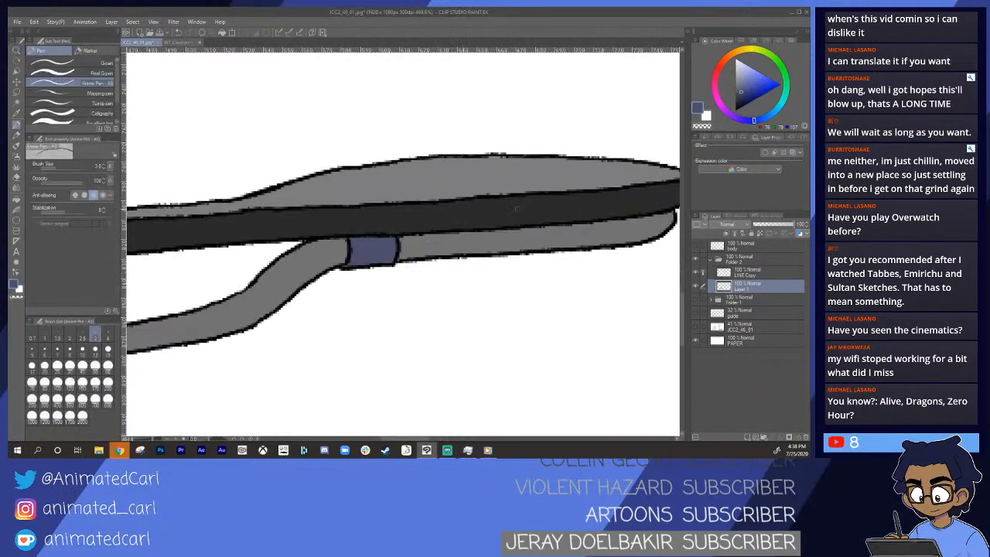
key("/")
mouse_move(327, 283)
left_mouse_down()
mouse_move(327, 294)
mouse_move(340, 286)
left_mouse_up()
key("p")
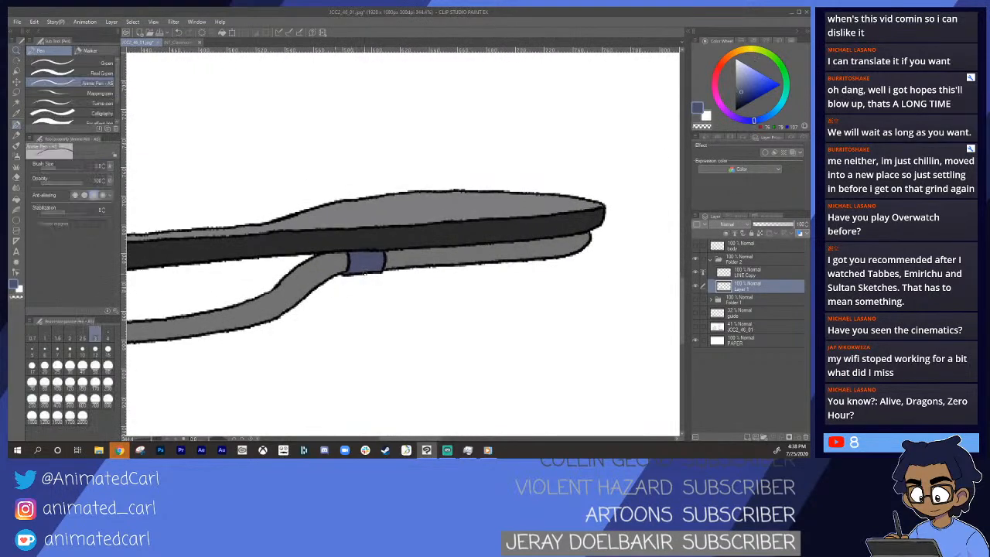
key("/")
left_click_drag(364, 245, 383, 242)
key("p")
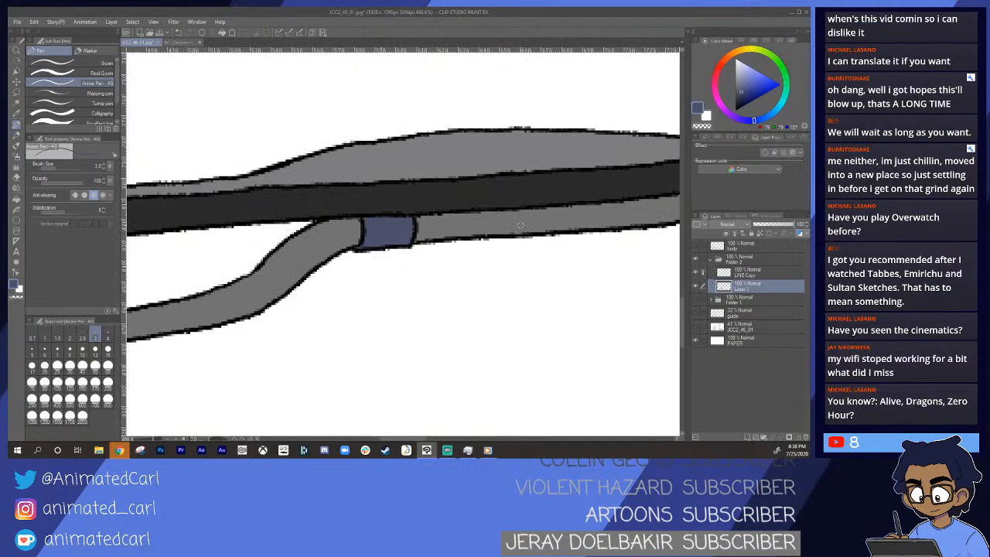
- Sample the support's grey, shift it to a muted blue and paint a shadow under the desktop along the straight support using Oil paint
left_click(524, 222, "alt")
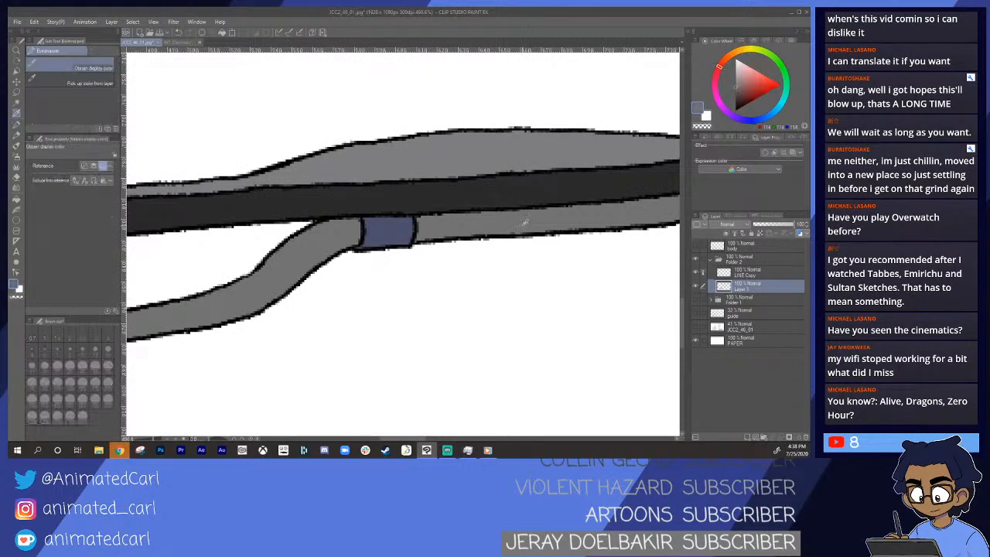
left_click(756, 119)
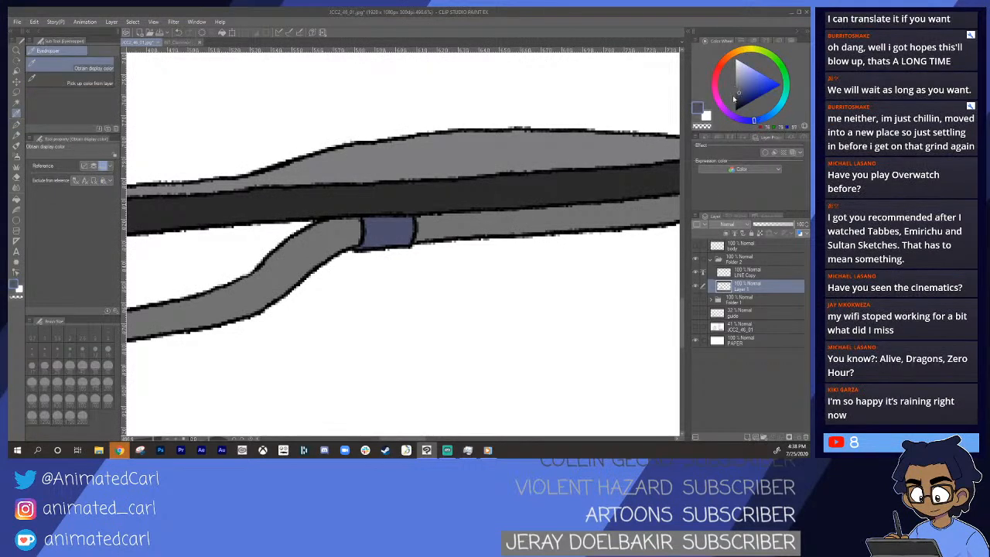
key("b")
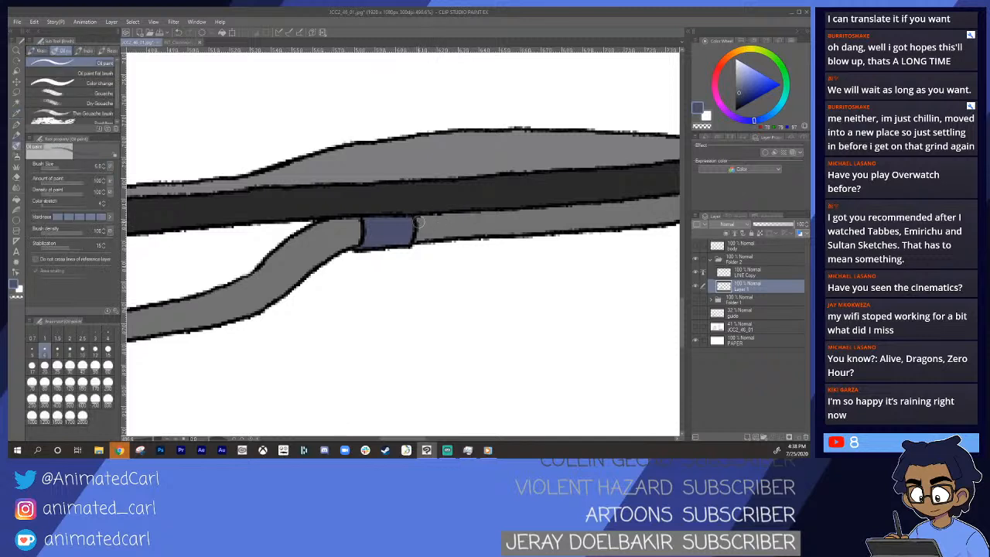
left_click_drag(424, 222, 534, 216)
mouse_move(427, 221)
left_mouse_down()
mouse_move(512, 217)
mouse_move(377, 225)
left_mouse_up()
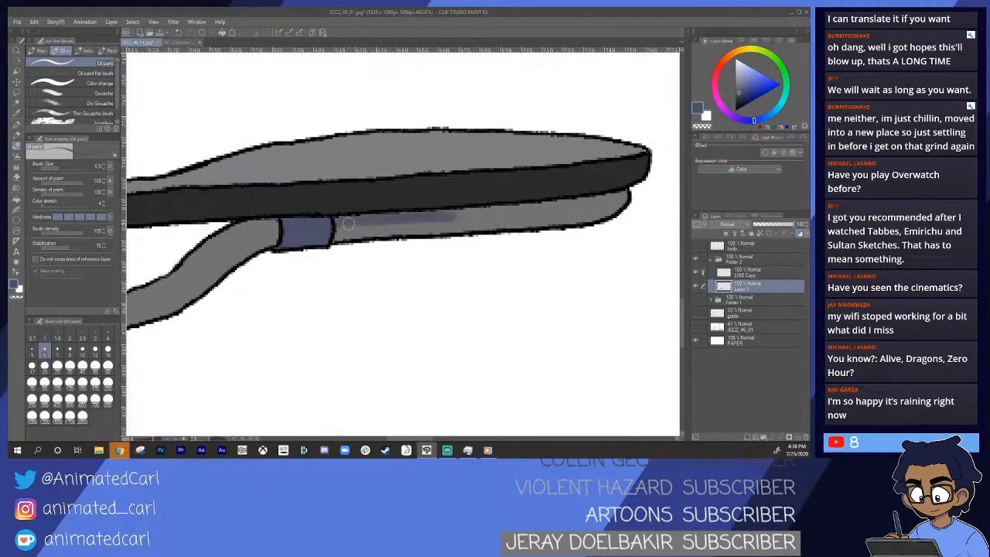
left_click_drag(338, 226, 441, 217)
left_click_drag(369, 221, 486, 216)
left_click_drag(421, 215, 531, 208)
left_click_drag(441, 216, 567, 202)
left_click_drag(494, 212, 603, 199)
left_click_drag(493, 213, 588, 201)
mouse_move(528, 213)
left_mouse_down()
mouse_move(624, 190)
mouse_move(545, 222)
mouse_move(619, 195)
left_mouse_up()
- Paint the same muted blue shadow along the upper edge of the curved arm beside the bracket, redoing one stroke
left_click_drag(290, 238, 403, 227)
mouse_move(341, 225)
left_mouse_down()
mouse_move(373, 220)
mouse_move(324, 230)
mouse_move(384, 218)
mouse_move(328, 227)
mouse_move(299, 250)
mouse_move(393, 222)
left_mouse_up()
key("ctrl+z")
scroll(391, 223, "up", 3)
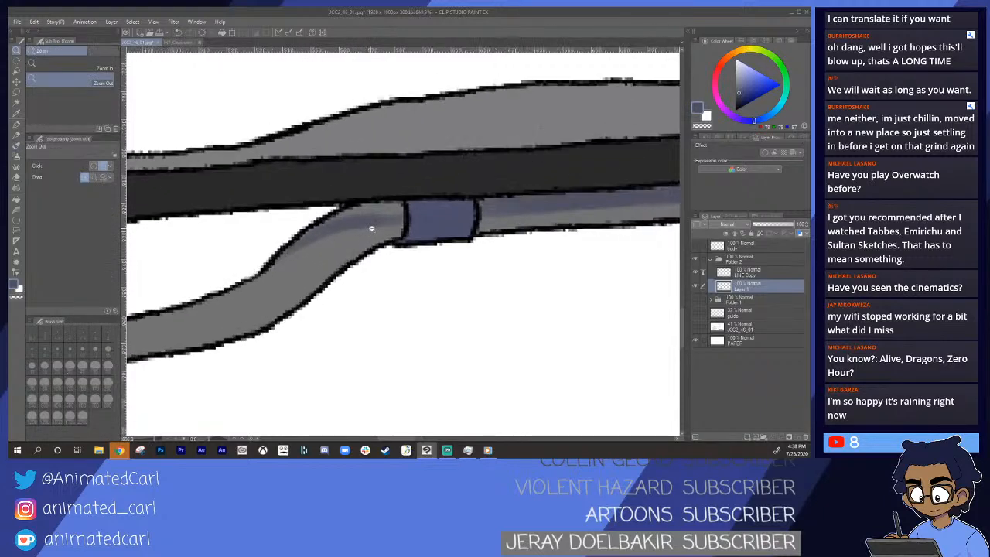
mouse_move(308, 227)
left_mouse_down()
mouse_move(377, 206)
mouse_move(362, 207)
mouse_move(403, 210)
left_mouse_up()
key("alt+space")
mouse_move(469, 241)
left_mouse_down()
mouse_move(420, 239)
mouse_move(363, 261)
left_mouse_up()
key("space")
key("alt+space")
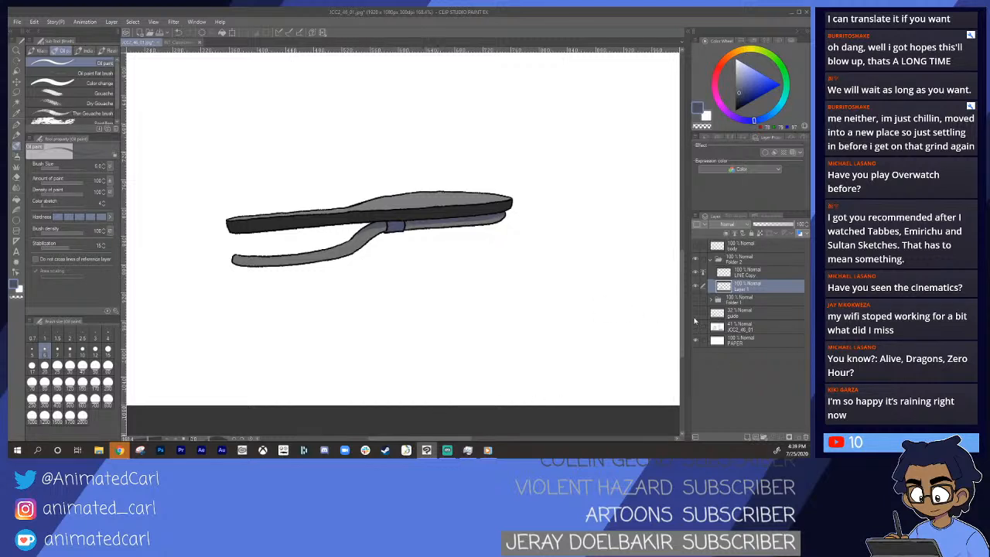
mouse_move(417, 271)
left_mouse_down()
mouse_move(410, 267)
mouse_move(426, 261)
left_mouse_up()
left_click_drag(382, 293, 387, 320)
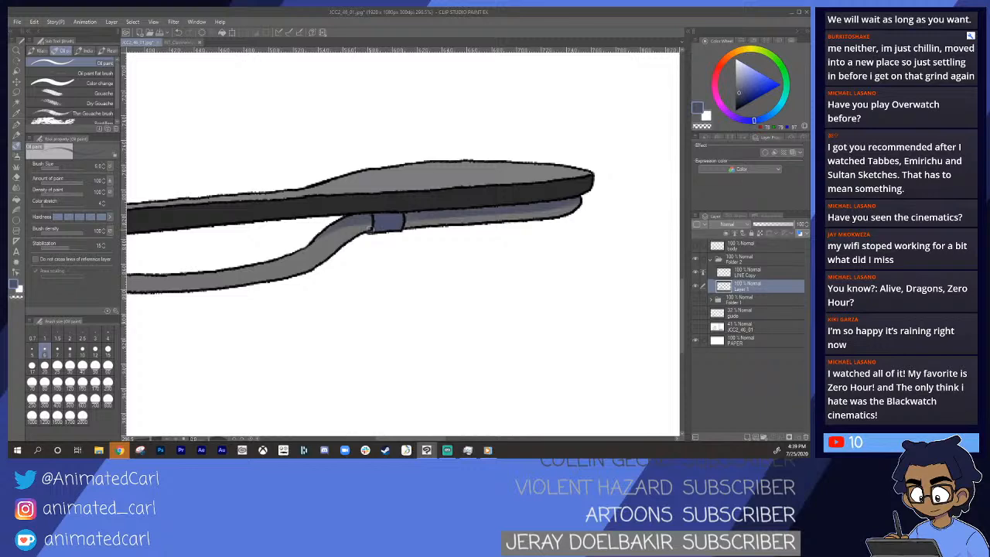
left_click_drag(367, 232, 418, 232)
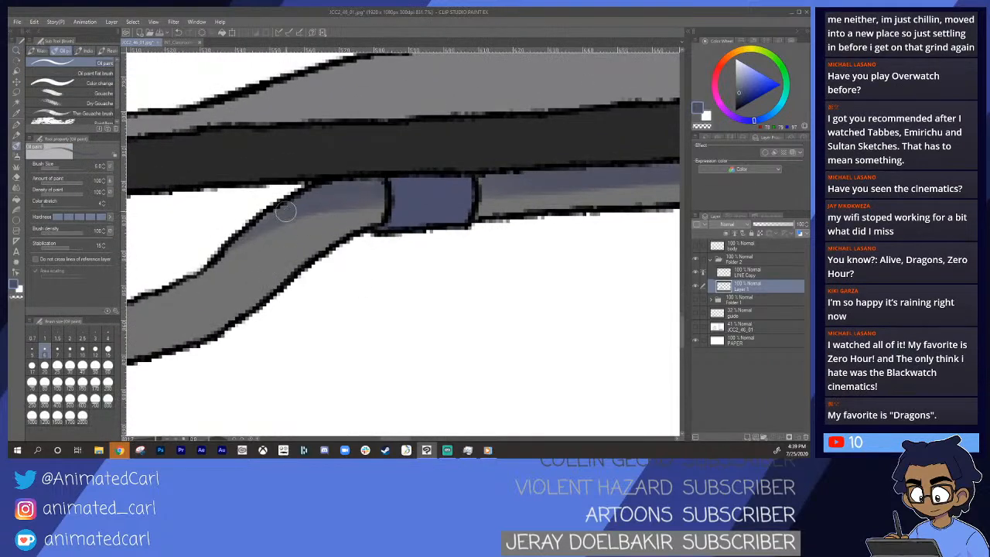
key("e")
left_click_drag(231, 261, 300, 229)
key("ctrl+z")
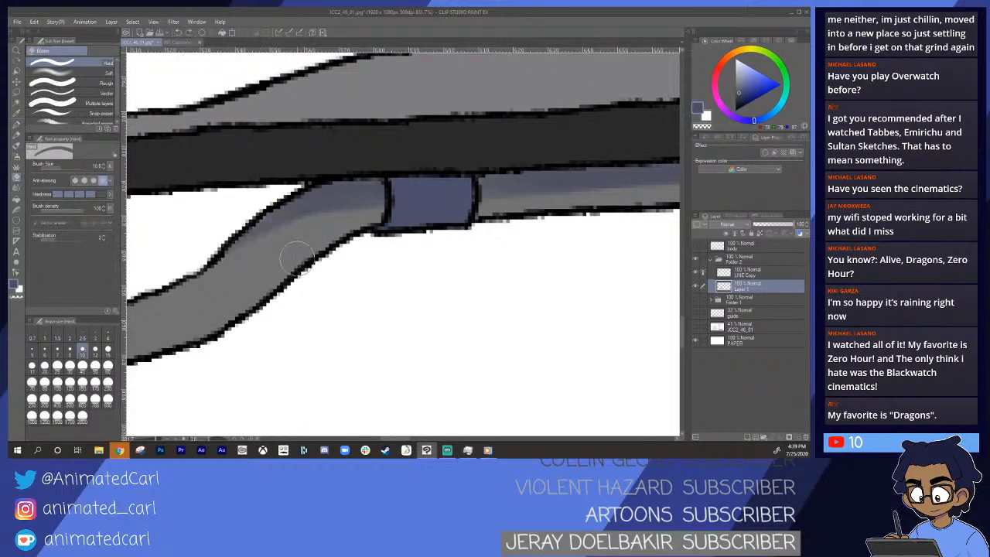
- Compare the desk arm with and without its colour layer, Layer 1, by toggling the layer's visibility
left_click(696, 287)
left_click(696, 287)
mouse_move(499, 277)
left_mouse_down()
mouse_move(461, 285)
mouse_move(491, 283)
left_mouse_up()
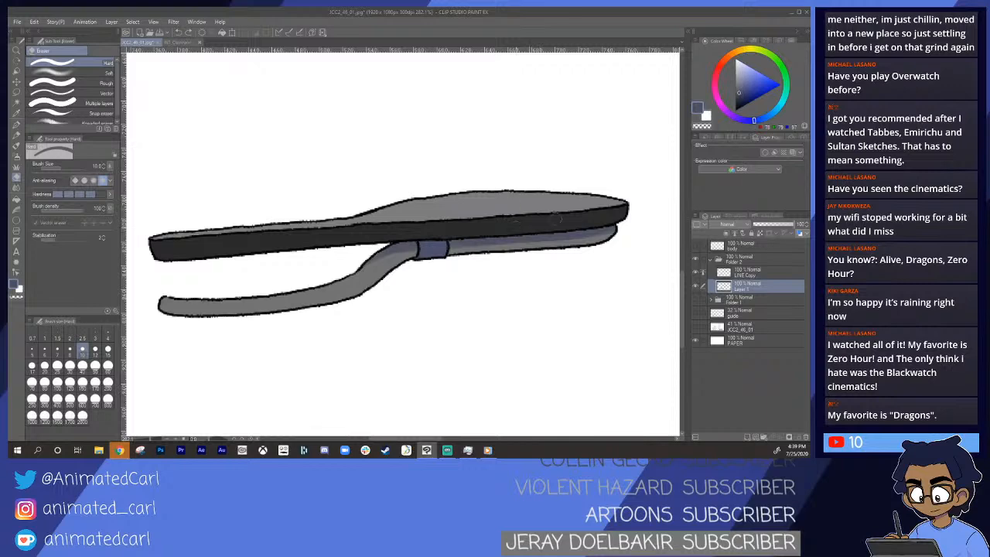
left_click(696, 287)
left_click(696, 287)
scroll(545, 264, "down", 3)
left_click_drag(544, 263, 515, 307)
key("alt+space")
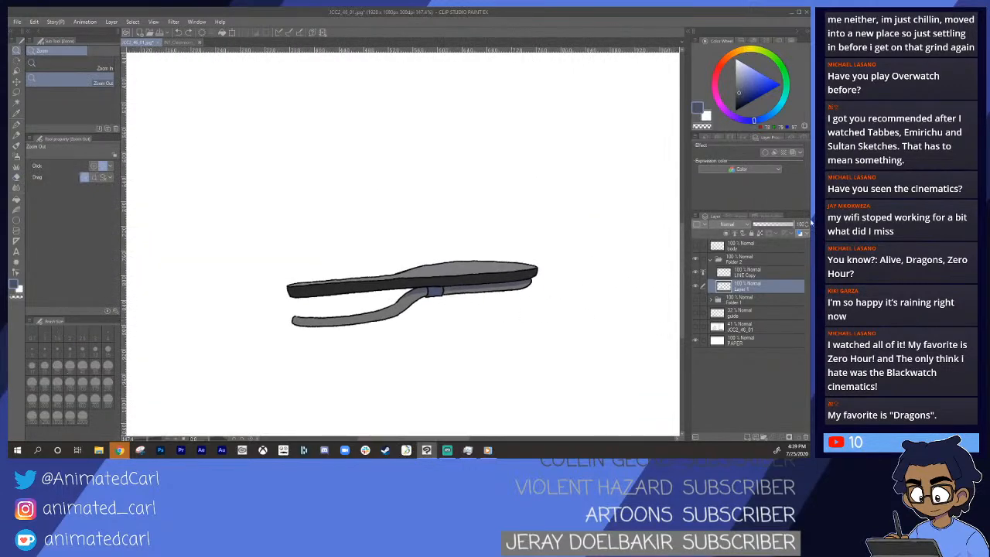
- Show Folder 1 with the rest of the chair and check the desk arm against the whole picture
left_click(695, 300)
left_click_drag(562, 309, 509, 292)
scroll(495, 299, "up", 2)
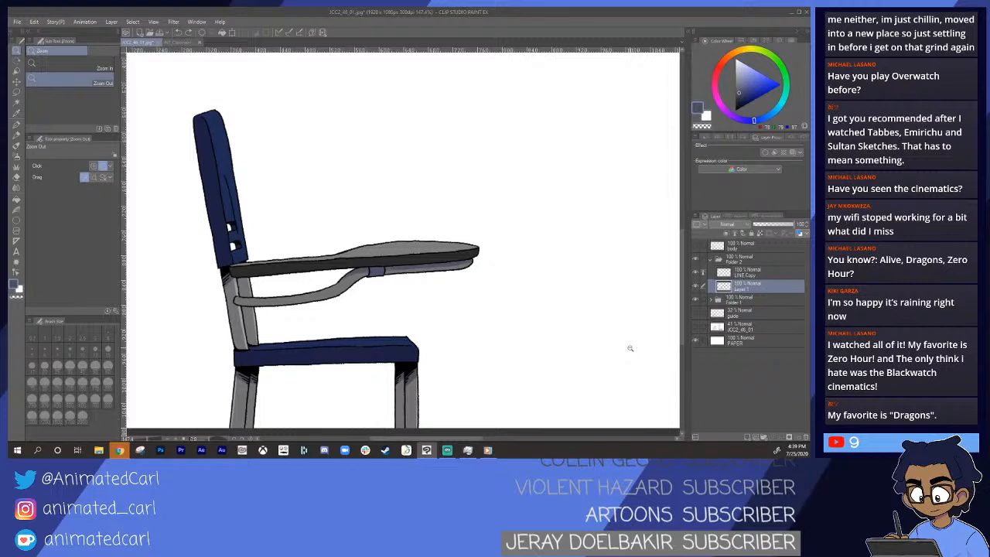
left_click(480, 264)
left_click(464, 299)
left_click_drag(468, 303, 386, 290)
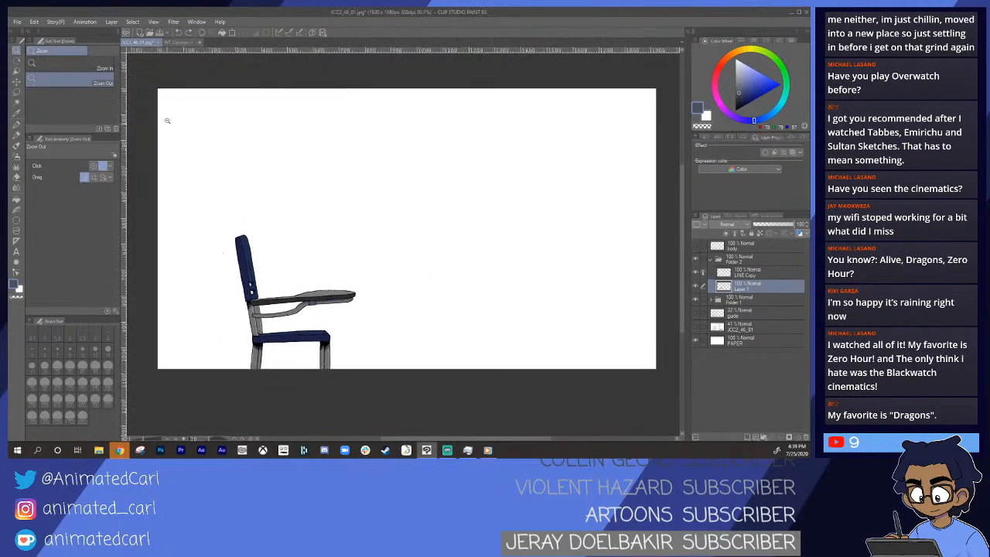
- Sample the light blue-grey wall colour from the INT_Classroom_Side_Front reference and return to the shot 46 drawing
left_click(168, 43)
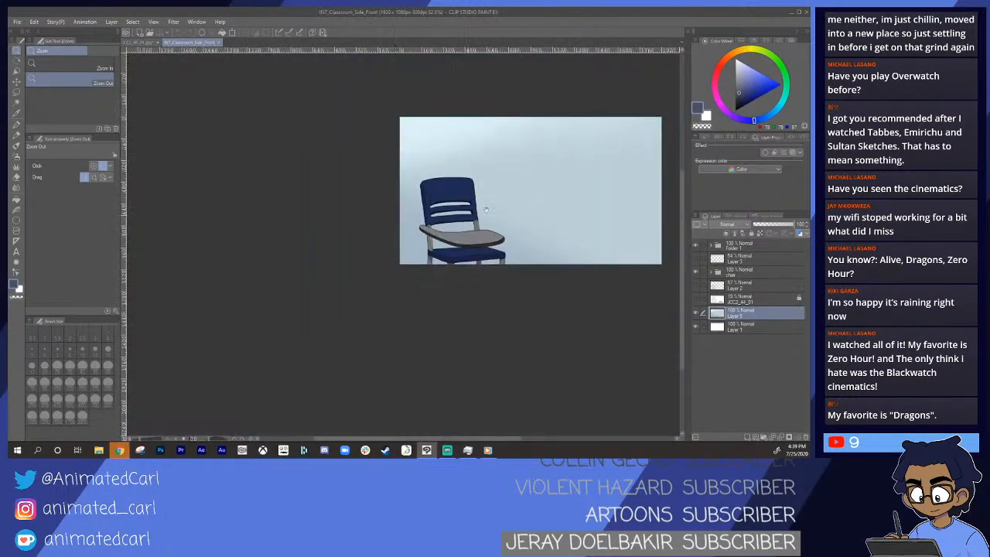
left_click_drag(455, 220, 338, 235)
left_click_drag(422, 217, 405, 282)
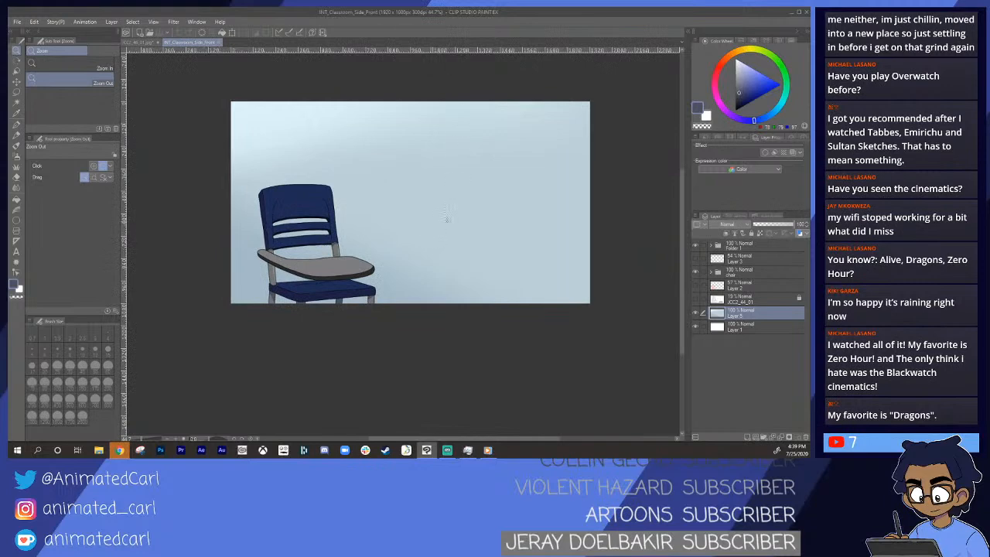
left_click(139, 43)
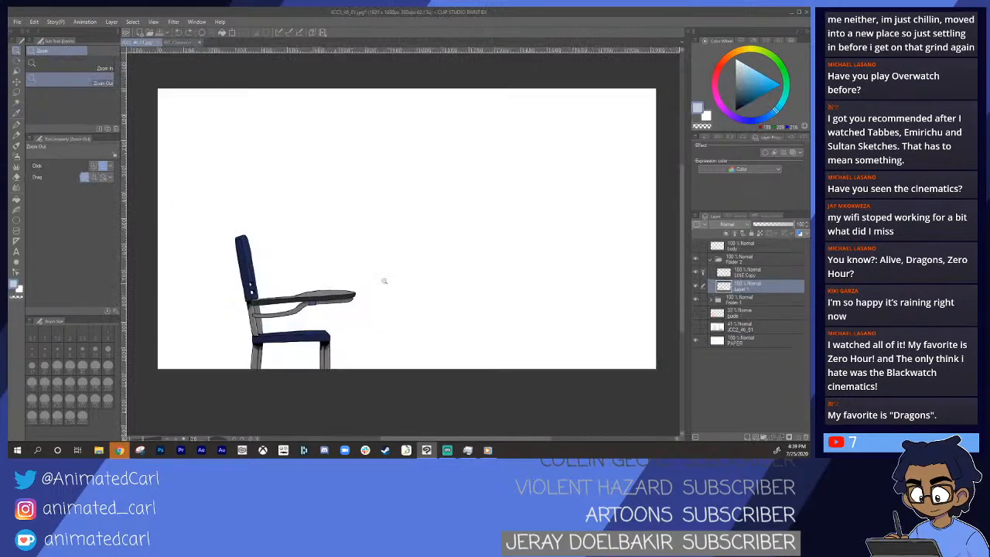
- Add a new layer directly above PAPER and fill it with the sampled light blue-grey wall colour
left_click(730, 344)
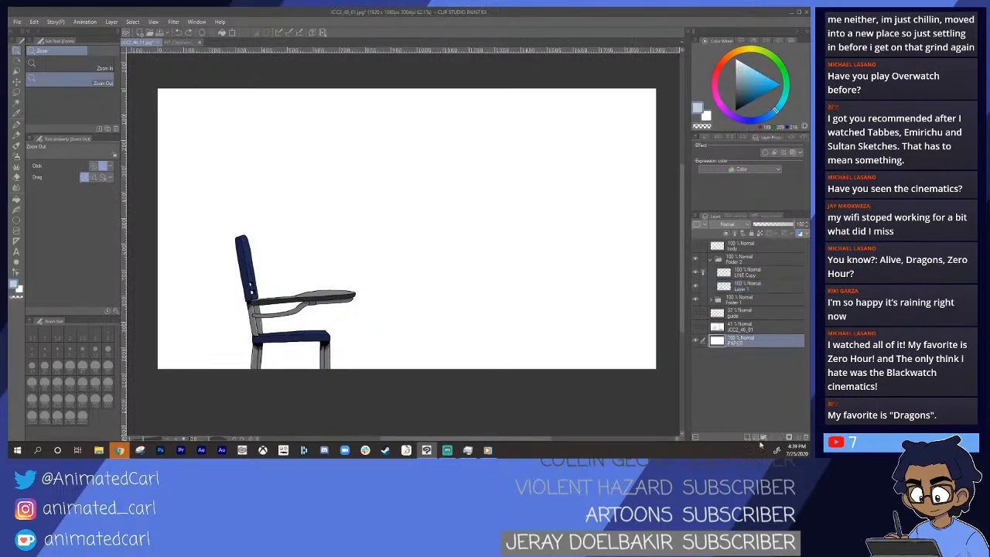
left_click(748, 436)
left_click(475, 232)
key("g")
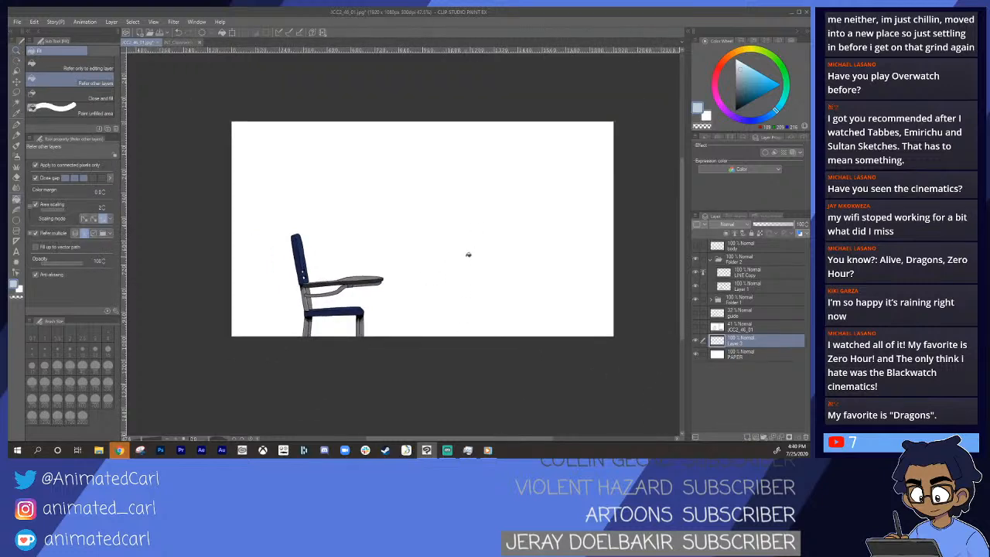
left_click(456, 255)
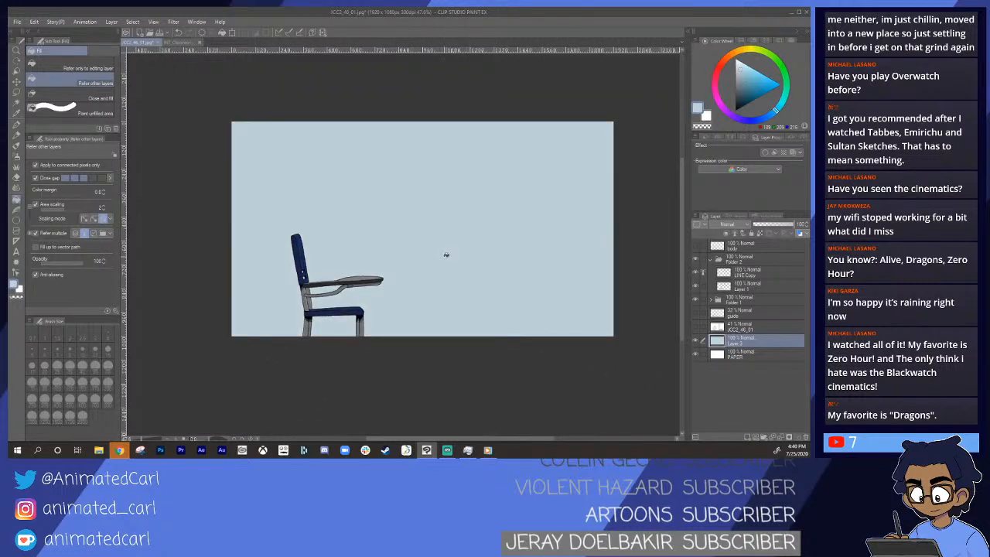
- Sample the darker blue-grey from the lower corner of the reference wall and return to the shot 46 drawing
scroll(447, 255, "up", 1)
left_click_drag(435, 251, 463, 274)
left_click(182, 42)
key("i")
left_click(211, 304)
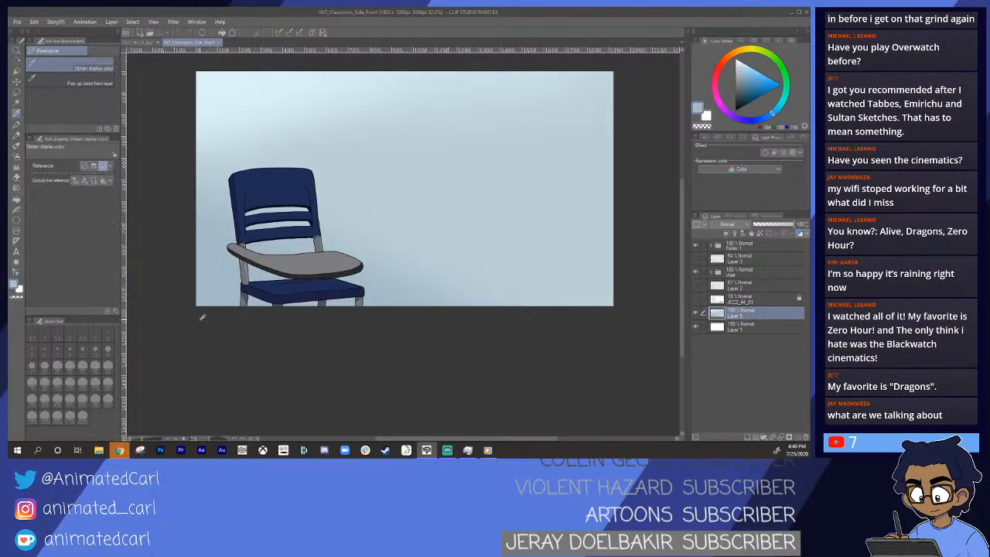
left_click(141, 42)
key("ctrl+alt+space")
left_click_drag(457, 254, 482, 239)
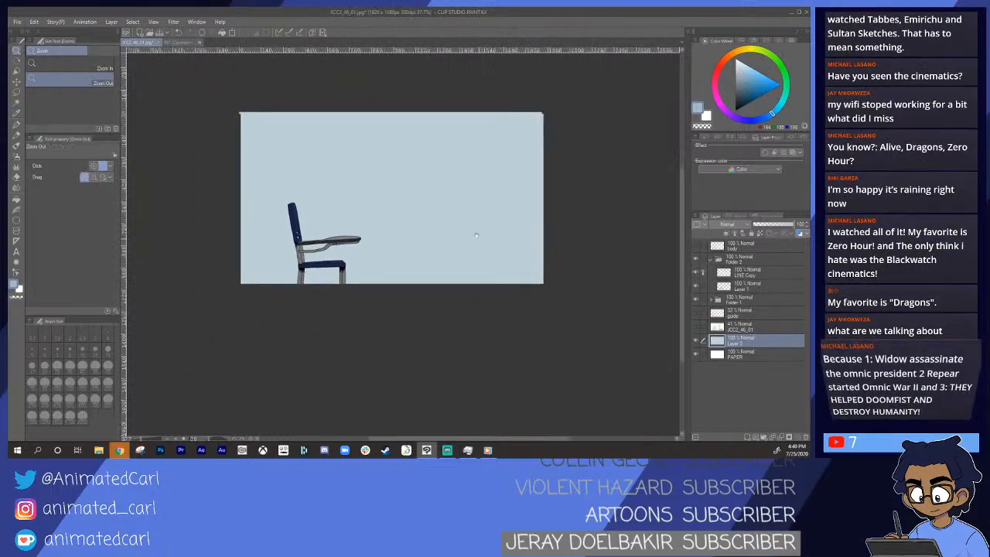
- Airbrush the darker blue-grey across the lower part of the wall with the Soft airbrush at size 700
key("b")
key("bracketright")
key("bracketright")
key("bracketright")
key("bracketright")
key("bracketright")
key("bracketright")
key("bracketright")
key("bracketright")
key("bracketright")
key("bracketright")
key("bracketright")
key("b")
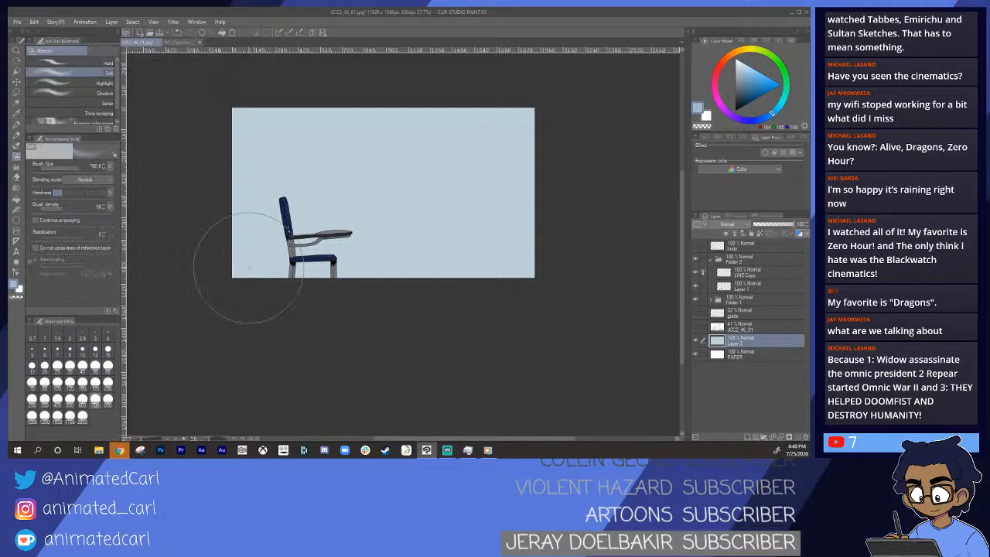
left_click_drag(188, 260, 674, 287)
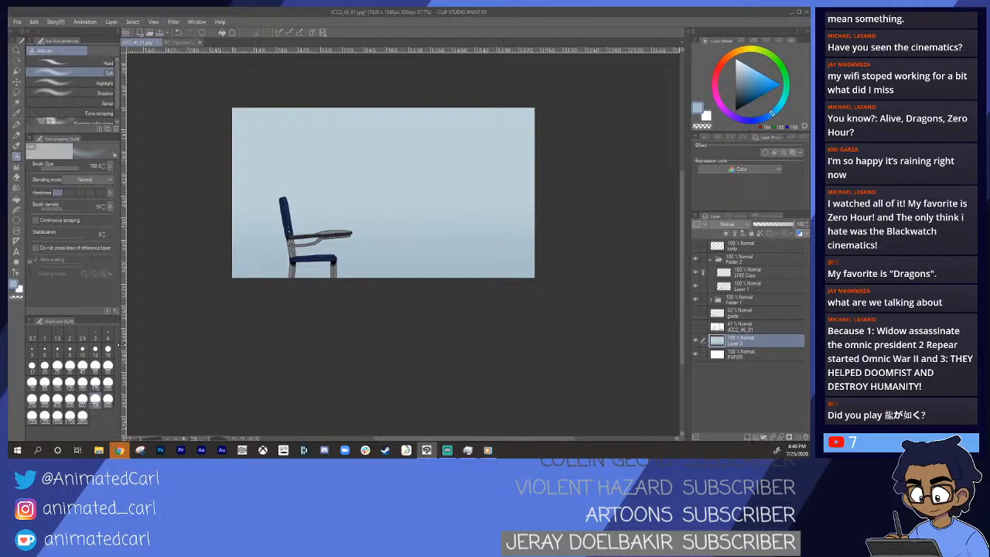
mouse_move(411, 197)
left_mouse_down()
mouse_move(393, 196)
mouse_move(405, 196)
left_mouse_up()
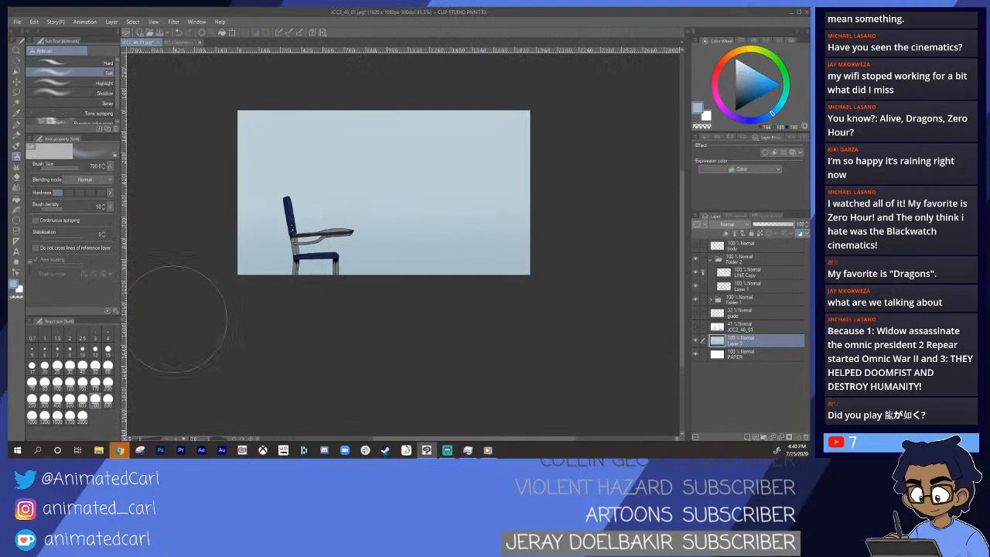
- Sample the pale blue highlight near the upper edge of the reference wall and return to the shot 46 drawing
left_click(179, 42)
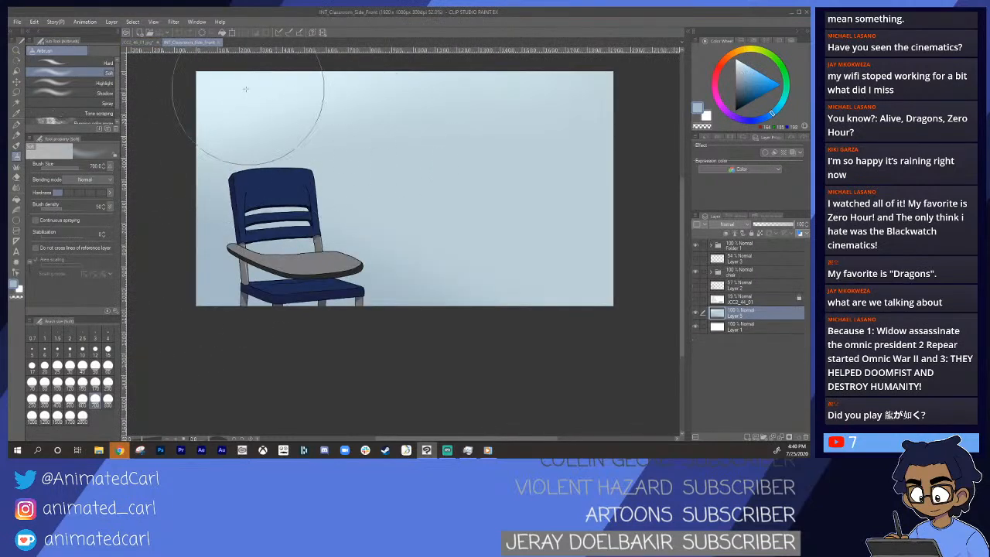
scroll(282, 93, "up", 2)
key("i")
left_click(288, 99, "alt")
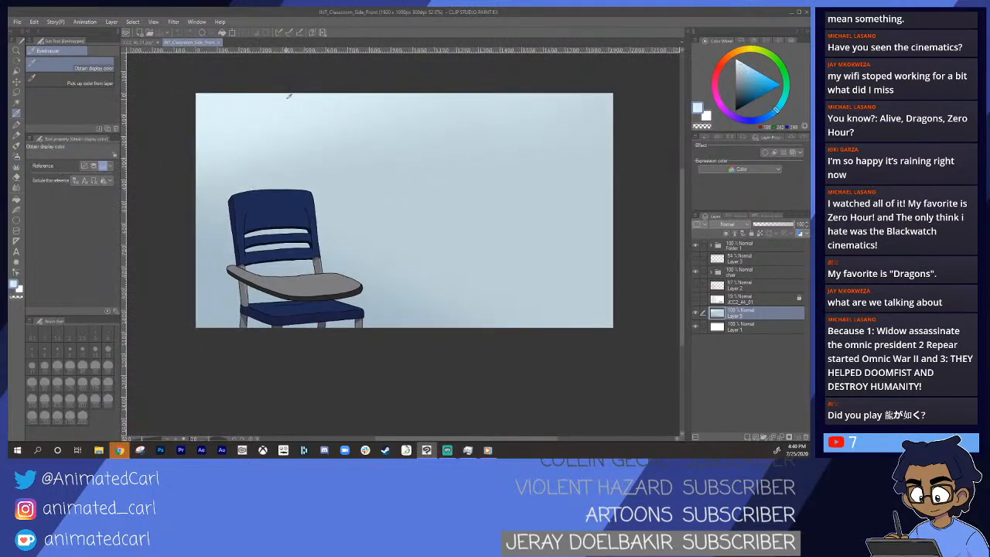
left_click(138, 43)
- Airbrush the sampled pale blue along the upper part of the wall and check the whole background
left_click_drag(228, 113, 570, 138)
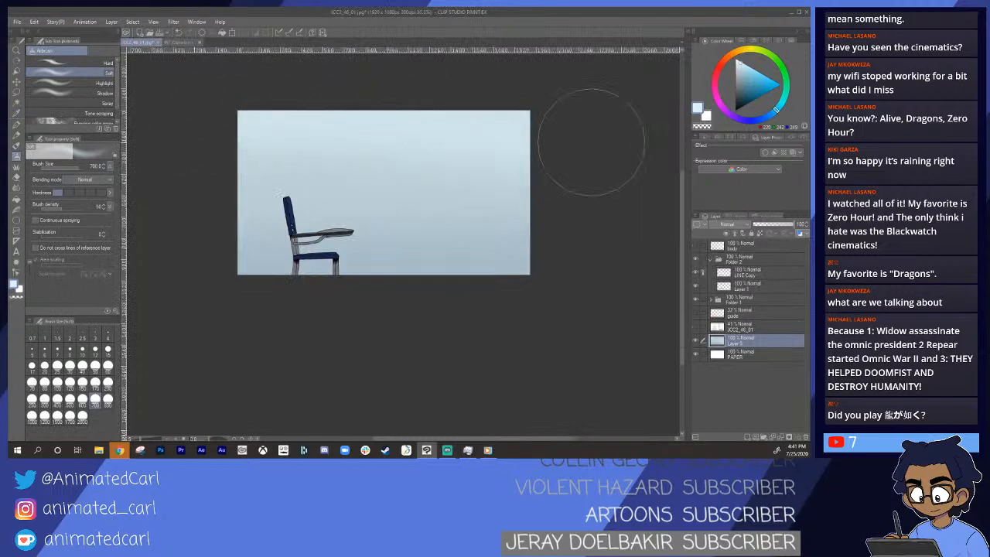
key("alt+space")
mouse_move(540, 178)
left_mouse_down()
mouse_move(537, 199)
mouse_move(519, 199)
left_mouse_up()
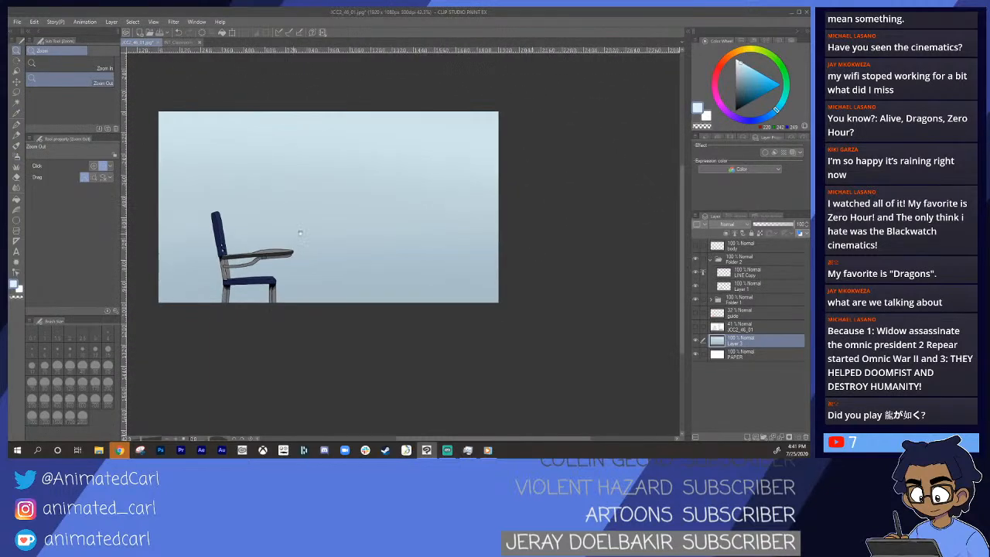
left_click_drag(352, 246, 385, 260)
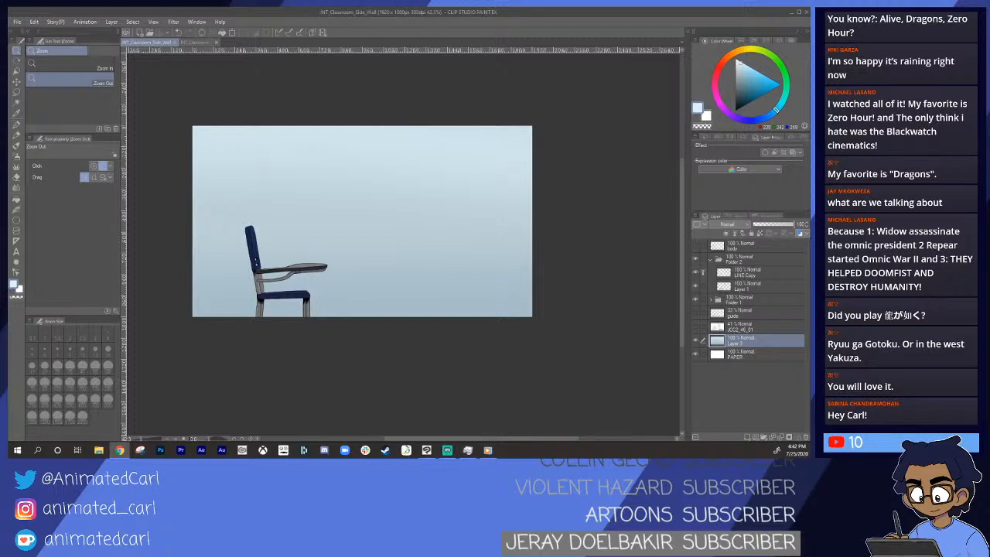
left_click(522, 13)
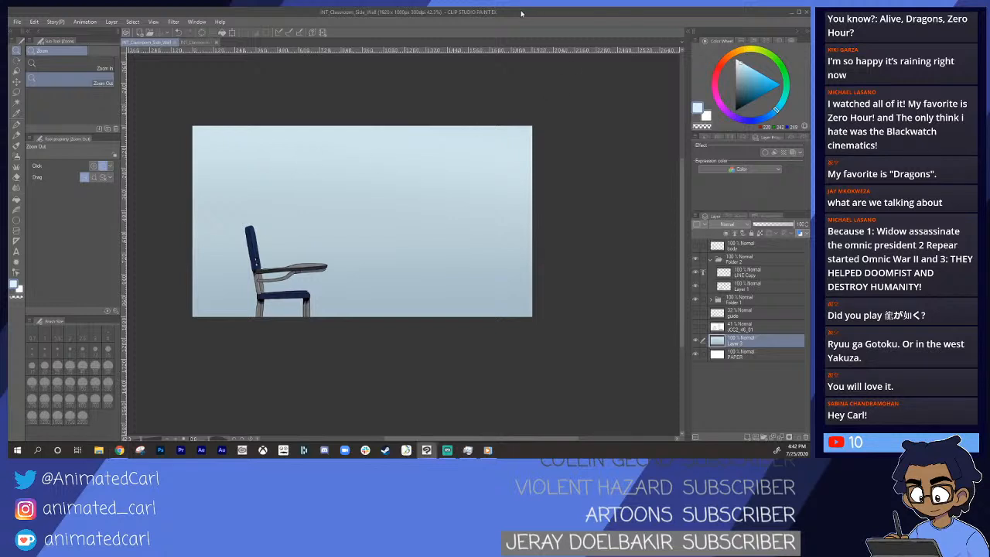
- Open the shot 49 storyboard panel JCC2_49_01.jpg and fit the whole sketch in view
key("alt+Tab")
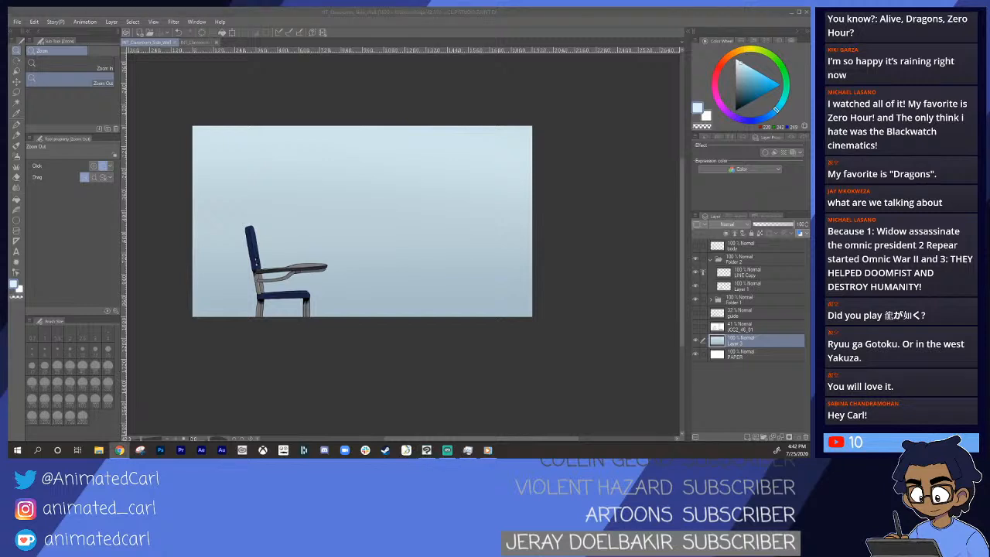
left_click(17, 22)
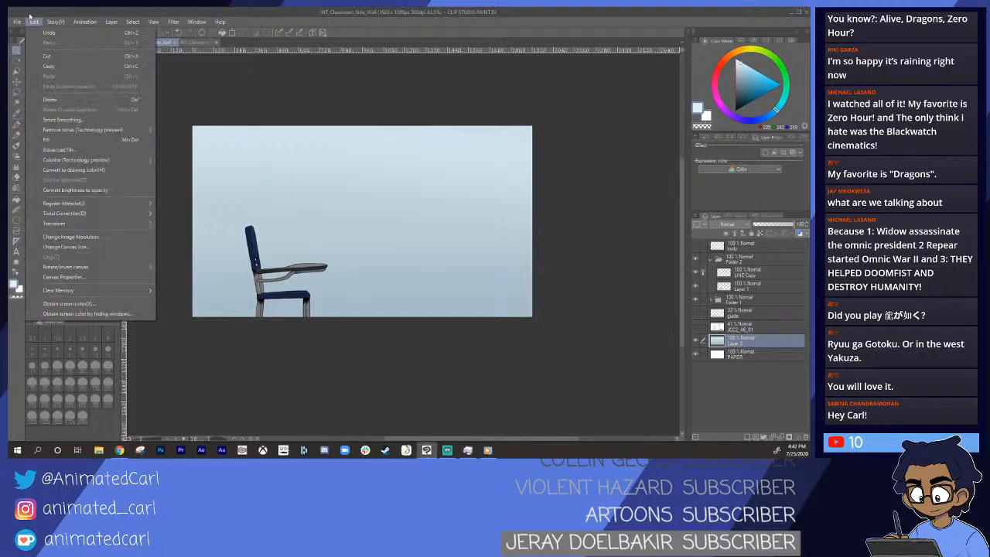
left_click(51, 53)
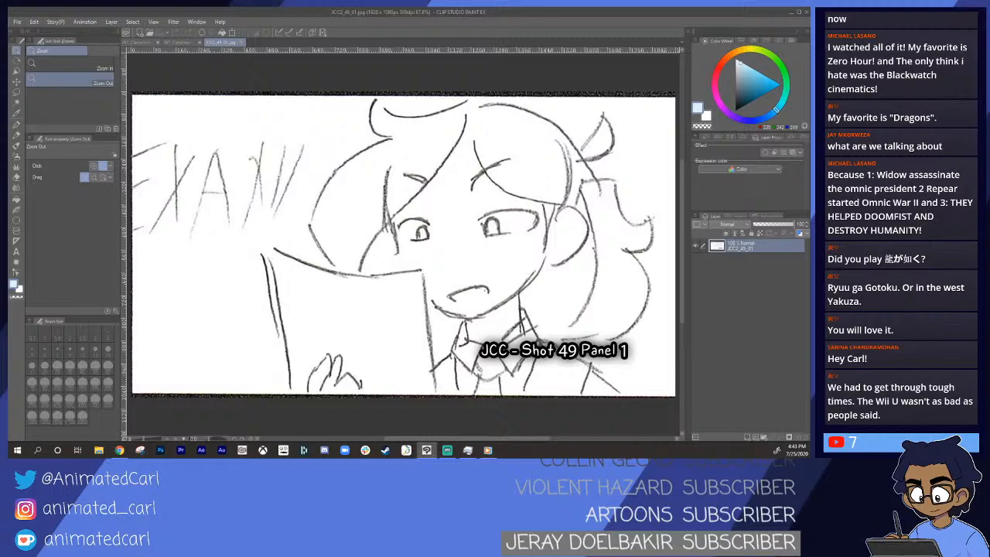
left_click_drag(434, 313, 426, 292)
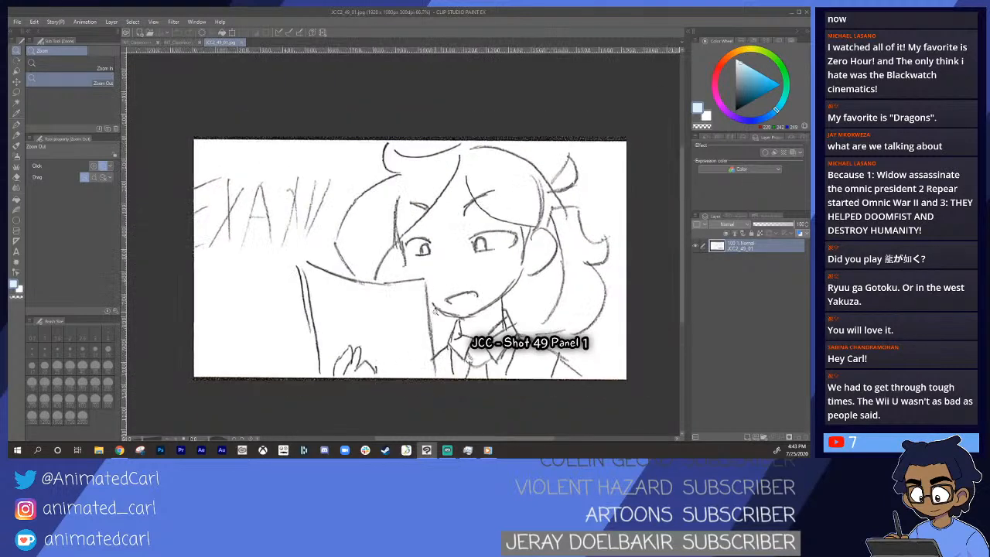
- Open the whiteboard background image INT_Classroom_Front.png alongside the shot 49 storyboard panel
left_click(17, 21)
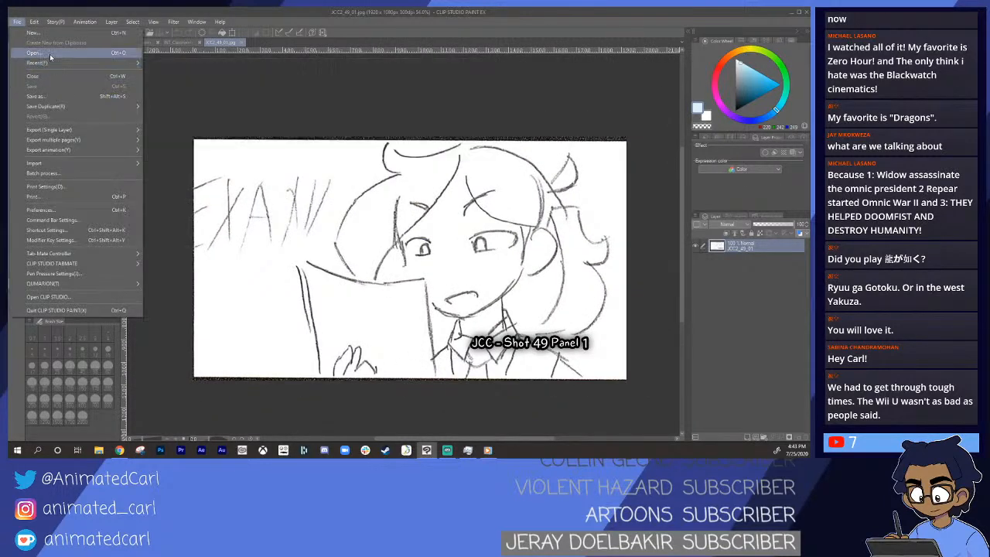
left_click(50, 53)
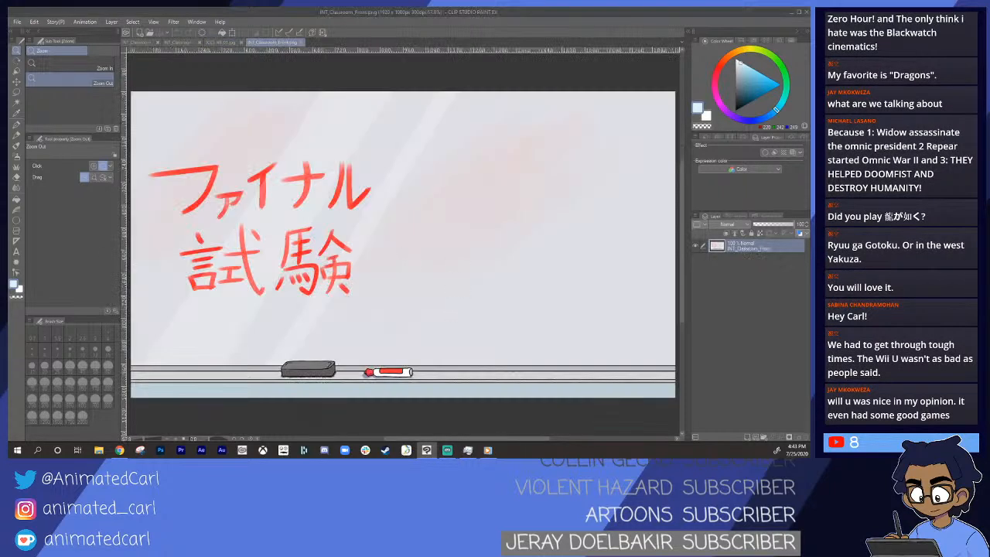
key("alt+Tab")
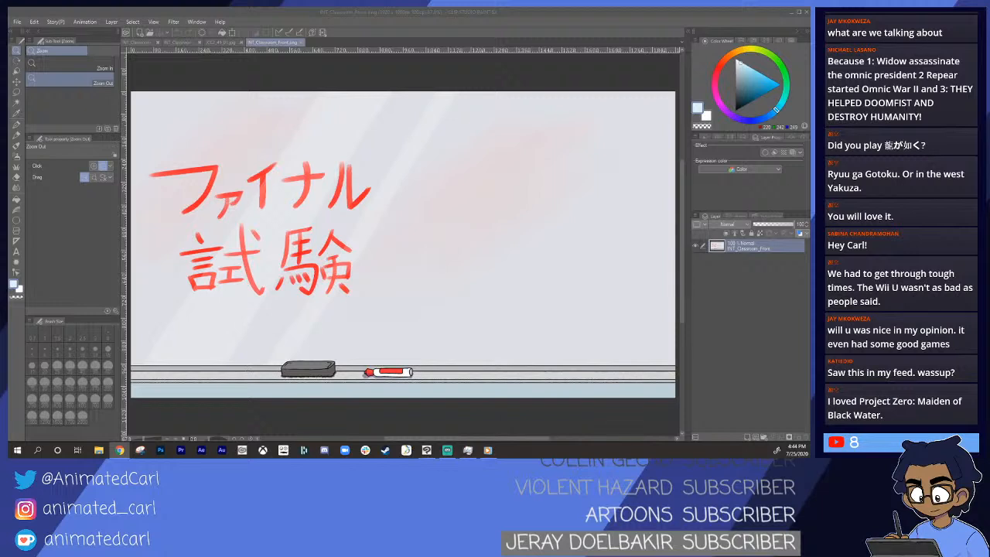
left_click(322, 13)
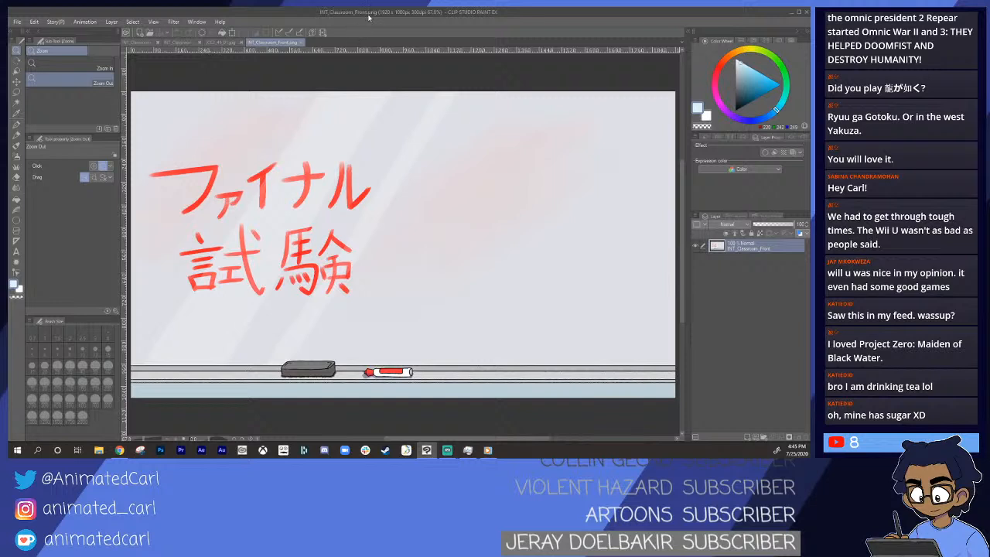
- Copy the entire whiteboard background and paste it as a layer above the sketch in JCC2_49_01.jpg
key("ctrl+a")
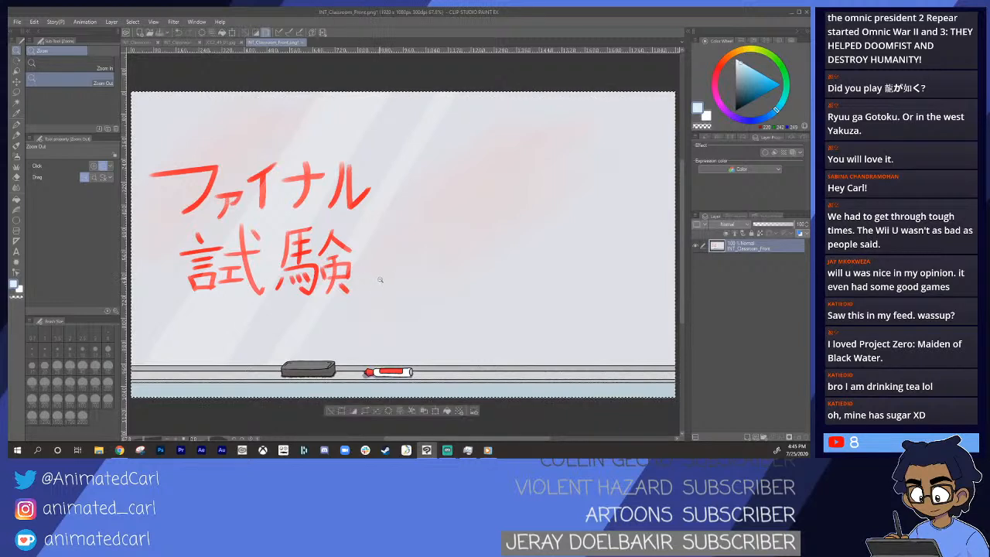
key("ctrl+c")
key("ctrl+Tab")
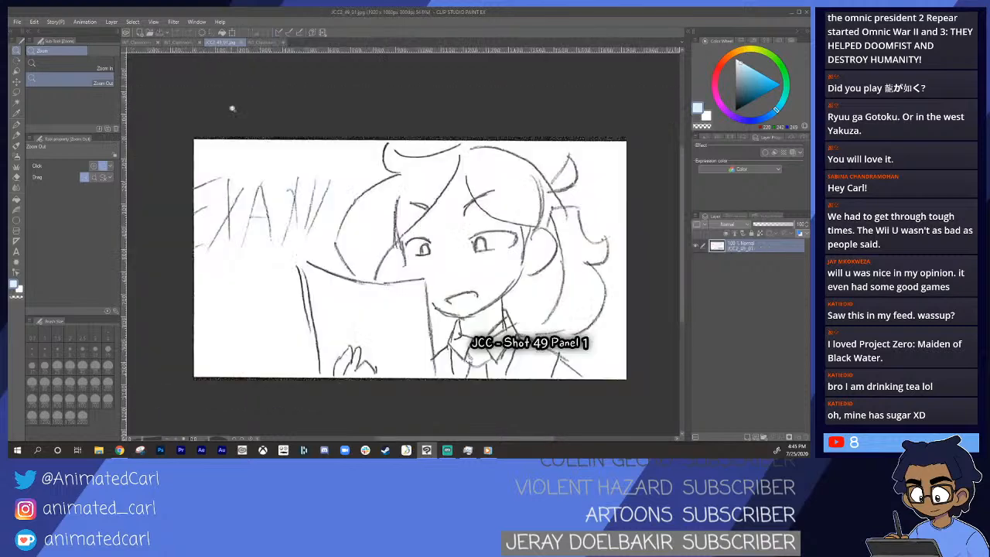
key("ctrl+v")
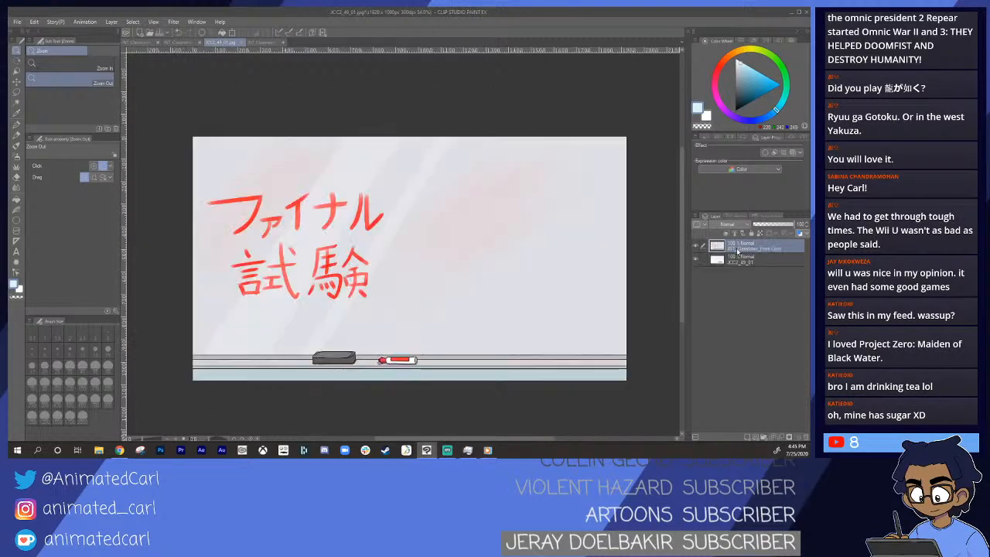
- Lower the pasted whiteboard layer's opacity to 21% to compare it with the shot 49 sketch, and undo the opacity change
left_click_drag(789, 231, 762, 231)
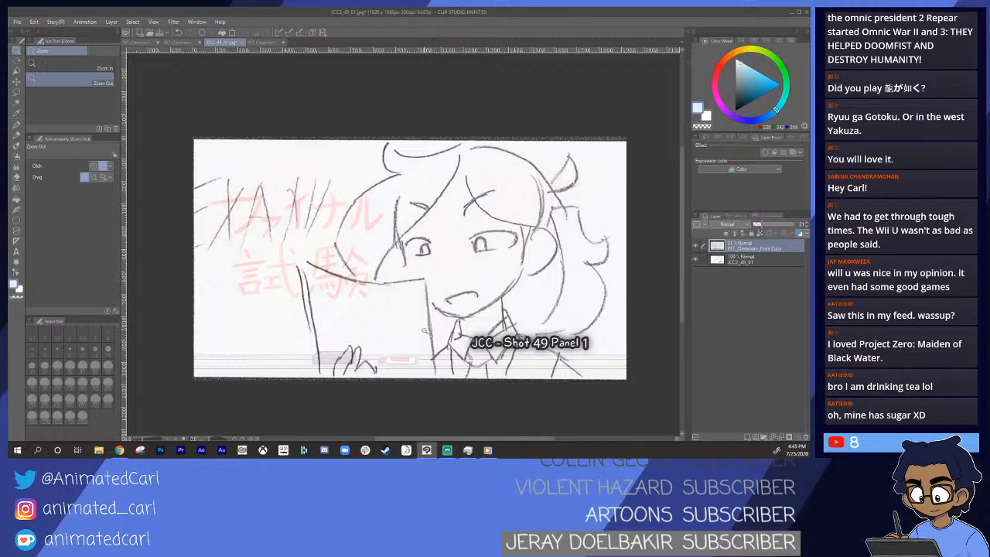
left_click_drag(434, 314, 416, 339)
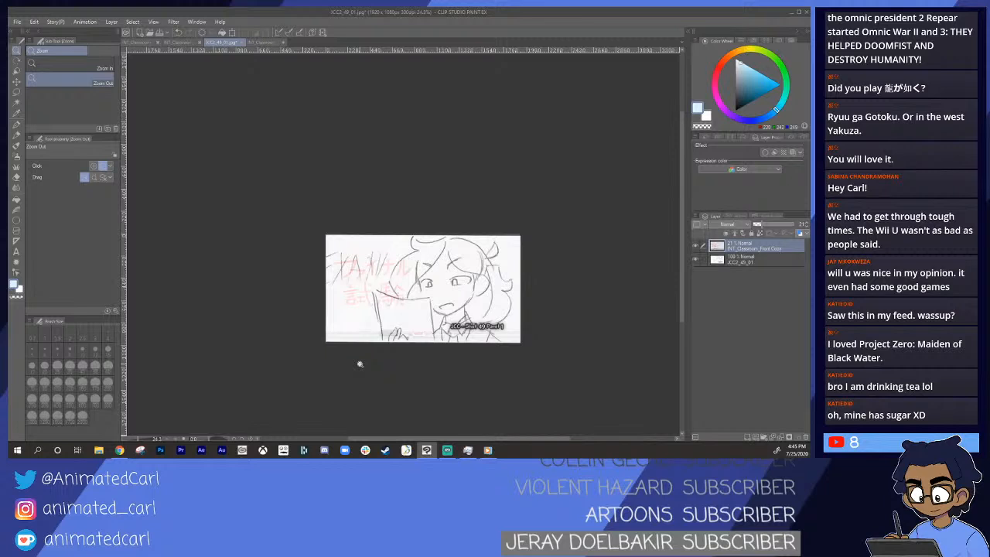
key("ctrl+z")
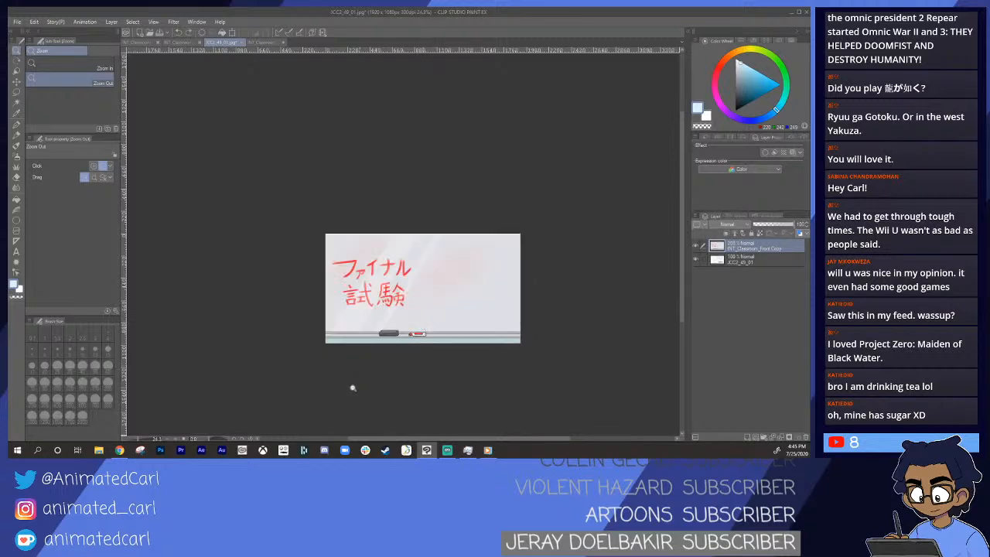
left_click_drag(406, 308, 416, 333)
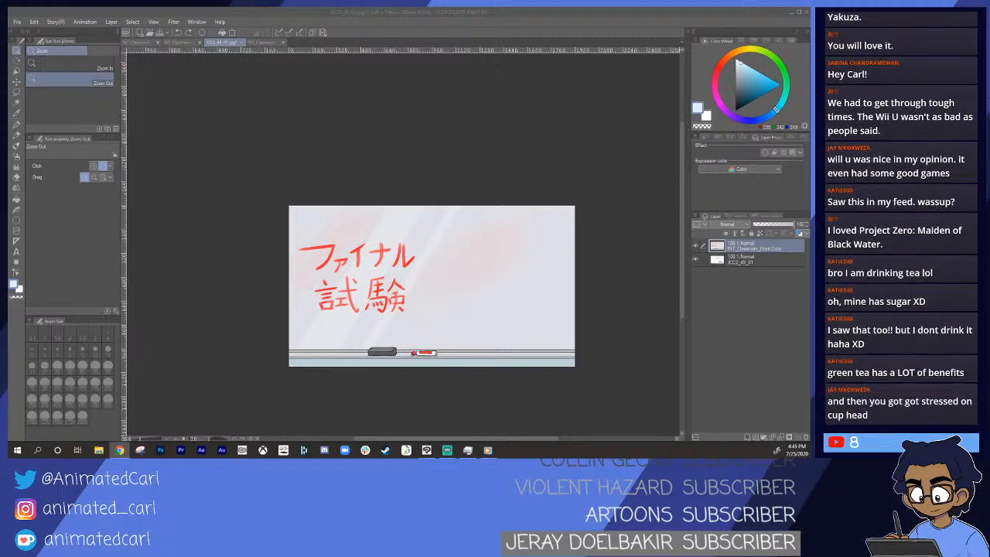
left_click(45, 12)
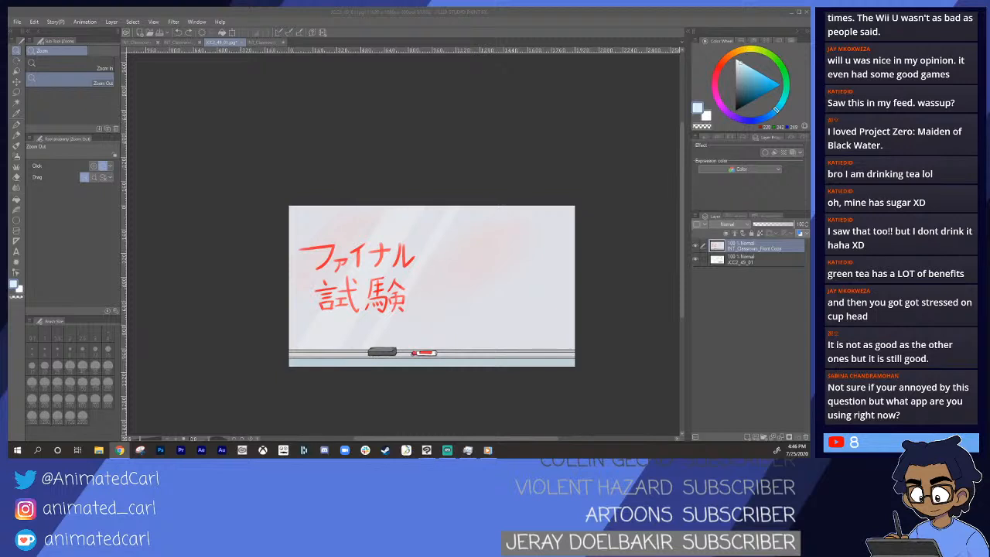
left_click(405, 13)
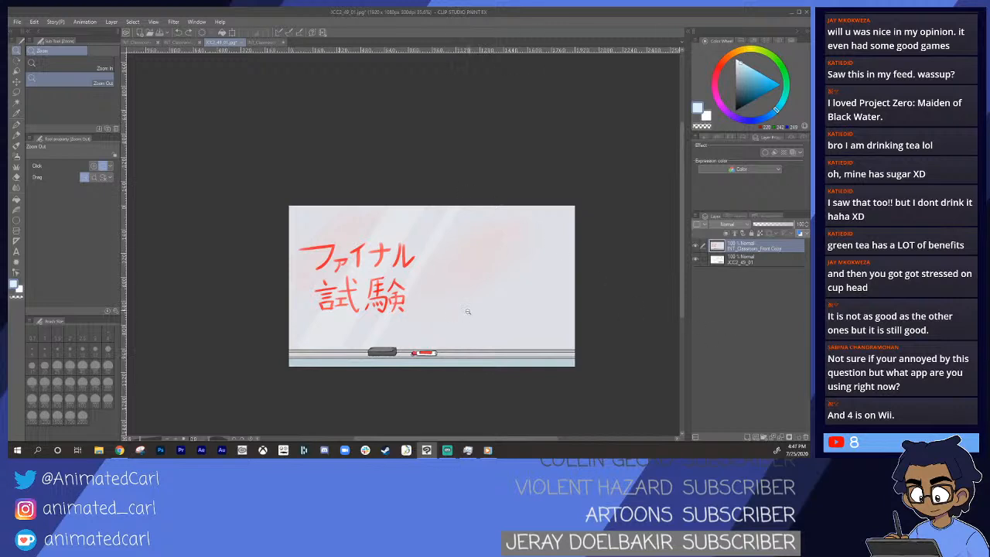
- Bring up the file commands for the shot 49 document containing the pasted whiteboard
left_click_drag(457, 305, 454, 304)
left_click(17, 21)
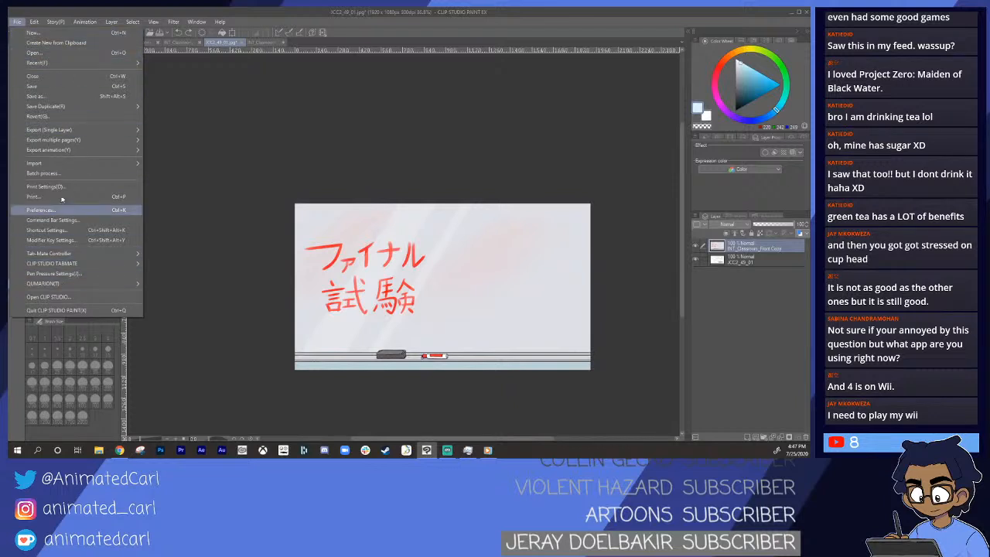
- Open the storyboard panel JCC2_50_01.jpg for shot 50
left_click(47, 52)
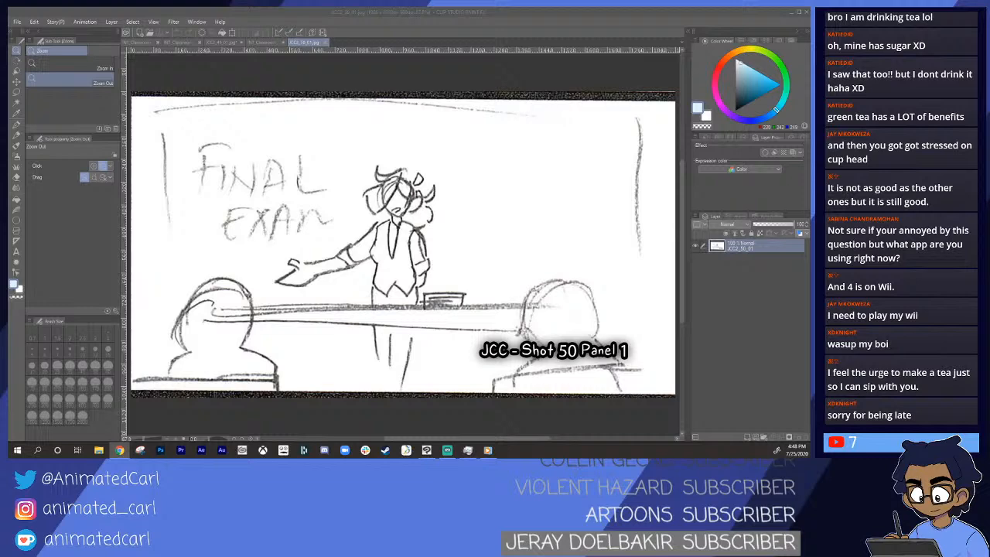
left_click(482, 296)
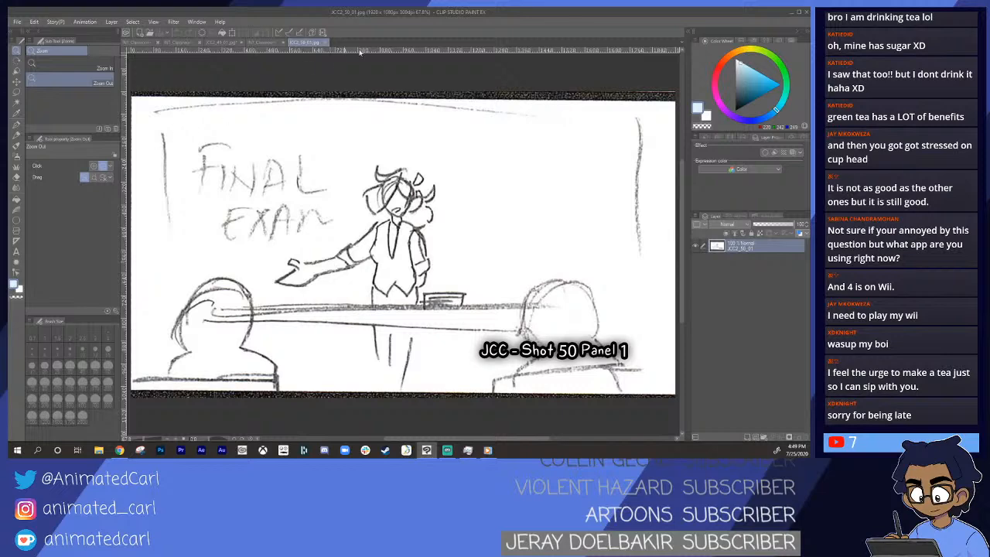
mouse_move(466, 225)
left_mouse_down()
mouse_move(415, 245)
mouse_move(447, 284)
mouse_move(467, 260)
mouse_move(462, 269)
left_mouse_up()
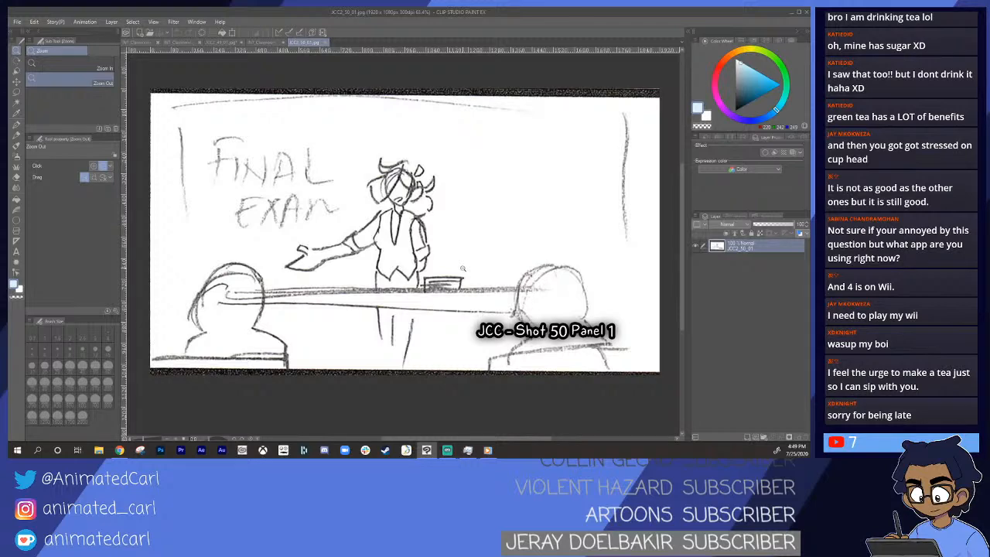
left_click_drag(493, 320, 554, 322)
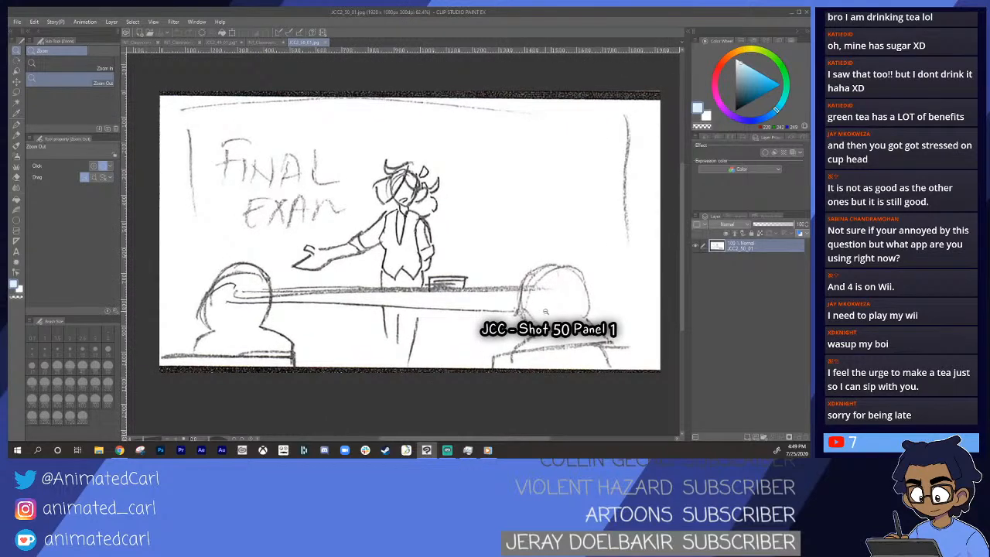
mouse_move(409, 245)
left_mouse_down()
mouse_move(379, 245)
mouse_move(472, 245)
mouse_move(463, 254)
mouse_move(483, 255)
mouse_move(494, 240)
left_mouse_up()
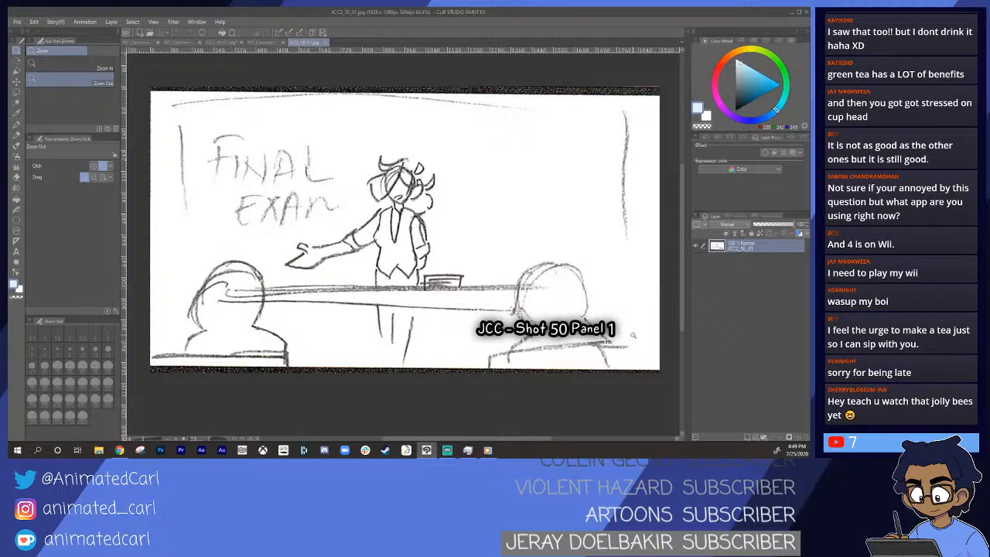
left_click_drag(420, 225, 570, 235)
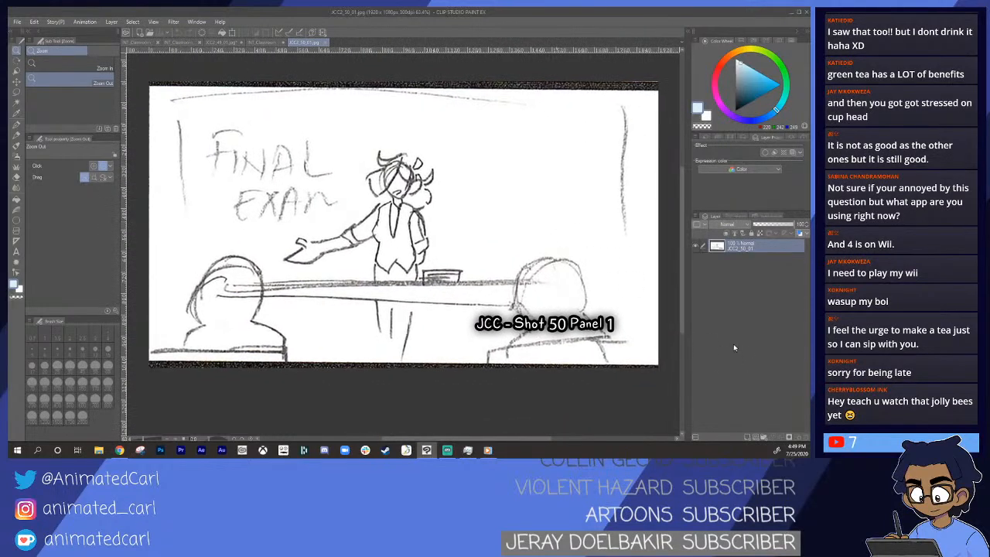
- Add a new layer, paste the classroom whiteboard background, and lower the pasted layer's opacity to 37%
left_click(747, 437)
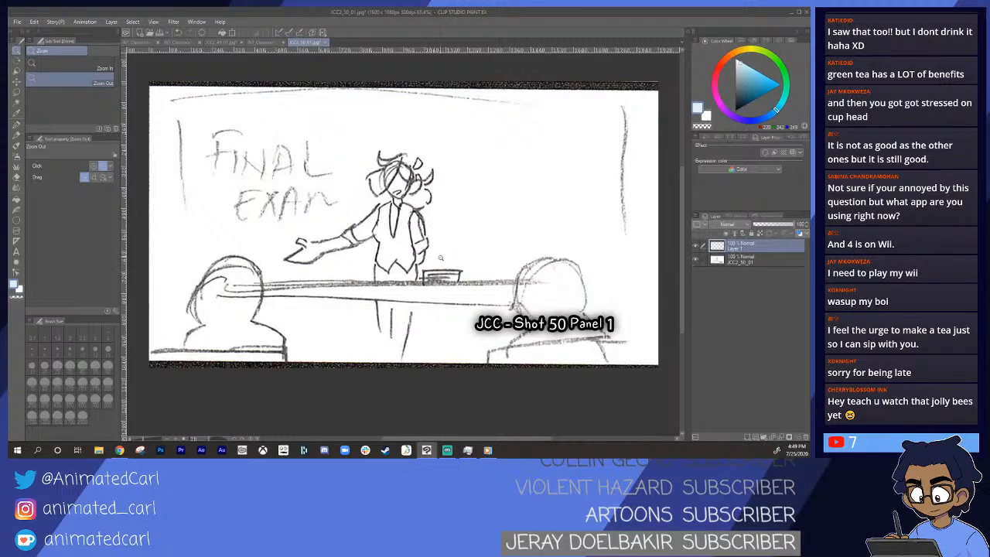
key("ctrl+v")
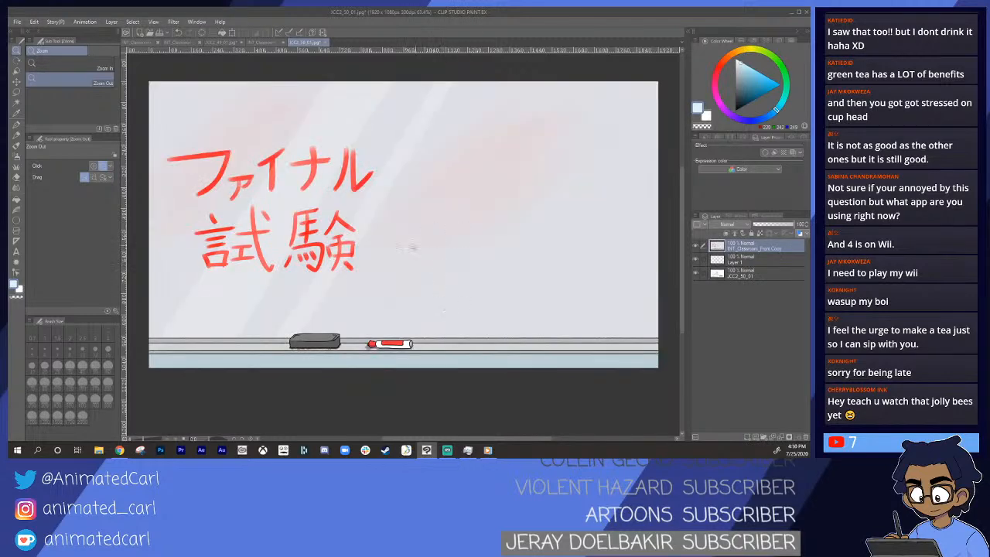
left_click_drag(783, 230, 768, 226)
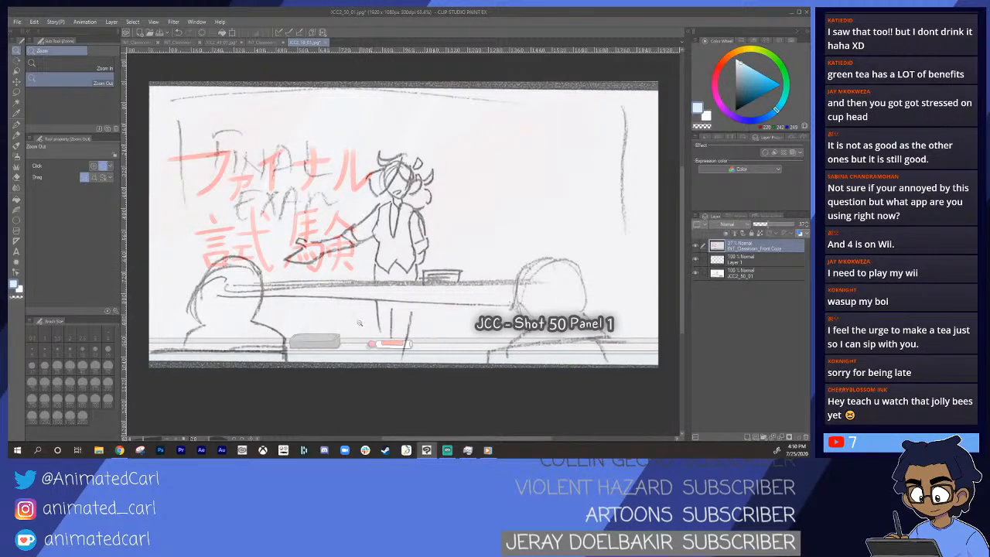
- Scale the pasted whiteboard to about 74% and position it over the sketched board, with its tray along the desk line
key("ctrl+t")
left_click_drag(155, 368, 227, 326)
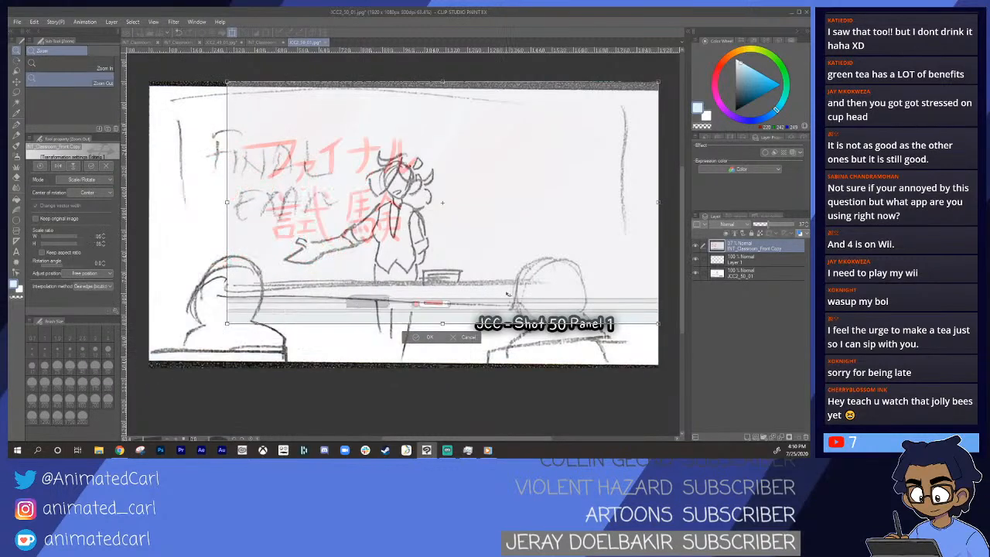
left_click_drag(508, 303, 466, 294)
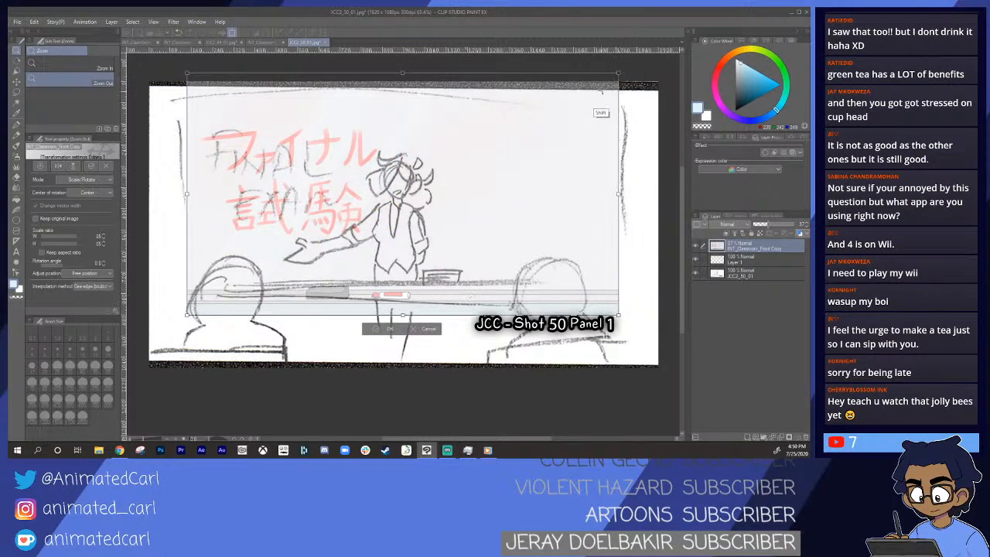
left_click_drag(611, 95, 581, 93)
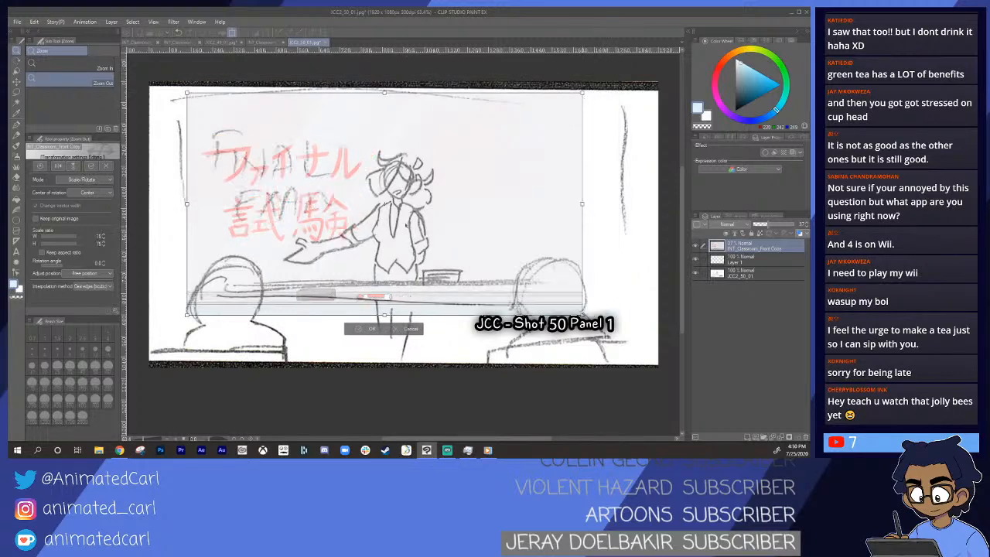
left_click_drag(387, 208, 388, 203)
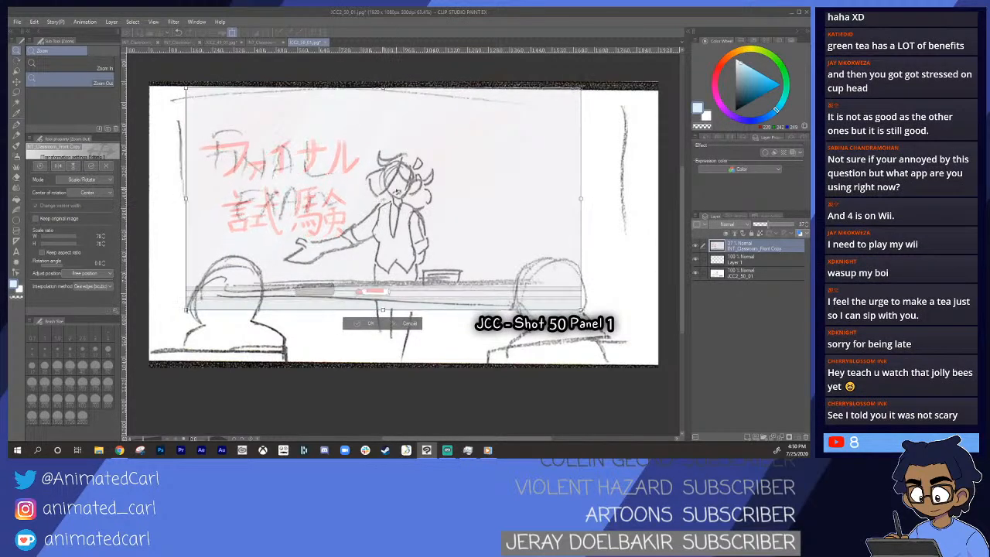
left_click_drag(579, 331, 569, 323)
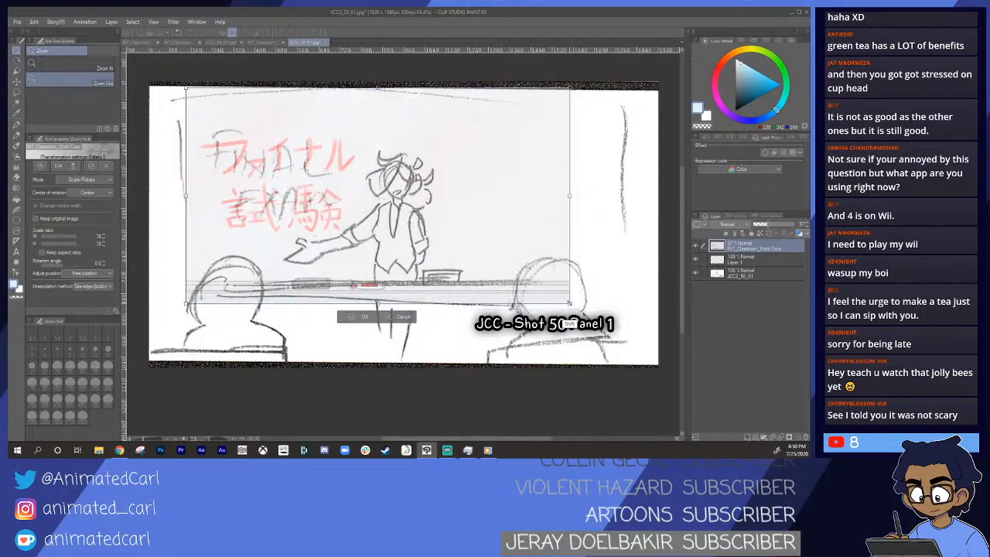
left_click_drag(569, 90, 560, 93)
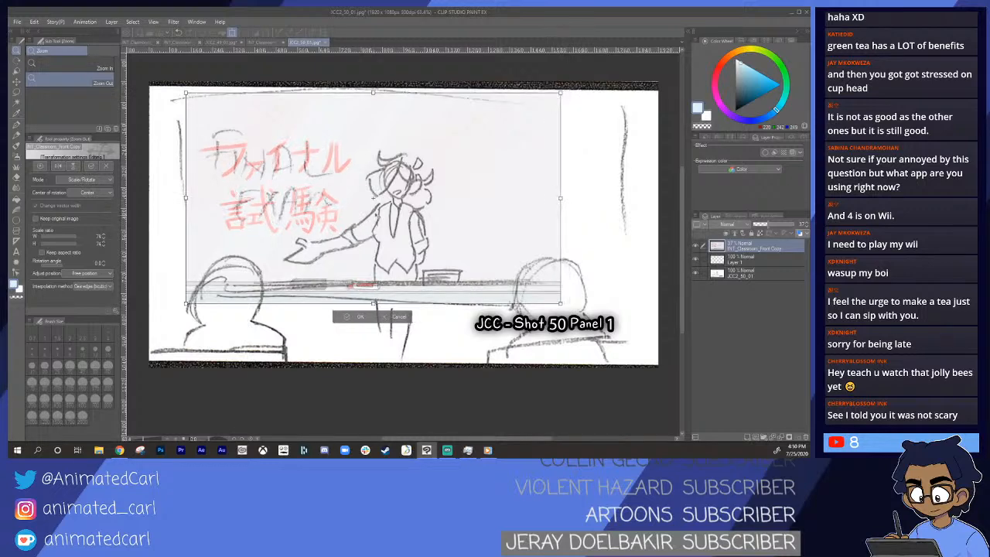
left_click_drag(377, 203, 376, 201)
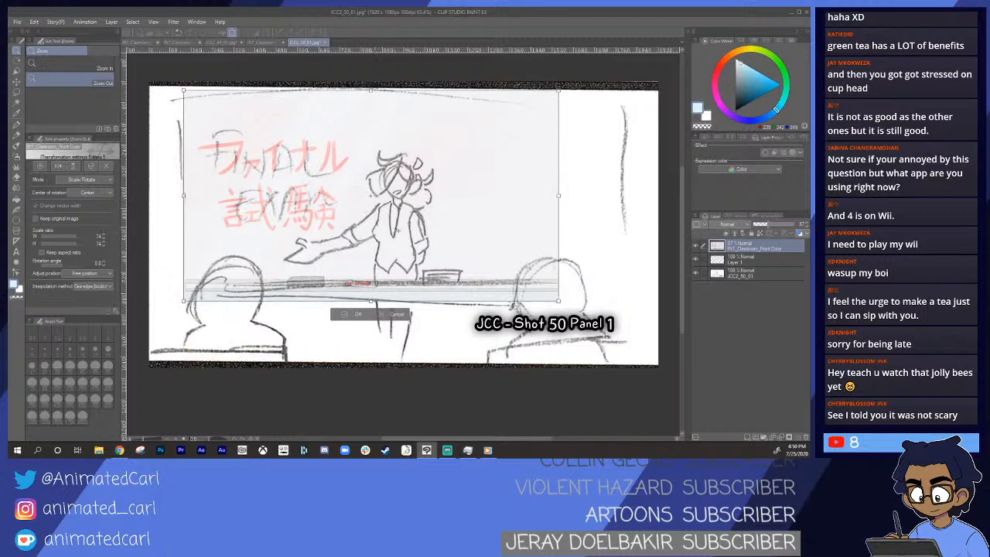
left_click(354, 314)
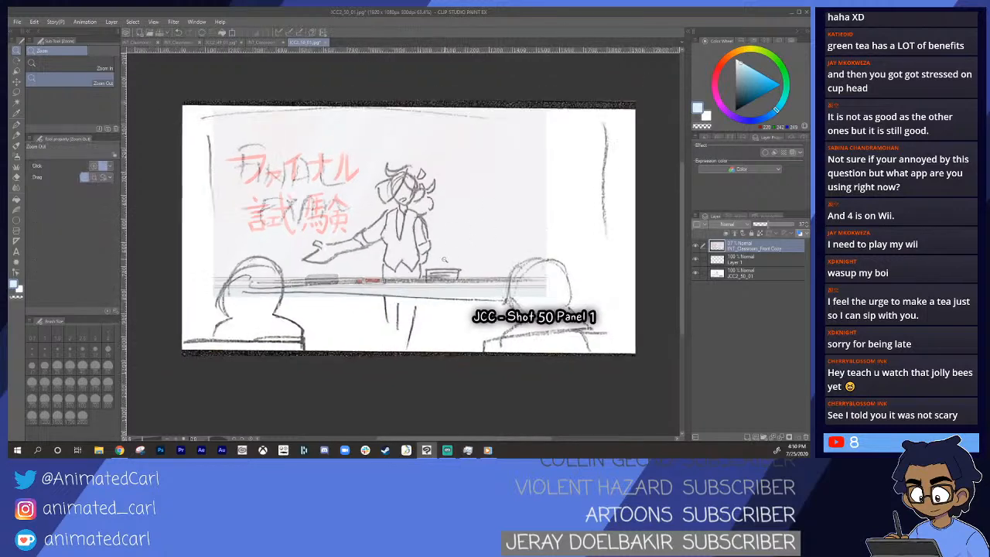
- Restore the whiteboard layer to full opacity and try extending its tray line past the board's right edge with black Anime Pen strokes
left_click_drag(770, 230, 803, 226)
mouse_move(442, 263)
left_mouse_down()
mouse_move(559, 265)
mouse_move(496, 251)
left_mouse_up()
key("p")
left_click_drag(420, 243, 562, 274)
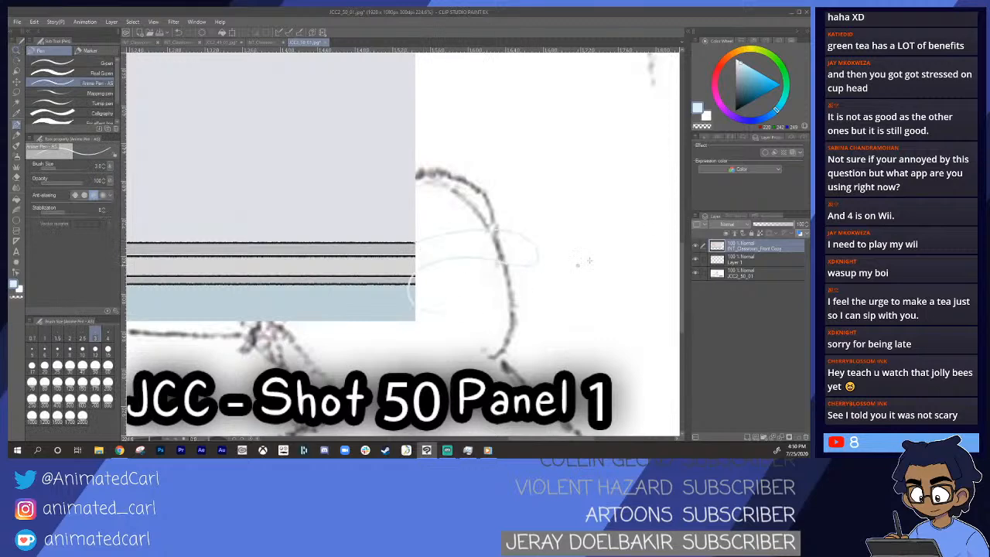
key("ctrl+z")
left_click(735, 110)
mouse_move(396, 245)
left_mouse_down()
mouse_move(480, 241)
mouse_move(317, 345)
left_mouse_up()
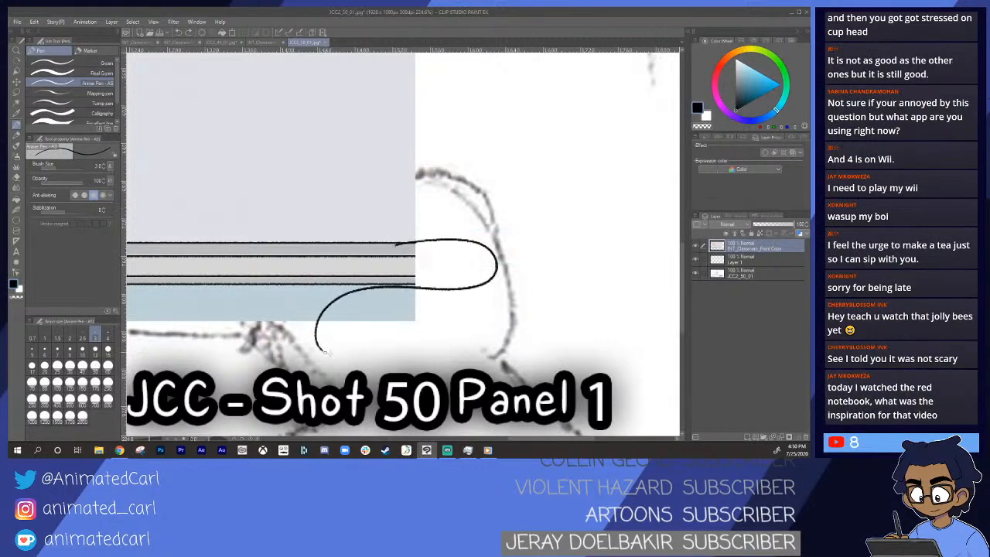
key("ctrl+z")
left_click_drag(410, 242, 574, 244)
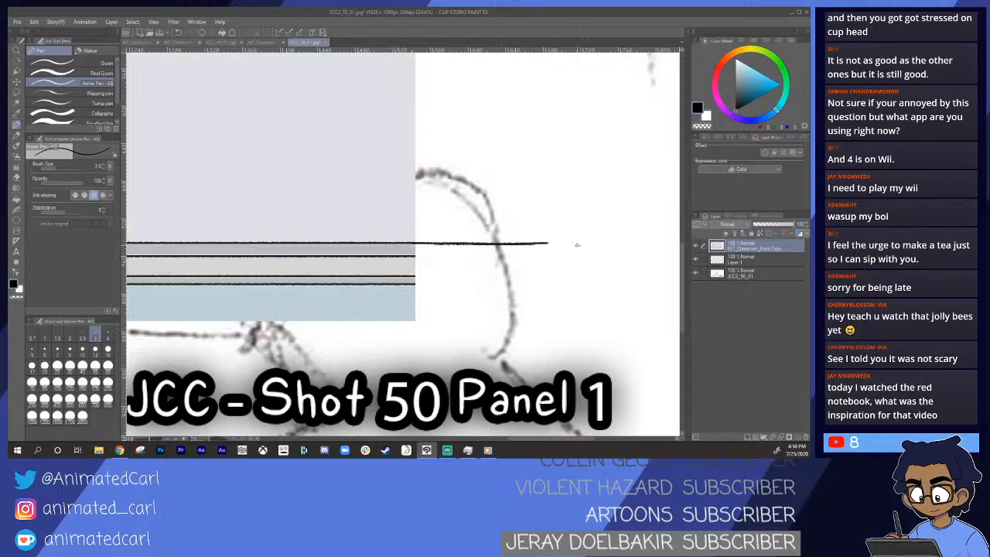
key("ctrl+z")
key("/")
left_click_drag(466, 253, 321, 316)
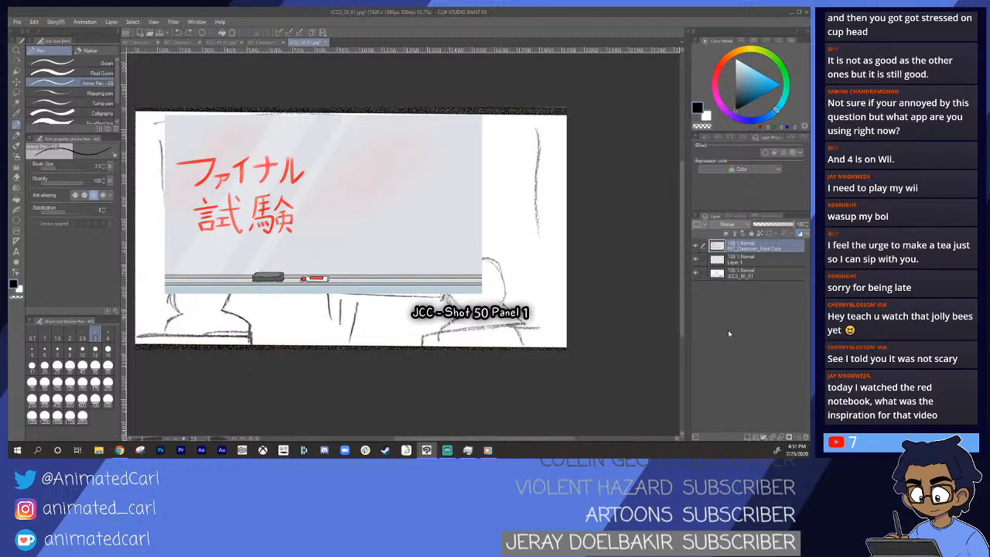
key("alt+space")
left_click_drag(410, 224, 457, 232)
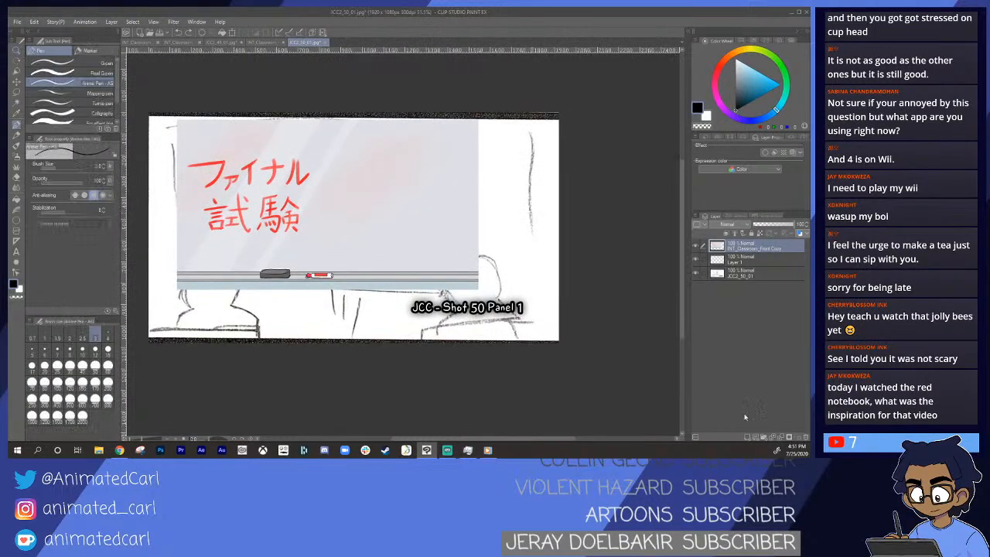
- Add a new layer on top, then move the empty Layer 1 beneath the storyboard sketch and fill it with white
left_click(748, 437)
left_click_drag(740, 274, 735, 295)
key("x")
key("g")
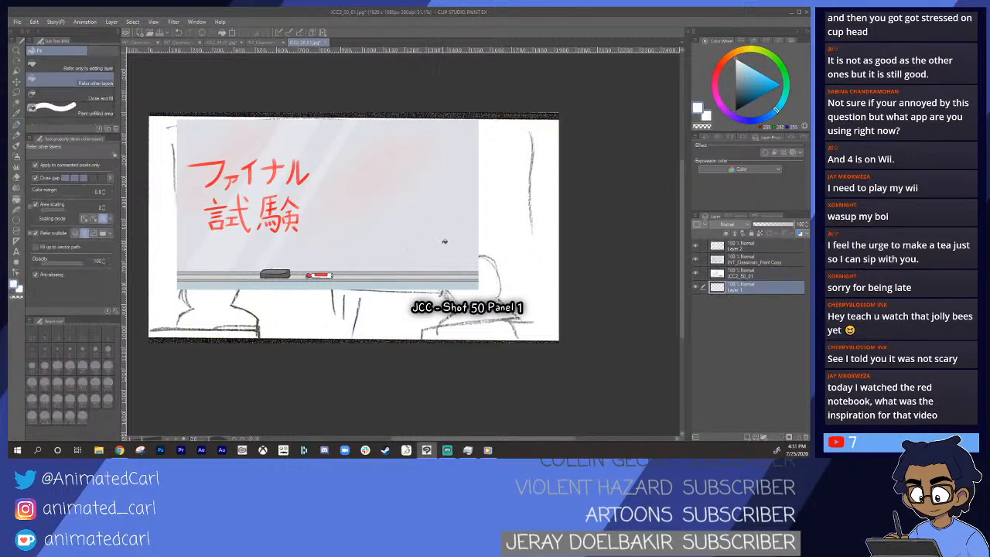
left_click(476, 269)
left_click(701, 276)
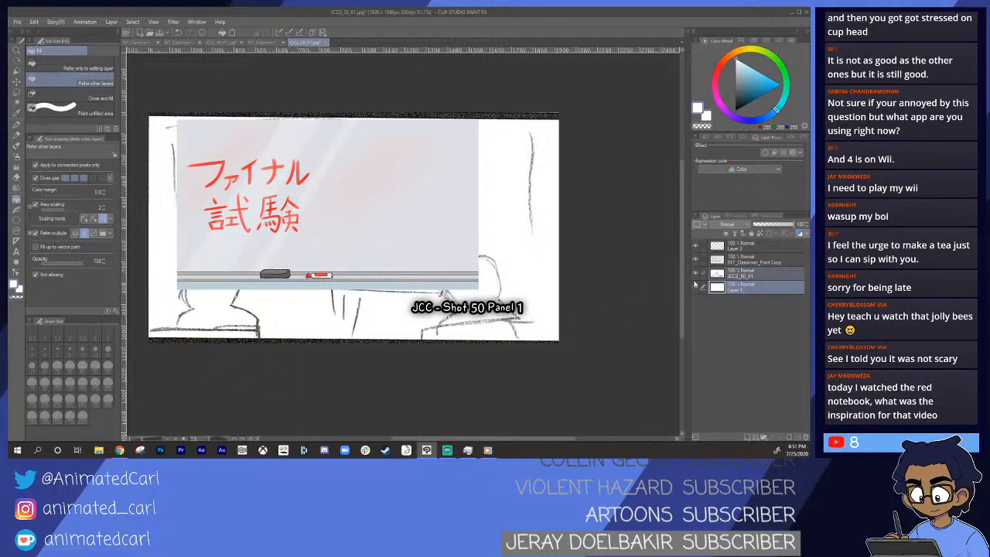
left_click(695, 274)
left_click(702, 274)
left_click(695, 274)
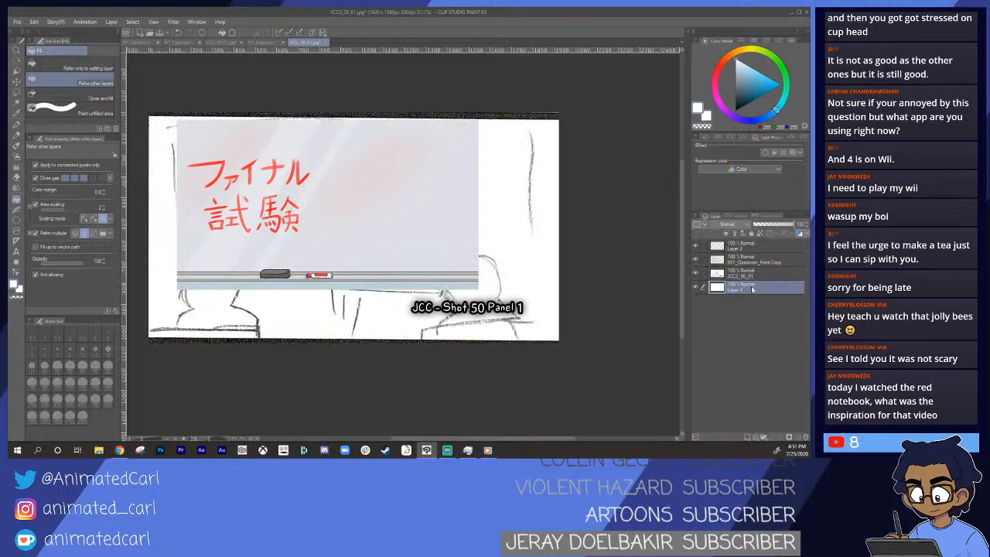
- Lower the whiteboard layer's opacity to 40%, fade the storyboard sketch layer, and make the empty top layer active
left_click(747, 246)
key("/")
left_click(424, 261)
key("space")
left_click_drag(425, 261, 456, 292)
key("alt+space")
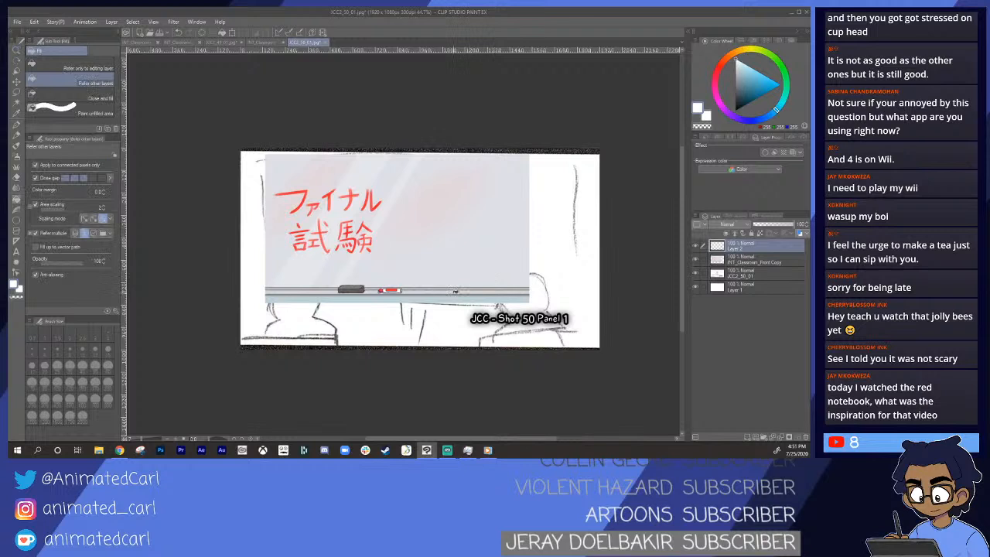
left_click(747, 261)
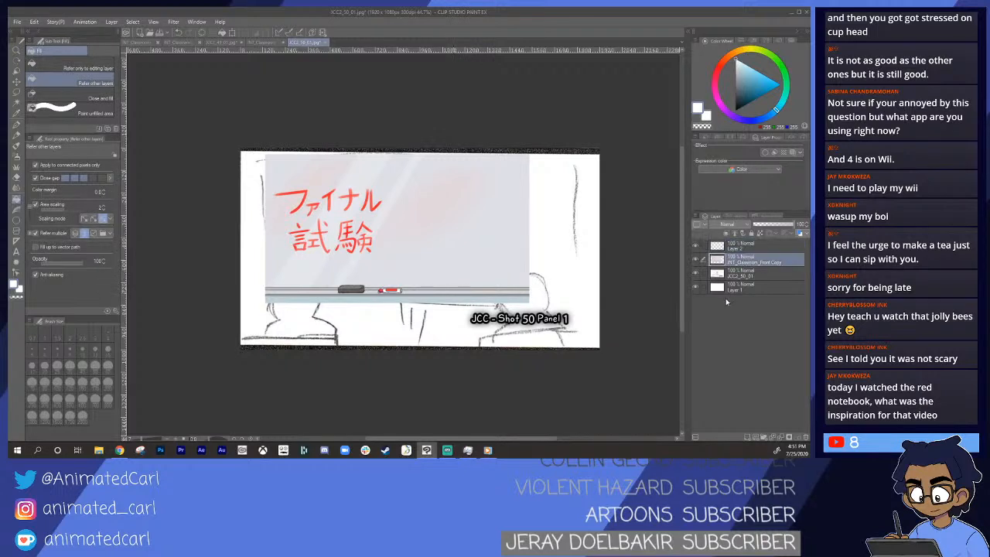
left_click_drag(775, 225, 767, 232)
left_click(743, 249)
left_click(748, 274)
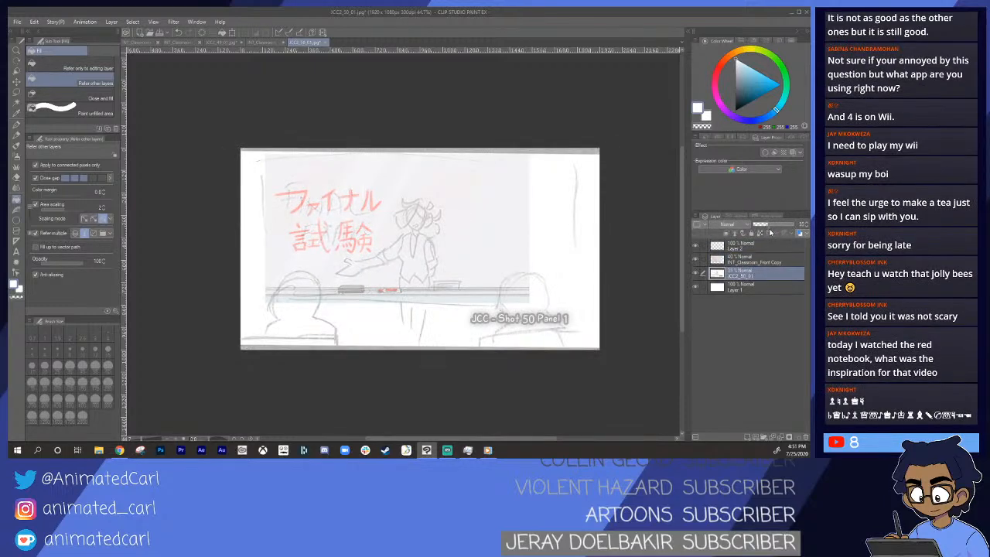
left_click(741, 246)
left_click(370, 260)
left_click_drag(374, 258, 383, 260)
mouse_move(383, 317)
left_mouse_down()
mouse_move(341, 313)
mouse_move(372, 323)
left_mouse_up()
left_click_drag(275, 309, 302, 310)
left_click_drag(371, 323, 447, 315)
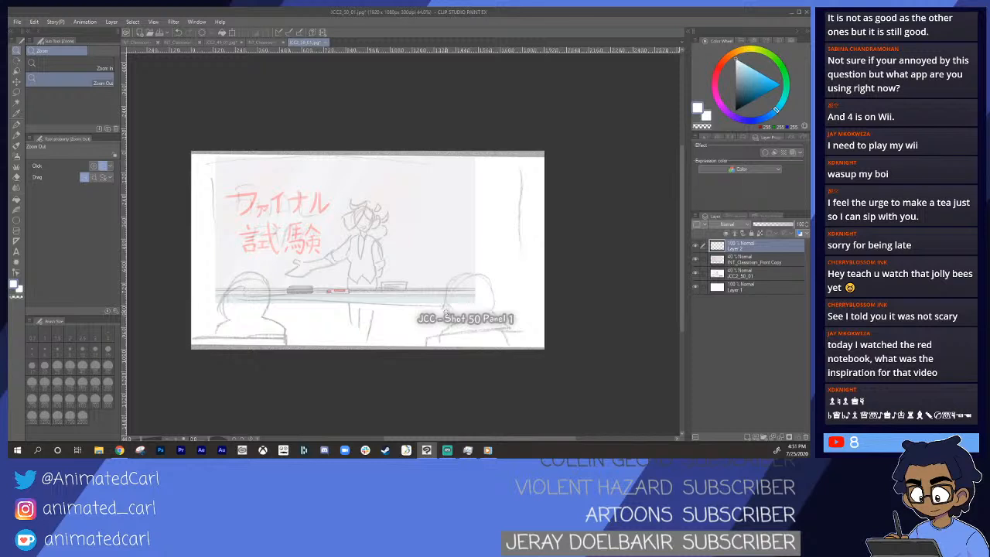
left_click_drag(453, 232, 491, 233)
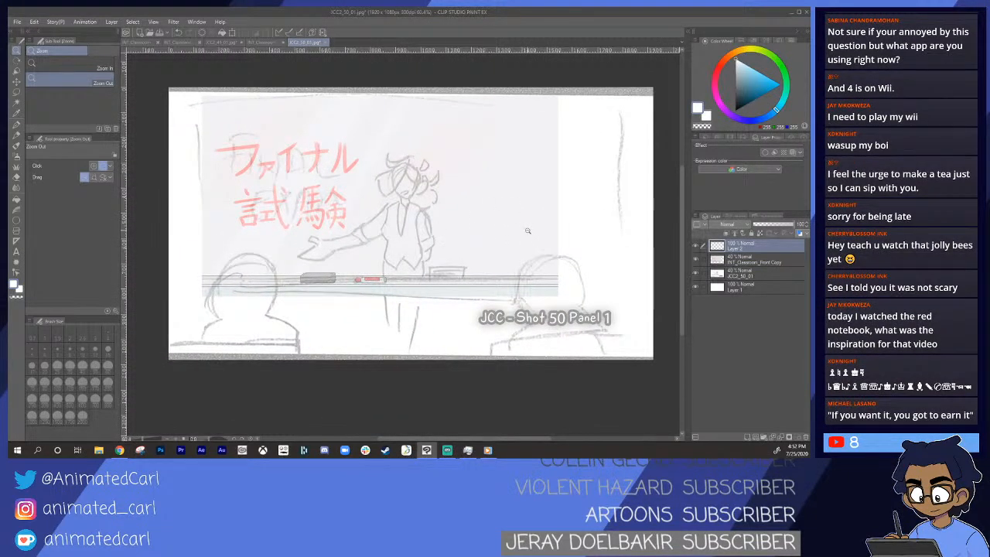
left_click(529, 229)
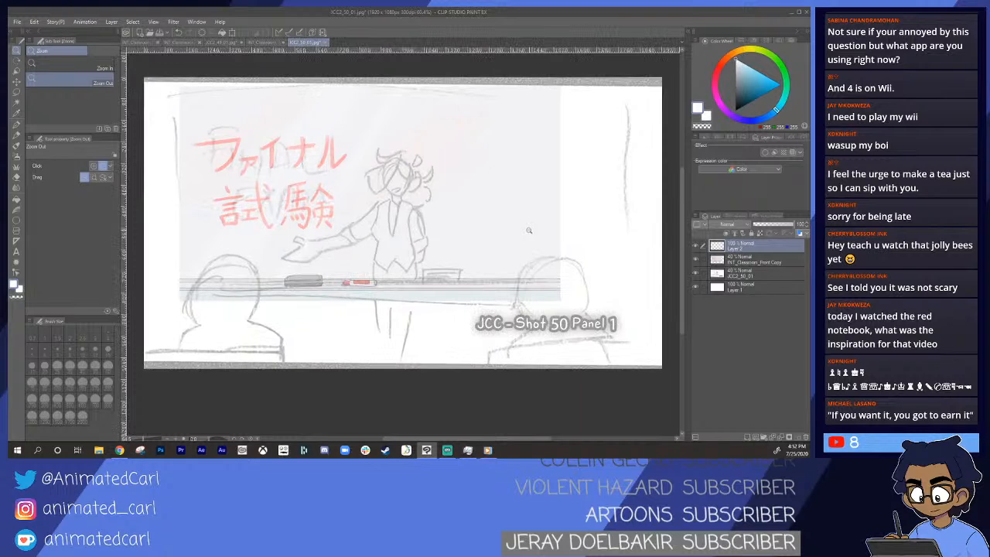
left_click_drag(529, 229, 416, 191)
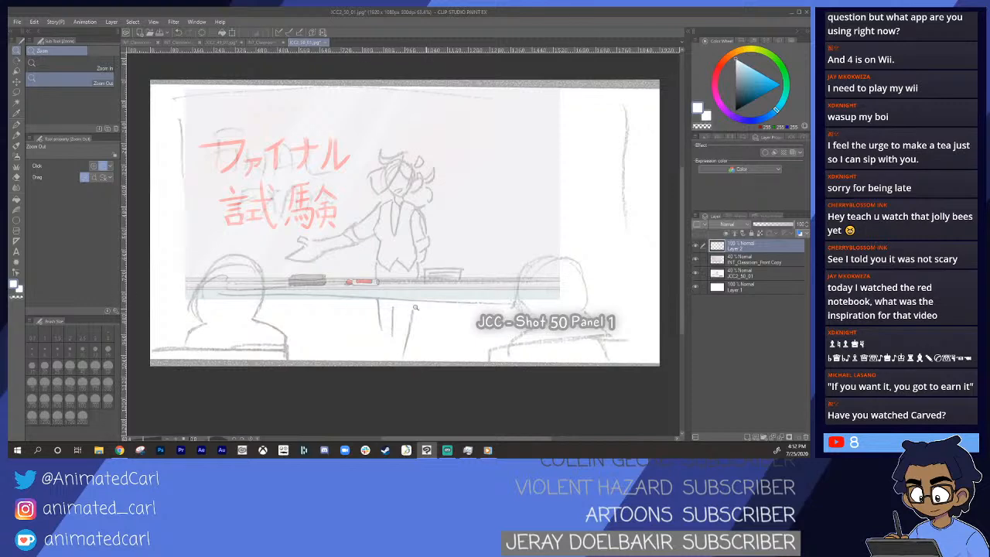
mouse_move(379, 252)
left_mouse_down()
mouse_move(402, 252)
mouse_move(371, 259)
mouse_move(431, 268)
left_mouse_up()
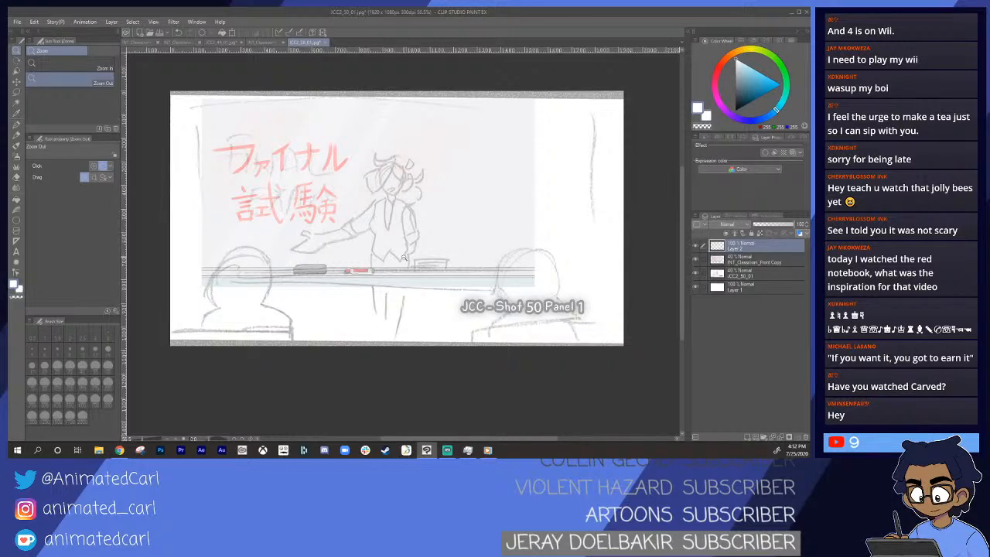
left_click_drag(379, 260, 458, 261)
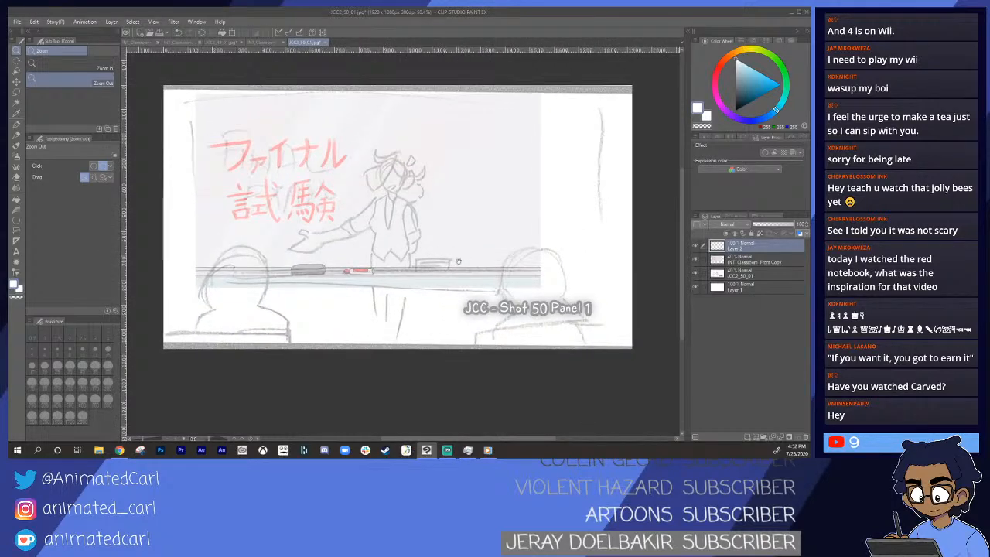
- Ready the Anime Pen with black and try one stroke along the whiteboard's tray line
key("p")
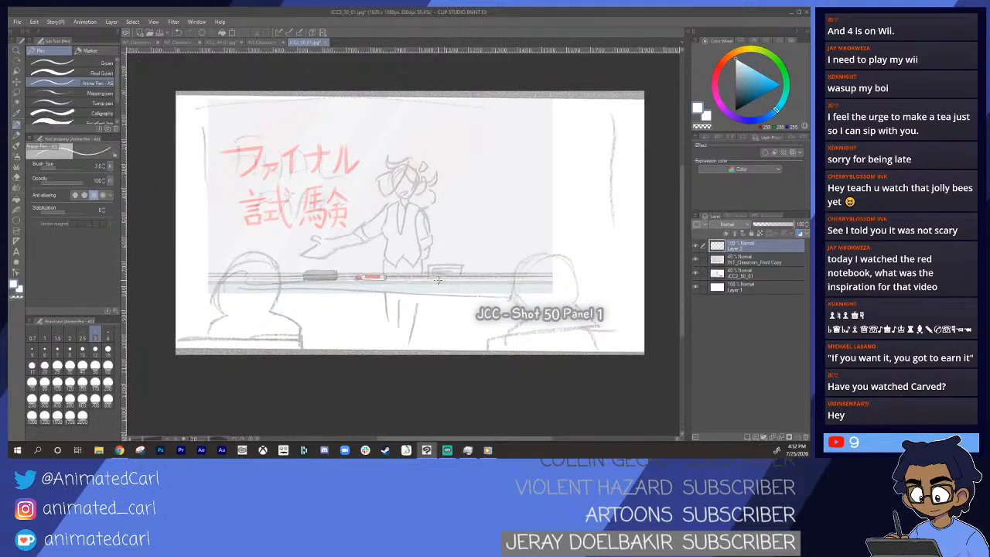
key("x")
left_click_drag(301, 275, 488, 267)
key("ctrl+z")
- Fade the storyboard sketch layer to 24% opacity and the whiteboard layer to about 29%
left_click(749, 260)
left_click(758, 225)
left_click_drag(758, 225, 755, 226)
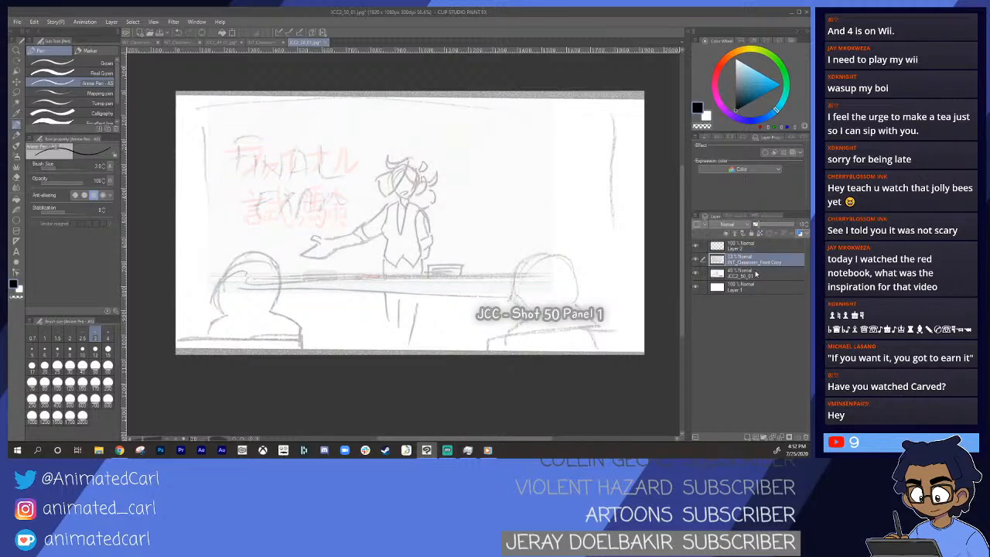
left_click(757, 276)
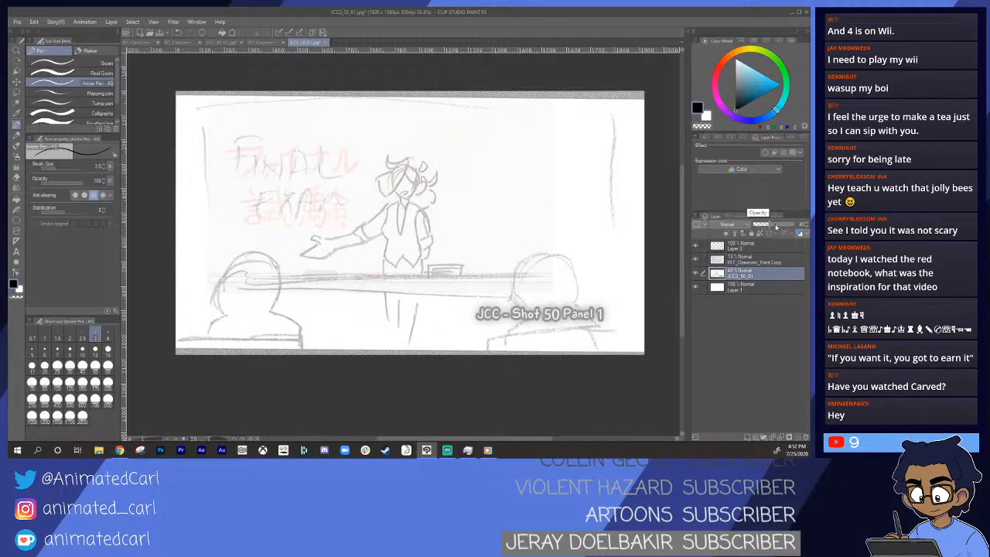
left_click_drag(767, 226, 767, 227)
left_click(755, 259)
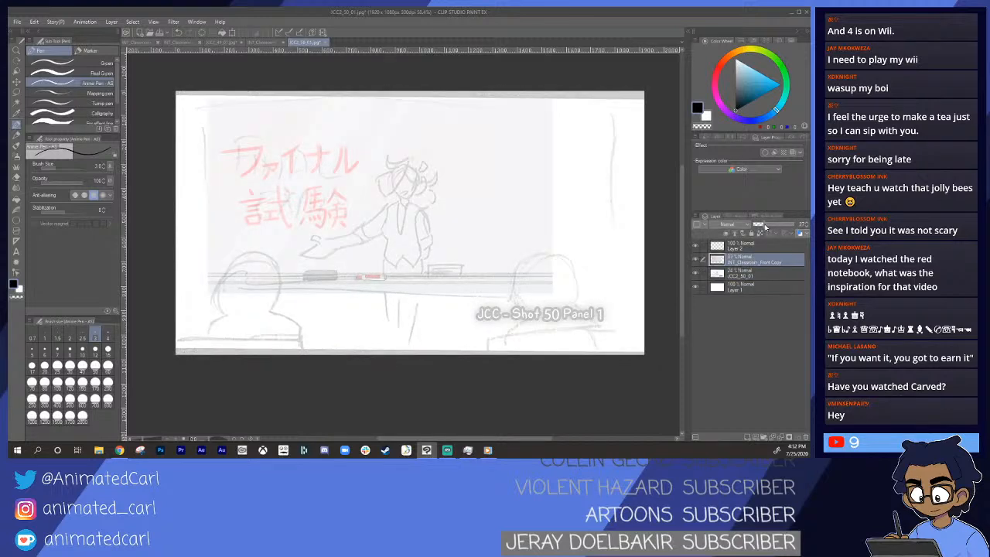
- Rename the empty top layer as line
left_click(742, 246)
double_click(748, 246)
type("line")
key("Return")
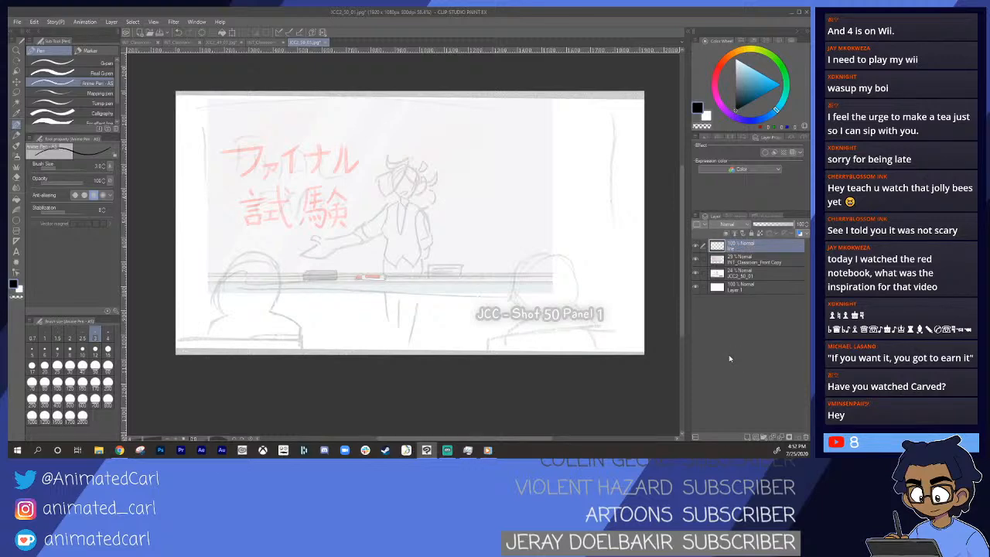
- Create a one-point perspective ruler on its own layer
left_click(111, 21)
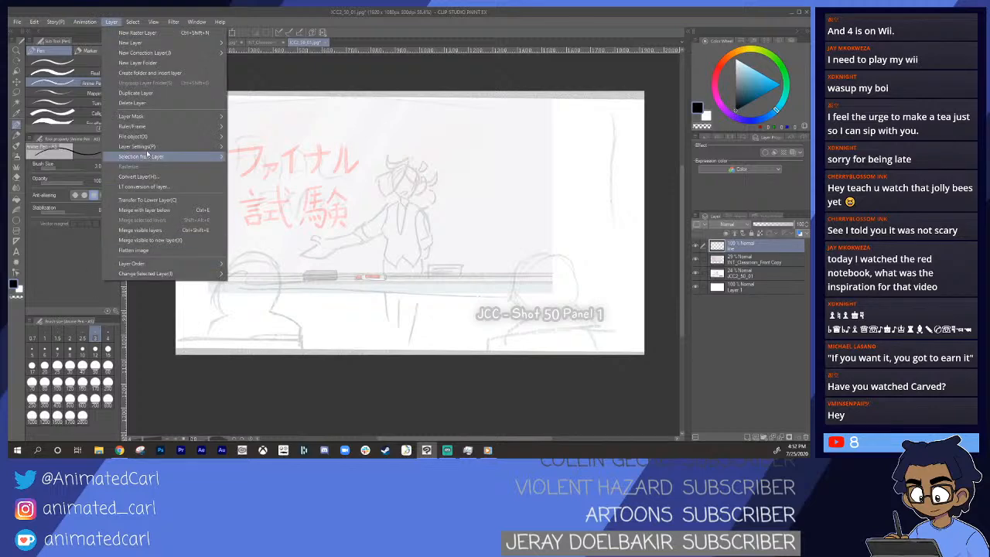
mouse_move(162, 125)
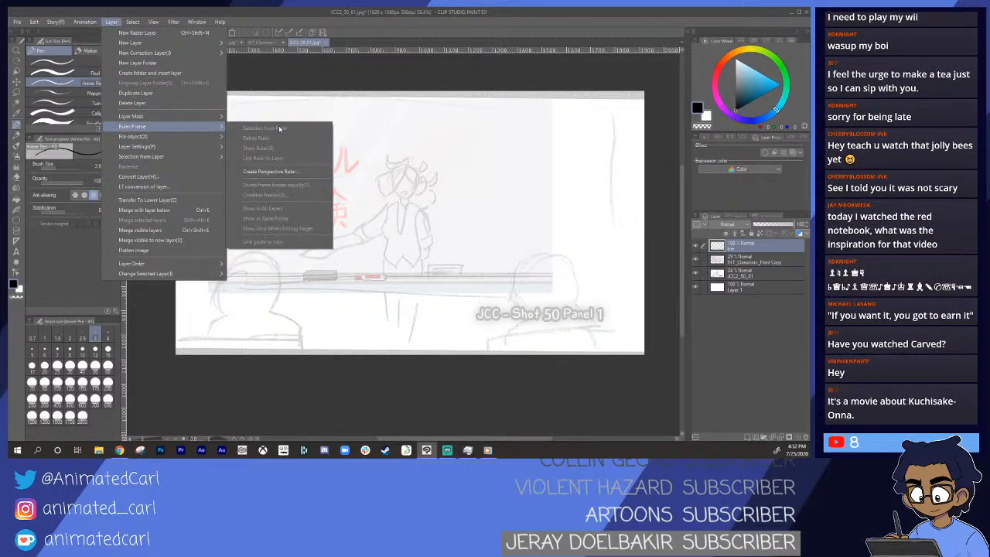
left_click(286, 174)
left_click(428, 195)
- Examine how the perspective ruler's guides line up with the sketched desk, teacher and whiteboard
key("ctrl+space")
left_click_drag(239, 254, 348, 298)
key("space")
left_click_drag(583, 277, 585, 276)
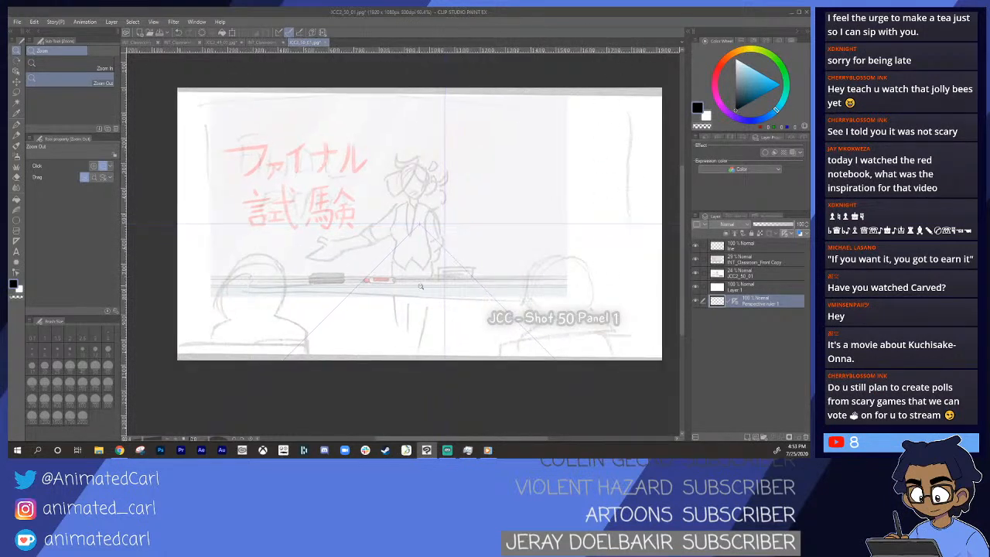
left_click(478, 289)
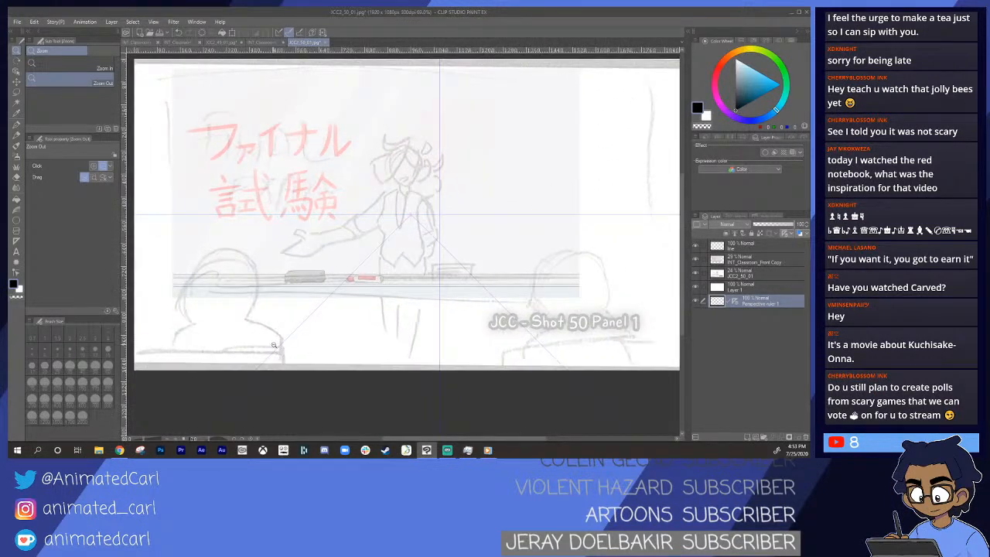
left_click(453, 262)
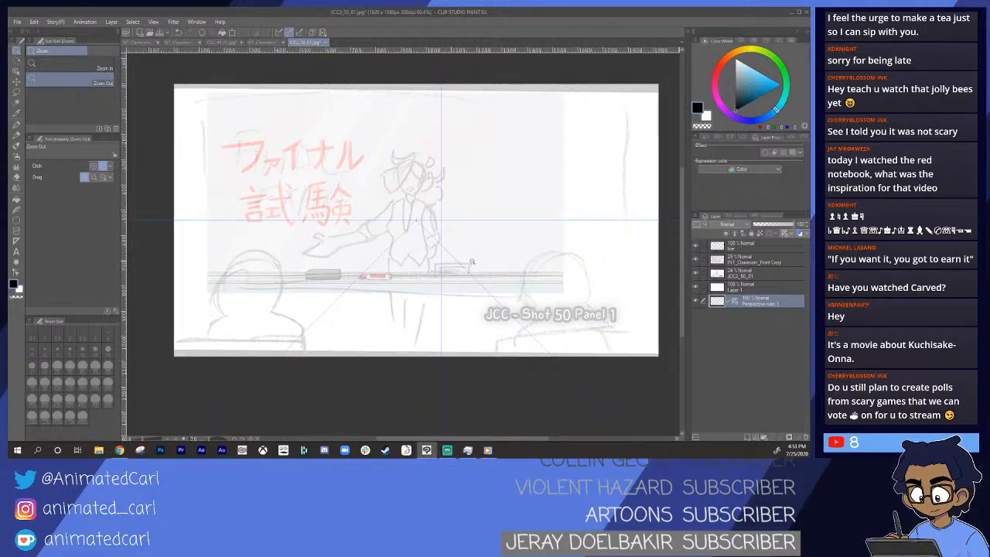
left_click_drag(489, 266, 455, 242)
left_click(463, 248)
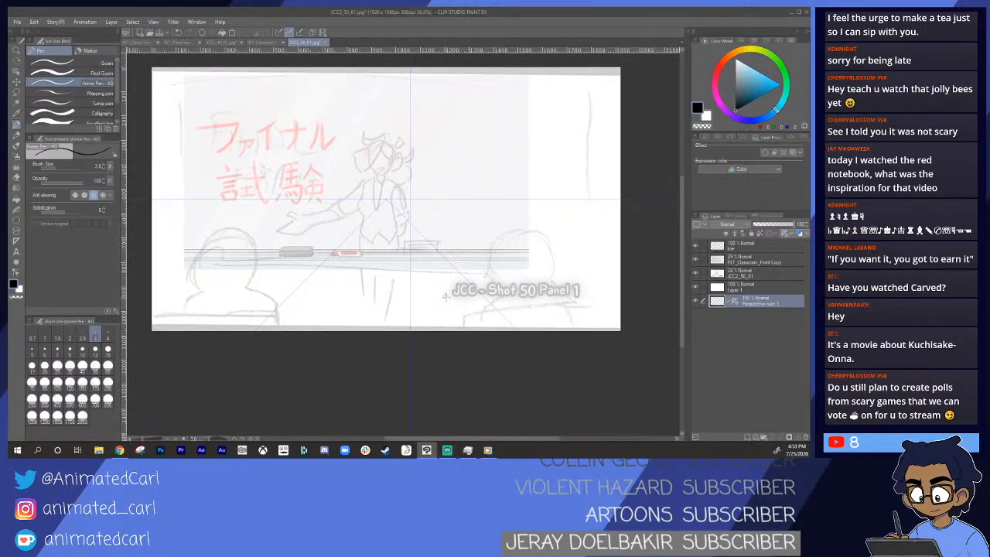
left_click(490, 253)
left_click_drag(490, 253, 516, 263)
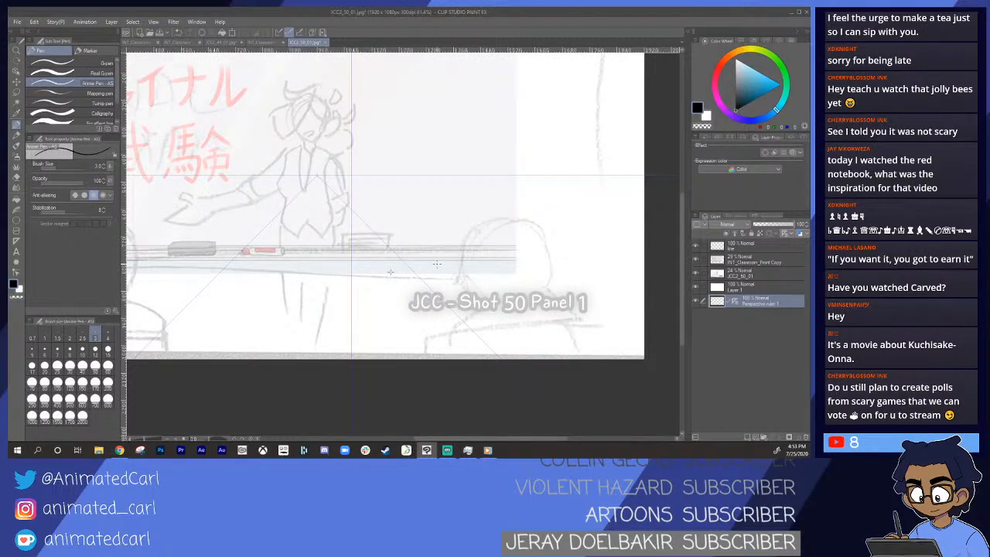
left_click_drag(535, 264, 606, 288)
mouse_move(451, 291)
left_mouse_down()
mouse_move(462, 275)
mouse_move(437, 283)
left_mouse_up()
left_click_drag(327, 251, 356, 271)
left_click_drag(263, 252, 305, 302)
left_click_drag(263, 330, 232, 266)
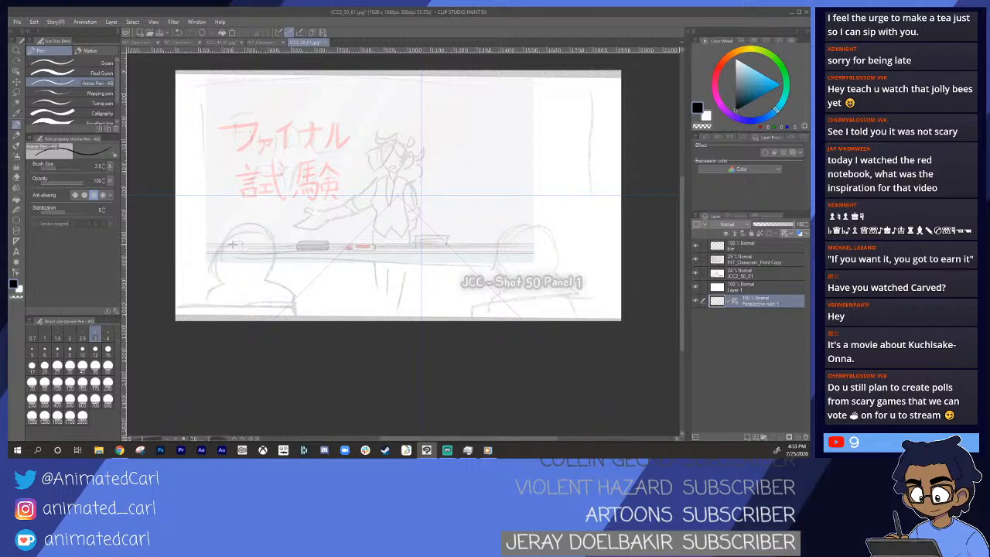
key("ctrl+space")
mouse_move(273, 237)
left_mouse_down()
mouse_move(316, 261)
mouse_move(356, 260)
mouse_move(316, 270)
mouse_move(271, 256)
left_mouse_up()
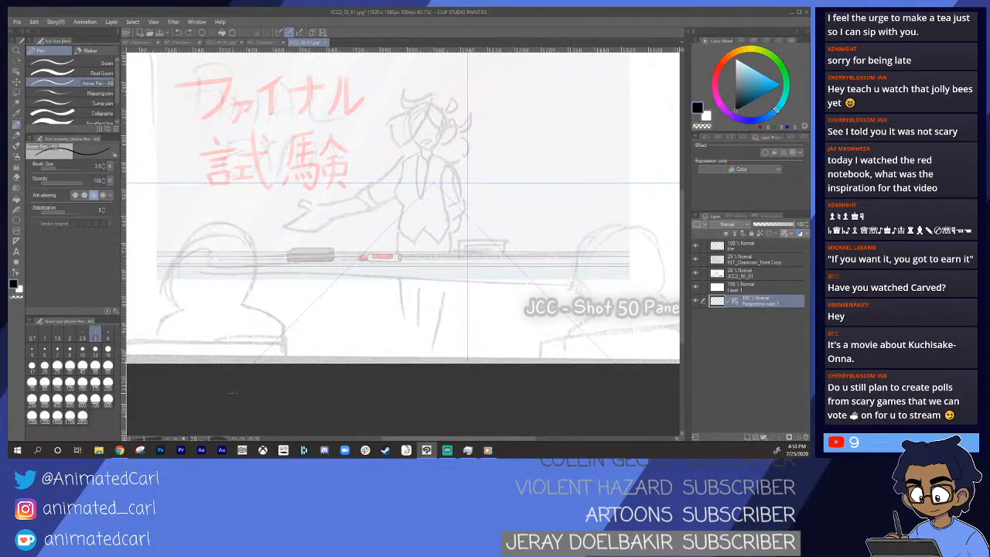
left_click(749, 247)
mouse_move(139, 255)
left_mouse_down()
mouse_move(536, 256)
mouse_move(511, 270)
mouse_move(526, 270)
left_mouse_up()
key("ctrl+z")
mouse_move(619, 256)
left_mouse_down()
mouse_move(555, 252)
mouse_move(584, 252)
left_mouse_up()
left_click_drag(217, 101, 267, 189)
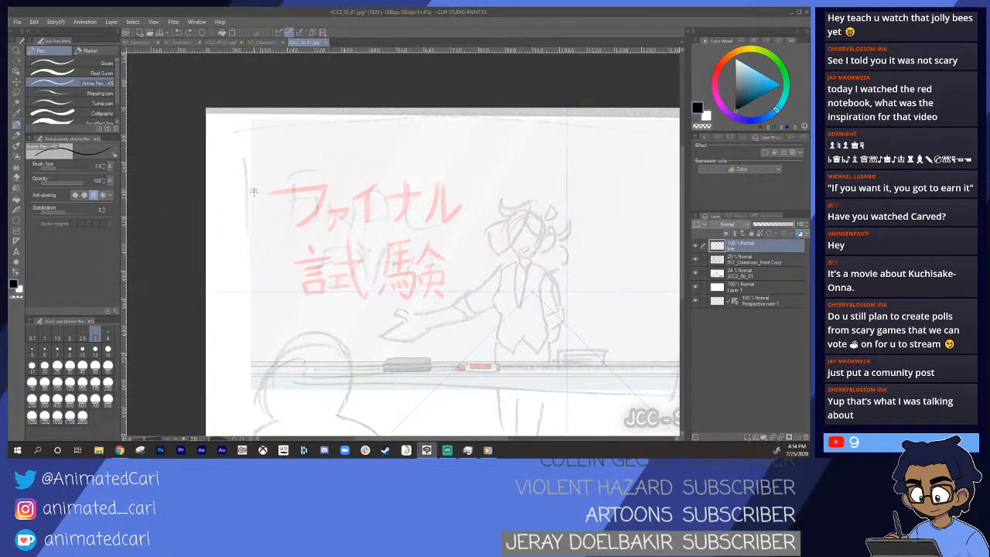
left_click_drag(244, 119, 261, 365)
key("ctrl+z")
left_click(748, 436)
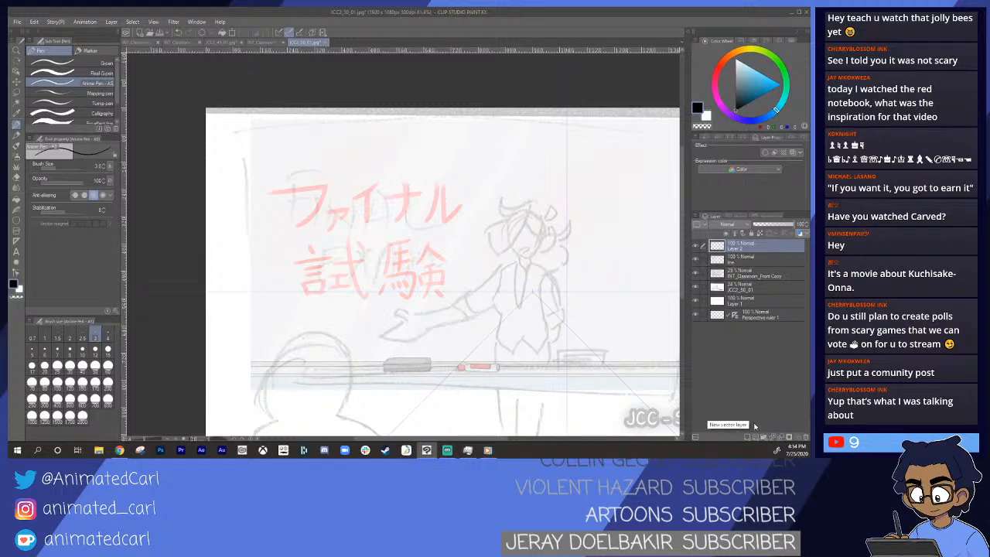
key("ctrl+z")
- Add a new vector layer on top and draw the board's vertical left edge down past the tray in black
left_click(756, 438)
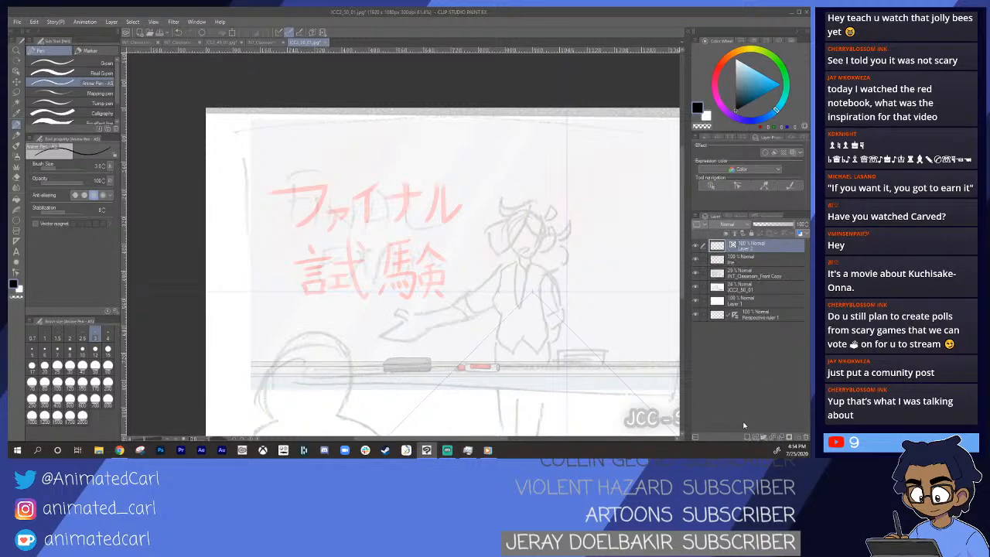
left_click_drag(243, 121, 246, 289)
key("ctrl+z")
left_click_drag(245, 124, 247, 395)
- Draw the board's horizontal bottom edge along the top of the tray, from outside its left edge to past the whiteboard artwork's right end
key("alt+space")
mouse_move(276, 243)
left_mouse_down()
mouse_move(289, 251)
mouse_move(270, 252)
left_mouse_up()
key("space")
left_click_drag(363, 302, 318, 198)
key("alt+space")
left_click_drag(382, 259, 399, 261)
key("space")
left_click_drag(216, 269, 356, 292)
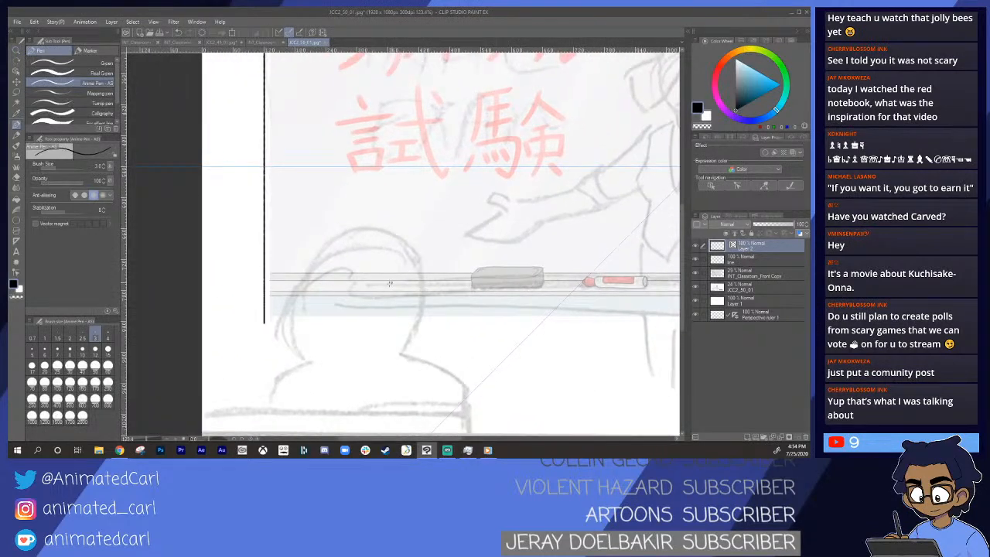
mouse_move(254, 274)
left_mouse_down()
mouse_move(668, 288)
mouse_move(302, 297)
left_mouse_up()
key("ctrl+z")
key("space")
mouse_move(423, 280)
left_mouse_down()
mouse_move(324, 277)
mouse_move(560, 270)
left_mouse_up()
key("ctrl+z")
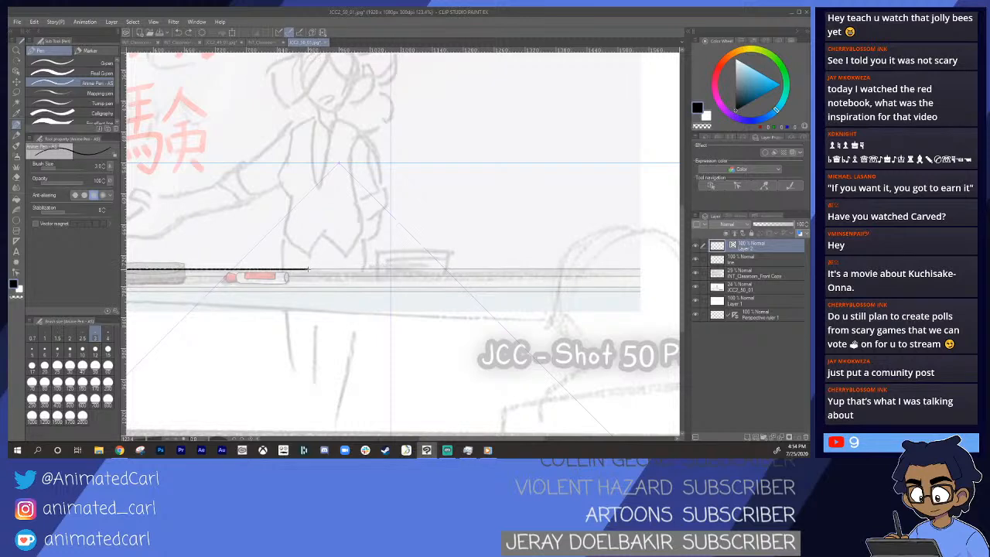
left_click_drag(309, 270, 473, 269)
key("ctrl+z")
mouse_move(306, 270)
left_mouse_down()
mouse_move(669, 274)
mouse_move(540, 276)
left_mouse_up()
- Draw the board's vertical right edge from the canvas top down to tray height, near the sketched right edge
mouse_move(618, 261)
left_mouse_down()
mouse_move(548, 307)
mouse_move(547, 281)
mouse_move(540, 284)
mouse_move(549, 284)
left_mouse_up()
key("alt+space")
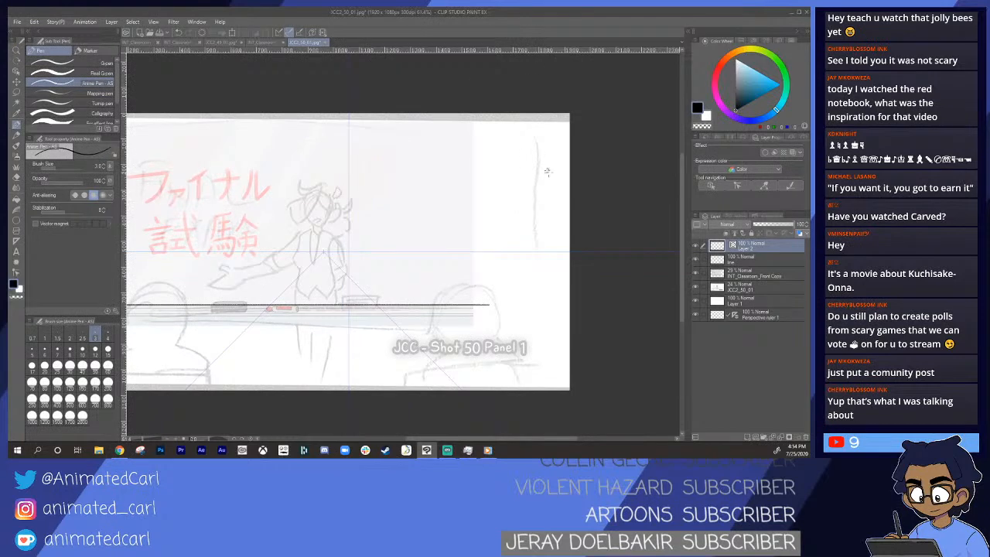
mouse_move(531, 114)
left_mouse_down()
mouse_move(541, 302)
mouse_move(573, 286)
left_mouse_up()
- Extend the board's bottom and right edge lines until they cross at the lower-right corner
key("ctrl+space")
key("ctrl+space")
left_click_drag(458, 321, 507, 304)
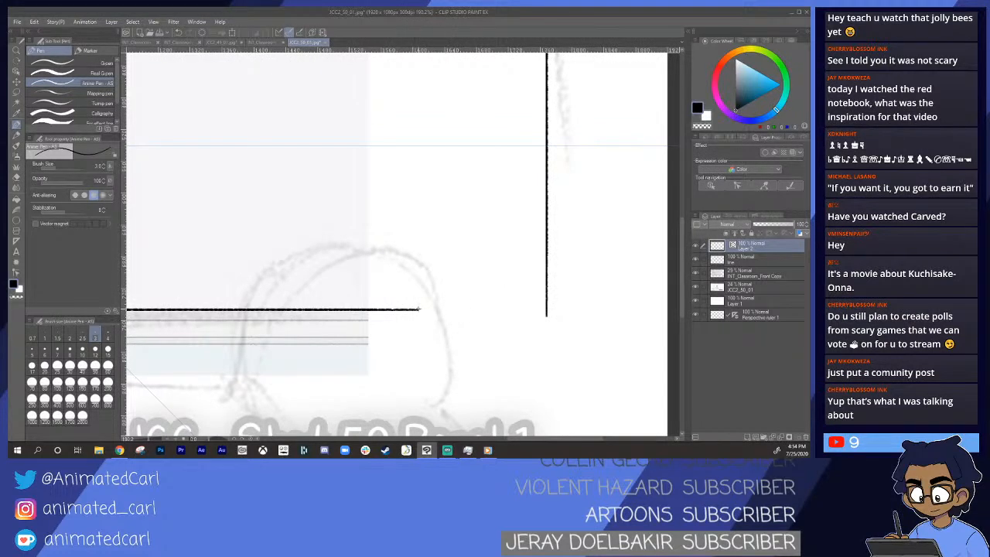
left_click_drag(419, 310, 626, 312)
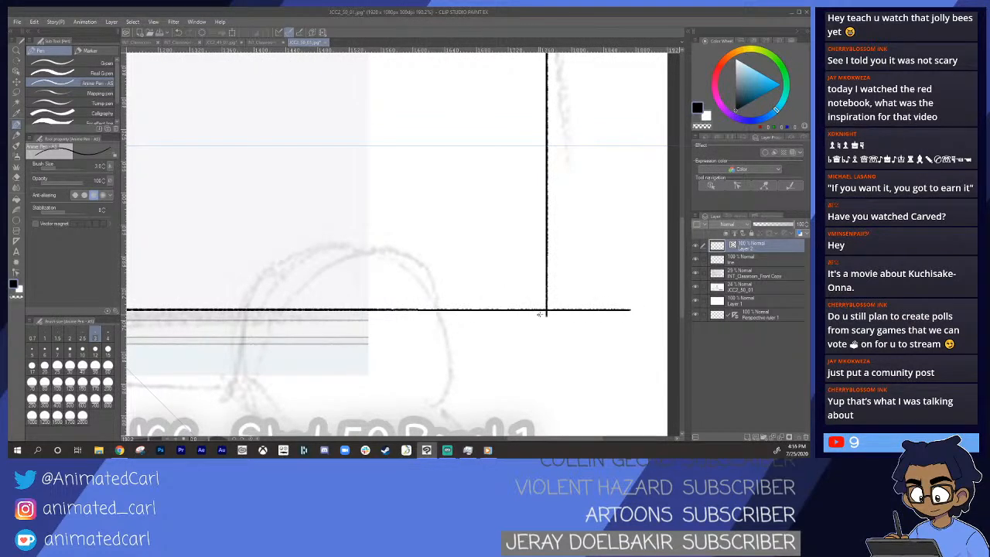
mouse_move(546, 316)
left_mouse_down()
mouse_move(549, 365)
mouse_move(578, 339)
mouse_move(556, 317)
mouse_move(526, 320)
mouse_move(552, 309)
left_mouse_up()
- Erase the line ends overshooting the board's lower-right corner, including the leftover fragments, using the vector eraser
key("e")
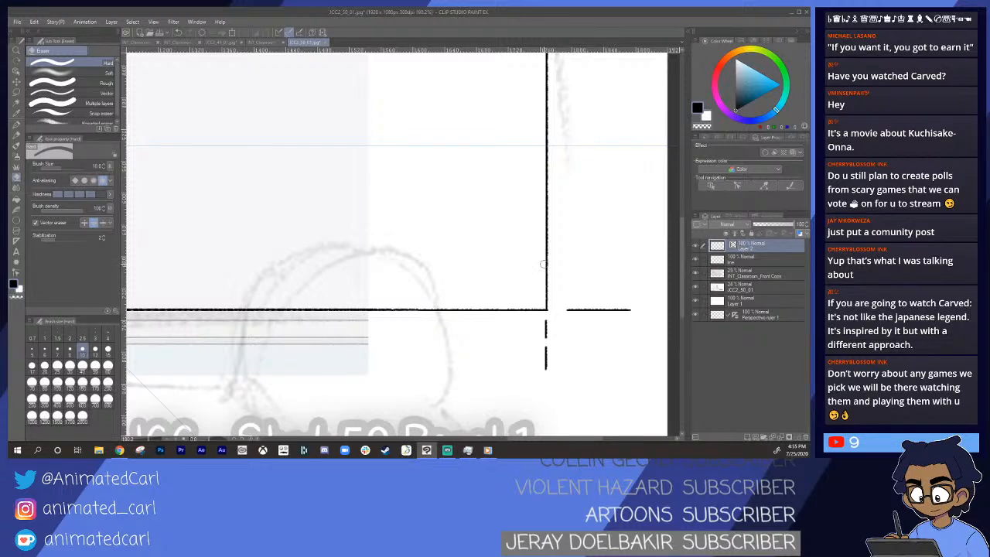
mouse_move(567, 310)
left_mouse_down()
mouse_move(615, 309)
mouse_move(632, 324)
left_mouse_up()
left_click_drag(546, 326, 547, 379)
left_click(97, 94)
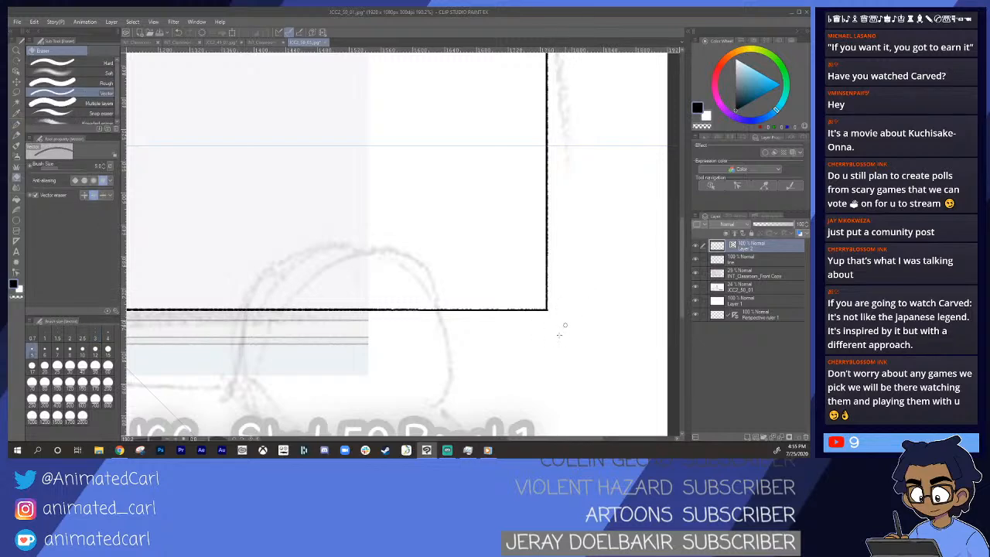
- Trim the line ends overshooting the board's lower-left corner with the Vector eraser so the edges meet cleanly
key("p")
left_click_drag(596, 317, 544, 334)
left_click_drag(372, 332, 437, 321)
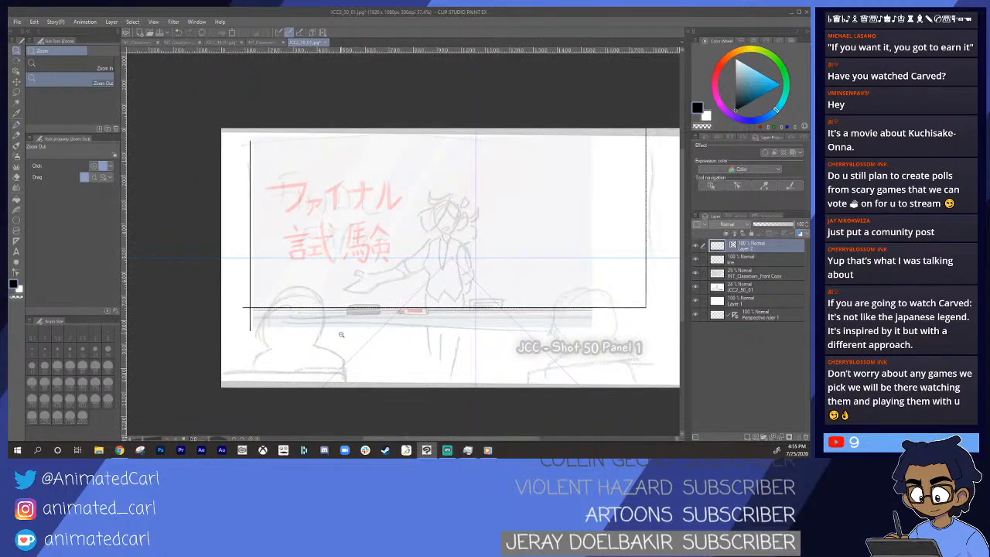
left_click_drag(341, 334, 338, 351)
key("p")
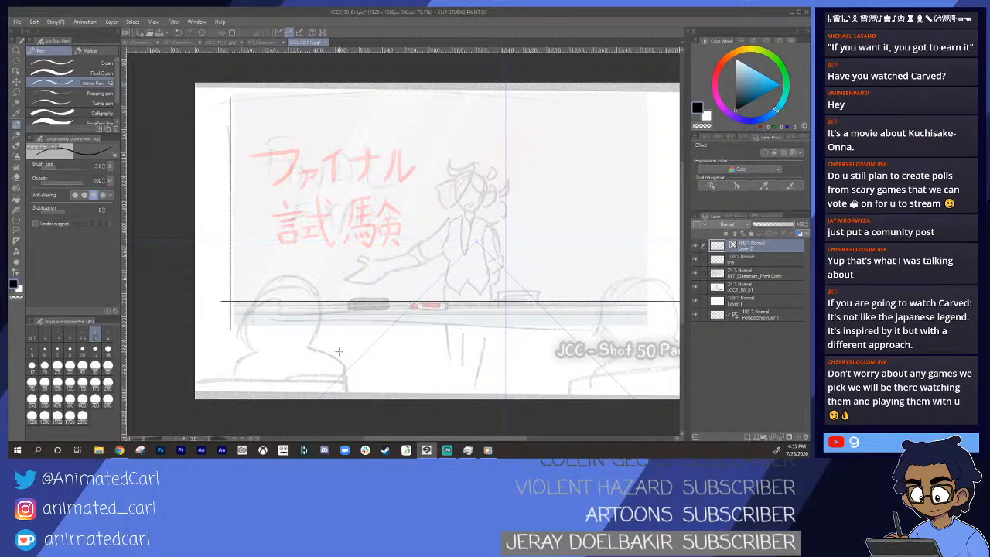
scroll(220, 309, "up", 8)
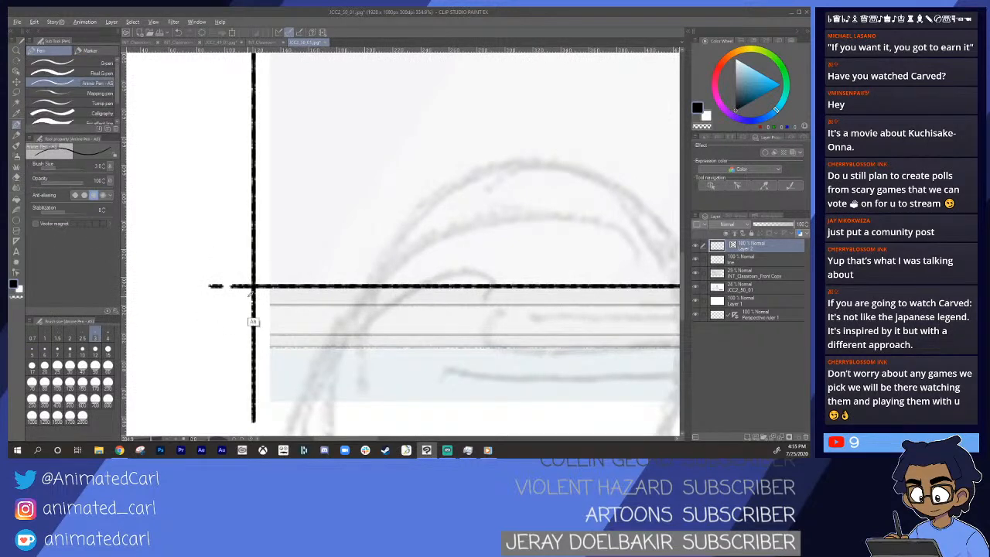
key("alt+e")
key("Escape")
key("e")
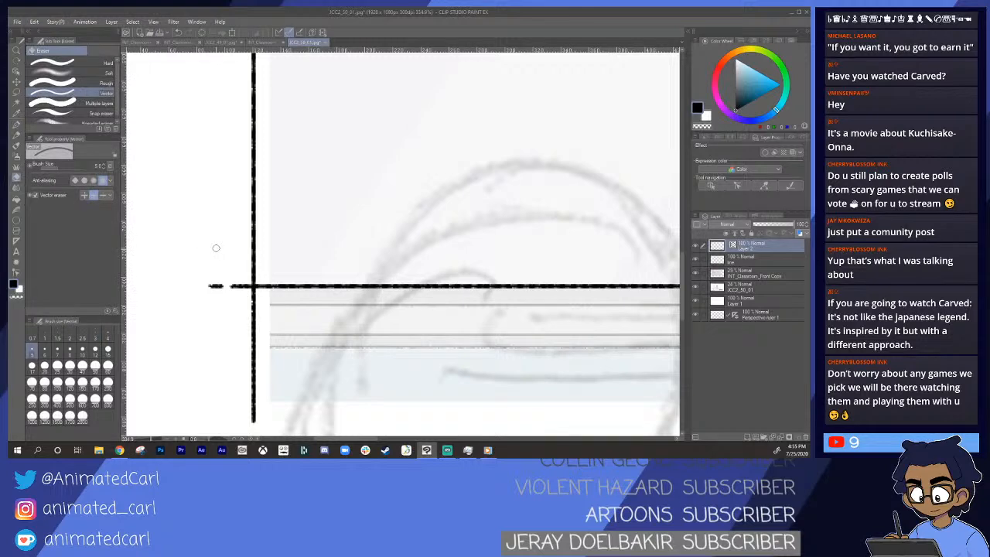
mouse_move(235, 287)
left_mouse_down()
mouse_move(247, 315)
mouse_move(251, 286)
mouse_move(259, 297)
mouse_move(230, 297)
mouse_move(236, 307)
mouse_move(260, 299)
mouse_move(240, 289)
mouse_move(245, 299)
mouse_move(266, 297)
mouse_move(204, 328)
left_mouse_up()
left_click_drag(265, 315, 221, 351)
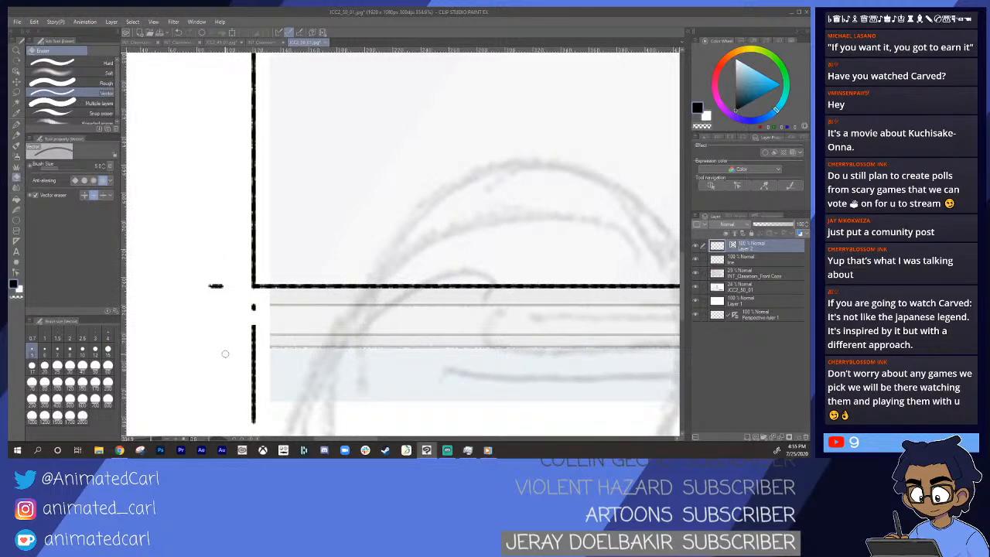
mouse_move(262, 318)
left_mouse_down()
mouse_move(252, 310)
mouse_move(253, 426)
left_mouse_up()
left_click_drag(216, 276, 219, 283)
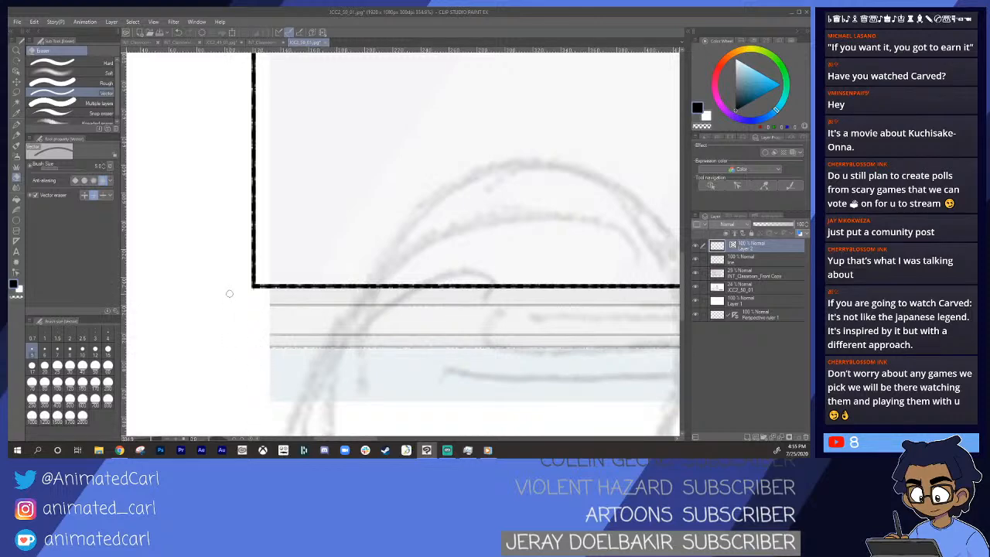
- Extend the board's left edge upward with the Anime Pen until it runs off the top of the canvas
key("alt+space")
left_click_drag(256, 335, 236, 335)
left_click_drag(386, 330, 337, 344)
left_click_drag(381, 298, 266, 309)
left_click_drag(253, 239, 262, 263)
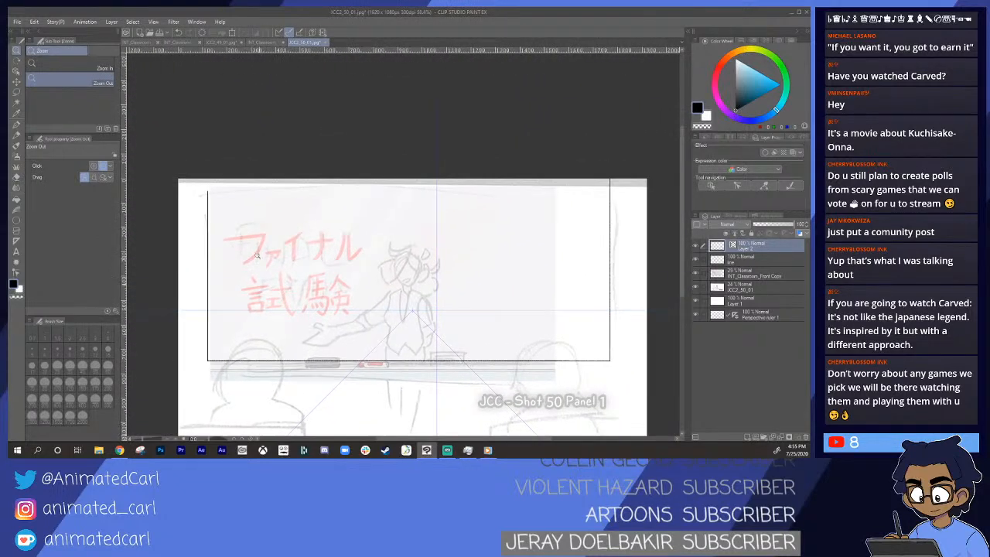
mouse_move(228, 210)
left_mouse_down()
mouse_move(228, 194)
mouse_move(269, 157)
left_mouse_up()
key("p")
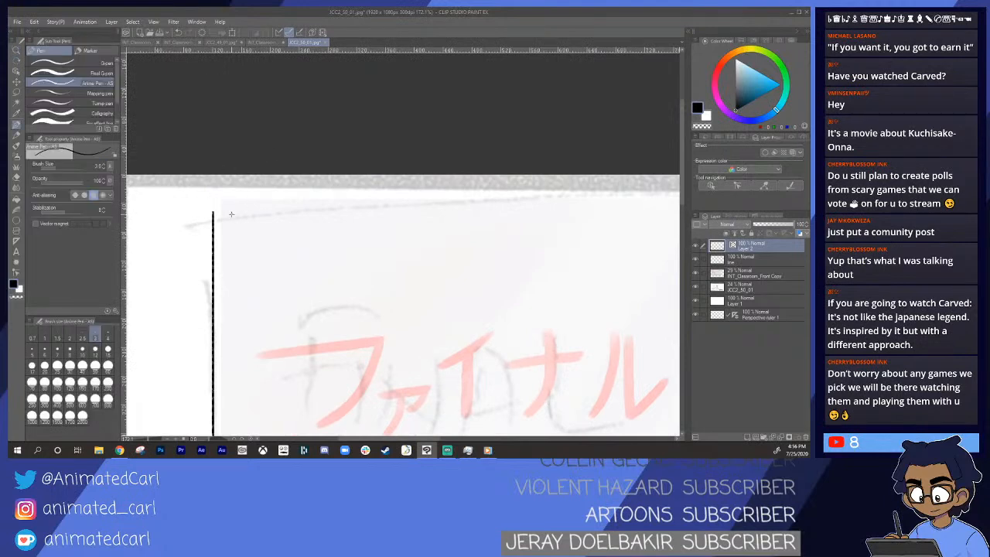
left_click_drag(213, 211, 213, 175)
key("ctrl+z")
key("ctrl+z")
key("slash")
left_click_drag(225, 208, 257, 204)
key("ctrl+z")
left_click_drag(199, 214, 199, 261)
key("slash")
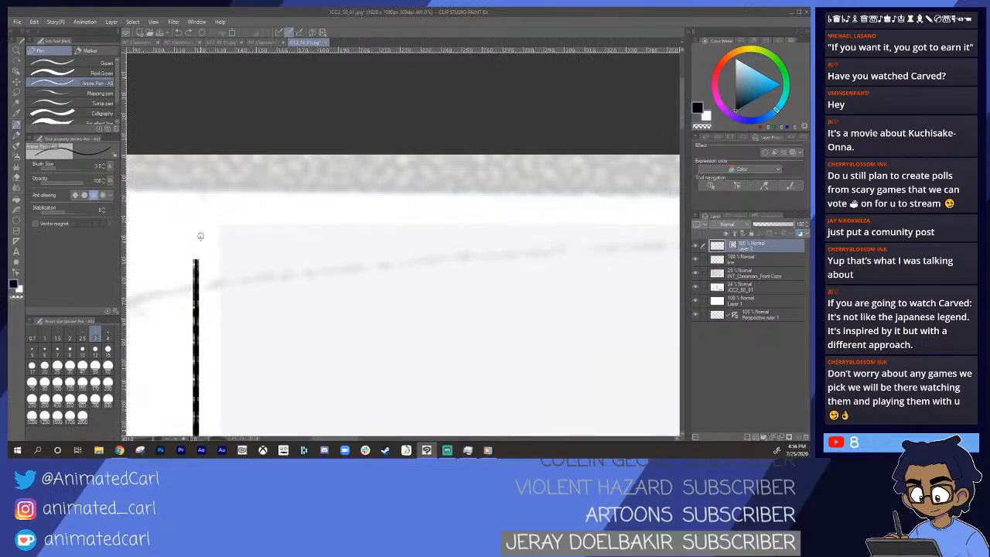
left_click_drag(195, 262, 194, 147)
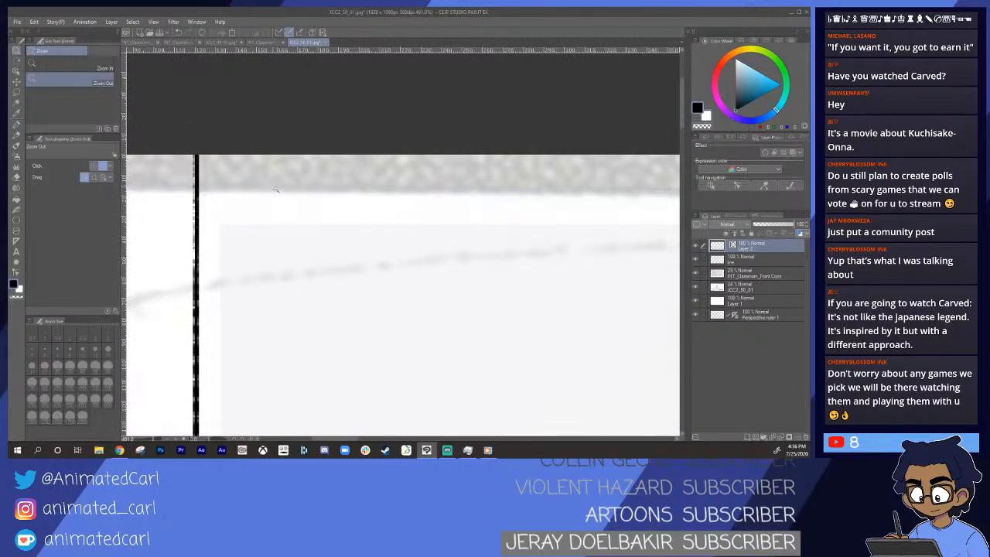
left_click_drag(284, 196, 228, 198)
left_click_drag(489, 348, 443, 267)
left_click_drag(589, 272, 579, 240)
left_click_drag(231, 294, 246, 295)
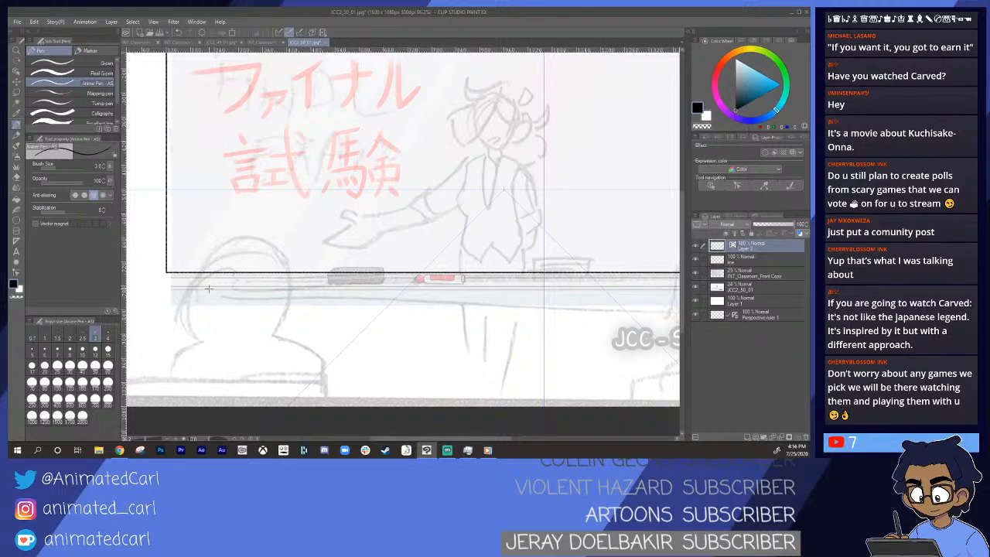
- Examine the inked board outline across the whole panel and around its right edge and lower-right corner
left_click_drag(460, 258, 438, 259)
left_click_drag(533, 239, 477, 241)
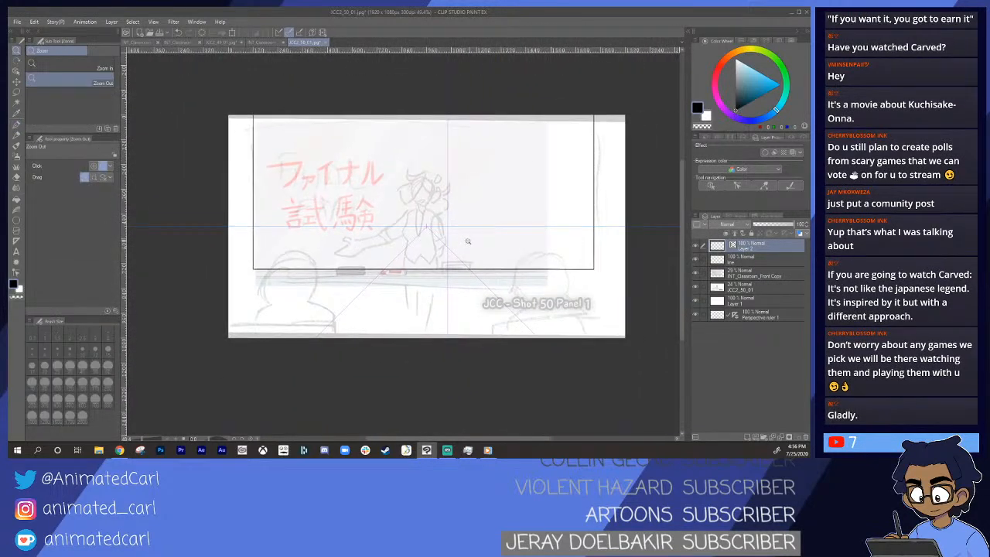
scroll(467, 244, "up", 2)
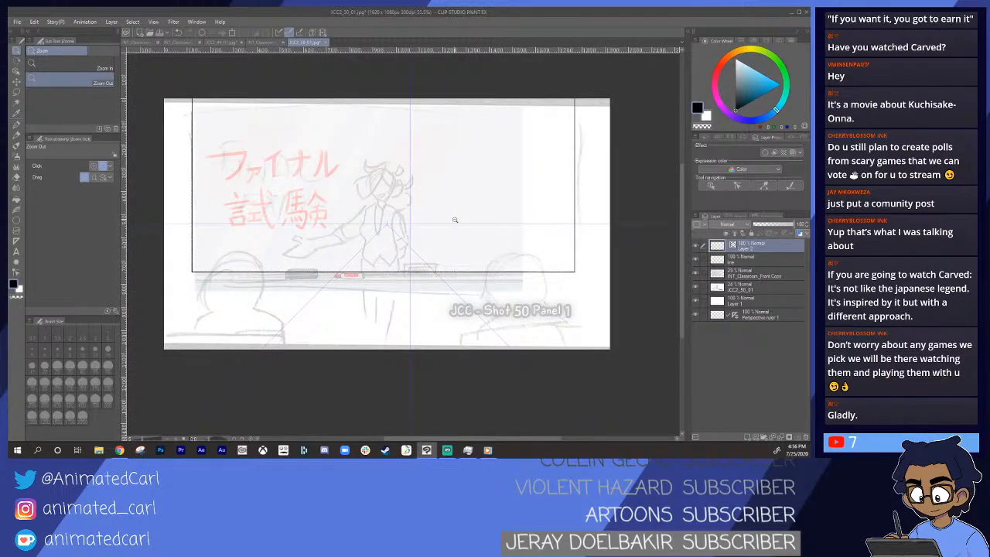
scroll(420, 223, "up", 2)
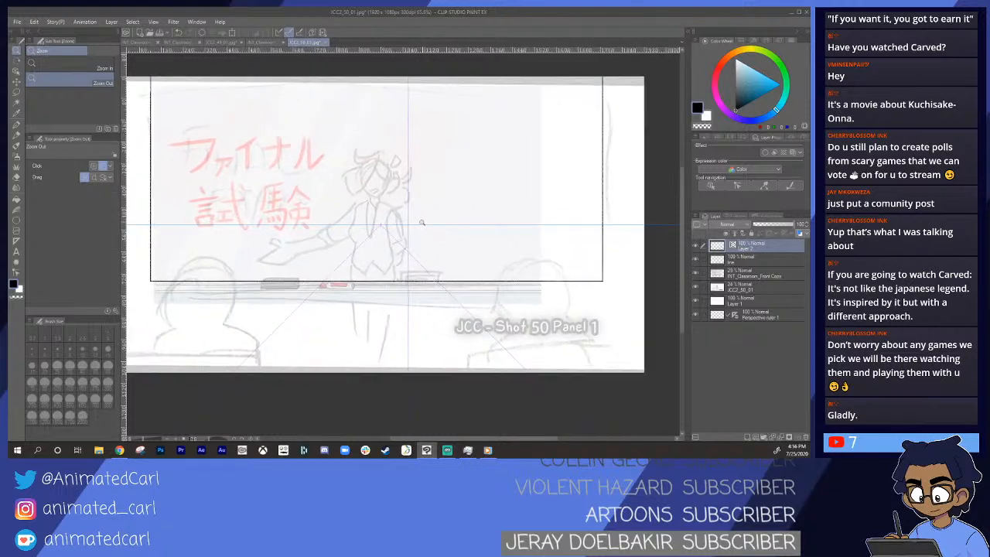
scroll(417, 224, "up", 2)
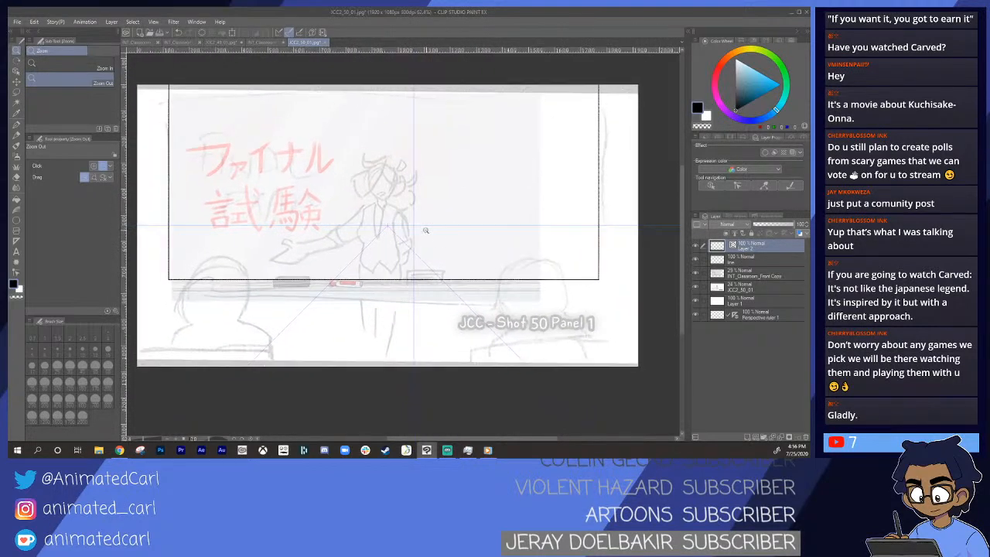
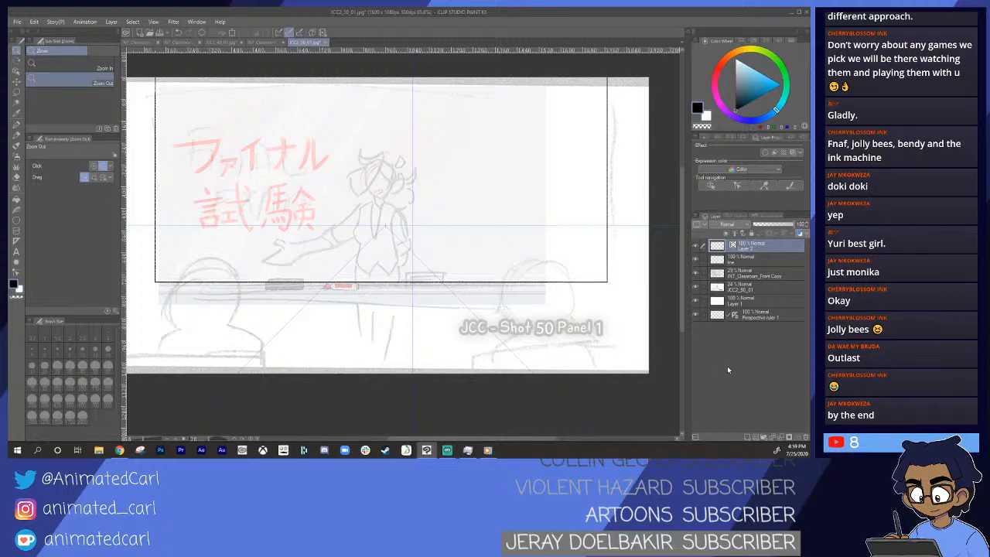
left_click(469, 250)
left_click_drag(627, 182, 524, 221)
left_click(532, 210)
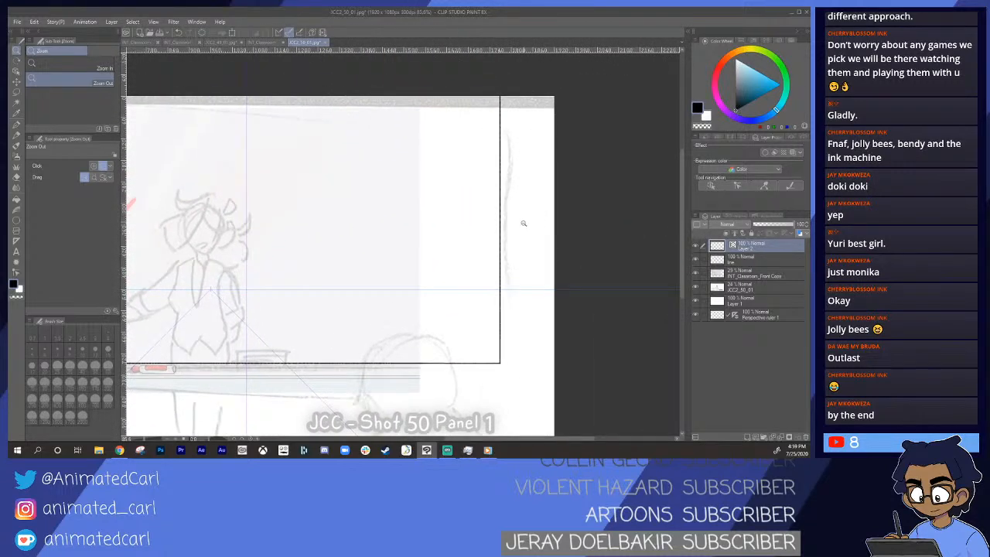
key("p")
left_click_drag(443, 406, 456, 335)
scroll(452, 328, "up", 4)
scroll(451, 324, "up", 2)
left_click_drag(556, 274, 553, 278)
scroll(552, 278, "down", 3)
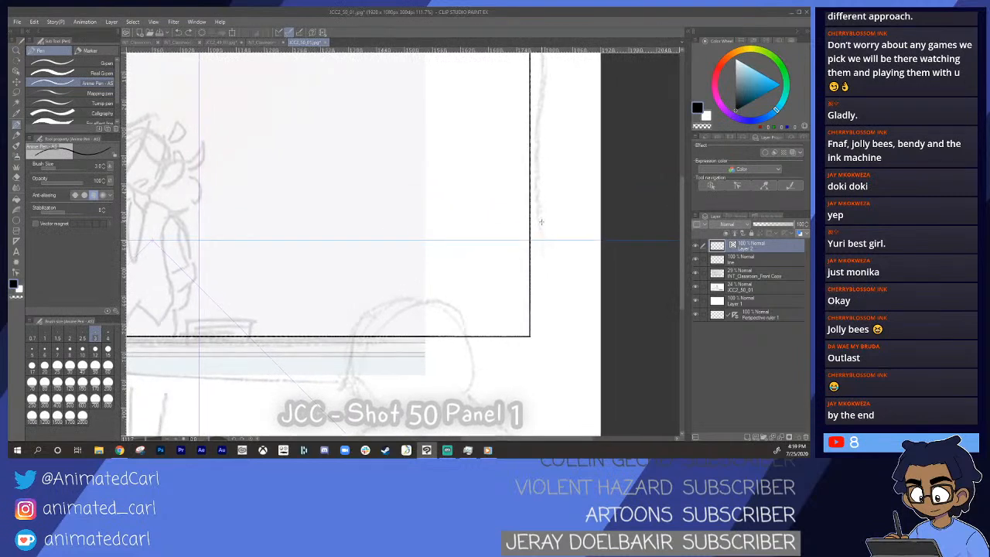
- Move the perspective ruler's vanishing point and eye level up to the height of the teacher's face
left_click_drag(317, 273, 384, 275)
left_click(748, 315)
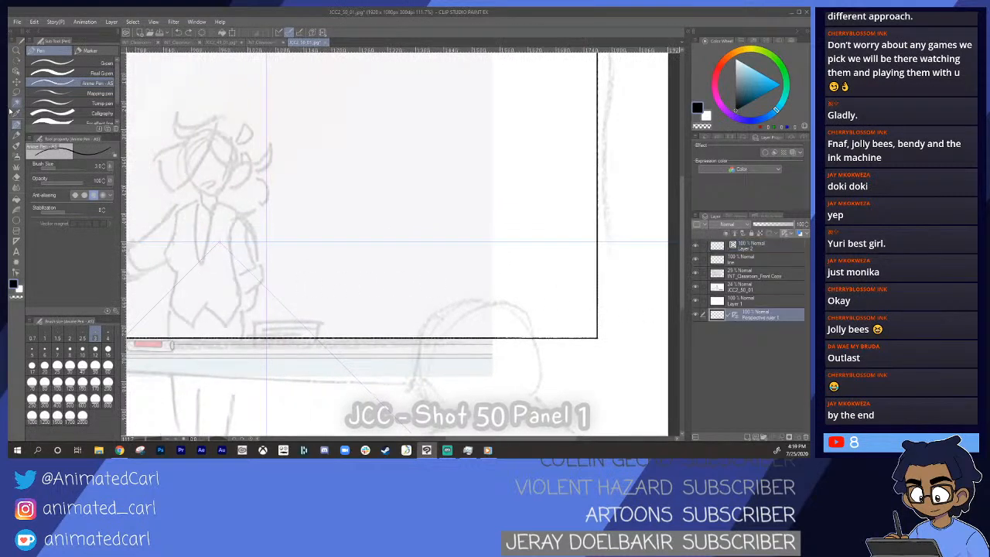
left_click(16, 68)
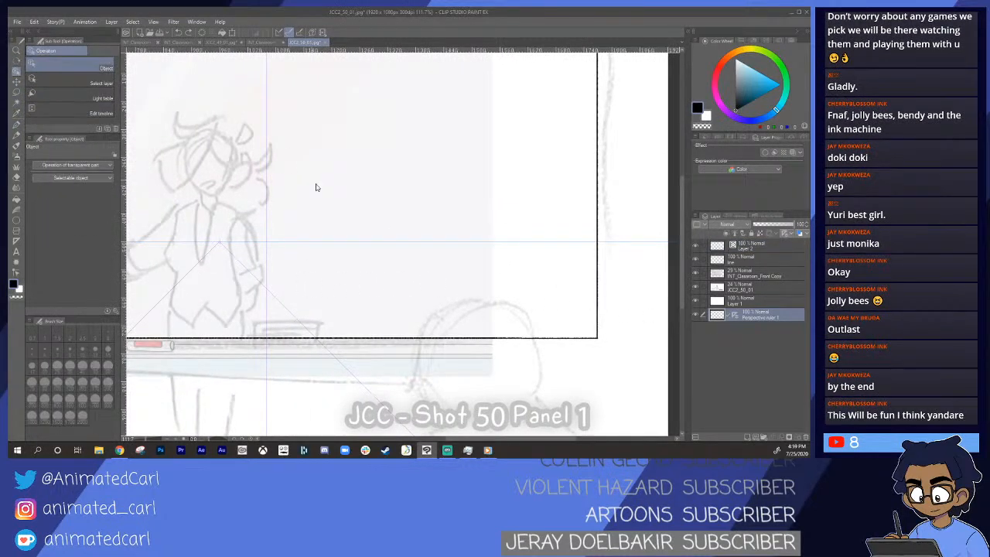
left_click(280, 243)
left_click_drag(271, 249, 278, 228)
left_click_drag(265, 178, 266, 181)
- Examine the perspective guide lines against the whole panel and the board's right side
key("alt+space")
left_click_drag(413, 252, 450, 241)
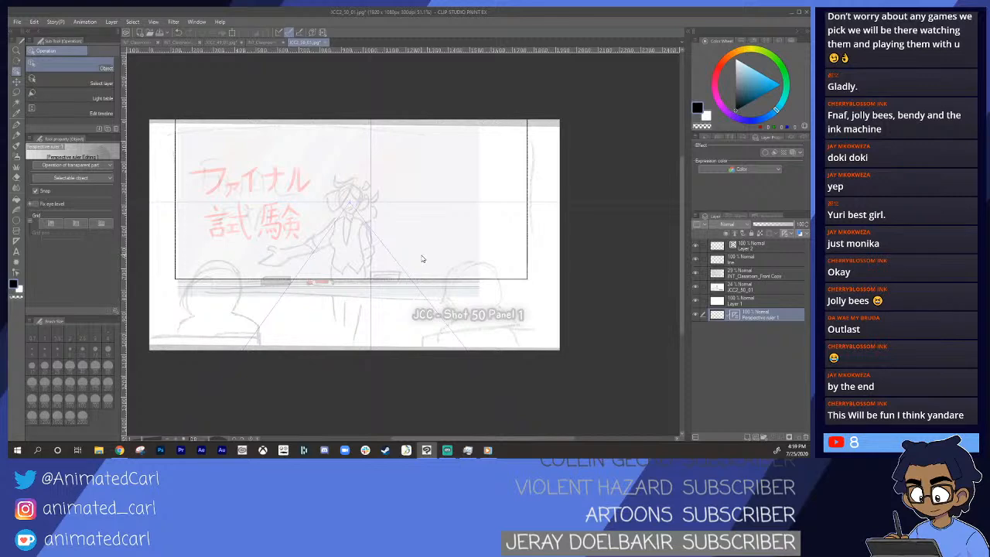
key("alt+space")
left_click_drag(358, 257, 551, 235)
key("alt+space")
key("space")
key("alt+space")
key("space")
left_click_drag(453, 236, 502, 237)
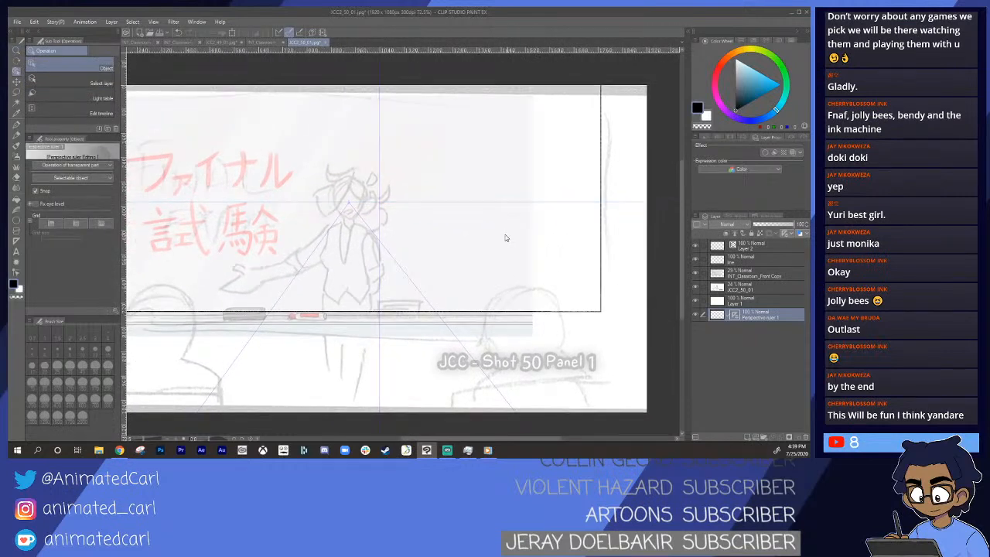
key("alt+space")
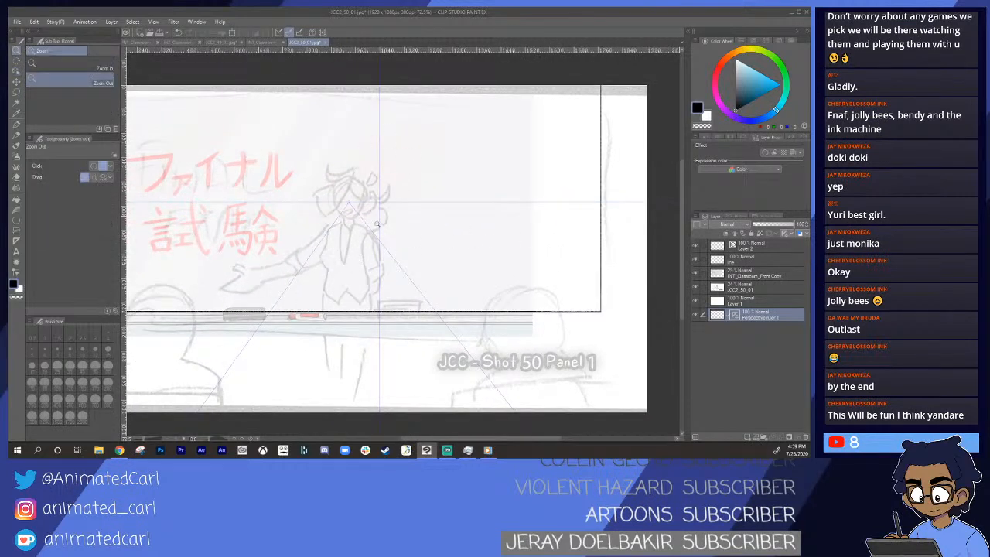
mouse_move(511, 249)
left_mouse_down()
mouse_move(552, 256)
mouse_move(506, 267)
left_mouse_up()
left_click_drag(516, 202, 540, 202)
left_click_drag(533, 221, 446, 226)
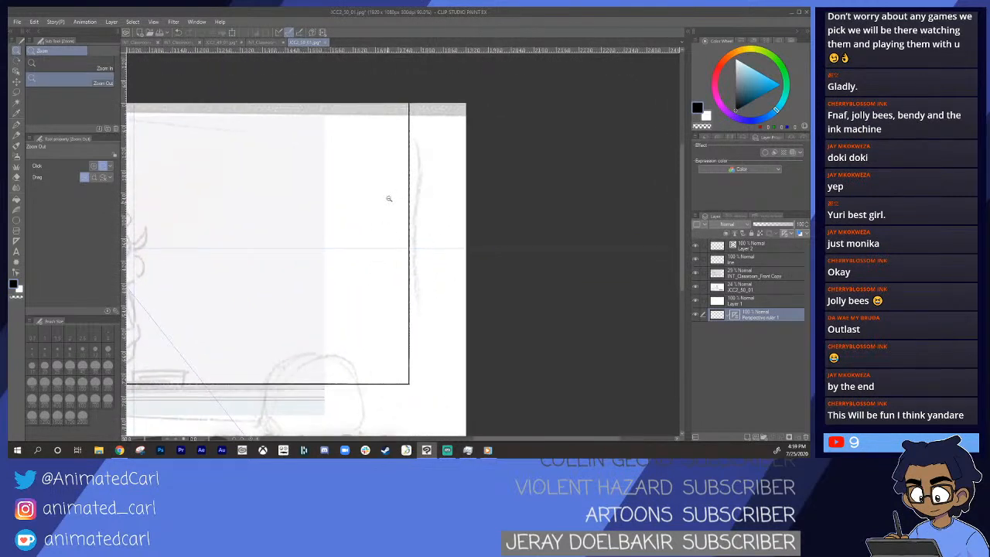
- On Layer 2, ink a vertical line just outside the board's right edge and a short horizontal line just below its bottom edge
key("p")
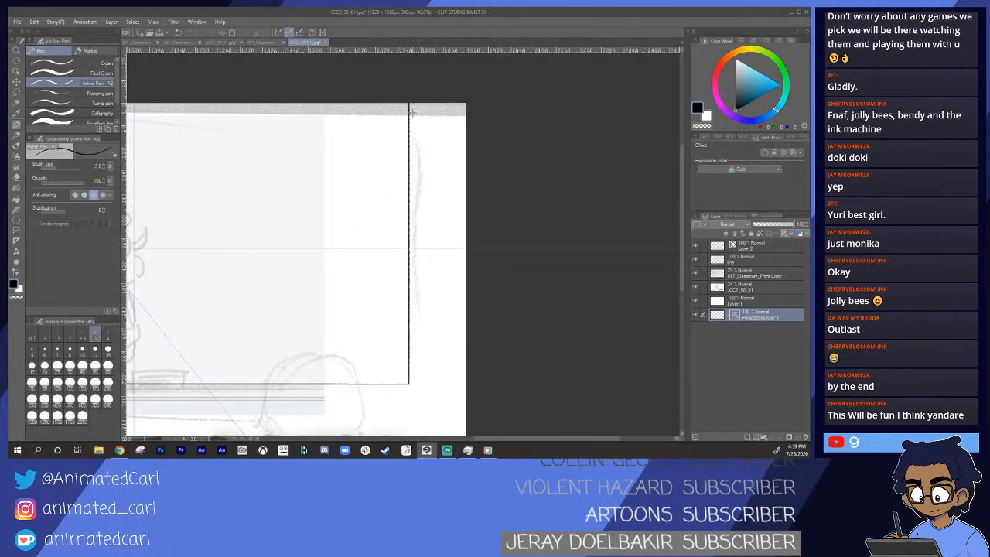
left_click(749, 246)
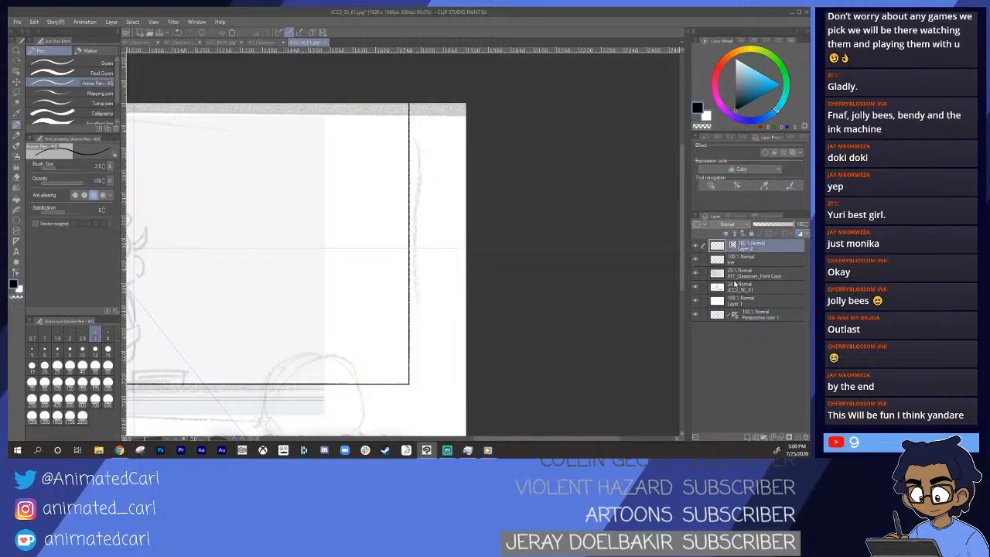
mouse_move(416, 107)
left_mouse_down()
mouse_move(424, 395)
mouse_move(475, 291)
left_mouse_up()
left_click_drag(363, 316, 456, 317)
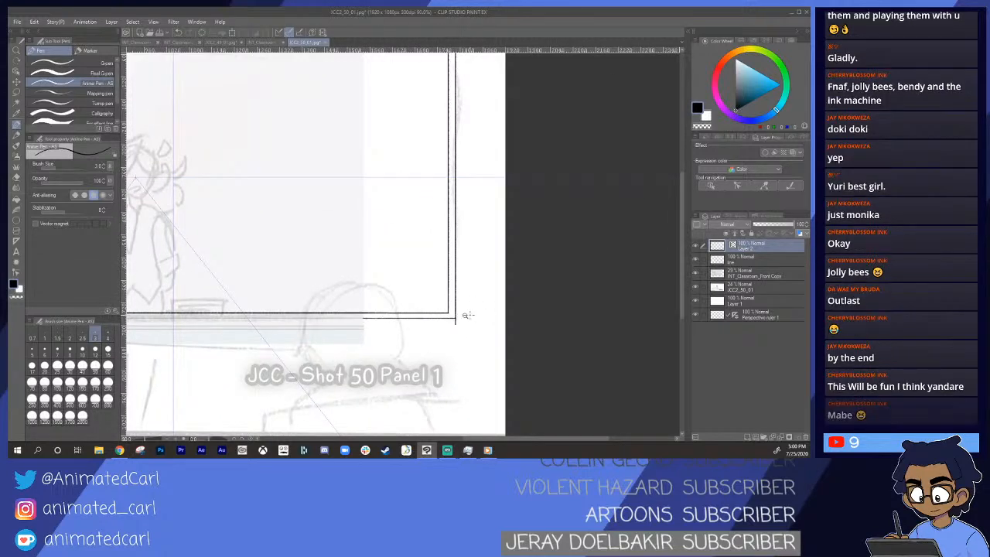
- Extend the board's right edge down past the new lower line and draw a diagonal outward from where they cross
scroll(455, 317, "up", 4)
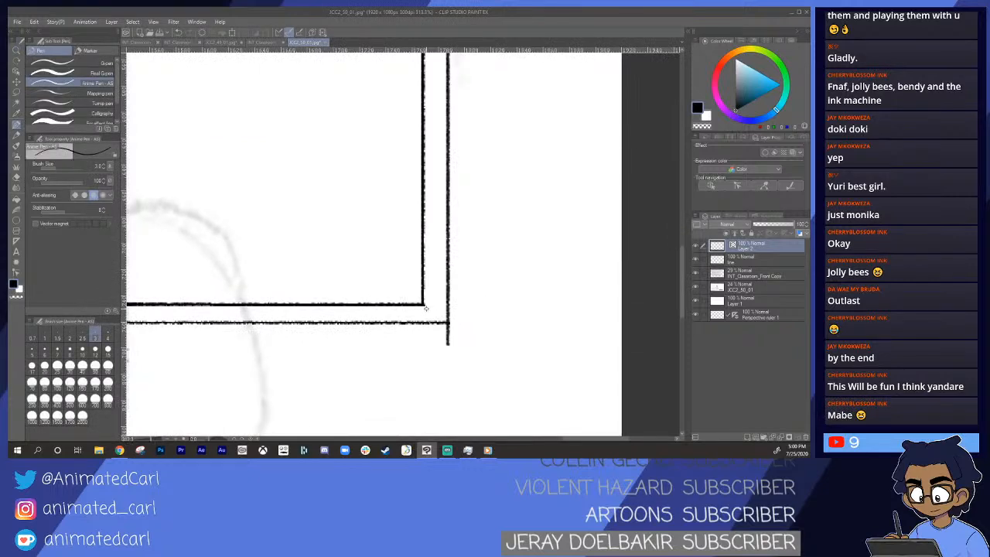
mouse_move(423, 305)
left_mouse_down()
mouse_move(425, 356)
mouse_move(428, 312)
mouse_move(459, 336)
mouse_move(464, 305)
left_mouse_up()
left_click_drag(325, 311, 431, 296)
key("alt+space")
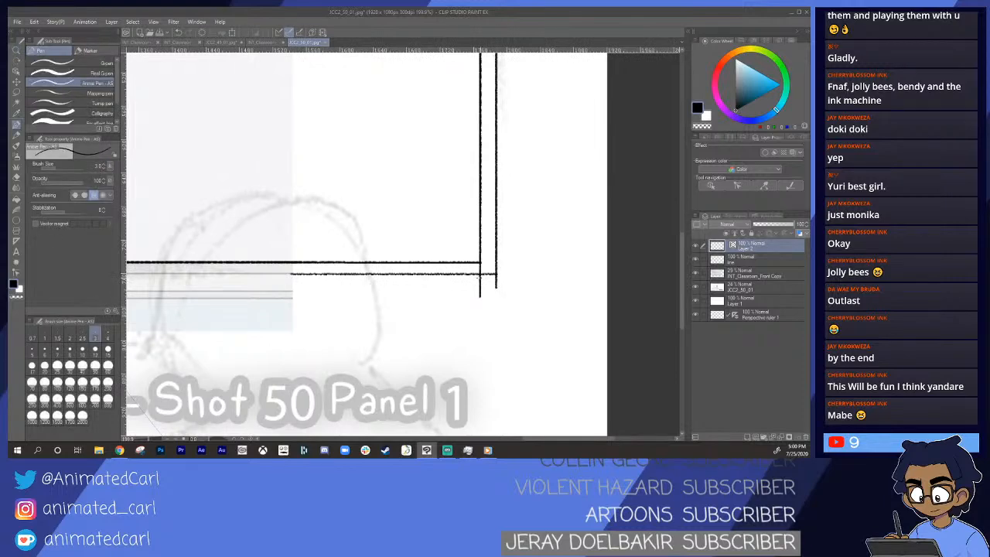
left_click_drag(482, 274, 530, 297)
- Ink the tray's front edge as a horizontal line below the others, running right until it crosses the diagonal
left_click_drag(284, 293, 487, 293)
key("ctrl+z")
mouse_move(285, 292)
left_mouse_down()
mouse_move(526, 292)
mouse_move(552, 276)
left_mouse_up()
mouse_move(530, 280)
left_mouse_down()
mouse_move(442, 276)
mouse_move(468, 281)
mouse_move(473, 265)
left_mouse_up()
key("ctrl+alt+space")
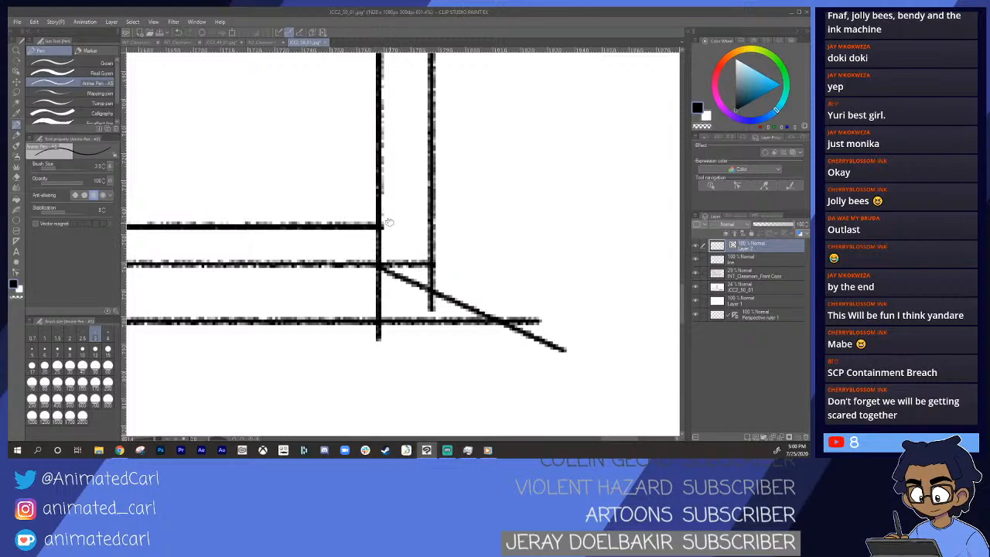
- Save the drawing and trim the overshooting line ends at the board's lower-right frame and tray corner with the Vector eraser
key("e")
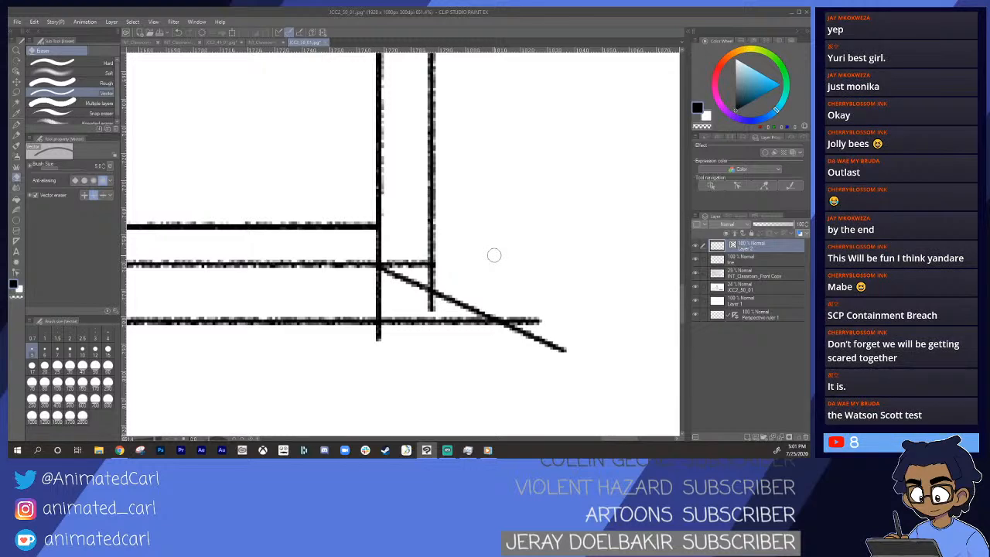
key("ctrl+s")
key("ctrl+s")
key("alt+space")
mouse_move(453, 265)
left_mouse_down()
mouse_move(440, 267)
mouse_move(513, 257)
mouse_move(495, 214)
mouse_move(447, 236)
mouse_move(495, 248)
mouse_move(430, 254)
left_mouse_up()
key("ctrl+space")
mouse_move(448, 213)
left_mouse_down()
mouse_move(473, 216)
mouse_move(445, 205)
left_mouse_up()
key("space")
left_click(403, 226)
left_click_drag(365, 244, 450, 253)
mouse_move(368, 279)
left_mouse_down()
mouse_move(420, 273)
mouse_move(406, 242)
mouse_move(434, 255)
left_mouse_up()
mouse_move(482, 286)
left_mouse_down()
mouse_move(504, 259)
mouse_move(510, 291)
left_mouse_up()
key("ctrl+space")
mouse_move(506, 255)
left_mouse_down()
mouse_move(438, 258)
mouse_move(392, 284)
left_mouse_up()
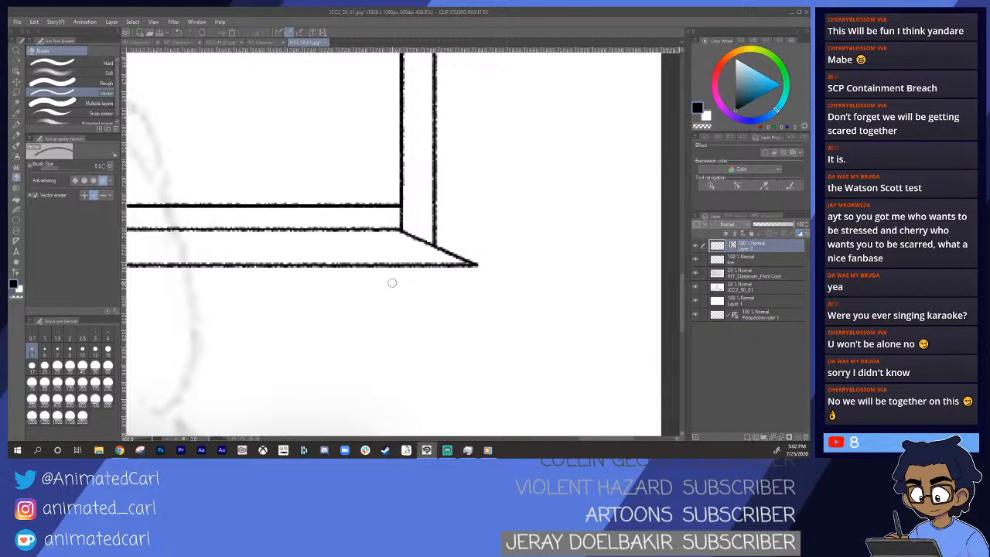
- Ink a vertical line just outside the board's left edge with the Anime Pen, running from the top to below the tray
left_click_drag(501, 214, 492, 213)
mouse_move(371, 258)
left_mouse_down()
mouse_move(477, 265)
mouse_move(466, 248)
left_mouse_up()
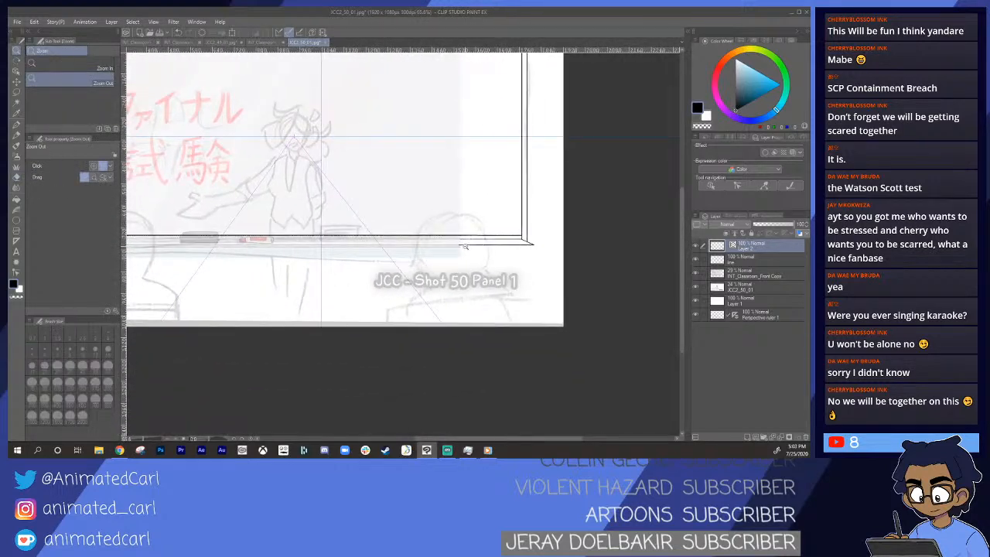
left_click_drag(394, 244, 516, 224)
left_click_drag(604, 226, 635, 225)
left_click_drag(464, 246, 507, 299)
mouse_move(229, 249)
left_mouse_down()
mouse_move(186, 246)
mouse_move(333, 241)
left_mouse_up()
left_click_drag(261, 231, 256, 232)
mouse_move(186, 208)
left_mouse_down()
mouse_move(283, 224)
mouse_move(249, 166)
mouse_move(299, 198)
mouse_move(286, 228)
mouse_move(280, 213)
left_mouse_up()
key("p")
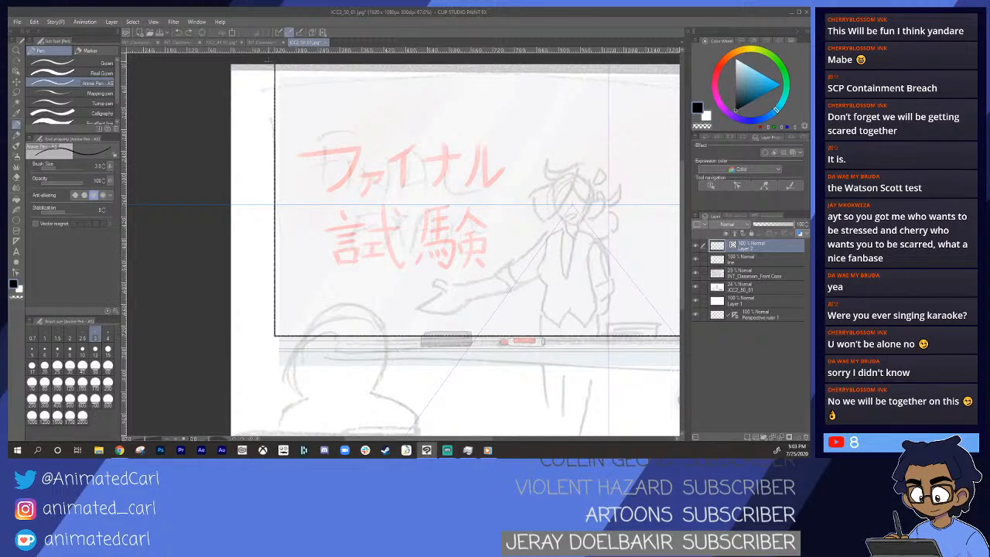
left_click_drag(268, 111, 269, 373)
- Extend the board's left edge straight down past the tray lines at the lower-left corner
left_click_drag(442, 272, 263, 263)
left_click_drag(478, 248, 269, 249)
key("ctrl+z")
mouse_move(572, 243)
left_mouse_down()
mouse_move(378, 224)
mouse_move(554, 216)
left_mouse_up()
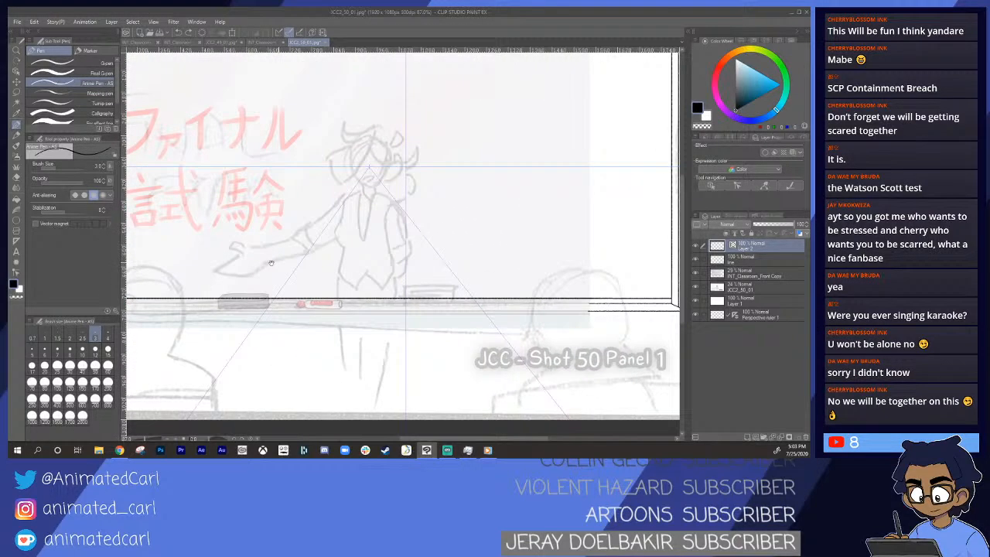
left_click_drag(290, 262, 406, 223)
scroll(340, 251, "up", 6)
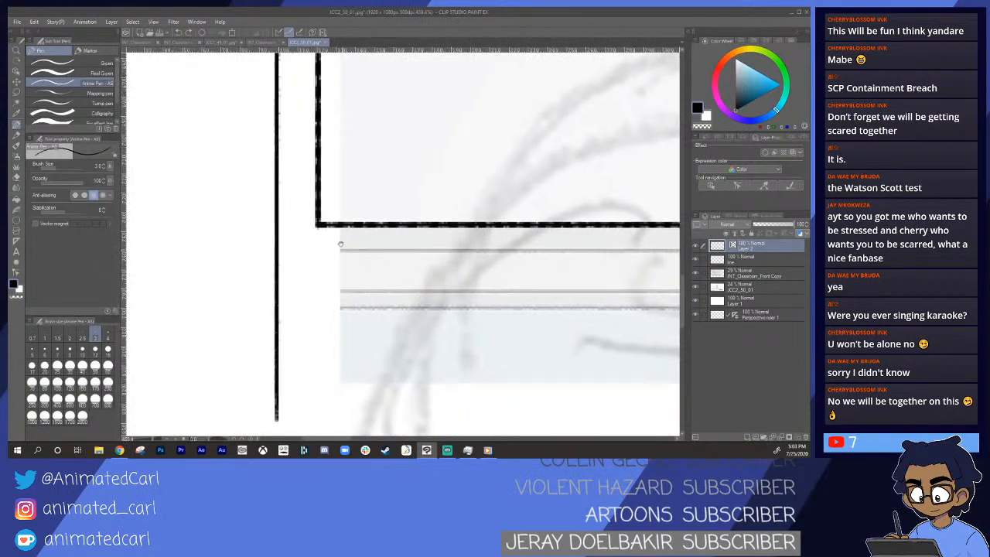
left_click_drag(313, 208, 323, 346)
left_click_drag(463, 281, 287, 217)
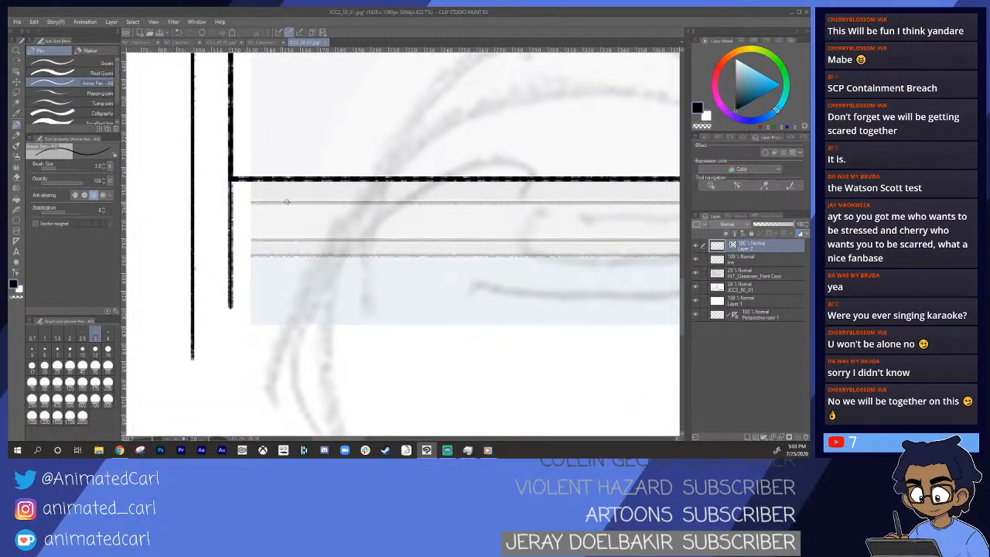
- Ink the left ends of the tray's upper and front lines and join them with an outward diagonal at the lower-left corner
mouse_move(455, 202)
left_mouse_down()
mouse_move(249, 214)
mouse_move(142, 243)
left_mouse_up()
mouse_move(442, 241)
left_mouse_down()
mouse_move(134, 248)
mouse_move(235, 239)
mouse_move(231, 220)
mouse_move(254, 232)
mouse_move(258, 208)
left_mouse_up()
key("e")
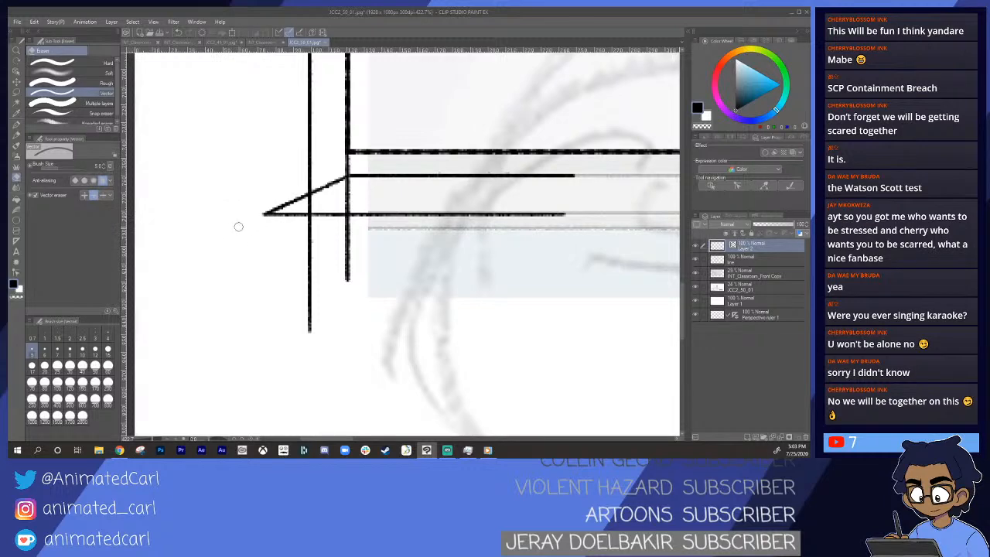
key("p")
left_click_drag(454, 233, 363, 233)
mouse_move(526, 239)
left_mouse_down()
mouse_move(287, 206)
mouse_move(298, 235)
mouse_move(246, 226)
left_mouse_up()
- Trim the vertical line ends overshooting the tray's diagonal at the lower-left corner with the Vector eraser
key("e")
left_click_drag(297, 265, 291, 247)
left_click_drag(258, 250, 236, 256)
left_click_drag(222, 256, 198, 258)
- Ink the tray's upper line from the lower-left stub rightward across the whiteboard eraser, following the reference
key("alt+space")
left_click_drag(392, 260, 363, 263)
left_click_drag(507, 263, 305, 239)
mouse_move(238, 224)
left_mouse_down()
mouse_move(234, 240)
mouse_move(312, 239)
mouse_move(232, 240)
mouse_move(262, 248)
left_mouse_up()
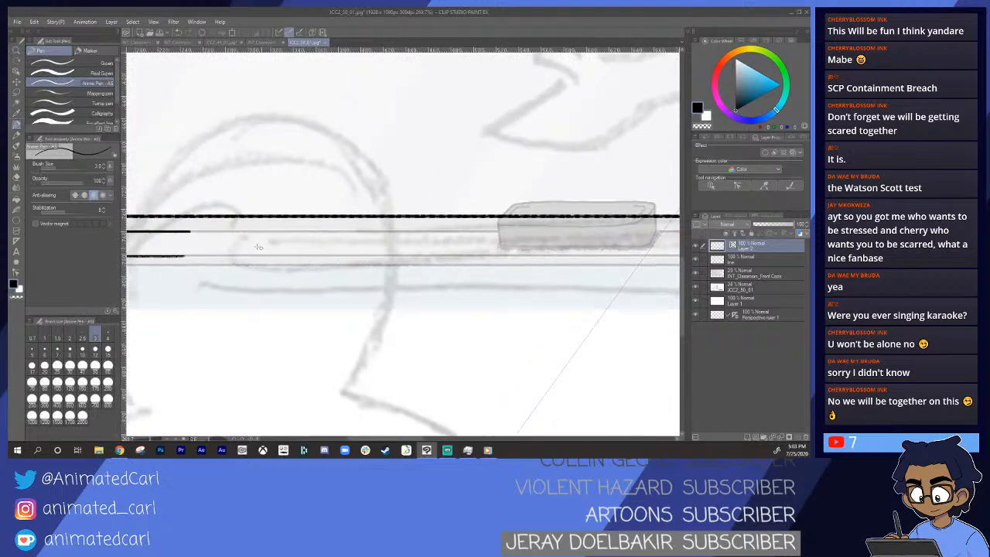
left_click_drag(197, 230, 654, 263)
mouse_move(592, 270)
left_mouse_down()
mouse_move(361, 228)
mouse_move(217, 216)
left_mouse_up()
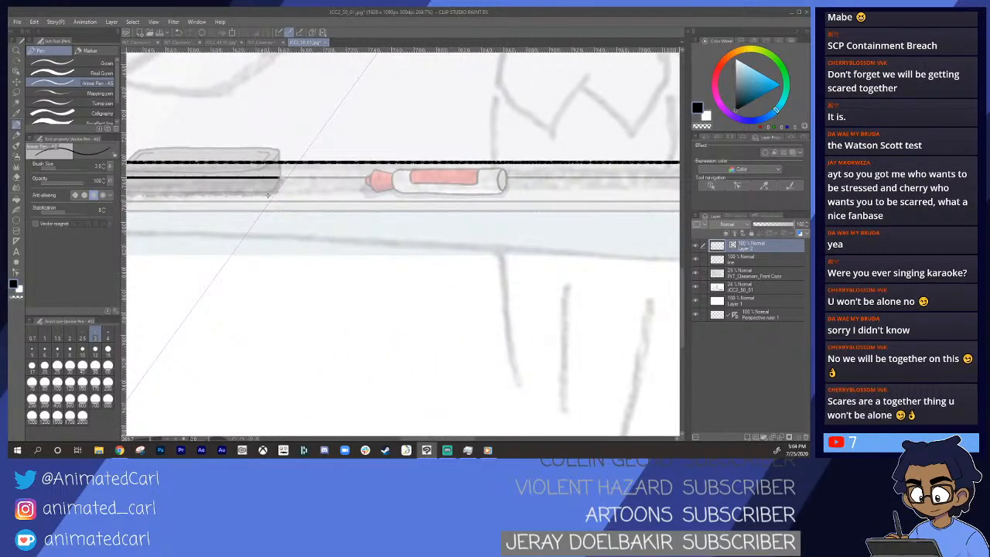
left_click_drag(413, 229, 399, 250)
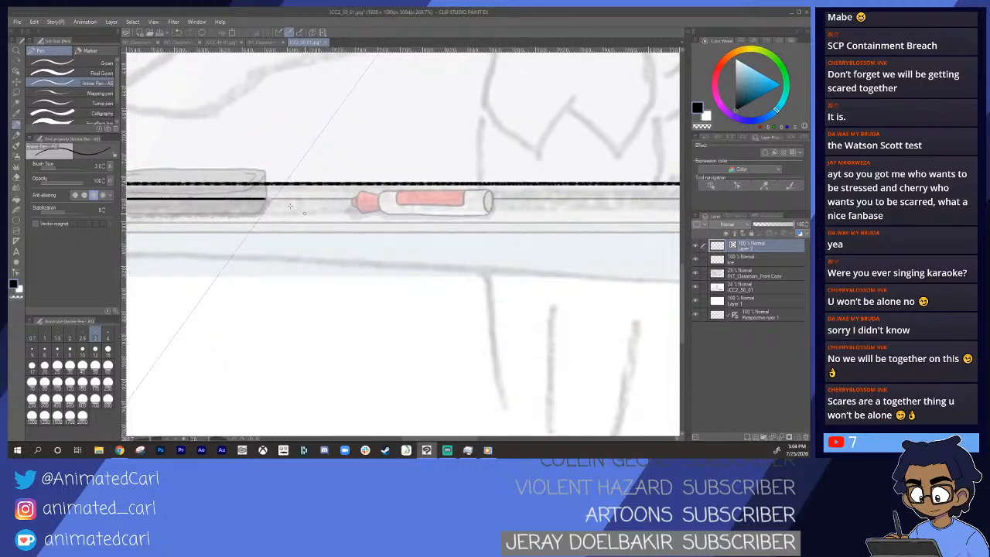
- Continue the tray's upper line past the red marker and teacher until it joins the right corner's line
left_click_drag(263, 232, 242, 258)
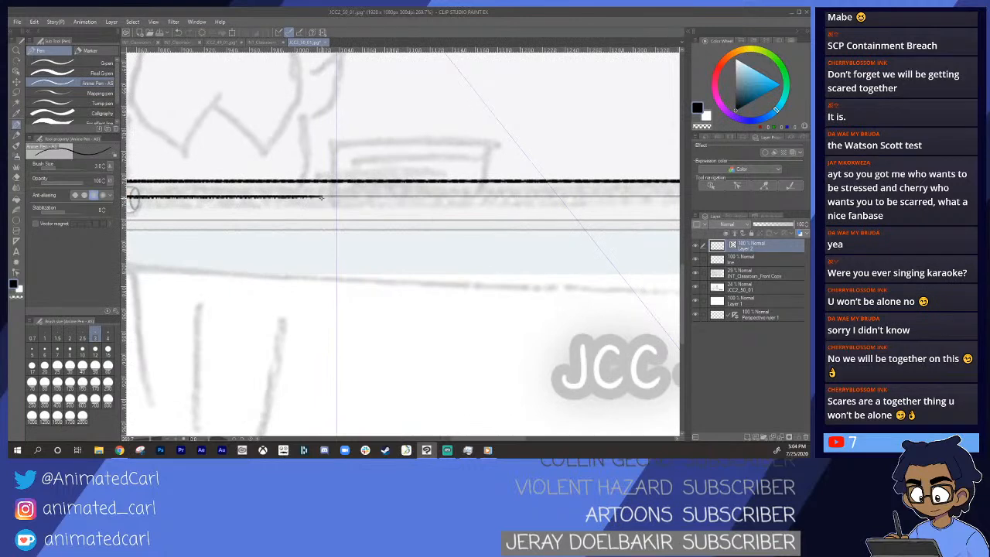
left_click_drag(324, 198, 679, 198)
left_click_drag(646, 277, 326, 256)
left_click_drag(359, 199, 591, 200)
key("ctrl+z")
mouse_move(361, 199)
left_mouse_down()
mouse_move(601, 204)
mouse_move(588, 234)
mouse_move(265, 213)
left_mouse_up()
left_click_drag(345, 233, 573, 217)
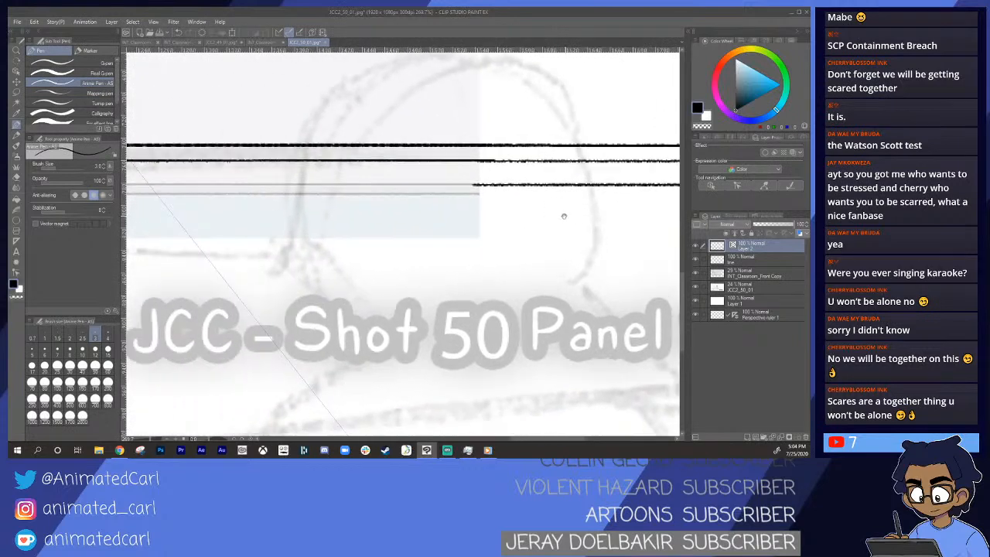
- Ink the tray's front edge line leftward from the right corner's stub to beyond the red marker
left_click_drag(463, 185, 141, 186)
mouse_move(218, 231)
left_mouse_down()
mouse_move(438, 226)
mouse_move(379, 209)
mouse_move(148, 209)
mouse_move(567, 230)
left_mouse_up()
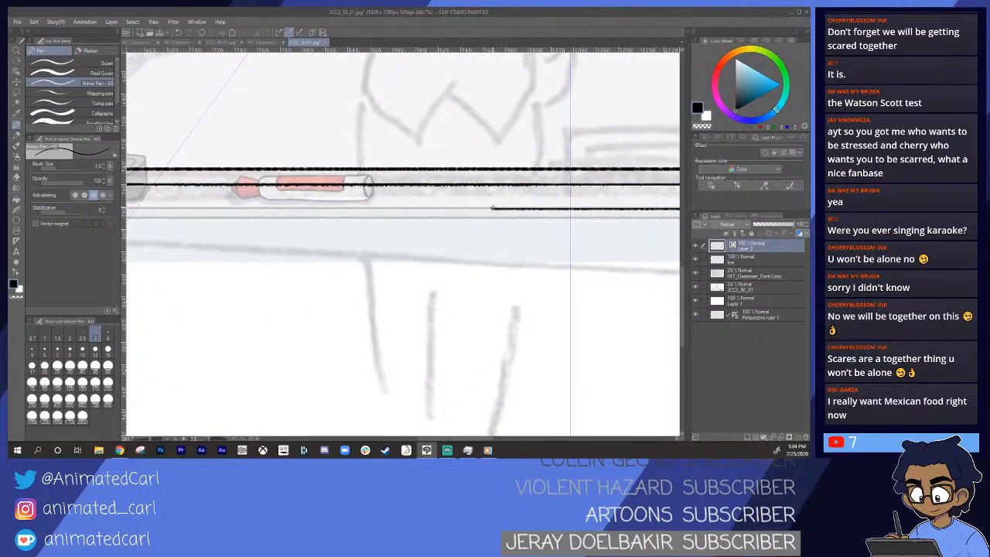
left_click_drag(485, 209, 226, 210)
key("ctrl+z")
left_click_drag(481, 207, 148, 209)
left_click_drag(212, 236, 476, 242)
- Continue the tray's front edge line leftward below the whiteboard eraser until it joins the lower-left corner's stub
left_click_drag(395, 215, 183, 215)
key("ctrl+z")
left_click_drag(407, 215, 149, 217)
mouse_move(197, 239)
left_mouse_down()
mouse_move(304, 227)
mouse_move(533, 237)
left_mouse_up()
mouse_move(430, 217)
left_mouse_down()
mouse_move(239, 218)
mouse_move(432, 219)
left_mouse_up()
key("ctrl+z")
key("ctrl+z")
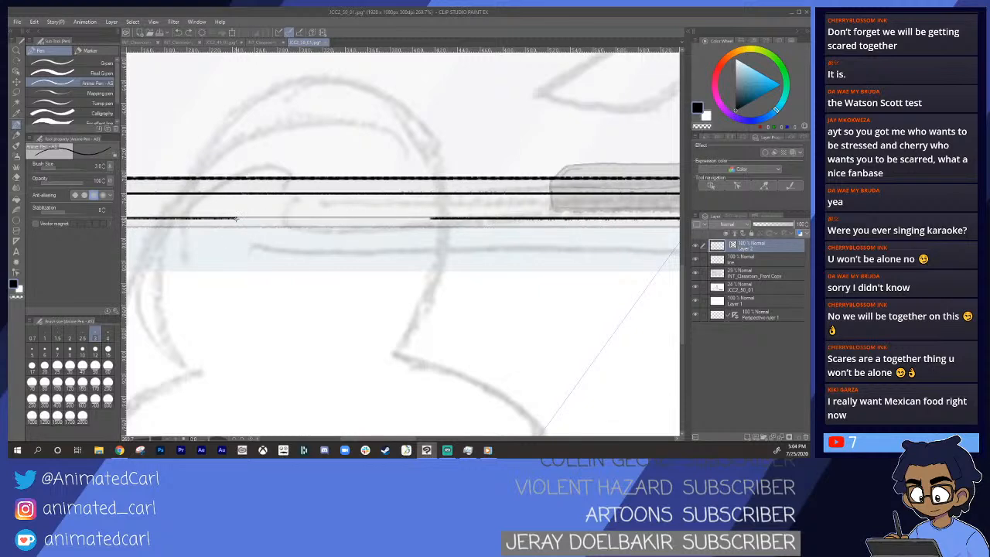
left_click_drag(253, 217, 438, 230)
left_click_drag(310, 244, 370, 255)
left_click(318, 249)
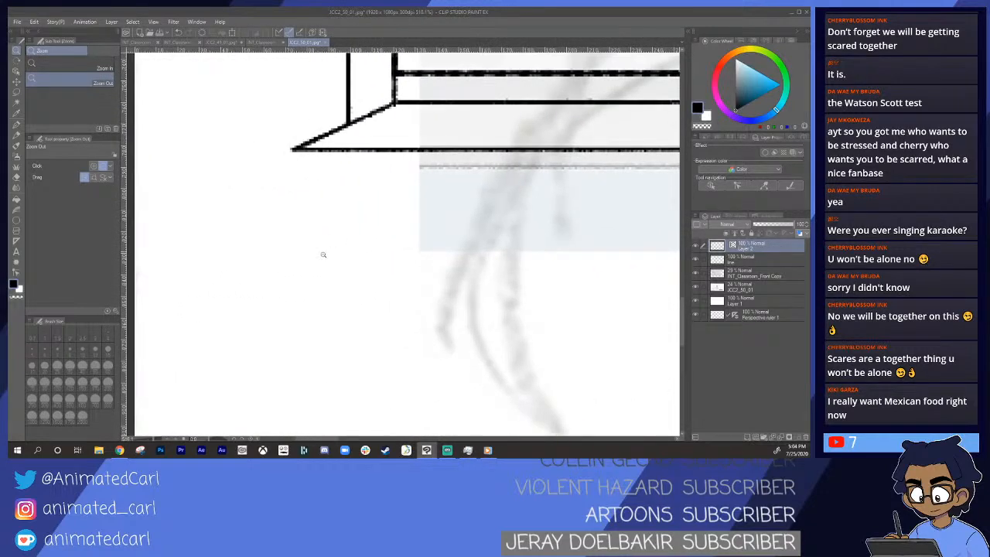
- Ink the tray's short vertical left end and the start of its bottom edge line, trimming overhangs with the vector eraser
key("p")
left_click_drag(293, 151, 294, 255)
left_click_drag(455, 166, 214, 166)
key("ctrl+z")
key("ctrl+z")
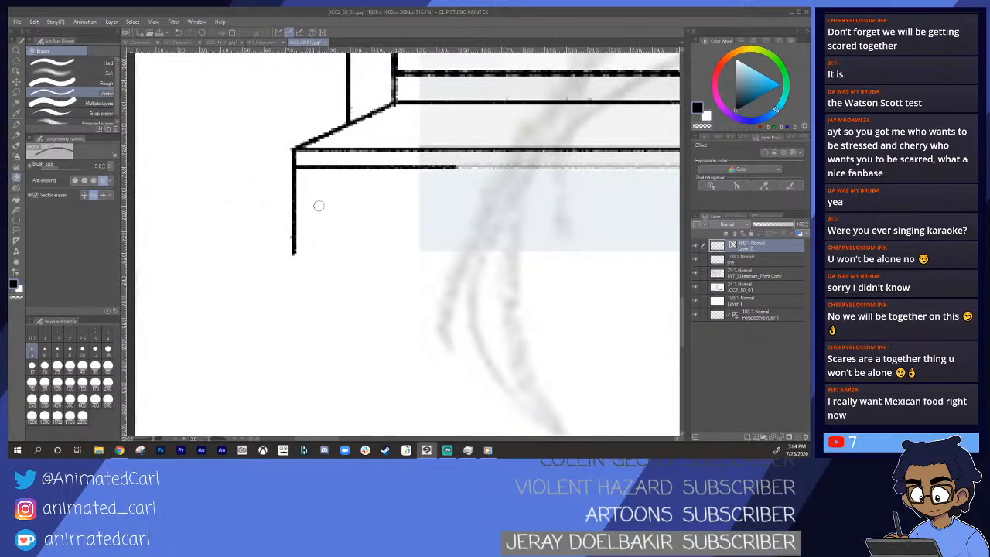
- Ink the tray's bottom edge line from the lower-left stub rightward across the left student's head, following the reference
scroll(317, 229, "right", 3)
key("alt+space")
left_click_drag(418, 224, 367, 223)
left_click_drag(477, 229, 313, 214)
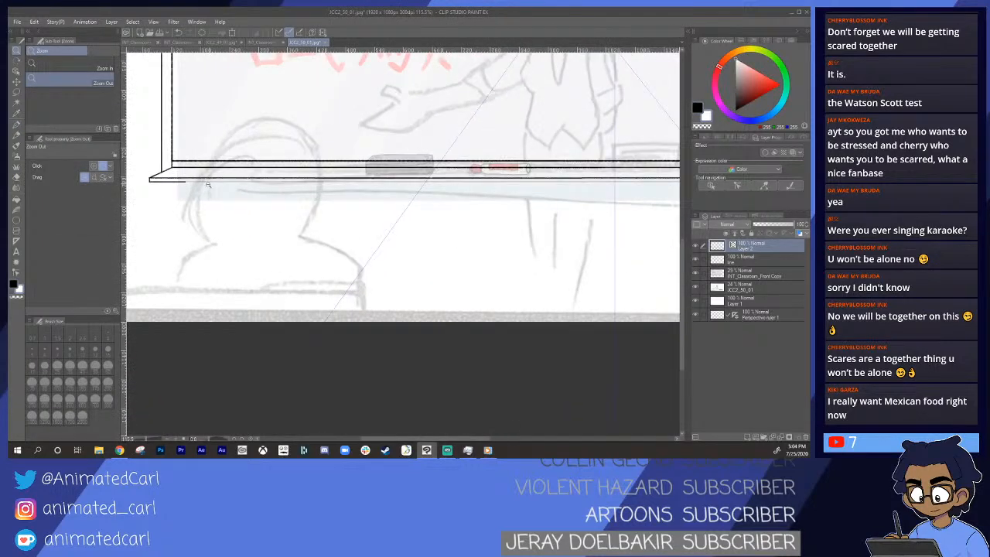
left_click_drag(208, 184, 202, 191)
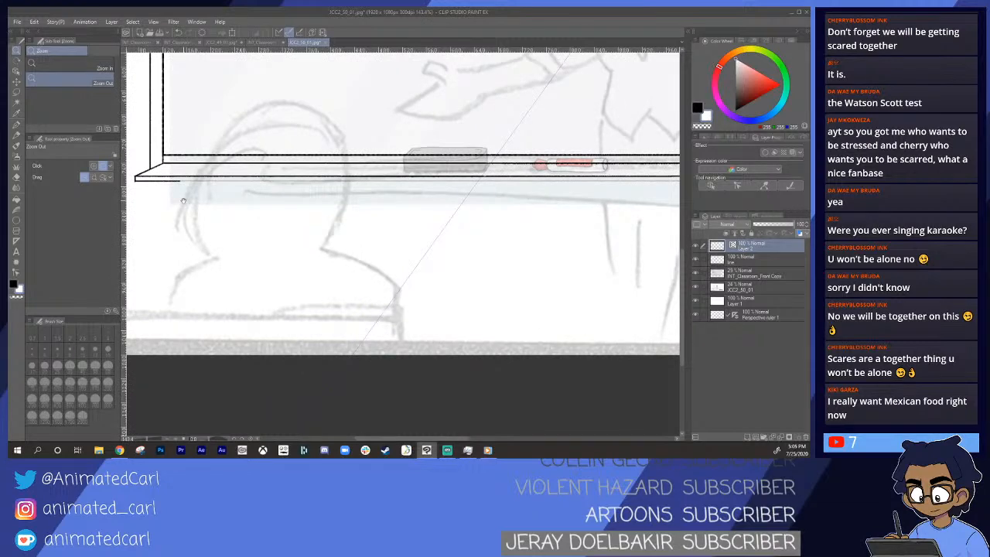
left_click(137, 339)
left_click_drag(188, 199, 274, 271)
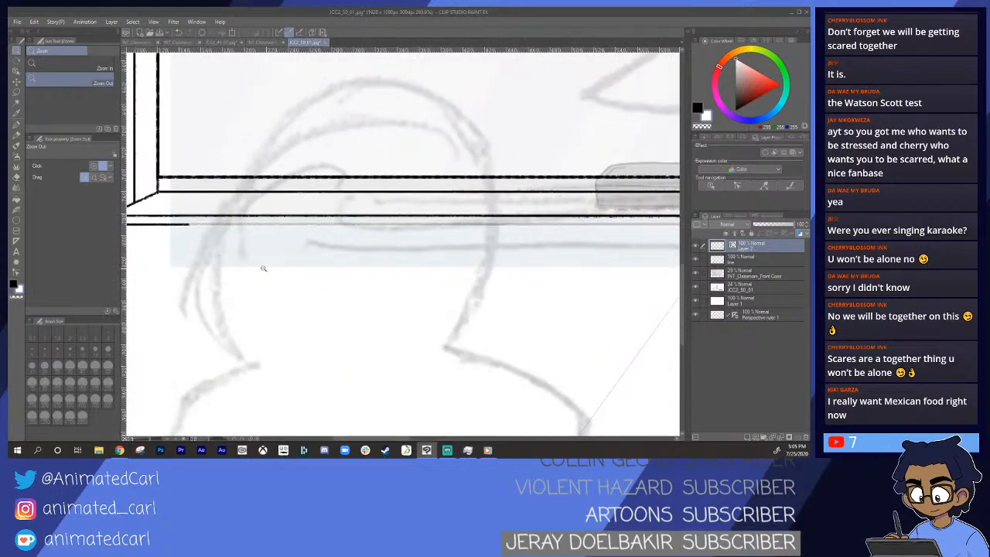
left_click_drag(210, 242, 243, 244)
key("p")
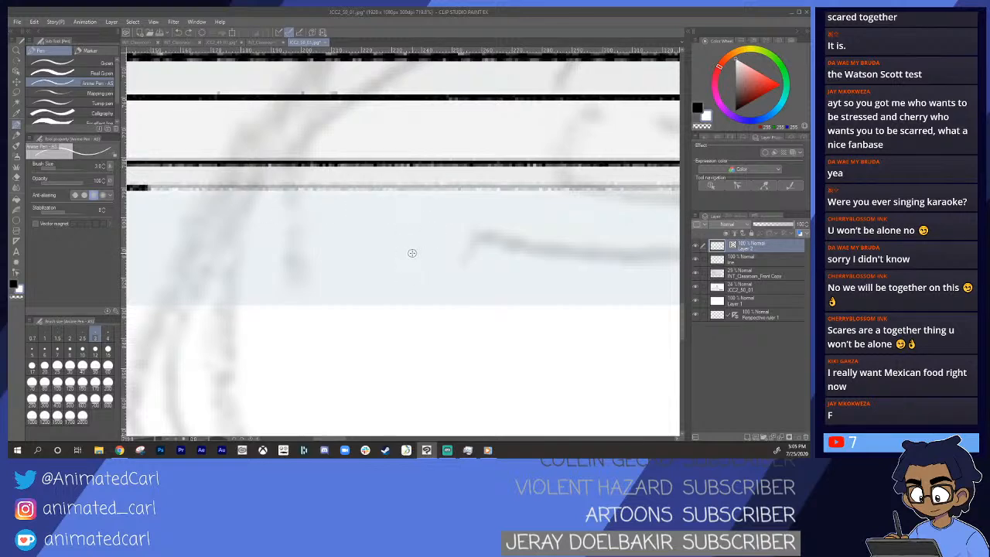
key("x")
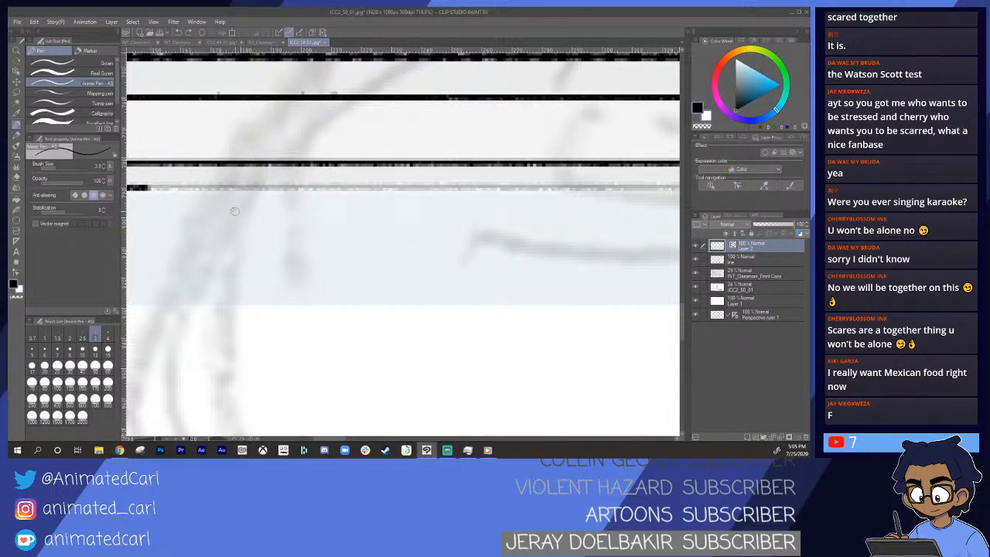
mouse_move(147, 187)
left_mouse_down()
mouse_move(665, 250)
mouse_move(462, 273)
mouse_move(526, 267)
mouse_move(384, 259)
mouse_move(449, 273)
mouse_move(284, 265)
mouse_move(394, 238)
mouse_move(584, 238)
left_mouse_up()
key("p")
key("ctrl+z")
- Continue the tray's bottom edge line rightward below the whiteboard eraser and the red marker
left_click_drag(259, 239, 565, 239)
key("ctrl+z")
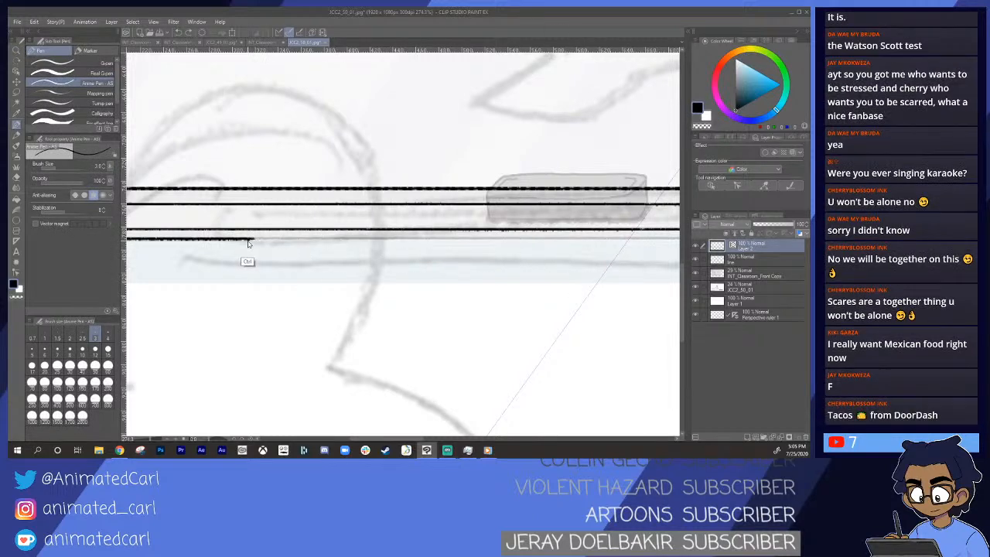
left_click_drag(257, 239, 662, 240)
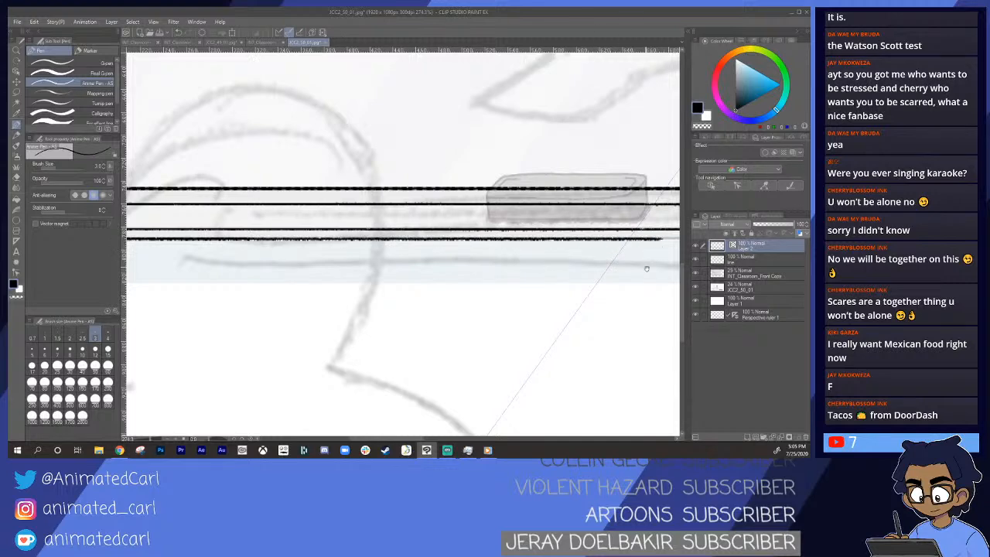
left_click_drag(617, 279, 159, 267)
left_click_drag(203, 226, 669, 226)
mouse_move(642, 290)
left_mouse_down()
mouse_move(350, 284)
mouse_move(269, 256)
mouse_move(421, 235)
mouse_move(655, 235)
left_mouse_up()
key("ctrl+z")
left_click_drag(263, 235, 523, 235)
key("ctrl+z")
left_click_drag(263, 235, 519, 236)
key("ctrl+z")
left_click_drag(318, 233, 491, 235)
key("ctrl+z")
left_click_drag(263, 235, 490, 235)
key("ctrl+z")
left_click_drag(263, 235, 380, 235)
key("ctrl+z")
left_click_drag(263, 235, 484, 236)
key("ctrl+z")
left_click_drag(294, 234, 442, 235)
key("ctrl+z")
- Extend the tray's bottom edge line across the rest of the board to slightly beyond the tray's right corner
mouse_move(263, 235)
left_mouse_down()
mouse_move(675, 248)
mouse_move(272, 245)
left_mouse_up()
left_click_drag(386, 242, 240, 262)
left_click_drag(172, 237, 680, 237)
left_click_drag(625, 283, 373, 260)
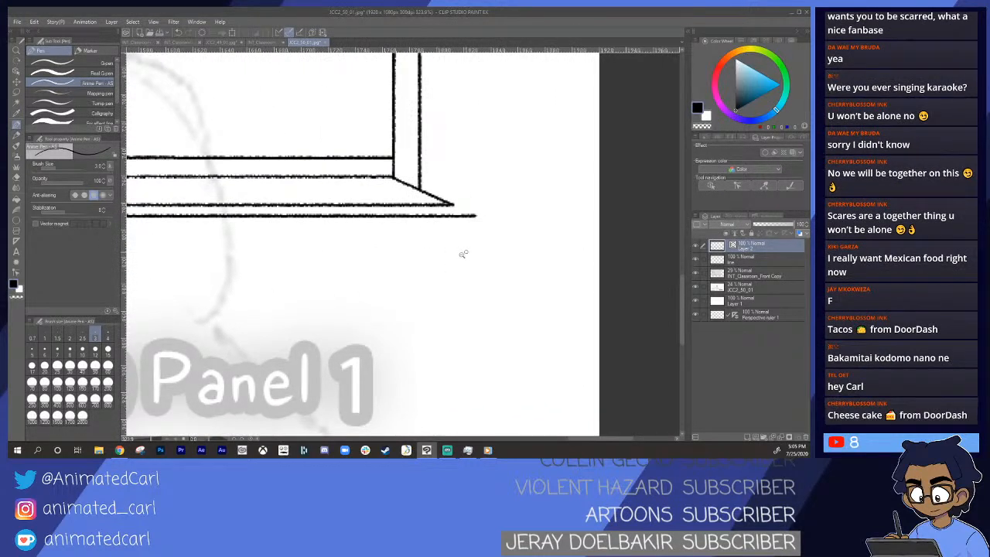
- Close the tray's right end with a short vertical line and trim the overhanging strokes with the vector eraser
left_click(461, 254)
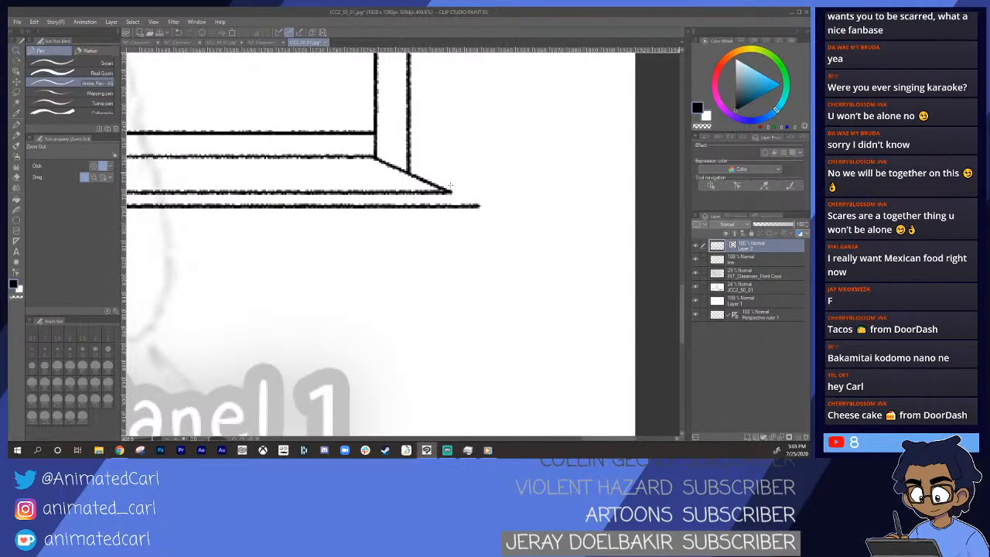
key("p")
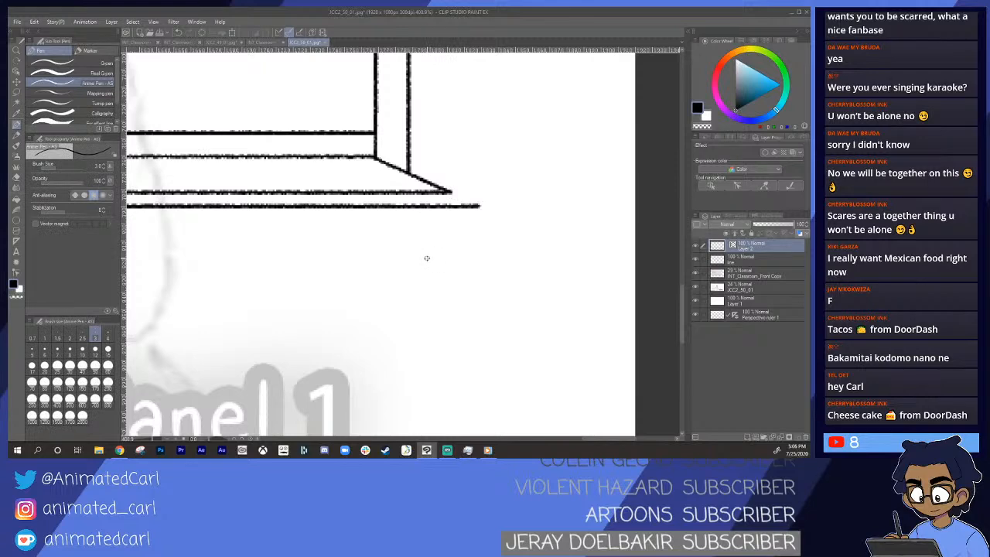
left_click_drag(452, 192, 447, 311)
key("ctrl+z")
left_click_drag(452, 193, 451, 277)
key("ctrl+z")
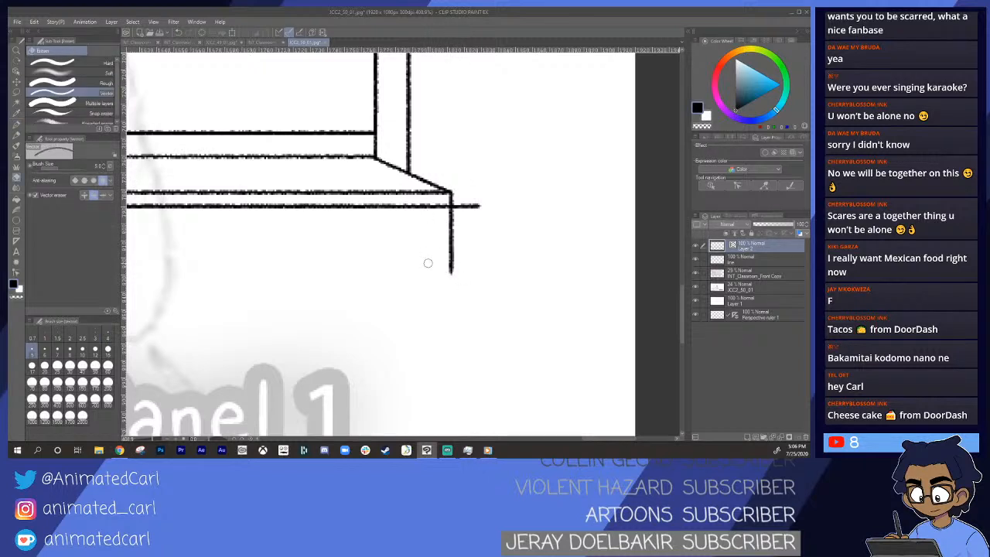
key("ctrl+z")
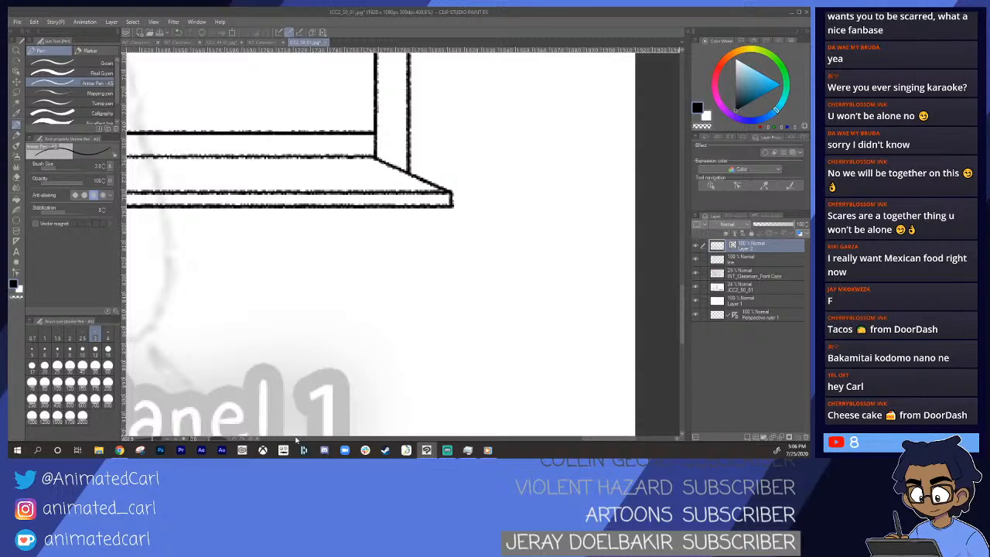
scroll(410, 278, "down", 8)
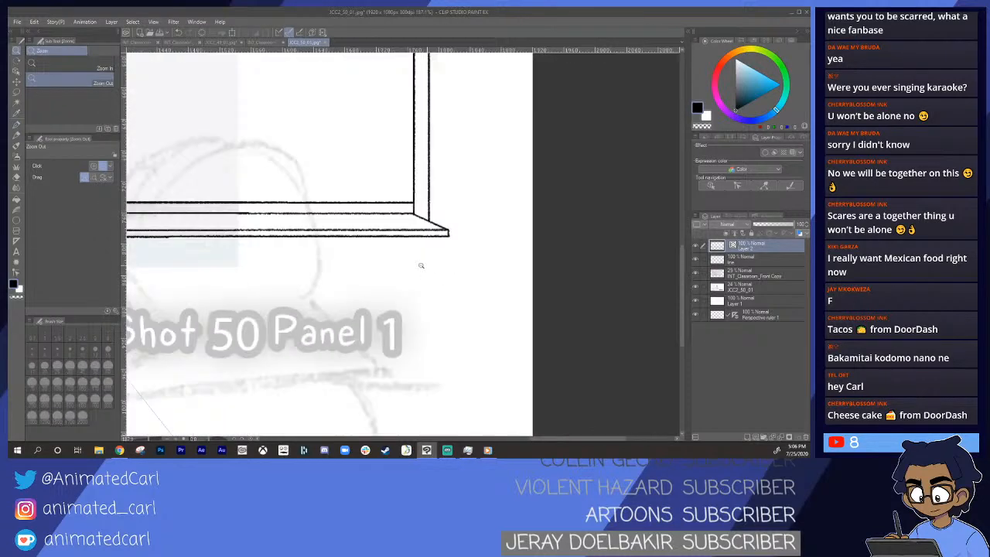
left_click_drag(448, 277, 291, 318)
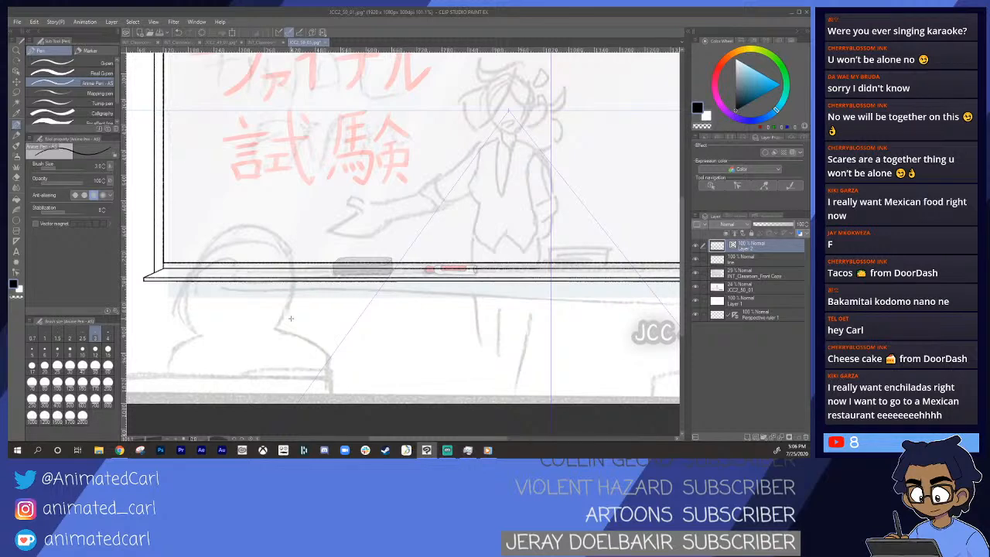
left_click_drag(367, 210, 347, 209)
key("ctrl+z")
key("alt+space")
left_click_drag(480, 213, 466, 220)
key("space")
left_click_drag(623, 271, 519, 264)
key("alt+space")
key("space")
left_click_drag(494, 202, 490, 230)
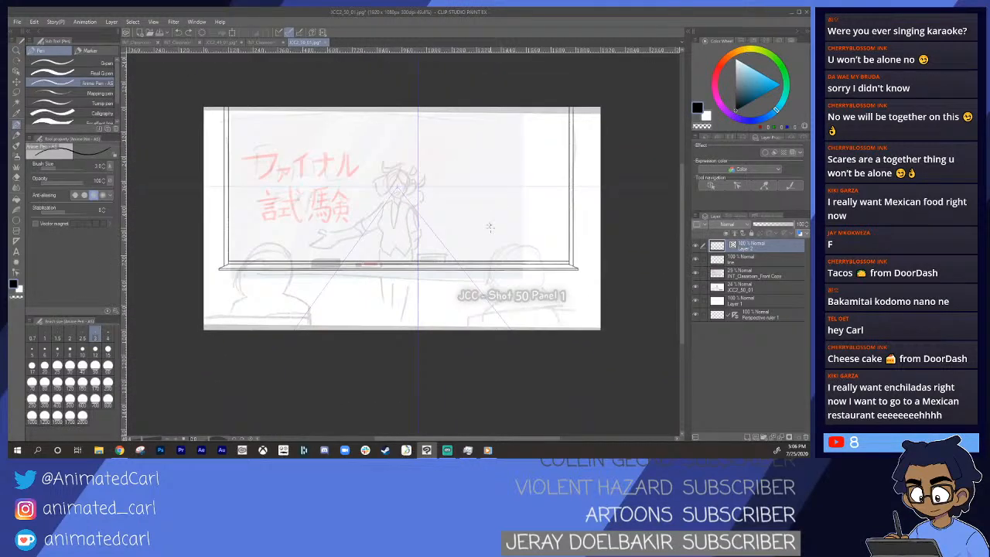
key("ctrl+space")
mouse_move(358, 288)
left_mouse_down()
mouse_move(387, 287)
mouse_move(365, 291)
left_mouse_up()
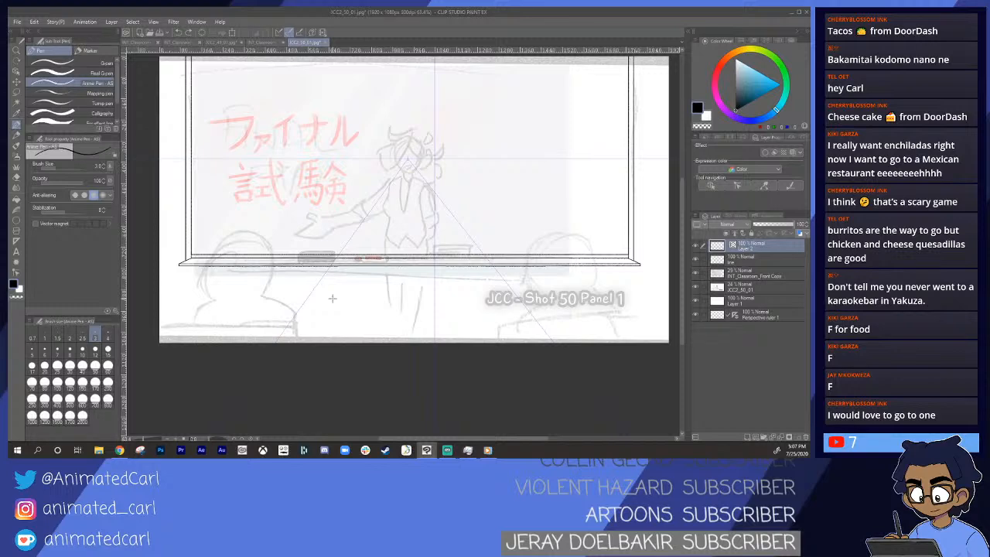
left_click_drag(406, 164, 403, 179)
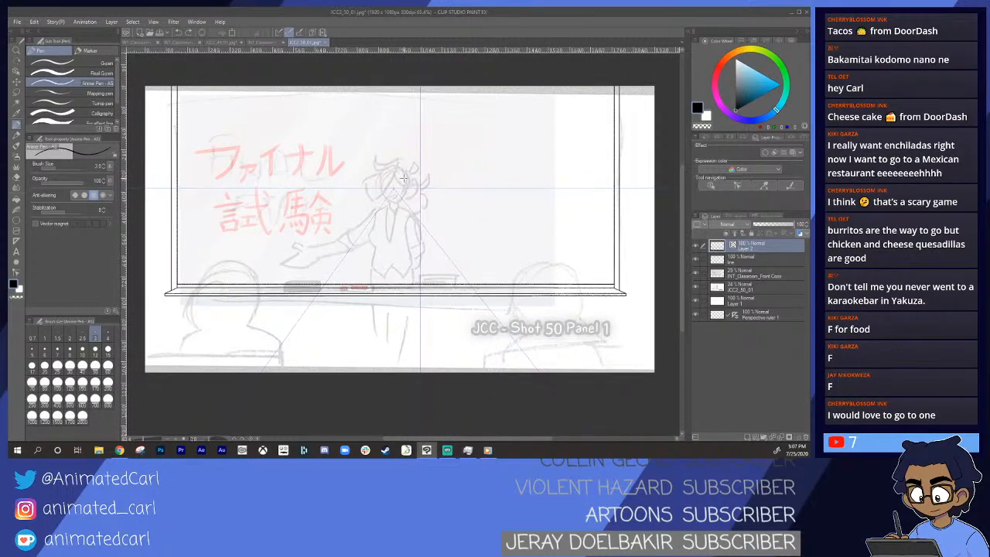
left_click_drag(553, 167, 506, 194)
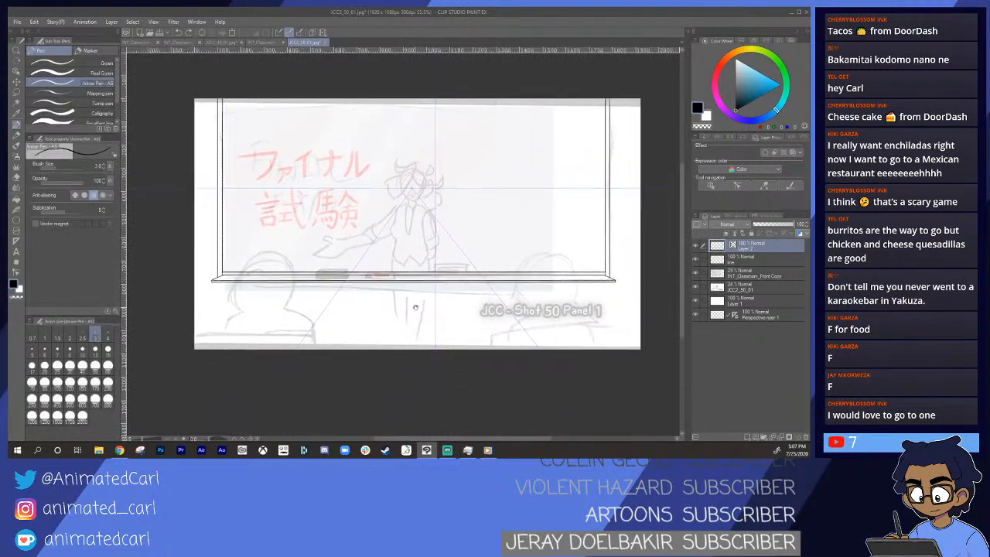
left_click(360, 292)
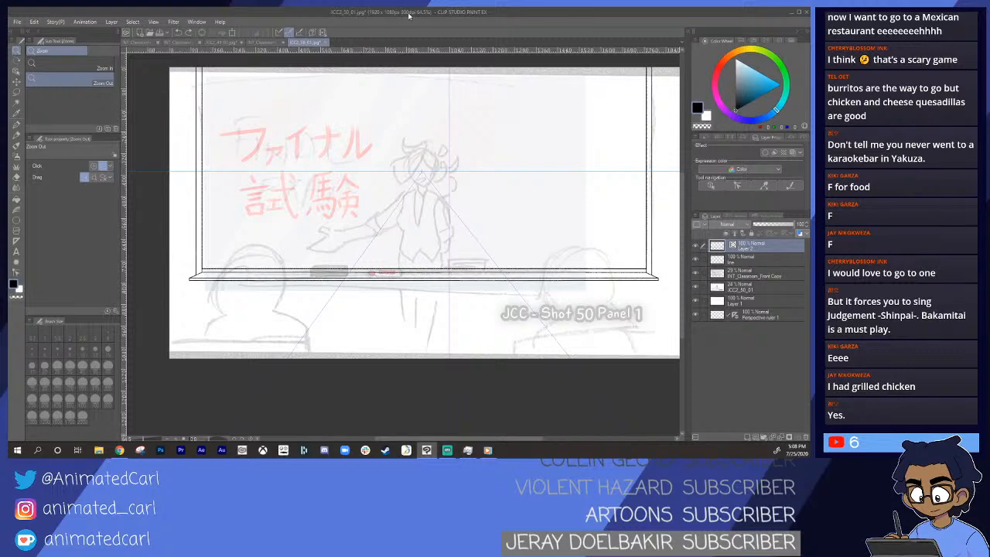
left_click_drag(508, 232, 488, 243)
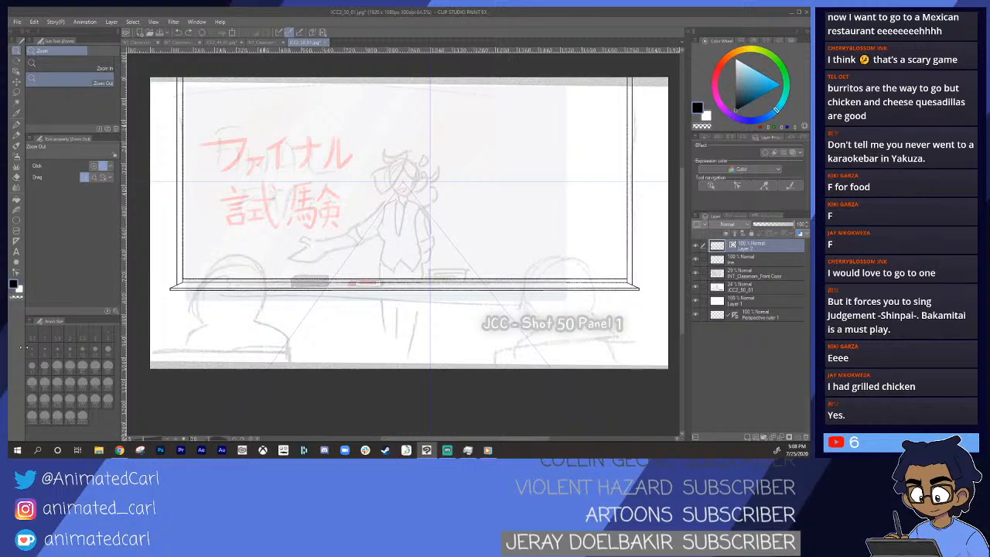
- Pick a saturated blue and letter COPPA RANT in large capitals across the canvas with the Oil paint brush
left_click(723, 68)
left_click(771, 89)
left_click(758, 120)
key("b")
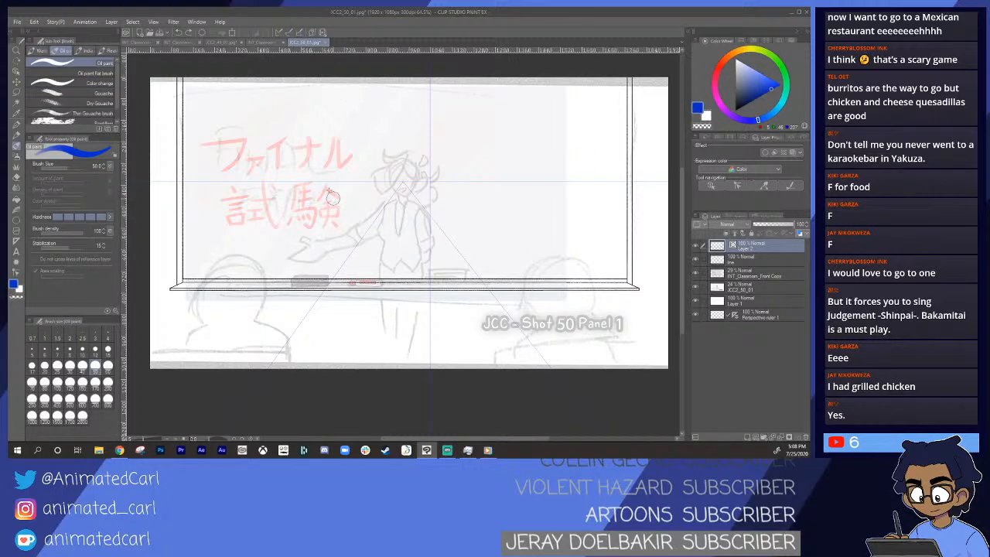
mouse_move(278, 146)
left_mouse_down()
mouse_move(256, 215)
mouse_move(300, 146)
mouse_move(316, 162)
mouse_move(331, 131)
mouse_move(340, 203)
left_mouse_up()
mouse_move(340, 128)
left_mouse_down()
mouse_move(354, 200)
mouse_move(352, 159)
left_mouse_up()
mouse_move(398, 124)
left_mouse_down()
mouse_move(402, 193)
mouse_move(406, 167)
left_mouse_up()
left_click_drag(474, 104, 455, 184)
mouse_move(475, 106)
left_mouse_down()
mouse_move(506, 178)
mouse_move(514, 144)
left_mouse_up()
left_click_drag(332, 233, 340, 310)
mouse_move(334, 232)
left_mouse_down()
mouse_move(367, 286)
mouse_move(400, 295)
left_mouse_up()
mouse_move(399, 232)
left_mouse_down()
mouse_move(391, 303)
mouse_move(435, 287)
left_mouse_up()
mouse_move(393, 263)
left_mouse_down()
mouse_move(411, 258)
mouse_move(434, 283)
left_mouse_up()
left_click_drag(443, 234, 549, 194)
left_click_drag(514, 203, 525, 281)
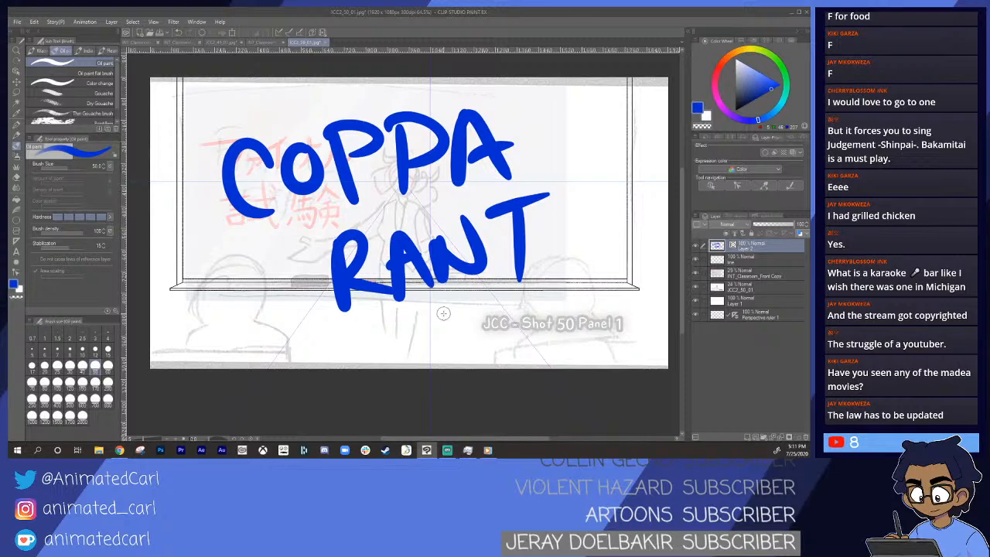
- Undo all the blue COPPA RANT lettering strokes
key("ctrl+z")
key("ctrl+z")
key("ctrl+z")
key("ctrl+z")
key("ctrl+z")
key("ctrl+z")
key("ctrl+z")
key("ctrl+z")
key("ctrl+z")
key("ctrl+z")
key("ctrl+z")
key("ctrl+z")
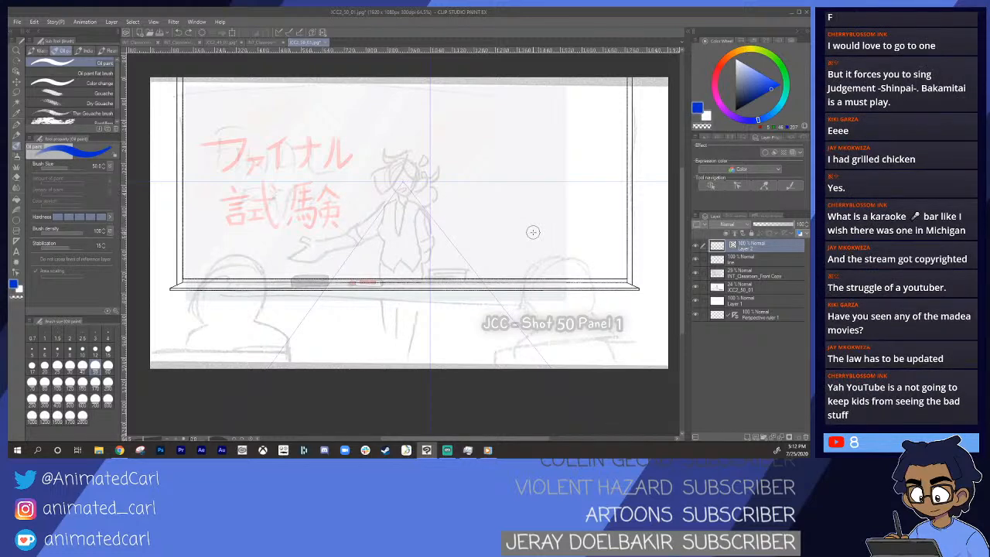
key("alt+space")
mouse_move(533, 309)
left_mouse_down()
mouse_move(495, 314)
mouse_move(539, 311)
left_mouse_up()
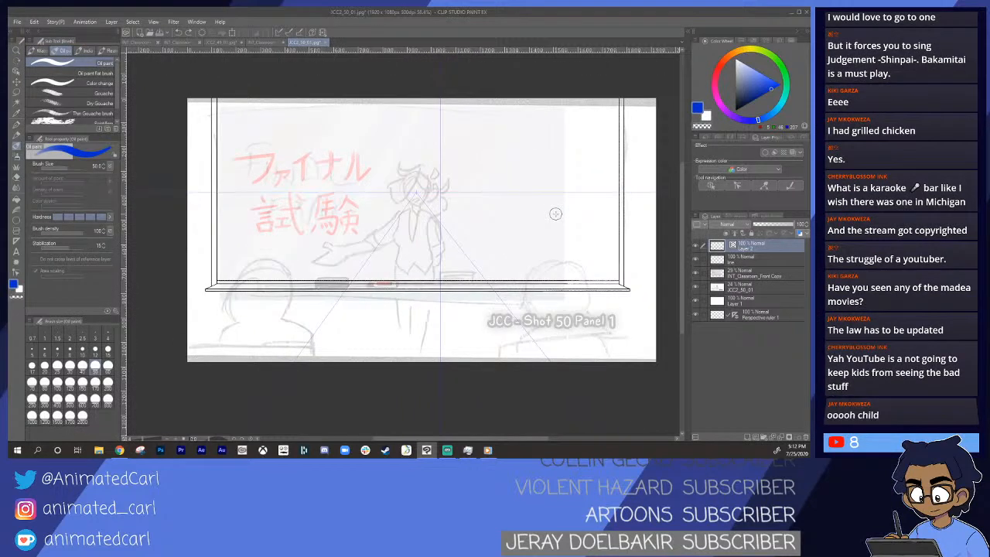
key("ctrl+space")
left_click_drag(271, 182, 298, 179)
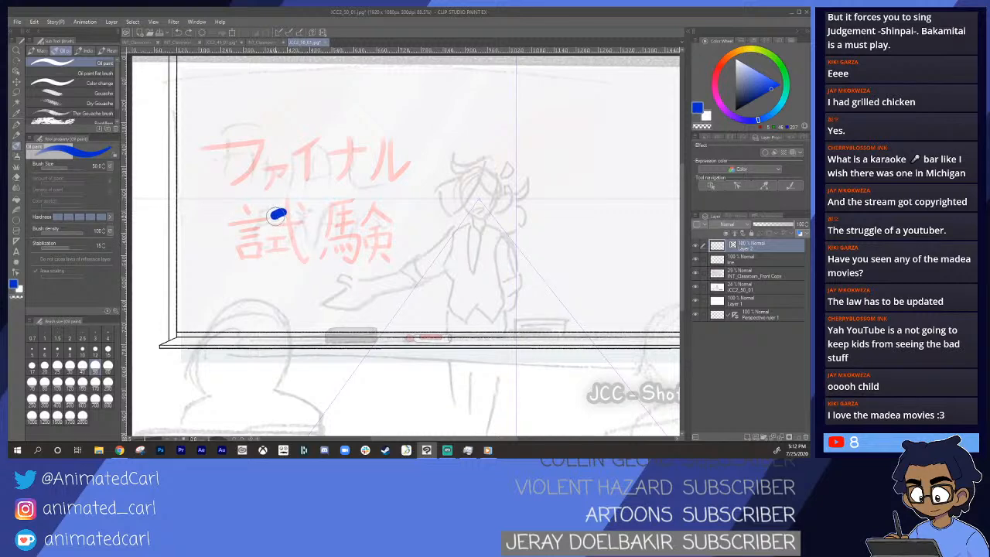
left_click(374, 215)
mouse_move(459, 198)
left_mouse_down()
mouse_move(442, 223)
mouse_move(469, 237)
mouse_move(579, 212)
mouse_move(567, 226)
left_mouse_up()
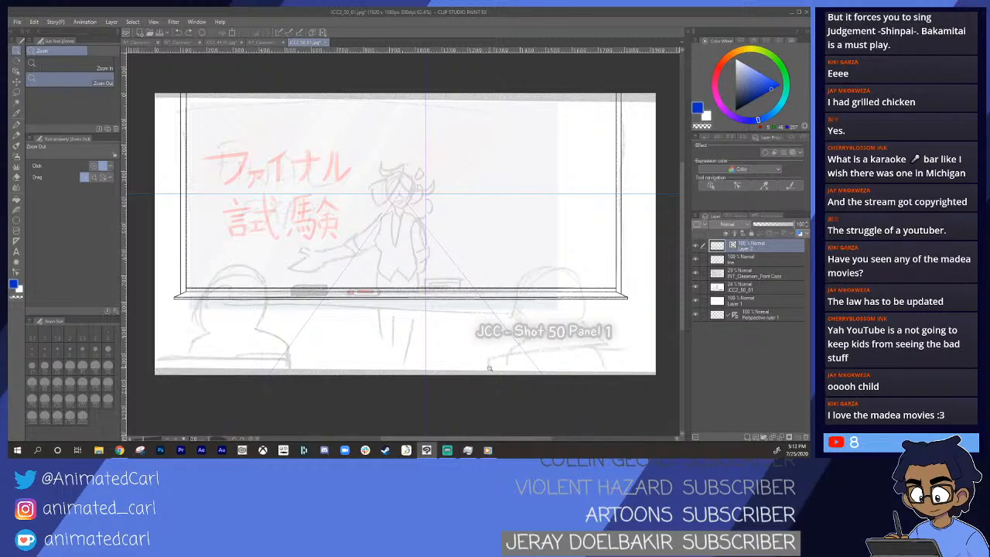
left_click_drag(411, 235, 441, 295)
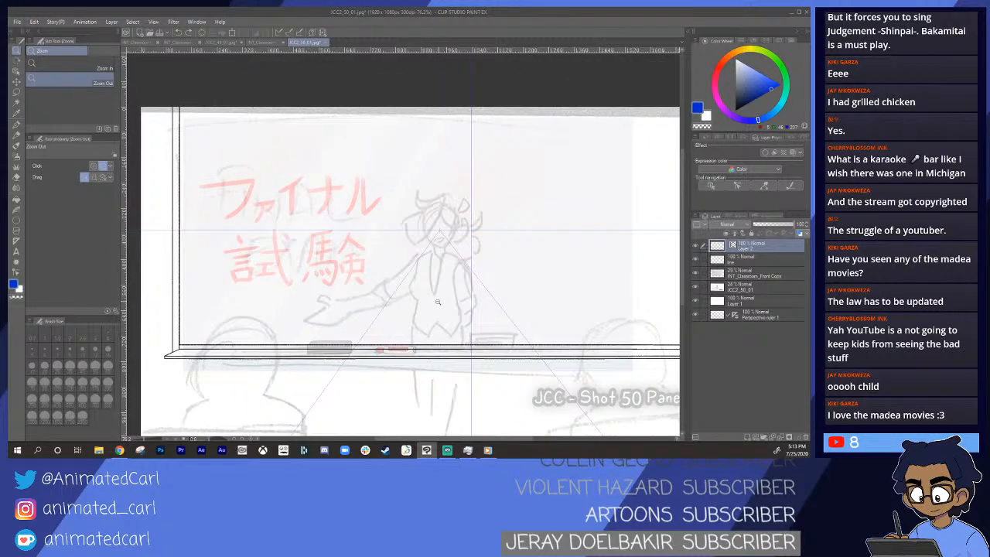
left_click(279, 229)
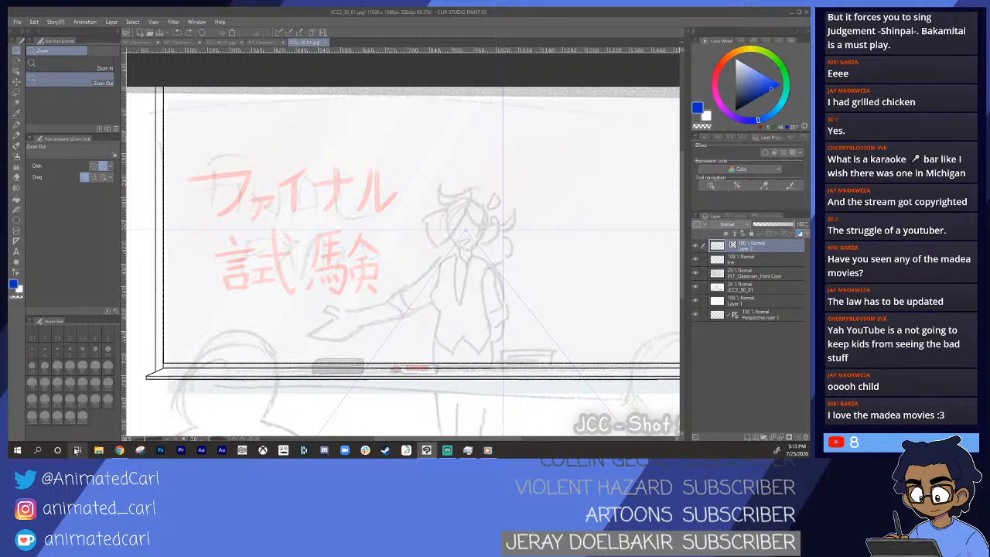
- Open the INT_Classroom_Front file and copy its red Japanese lettering from Layer 4
left_click(17, 21)
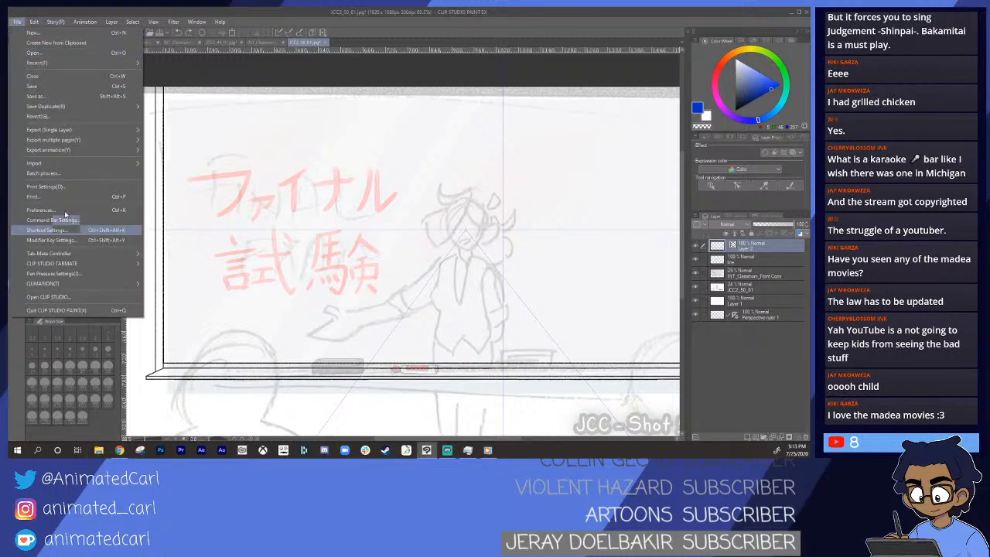
left_click(50, 52)
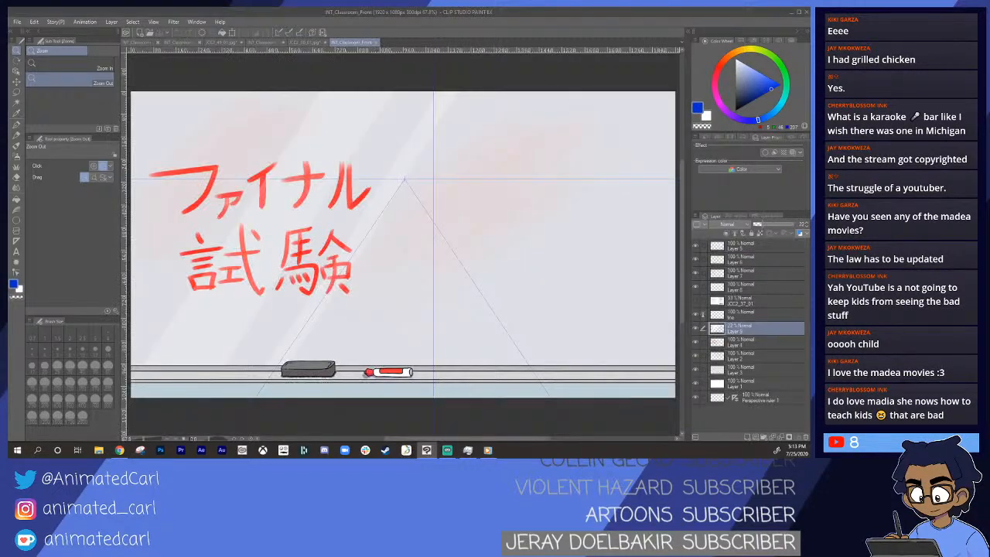
left_click(695, 343)
left_click(696, 343)
left_click(744, 343)
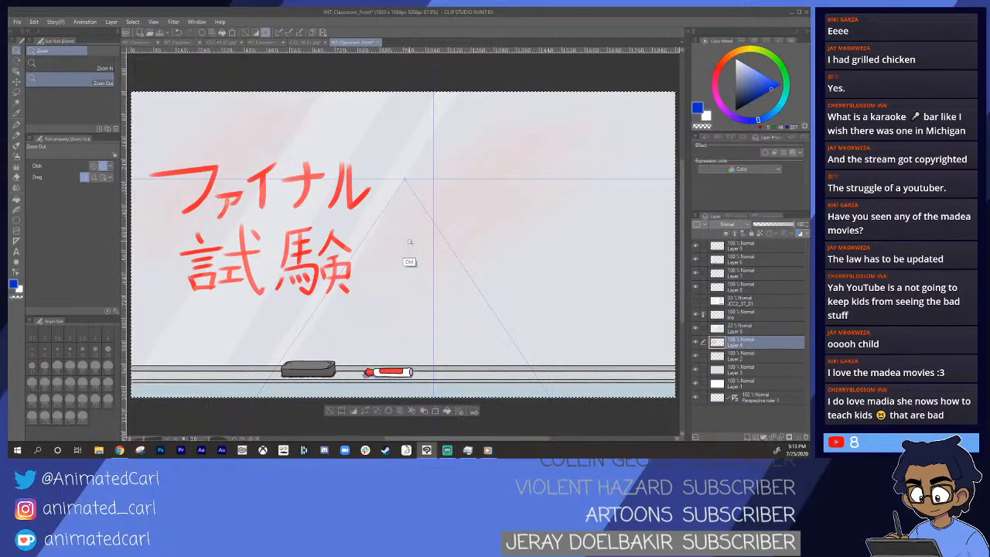
- Paste the red Japanese lettering into JCC2_50_01, scale it down and position it on the left half of the whiteboard
left_click(306, 41)
key("ctrl+v")
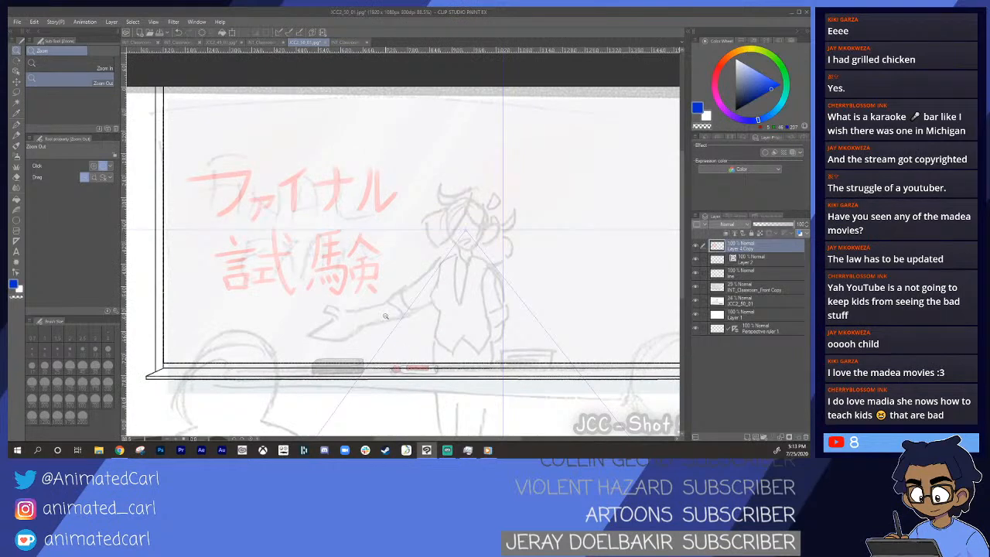
key("ctrl+t")
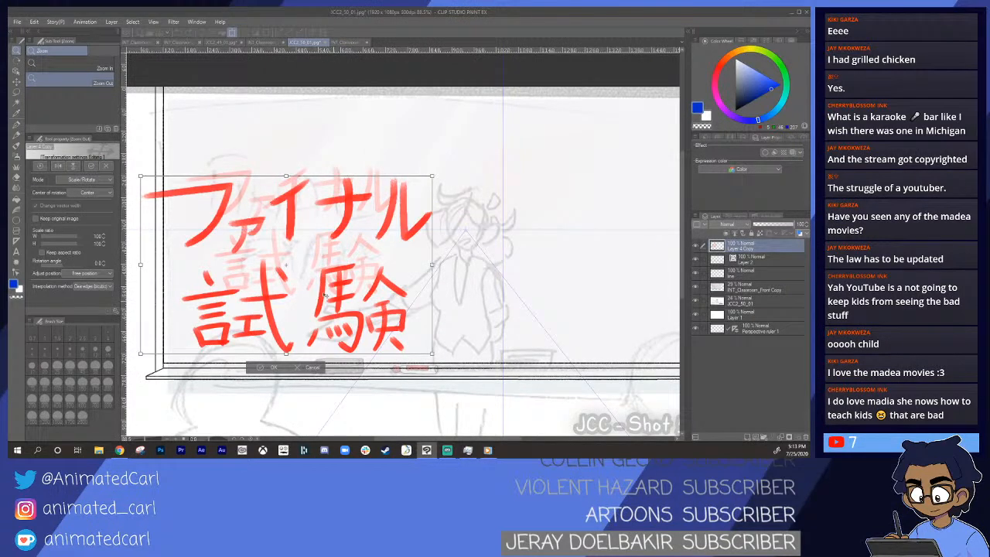
left_click_drag(142, 353, 184, 327)
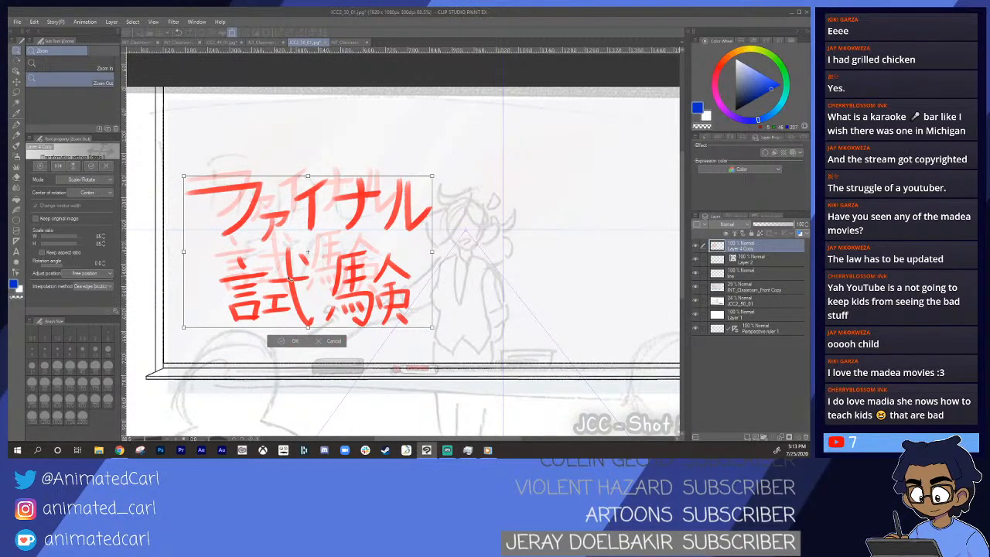
left_click_drag(292, 287, 295, 276)
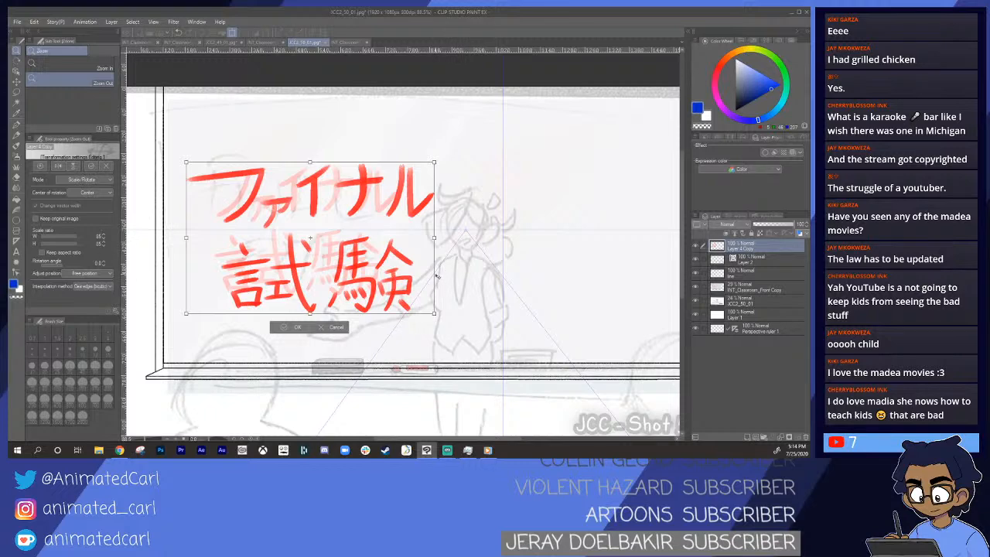
left_click_drag(430, 321, 400, 296)
mouse_move(346, 280)
left_mouse_down()
mouse_move(409, 279)
mouse_move(373, 284)
left_mouse_up()
left_click(275, 309)
left_click_drag(469, 282, 429, 282)
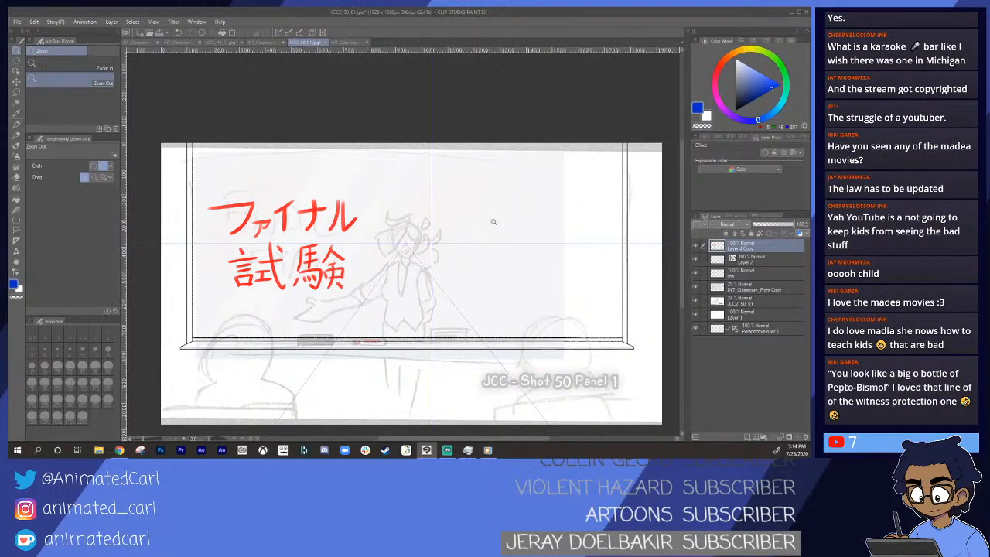
left_click_drag(296, 214, 283, 215)
left_click_drag(358, 220, 327, 216)
- Sample the whiteboard's pale grey from the INT_Classroom_Front image and return to JCC2_50_01
left_click(259, 42)
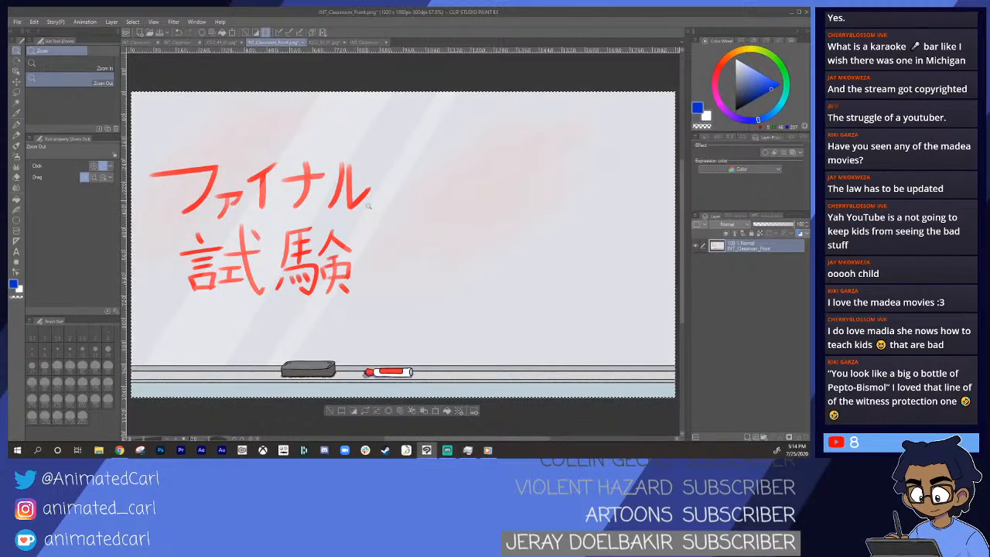
left_click(411, 239)
mouse_move(411, 239)
left_mouse_down()
mouse_move(519, 249)
mouse_move(414, 256)
left_mouse_up()
key("i")
left_click(469, 279)
left_click(327, 42)
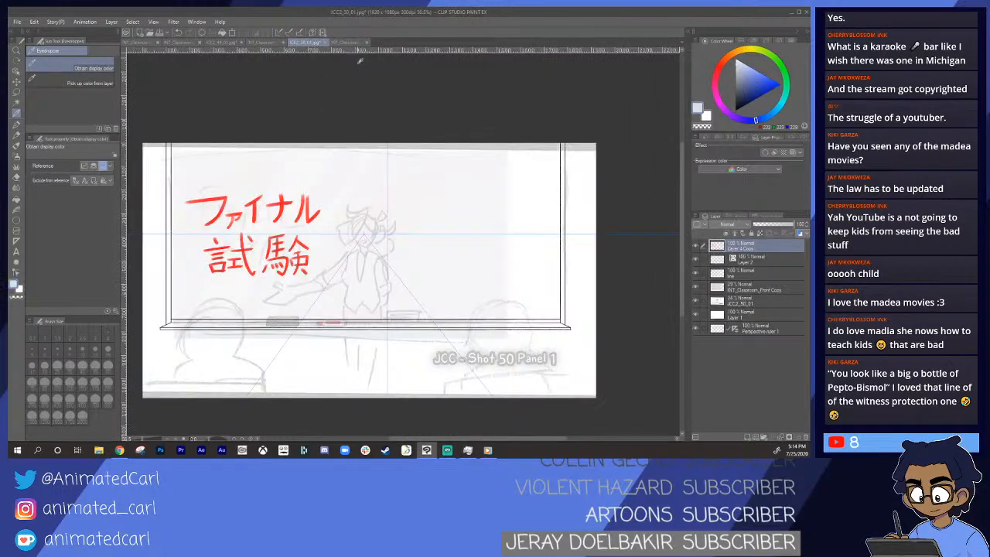
key("slash")
left_click_drag(438, 265, 432, 269)
key("i")
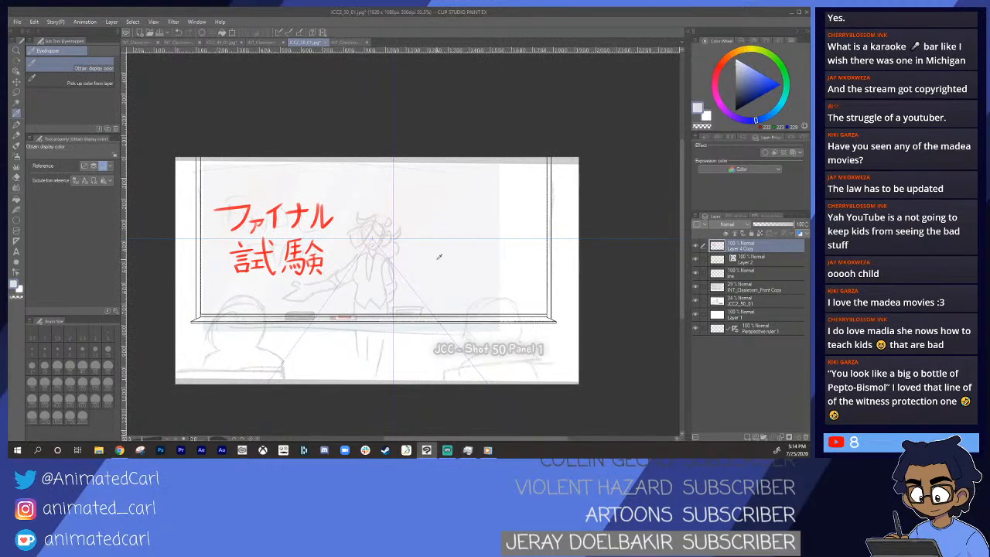
- Add a new layer named base below the vector line layer, and rename that line layer LINE
left_click(695, 260)
left_click(696, 261)
left_click(695, 261)
left_click(695, 261)
left_click(740, 276)
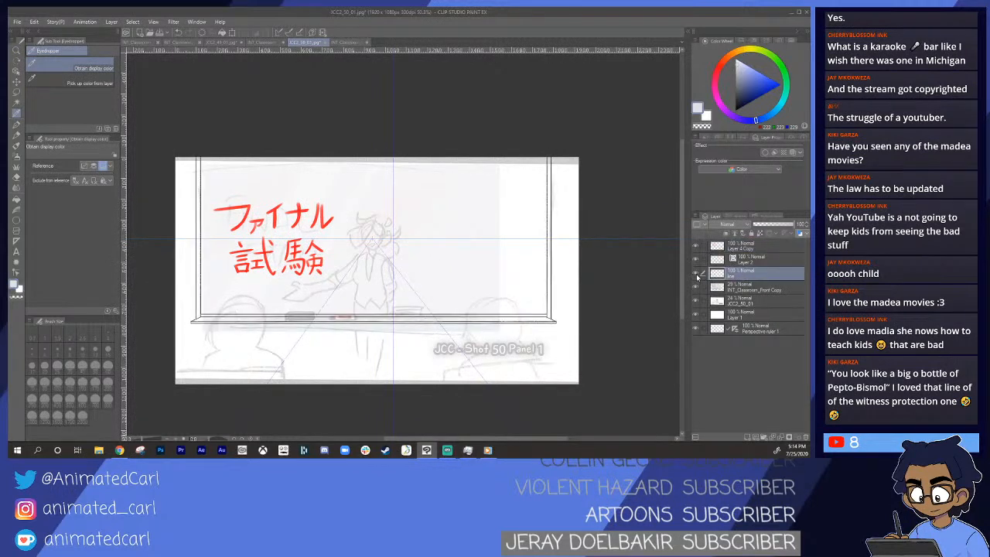
left_click(745, 439)
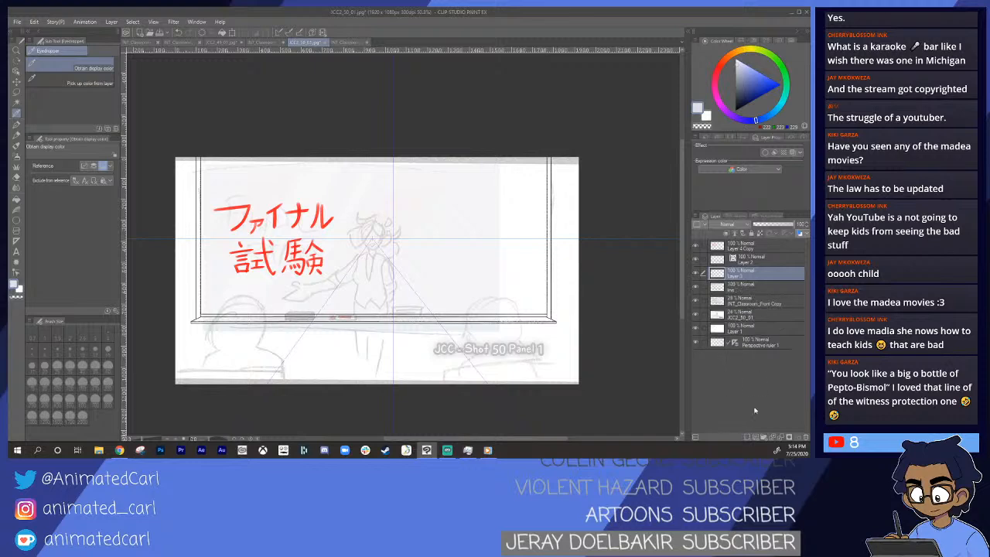
left_click(745, 261)
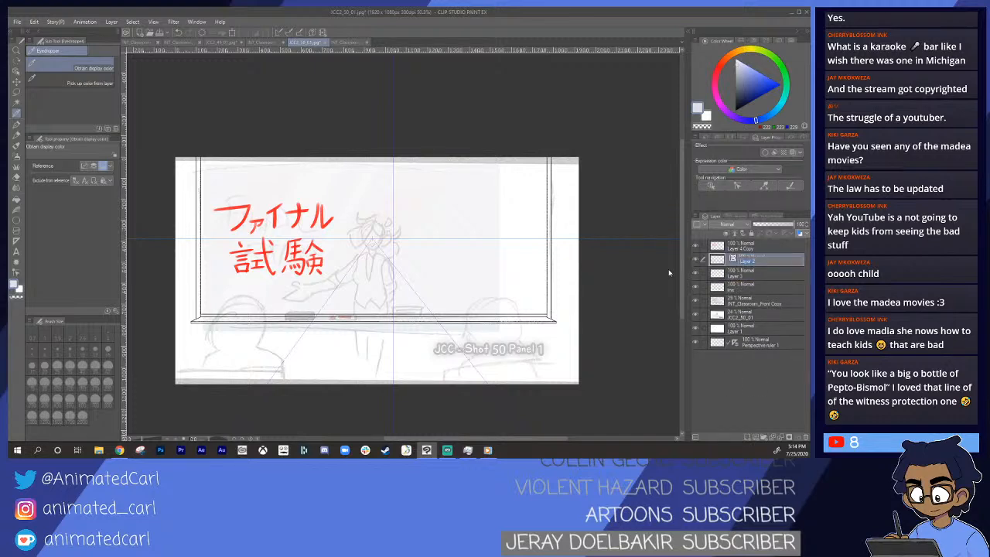
key("Return")
left_click(712, 274)
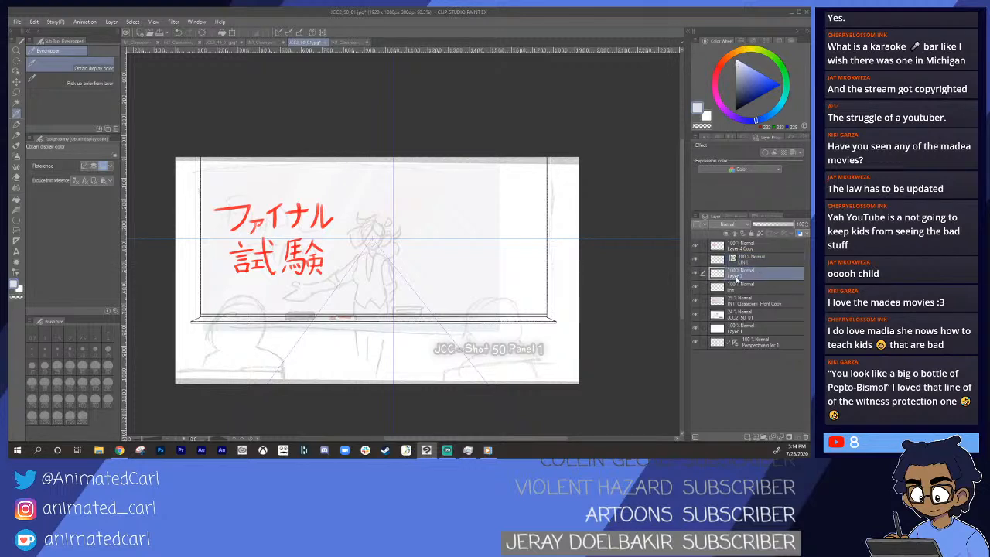
double_click(739, 282)
type("base")
key("Return")
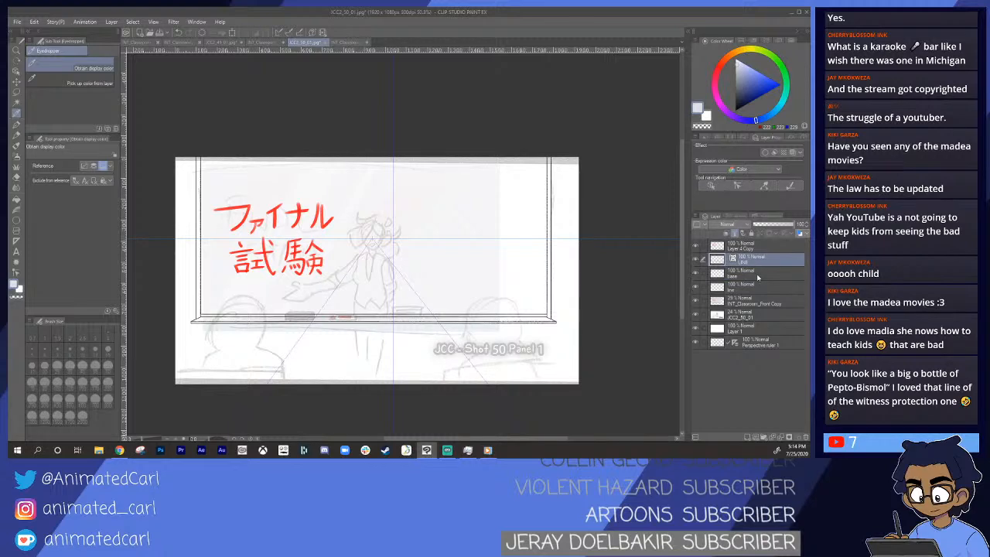
- Fill the whiteboard area on the base layer with the sampled pale grey and lock the layer's transparent pixels
key("g")
left_click(485, 263)
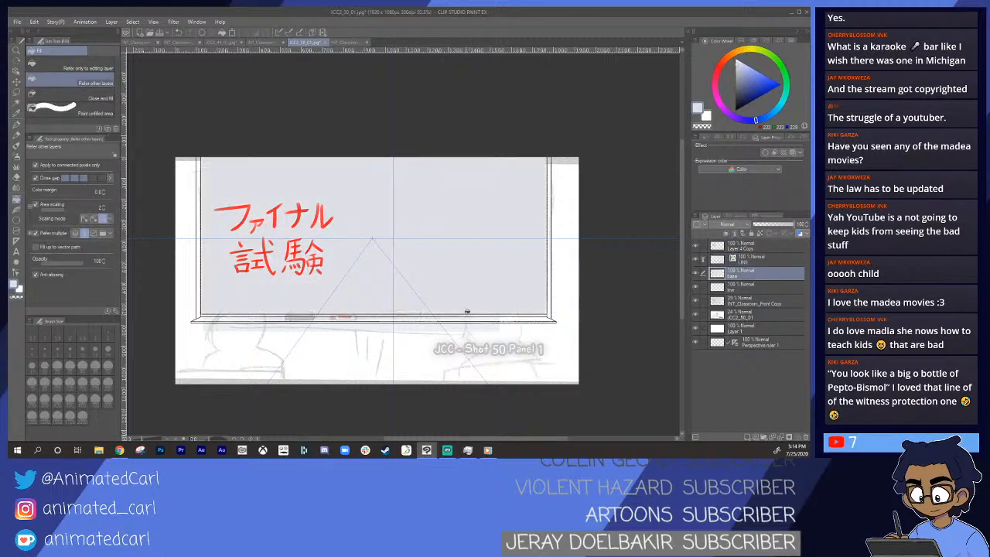
key("ctrl+space")
left_click_drag(436, 267, 450, 305)
key("space")
key("ctrl+space")
key("ctrl+space")
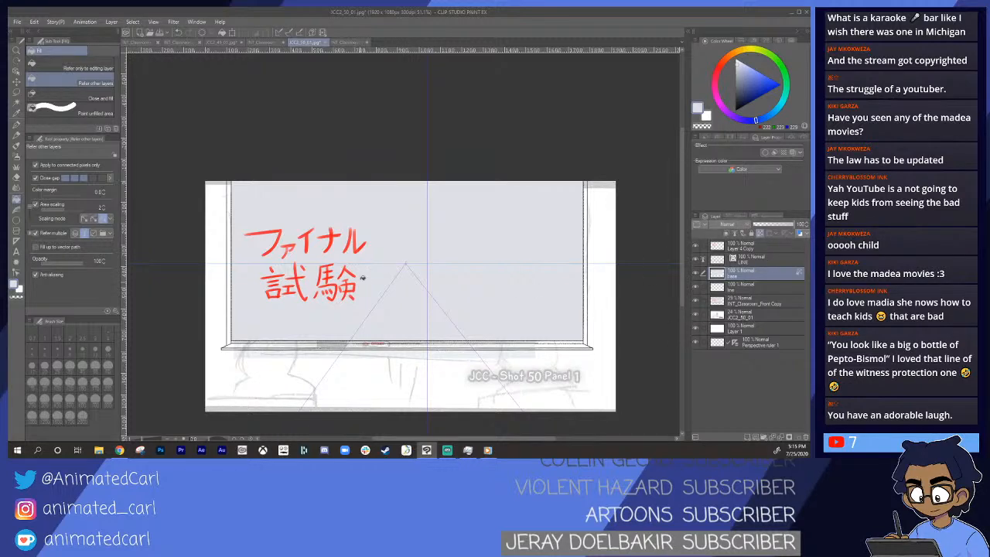
- Choose a darker muted blue-grey as the shading colour and ready the Oil paint brush
key("b")
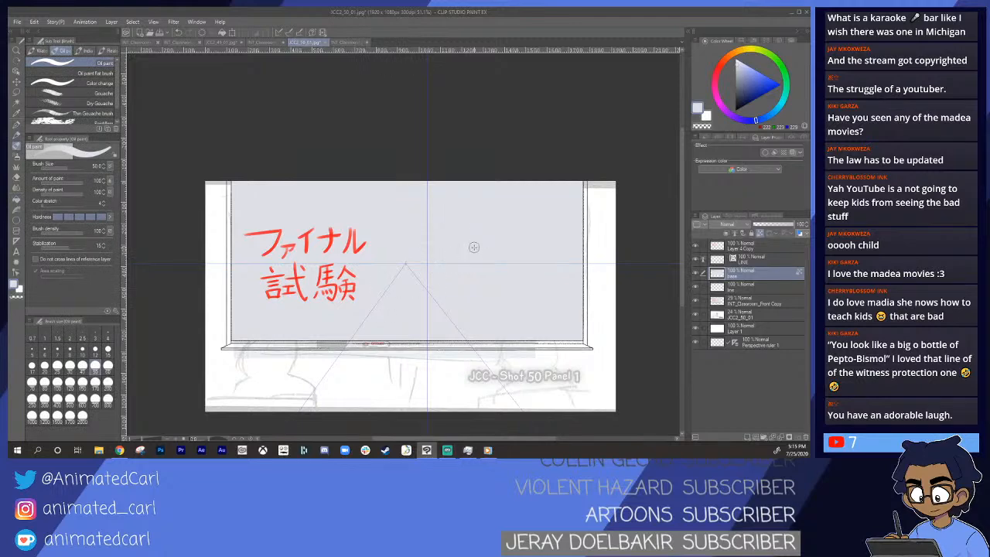
key("i")
left_click(744, 67)
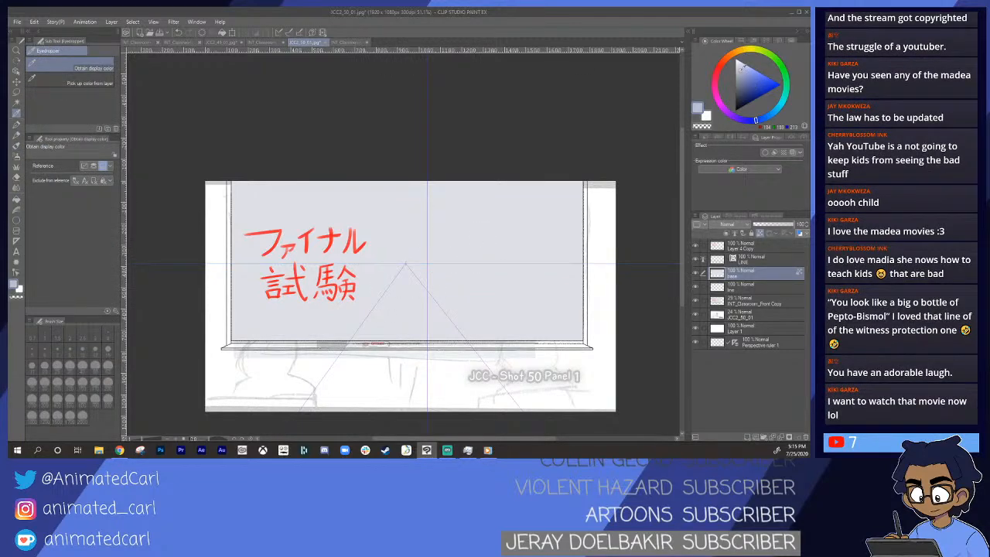
left_click(723, 88)
key("ctrl+minus")
key("b")
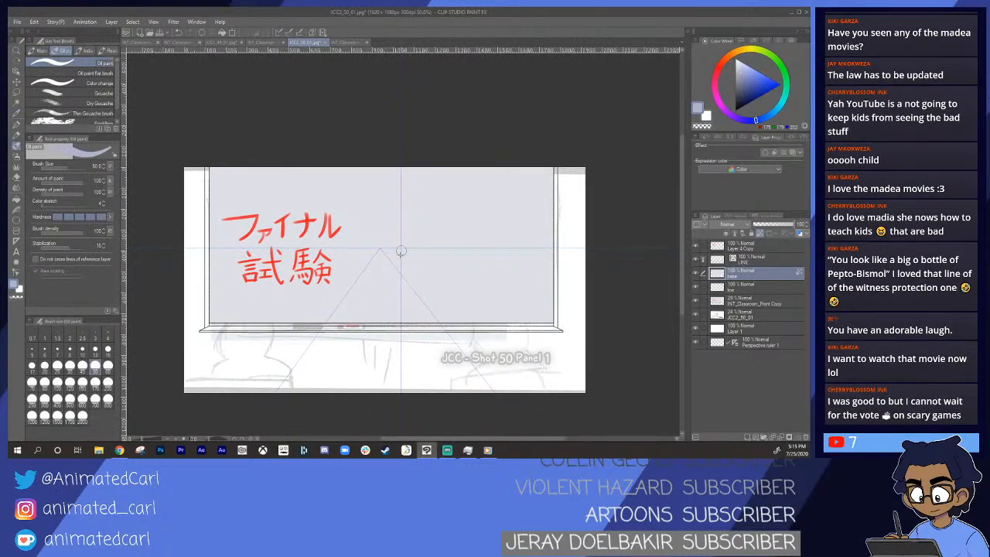
- Try shading the whiteboard with broad diagonal Oil paint strokes at brush size 150, and undo them
key("bracketright")
key("bracketright")
key("bracketright")
key("bracketright")
key("bracketright")
key("bracketright")
mouse_move(311, 202)
left_mouse_down()
mouse_move(255, 230)
mouse_move(329, 197)
left_mouse_up()
mouse_move(499, 205)
left_mouse_down()
mouse_move(387, 289)
mouse_move(529, 246)
left_mouse_up()
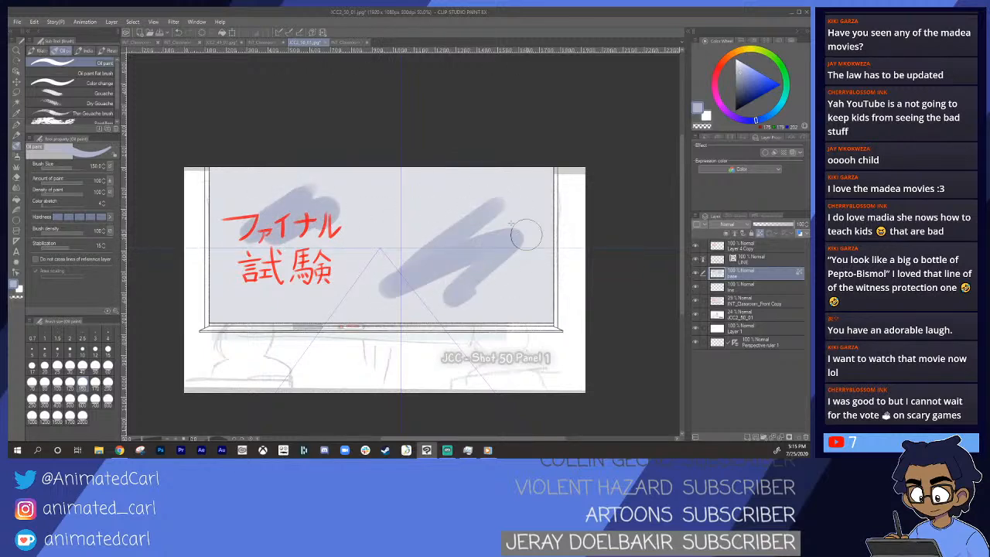
left_click_drag(408, 197, 421, 181)
key("ctrl+z")
key("ctrl+z")
key("ctrl+z")
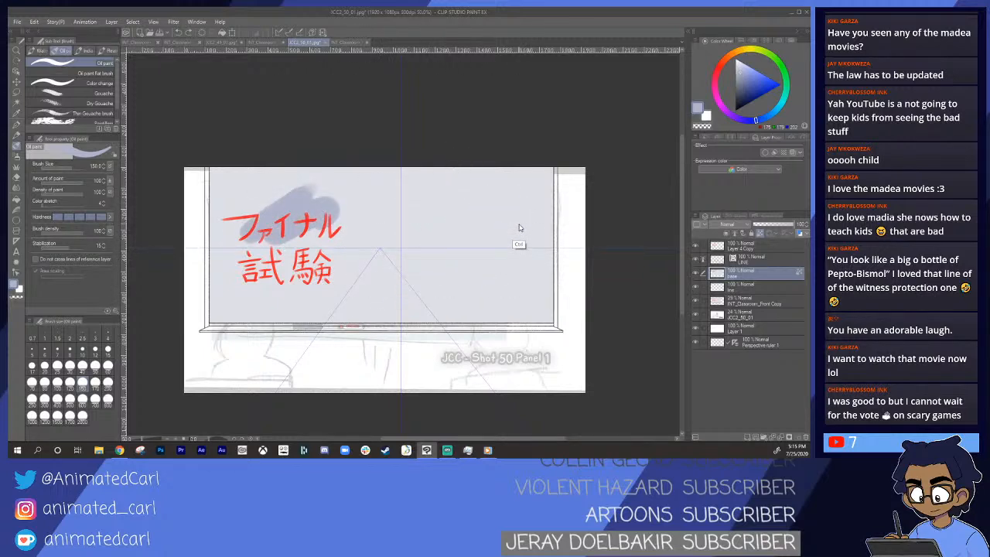
key("ctrl+z")
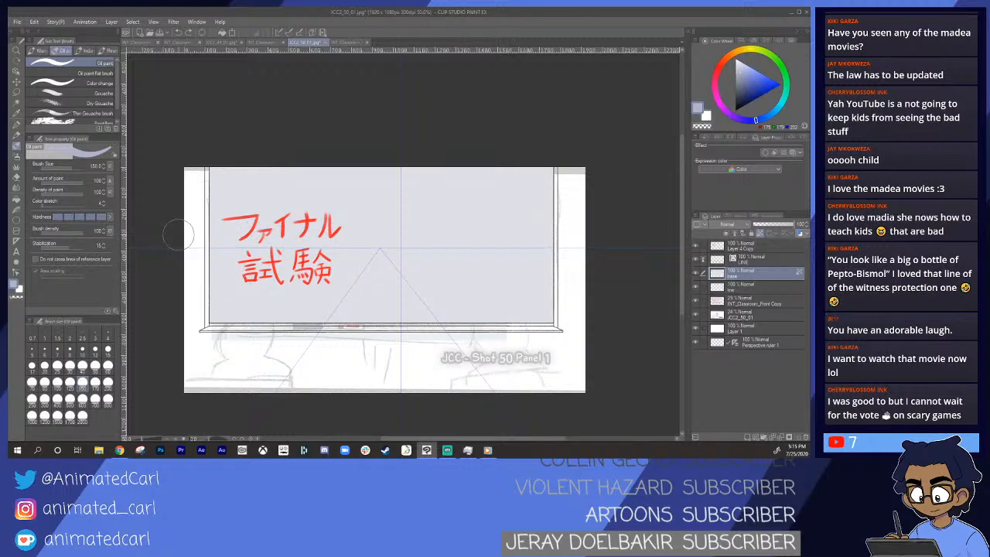
- Try a large Opaque watercolor stroke at brush size 500 across the whiteboard's right half, and undo it
key("b")
key("b")
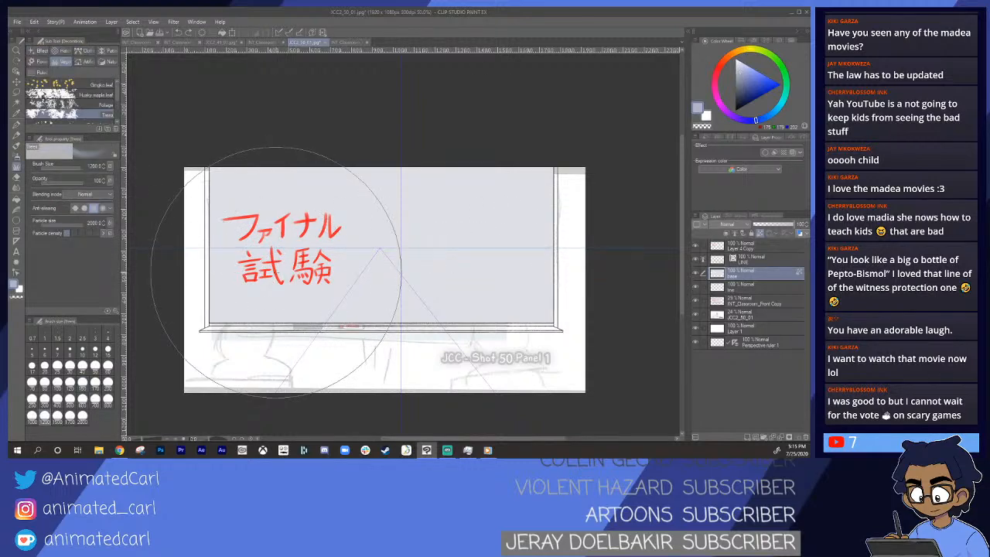
key("b")
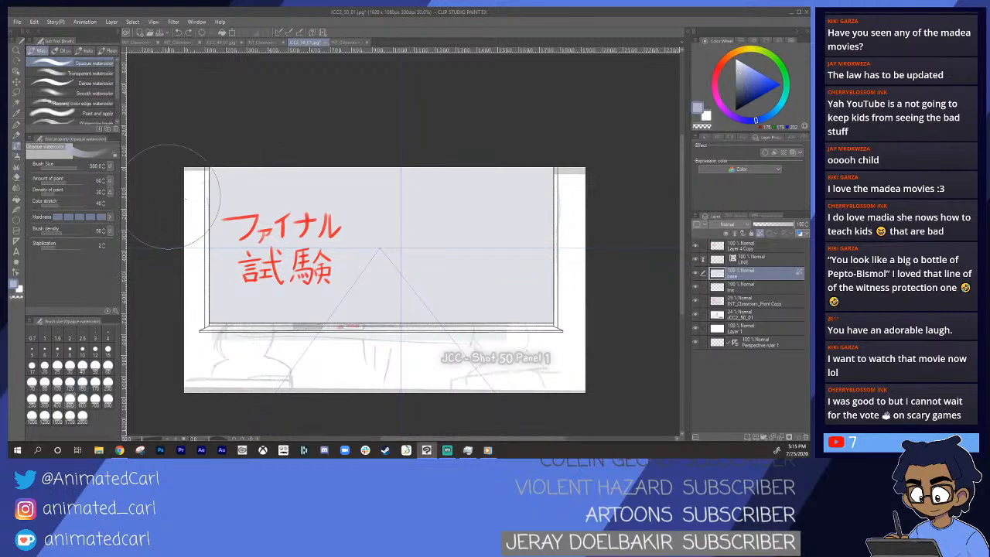
left_click_drag(511, 197, 379, 283)
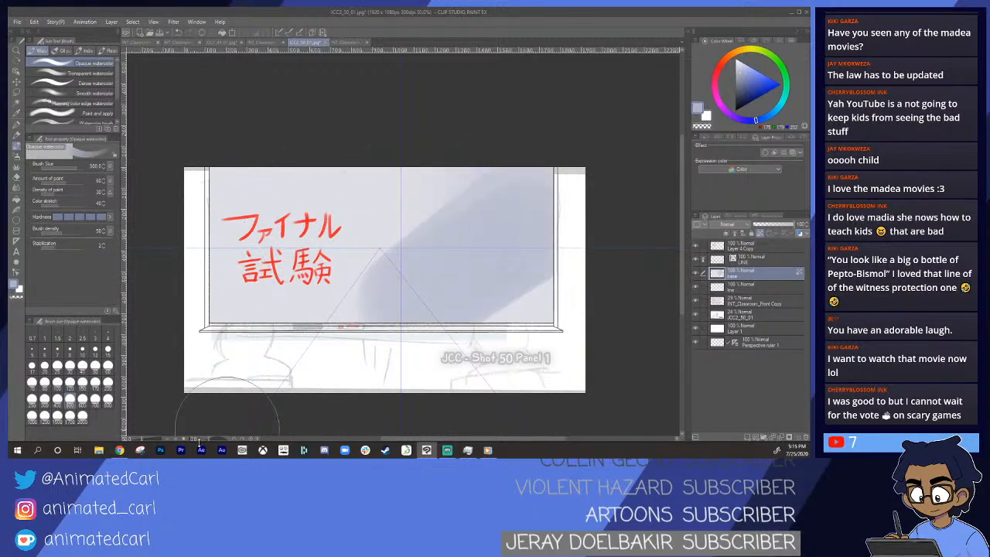
key("ctrl+z")
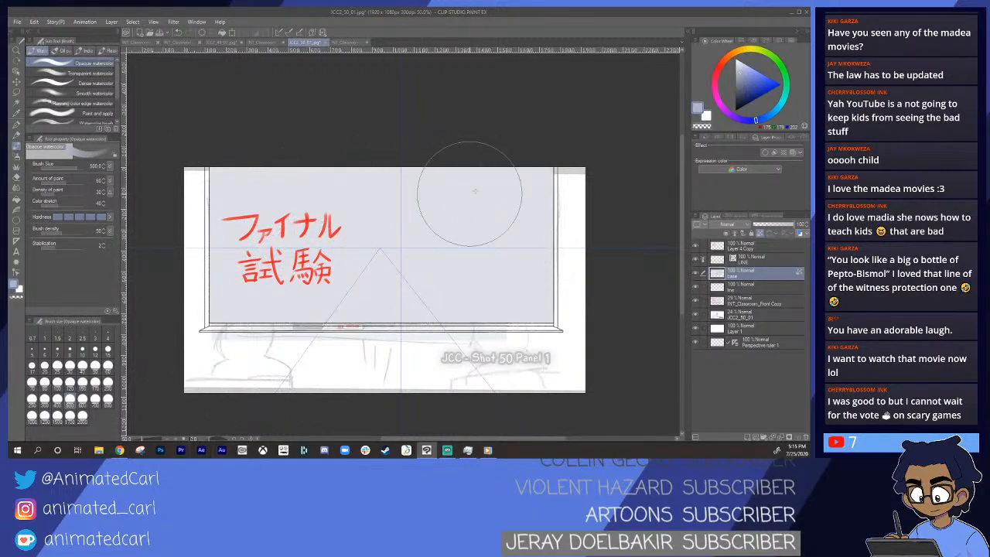
- Shade the whiteboard with soft blue-grey strokes using the Running color edge watercolor brush at size 500
left_click(89, 73)
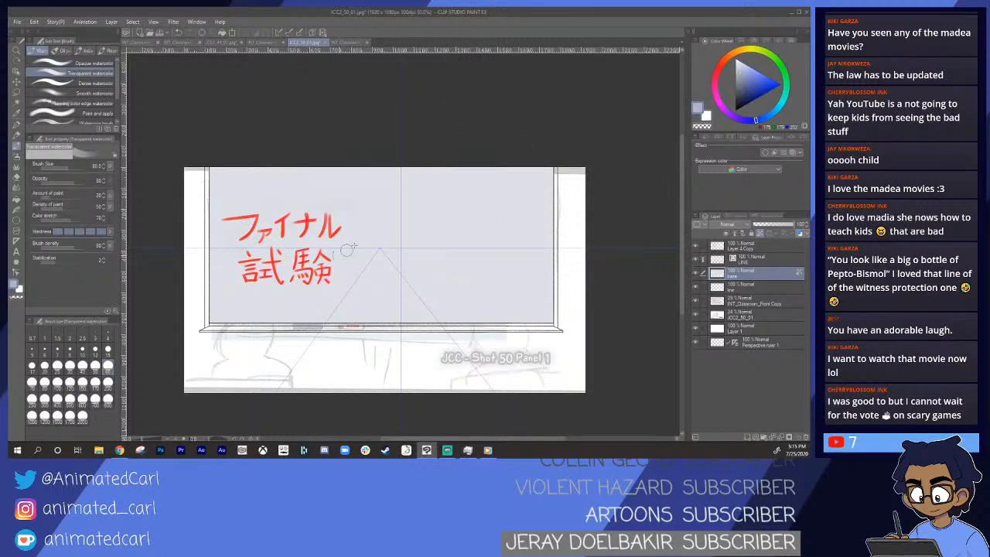
left_click(73, 102)
left_click_drag(288, 295, 356, 272)
mouse_move(506, 203)
left_mouse_down()
mouse_move(447, 287)
mouse_move(501, 225)
mouse_move(255, 226)
mouse_move(348, 186)
left_mouse_up()
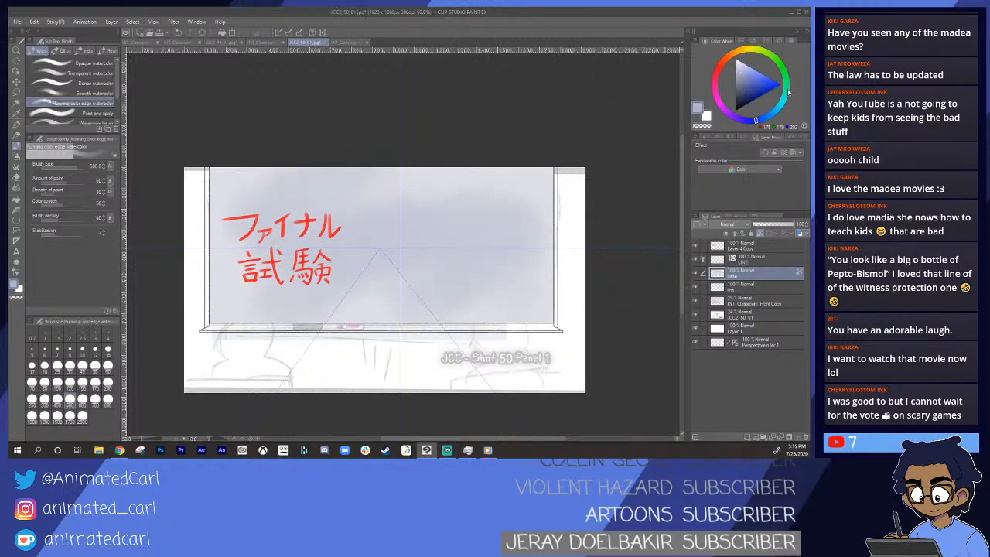
- Soften the whiteboard shading with a lighter blue and white in the same watercolor brush
left_click(746, 66)
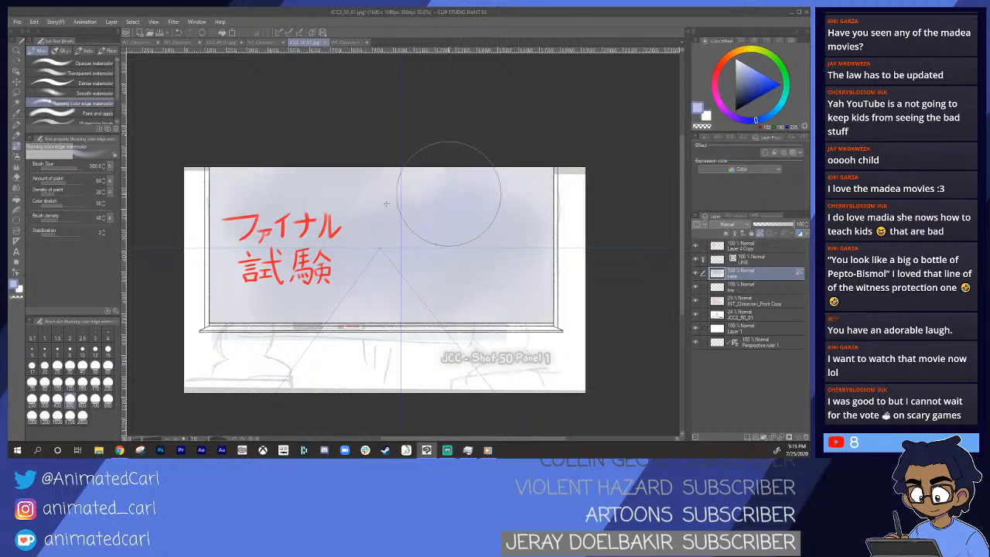
mouse_move(450, 221)
left_mouse_down()
mouse_move(537, 193)
mouse_move(537, 259)
mouse_move(450, 247)
left_mouse_up()
left_click(741, 62)
mouse_move(398, 210)
left_mouse_down()
mouse_move(453, 188)
mouse_move(392, 227)
mouse_move(278, 194)
mouse_move(325, 294)
mouse_move(514, 216)
mouse_move(474, 298)
left_mouse_up()
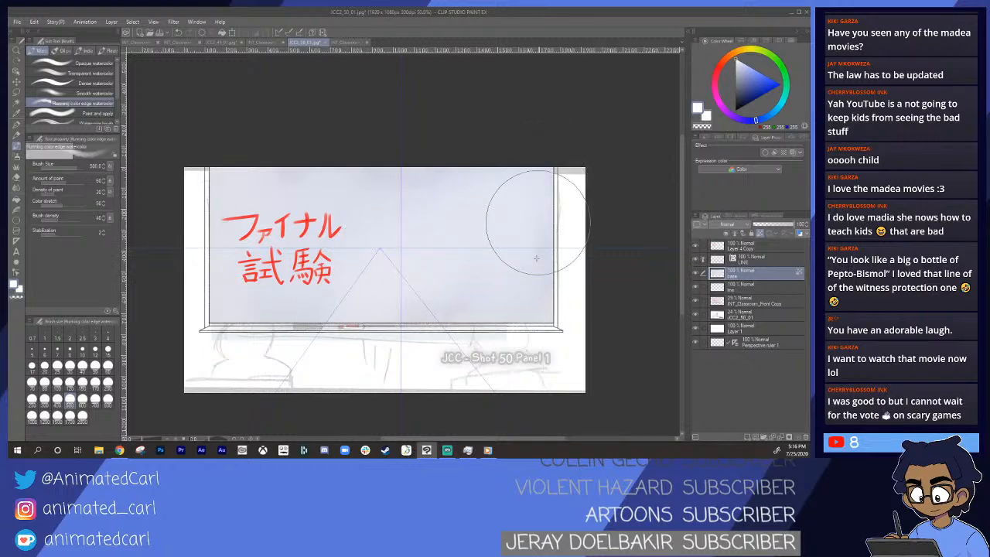
key("alt+space")
left_click(571, 229)
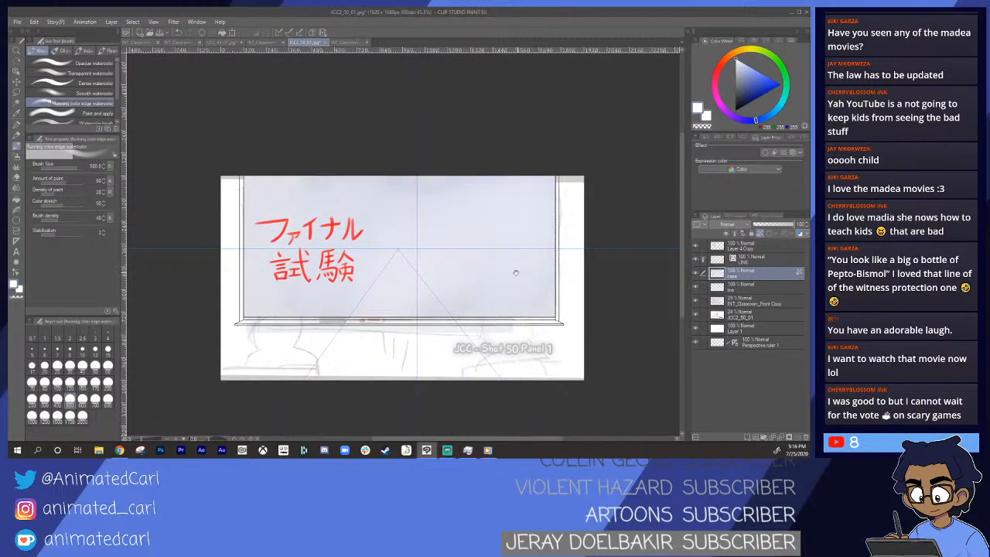
- Add a new raster layer and place it directly beneath the red lettering layer
left_click(745, 247)
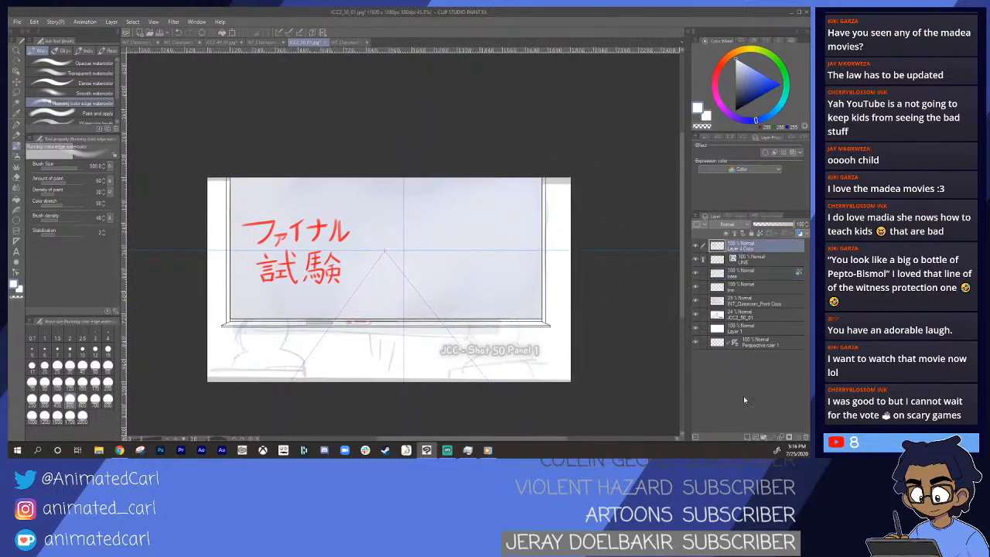
left_click(747, 437)
left_click_drag(739, 249, 742, 263)
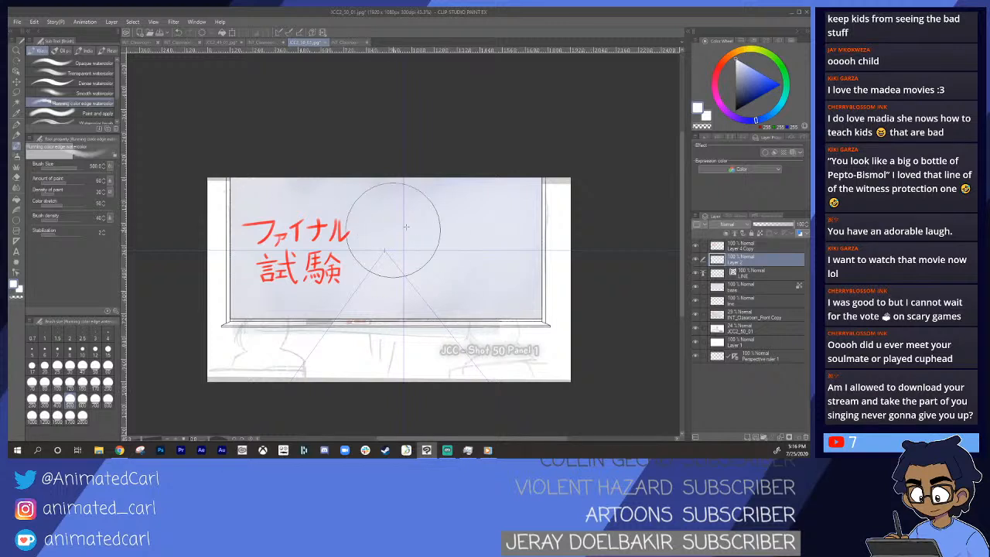
- Select the red lettering's layer, Layer 4 Copy
key("ctrl+space")
mouse_move(369, 260)
left_mouse_down()
mouse_move(379, 258)
mouse_move(349, 242)
left_mouse_up()
key("ctrl+z")
key("alt+space")
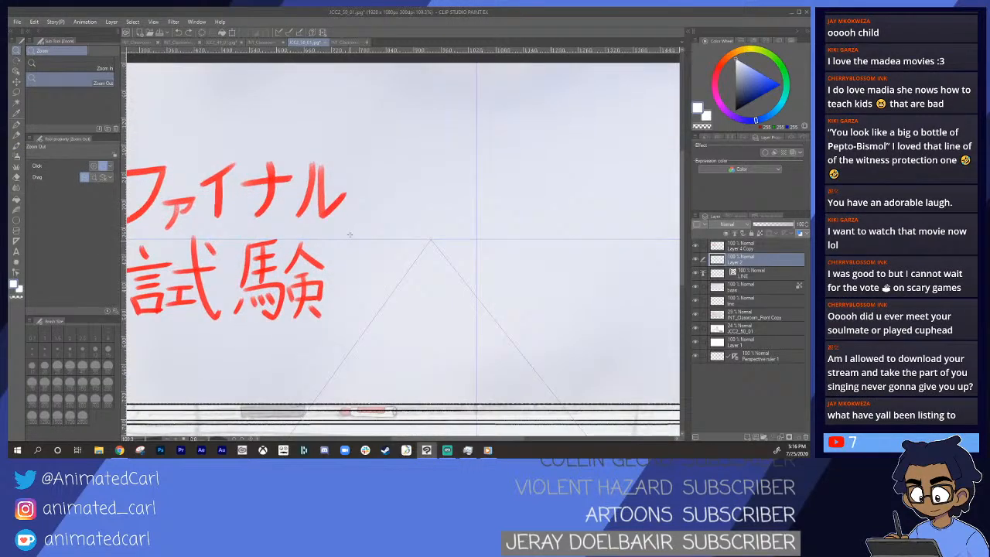
key("space")
key("alt+space")
left_click_drag(277, 220, 328, 261)
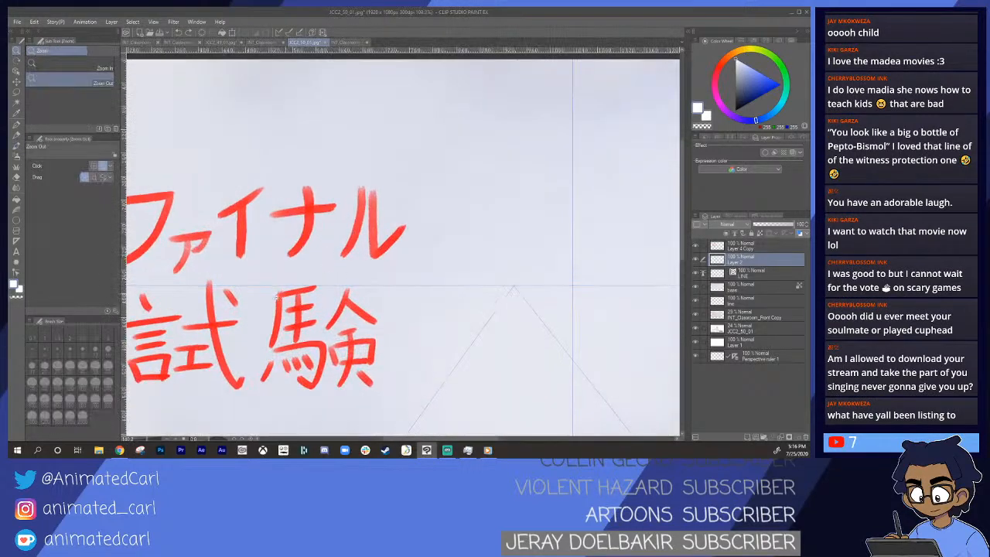
left_click(305, 235, "ctrl+shift")
mouse_move(403, 243)
left_mouse_down()
mouse_move(375, 242)
mouse_move(384, 243)
left_mouse_up()
left_click_drag(454, 254, 345, 225)
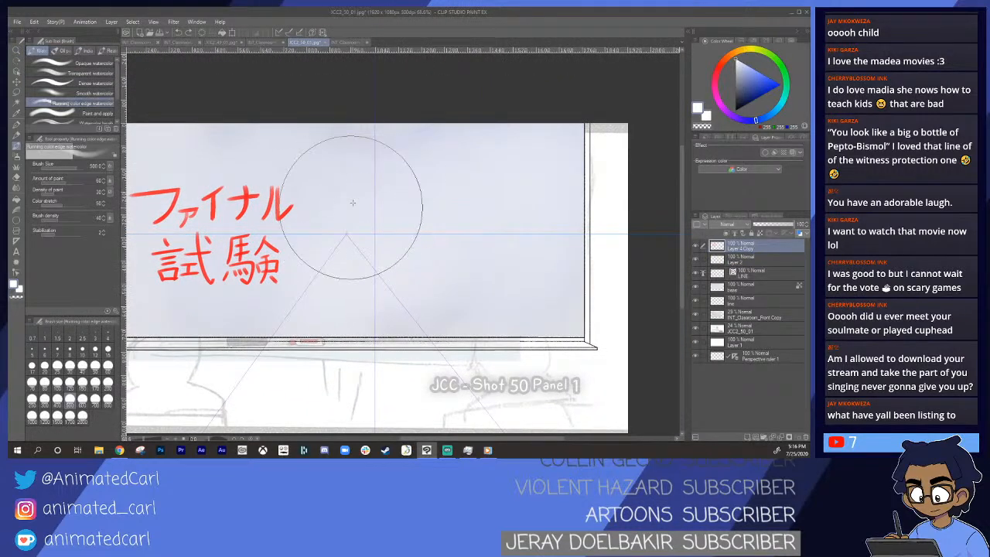
- Try to smear the red lettering into a soft smudge on Layer 4 Copy with the Running color edge watercolor brush
left_click_drag(245, 264, 332, 201)
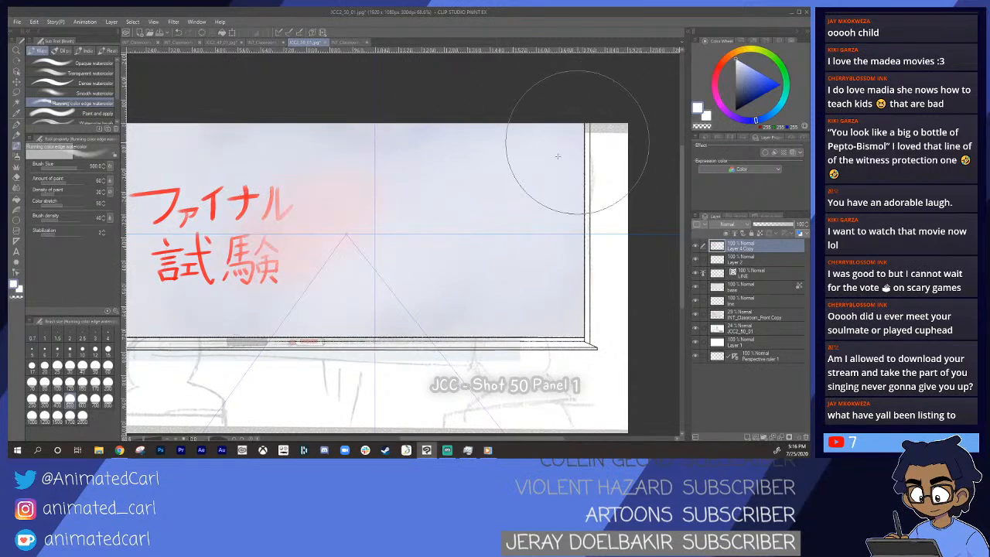
key("ctrl+z")
left_click_drag(232, 255, 298, 198)
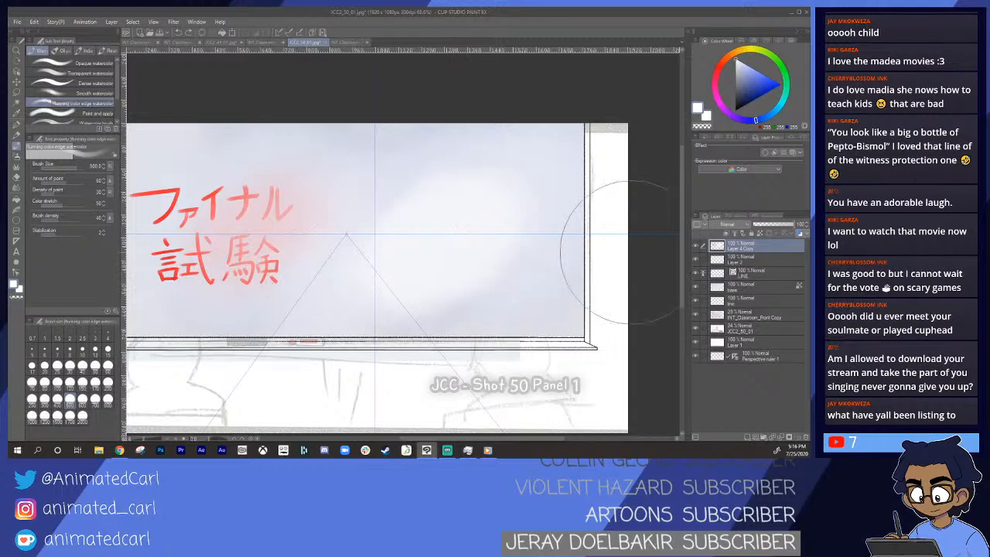
left_click(695, 246)
left_click(695, 246)
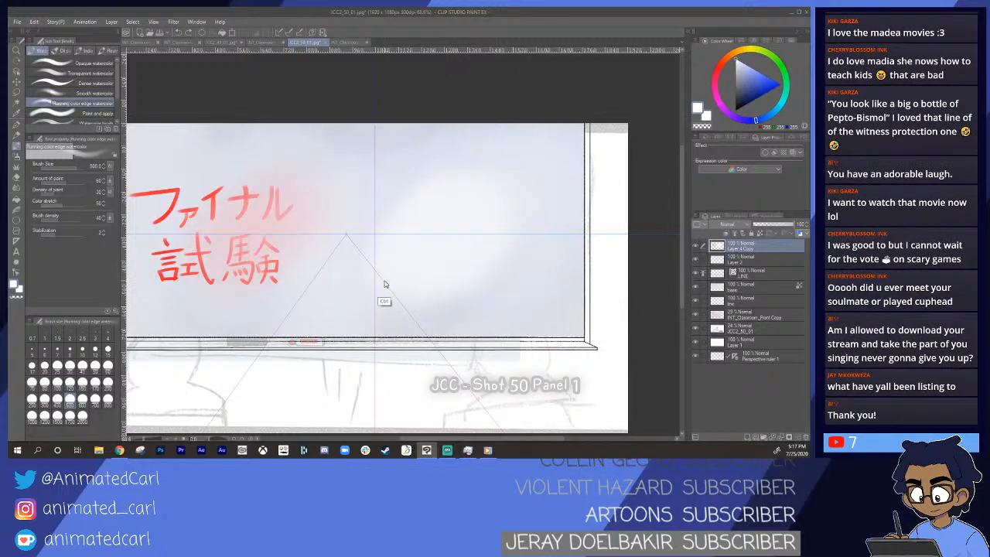
key("ctrl+z")
key("ctrl+z")
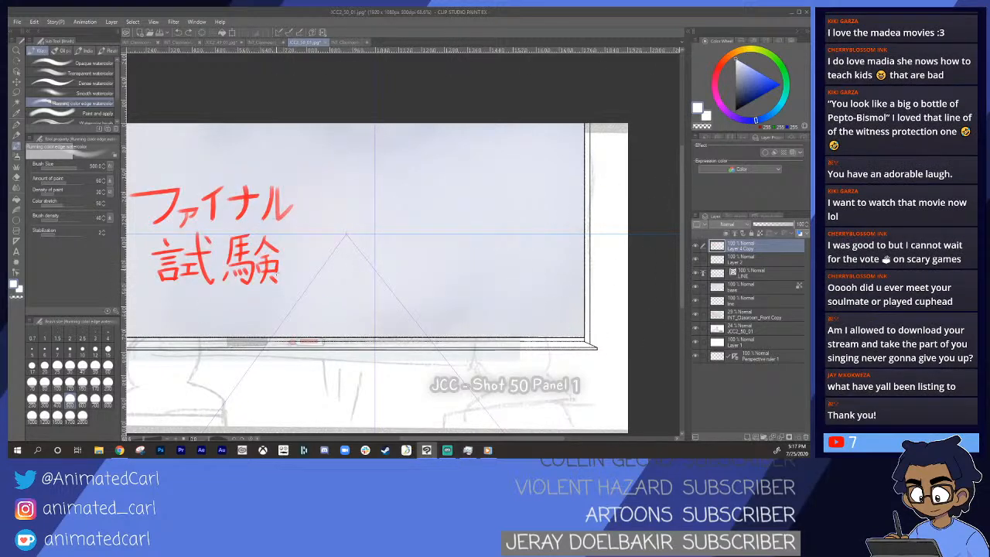
- Select Layer 2, directly beneath the red lettering layer
key("/")
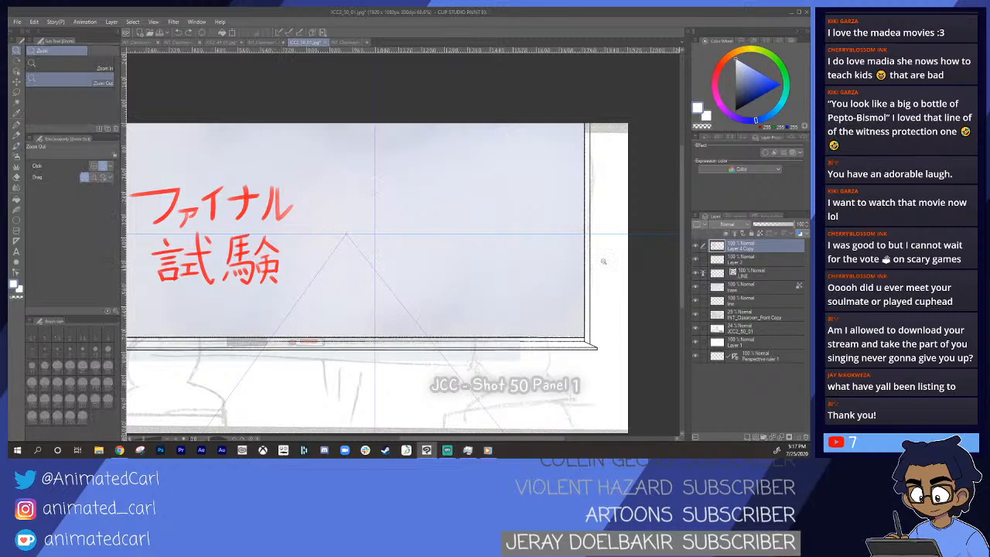
left_click(715, 261)
- Try painting a white watercolor stroke beside the red lettering on Layer 2
left_click(297, 198)
mouse_move(287, 205)
left_mouse_down()
mouse_move(272, 213)
mouse_move(277, 222)
left_mouse_up()
left_click_drag(338, 219, 408, 234)
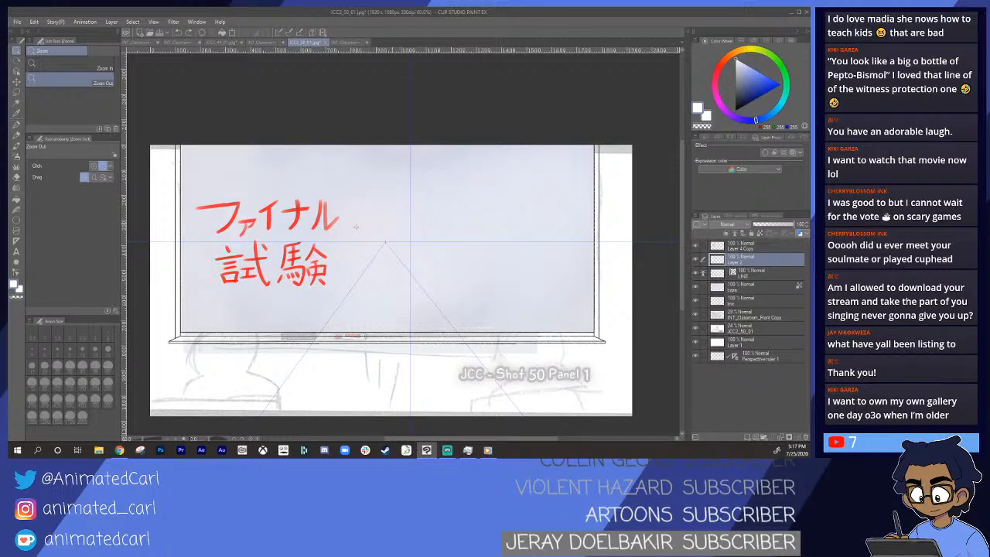
key("b")
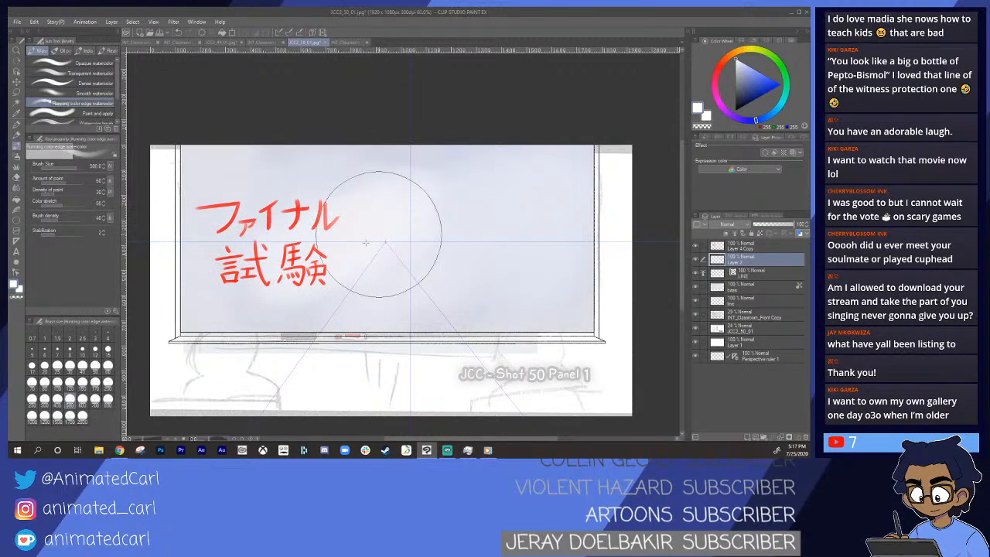
key("ctrl+z")
key("ctrl+z")
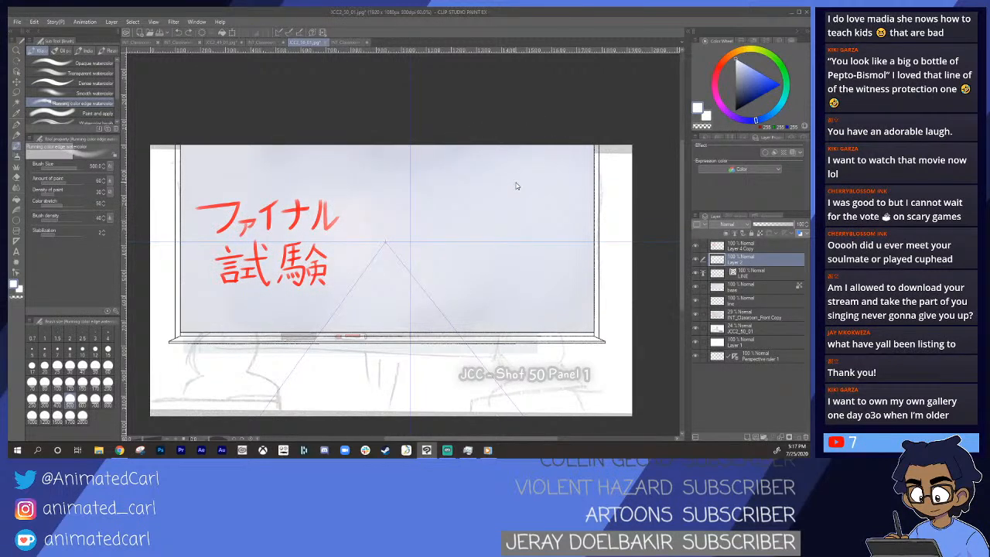
- Sample the lettering's red and spray a soft red smudge behind the lettering on Layer 2 with the Soft airbrush at size 700
key("/")
left_click_drag(283, 249, 293, 249)
key("b")
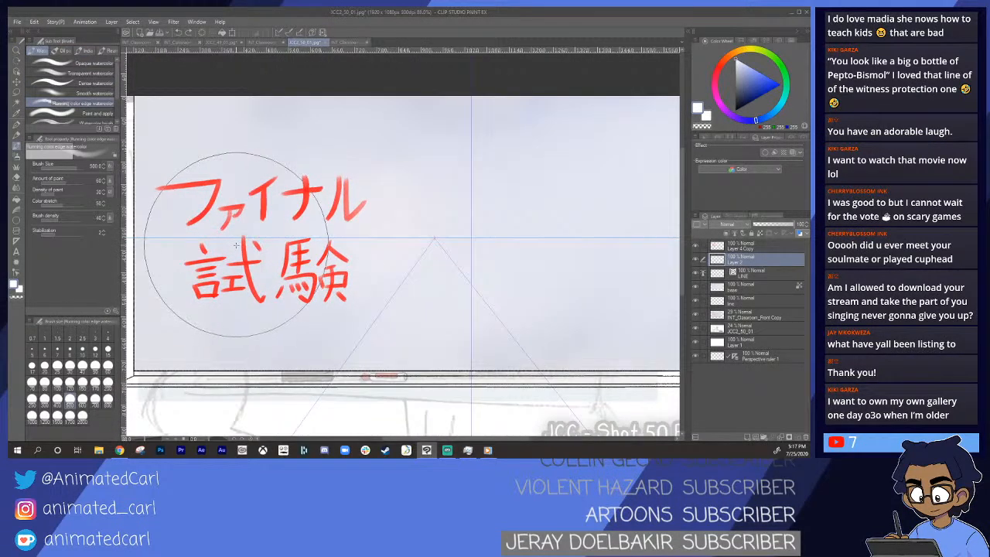
key("alt")
left_click(263, 199, "alt")
key("/")
left_click_drag(360, 238, 354, 238)
key("b")
left_click_drag(381, 208, 371, 194)
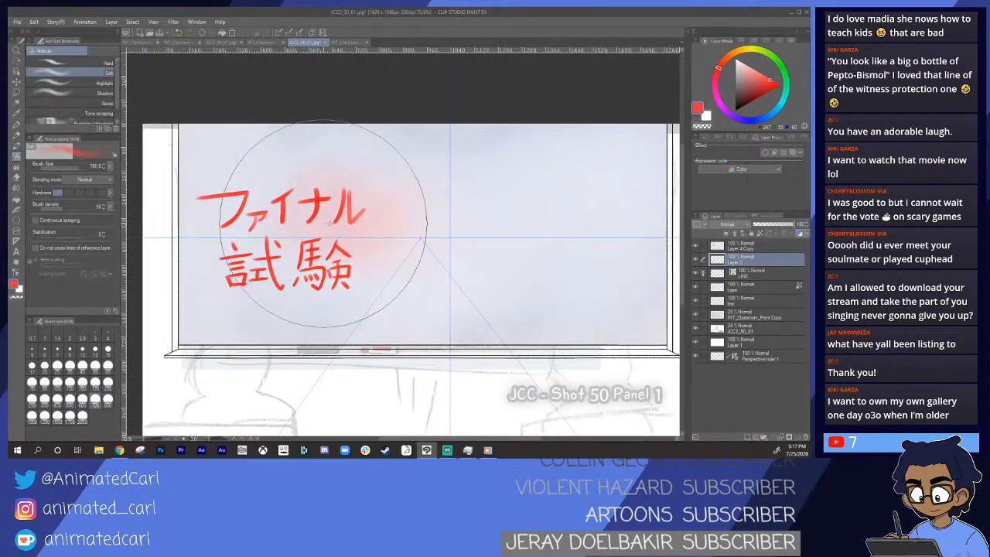
key("/")
mouse_move(530, 221)
left_mouse_down()
mouse_move(448, 225)
mouse_move(456, 230)
left_mouse_up()
key("space")
key("alt+space")
key("b")
left_click(449, 231)
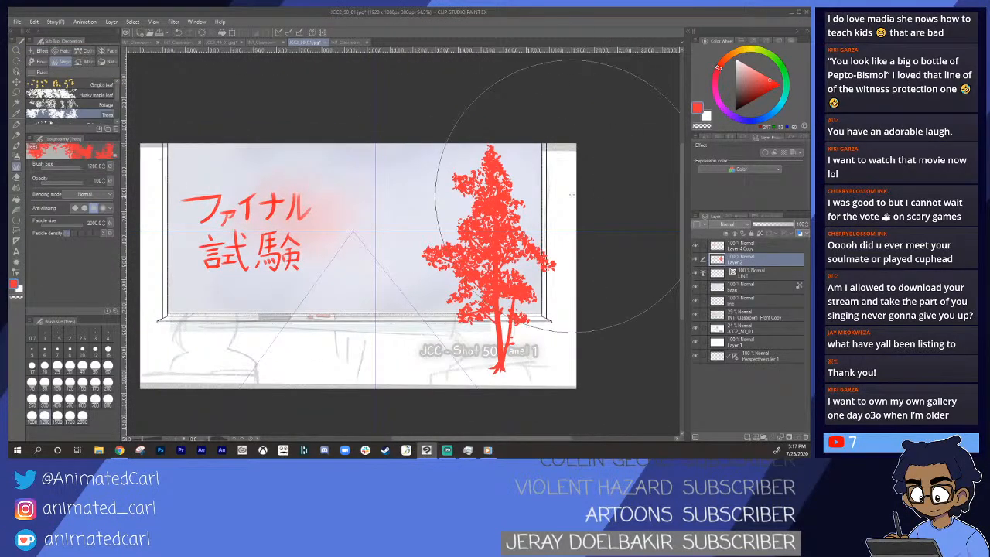
key("ctrl+z")
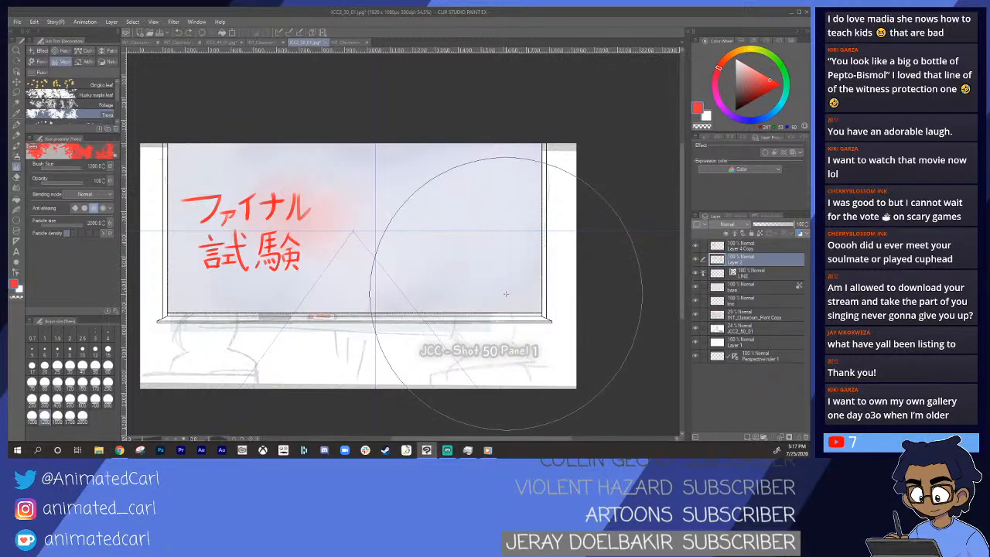
- Paint a faint red smudge on the whiteboard's right half with the Running color edge watercolor brush at size 500
key("b")
key("b")
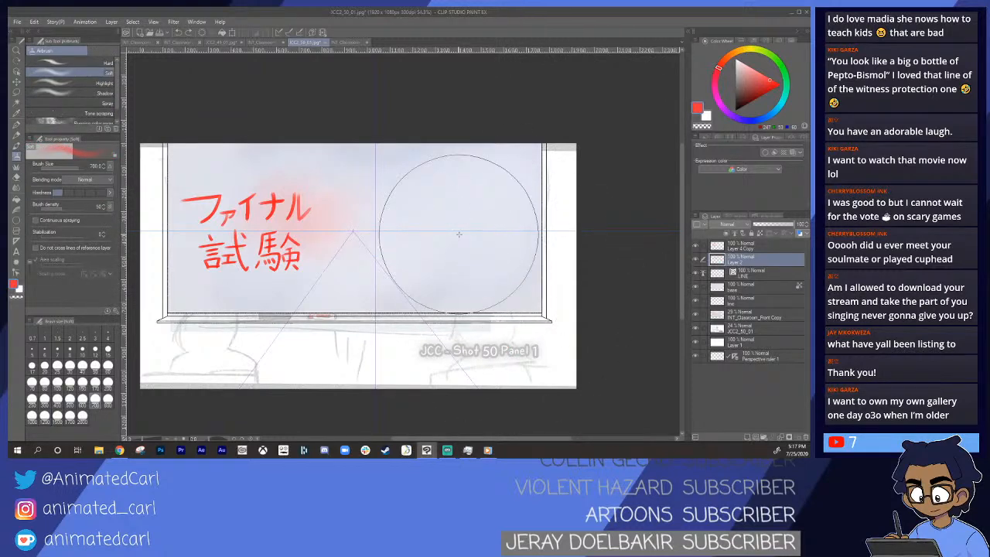
key("b")
key("b")
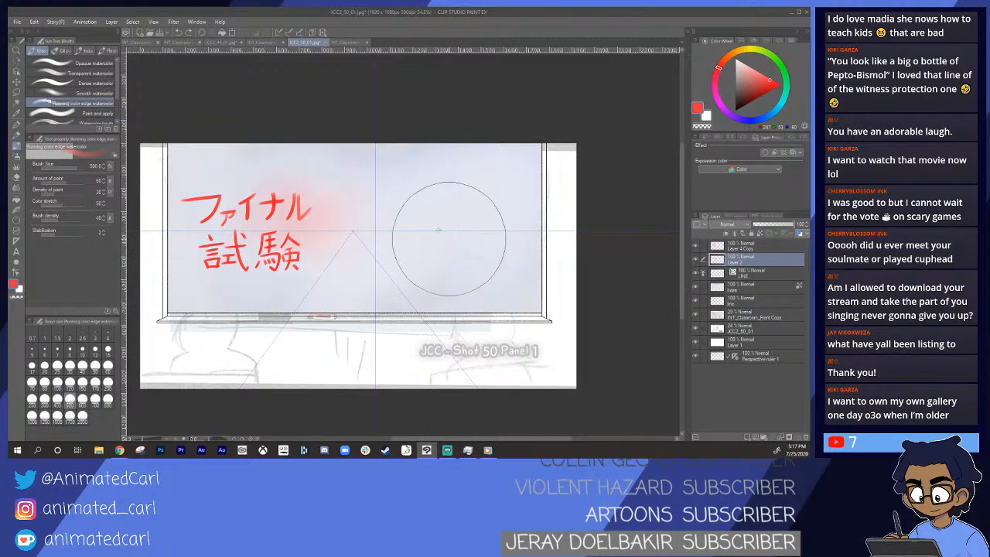
left_click(456, 244)
- Blend the red smudges softly into the whiteboard with the Blend tool at size 300
key("z")
left_click_drag(462, 239, 461, 239)
key("j")
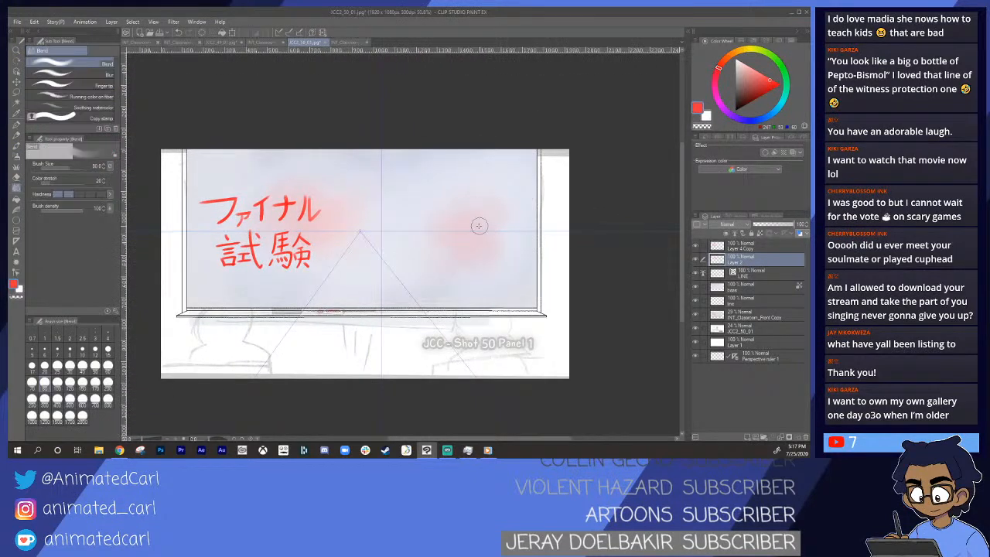
key("bracketright")
key("bracketright")
key("bracketright")
key("bracketright")
key("bracketright")
key("bracketright")
key("bracketright")
mouse_move(435, 258)
left_mouse_down()
mouse_move(410, 248)
mouse_move(483, 259)
mouse_move(468, 244)
mouse_move(373, 245)
mouse_move(277, 267)
mouse_move(319, 205)
mouse_move(304, 177)
mouse_move(238, 249)
mouse_move(360, 245)
left_mouse_up()
key("alt+space")
left_click(399, 233)
key("ctrl+space")
left_click(325, 201)
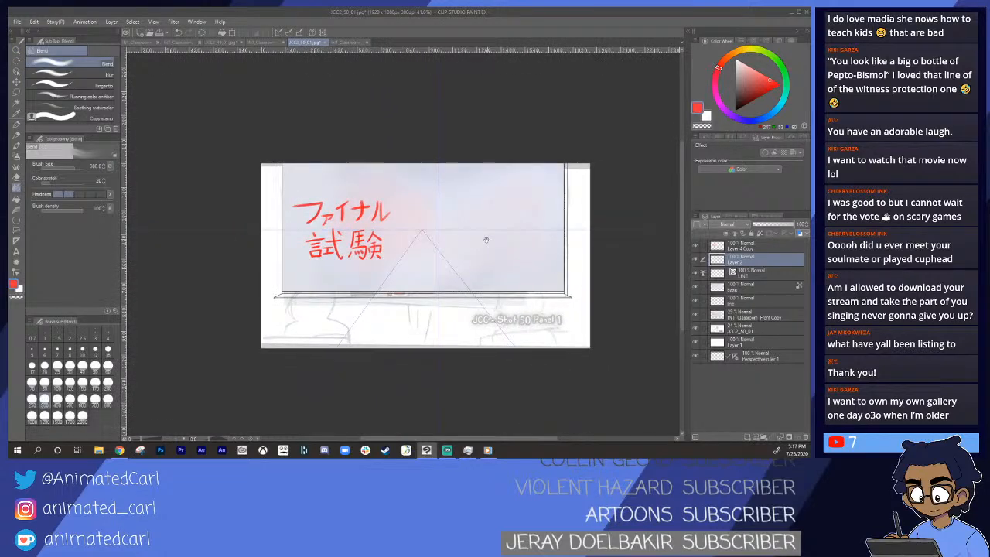
key("ctrl+space")
left_click(418, 250)
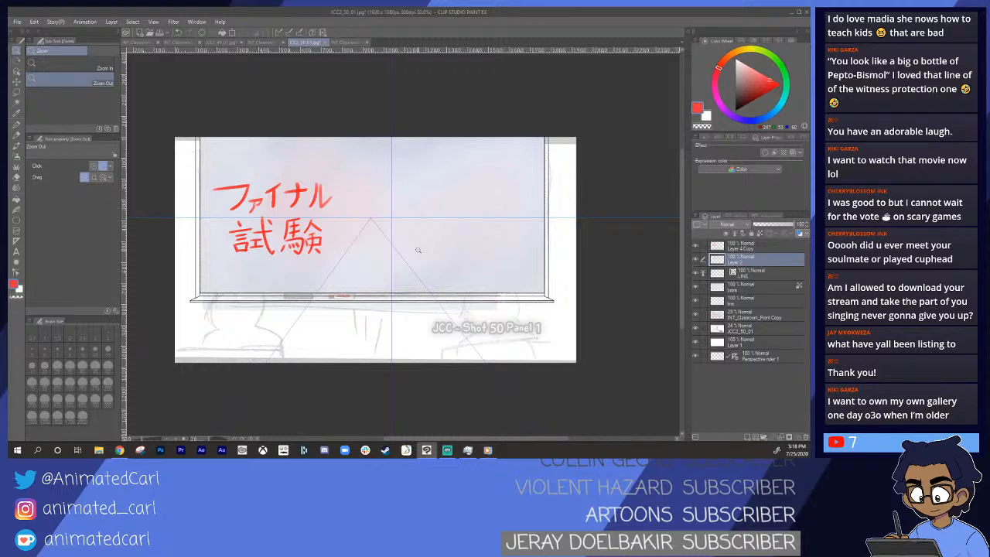
key("p")
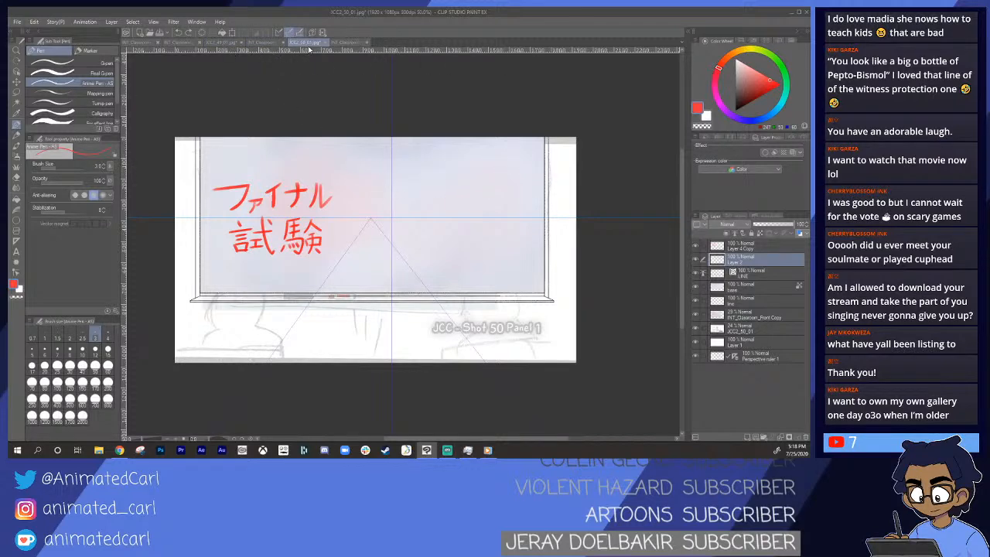
left_click_drag(396, 161, 499, 169)
left_click_drag(429, 178, 524, 177)
left_click_drag(459, 187, 569, 187)
key("ctrl+z")
key("ctrl+z")
key("ctrl+z")
key("ctrl+z")
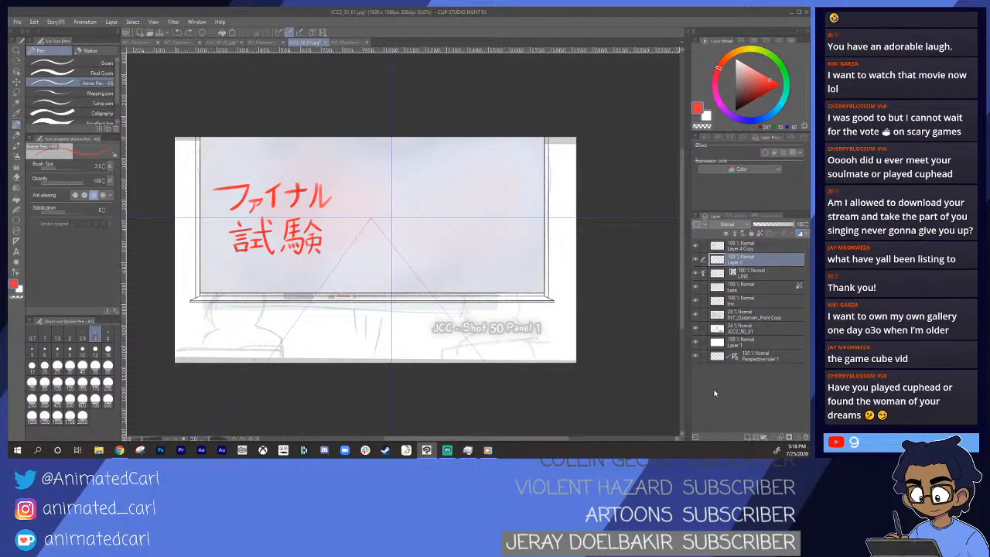
- Check the red smudging on the whiteboard by hiding and reshowing the red lettering layer
key("alt+space")
mouse_move(371, 237)
left_mouse_down()
mouse_move(358, 243)
mouse_move(385, 244)
left_mouse_up()
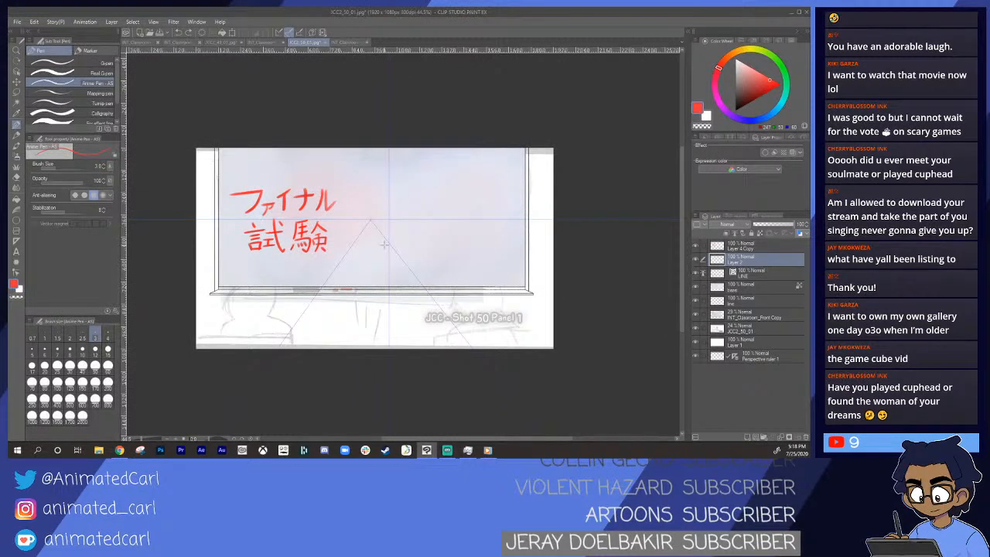
left_click(695, 246)
left_click(695, 246)
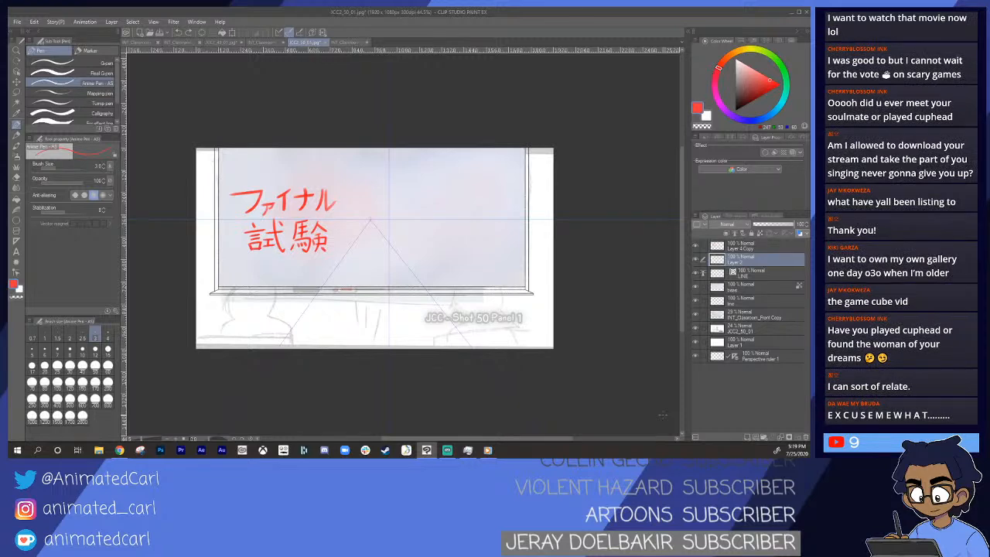
key("ctrl+space")
left_click(356, 214)
left_click(361, 214)
key("space")
left_click_drag(470, 239, 472, 259)
key("alt+space")
left_click(469, 251)
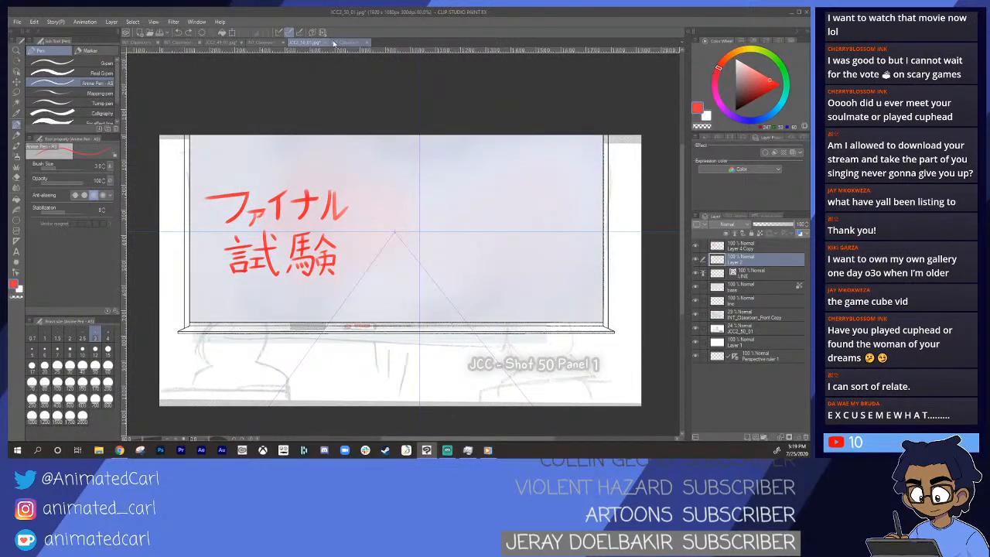
- Switch to the INT_Classroom_Front file and sample the blue-grey of the whiteboard ledge's upper strip
left_click(348, 41)
key("ctrl+space")
left_click_drag(493, 280, 482, 286)
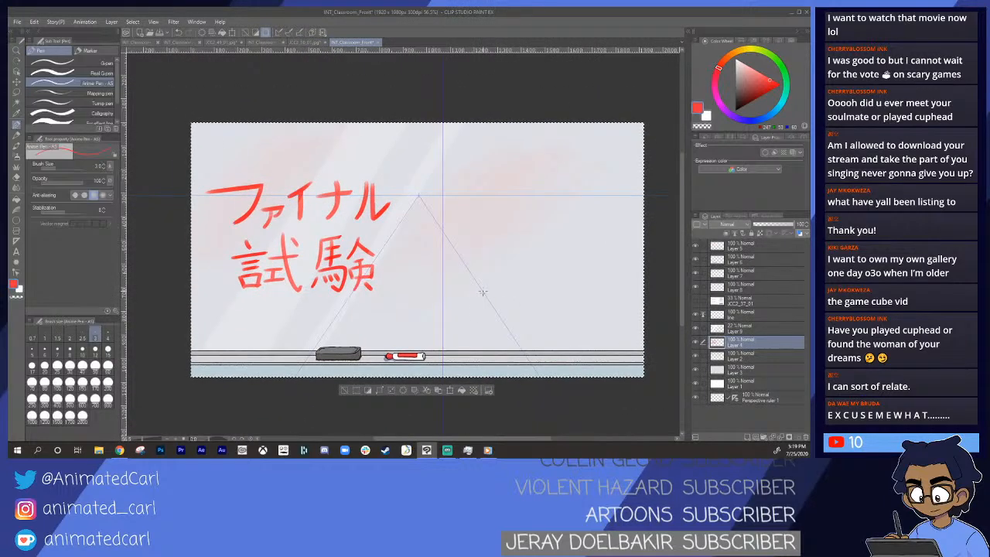
key("space")
left_click_drag(474, 338, 457, 285)
key("alt+space")
mouse_move(519, 327)
left_mouse_down()
mouse_move(564, 379)
mouse_move(489, 349)
left_mouse_up()
left_click_drag(468, 300, 465, 255)
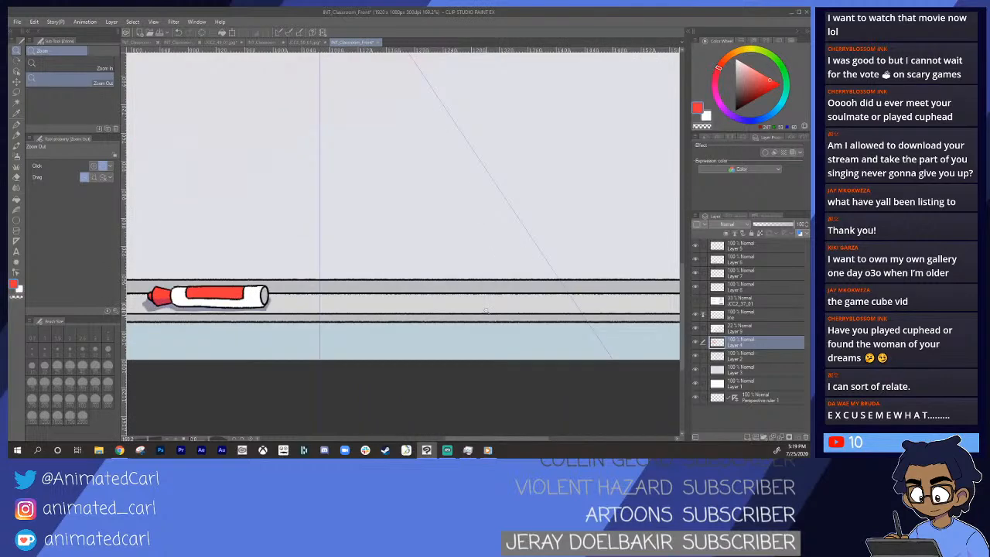
key("alt")
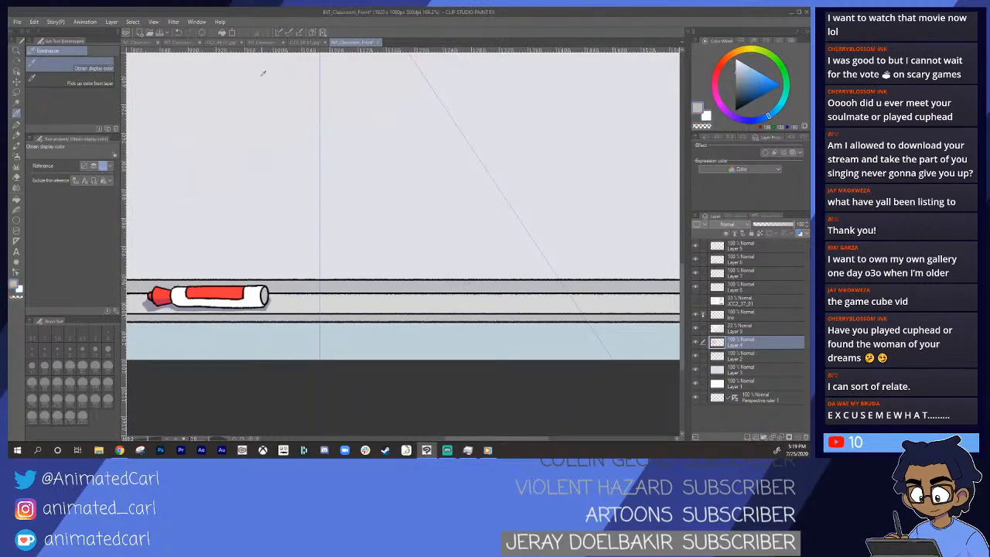
- Return to the JCC2_50_01 file at the whiteboard's ledge
left_click(305, 42)
left_click_drag(574, 316, 576, 274)
left_click_drag(420, 299, 546, 271)
left_click_drag(486, 287, 473, 324)
- Try to fill the whiteboard's ledge with the sampled blue-grey on Layer 2
key("g")
left_click(502, 294)
left_click_drag(545, 308, 492, 307)
key("ctrl+z")
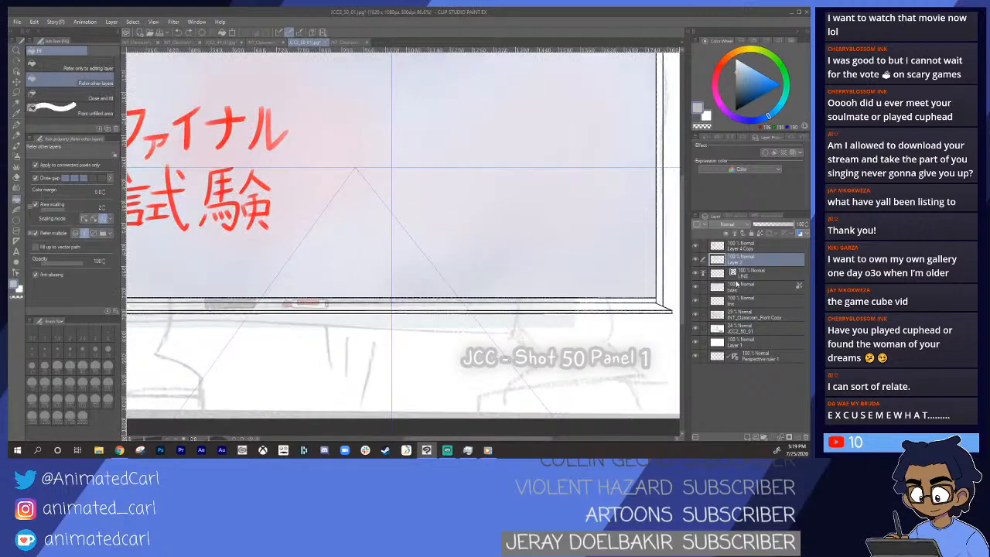
- Toggle the LINE and base layers' visibility to identify their contents, and make the base layer active
left_click_drag(547, 338, 497, 338)
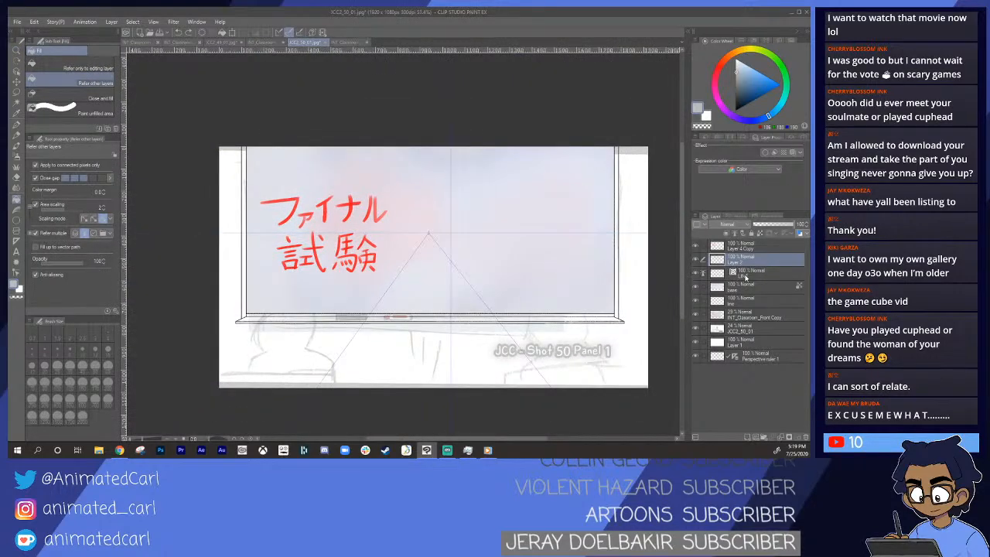
left_click(742, 275)
left_click(695, 275)
left_click(694, 275)
left_click(739, 286)
left_click(695, 286)
left_click(695, 286)
scroll(618, 333, "up", 4)
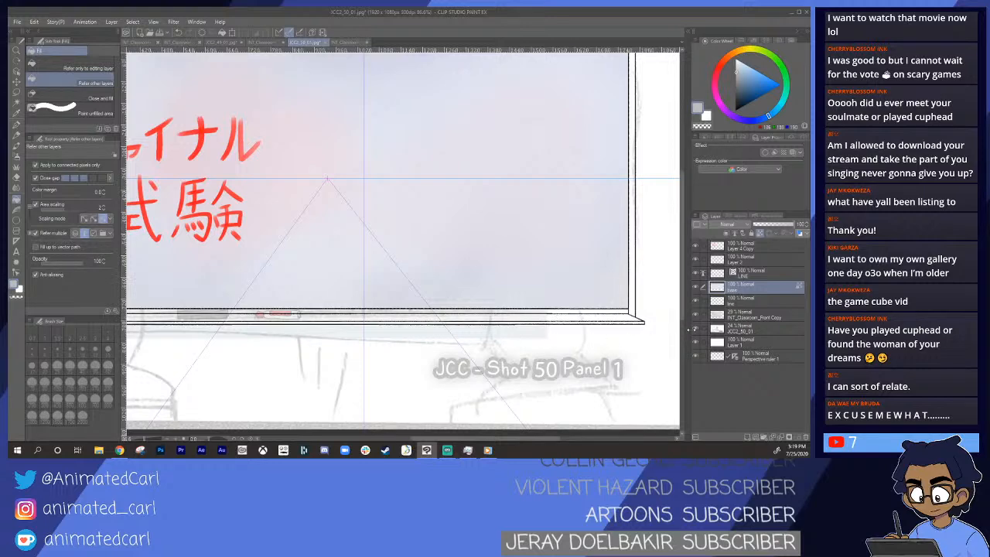
left_click(695, 288)
left_click(696, 288)
- Fill the whiteboard frame's lower strip and right side with the sampled blue-grey on the base layer
left_click(608, 310)
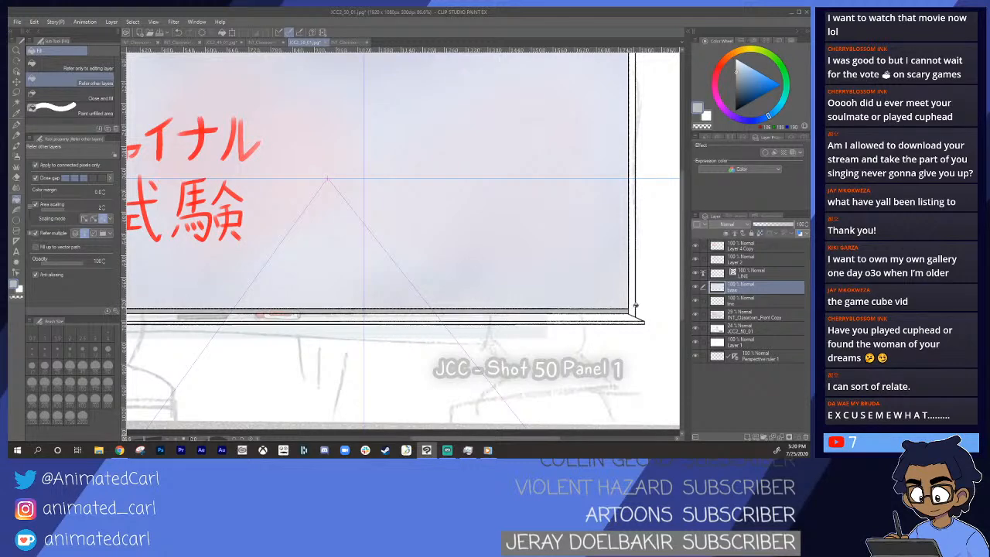
left_click(636, 306)
key("alt+space")
left_click_drag(638, 308, 462, 303)
scroll(302, 302, "up", 1)
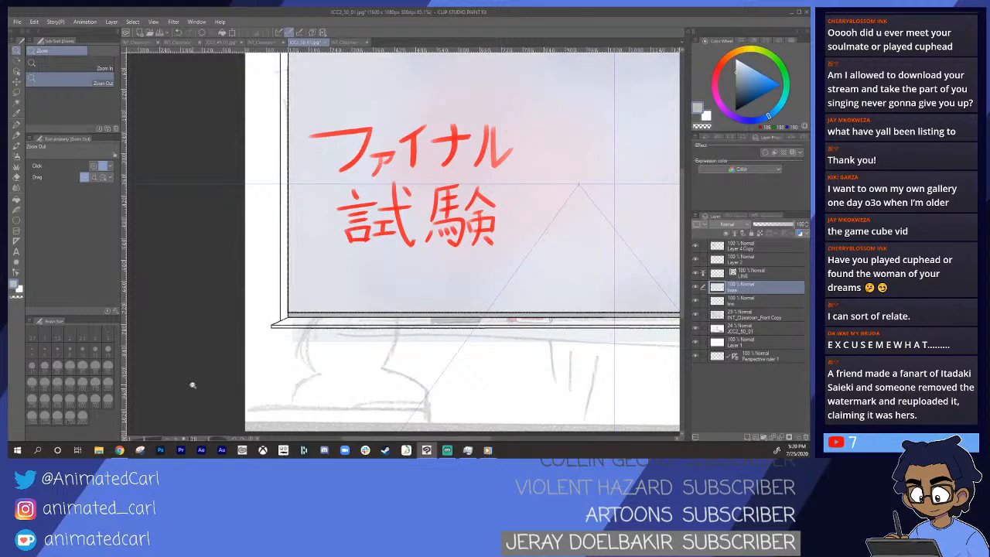
- Fill the whiteboard frame's left side and the ledge's bottom edge with the same blue-grey
key("ctrl+s")
key("g")
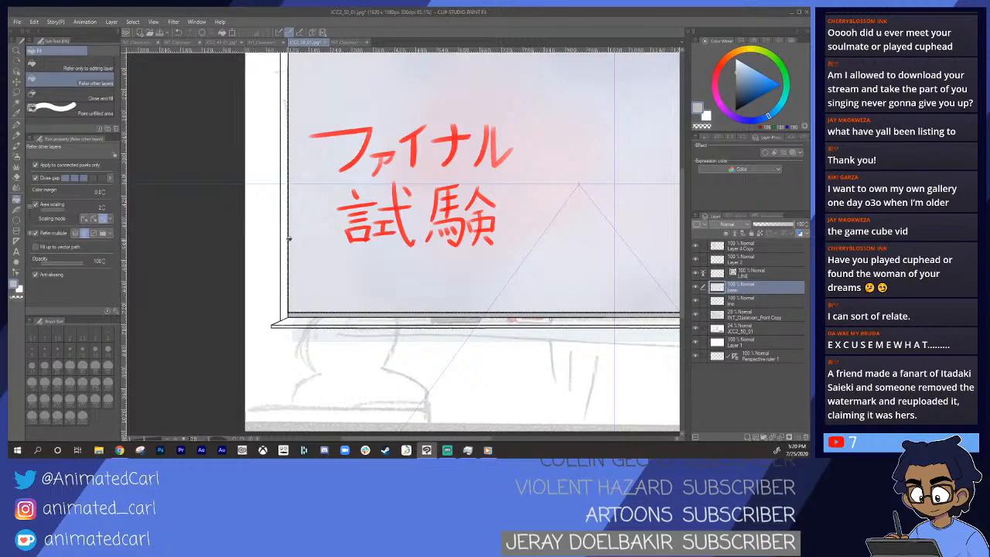
scroll(343, 255, "down", 3)
left_click_drag(458, 271, 516, 271)
left_click_drag(418, 267, 433, 269)
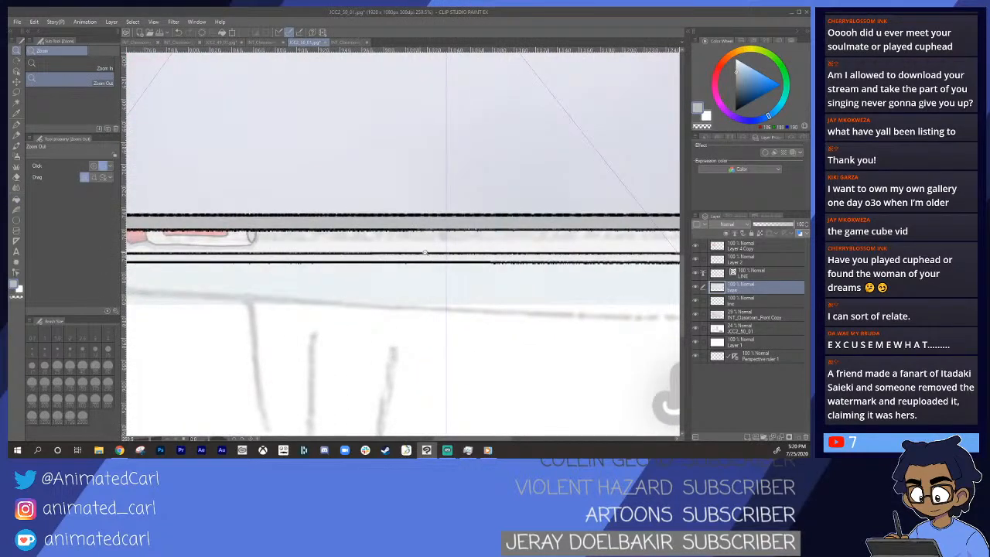
left_click(451, 257)
left_click_drag(515, 269, 458, 269)
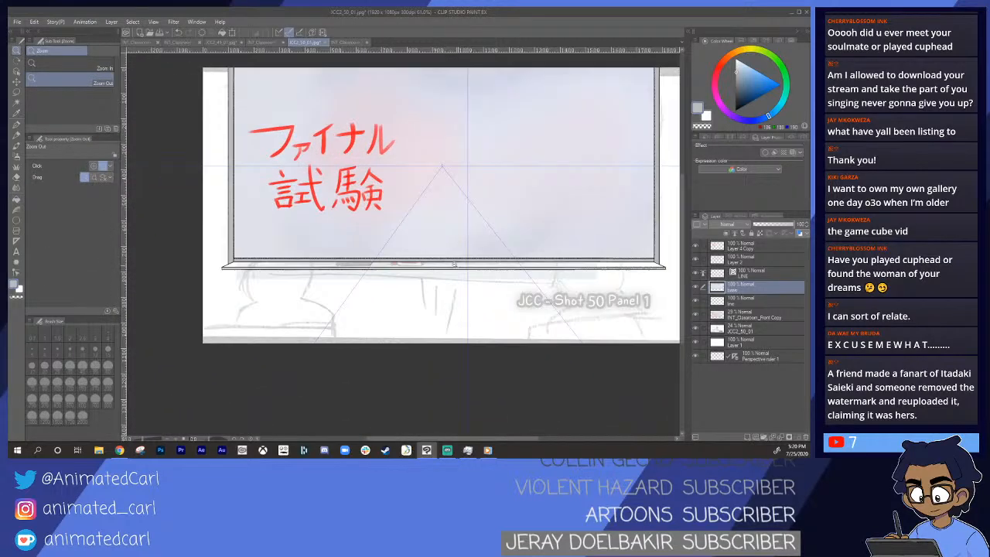
- Switch to the INT_Classroom_Front file and sample the light grey of the ledge's middle surface
left_click(349, 42)
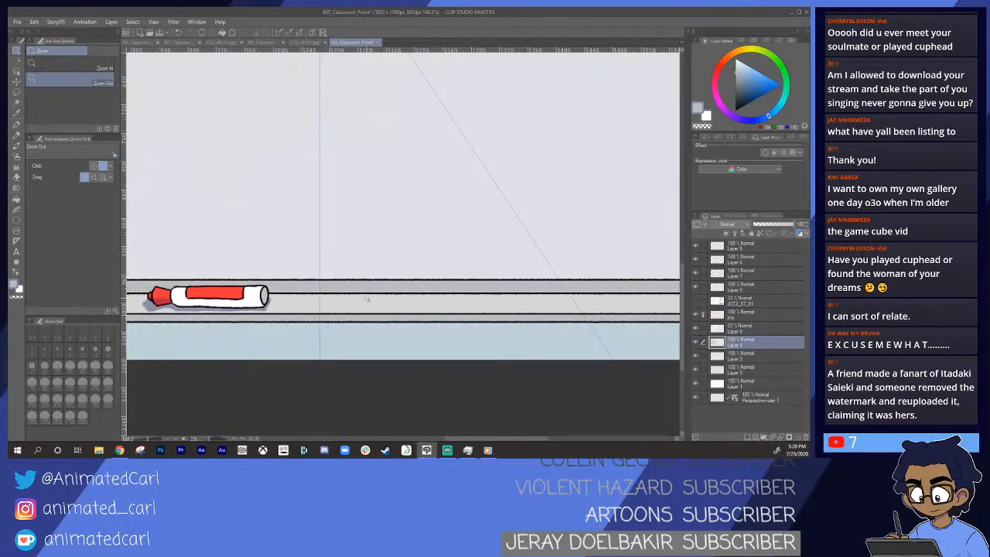
left_click(424, 298, "alt")
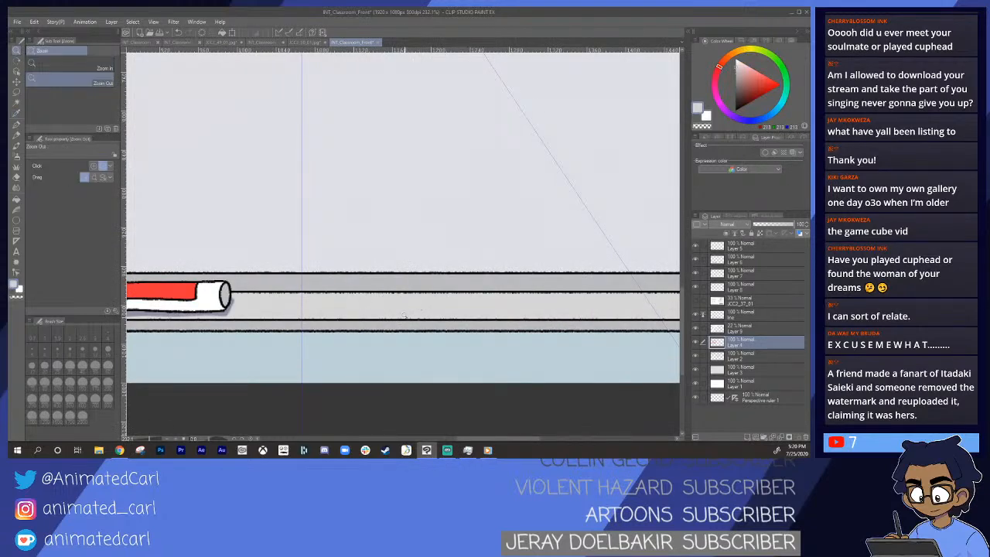
- Compare the ledge in the shot 50 file with INT_Classroom_Front, and sample the grey of the front file's lower ledge edge
left_click(304, 42)
left_click_drag(439, 276, 473, 264)
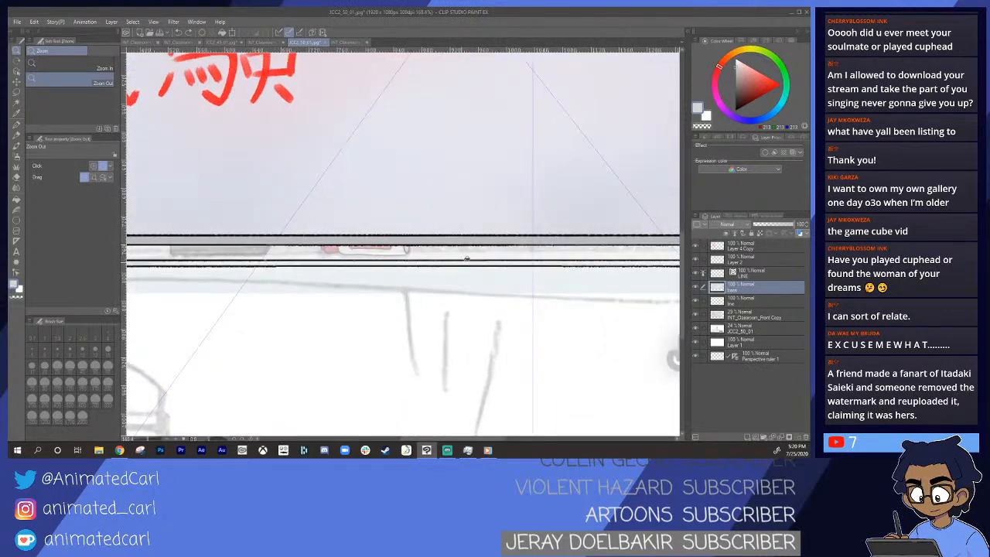
key("g")
left_click(352, 42)
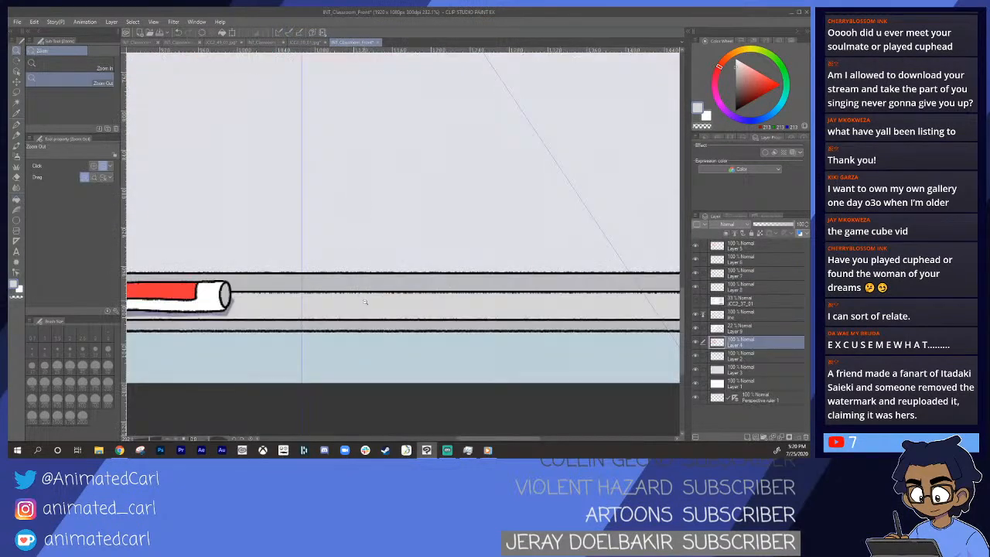
left_click_drag(441, 324, 395, 286)
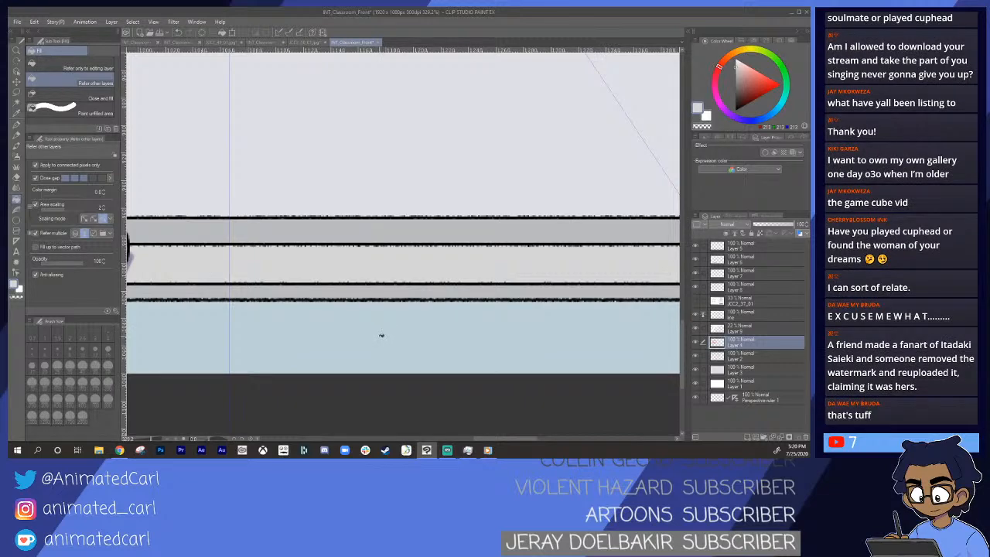
key("i")
left_click(401, 294)
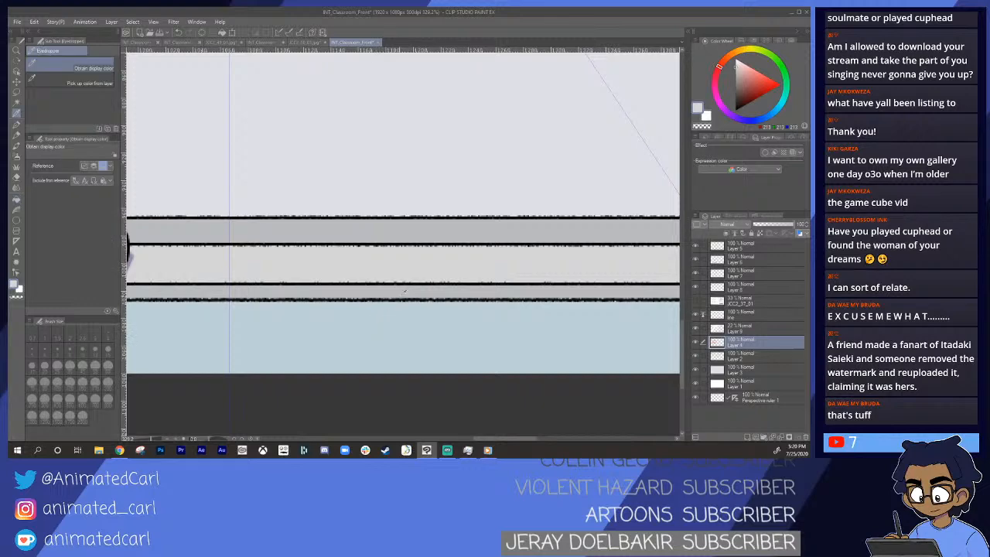
- Fill the whiteboard ledge in the shot 50 file with the sampled grey on the base layer
left_click(305, 43)
key("ctrl+alt+space")
left_click_drag(424, 267, 436, 268)
key("g")
left_click(424, 260)
- Look over the coloured whiteboard frame and ledge across the whole shot 50 panel
key("ctrl+alt+space")
left_click_drag(503, 284, 469, 283)
key("ctrl+space")
key("space")
mouse_move(634, 287)
left_mouse_down()
mouse_move(485, 258)
mouse_move(519, 273)
left_mouse_up()
key("ctrl+alt+space")
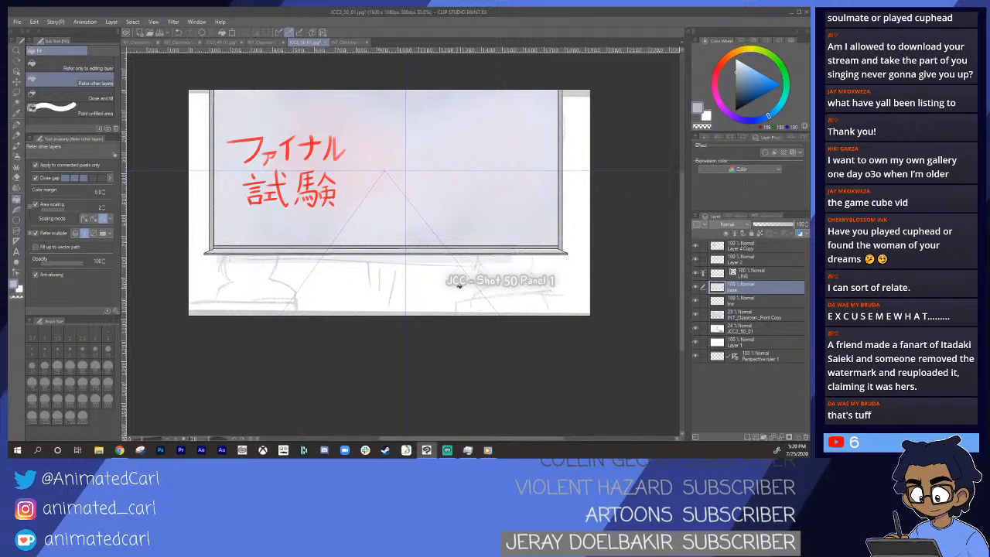
key("ctrl+space")
left_click_drag(352, 217, 369, 219)
key("space")
left_click_drag(495, 226, 488, 254)
key("ctrl+alt+space")
left_click_drag(490, 254, 449, 223)
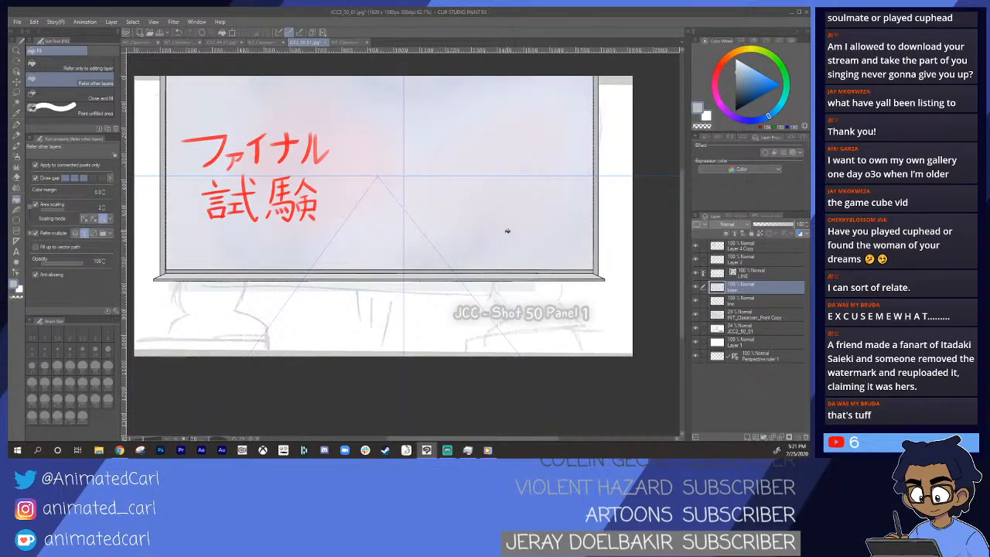
- Switch to the INT_Classroom_Front file and sample the light blue of the wall below the ledge
left_click(345, 42)
key("alt+space")
left_click_drag(555, 317, 526, 324)
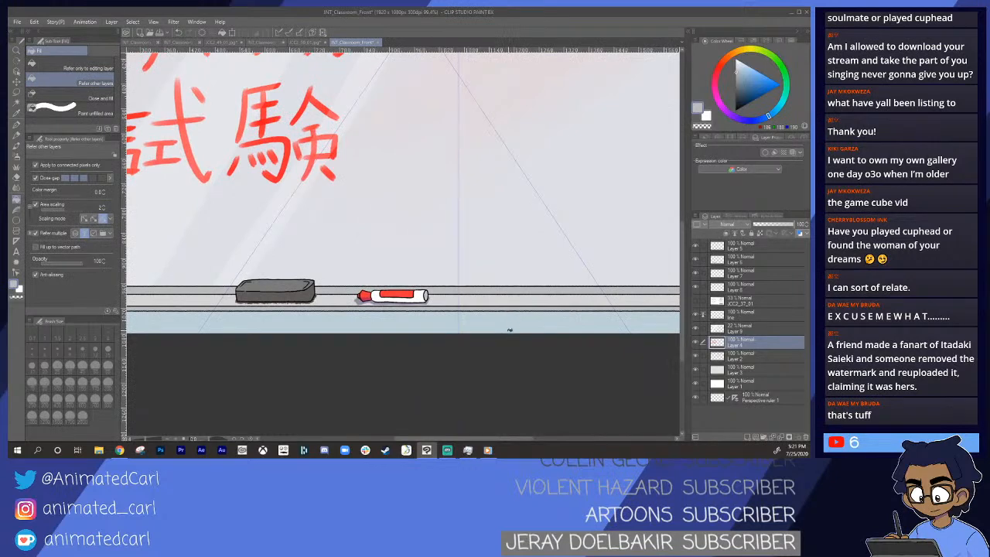
left_click(507, 322, "alt")
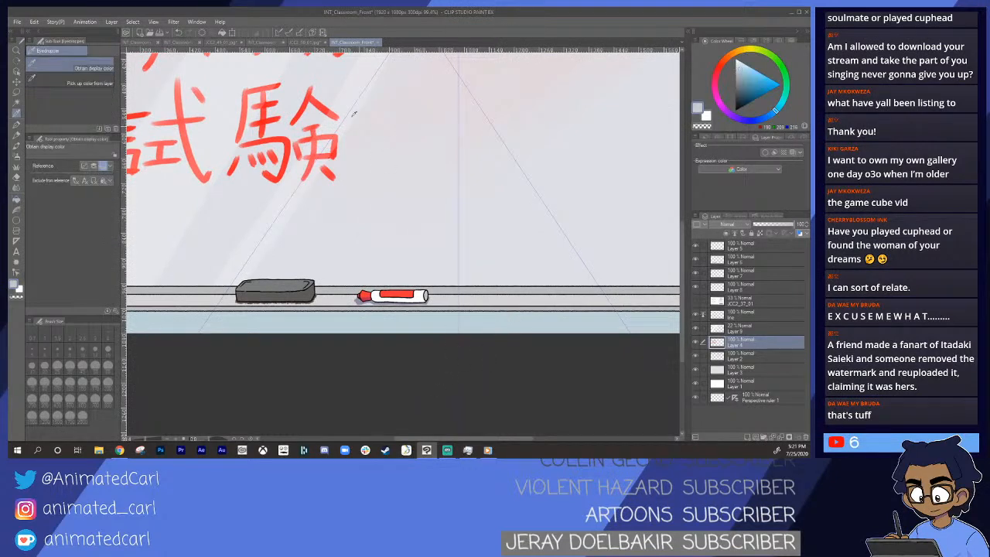
- Fill the wall around the whiteboard in the shot 50 file with the sampled light blue on the base layer
left_click(308, 42)
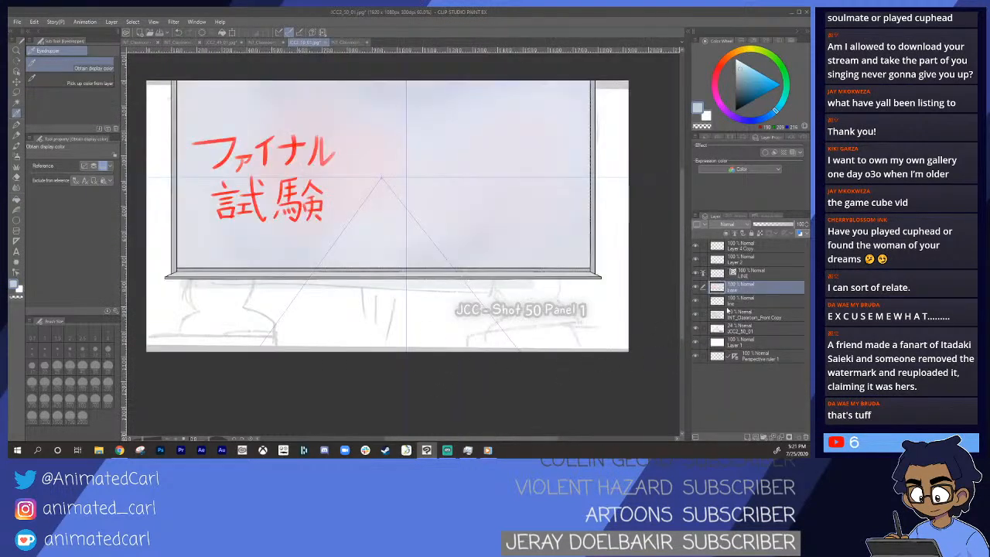
left_click_drag(513, 310, 497, 323)
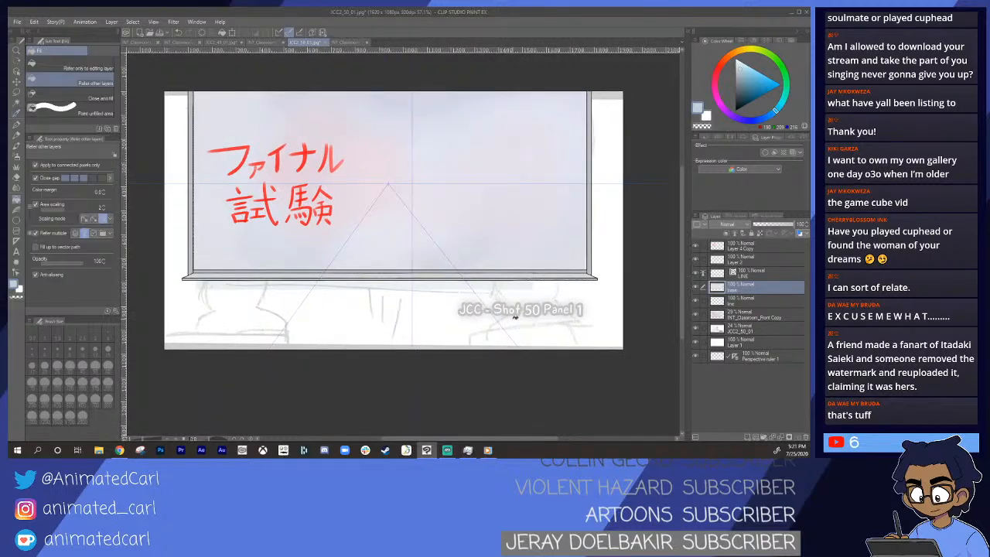
left_click(515, 317)
left_click_drag(562, 337, 544, 352)
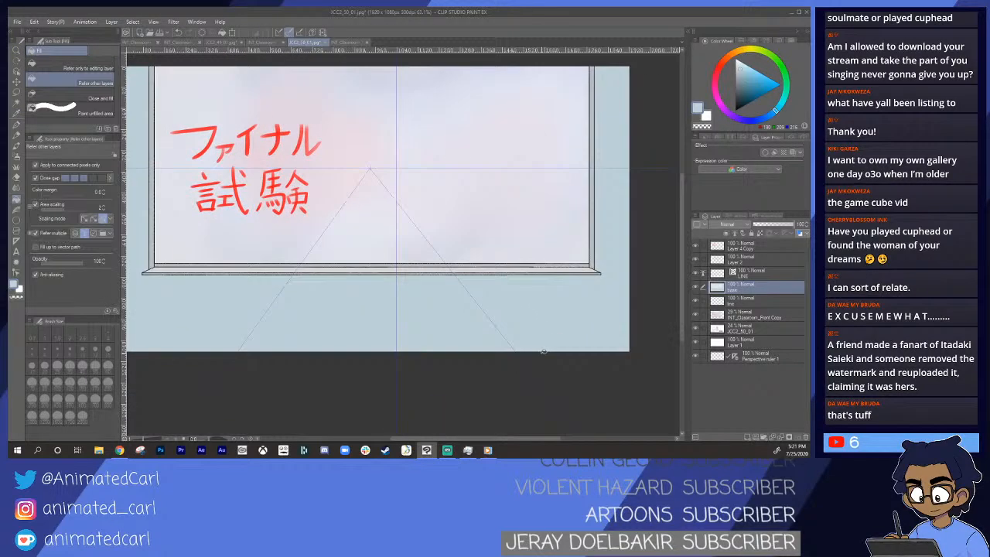
mouse_move(525, 297)
left_mouse_down()
mouse_move(530, 330)
mouse_move(530, 313)
left_mouse_up()
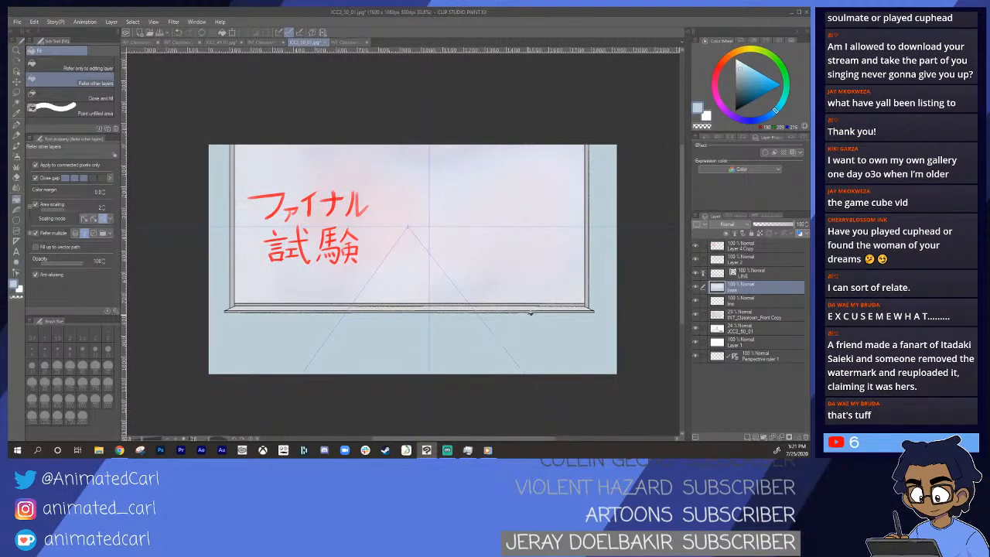
left_click_drag(499, 310, 492, 387)
left_click(458, 300)
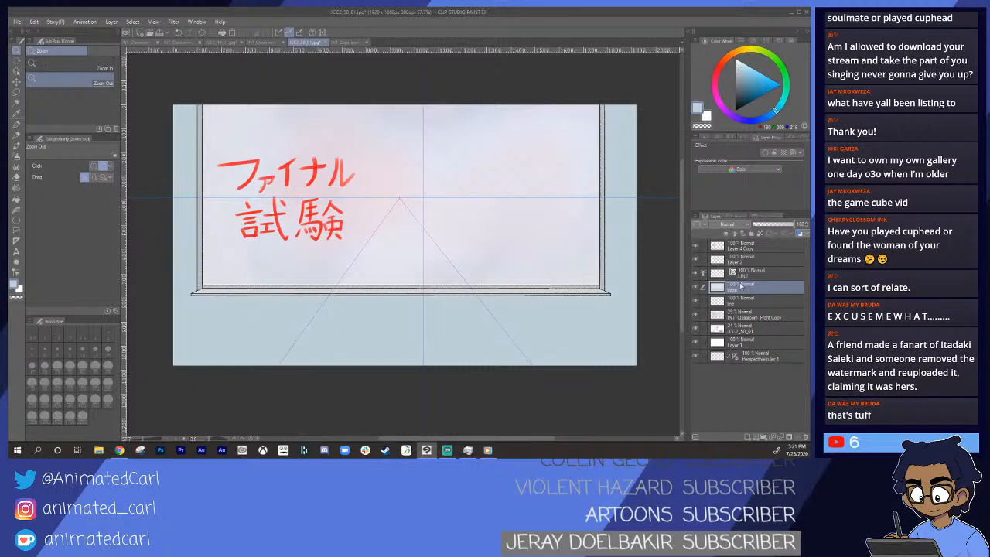
- Group the layers from base up to Layer 4 Copy into a new folder, collapse it and hide it
left_click(696, 274)
left_click(748, 247, "shift")
right_click(740, 252)
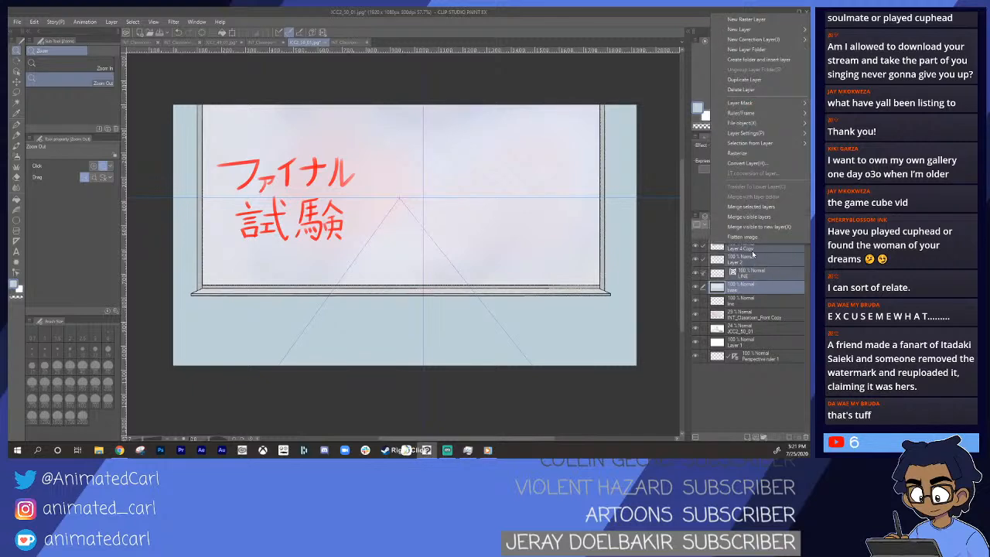
left_click(760, 60)
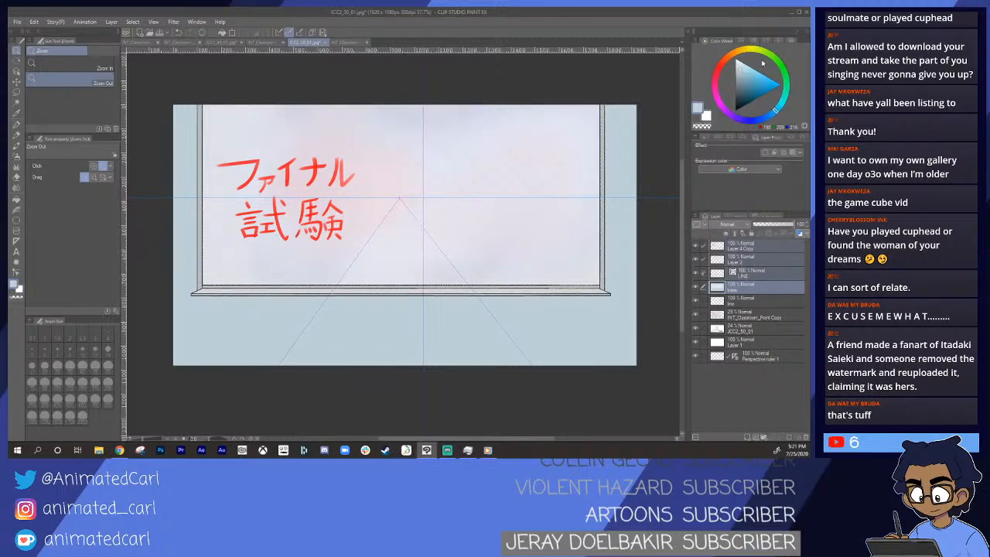
left_click(711, 246)
left_click(696, 244)
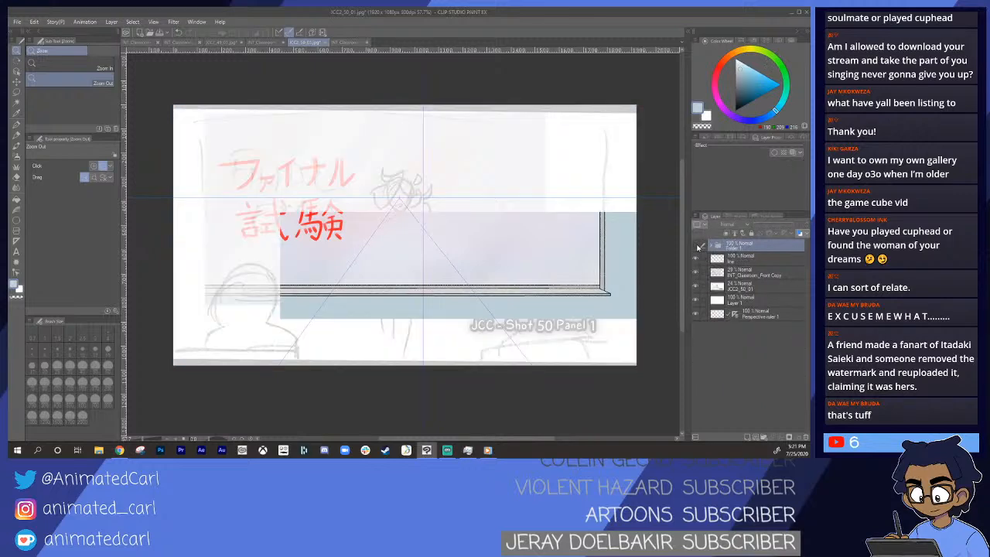
- Add a new vector layer above the hidden folder and ready the size 3 Anime Pen in black at the eraser
left_click_drag(358, 265, 398, 298)
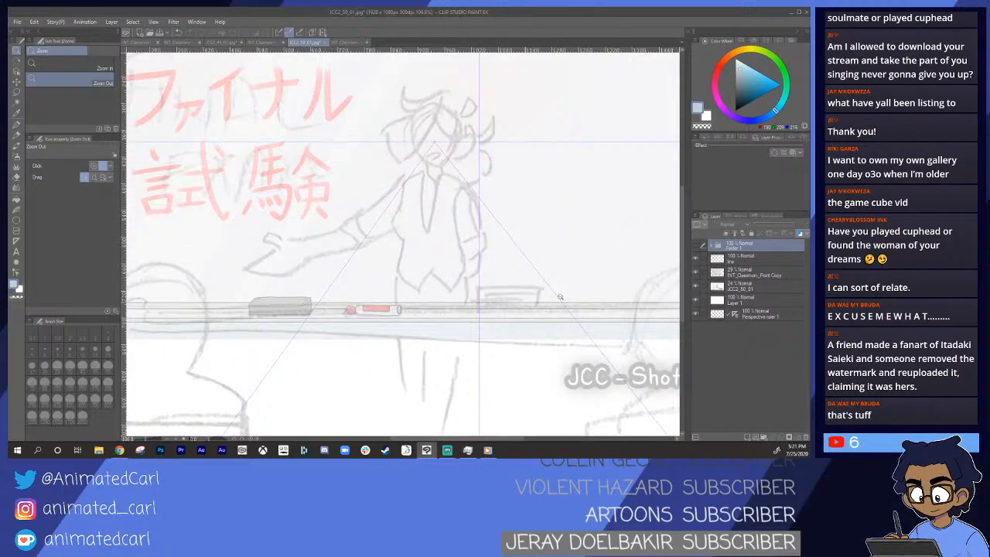
left_click(750, 437)
mouse_move(262, 331)
left_mouse_down()
mouse_move(318, 322)
mouse_move(287, 318)
left_mouse_up()
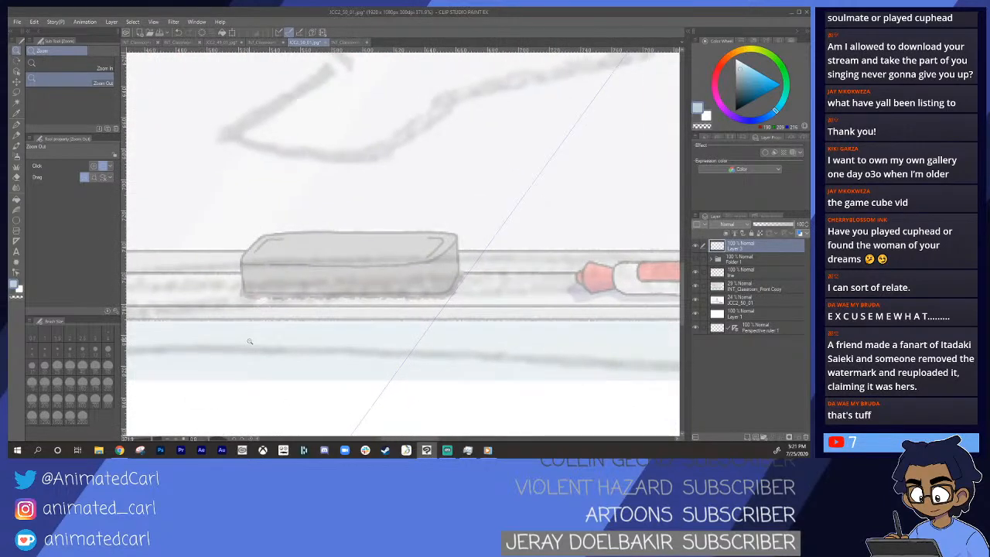
key("p")
key("ctrl+z")
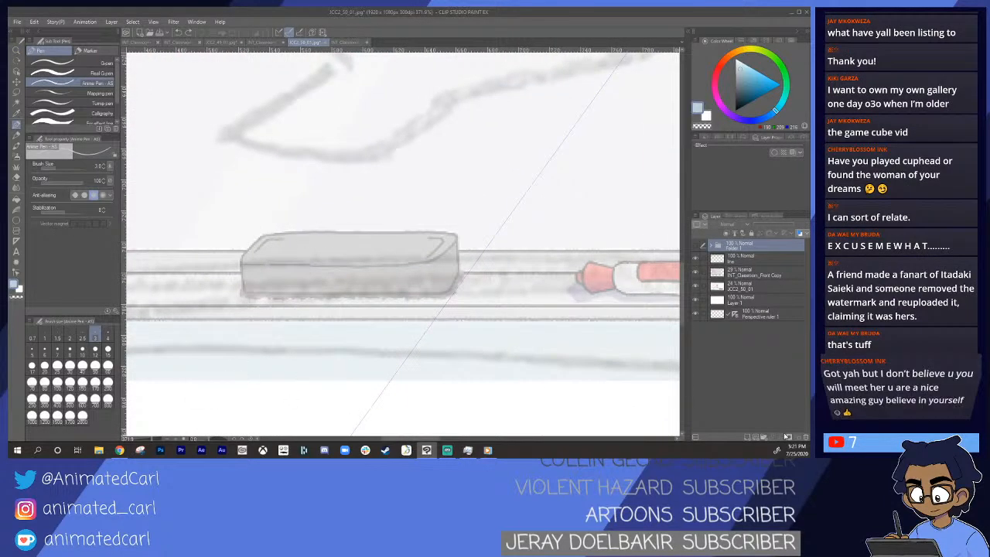
left_click(755, 437)
left_click_drag(249, 241, 305, 197)
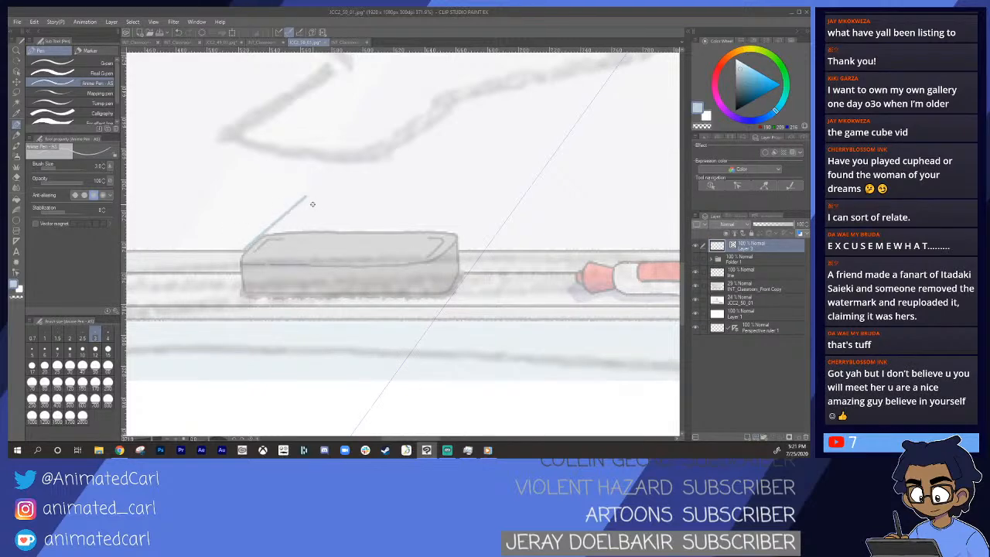
key("ctrl+z")
key("x")
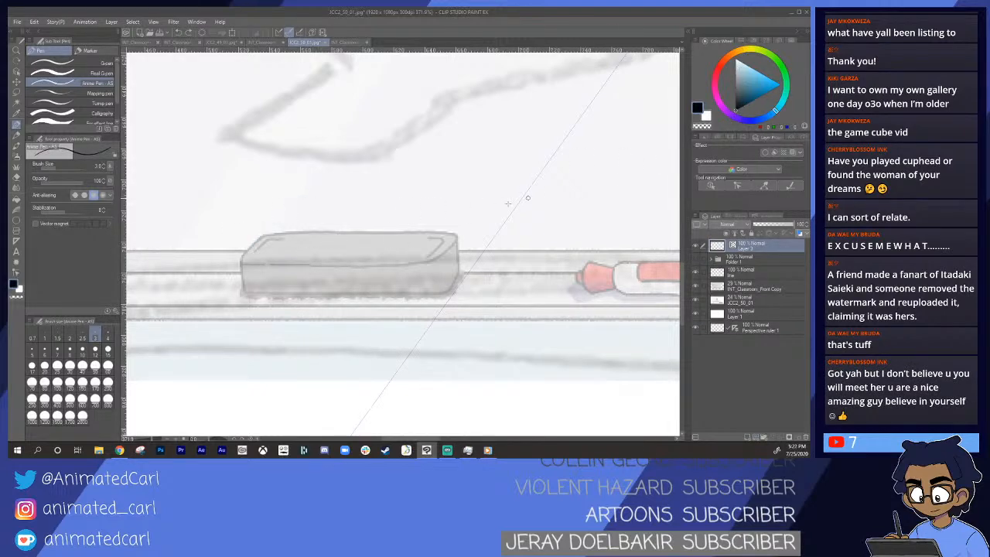
left_click(367, 238, "ctrl")
left_click_drag(371, 236, 365, 238)
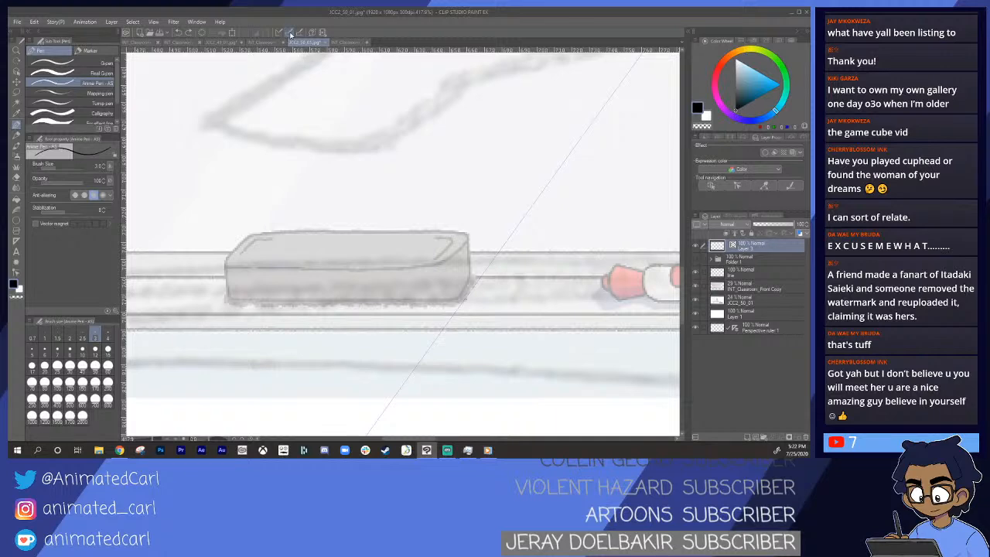
mouse_move(226, 268)
left_mouse_down()
mouse_move(264, 227)
mouse_move(323, 236)
mouse_move(359, 219)
left_mouse_up()
key("ctrl+z")
key("ctrl+z")
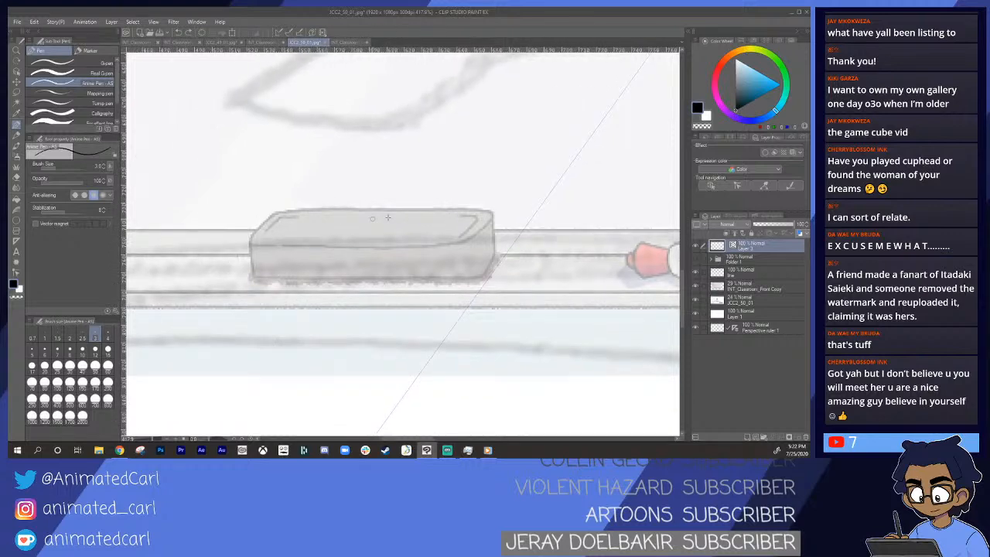
- Rotate the canvas and trace the whiteboard eraser's upper left corner and top edge in black
key("r")
mouse_move(226, 300)
left_mouse_down()
mouse_move(367, 126)
mouse_move(327, 206)
mouse_move(331, 196)
mouse_move(299, 228)
mouse_move(348, 228)
mouse_move(331, 215)
left_mouse_up()
left_click_drag(200, 226, 292, 246)
left_click(293, 246)
key("p")
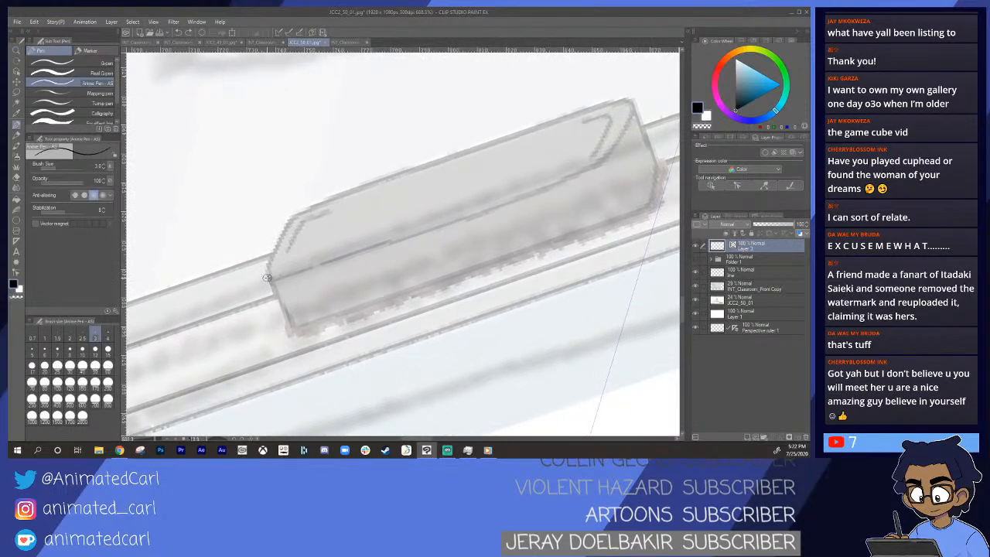
mouse_move(275, 295)
left_mouse_down()
mouse_move(268, 275)
mouse_move(304, 208)
mouse_move(569, 115)
left_mouse_up()
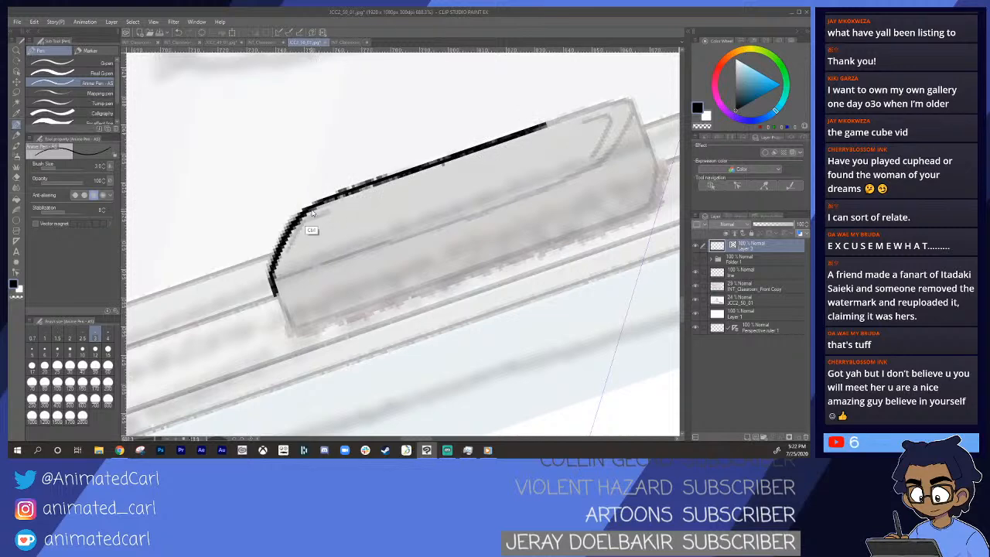
key("ctrl+z")
left_click_drag(306, 209, 635, 98)
left_click_drag(556, 193, 528, 187)
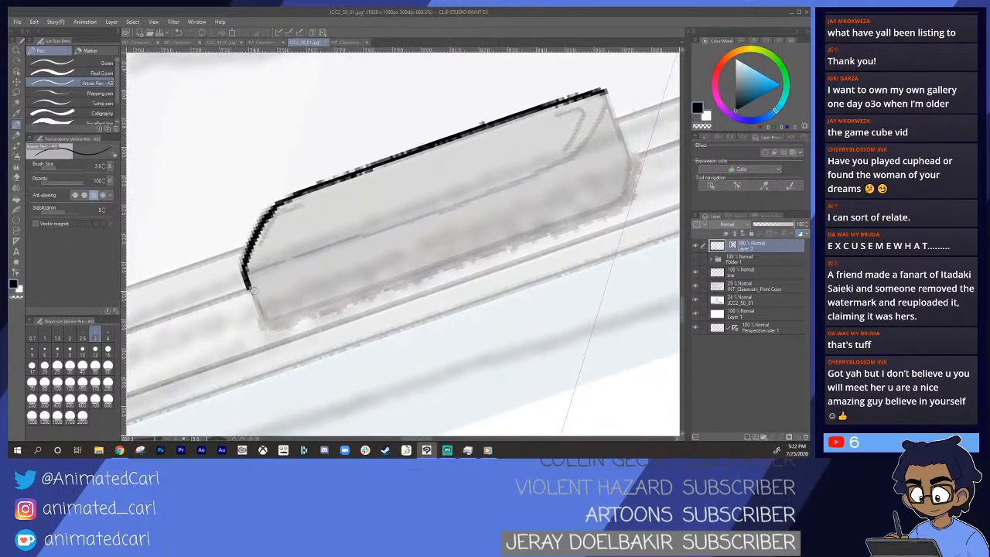
- Trace the eraser's lower left side, bottom edge and rounded lower right corner over the reference
left_click_drag(246, 281, 263, 321)
key("ctrl+z")
left_click_drag(245, 284, 263, 323)
key("ctrl+z")
mouse_move(246, 282)
left_mouse_down()
mouse_move(267, 318)
mouse_move(411, 271)
left_mouse_up()
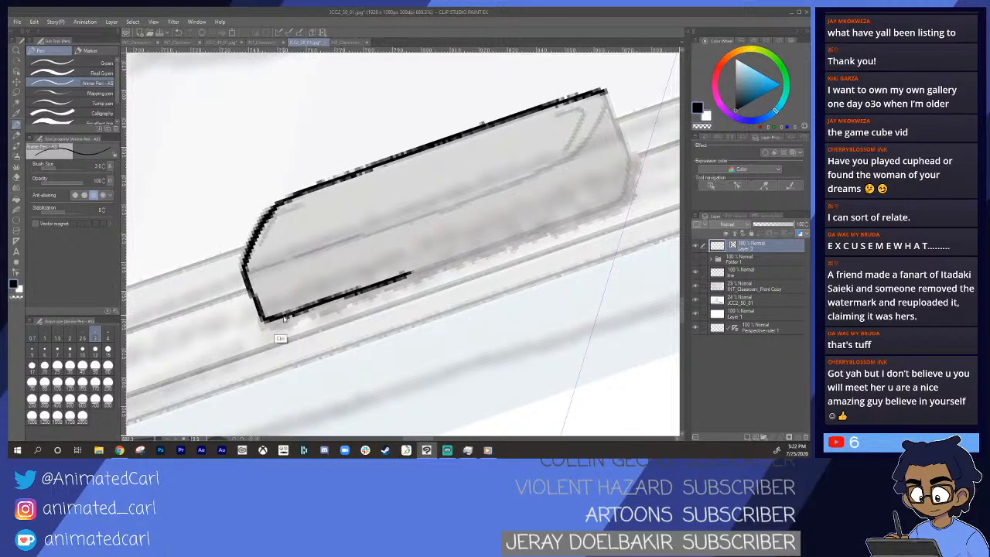
key("ctrl+z")
mouse_move(249, 291)
left_mouse_down()
mouse_move(272, 324)
mouse_move(262, 318)
mouse_move(612, 202)
left_mouse_up()
- Close the eraser's outline by tracing its right side
mouse_move(643, 165)
left_mouse_down()
mouse_move(494, 213)
mouse_move(499, 199)
left_mouse_up()
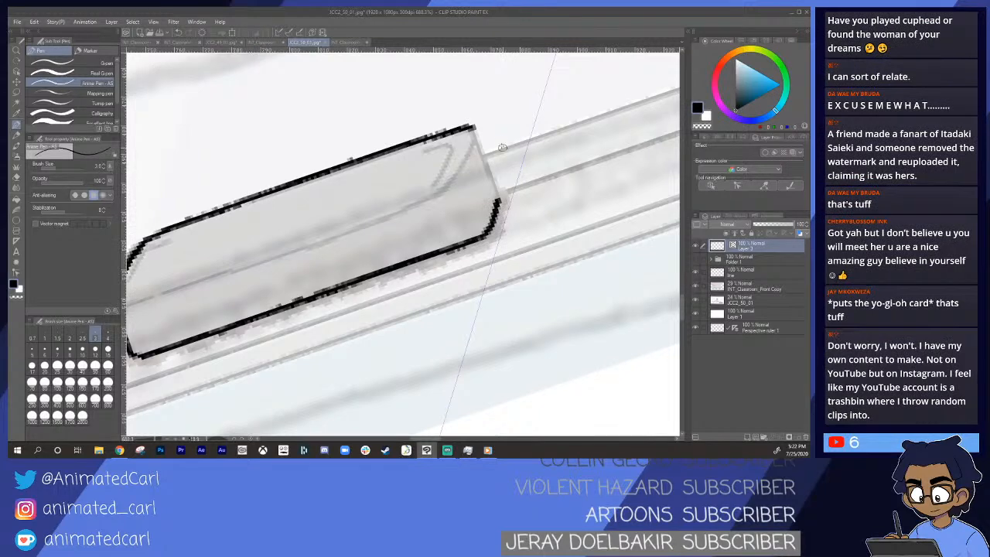
left_click_drag(468, 127, 500, 204)
left_click_drag(379, 255, 423, 240)
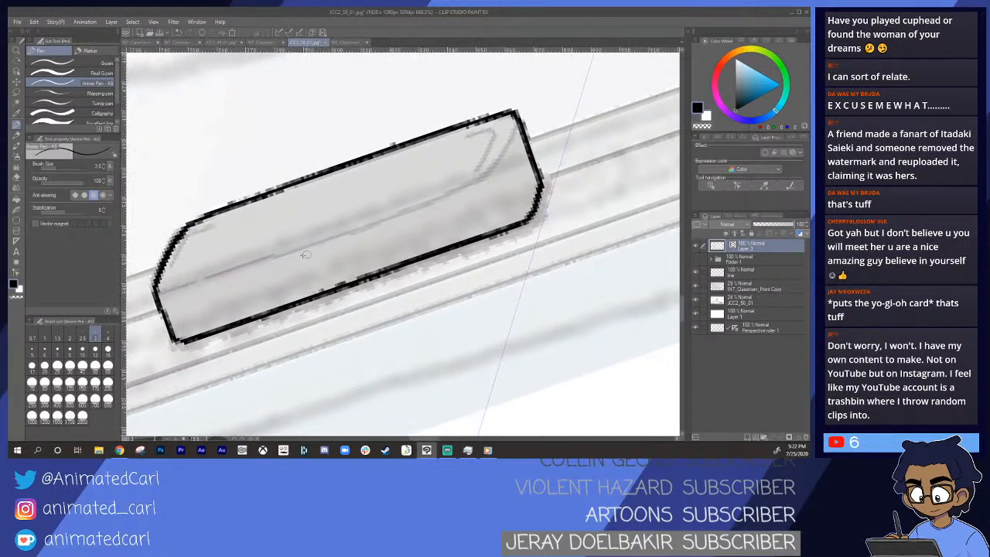
left_click_drag(263, 267, 322, 252)
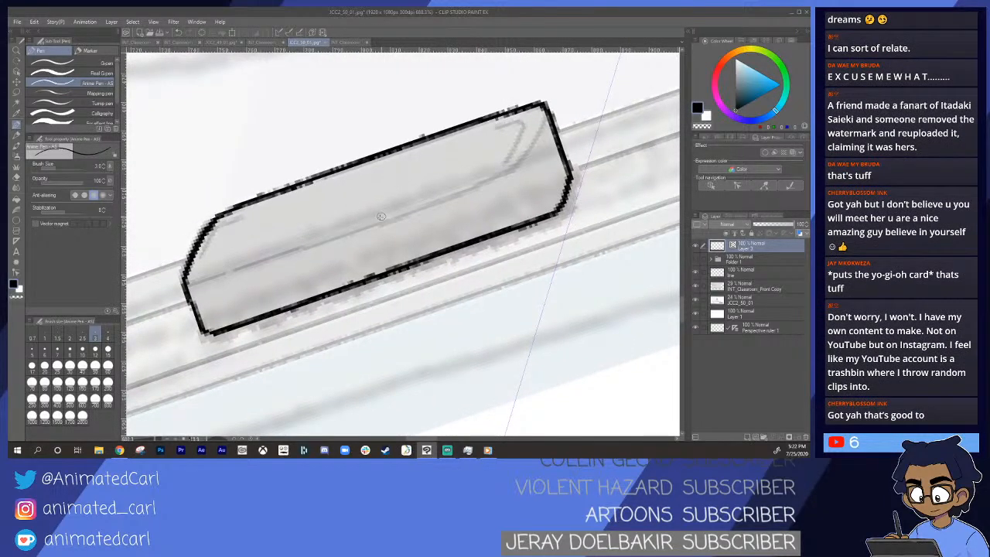
- Trace the eraser's inner front edge, curving it upward at the right end
mouse_move(211, 277)
left_mouse_down()
mouse_move(495, 175)
mouse_move(218, 275)
mouse_move(489, 181)
left_mouse_up()
key("ctrl+z")
key("ctrl+z")
key("ctrl+z")
left_click_drag(209, 277, 499, 172)
key("ctrl+z")
left_click_drag(206, 273, 499, 175)
key("ctrl+z")
mouse_move(209, 276)
left_mouse_down()
mouse_move(503, 174)
mouse_move(542, 112)
mouse_move(527, 159)
mouse_move(512, 169)
mouse_move(278, 229)
mouse_move(349, 224)
mouse_move(338, 236)
mouse_move(395, 238)
left_mouse_up()
key("ctrl+z")
key("ctrl+space")
key("ctrl+space")
- Draw the short bent detail line inside the eraser's upper left corner
mouse_move(301, 237)
left_mouse_down()
mouse_move(309, 243)
mouse_move(368, 203)
left_mouse_up()
key("ctrl+z")
mouse_move(289, 261)
left_mouse_down()
mouse_move(303, 231)
mouse_move(353, 206)
left_mouse_up()
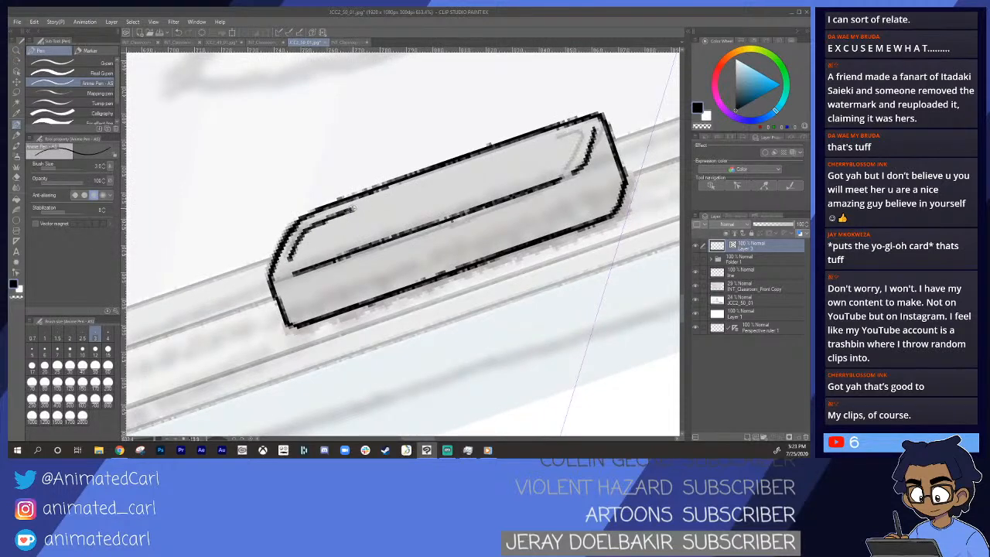
mouse_move(555, 137)
left_mouse_down()
mouse_move(580, 130)
mouse_move(575, 159)
mouse_move(562, 169)
mouse_move(576, 130)
mouse_move(577, 161)
mouse_move(549, 175)
mouse_move(565, 185)
mouse_move(535, 189)
left_mouse_up()
key("ctrl+z")
- Trace the curved edge where the red marker's white body meets its tip
key("alt+space")
left_click_drag(609, 183, 418, 242)
key("alt+space")
mouse_move(563, 205)
left_mouse_down()
mouse_move(438, 228)
mouse_move(464, 215)
mouse_move(406, 256)
left_mouse_up()
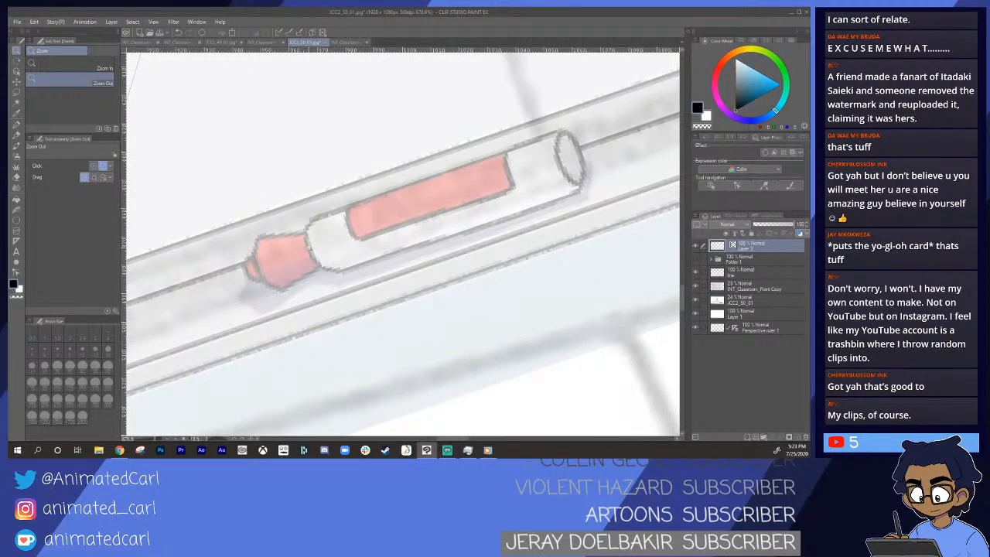
key("p")
mouse_move(316, 221)
left_mouse_down()
mouse_move(310, 241)
mouse_move(339, 273)
left_mouse_up()
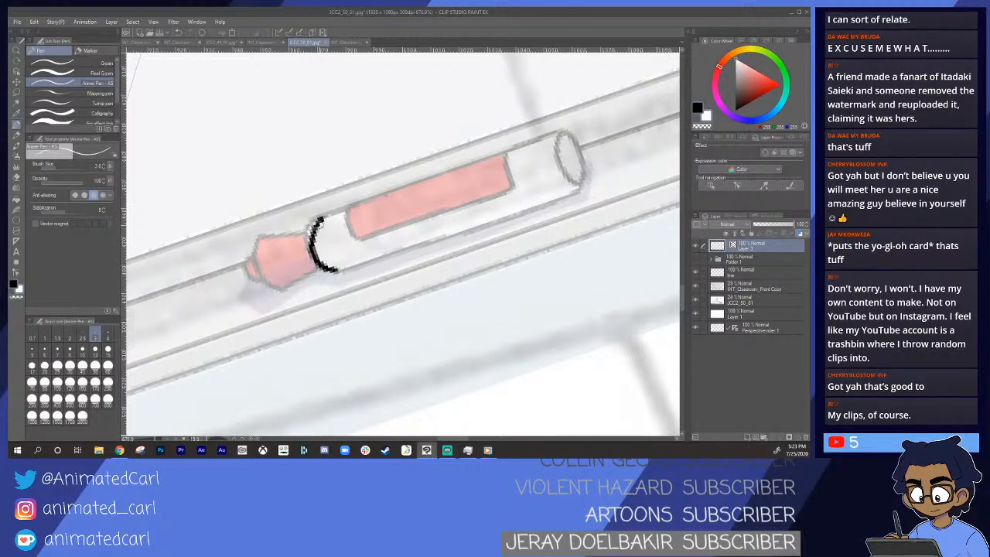
key("ctrl+z")
mouse_move(322, 214)
left_mouse_down()
mouse_move(306, 241)
mouse_move(336, 272)
left_mouse_up()
key("ctrl+z")
mouse_move(319, 215)
left_mouse_down()
mouse_move(304, 246)
mouse_move(343, 270)
left_mouse_up()
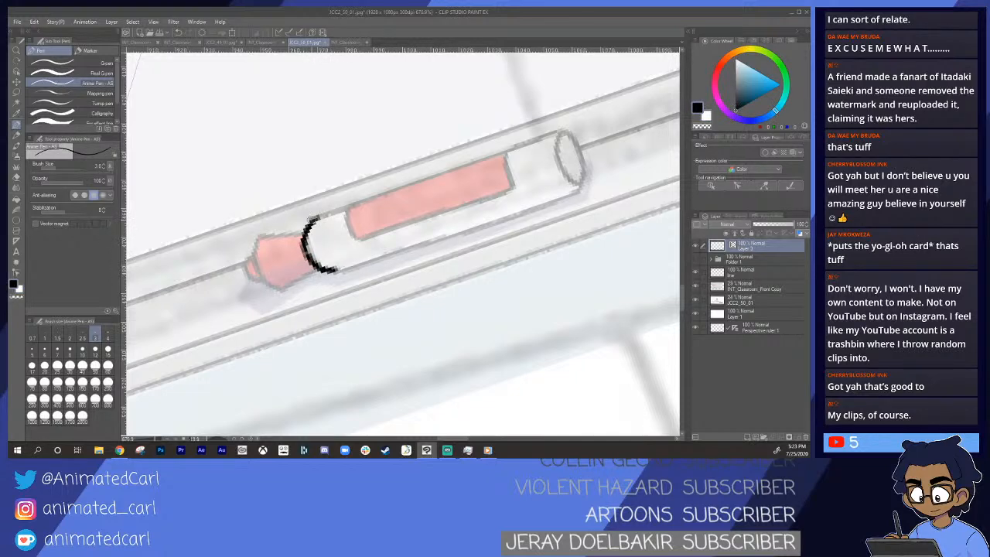
- Trace the top edge of the marker's body from the curved front end to its back end
left_click_drag(312, 222, 470, 163)
key("ctrl+z")
mouse_move(308, 223)
left_mouse_down()
mouse_move(526, 142)
mouse_move(563, 153)
left_mouse_up()
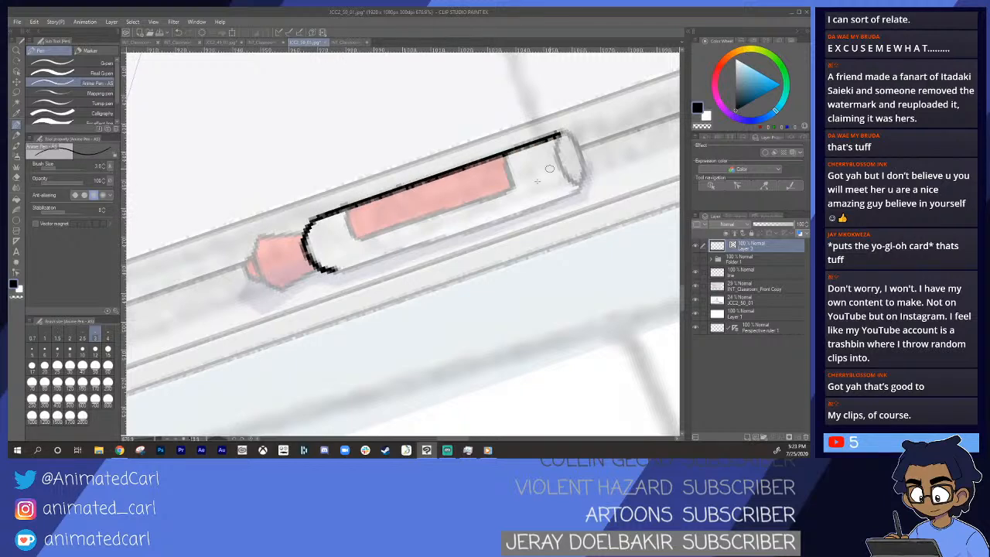
- Trace the lower edge of the marker's body and the oval at its back end
mouse_move(334, 269)
left_mouse_down()
mouse_move(577, 188)
mouse_move(497, 175)
mouse_move(517, 140)
left_mouse_up()
key("ctrl+space")
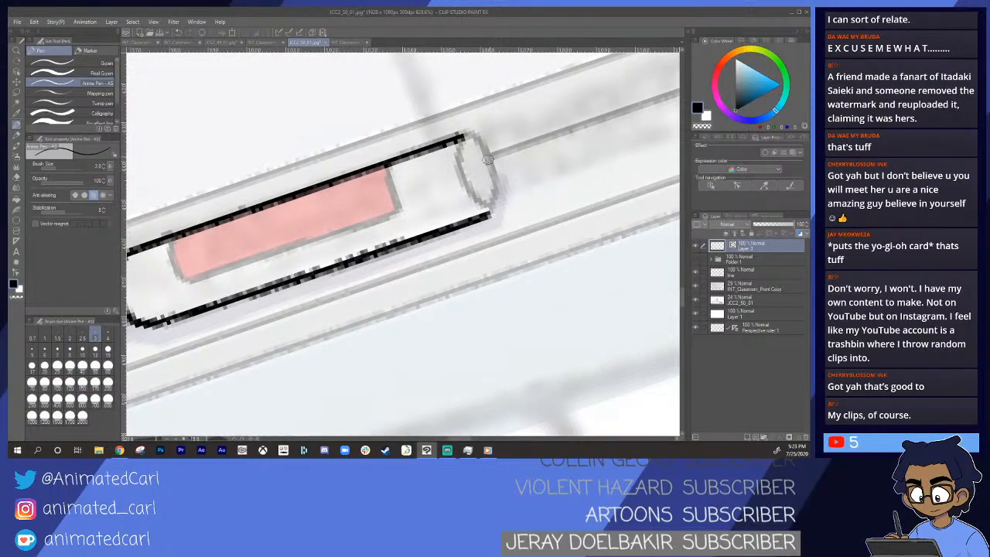
mouse_move(458, 138)
left_mouse_down()
mouse_move(484, 147)
mouse_move(497, 175)
mouse_move(487, 219)
mouse_move(457, 147)
mouse_move(467, 198)
mouse_move(497, 212)
left_mouse_up()
left_click_drag(351, 243, 419, 224)
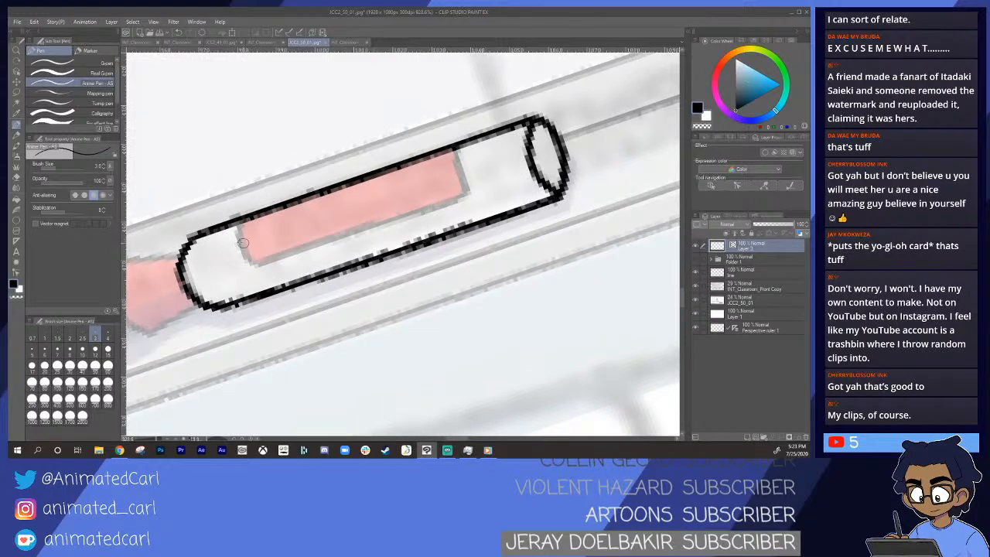
- Trace the front, lower and back edges of the red label on the marker's body
mouse_move(242, 221)
left_mouse_down()
mouse_move(312, 245)
mouse_move(466, 196)
left_mouse_up()
left_click_drag(456, 151, 465, 195)
left_click_drag(402, 226, 592, 149)
mouse_move(275, 216)
left_mouse_down()
mouse_move(406, 192)
mouse_move(365, 219)
left_mouse_up()
- Trace the outline of the marker's red cap and the small nub at its front end
key("p")
mouse_move(294, 159)
left_mouse_down()
mouse_move(277, 228)
mouse_move(290, 259)
mouse_move(331, 289)
mouse_move(356, 288)
mouse_move(341, 289)
mouse_move(422, 237)
mouse_move(292, 159)
mouse_move(398, 152)
left_mouse_up()
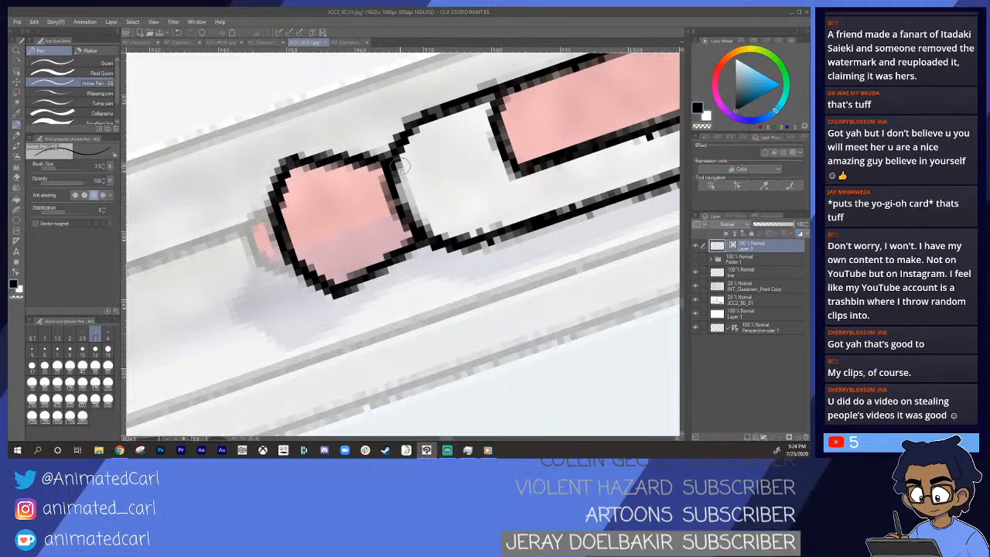
mouse_move(273, 211)
left_mouse_down()
mouse_move(246, 224)
mouse_move(264, 267)
mouse_move(288, 261)
left_mouse_up()
key("alt+space")
left_click_drag(382, 250, 314, 277)
key("space")
left_click_drag(393, 274, 427, 231)
key("alt+space")
key("space")
key("alt+space")
key("space")
key("alt+space")
left_click_drag(416, 222, 425, 226)
key("space")
left_click_drag(358, 259, 407, 266)
key("alt+space")
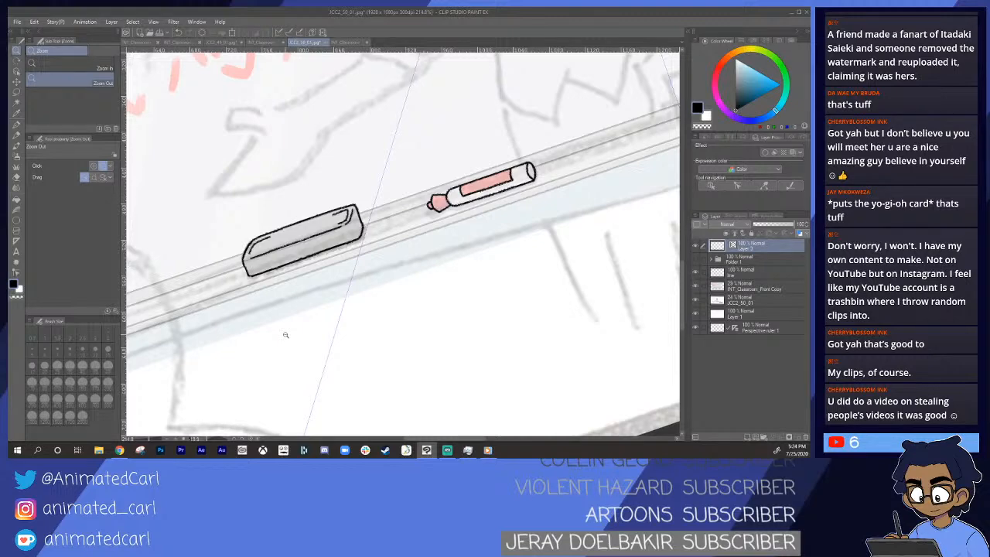
mouse_move(324, 263)
left_mouse_down()
mouse_move(364, 223)
mouse_move(339, 235)
left_mouse_up()
mouse_move(274, 239)
left_mouse_down()
mouse_move(276, 260)
mouse_move(251, 287)
left_mouse_up()
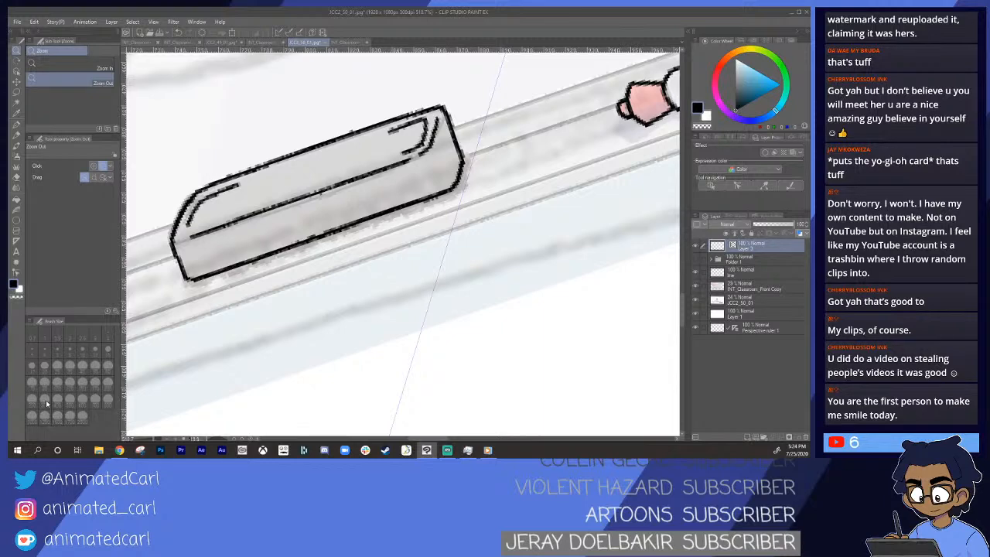
mouse_move(327, 248)
left_mouse_down()
mouse_move(316, 249)
mouse_move(332, 270)
left_mouse_up()
mouse_move(386, 232)
left_mouse_down()
mouse_move(310, 235)
mouse_move(347, 232)
left_mouse_up()
left_click_drag(540, 176, 602, 176)
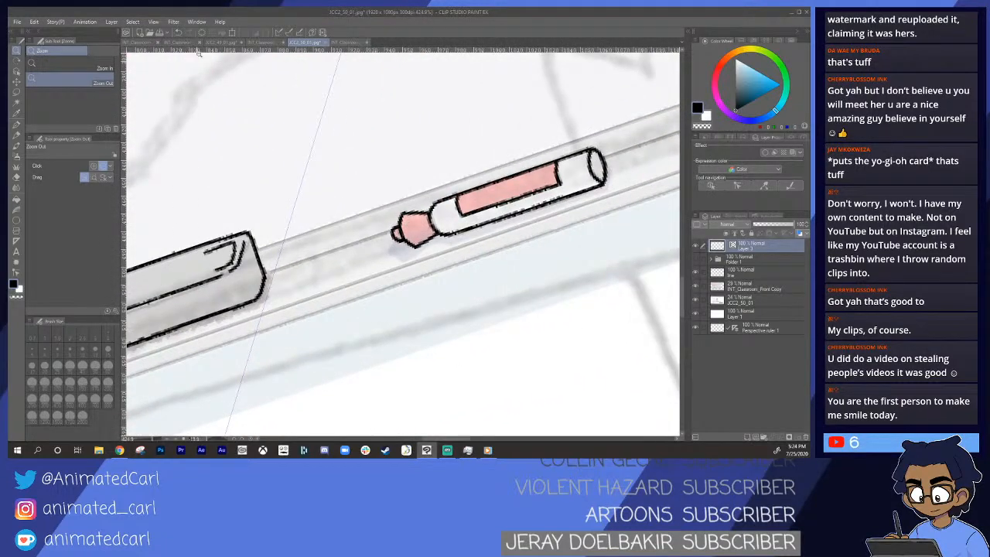
- Sample the white of the marker's body in the INT_Classroom_Front file and return to the shot 50 file
left_click(258, 43)
left_click_drag(287, 317, 333, 321)
mouse_move(345, 344)
left_mouse_down()
mouse_move(348, 232)
mouse_move(349, 262)
left_mouse_up()
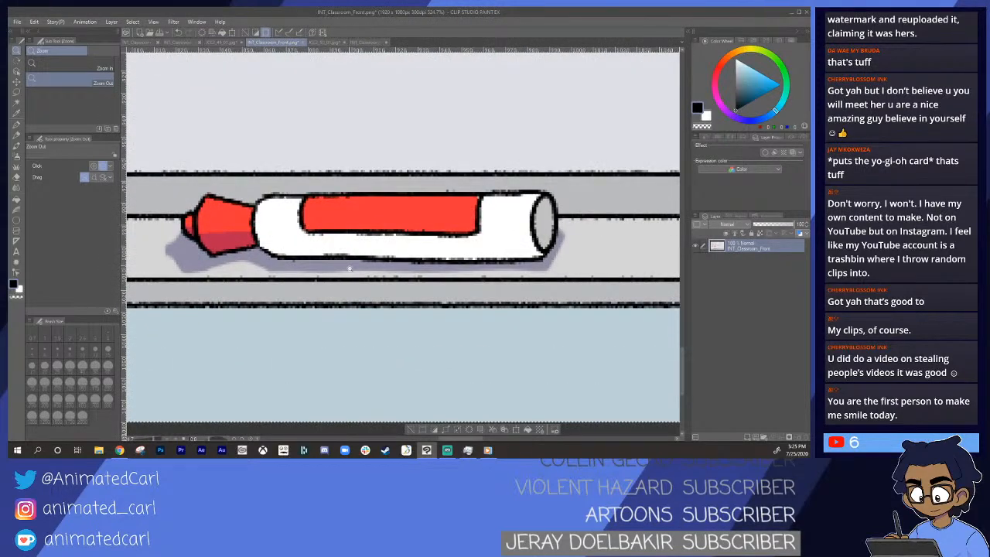
key("i")
left_click(481, 239)
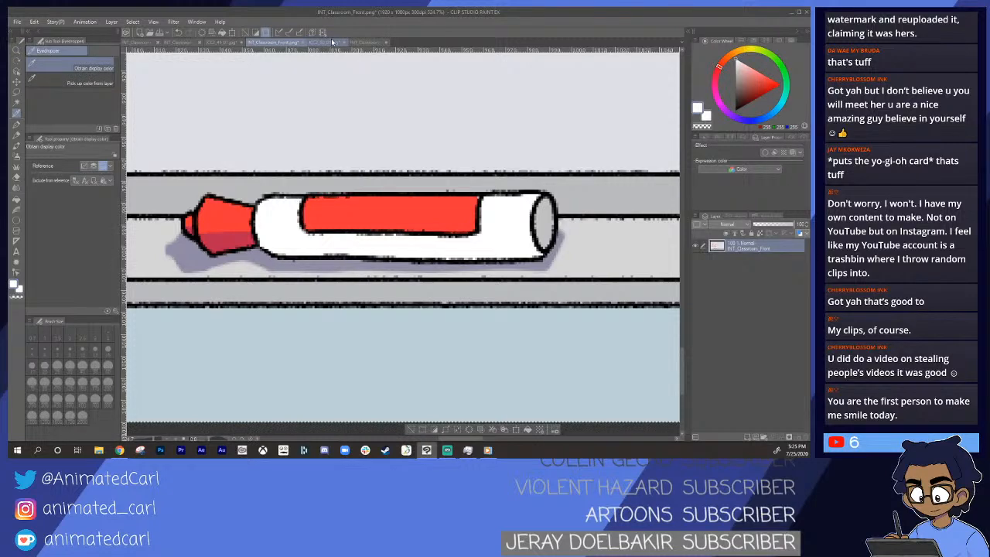
left_click(331, 42)
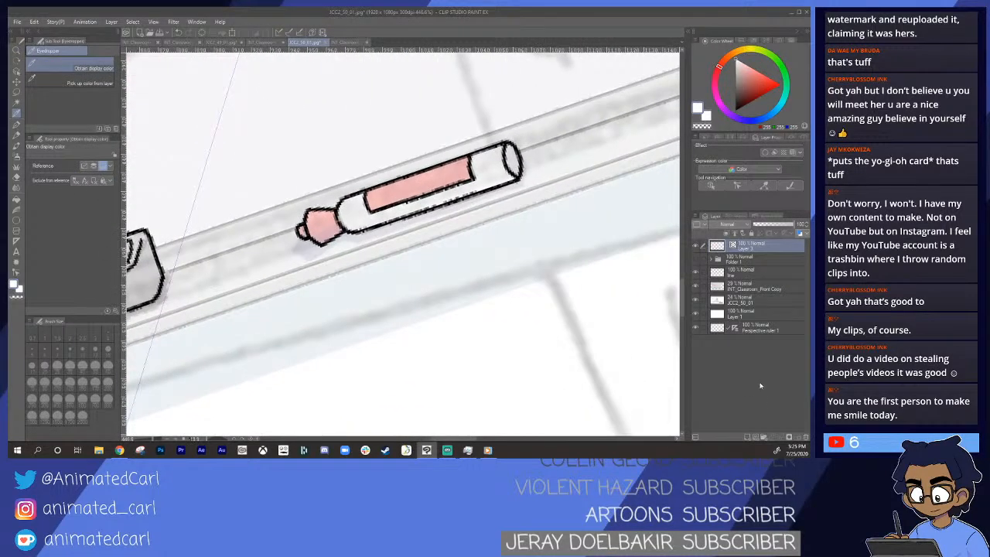
- Put the eraser and marker line layer in a new folder and add a new raster layer beneath it
right_click(743, 244)
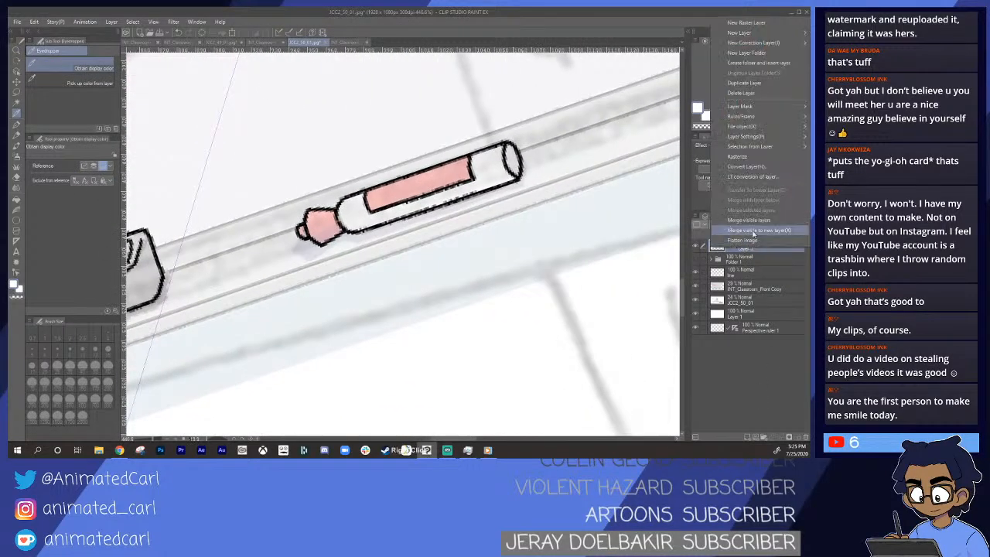
left_click(772, 66)
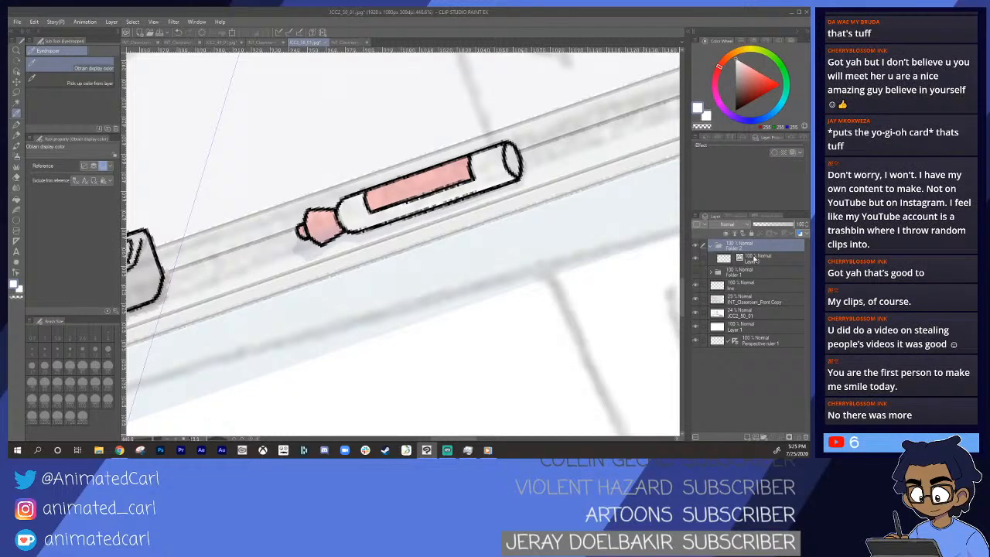
left_click(754, 260)
key("ctrl+shift+n")
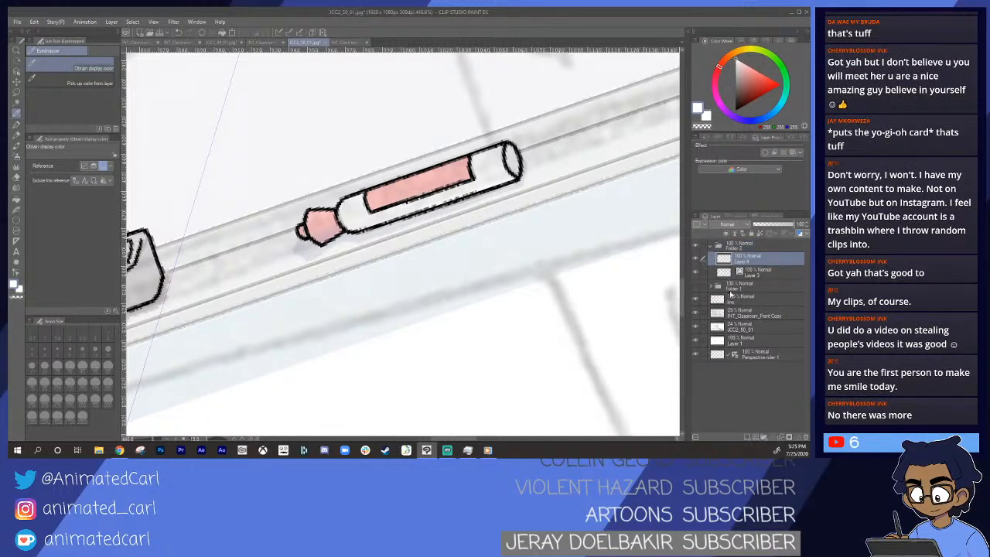
left_click_drag(757, 269, 755, 254)
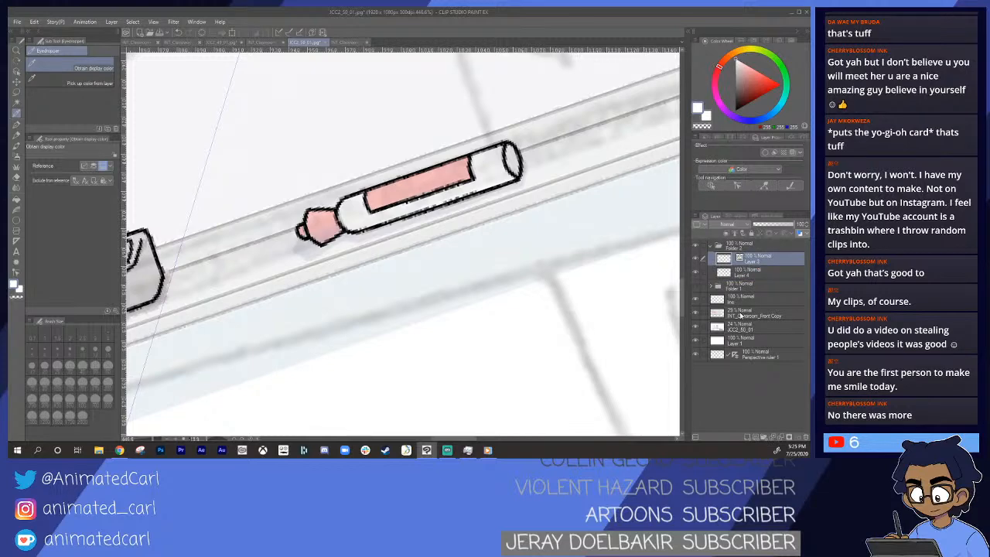
- Make the eraser and marker line layer, Layer 3, the reference layer for filling
left_click(713, 288)
left_click(739, 329)
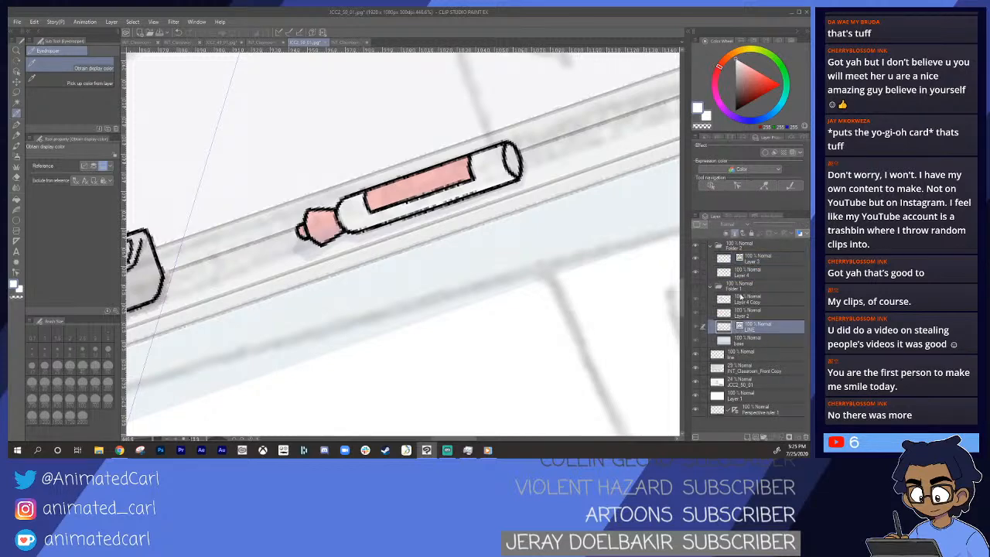
left_click(758, 261)
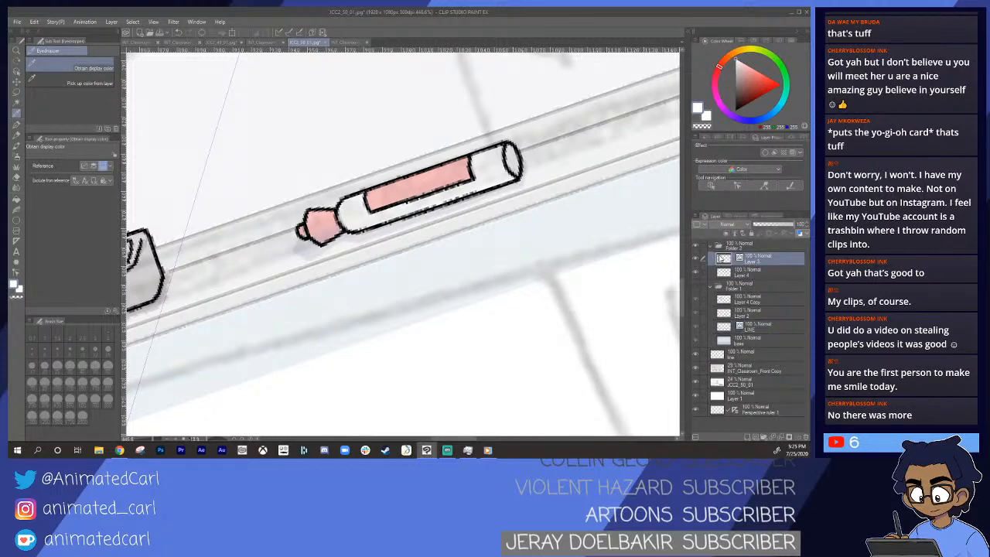
- Fill the back part of the marker's body with white on Layer 4, referring to the line layer
left_click(736, 272)
key("alt+space")
left_click_drag(411, 209, 417, 263)
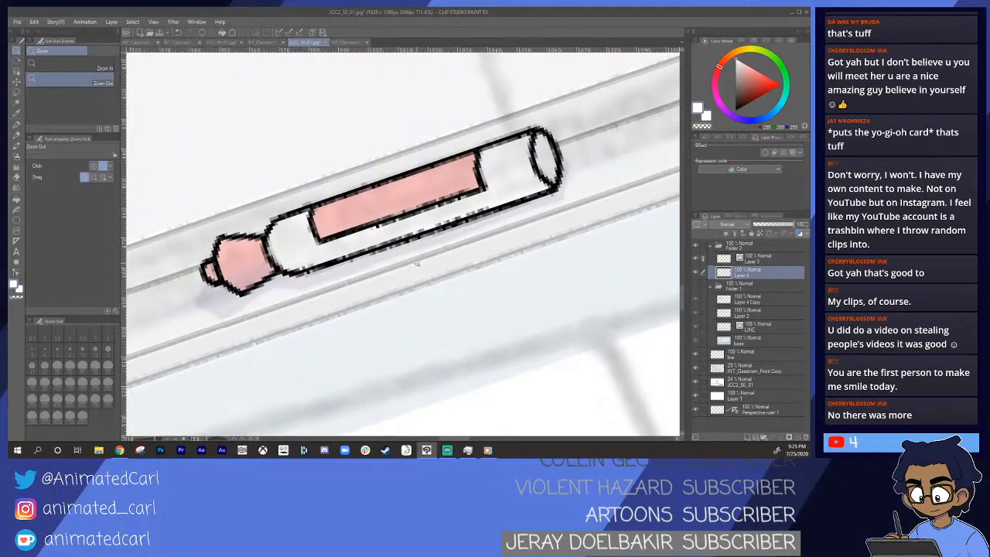
key("g")
left_click(502, 184)
key("alt+space")
mouse_move(502, 194)
left_mouse_down()
mouse_move(464, 197)
mouse_move(491, 196)
left_mouse_up()
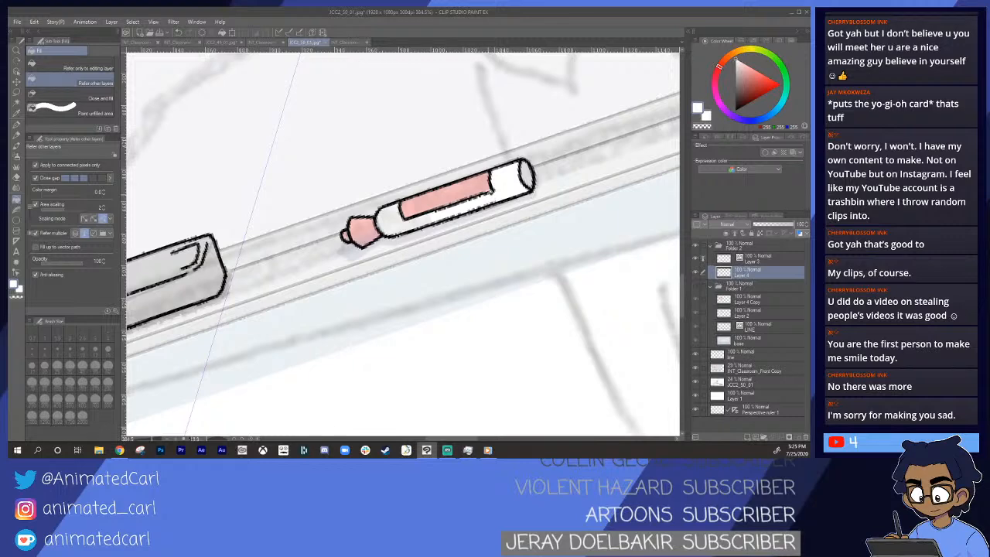
- Sample the red of the marker's label in the INT_Classroom_Front file and return to the shot 50 file
key("slash")
mouse_move(381, 227)
left_mouse_down()
mouse_move(386, 215)
mouse_move(392, 252)
left_mouse_up()
left_click(256, 43)
key("i")
left_click(397, 230)
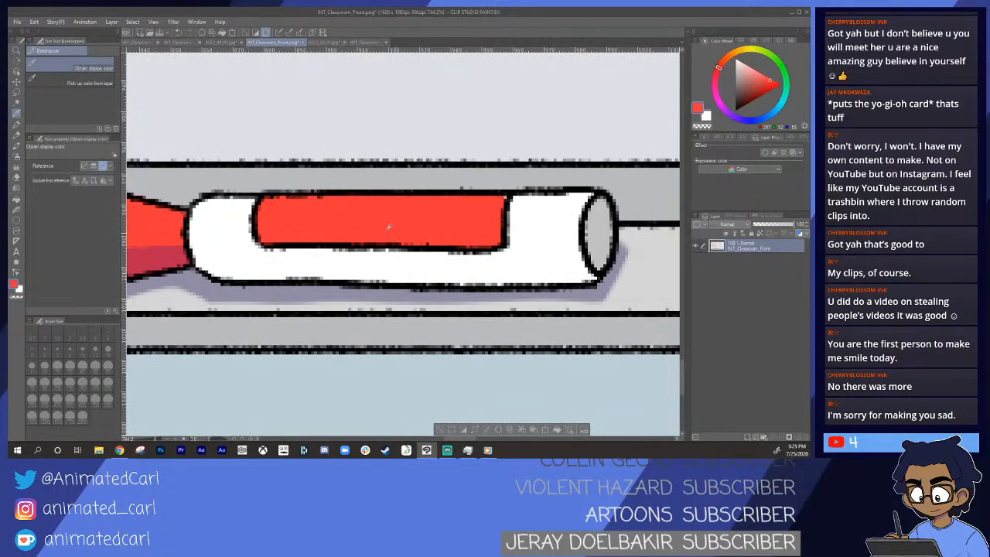
left_click(325, 42)
- Fill the marker's label, cap and front nub with the sampled red
key("slash")
left_click_drag(404, 236, 418, 238)
key("g")
left_click(427, 221)
scroll(294, 263, "down", 3)
scroll(294, 263, "up", 1)
scroll(294, 263, "up", 2)
left_click(303, 275)
left_click(282, 261)
scroll(369, 277, "down", 5)
scroll(468, 228, "up", 6)
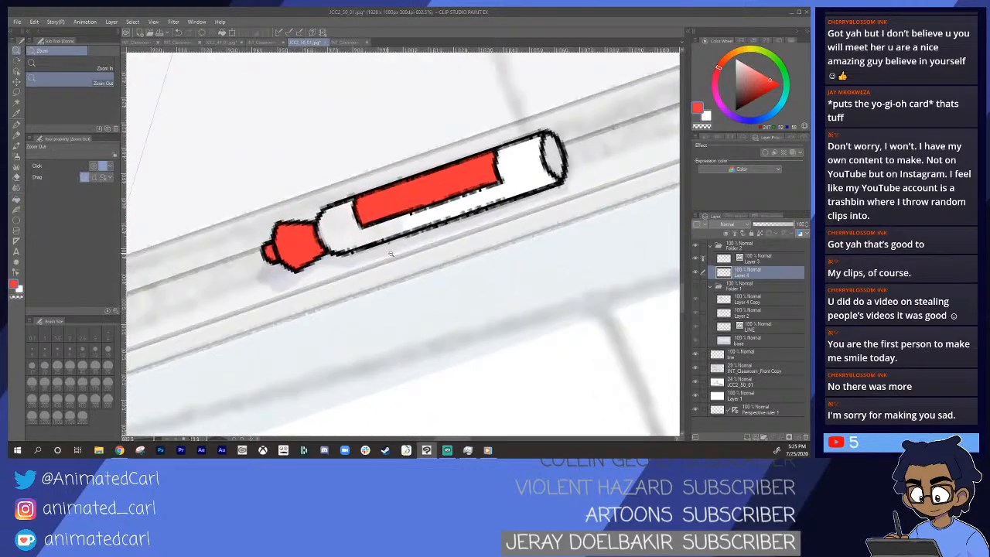
- Pick up the white from the marker's body and fill the unpainted front part of the body with it
left_click_drag(468, 229, 416, 259)
left_click(508, 184, "alt")
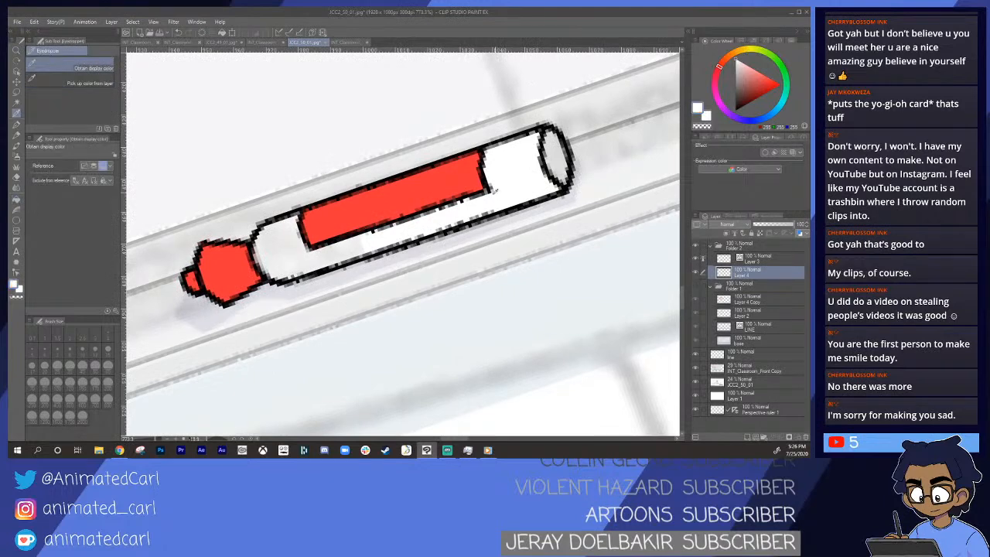
left_click(285, 261)
mouse_move(465, 221)
left_mouse_down()
mouse_move(544, 188)
mouse_move(484, 219)
left_mouse_up()
- Fill the oval at the marker's back end with the grey sampled from the marker in the layered INT_Classroom_Front file
left_click(345, 42)
left_click_drag(426, 294, 480, 294)
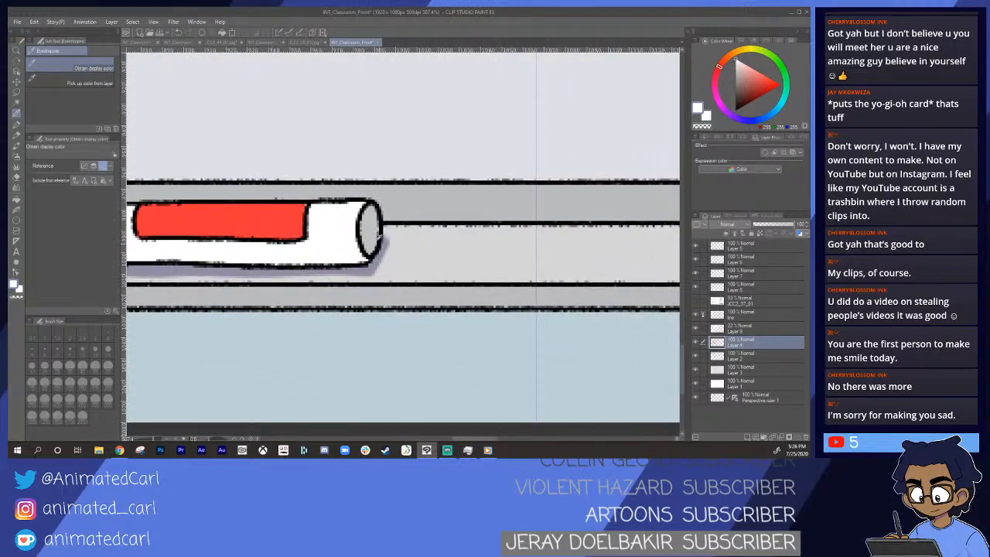
left_click(295, 43)
mouse_move(461, 224)
left_mouse_down()
mouse_move(529, 217)
mouse_move(492, 218)
left_mouse_up()
left_click(527, 174)
left_click_drag(386, 269, 381, 267)
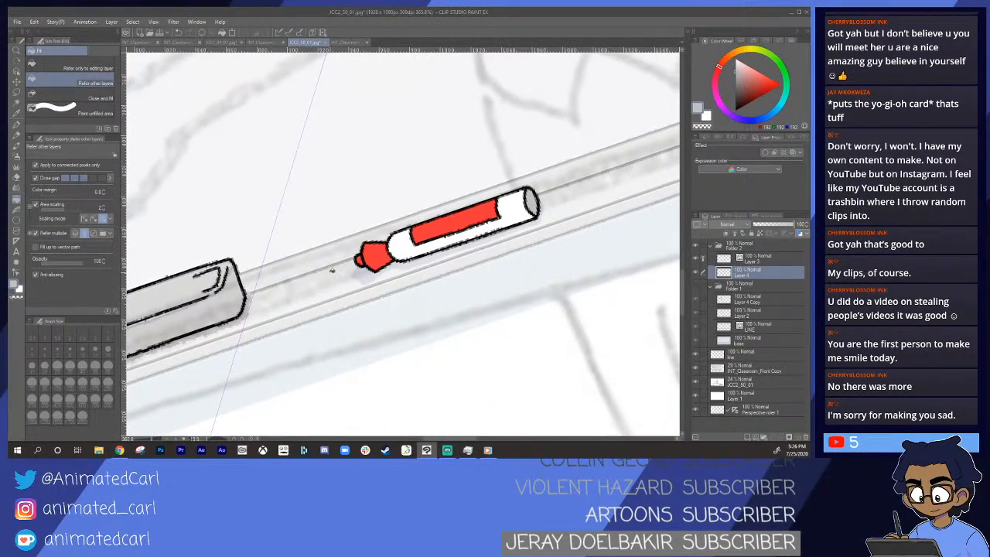
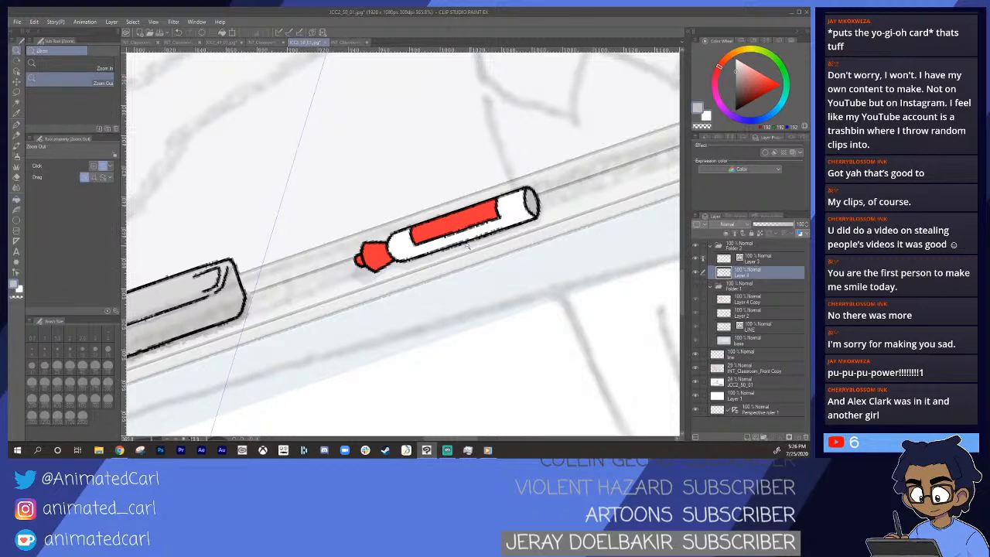
scroll(467, 245, "up", 3)
mouse_move(440, 279)
left_mouse_down()
mouse_move(449, 280)
mouse_move(436, 284)
left_mouse_up()
mouse_move(525, 249)
left_mouse_down()
mouse_move(500, 284)
mouse_move(455, 290)
mouse_move(473, 299)
left_mouse_up()
mouse_move(380, 325)
left_mouse_down()
mouse_move(396, 300)
mouse_move(395, 315)
left_mouse_up()
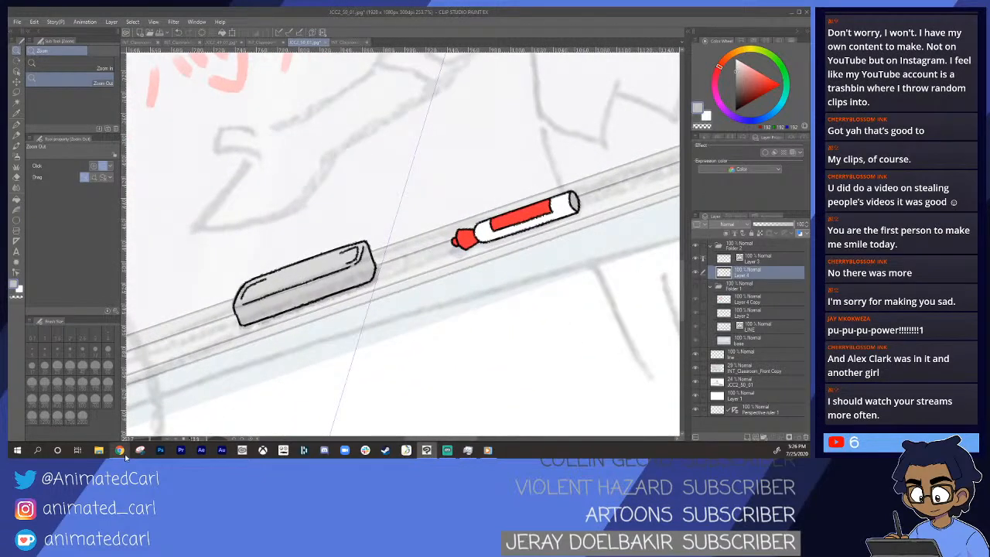
mouse_move(125, 454)
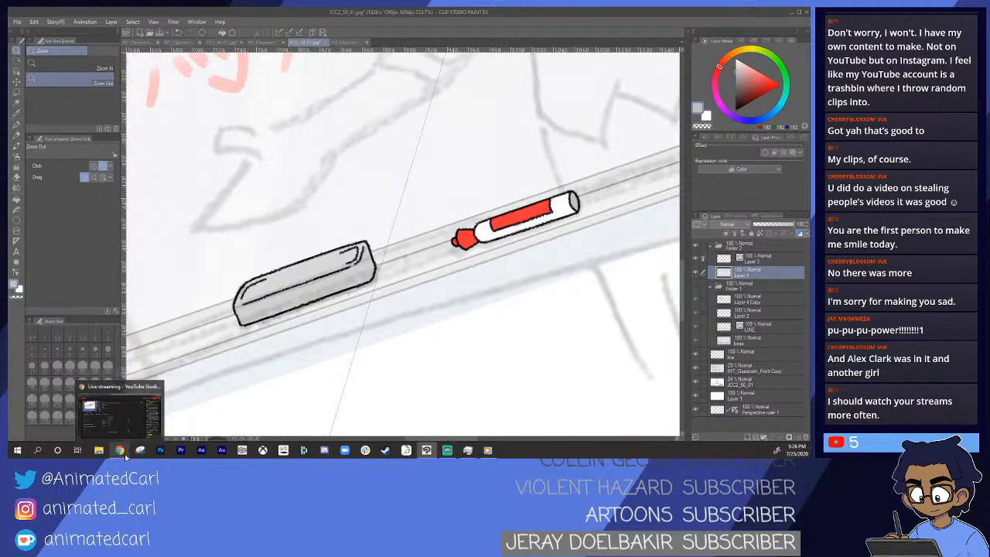
mouse_move(328, 289)
left_mouse_down()
mouse_move(455, 236)
mouse_move(430, 256)
left_mouse_up()
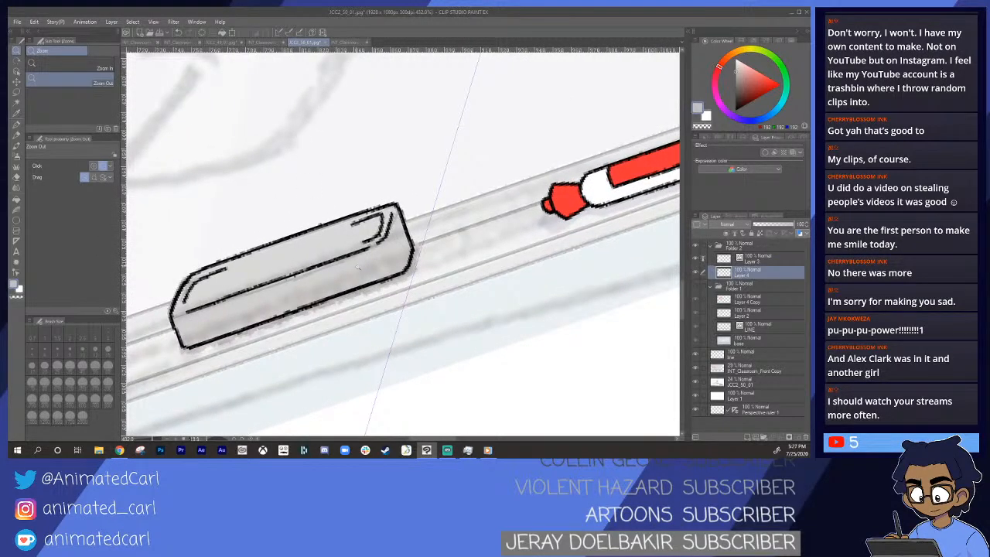
left_click_drag(347, 257, 328, 227)
mouse_move(355, 262)
left_mouse_down()
mouse_move(433, 253)
mouse_move(371, 261)
left_mouse_up()
mouse_move(348, 263)
left_mouse_down()
mouse_move(477, 274)
mouse_move(454, 302)
left_mouse_up()
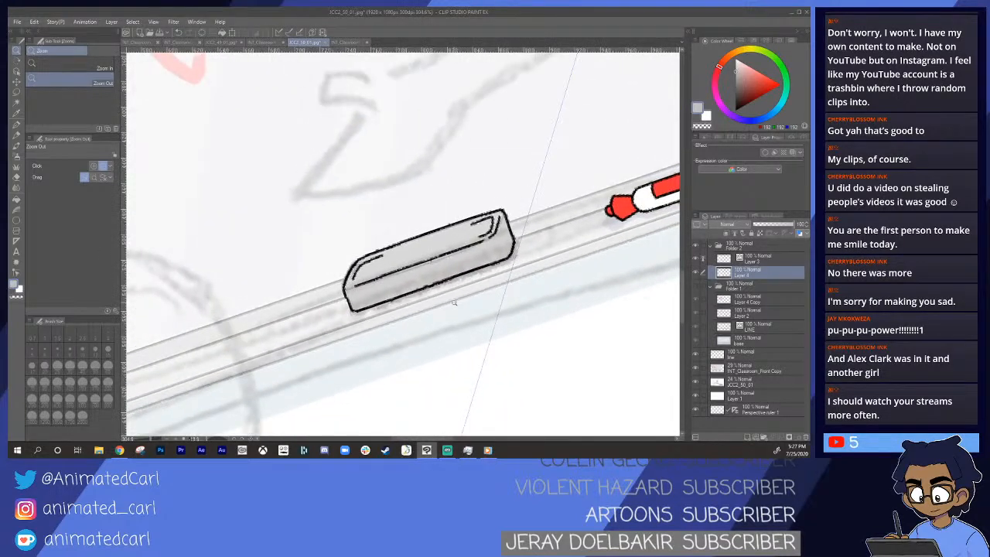
mouse_move(452, 265)
left_mouse_down()
mouse_move(406, 243)
mouse_move(442, 257)
mouse_move(416, 291)
left_mouse_up()
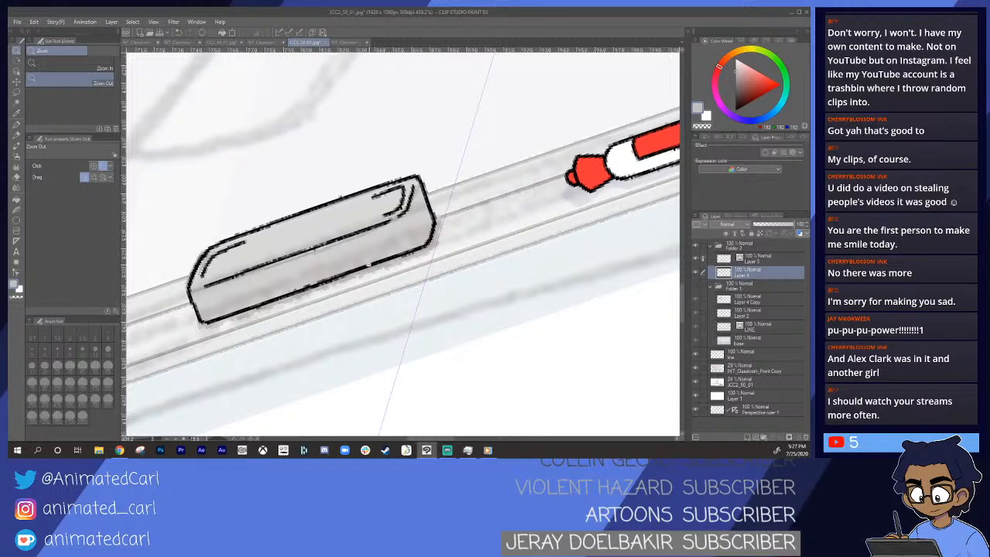
left_click_drag(368, 264, 392, 264)
mouse_move(496, 248)
left_mouse_down()
mouse_move(503, 271)
mouse_move(448, 270)
left_mouse_up()
mouse_move(611, 250)
left_mouse_down()
mouse_move(442, 265)
mouse_move(517, 259)
left_mouse_up()
mouse_move(393, 281)
left_mouse_down()
mouse_move(483, 277)
mouse_move(427, 289)
mouse_move(407, 277)
left_mouse_up()
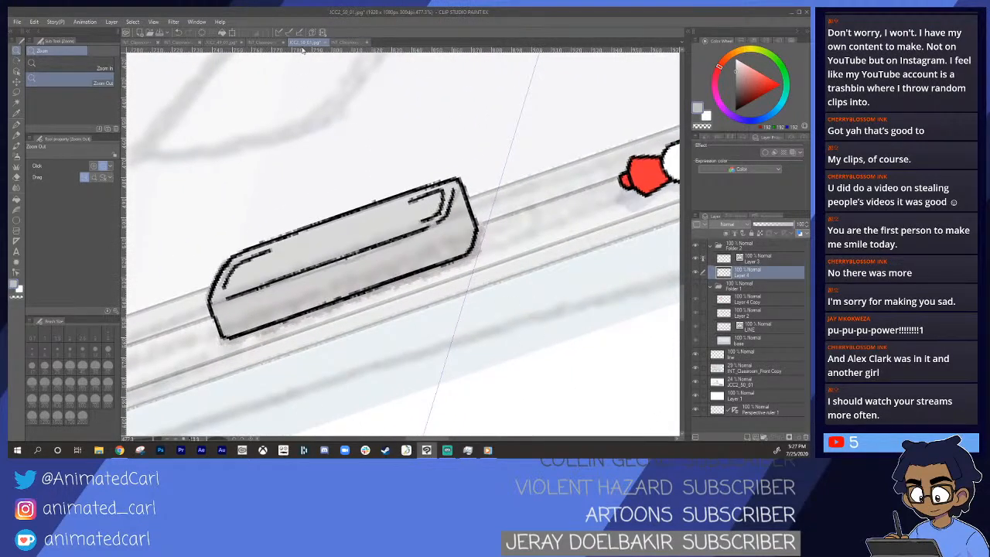
- Sample the eraser's dark brown-grey from INT_Classroom_Front and ready the Anime Pen on Layer 4 of the shot 50 file
left_click(352, 42)
left_click_drag(341, 288, 348, 288)
left_click_drag(255, 287, 562, 281)
left_click_drag(232, 263, 529, 256)
left_click_drag(273, 243, 410, 262)
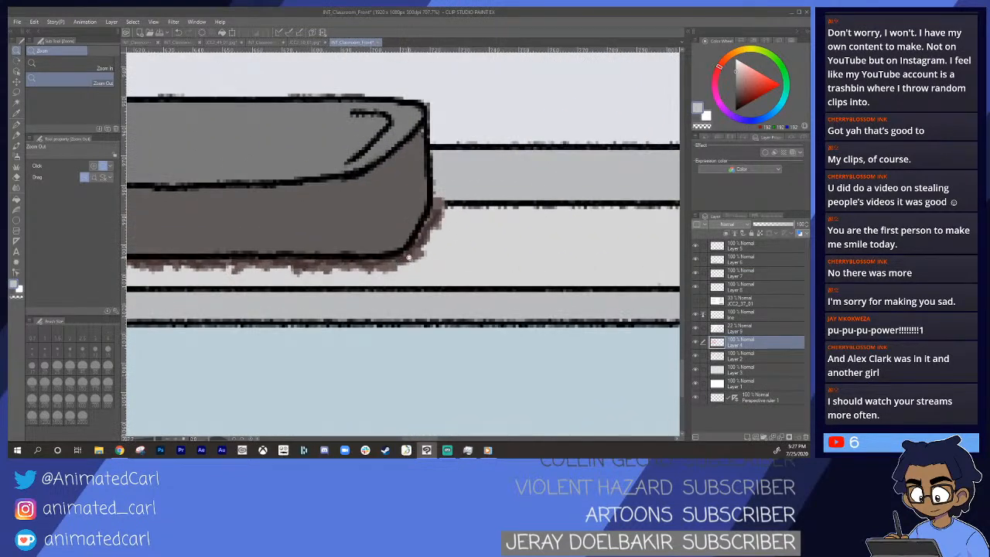
left_click(301, 42)
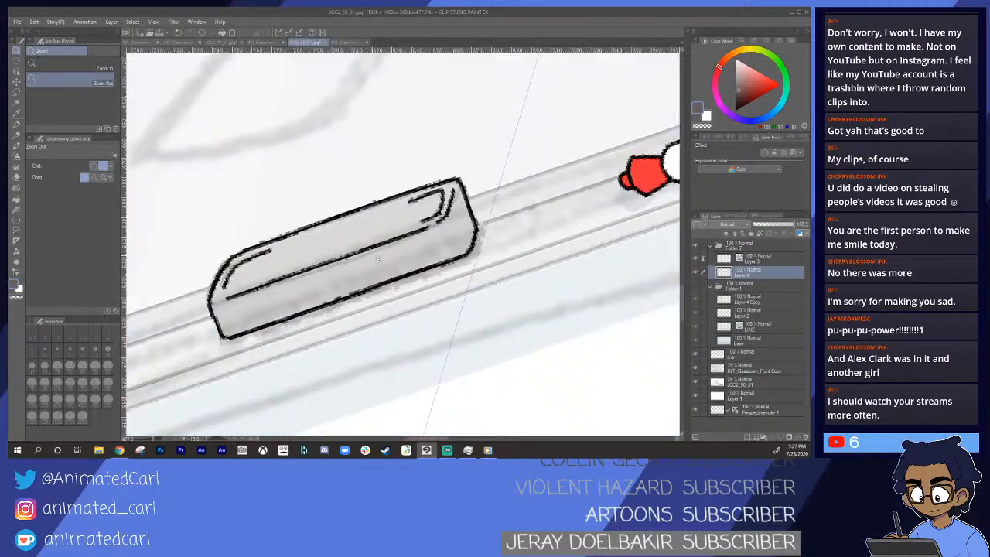
left_click_drag(364, 255, 381, 256)
left_click_drag(279, 288, 273, 285)
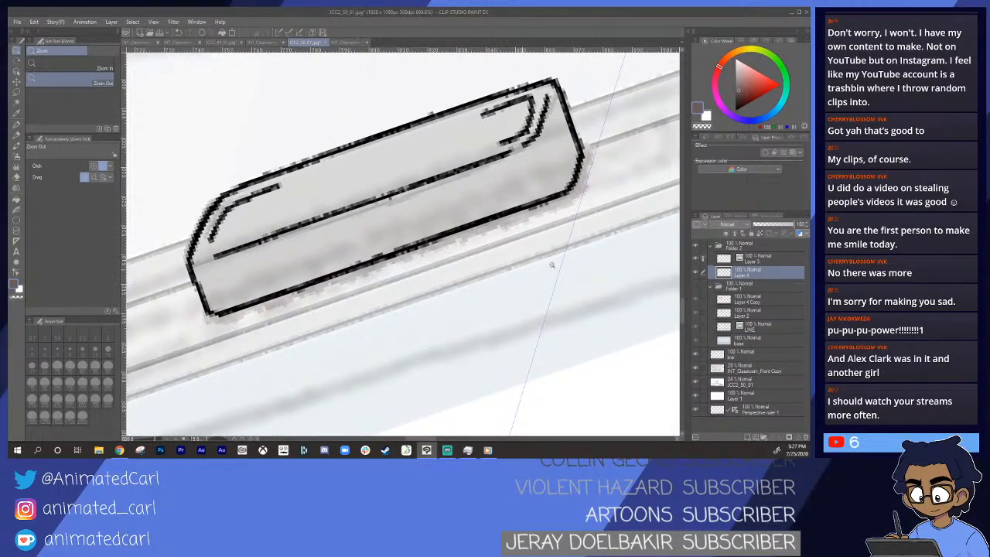
key("p")
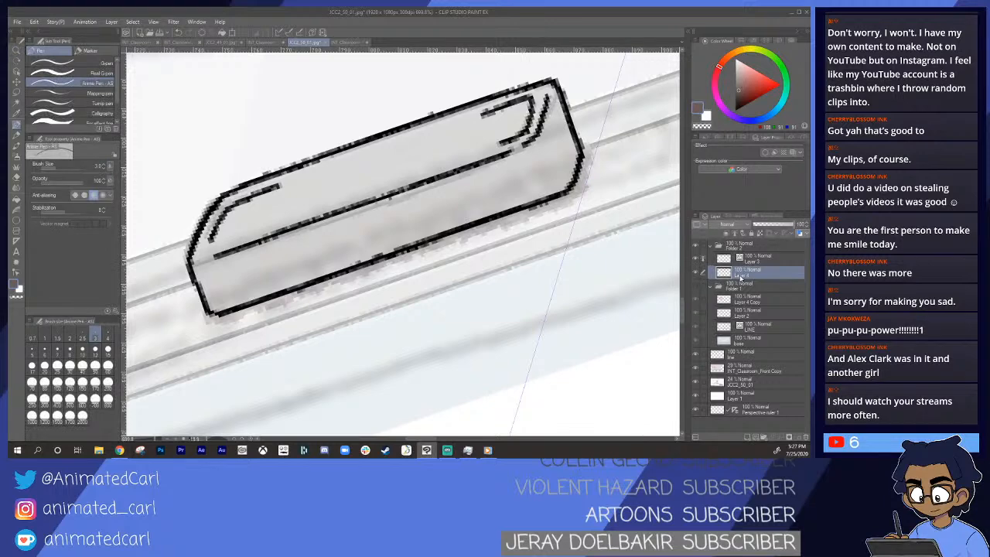
key("ctrl+space")
mouse_move(490, 290)
left_mouse_down()
mouse_move(472, 299)
mouse_move(487, 292)
left_mouse_up()
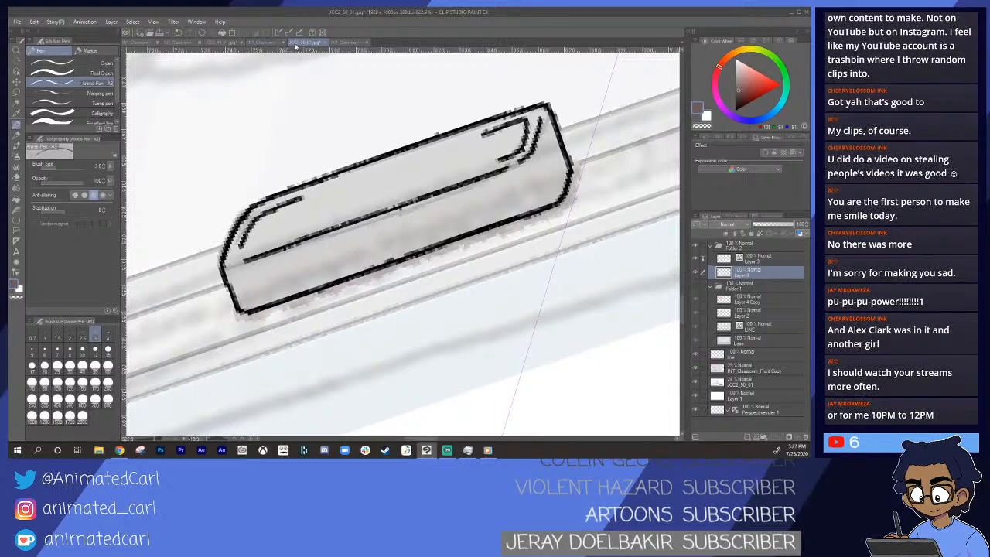
- Resample the dark brown-grey from the eraser's front side in INT_Classroom_Front and return to the shot 50 file
left_click(348, 43)
key("alt+space")
left_click_drag(379, 251, 426, 241)
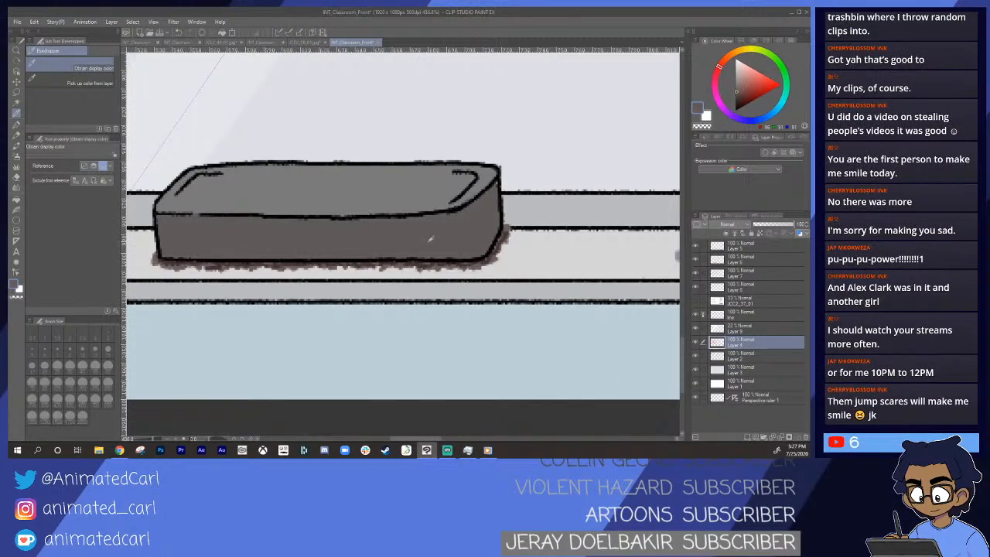
left_click(306, 42)
- Close the gap in the eraser's dividing line at its front-left end with the Anime Pen in the sampled brown-grey
left_click_drag(349, 240, 344, 271)
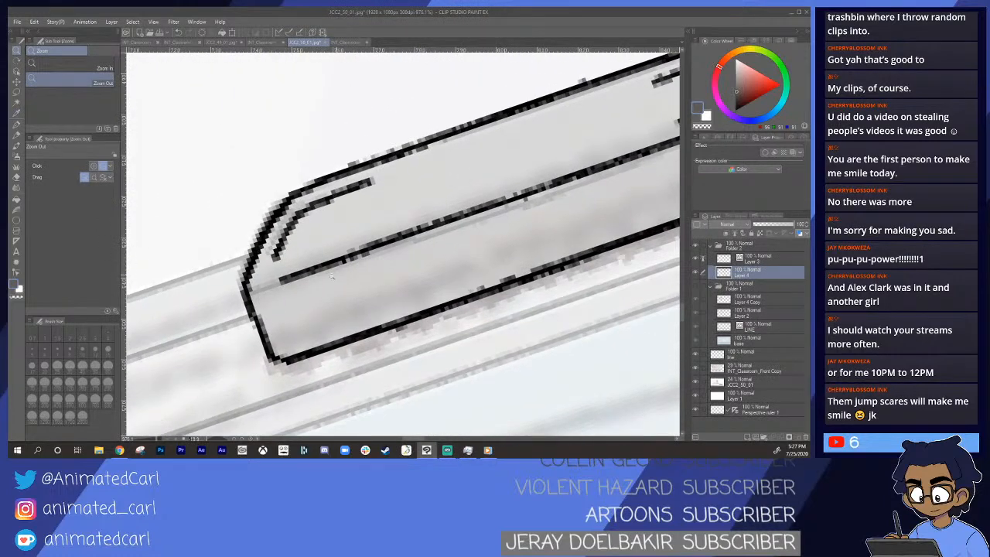
key("p")
left_click_drag(246, 292, 312, 272)
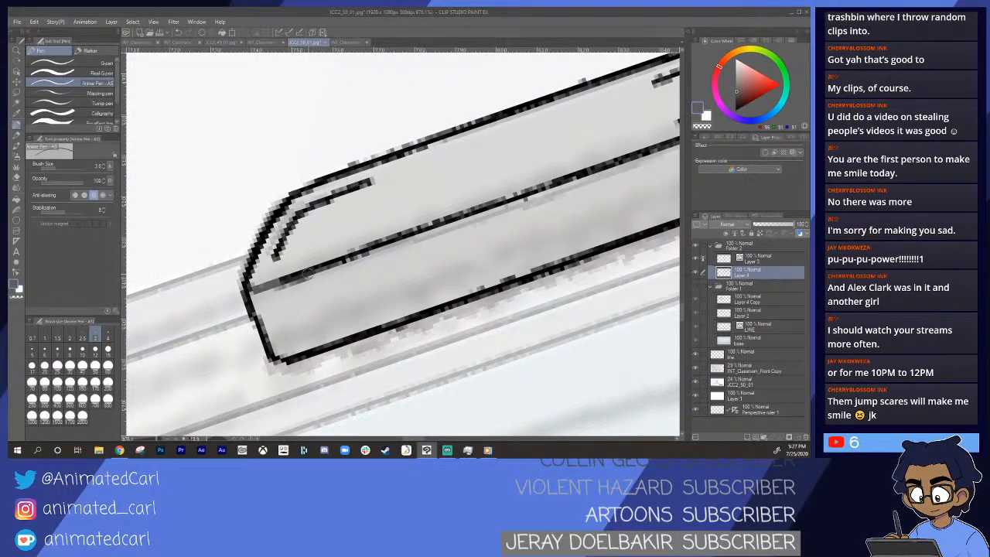
left_click_drag(396, 277, 303, 296)
left_click_drag(465, 235, 241, 319)
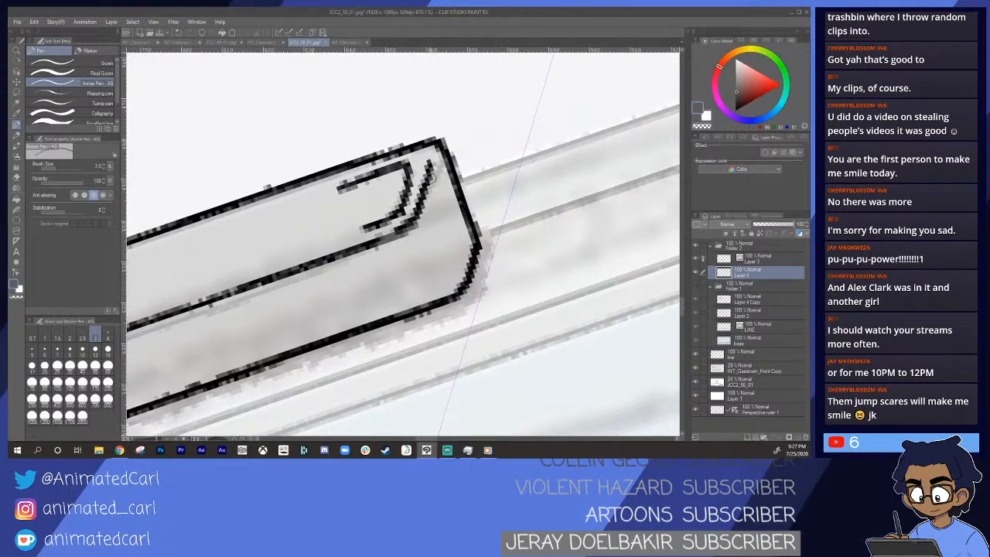
- Fill the eraser's front side with the sampled dark brown-grey, referring to the other layers
key("g")
left_click(436, 259)
key("slash")
mouse_move(458, 257)
left_mouse_down()
mouse_move(430, 267)
mouse_move(441, 255)
left_mouse_up()
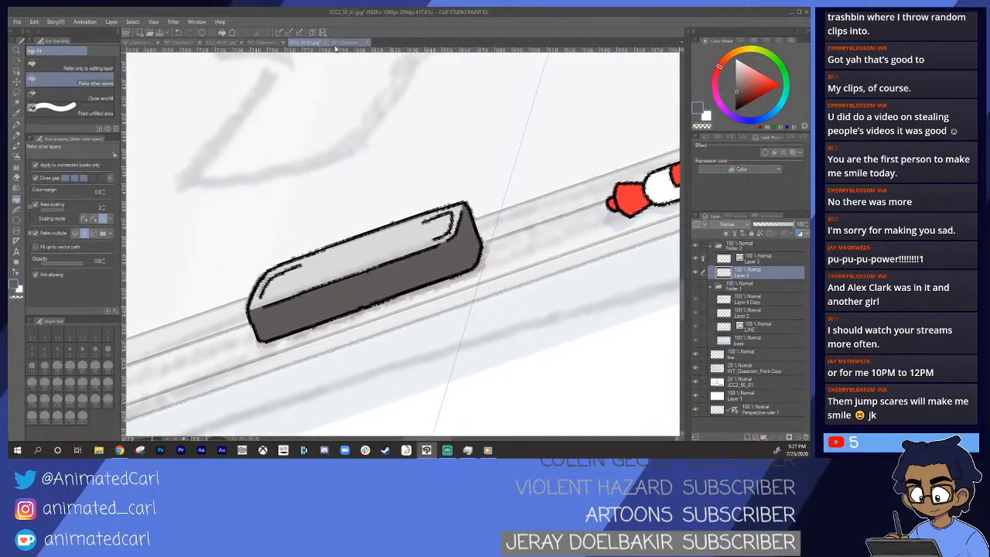
- Sample the lighter grey from the eraser's top face in INT_Classroom_Front
left_click(345, 43)
key("slash")
left_click_drag(395, 191, 393, 257)
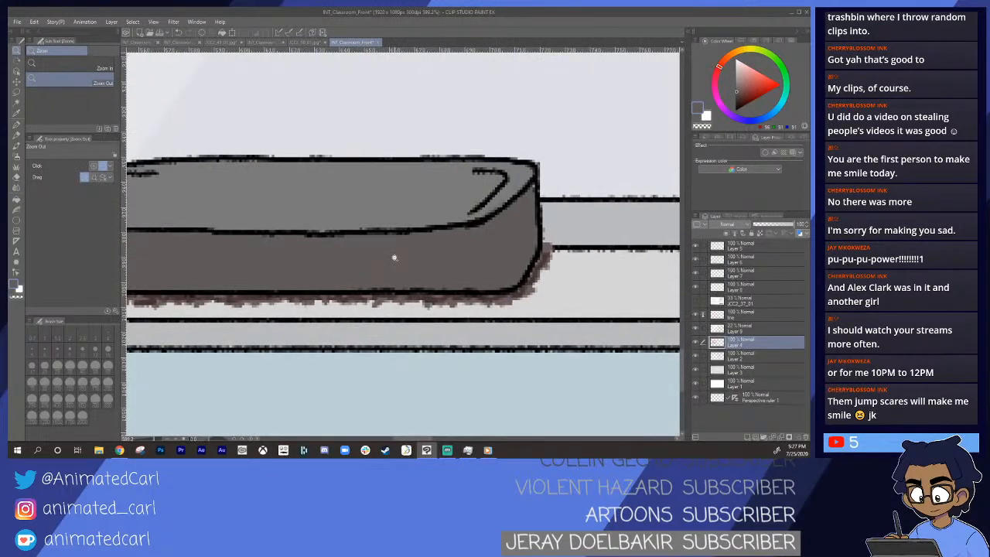
key("i")
left_click(393, 191)
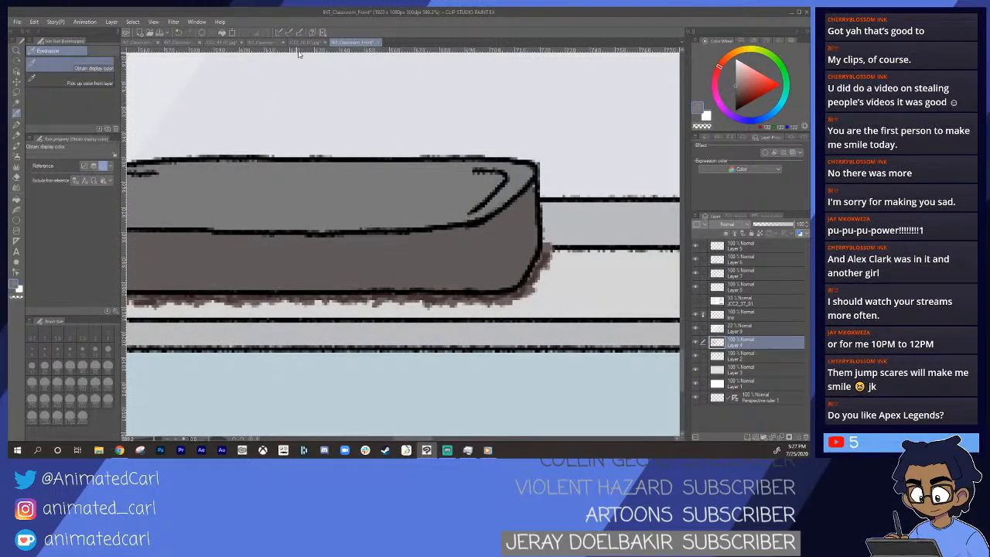
- Fill the eraser's top face in the shot 50 file with the sampled grey
left_click(304, 43)
key("slash")
left_click_drag(373, 236, 393, 234)
key("g")
left_click(393, 234)
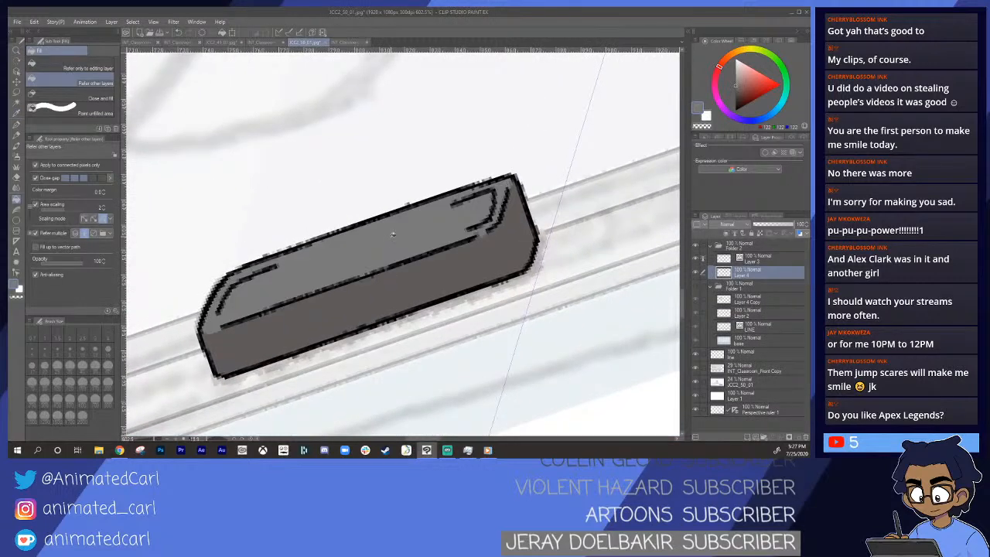
key("slash")
left_click_drag(492, 217, 552, 226)
- Sample the reddish brown of the eraser's felt fringe from INT_Classroom_Front
key("ctrl+space")
left_click(349, 43)
key("slash")
mouse_move(442, 292)
left_mouse_down()
mouse_move(517, 298)
mouse_move(364, 251)
left_mouse_up()
key("alt")
left_click(450, 287)
key("alt+space")
- Draw the ragged reddish-brown felt fringe along the eraser's bottom edge and around its right end in the shot 50 file
left_click(306, 43)
left_click_drag(426, 283, 428, 236)
left_click_drag(314, 304, 331, 308)
mouse_move(270, 306)
left_mouse_down()
mouse_move(280, 293)
mouse_move(259, 300)
mouse_move(272, 304)
left_mouse_up()
mouse_move(271, 304)
left_mouse_down()
mouse_move(243, 282)
mouse_move(297, 283)
mouse_move(313, 267)
mouse_move(300, 268)
mouse_move(333, 257)
mouse_move(324, 271)
mouse_move(335, 267)
mouse_move(352, 256)
mouse_move(344, 254)
mouse_move(362, 261)
mouse_move(360, 250)
mouse_move(421, 239)
mouse_move(384, 237)
mouse_move(526, 188)
mouse_move(547, 186)
mouse_move(529, 197)
mouse_move(568, 184)
mouse_move(597, 161)
mouse_move(602, 175)
mouse_move(607, 161)
mouse_move(627, 156)
mouse_move(612, 190)
mouse_move(369, 248)
mouse_move(375, 211)
mouse_move(363, 223)
mouse_move(432, 200)
mouse_move(391, 215)
mouse_move(405, 201)
mouse_move(433, 205)
mouse_move(462, 186)
mouse_move(488, 195)
mouse_move(518, 179)
mouse_move(509, 172)
mouse_move(585, 153)
mouse_move(562, 193)
mouse_move(549, 165)
mouse_move(574, 130)
left_mouse_up()
key("alt+space")
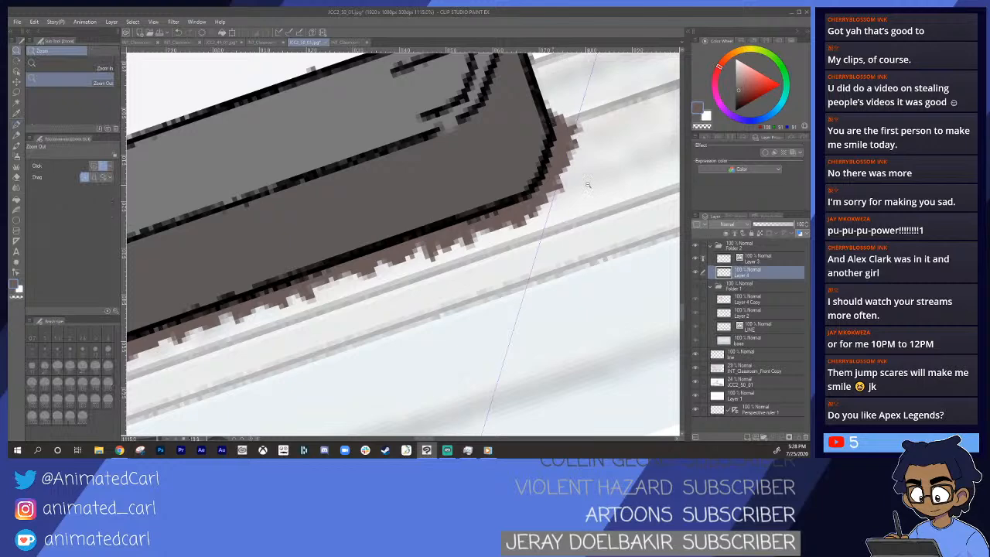
mouse_move(588, 185)
left_mouse_down()
mouse_move(417, 293)
mouse_move(386, 287)
left_mouse_up()
key("ctrl+space")
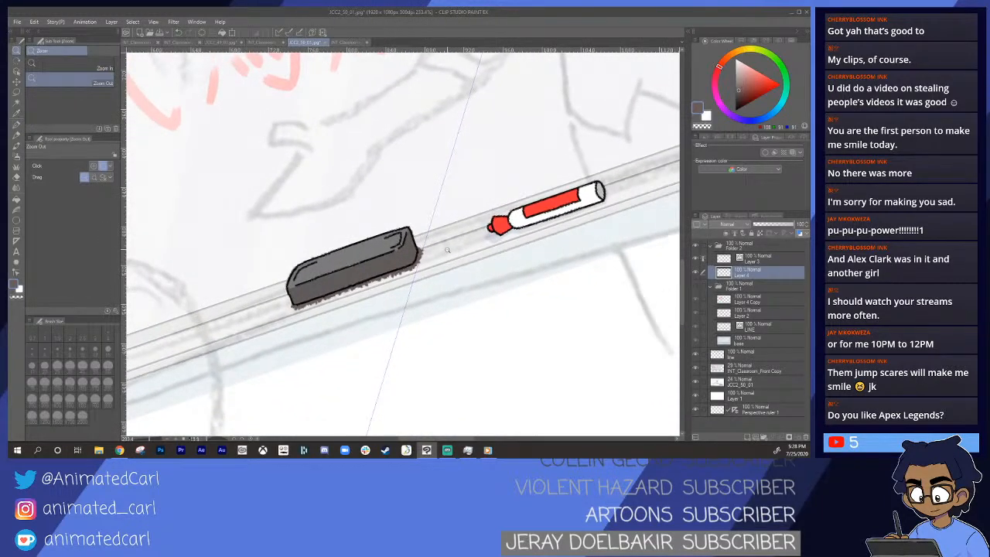
left_click_drag(447, 240, 458, 235)
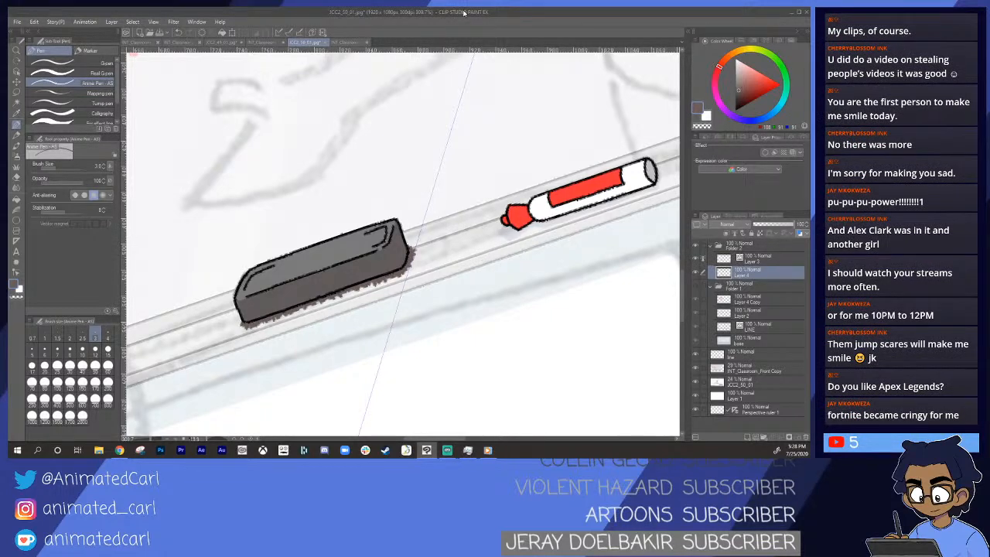
mouse_move(421, 261)
left_mouse_down()
mouse_move(387, 260)
mouse_move(434, 260)
mouse_move(411, 258)
left_mouse_up()
left_click(412, 258)
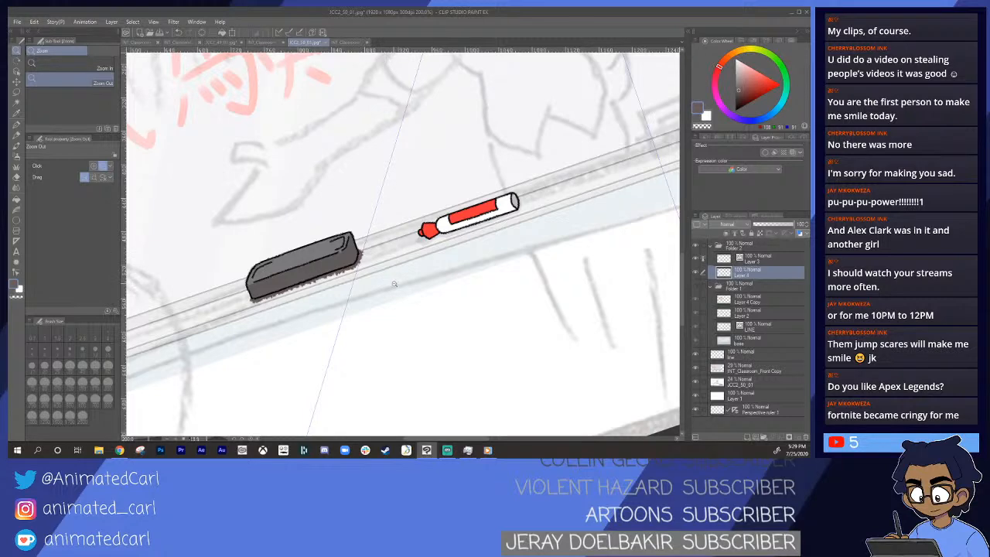
left_click_drag(393, 284, 459, 264)
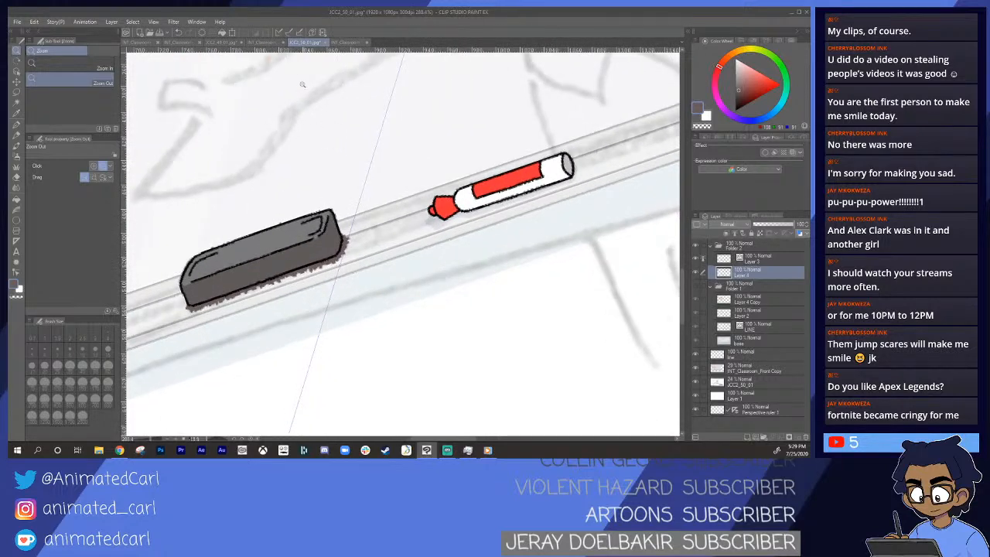
- Sample the blue-grey of the marker's cast shadow from INT_Classroom_Front and return to the shot 50 file
left_click(352, 42)
left_click_drag(565, 273, 532, 275)
left_click_drag(666, 278, 419, 249)
mouse_move(486, 246)
left_mouse_down()
mouse_move(500, 255)
mouse_move(439, 251)
mouse_move(463, 247)
left_mouse_up()
key("i")
left_click(333, 260)
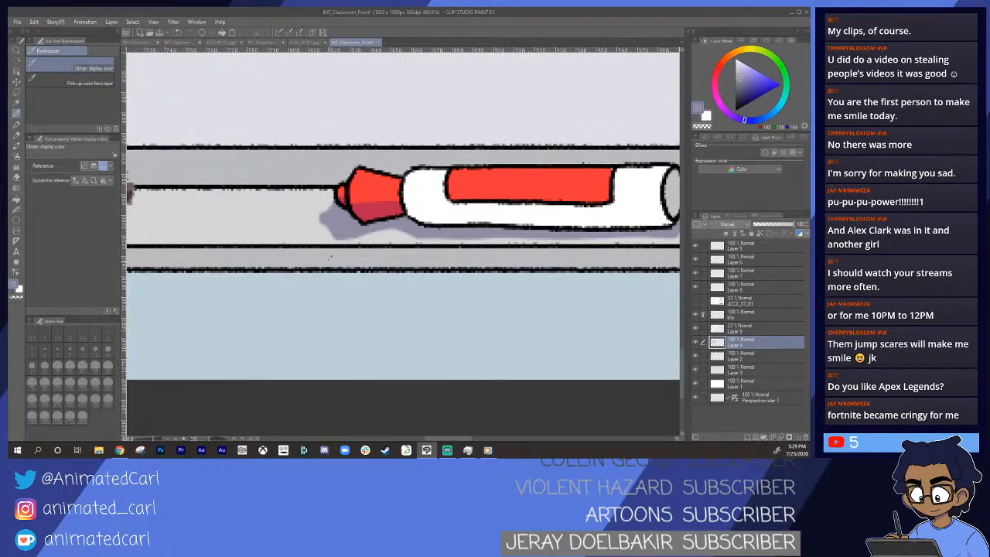
left_click(308, 42)
mouse_move(425, 236)
left_mouse_down()
mouse_move(388, 234)
mouse_move(510, 182)
left_mouse_up()
left_click(745, 438)
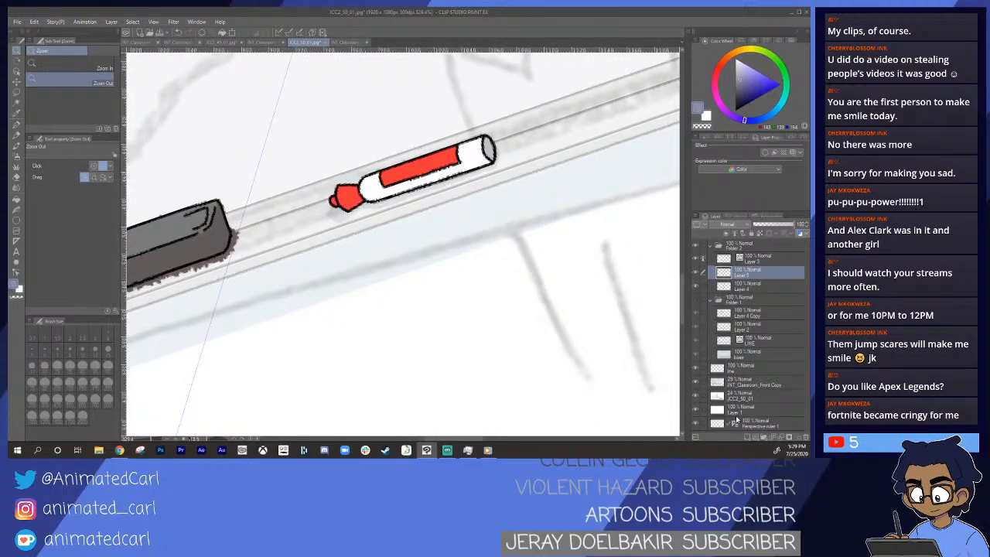
mouse_move(360, 209)
left_mouse_down()
mouse_move(393, 208)
mouse_move(305, 239)
left_mouse_up()
key("b")
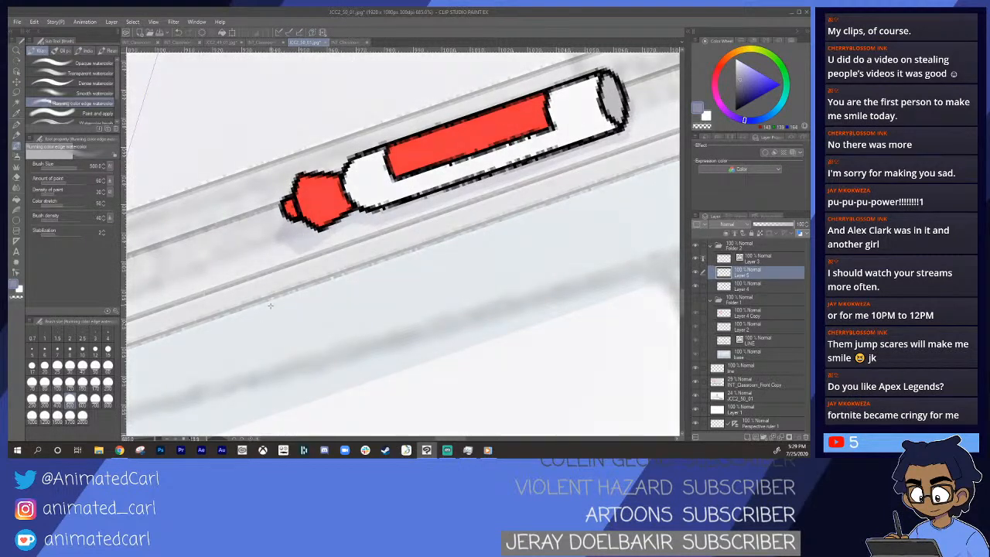
left_click(694, 273)
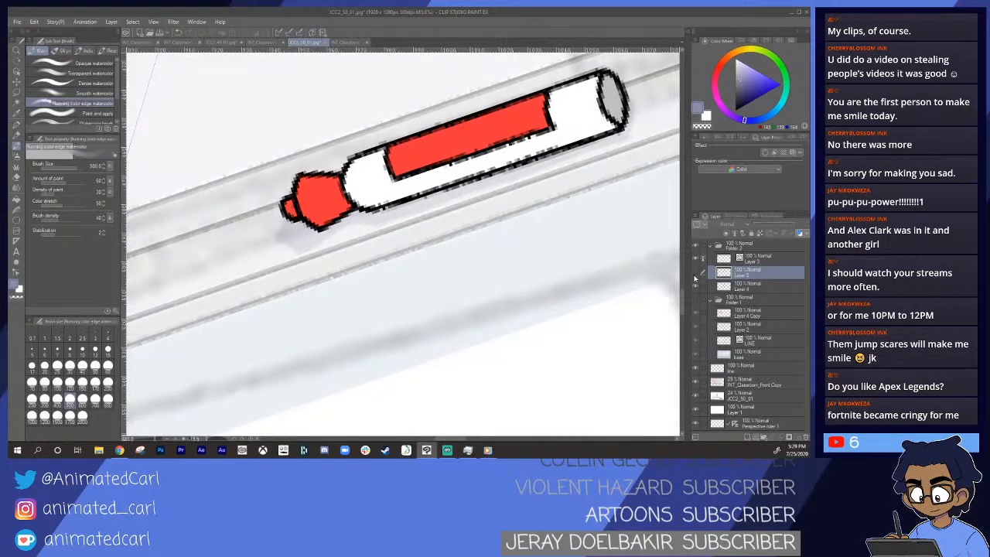
left_click(695, 273)
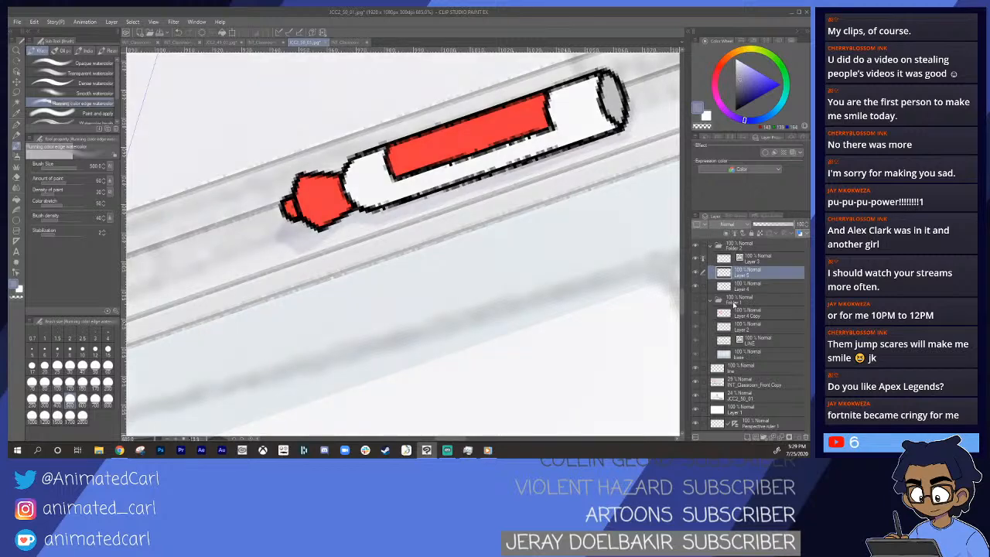
left_click(695, 287)
left_click(695, 287)
left_click_drag(746, 281, 745, 295)
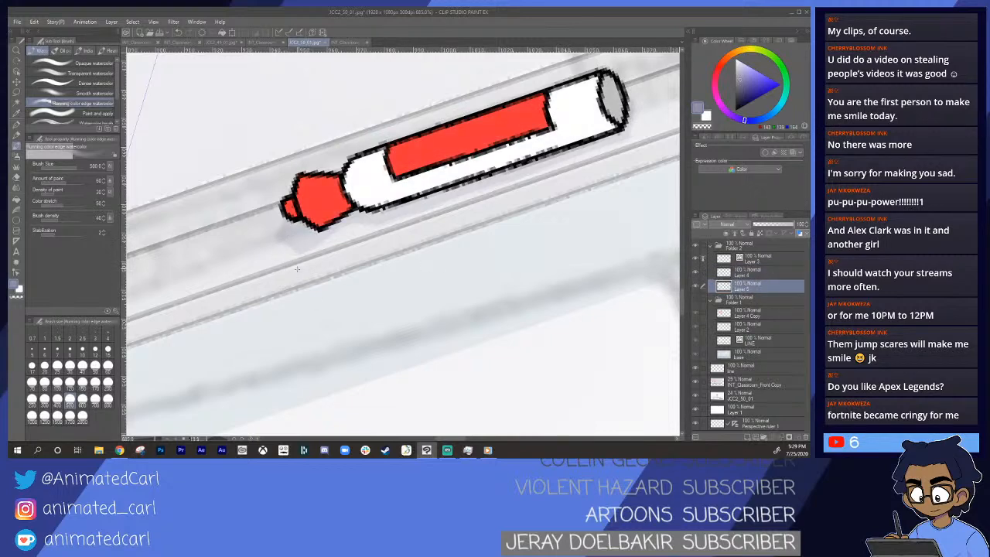
key("ctrl+]")
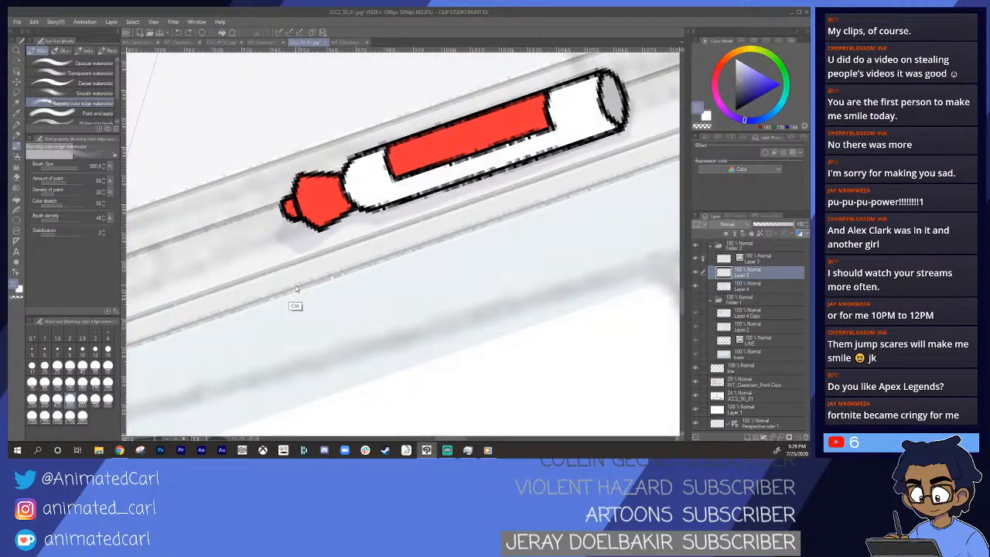
key("ctrl+e")
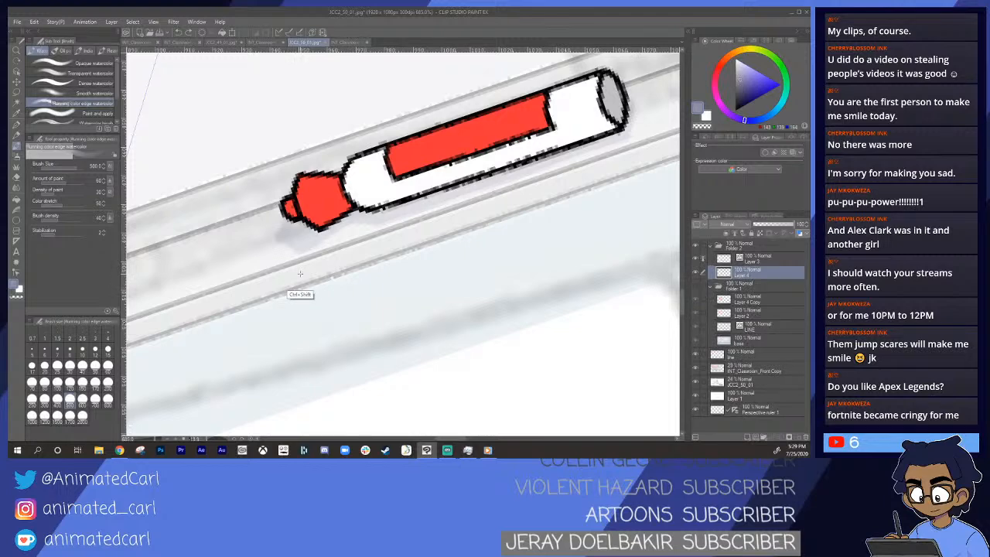
- Add a new layer above Layer 4 and select the Oil paint brush
key("ctrl+shift+n")
key("alt+space")
left_click_drag(319, 262, 263, 269)
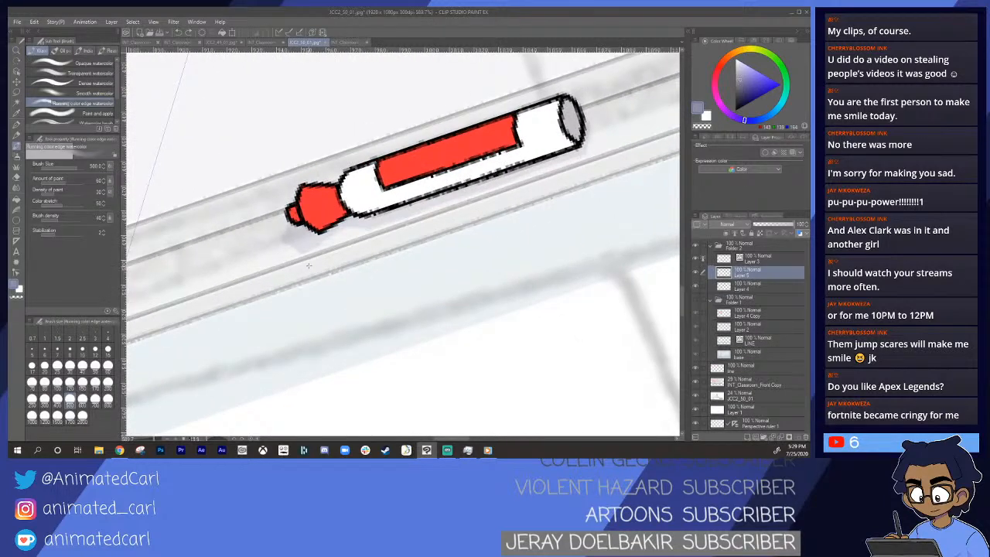
key("b")
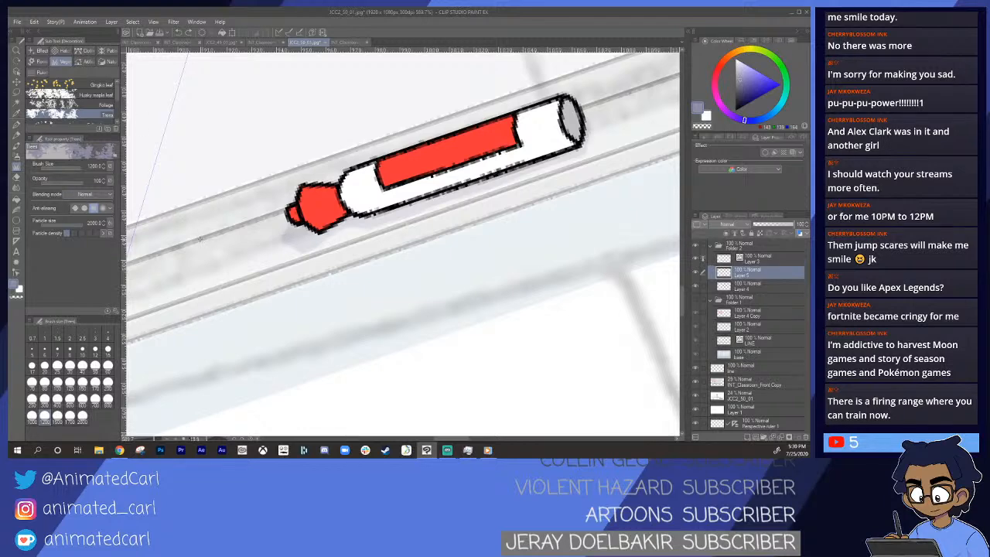
key("b")
left_click(62, 50)
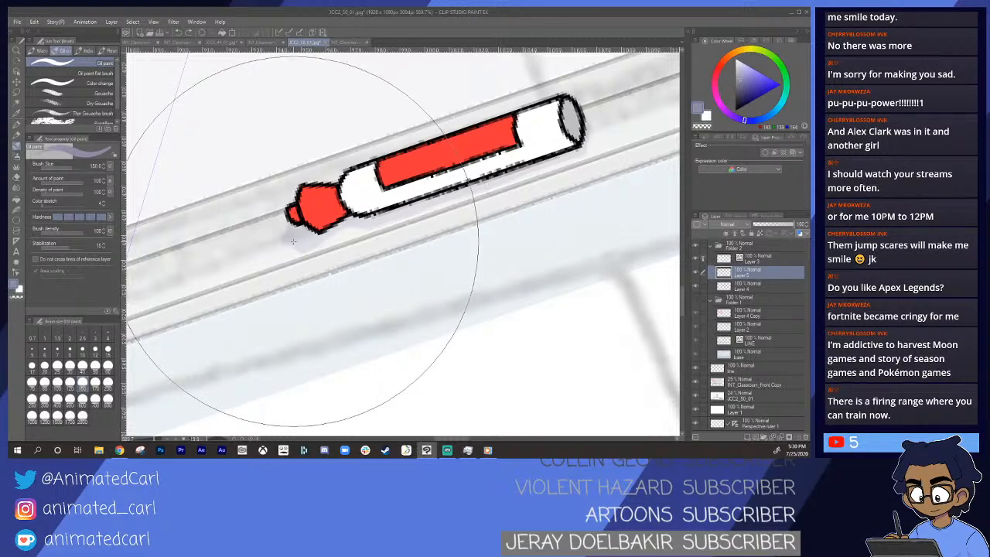
- Reduce the Oil paint brush size to 8 for the marker's small shadow
key("bracketleft")
key("bracketleft")
key("bracketleft")
key("bracketleft")
key("bracketleft")
key("bracketleft")
key("bracketleft")
key("bracketleft")
key("bracketleft")
key("bracketleft")
key("bracketleft")
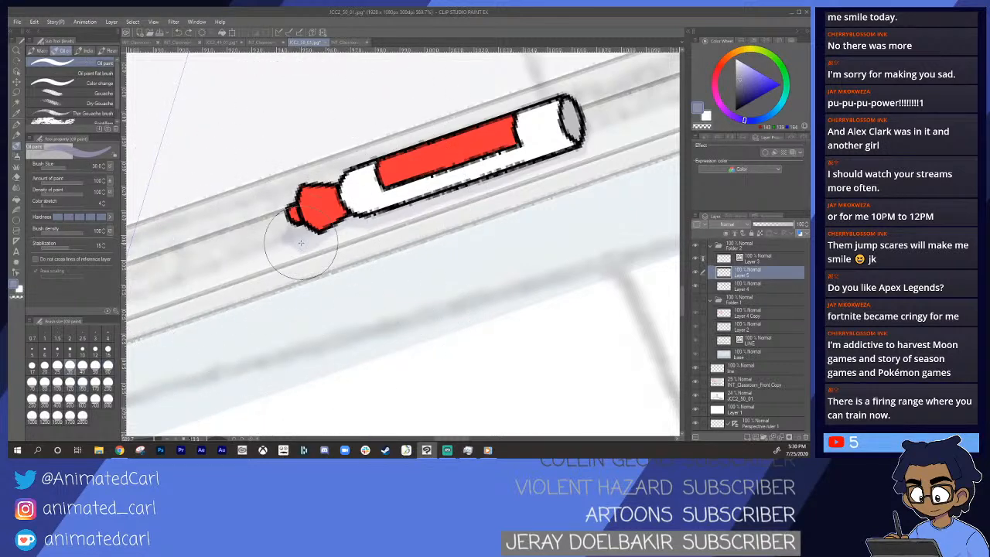
mouse_move(308, 236)
left_mouse_down()
mouse_move(296, 237)
mouse_move(320, 232)
mouse_move(278, 239)
left_mouse_up()
key("ctrl+space")
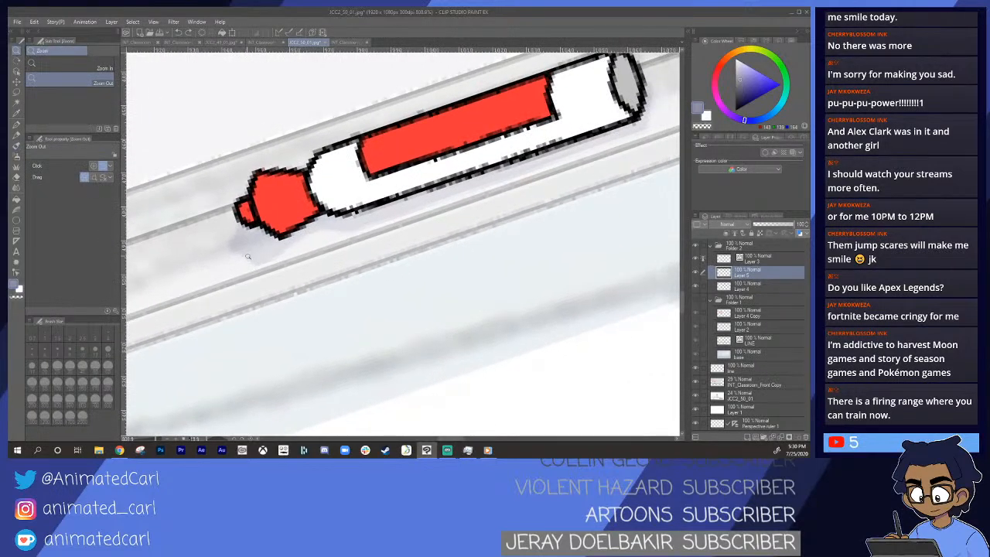
key("p")
key("b")
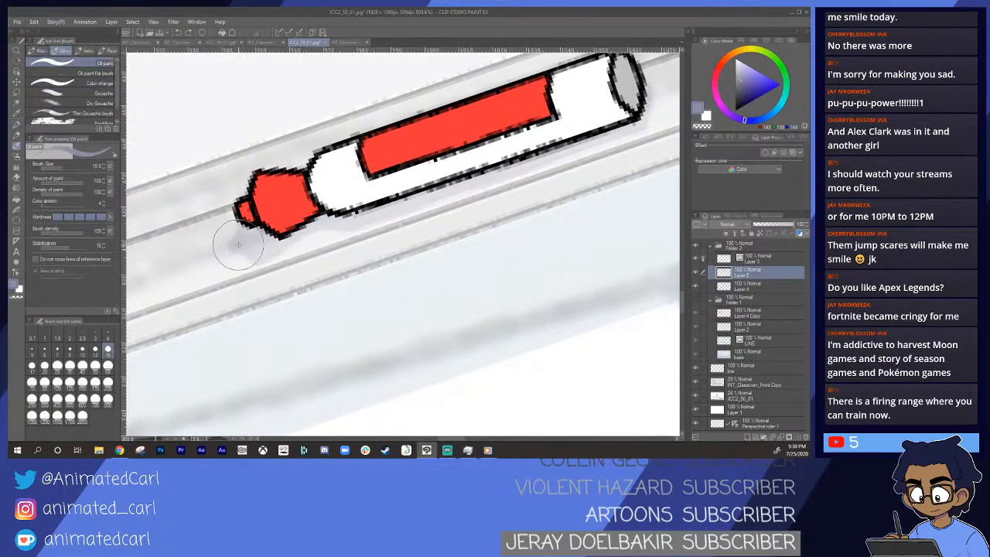
key("bracketleft")
key("bracketleft")
key("bracketleft")
mouse_move(239, 246)
left_mouse_down()
mouse_move(260, 231)
mouse_move(247, 251)
mouse_move(259, 261)
mouse_move(280, 242)
mouse_move(261, 246)
mouse_move(287, 241)
mouse_move(257, 245)
mouse_move(280, 242)
left_mouse_up()
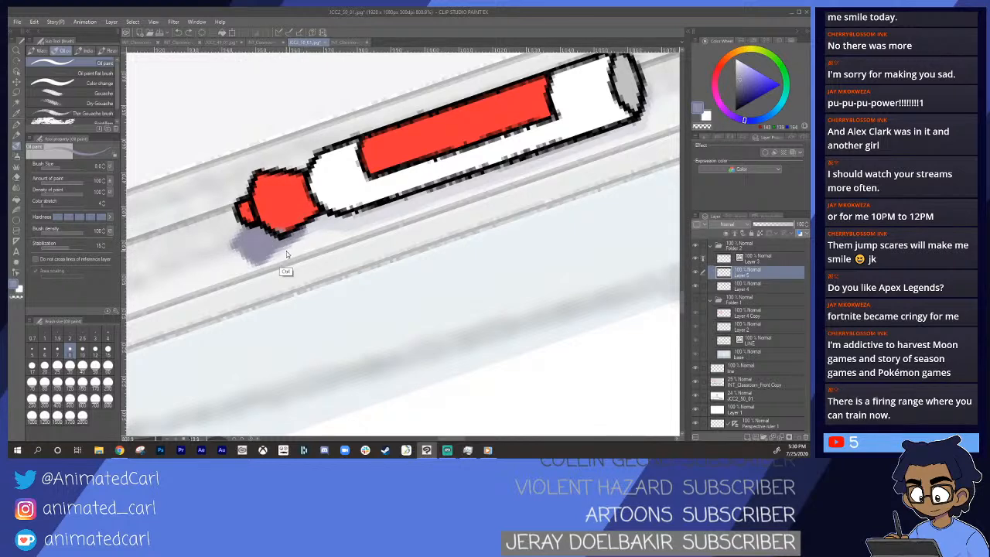
key("ctrl+z")
key("ctrl+z")
key("ctrl+z")
key("ctrl+z")
- Move the new layer below Layer 4 and paint the blue-grey shadow under the marker from its tip along the body
left_click_drag(748, 272, 752, 288)
mouse_move(243, 243)
left_mouse_down()
mouse_move(248, 229)
mouse_move(268, 249)
mouse_move(318, 225)
mouse_move(420, 199)
mouse_move(380, 239)
left_mouse_up()
left_click_drag(307, 252, 435, 205)
key("ctrl+z")
left_click_drag(286, 255, 429, 206)
mouse_move(361, 231)
left_mouse_down()
mouse_move(539, 167)
mouse_move(549, 137)
mouse_move(554, 149)
mouse_move(534, 179)
mouse_move(481, 210)
left_mouse_up()
key("alt+space")
key("alt+space")
left_click(482, 210)
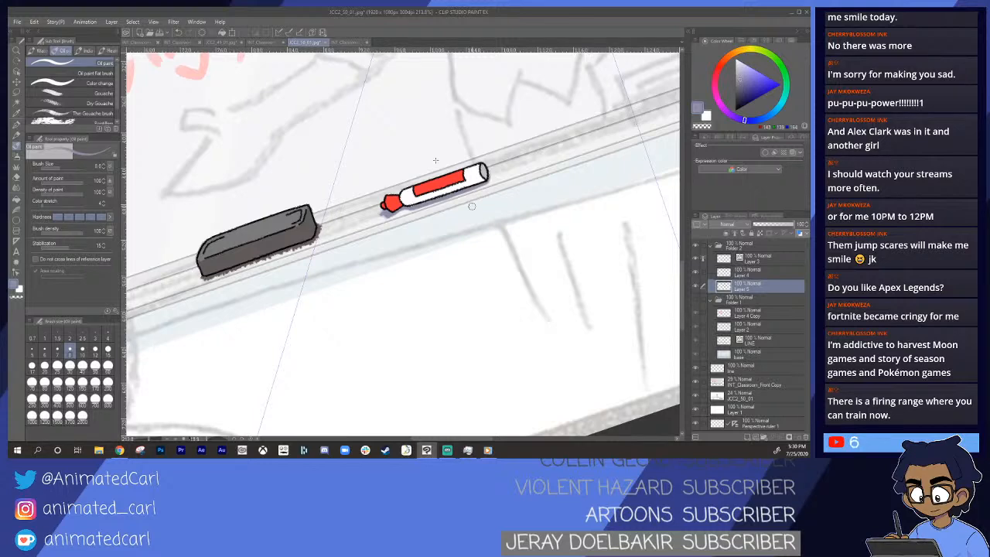
- Collapse Folder 1, turn its visibility on and straighten the canvas to check the whole whiteboard background
scroll(442, 217, "down", 2)
scroll(445, 217, "up", 2)
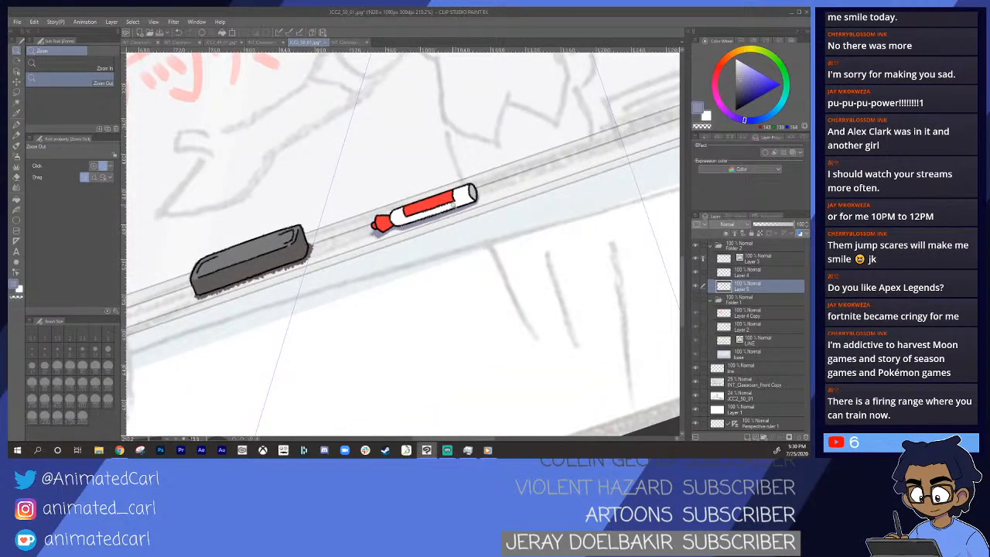
scroll(445, 213, "up", 3)
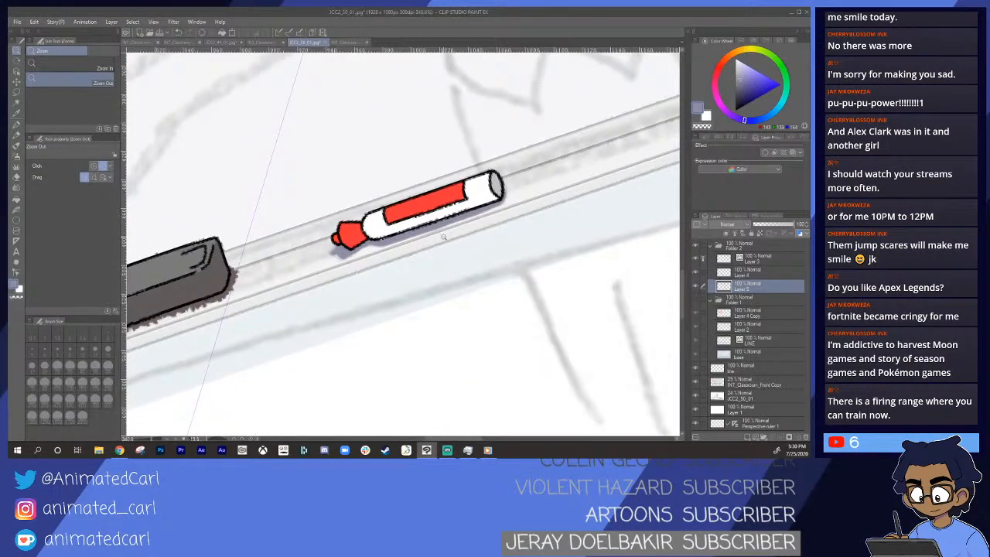
scroll(456, 225, "down", 4)
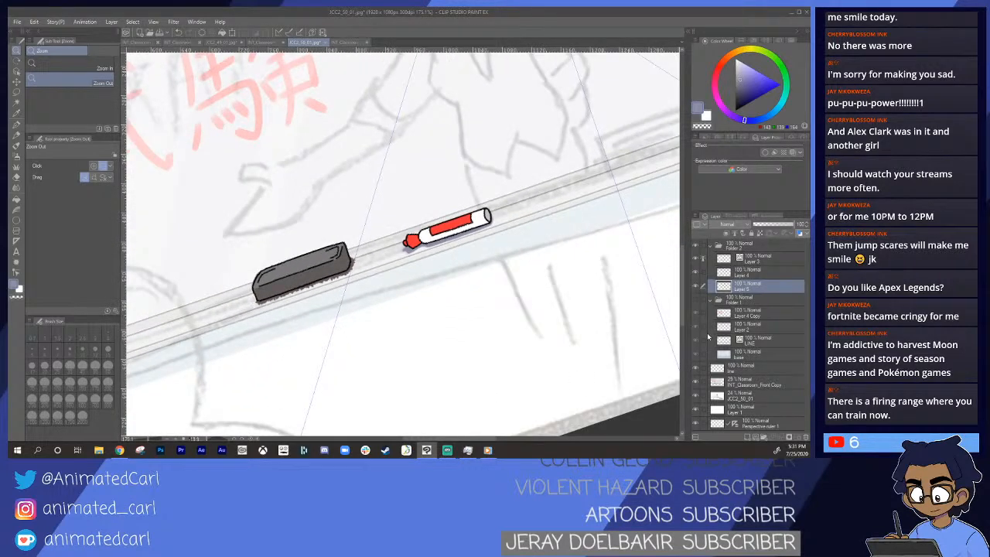
left_click(710, 301)
left_click(695, 300)
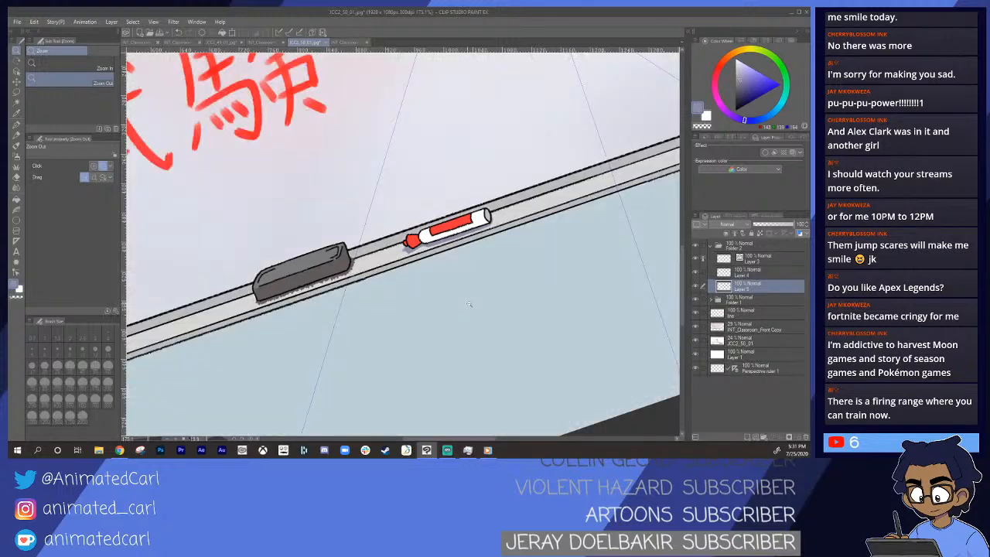
scroll(464, 307, "down", 4)
key("r")
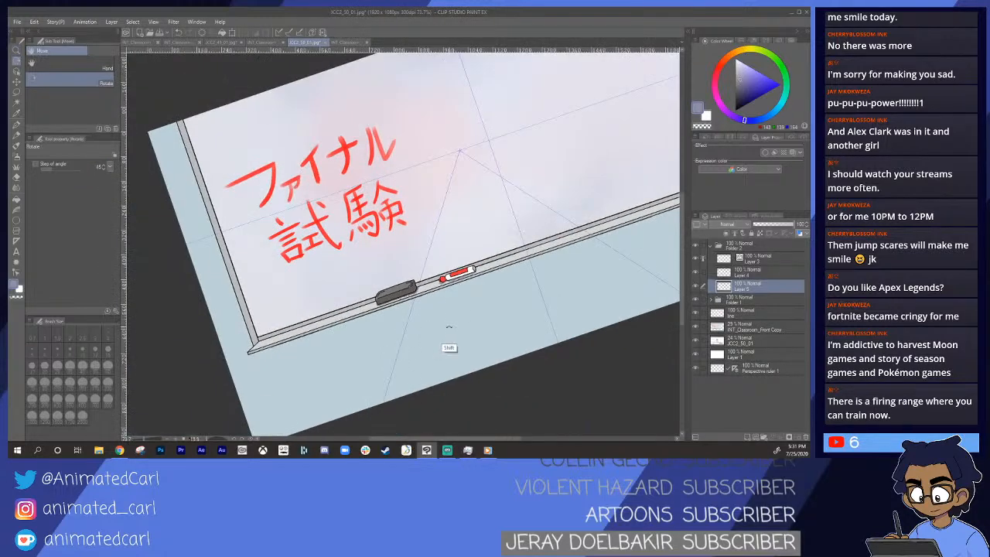
left_click_drag(447, 346, 430, 348)
key("alt+space")
left_click_drag(534, 307, 477, 322)
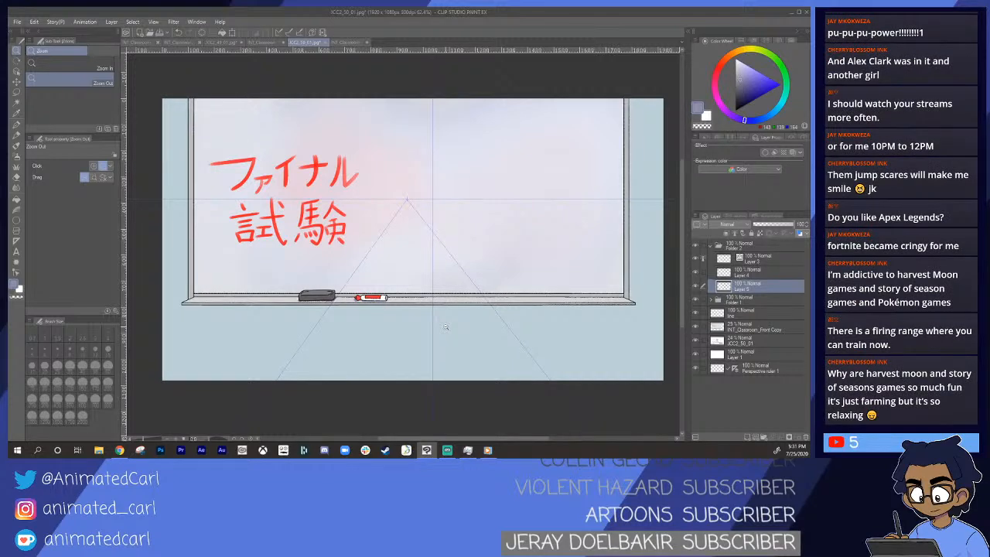
left_click(619, 400)
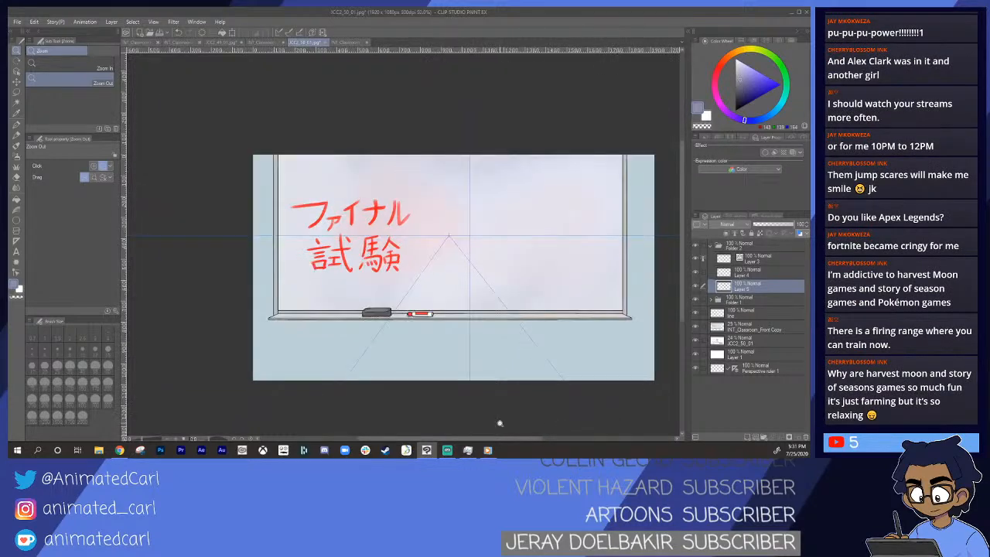
mouse_move(454, 276)
left_mouse_down()
mouse_move(429, 266)
mouse_move(474, 283)
mouse_move(465, 270)
left_mouse_up()
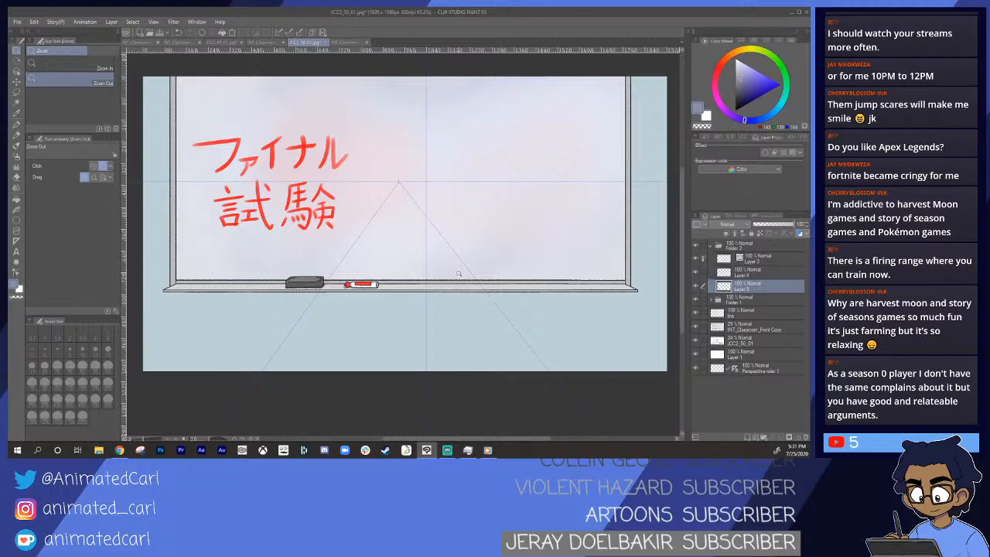
left_click_drag(427, 254, 437, 271)
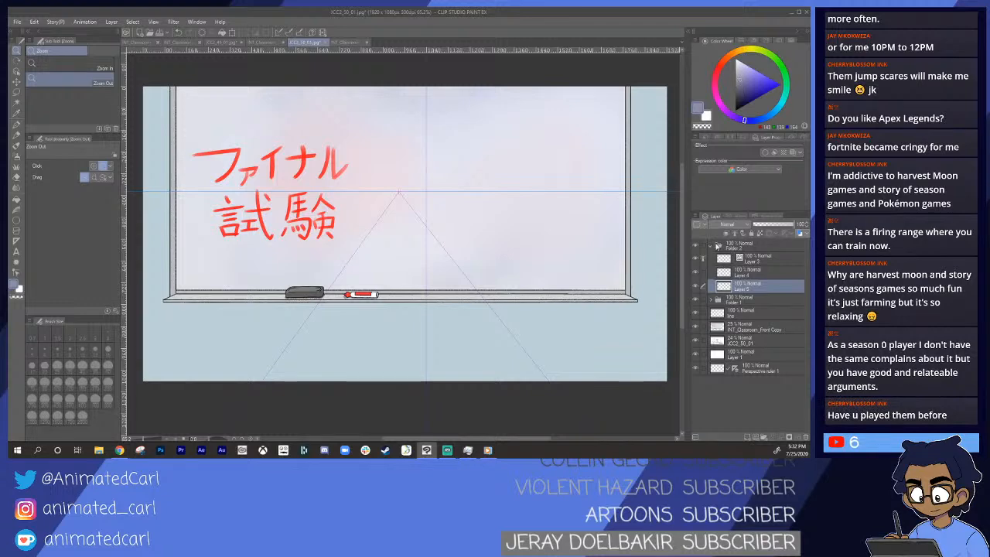
- Collapse Folder 2 and toggle its visibility off and on to compare the whiteboard tray with and without the eraser and marker
left_click(718, 245)
left_click(695, 246)
left_click(695, 246)
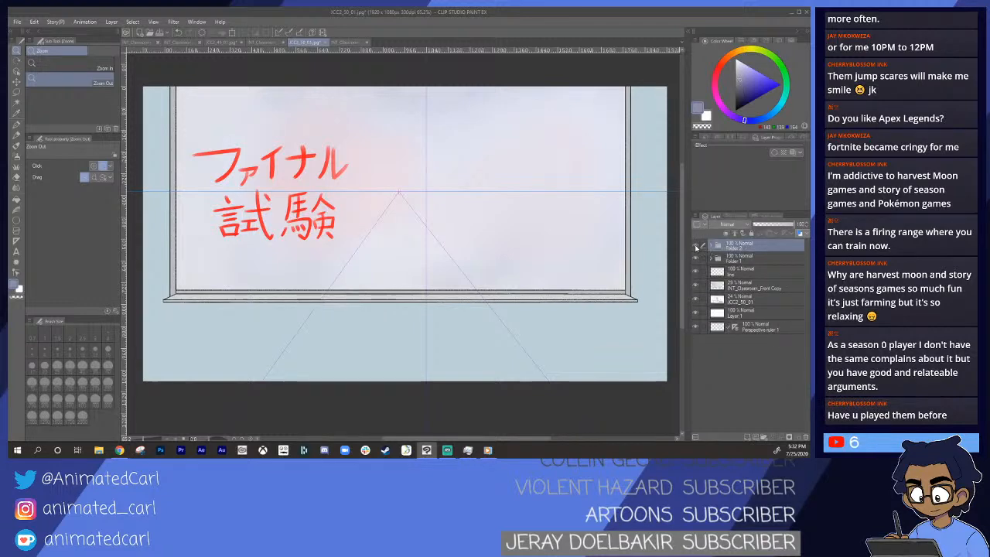
left_click_drag(465, 290, 476, 326)
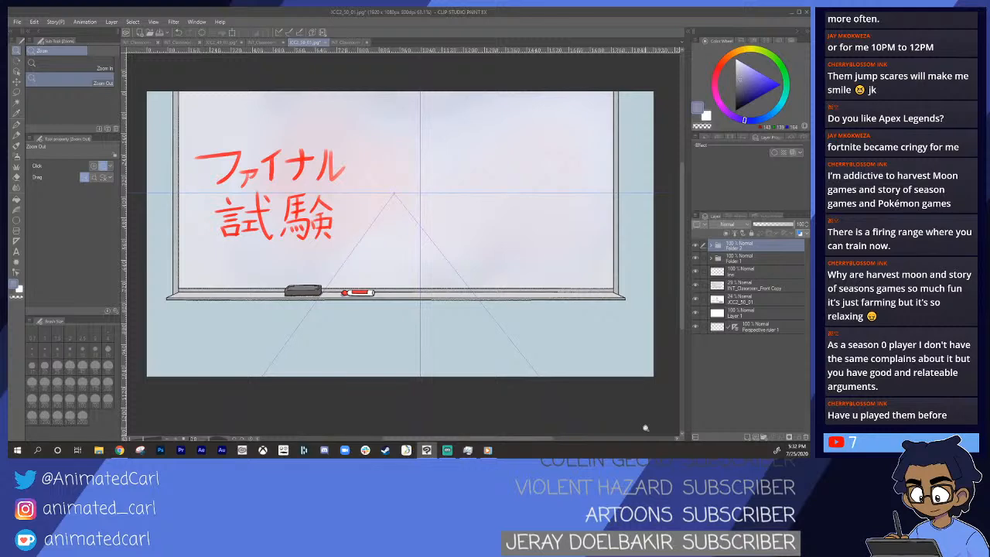
left_click(454, 255)
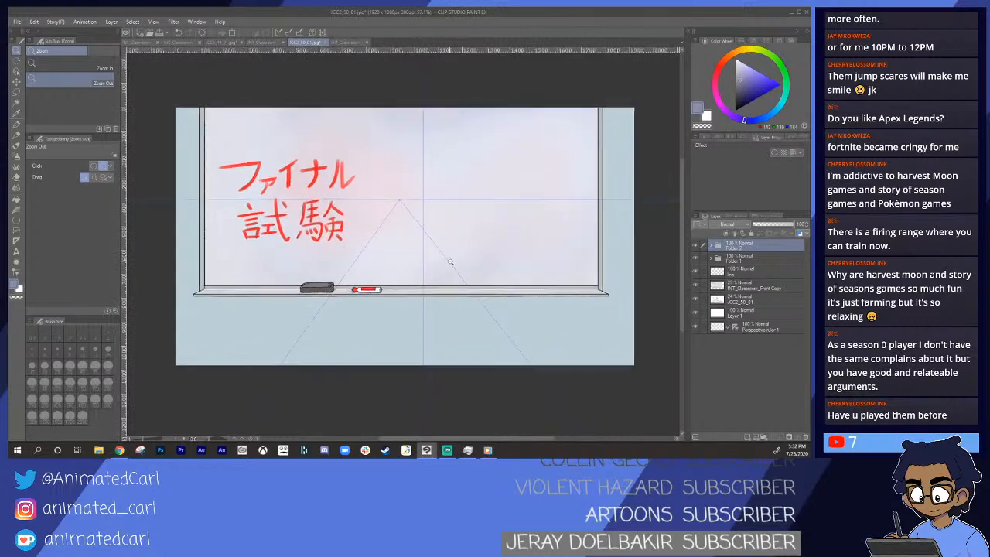
- Hide Folder 2 and Folder 1 to examine the underlying storyboard sketch around the teacher and desk
left_click(695, 245)
left_click(695, 246)
left_click(695, 245)
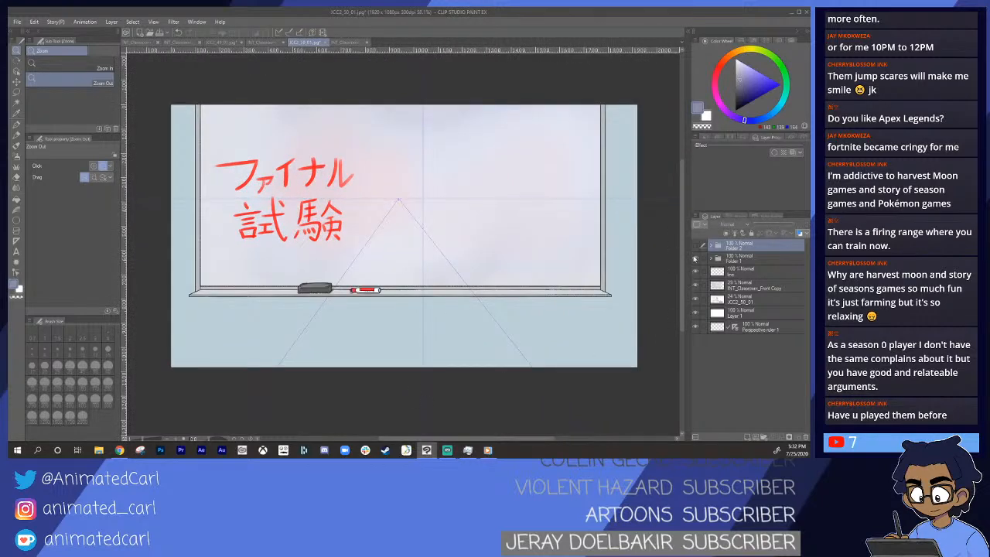
left_click(695, 258)
left_click_drag(503, 268, 506, 266)
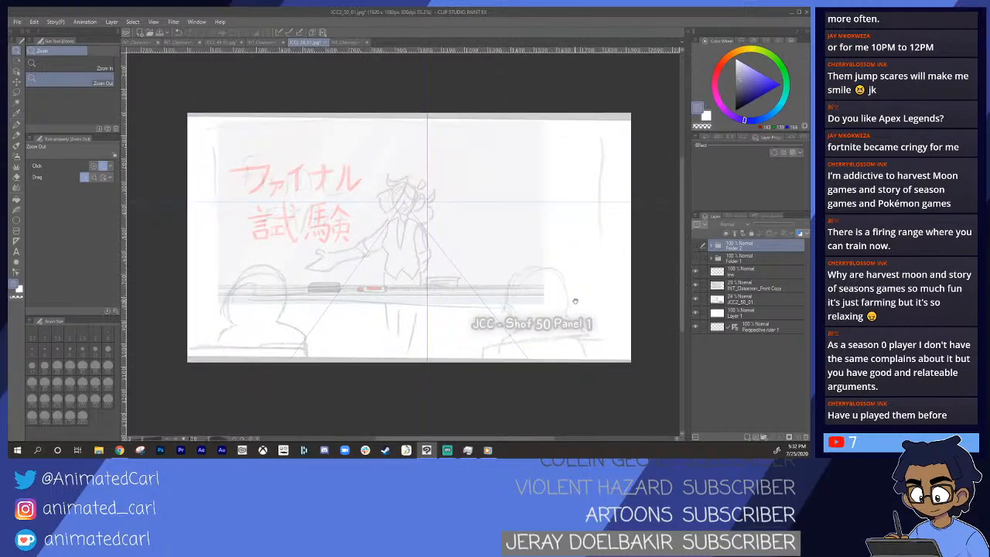
left_click_drag(575, 299, 561, 252)
left_click_drag(384, 278, 398, 289)
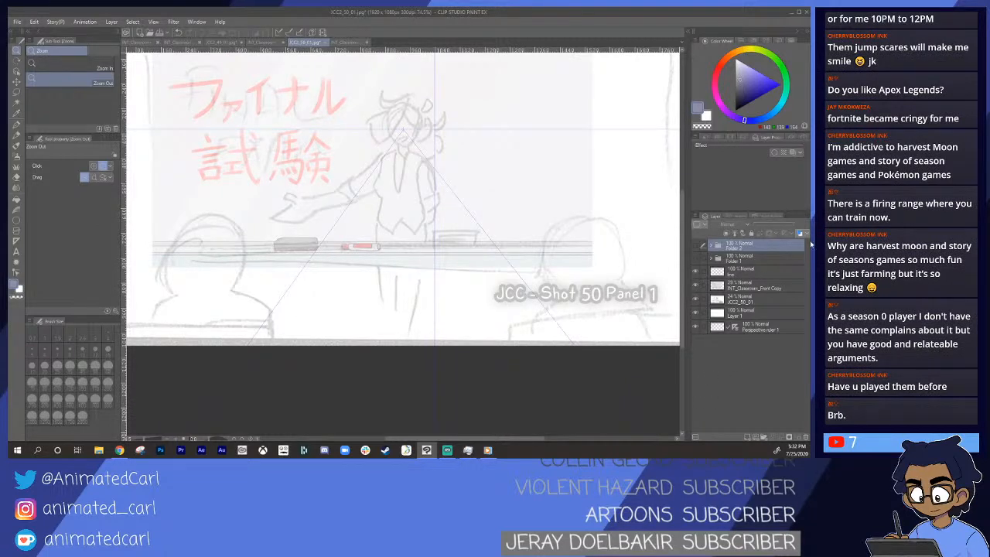
- Hide the INT_Classroom_Front Copy layer and examine the storyboard sketch for Shot 50 Panel 1
left_click(694, 285)
mouse_move(501, 278)
left_mouse_down()
mouse_move(472, 280)
mouse_move(506, 280)
left_mouse_up()
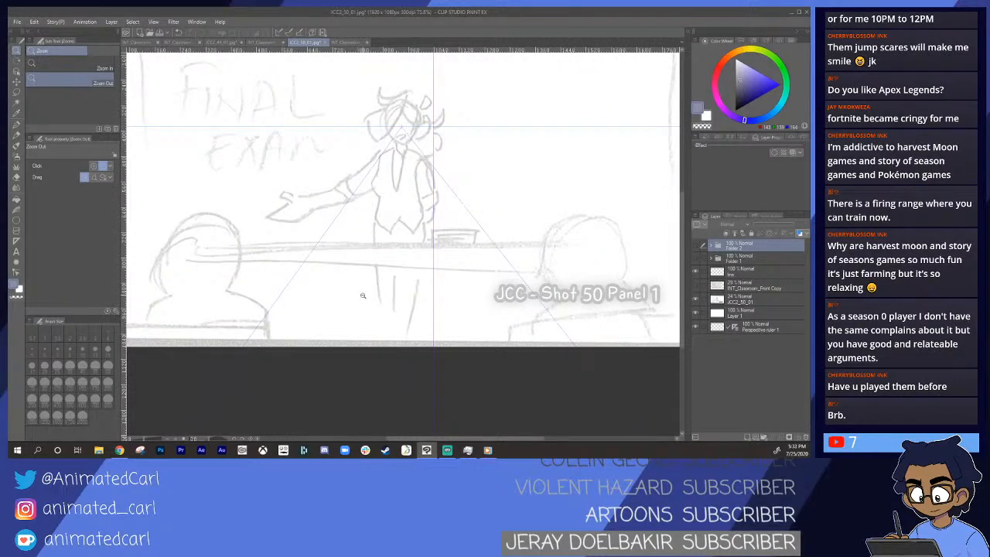
mouse_move(519, 252)
left_mouse_down()
mouse_move(539, 255)
mouse_move(511, 256)
left_mouse_up()
left_click_drag(370, 277, 379, 297)
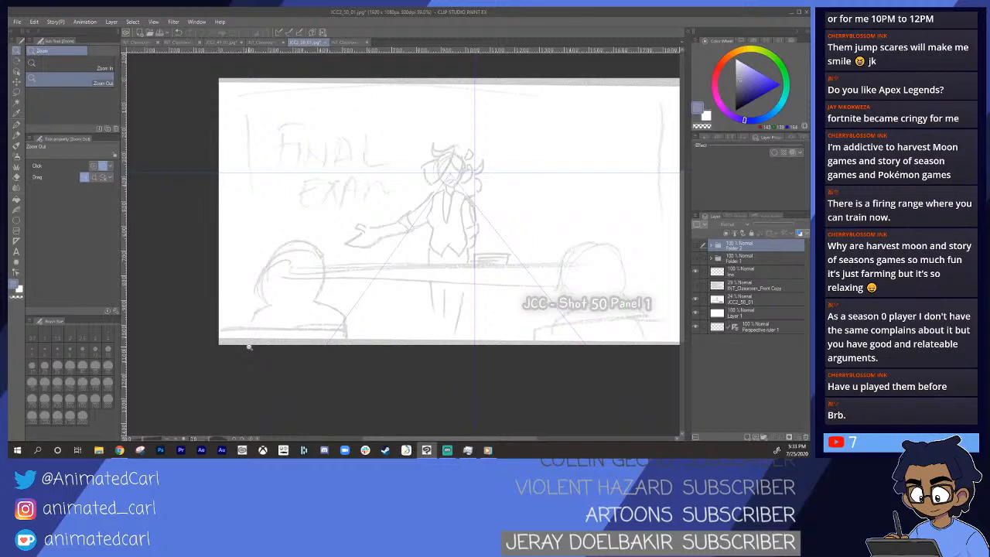
left_click_drag(456, 295, 423, 289)
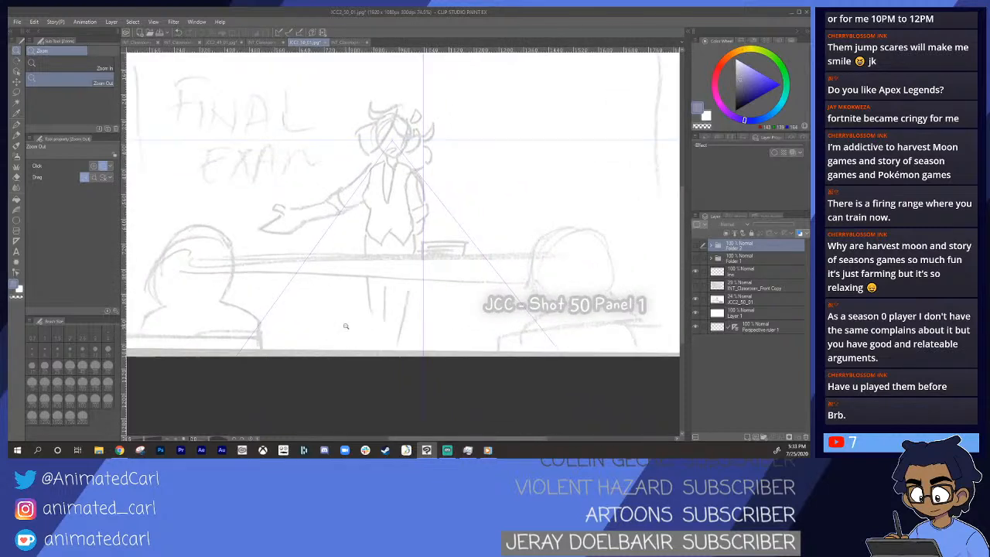
- Show Folder 1 and Folder 2, and identify Folder 2's contents with a temporary opacity reduction
left_click(694, 258)
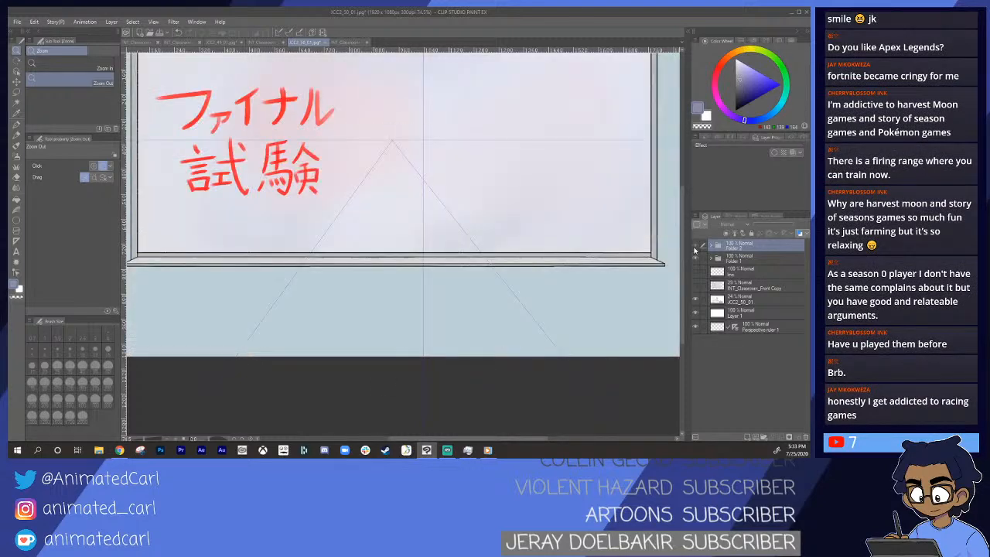
left_click_drag(779, 226, 766, 228)
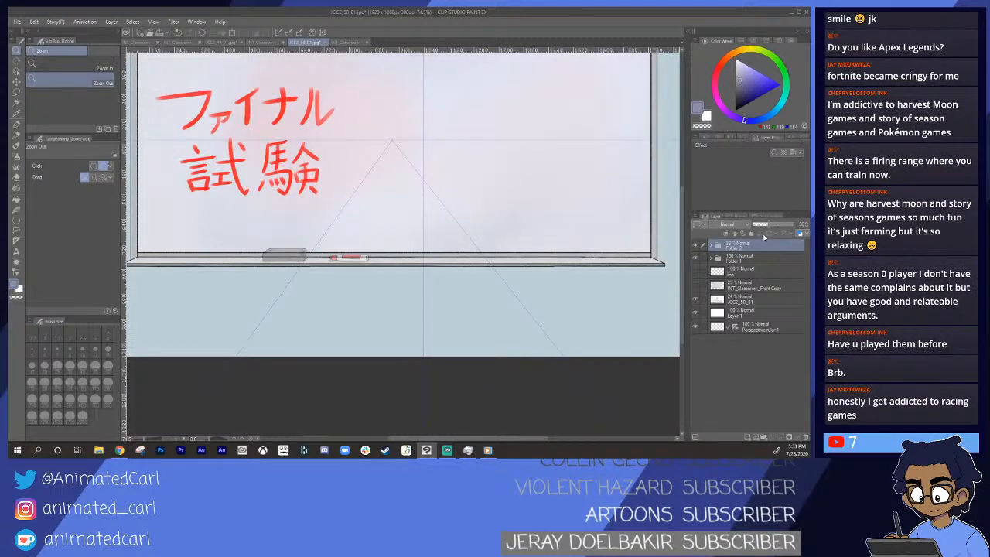
key("ctrl+z")
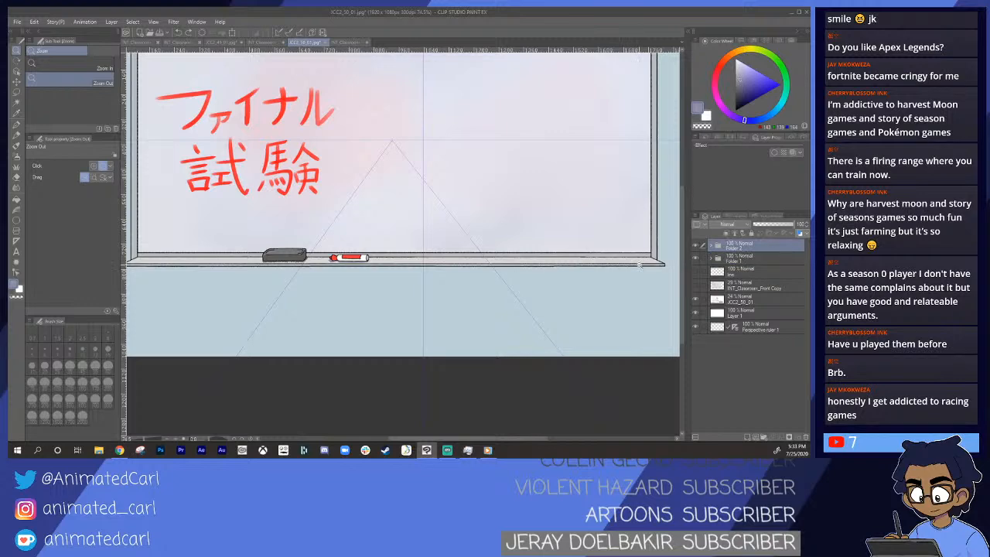
- Rename Folder 2, which holds the eraser and marker, as accessories
key("e")
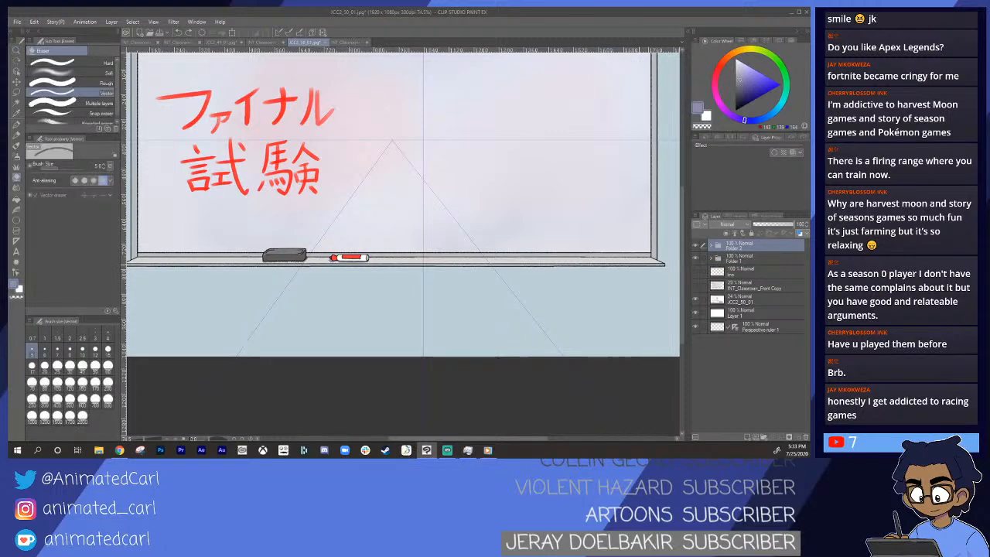
double_click(740, 252)
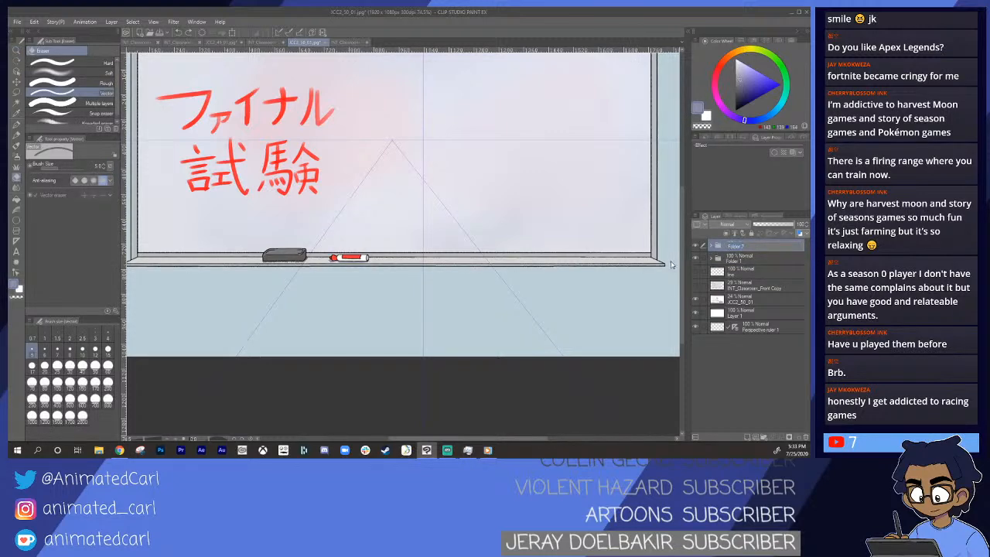
type("accessories")
key("Return")
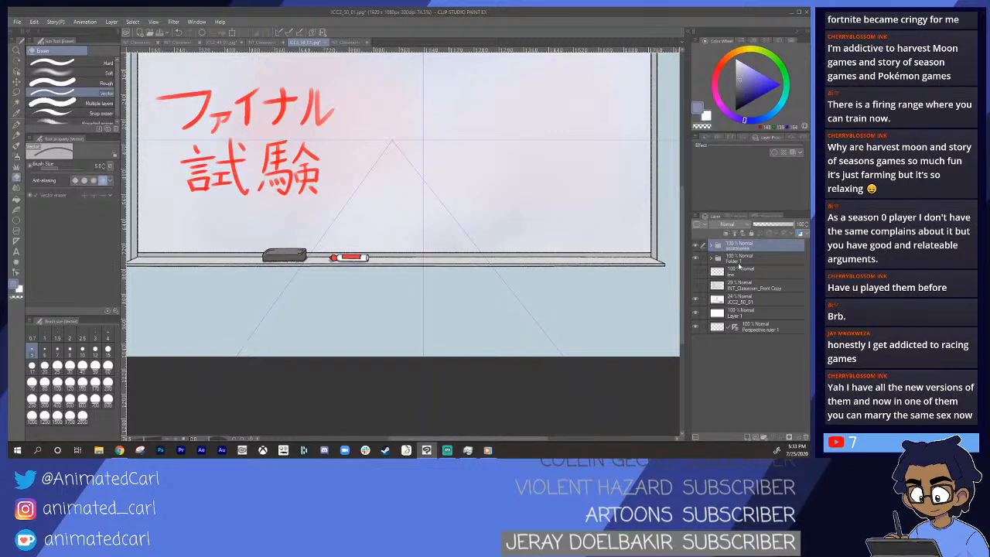
- Rename Folder 1, which holds the whiteboard and wall artwork, as wall
left_click(737, 258)
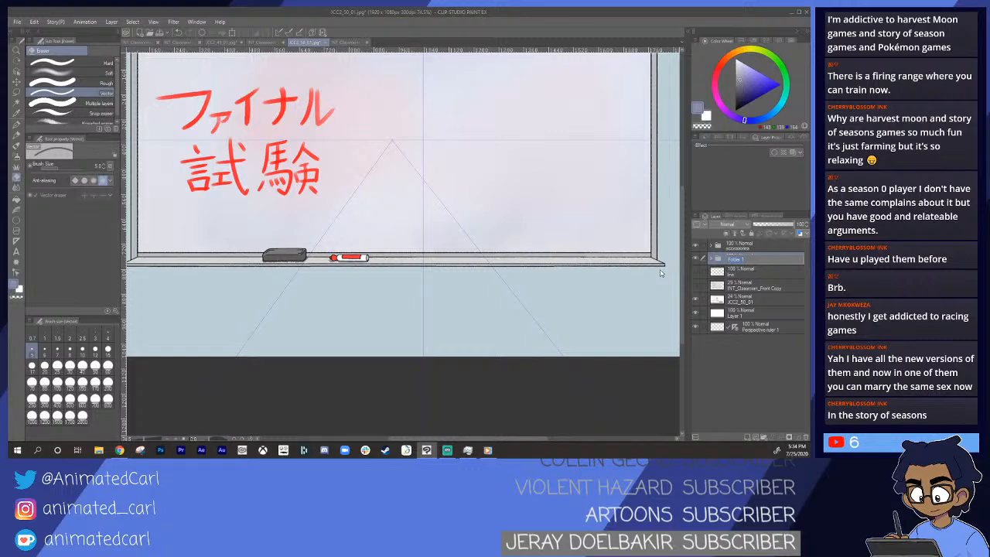
type("z")
key("Return")
scroll(487, 203, "down", 3)
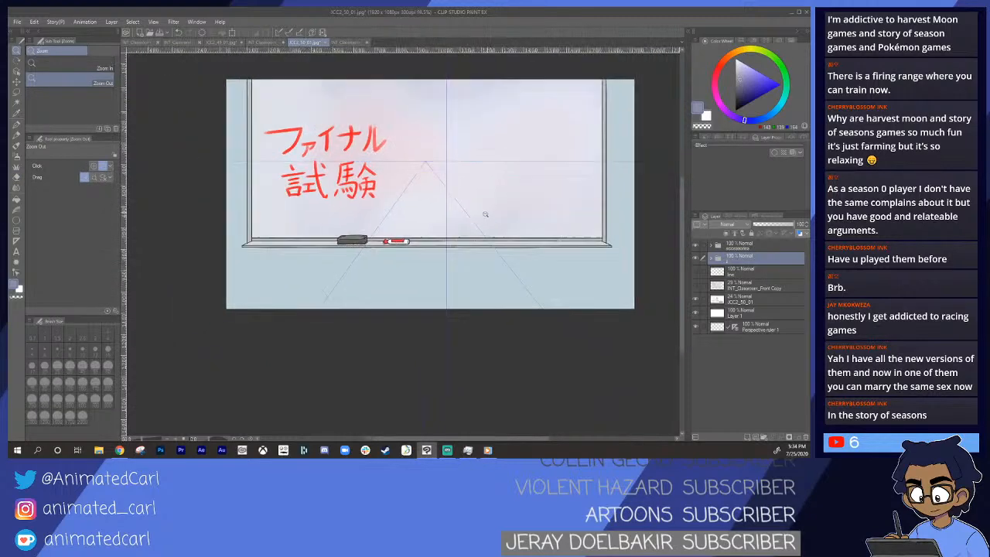
scroll(488, 218, "up", 1)
left_click_drag(485, 231, 453, 280)
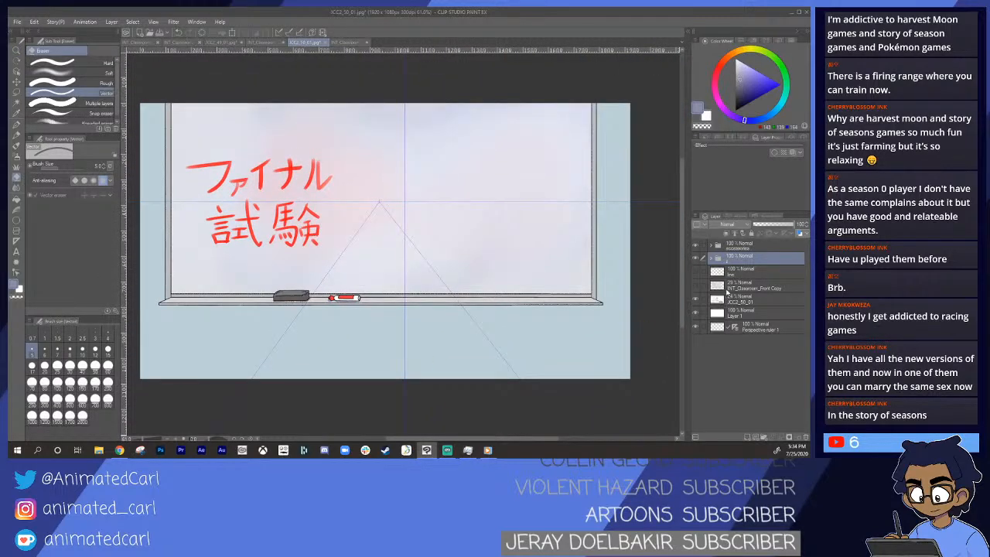
double_click(737, 260)
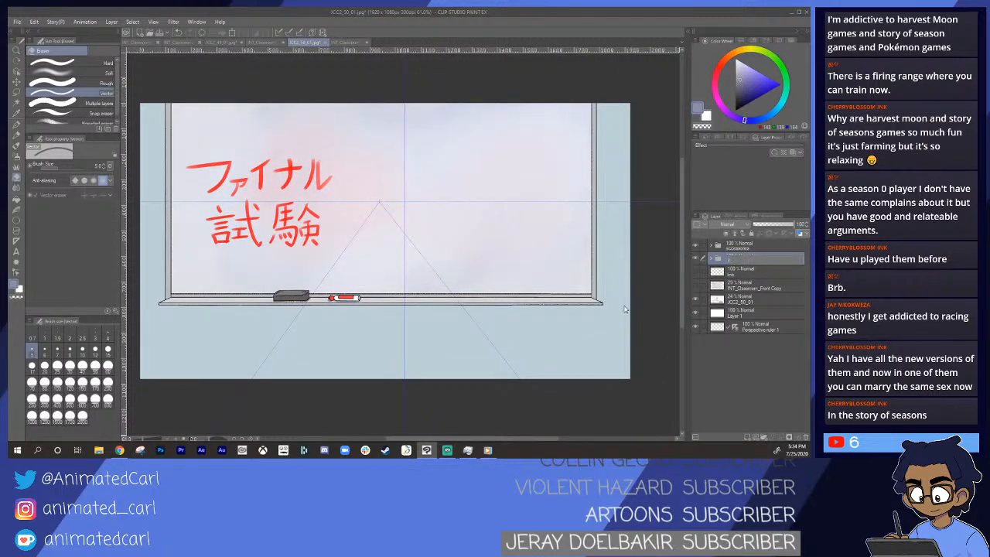
key("Return")
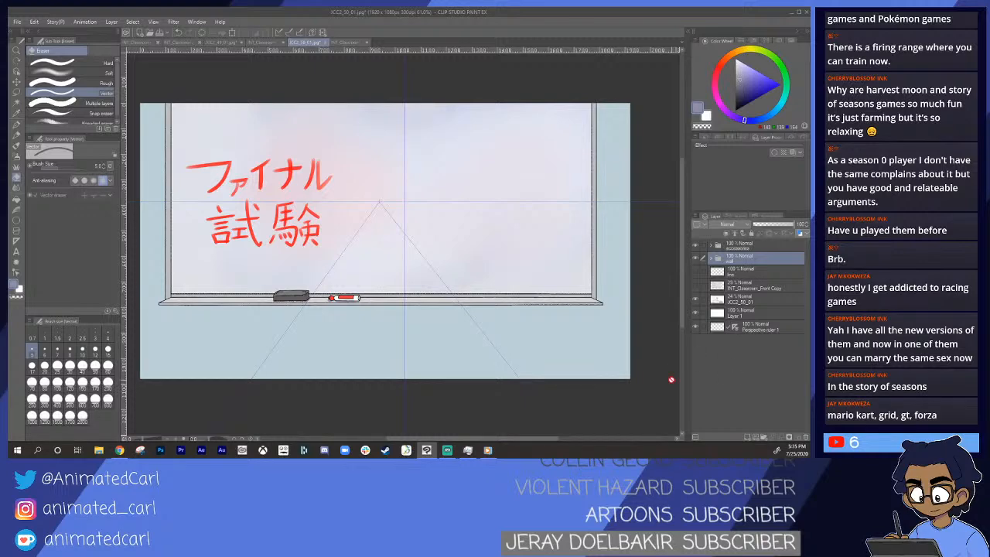
key("alt+space")
left_click_drag(519, 366, 523, 359)
scroll(523, 358, "up", 5)
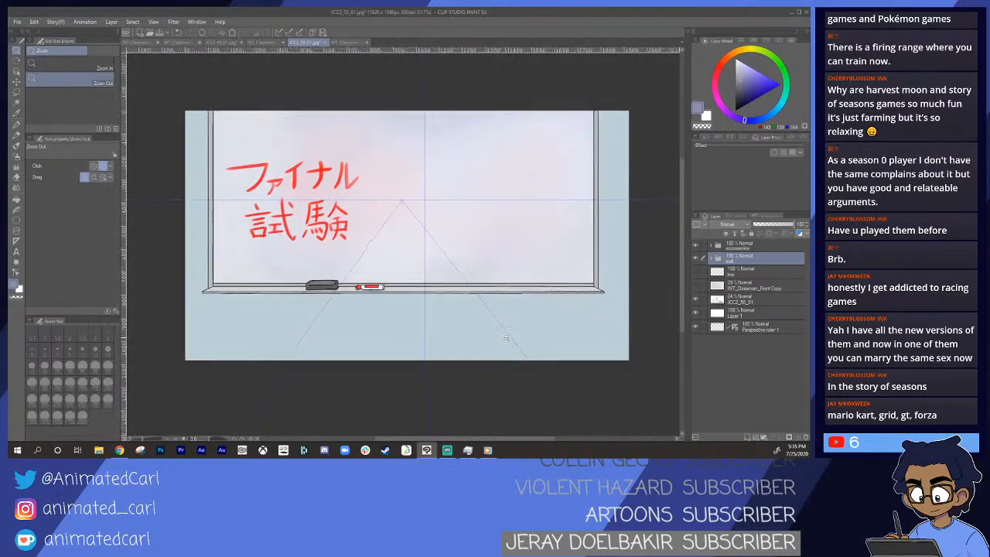
scroll(504, 332, "up", 2)
key("alt+space")
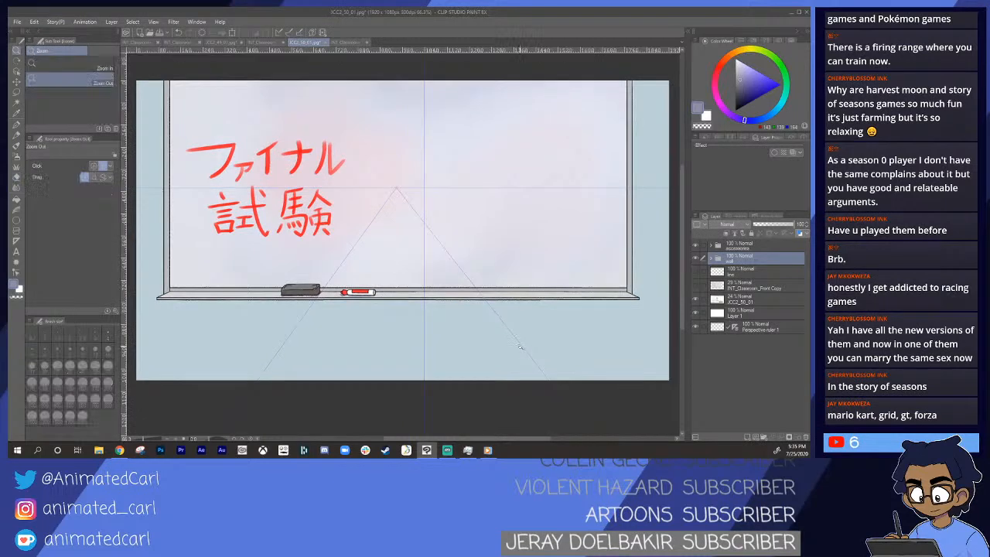
left_click(517, 346)
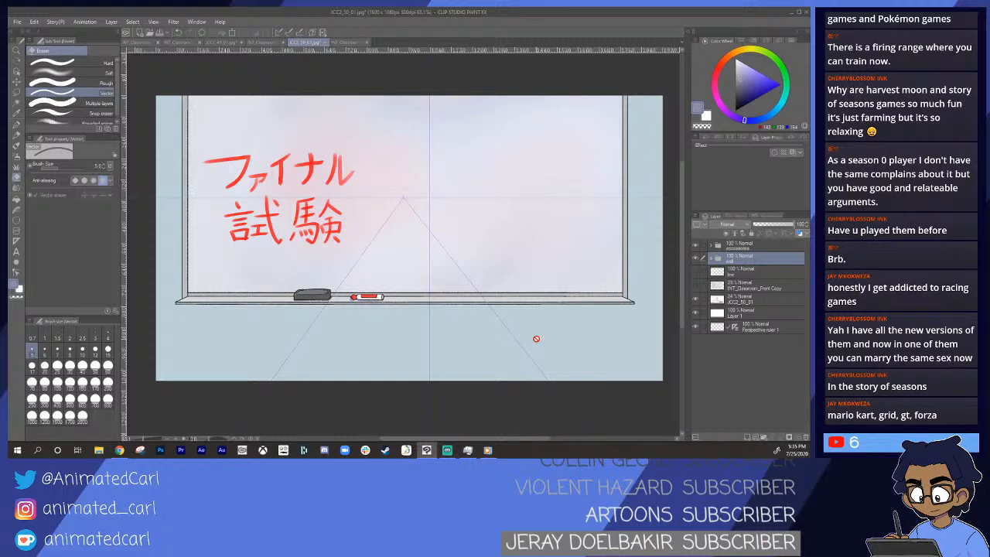
key("alt+Tab")
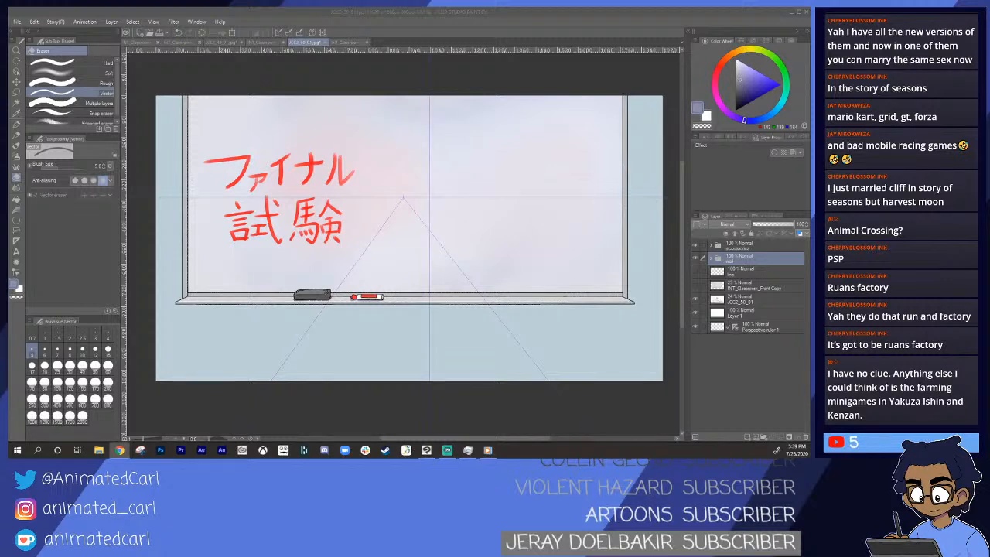
left_click(400, 13)
key("alt+space")
left_click(463, 275)
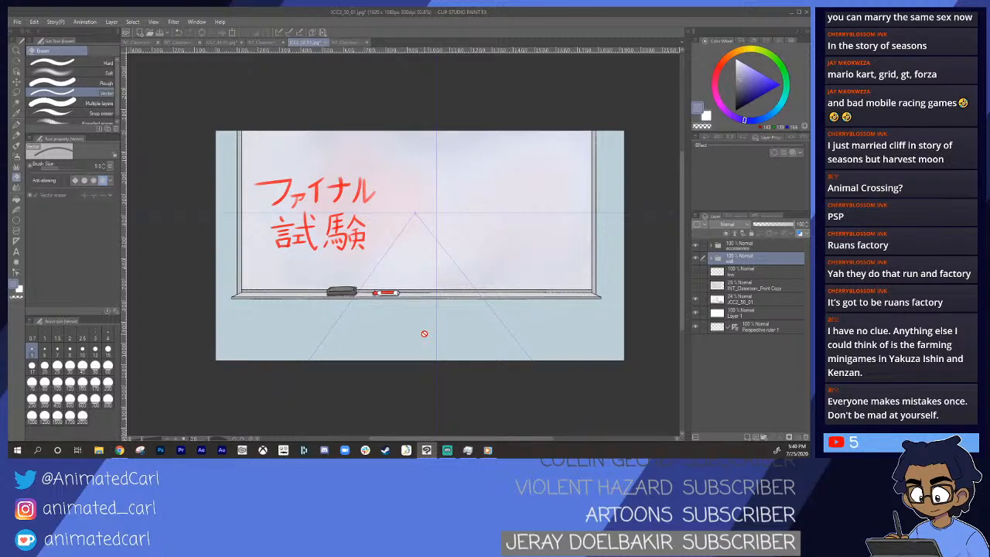
left_click_drag(497, 273, 490, 280)
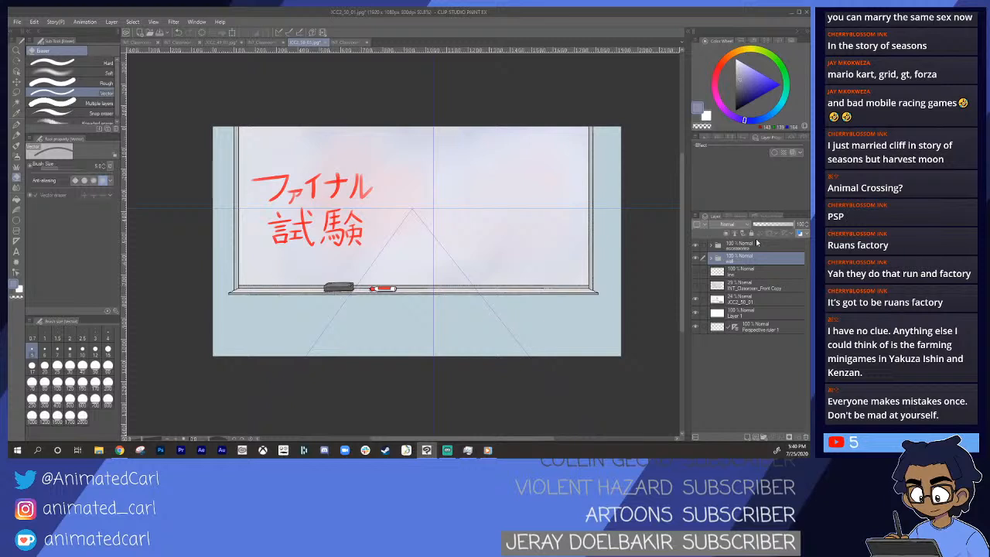
key("alt+Tab")
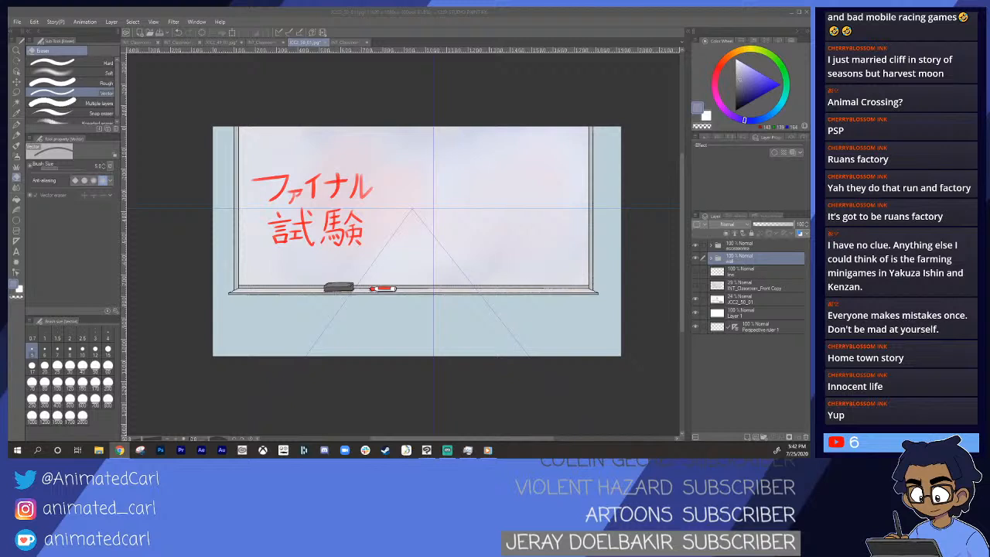
left_click(704, 404)
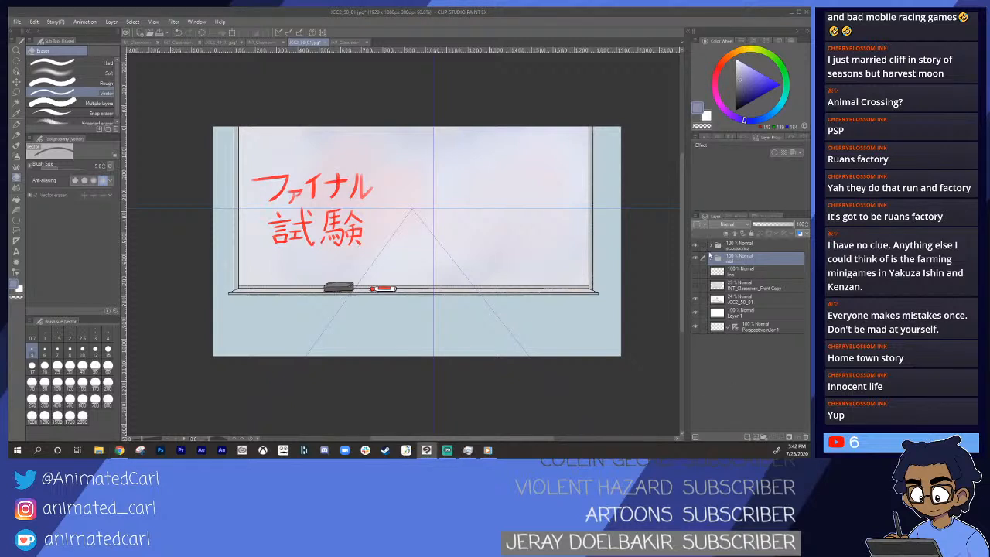
left_click(745, 248)
left_click_drag(788, 225, 769, 230)
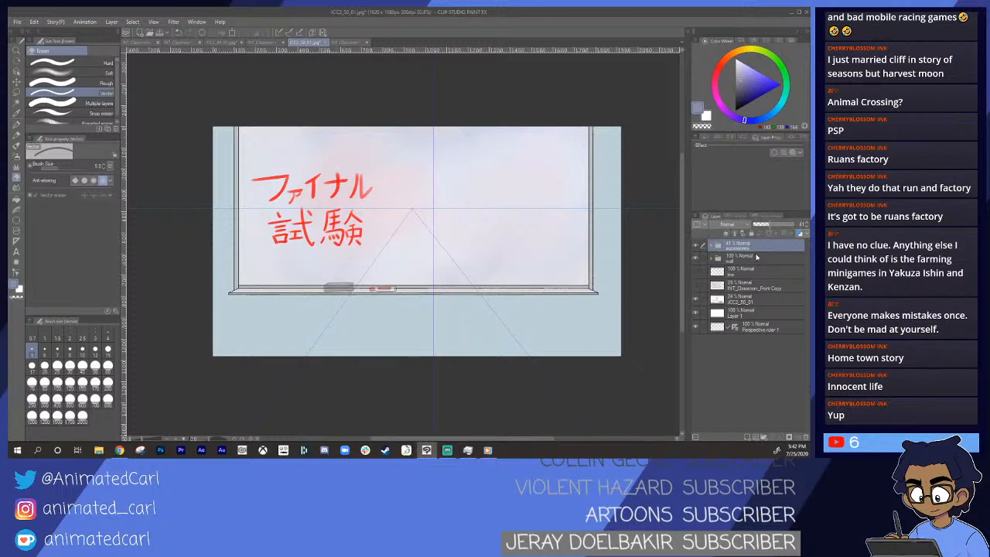
key("ctrl+z")
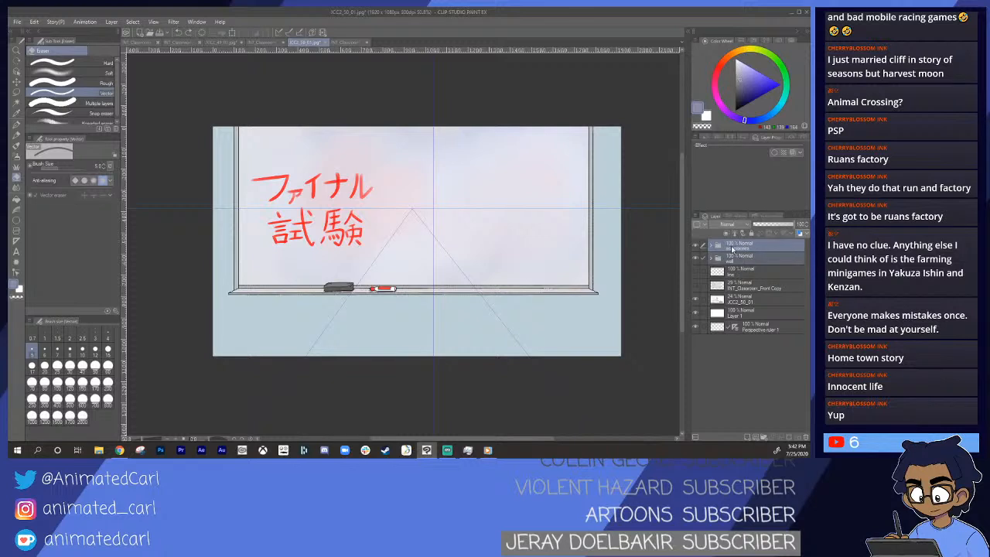
- Group the accessories and wall folders into a new parent folder and name it Back Wall
right_click(745, 260)
left_click(766, 62)
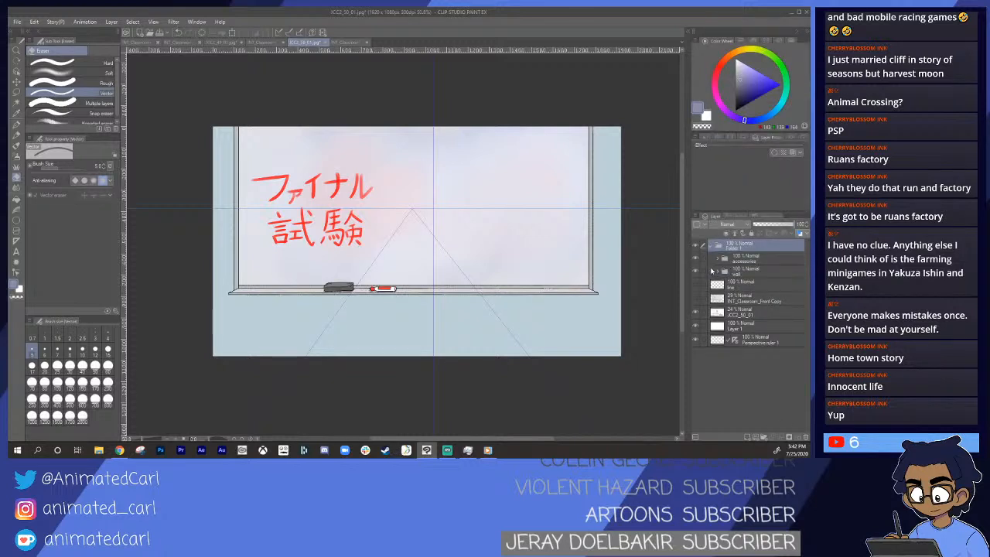
left_click(699, 246)
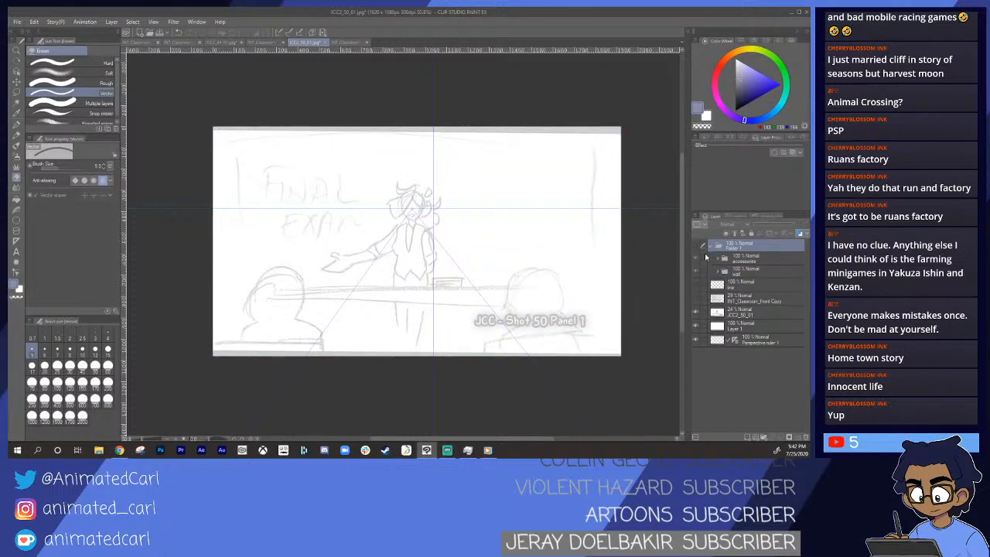
left_click(698, 247)
double_click(740, 250)
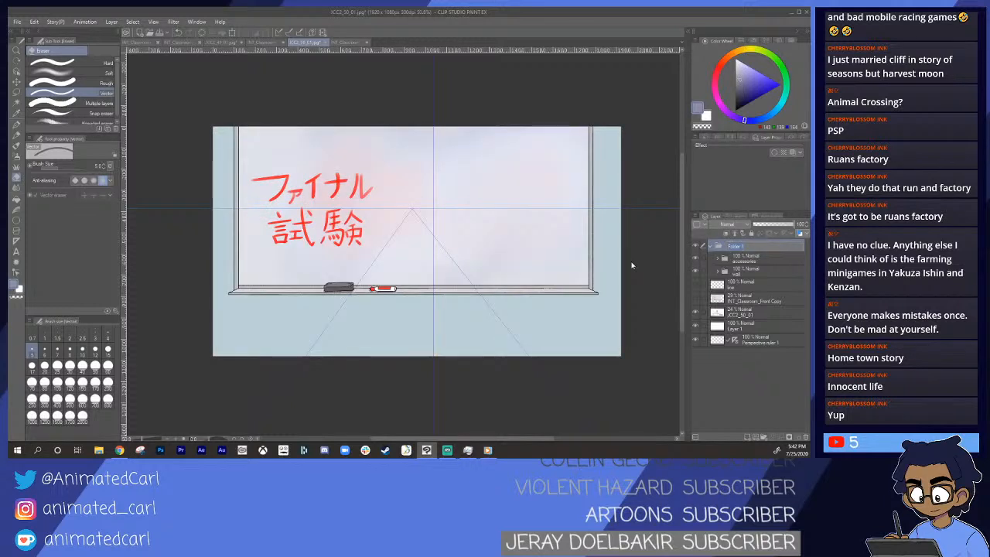
type("Back Wall")
key("Return")
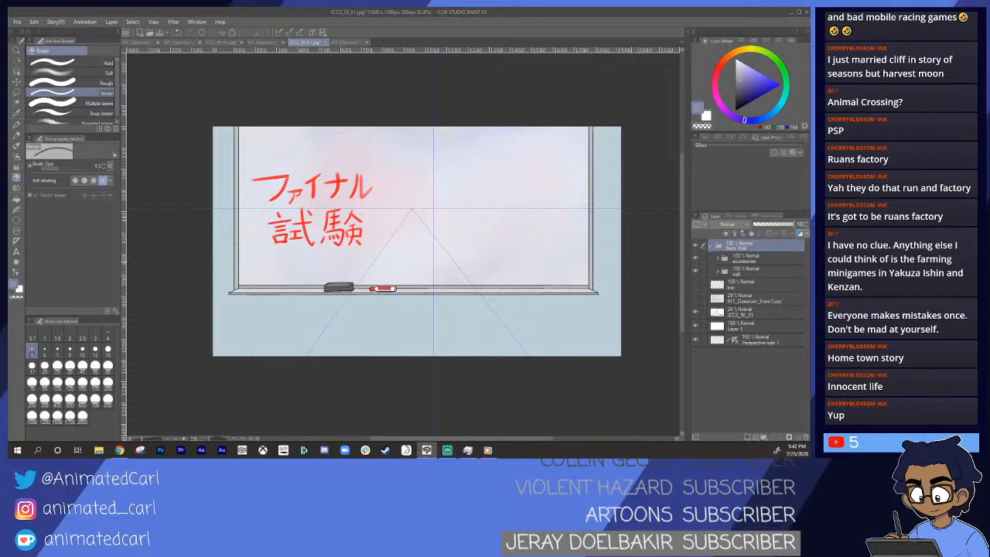
- Collapse the Back Wall folder and hide it to examine the storyboard sketch underneath
left_click(710, 247)
left_click(696, 246)
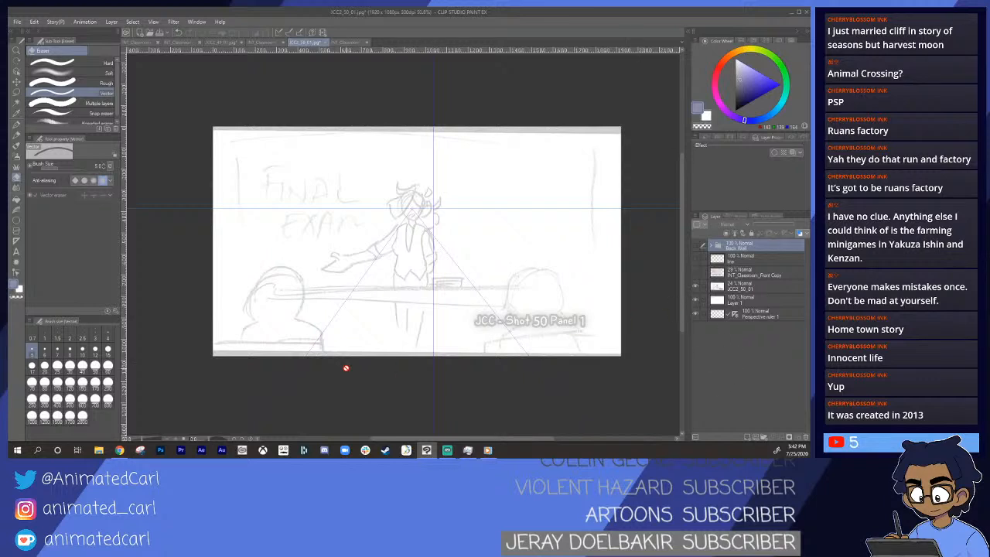
left_click(442, 311, "ctrl")
left_click(444, 310, "ctrl")
left_click(446, 310, "ctrl")
left_click_drag(430, 306, 450, 291)
left_click(434, 298, "ctrl+alt")
left_click(433, 297, "ctrl+alt")
left_click(433, 298, "ctrl+alt")
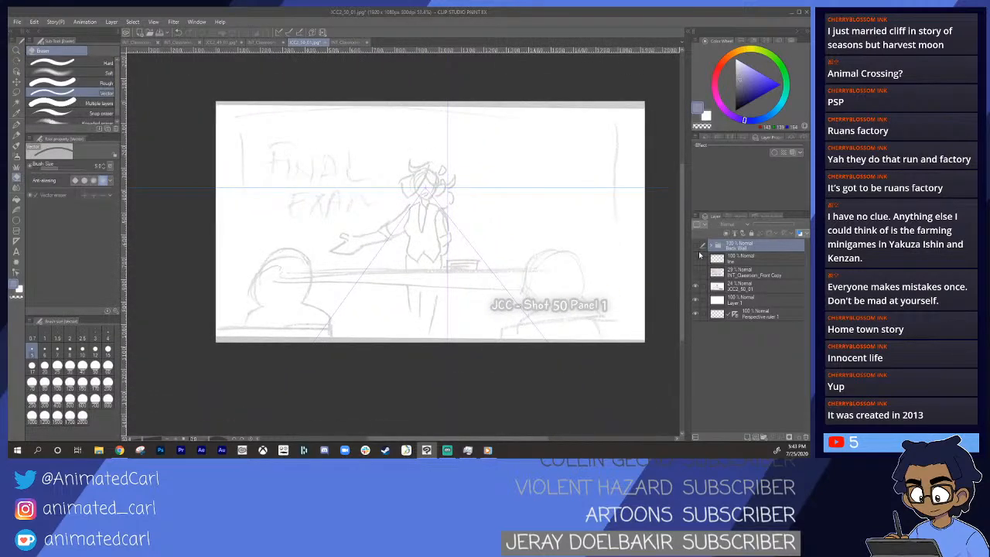
- Show the Back Wall folder and lower its opacity so the storyboard sketch shows through
left_click(696, 247)
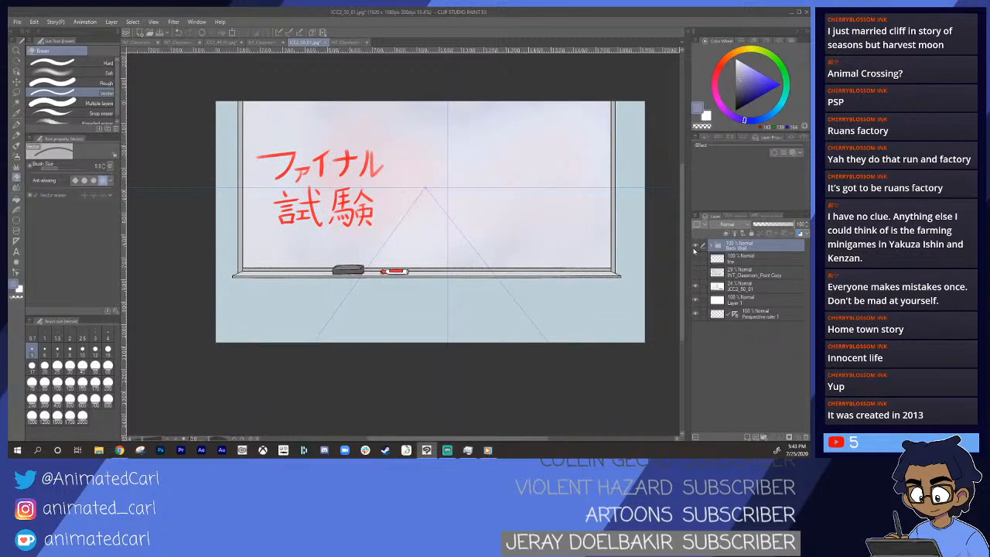
left_click(694, 248)
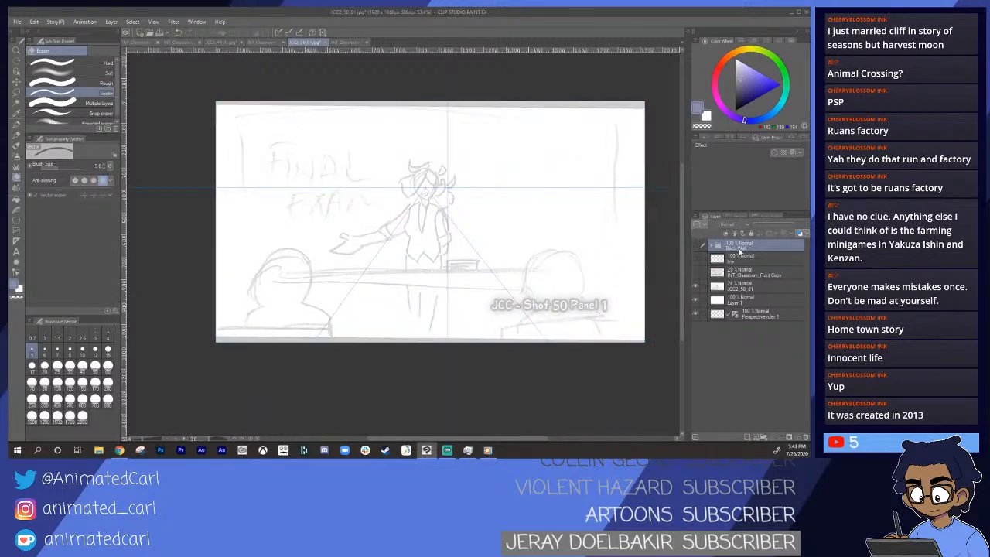
left_click(696, 248)
left_click_drag(785, 229, 765, 234)
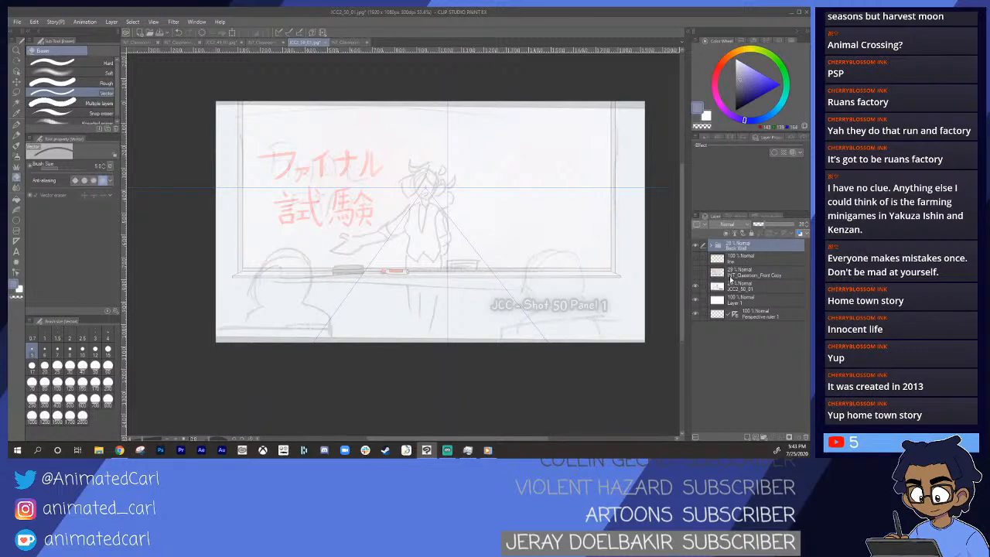
- Create a new vector layer above the Back Wall folder and try a pen line along the sketched desk's edge
left_click(756, 438)
key("alt+space")
left_click_drag(389, 287, 412, 283)
left_click_drag(291, 285, 292, 293)
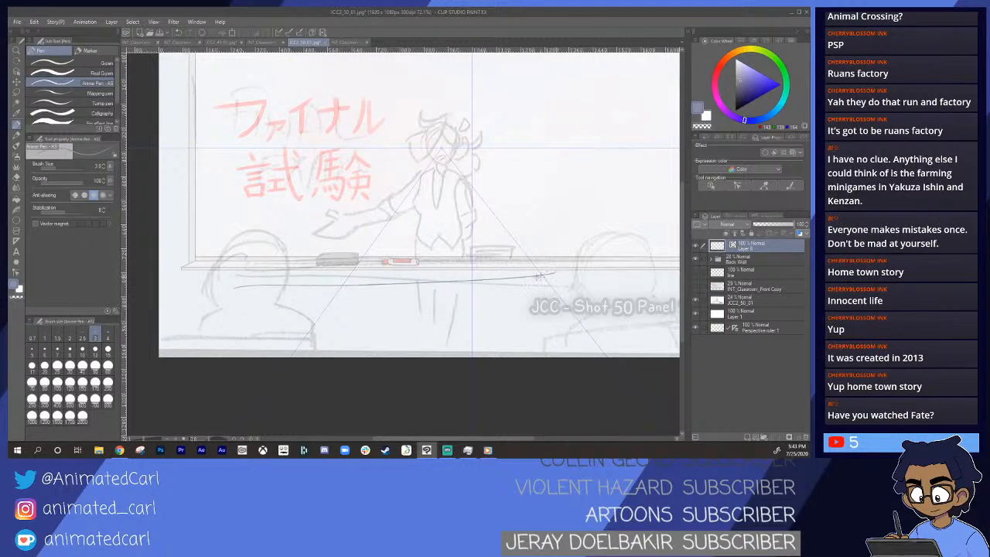
key("alt+space")
mouse_move(475, 293)
left_mouse_down()
mouse_move(451, 306)
mouse_move(460, 299)
left_mouse_up()
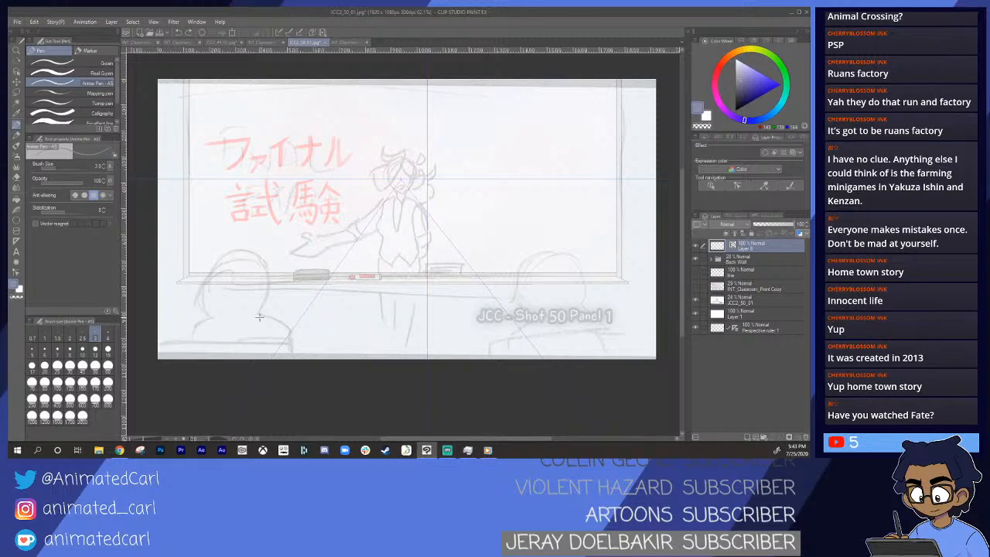
key("alt+space")
left_click_drag(437, 248, 425, 271)
key("alt+space")
mouse_move(438, 308)
left_mouse_down()
mouse_move(432, 299)
mouse_move(457, 301)
mouse_move(422, 301)
left_mouse_up()
key("space")
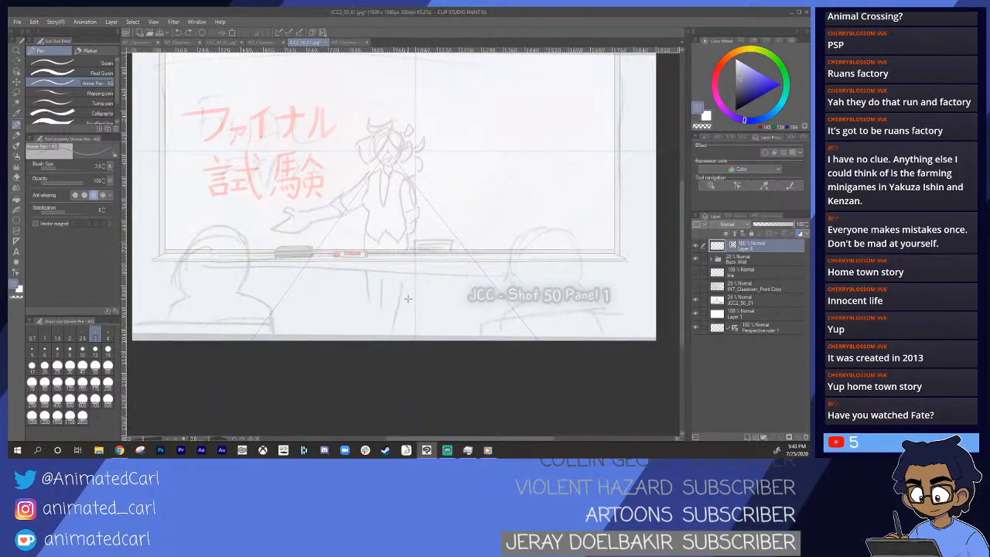
left_click_drag(234, 302, 265, 290)
key("ctrl+space")
key("alt+space")
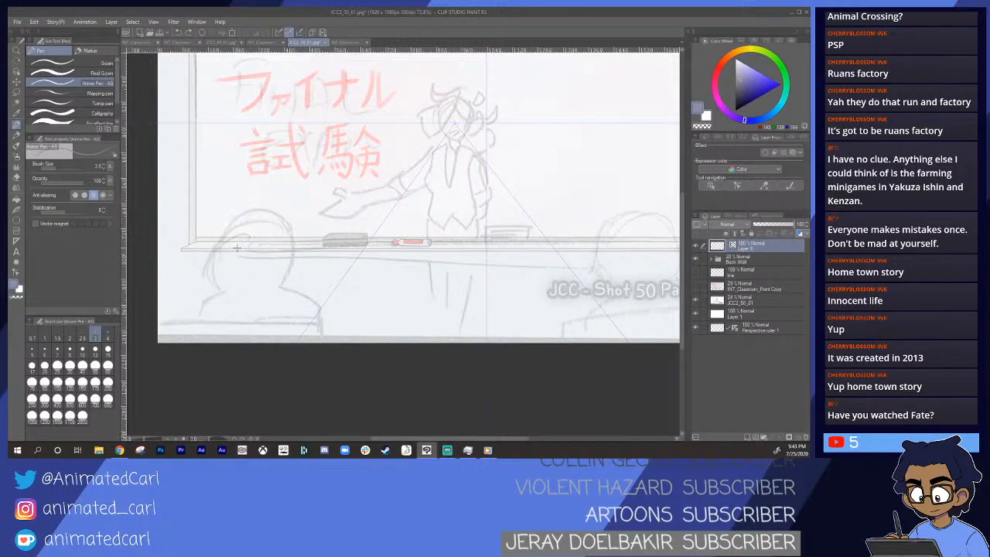
left_click_drag(311, 246, 441, 246)
key("ctrl+z")
mouse_move(249, 244)
left_mouse_down()
mouse_move(489, 242)
mouse_move(669, 254)
mouse_move(533, 246)
mouse_move(574, 249)
mouse_move(559, 238)
mouse_move(577, 233)
mouse_move(570, 223)
mouse_move(599, 231)
mouse_move(537, 217)
left_mouse_up()
key("ctrl+z")
- Set the pen colour to black and draw a long horizontal line for the desktop's back edge beneath the whiteboard
left_click_drag(740, 101, 717, 148)
mouse_move(520, 219)
left_mouse_down()
mouse_move(373, 228)
mouse_move(414, 237)
left_mouse_up()
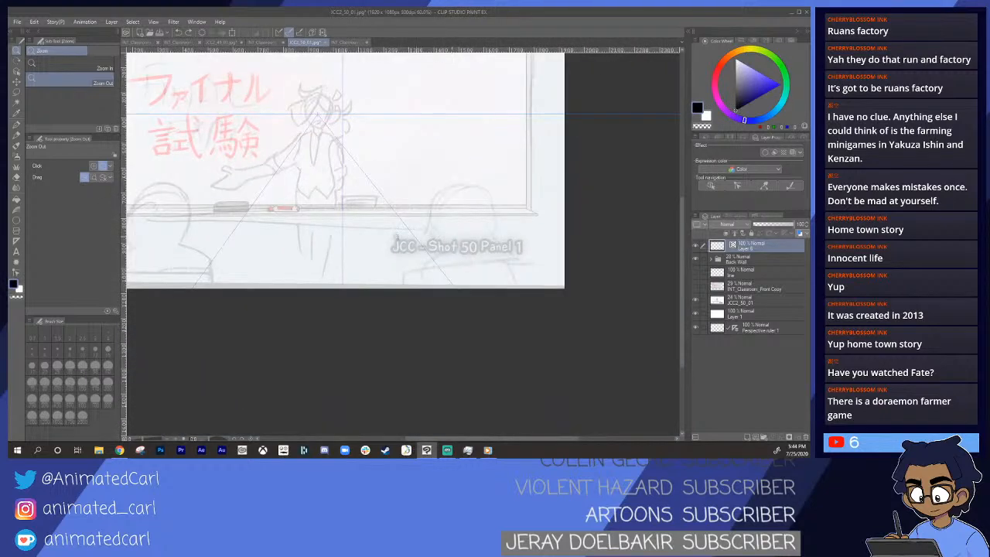
left_click_drag(342, 229, 420, 218)
left_click_drag(257, 189, 264, 223)
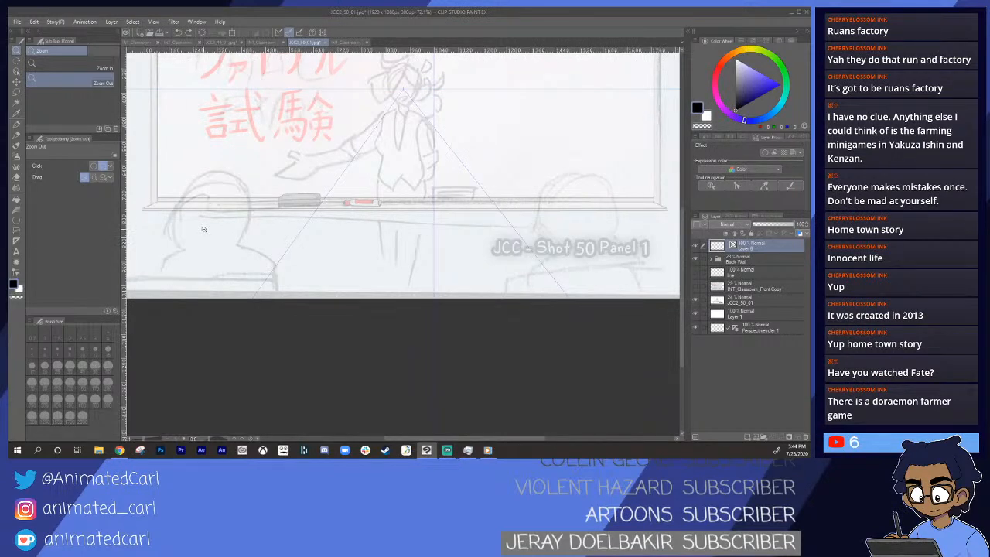
key("p")
left_click_drag(222, 204, 571, 227)
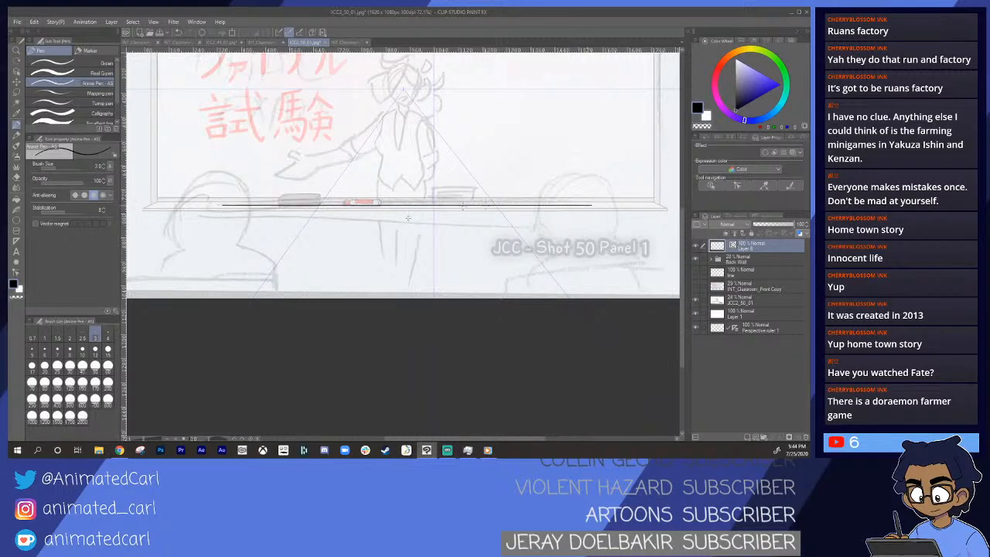
- Draw a second horizontal line just below the first as the desktop's front edge
left_click_drag(237, 244, 236, 239)
key("ctrl+space")
left_click_drag(208, 209, 287, 227)
left_click_drag(453, 233, 417, 216)
key("alt+space")
left_click(391, 234)
key("alt+space")
left_click_drag(585, 231, 521, 233)
left_click_drag(442, 241, 427, 235)
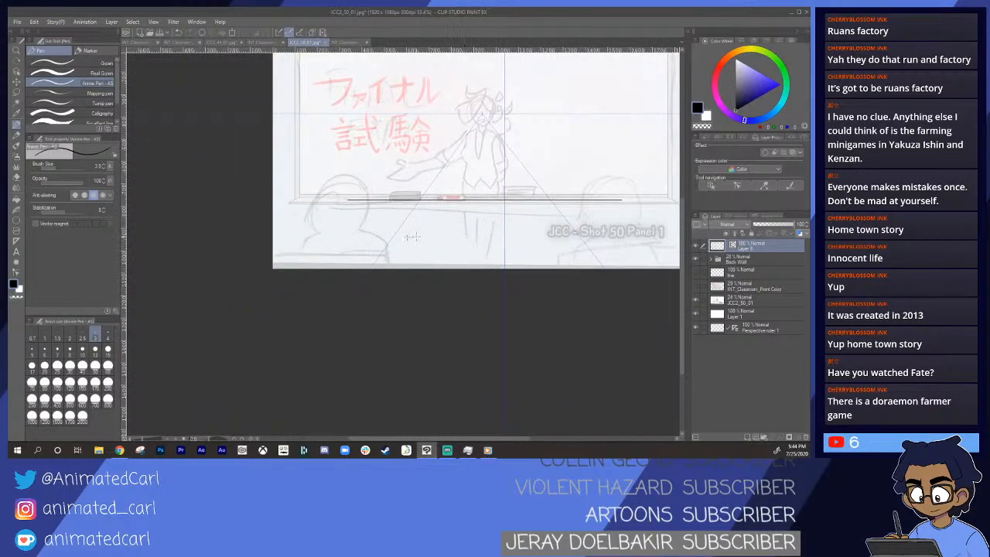
left_click_drag(508, 245, 424, 239)
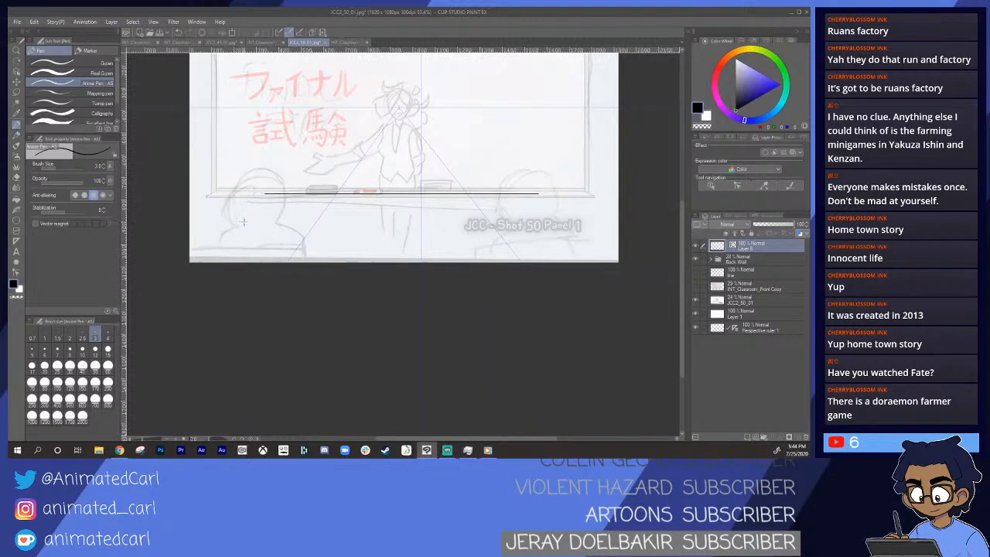
left_click_drag(217, 222, 574, 231)
key("ctrl+z")
left_click_drag(236, 205, 630, 195)
- Draw the desktop's angled side edges in perspective and trim the overshooting lines at its left corners
key("ctrl+space")
key("space")
left_click_drag(548, 212, 482, 203)
left_click_drag(423, 180, 571, 266)
key("space")
left_click_drag(468, 268, 557, 277)
key("alt+space")
left_click_drag(541, 282, 522, 284)
left_click_drag(331, 288, 450, 274)
key("space")
mouse_move(223, 256)
left_mouse_down()
mouse_move(267, 264)
mouse_move(317, 237)
mouse_move(224, 302)
left_mouse_up()
key("alt+space")
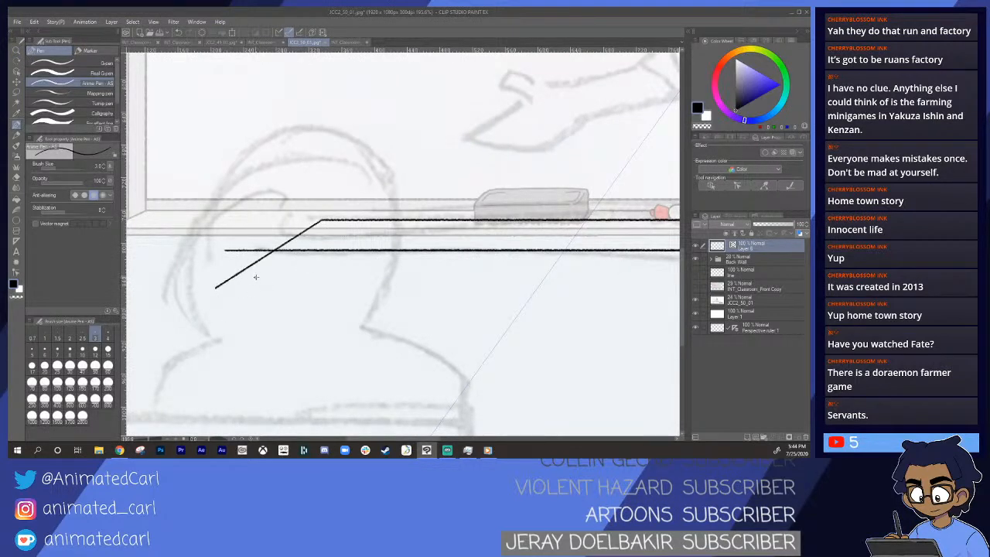
key("e")
mouse_move(265, 271)
left_mouse_down()
mouse_move(263, 238)
mouse_move(243, 292)
left_mouse_up()
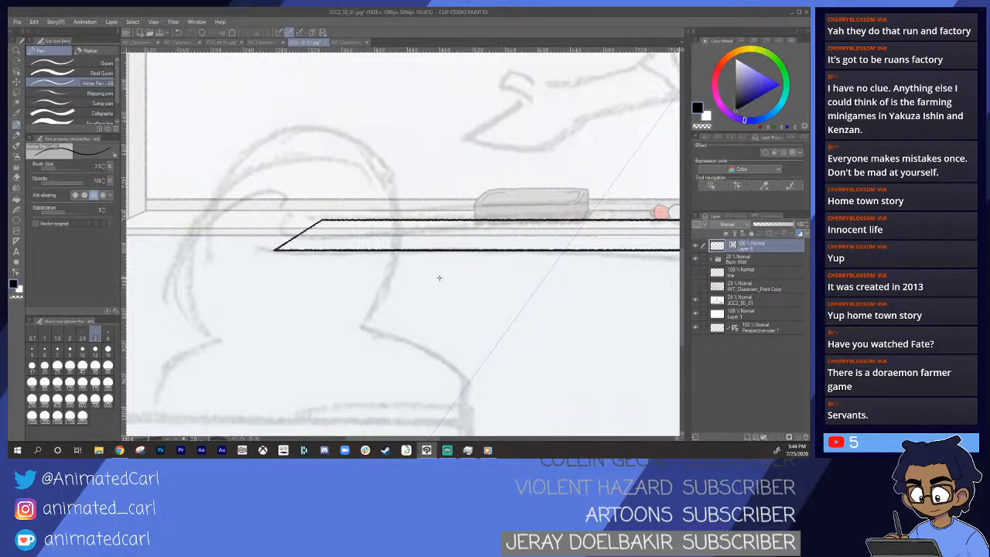
- Trim the overshooting line ends at the desktop's right corners with the vector eraser
key("ctrl+space")
left_click_drag(452, 278, 433, 280)
key("space")
left_click_drag(638, 276, 374, 225)
mouse_move(575, 241)
left_mouse_down()
mouse_move(416, 219)
mouse_move(429, 219)
mouse_move(409, 245)
mouse_move(446, 106)
mouse_move(454, 148)
mouse_move(396, 187)
mouse_move(406, 213)
mouse_move(436, 207)
mouse_move(395, 237)
mouse_move(402, 225)
left_mouse_up()
key("ctrl+space")
key("e")
key("alt+space")
key("space")
key("alt+space")
key("space")
key("alt+space")
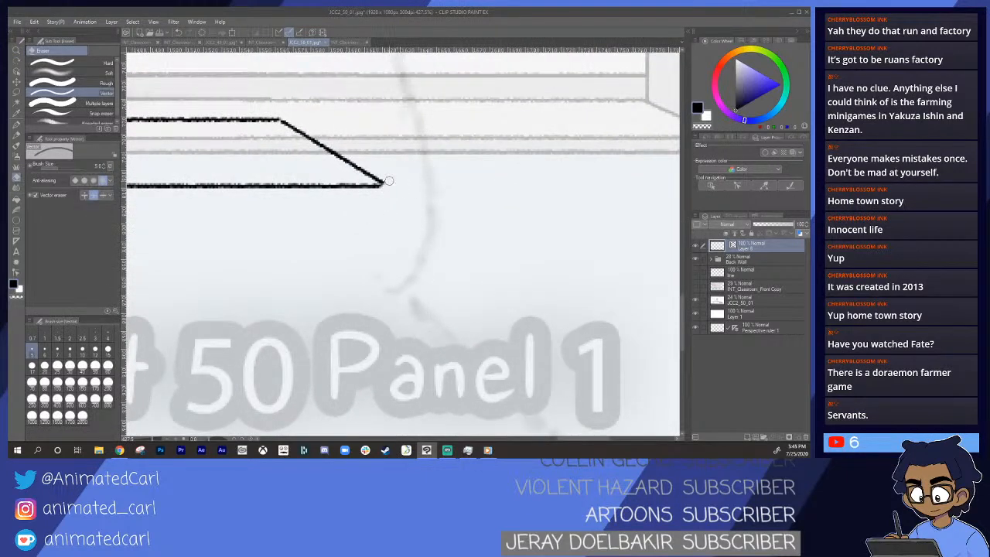
left_click_drag(382, 188, 379, 191)
key("ctrl+z")
key("ctrl+x")
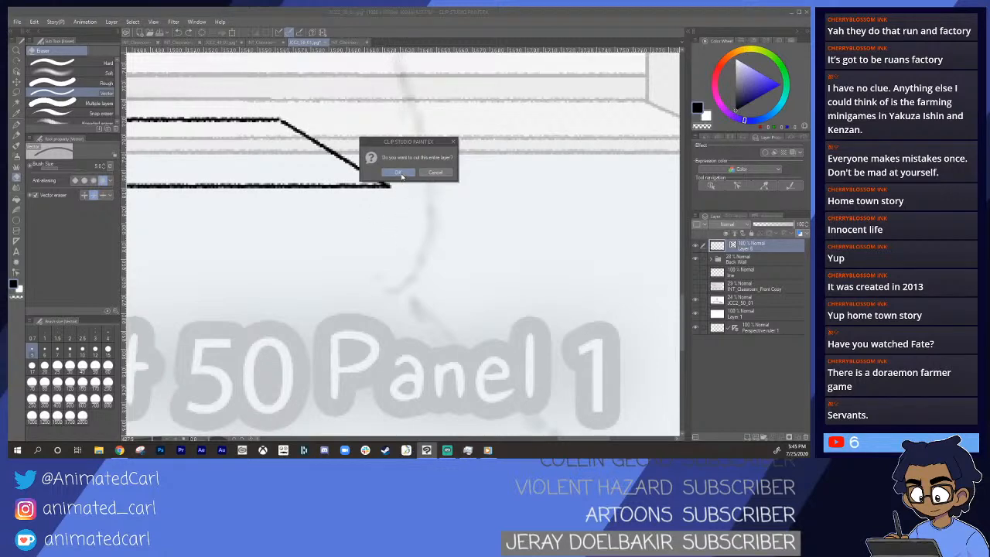
left_click(401, 177)
scroll(405, 203, "down", 3)
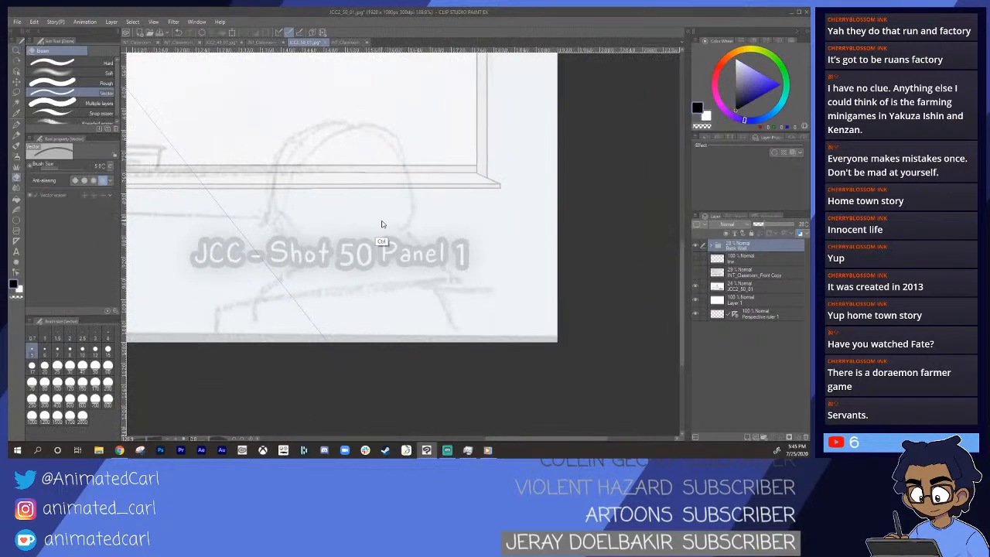
key("ctrl+v")
mouse_move(387, 219)
left_mouse_down()
mouse_move(373, 219)
mouse_move(523, 227)
left_mouse_up()
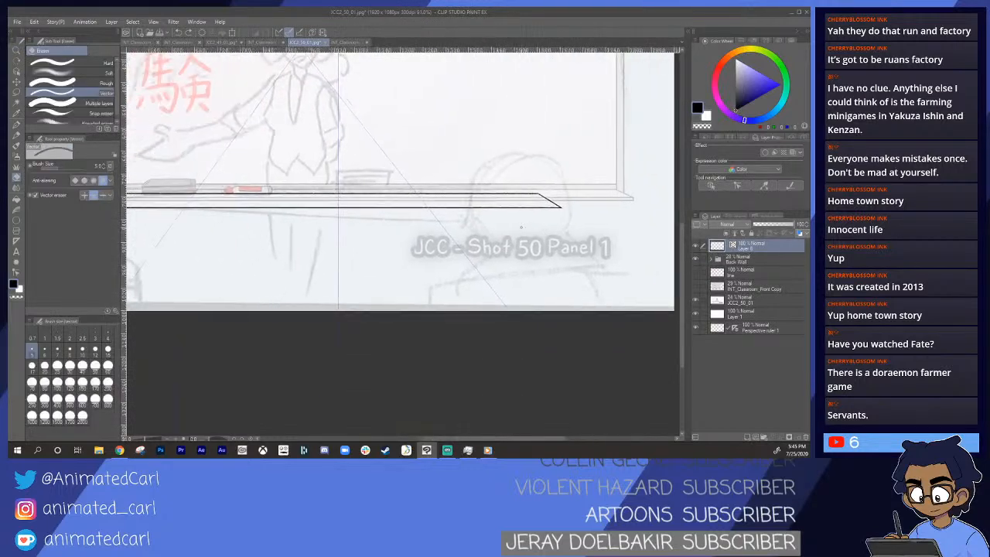
scroll(523, 228, "down", 4)
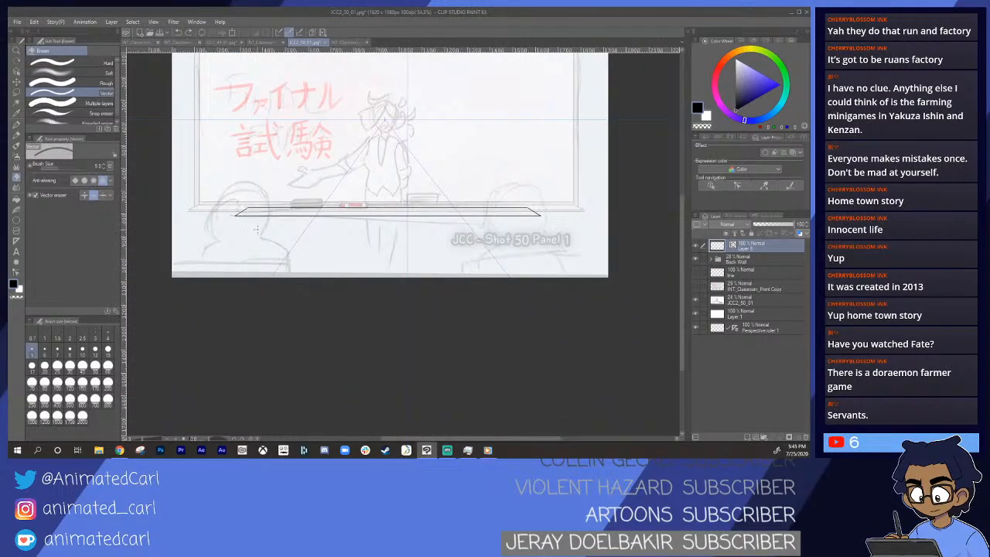
- Draw a short vertical pen line down from the desktop's front left corner
scroll(364, 248, "up", 3)
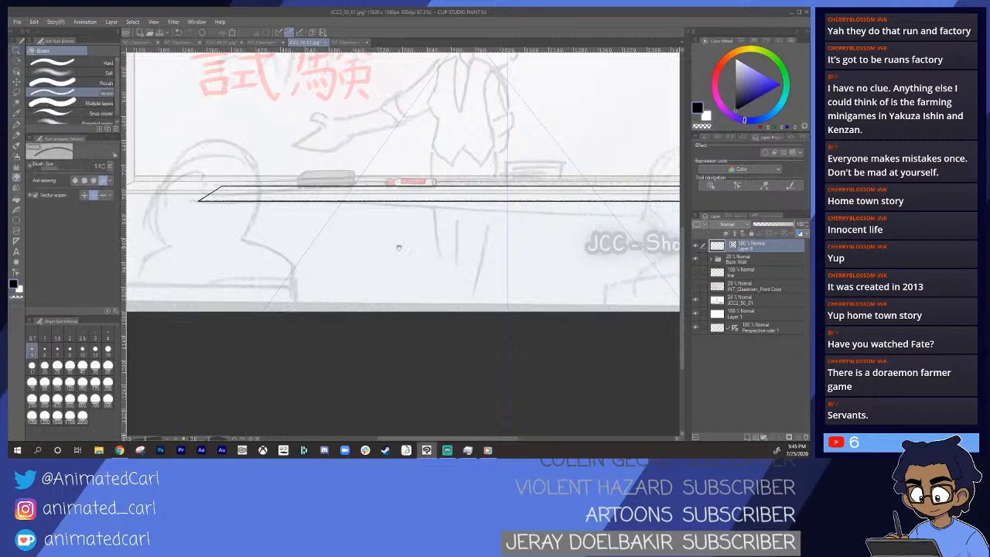
scroll(226, 240, "up", 5)
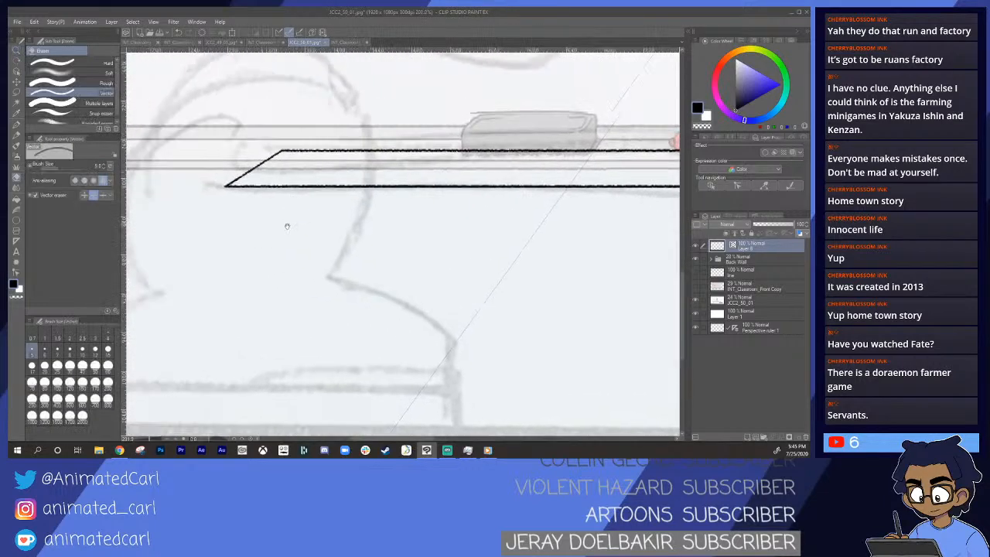
key("p")
left_click_drag(263, 179, 266, 263)
key("ctrl+z")
left_click_drag(263, 179, 263, 286)
scroll(441, 236, "down", 8)
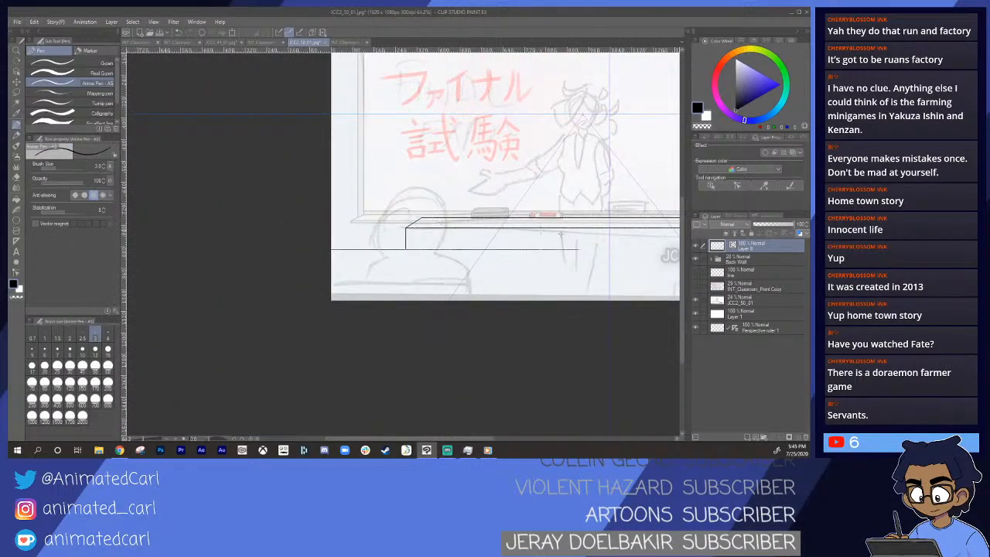
key("ctrl+z")
- Draw a matching vertical line down from the desktop's front right corner
left_click_drag(636, 249, 367, 225)
left_click_drag(534, 216, 575, 223)
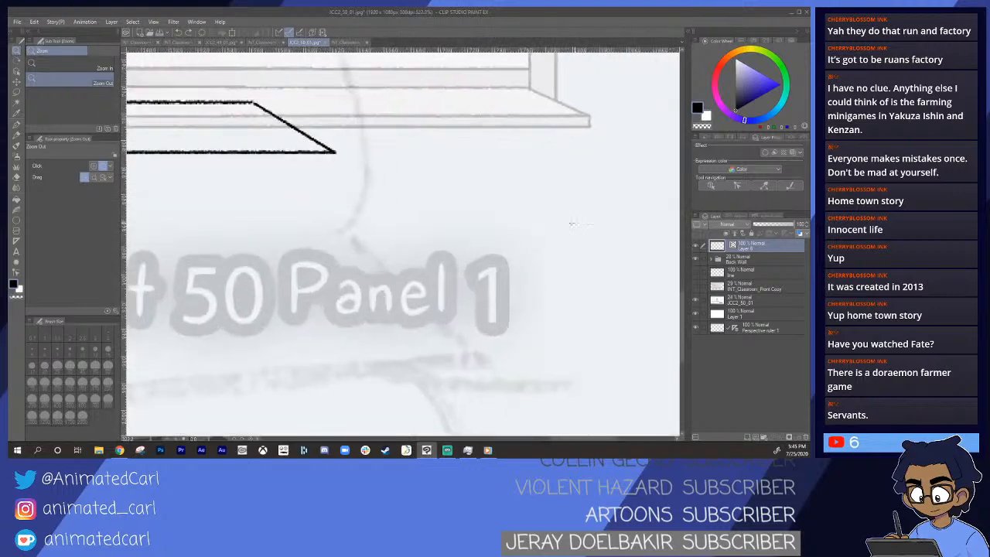
left_click_drag(353, 196, 428, 187)
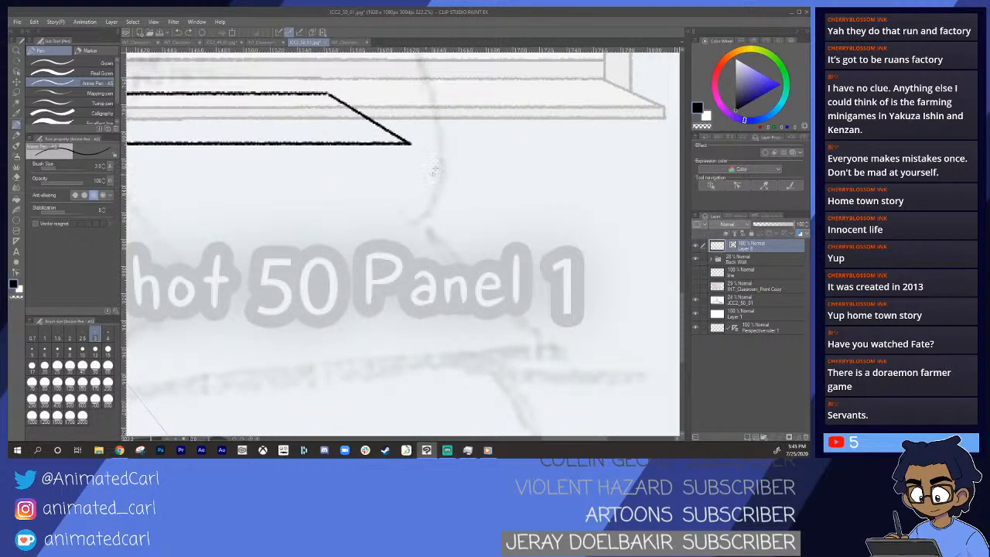
left_click_drag(410, 144, 411, 289)
- Draw a horizontal line across both short verticals as the lower edge of the desktop's front face
left_click_drag(481, 234, 437, 244)
left_click_drag(250, 235, 199, 216)
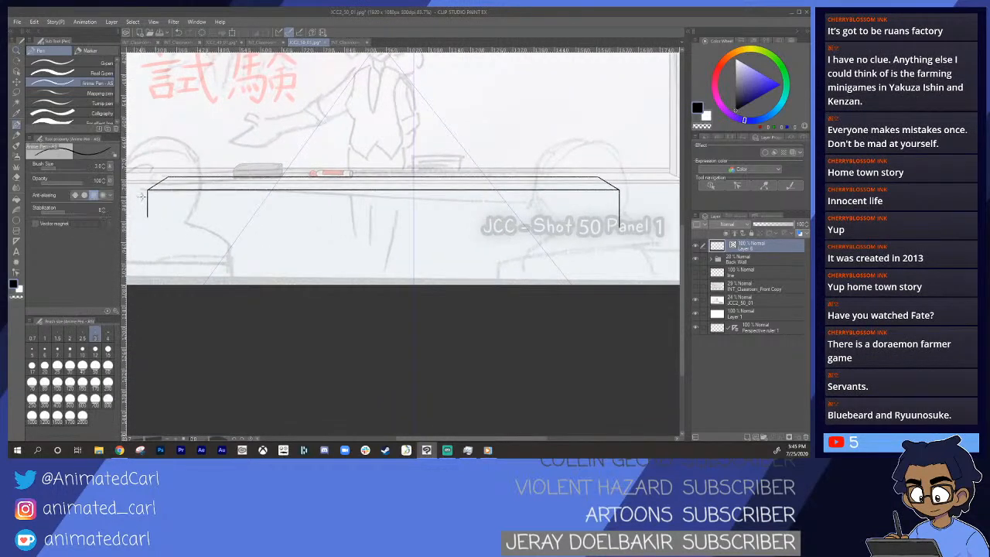
left_click_drag(141, 199, 626, 244)
left_click_drag(633, 198, 650, 206)
- Trim the overshooting lines at both lower corners of the desktop's front face with the vector eraser
left_click_drag(605, 236, 521, 231)
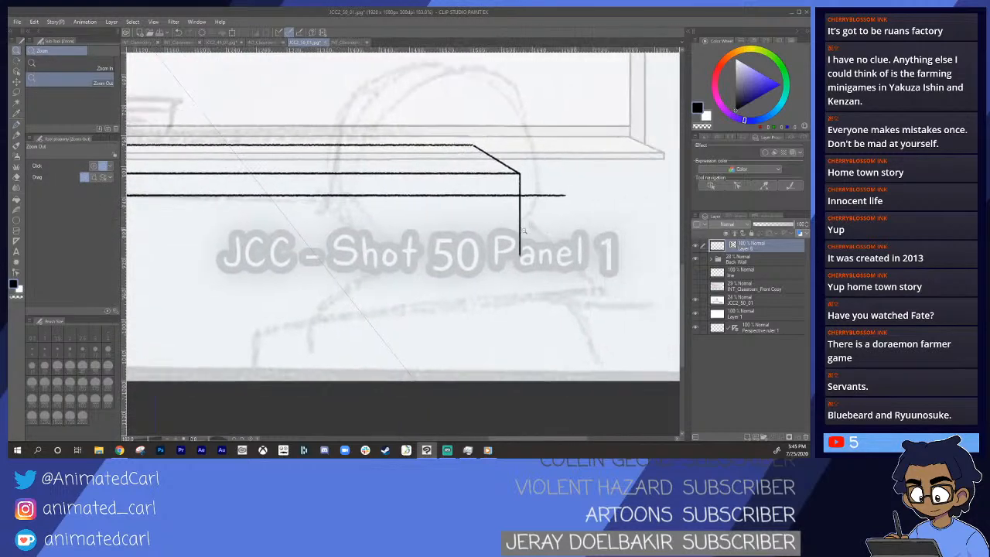
key("e")
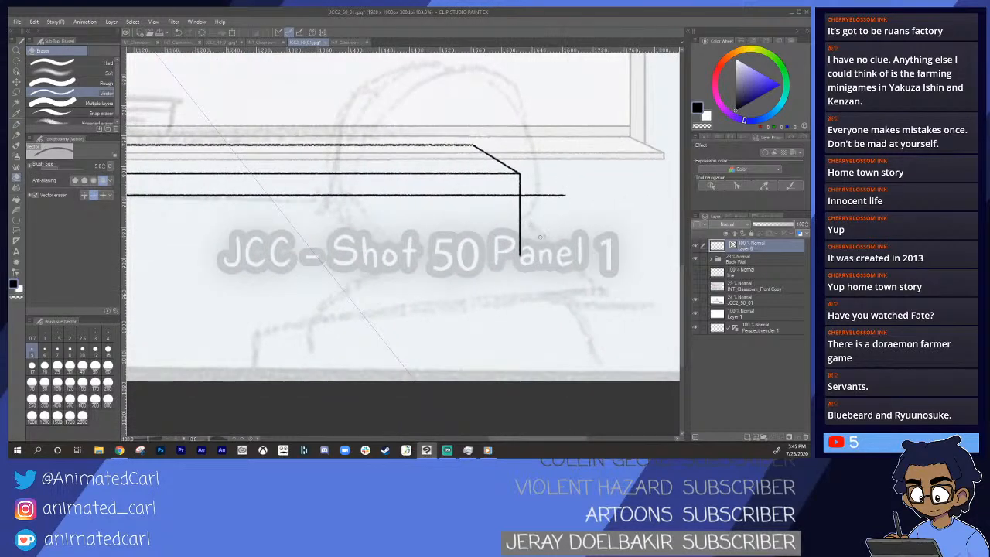
mouse_move(546, 228)
left_mouse_down()
mouse_move(553, 173)
mouse_move(500, 254)
left_mouse_up()
mouse_move(352, 249)
left_mouse_down()
mouse_move(532, 230)
mouse_move(552, 254)
mouse_move(596, 256)
left_mouse_up()
left_click_drag(320, 232, 581, 254)
mouse_move(290, 234)
left_mouse_down()
mouse_move(390, 241)
mouse_move(283, 238)
mouse_move(284, 228)
left_mouse_up()
key("/")
mouse_move(405, 254)
left_mouse_down()
mouse_move(376, 263)
mouse_move(394, 263)
left_mouse_up()
left_click_drag(540, 252, 348, 252)
mouse_move(426, 252)
left_mouse_down()
mouse_move(417, 257)
mouse_move(431, 256)
left_mouse_up()
left_click_drag(279, 265, 308, 241)
left_click_drag(235, 238, 316, 249)
left_click(317, 248)
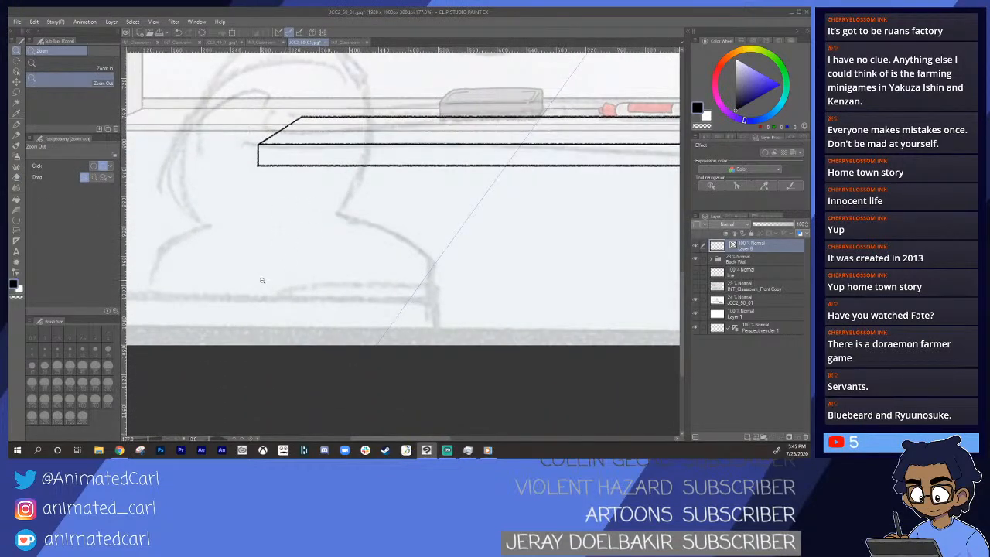
- Draw two parallel vertical lines for the left desk leg, from the desktop down to the canvas edge
key("p")
left_click_drag(266, 158, 266, 345)
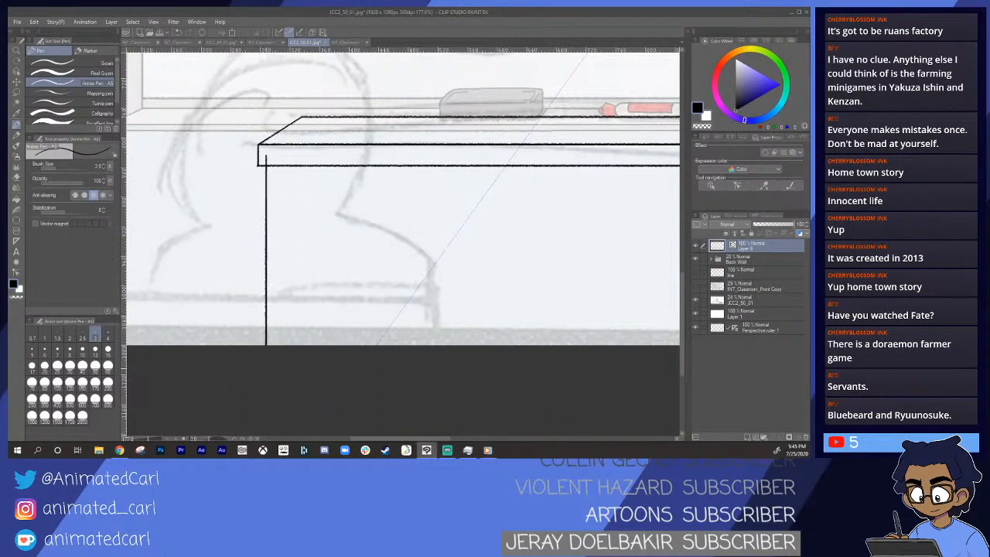
left_click_drag(279, 162, 279, 345)
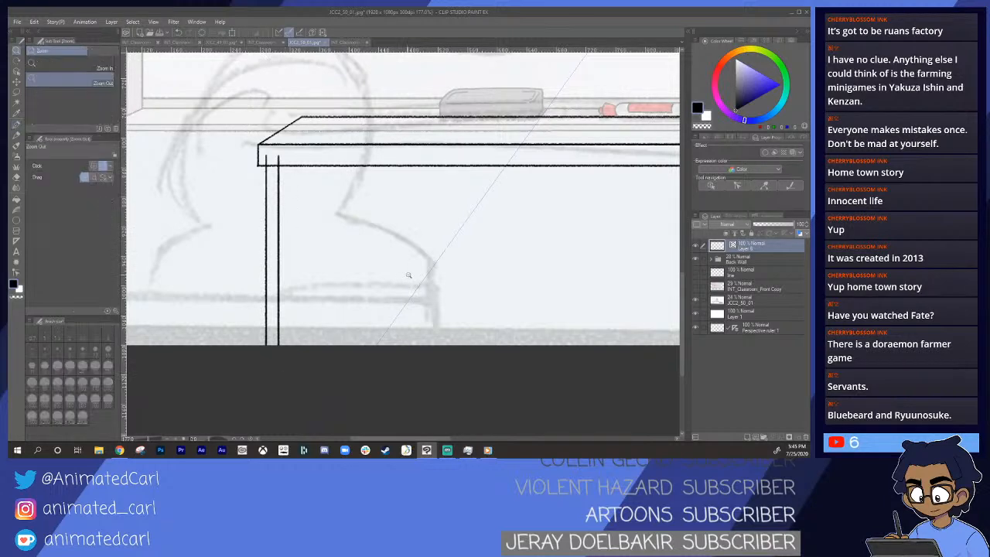
- Draw two parallel vertical lines for the right desk leg, from the desktop down to the canvas edge
key("ctrl+minus")
key("ctrl+minus")
key("ctrl+minus")
key("ctrl+minus")
left_click_drag(541, 274, 398, 253)
left_click_drag(475, 241, 506, 230)
mouse_move(387, 263)
left_mouse_down()
mouse_move(451, 246)
mouse_move(449, 194)
mouse_move(465, 345)
left_mouse_up()
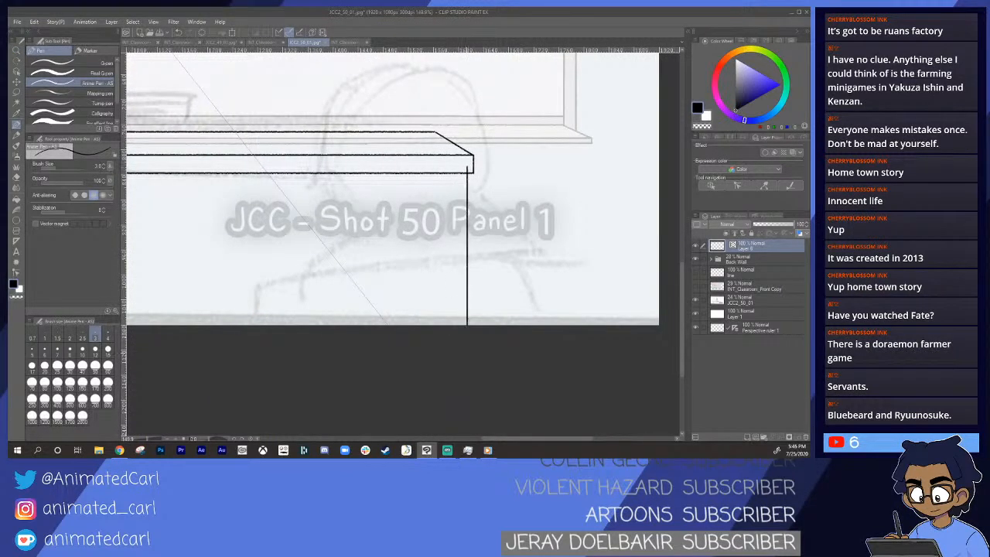
left_click_drag(457, 169, 455, 326)
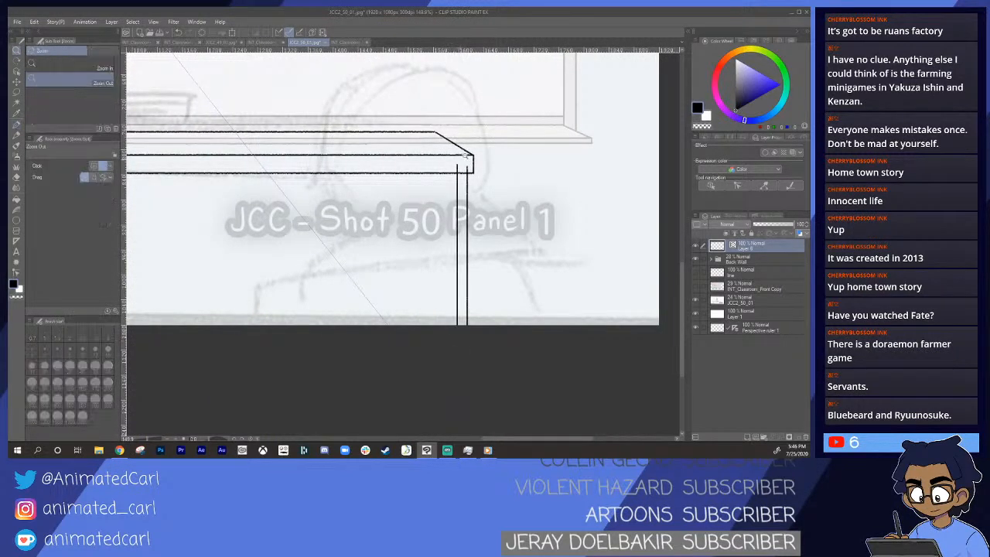
- Erase the upper ends of the right leg's lines where they overlap the desktop's front face
left_click_drag(466, 153, 500, 194)
left_click_drag(468, 245, 437, 253)
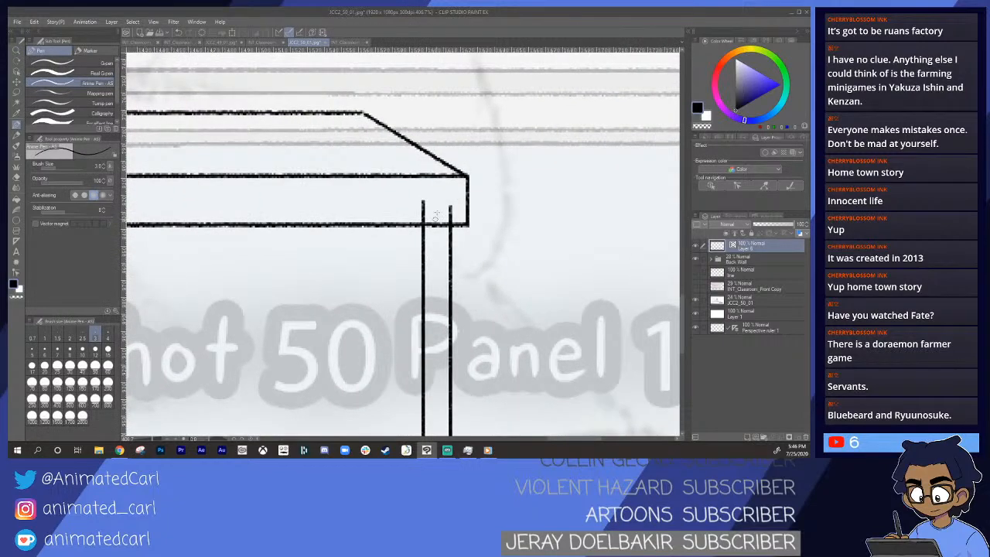
key("e")
mouse_move(423, 203)
left_mouse_down()
mouse_move(425, 220)
mouse_move(453, 218)
left_mouse_up()
key("p")
- Erase the upper ends of the left leg's lines where they overlap the desktop's front face
mouse_move(455, 268)
left_mouse_down()
mouse_move(403, 286)
mouse_move(511, 270)
mouse_move(435, 281)
mouse_move(482, 265)
left_mouse_up()
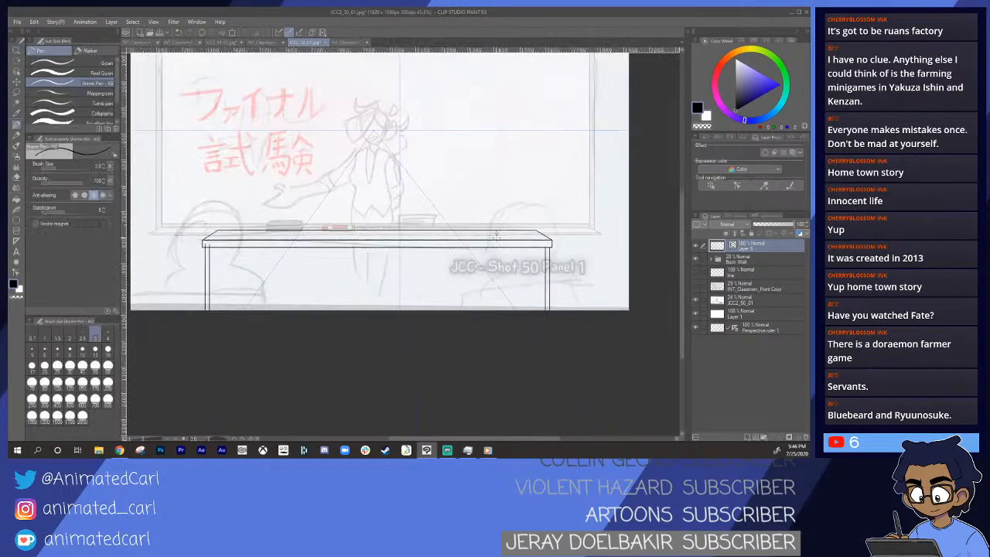
left_click_drag(205, 241, 294, 244)
key("e")
left_click_drag(224, 250, 202, 264)
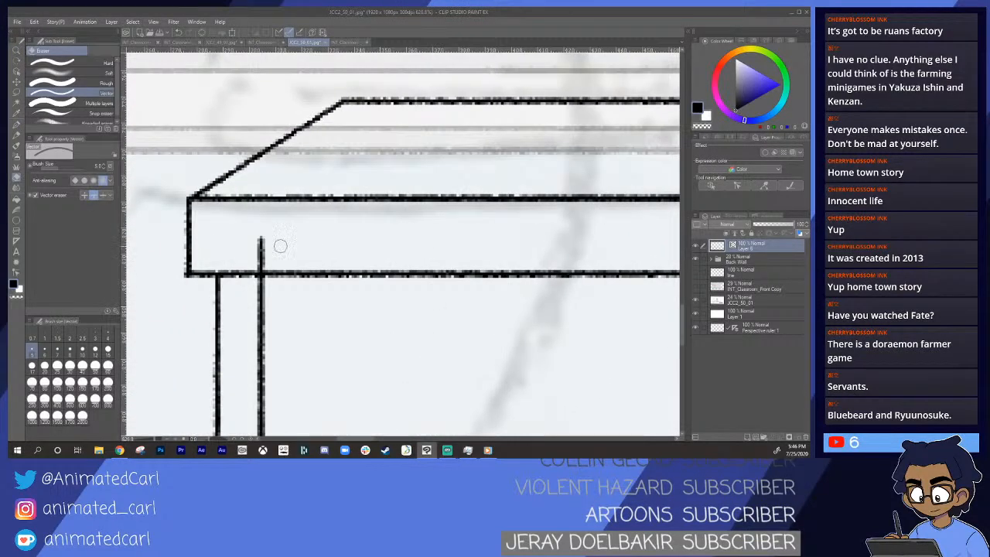
left_click_drag(281, 246, 252, 262)
- Draw a diagonal brace line from the left leg up across the desktop's lower edge
key("alt+space")
left_click_drag(349, 256, 320, 266)
left_click_drag(472, 283, 379, 222)
left_click_drag(243, 201, 252, 246)
left_click_drag(197, 230, 216, 229)
left_click_drag(202, 246, 289, 272)
mouse_move(221, 263)
left_mouse_down()
mouse_move(241, 263)
mouse_move(232, 252)
left_mouse_up()
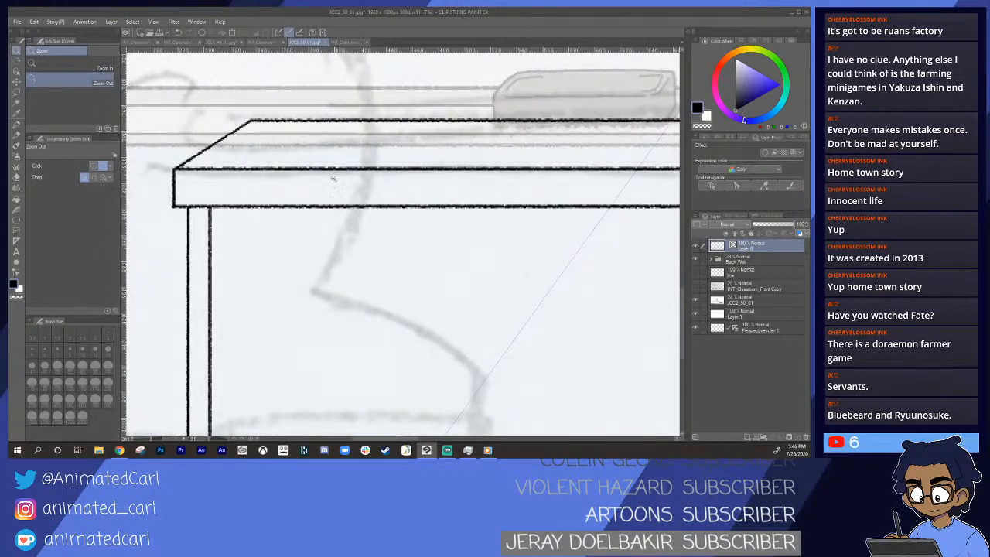
key("p")
left_click_drag(196, 292, 301, 206)
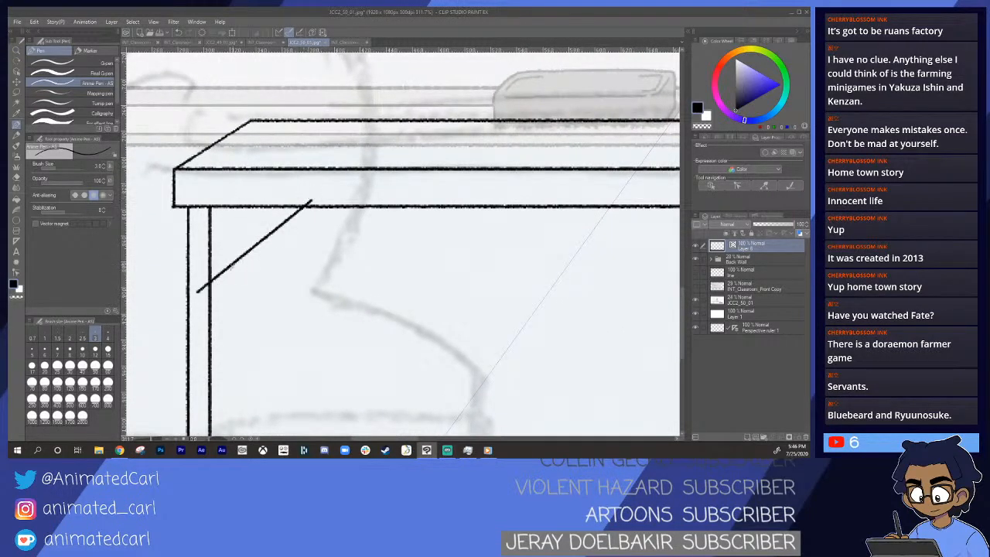
key("ctrl+z")
left_click_drag(200, 288, 308, 203)
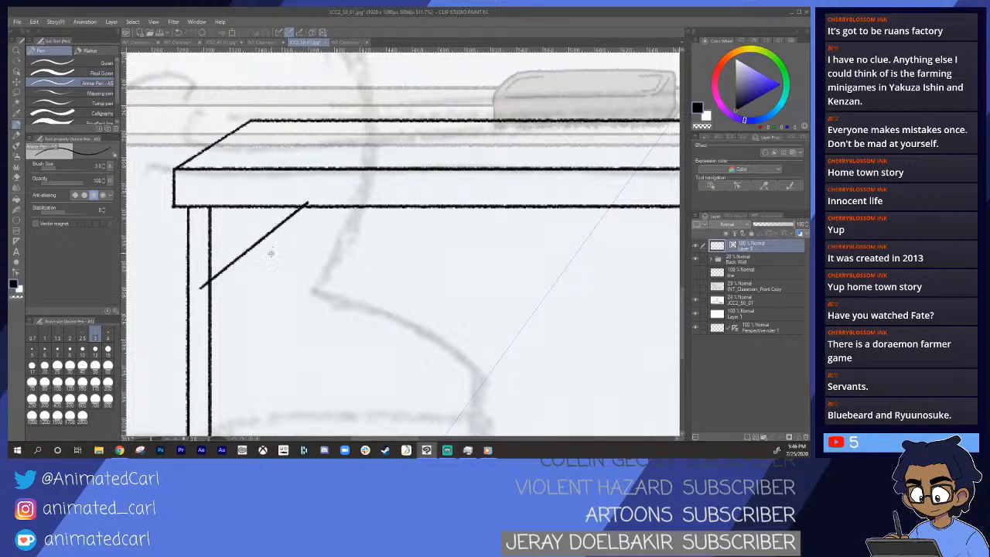
key("ctrl+z")
left_click_drag(199, 286, 301, 188)
key("ctrl+z")
left_click_drag(199, 284, 304, 199)
key("ctrl+z")
left_click_drag(197, 286, 319, 188)
- Draw a second diagonal line parallel to and just below the first to give the left brace its thickness
left_click_drag(198, 304, 334, 188)
key("ctrl+z")
left_click_drag(198, 305, 331, 189)
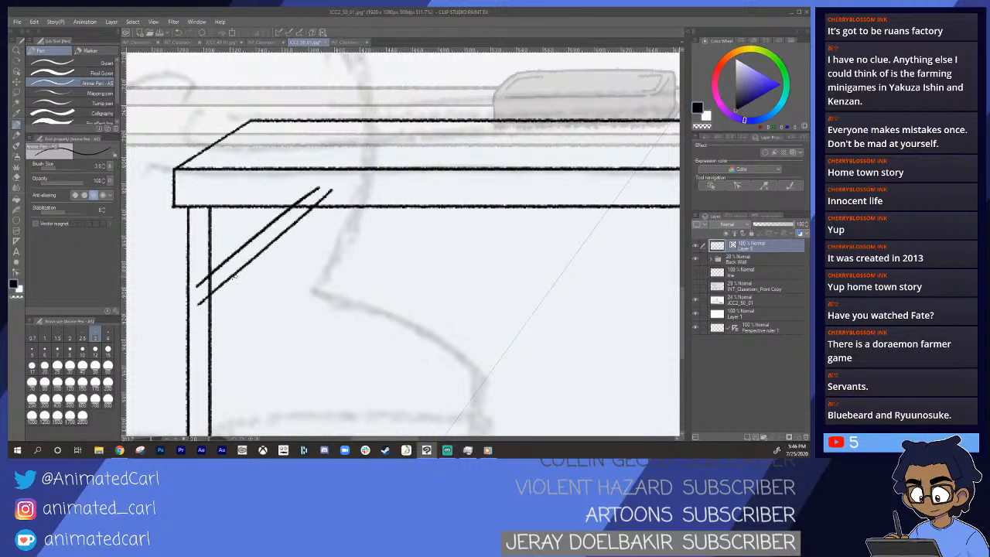
- Erase the left brace's line ends that overlap the leg and the desktop's front face
left_click(239, 274, "ctrl")
key("e")
left_click_drag(186, 280, 186, 319)
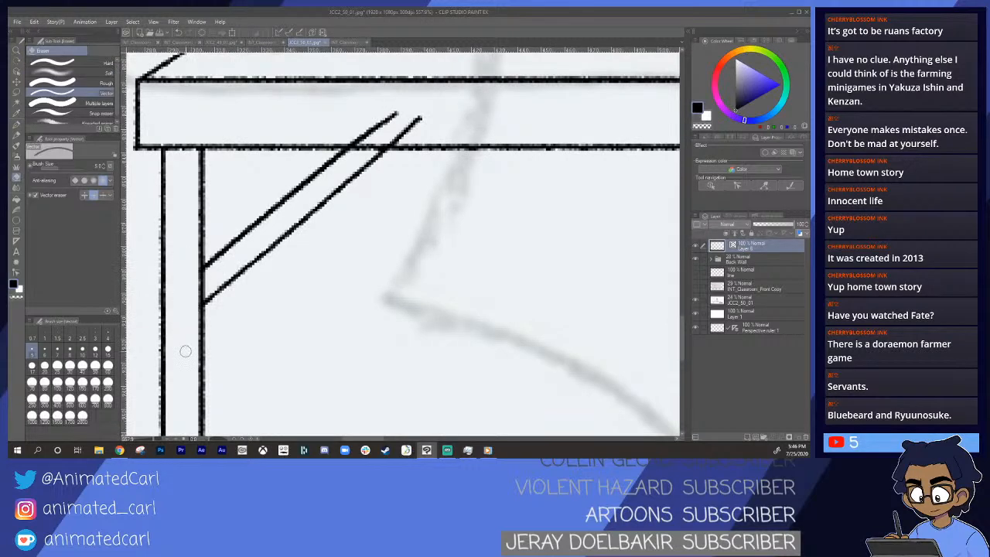
mouse_move(365, 121)
left_mouse_down()
mouse_move(384, 133)
mouse_move(410, 130)
left_mouse_up()
left_click_drag(477, 202, 403, 202)
left_click_drag(529, 218, 353, 201)
left_click_drag(528, 211, 481, 204)
left_click_drag(560, 213, 464, 183)
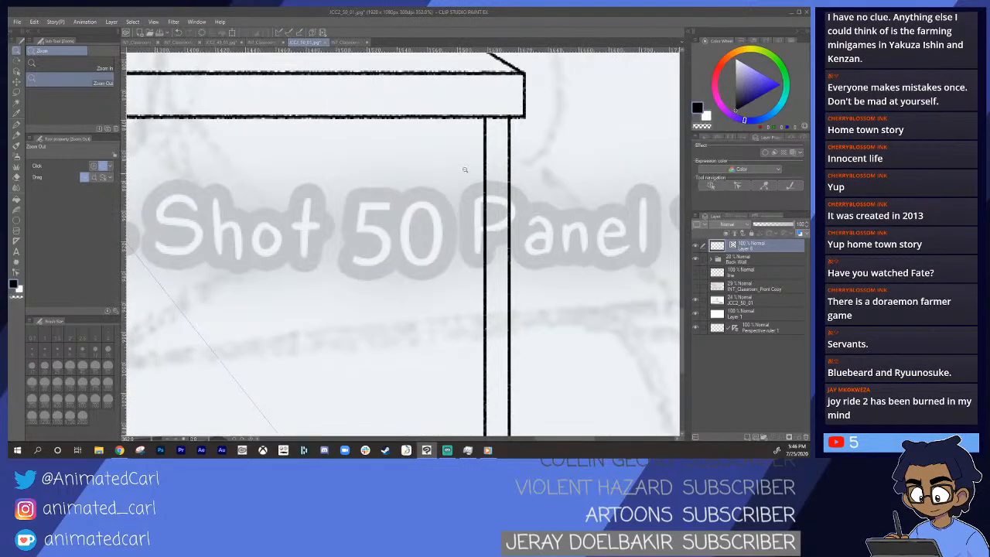
key("p")
left_click_drag(427, 112, 509, 195)
key("ctrl+z")
left_click_drag(410, 96, 504, 183)
key("ctrl+z")
left_click_drag(412, 99, 506, 186)
key("ctrl+z")
mouse_move(420, 100)
left_mouse_down()
mouse_move(471, 165)
mouse_move(499, 182)
mouse_move(471, 154)
mouse_move(503, 185)
left_mouse_up()
key("ctrl+z")
mouse_move(391, 96)
left_mouse_down()
mouse_move(500, 185)
mouse_move(438, 140)
mouse_move(499, 203)
left_mouse_up()
key("ctrl+z")
key("ctrl+z")
left_click_drag(392, 94, 508, 206)
key("ctrl+z")
key("ctrl+z")
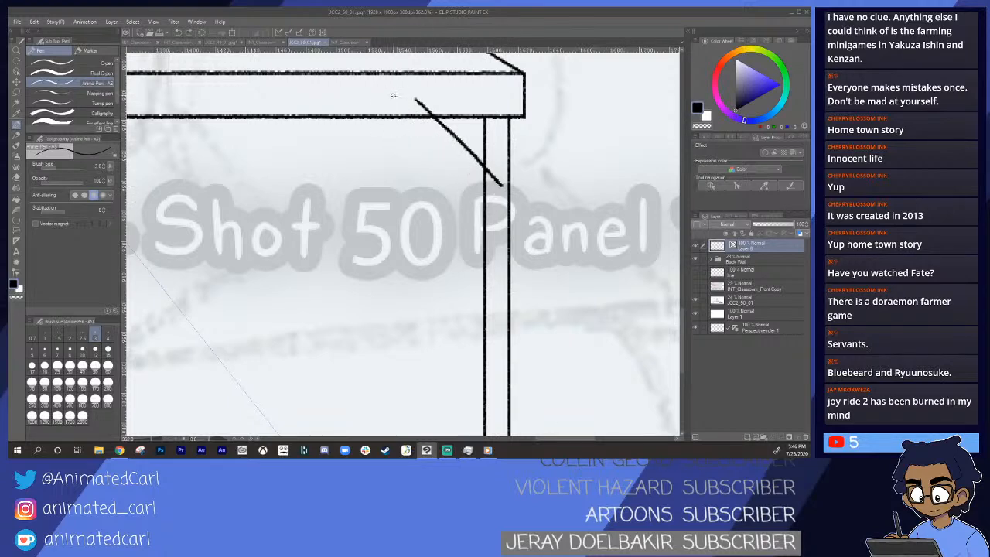
mouse_move(396, 101)
left_mouse_down()
mouse_move(507, 217)
mouse_move(463, 236)
left_mouse_up()
key("ctrl+z")
key("alt+space")
key("ctrl+z")
key("ctrl+z")
- Draw a horizontal guide line from the left brace's lower end across to the right leg
key("ctrl+space")
left_click_drag(243, 218, 311, 241)
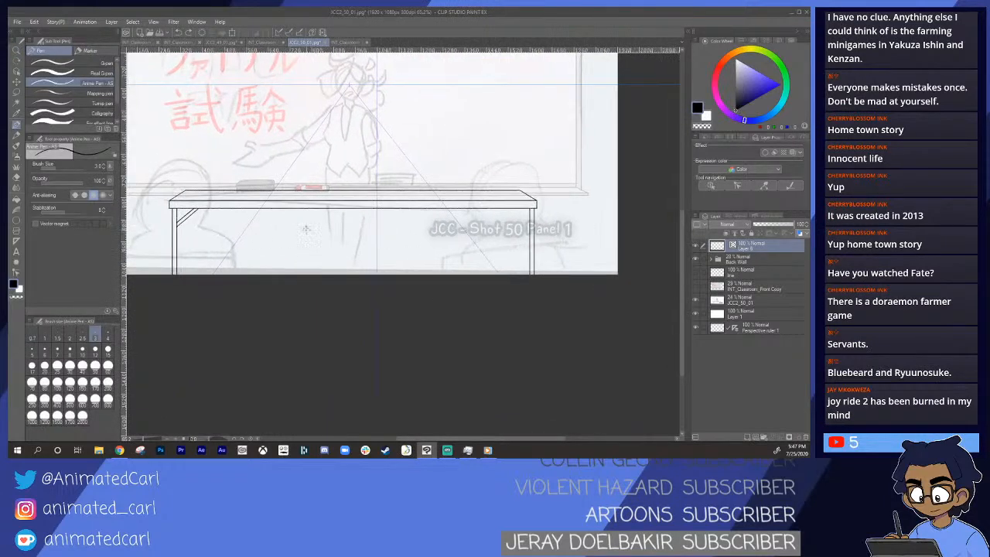
left_click_drag(180, 225, 408, 236)
key("ctrl+space")
mouse_move(507, 246)
left_mouse_down()
mouse_move(525, 257)
mouse_move(461, 257)
mouse_move(446, 287)
mouse_move(486, 289)
left_mouse_up()
key("ctrl+z")
key("alt+space")
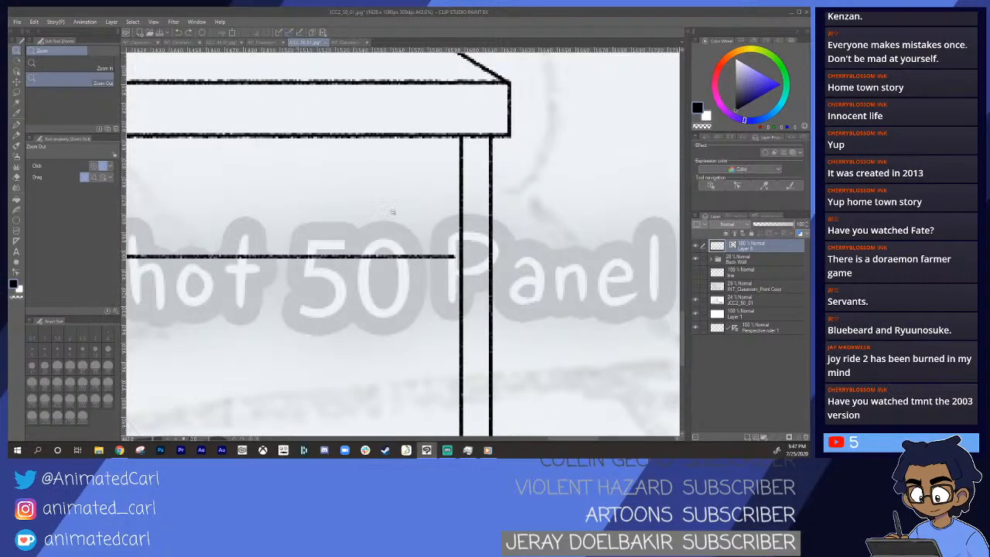
- Draw the right brace's lower diagonal from the desktop's front face to the right leg, meeting it at the guide line's height
left_click_drag(447, 291, 463, 231)
key("r")
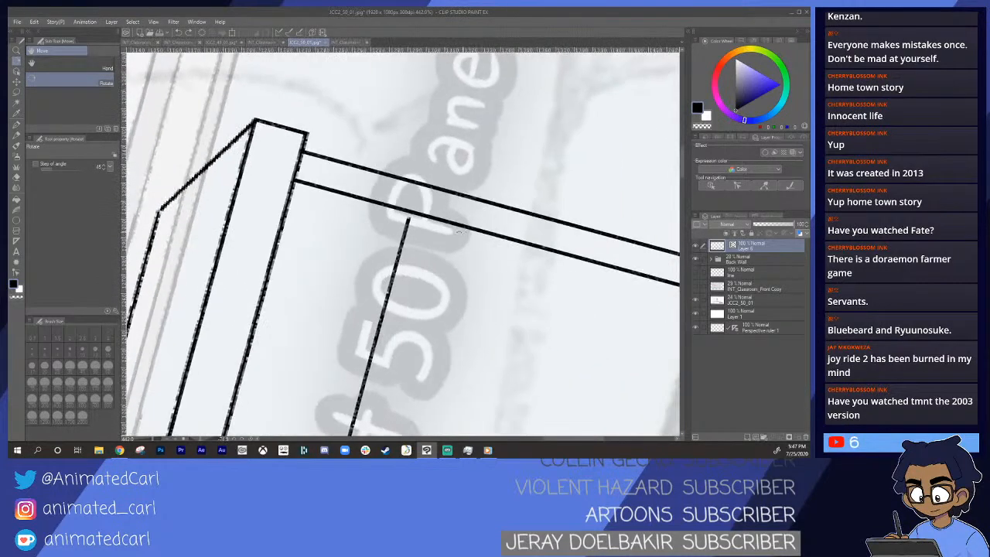
key("p")
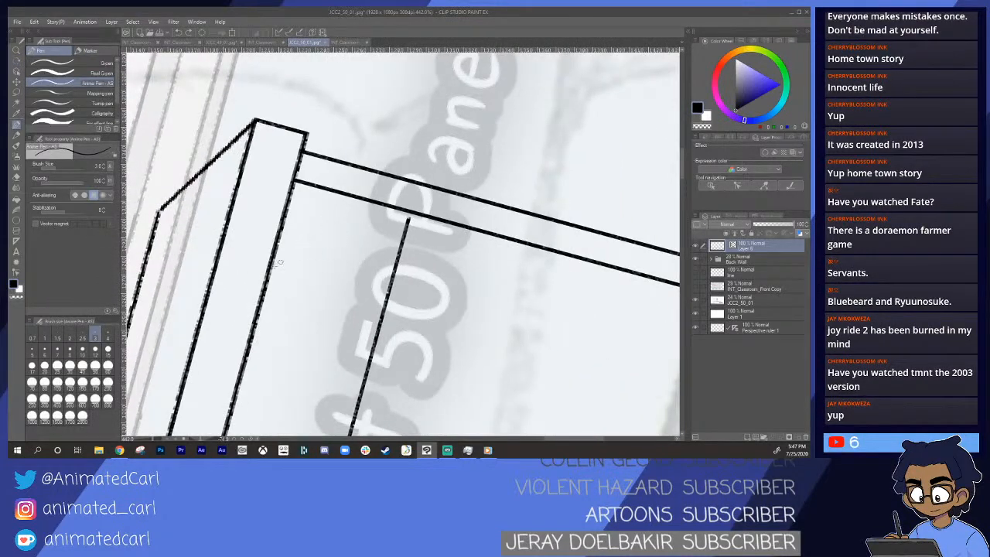
left_click_drag(221, 320, 428, 200)
key("ctrl+z")
left_click_drag(221, 319, 423, 200)
- Draw a second diagonal parallel to and just above the first to give the right brace its thickness
left_click_drag(225, 291, 396, 187)
key("ctrl+z")
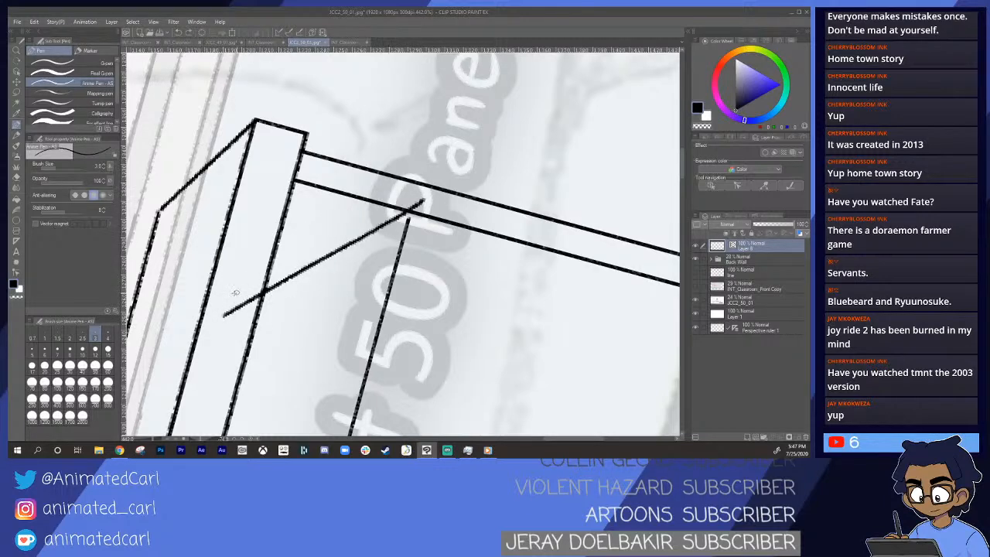
left_click_drag(246, 280, 396, 187)
key("ctrl+z")
left_click_drag(221, 293, 377, 200)
key("ctrl+z")
left_click_drag(218, 291, 396, 187)
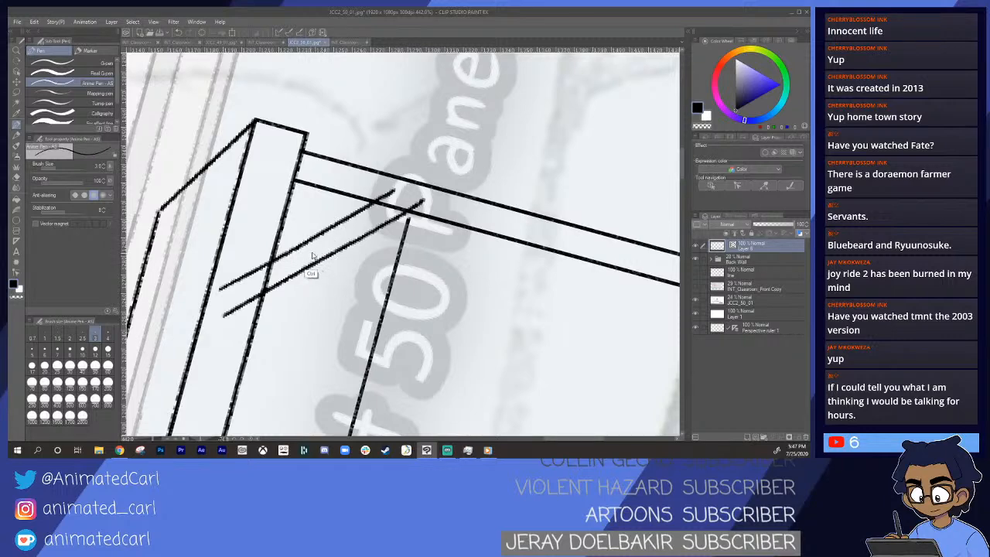
key("ctrl+z")
left_click_drag(232, 286, 398, 198)
key("ctrl+z")
left_click_drag(236, 288, 393, 198)
key("ctrl+z")
left_click_drag(236, 282, 396, 191)
key("ctrl+z")
mouse_move(243, 277)
left_mouse_down()
mouse_move(391, 193)
mouse_move(232, 284)
mouse_move(398, 193)
left_mouse_up()
key("ctrl+z")
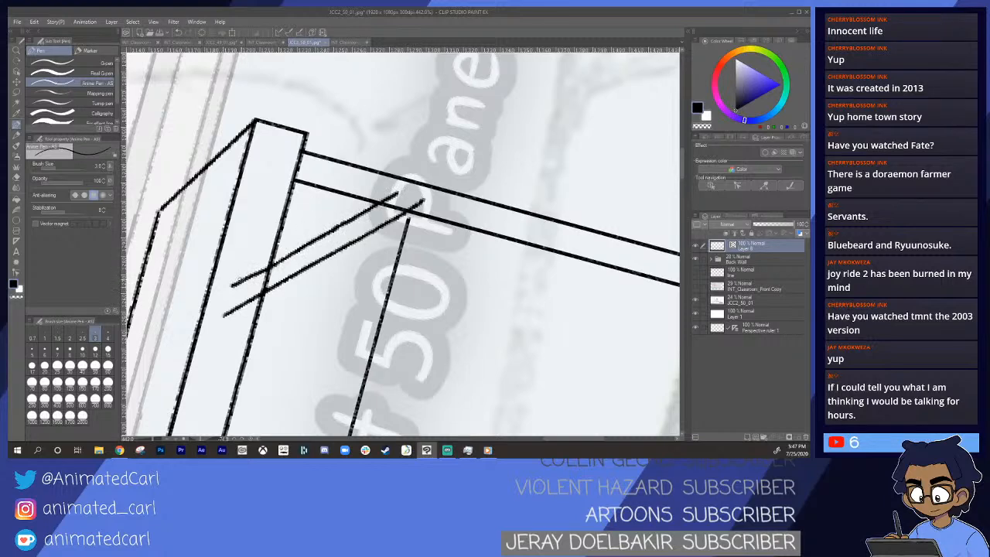
- Erase the right brace's line ends that overlap the leg and desktop, and remove the horizontal guide line
key("e")
left_click_drag(240, 290, 244, 276)
left_click_drag(241, 310, 249, 291)
mouse_move(377, 192)
left_mouse_down()
mouse_move(438, 205)
mouse_move(406, 200)
left_mouse_up()
left_click(400, 236)
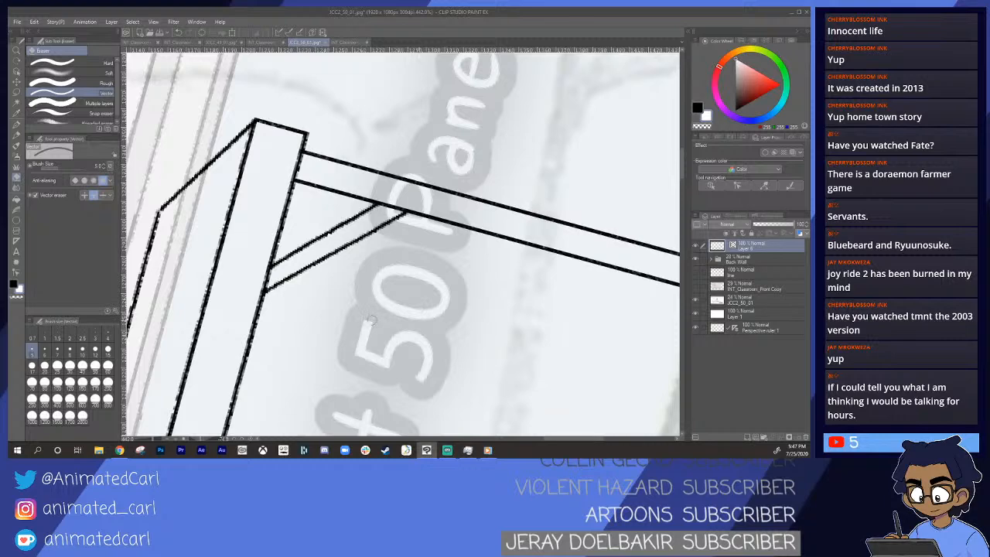
- Draw a vertical line from the desktop's back right corner down almost to the canvas's lower edge as the rear right leg's outer side
scroll(430, 269, "down", 5)
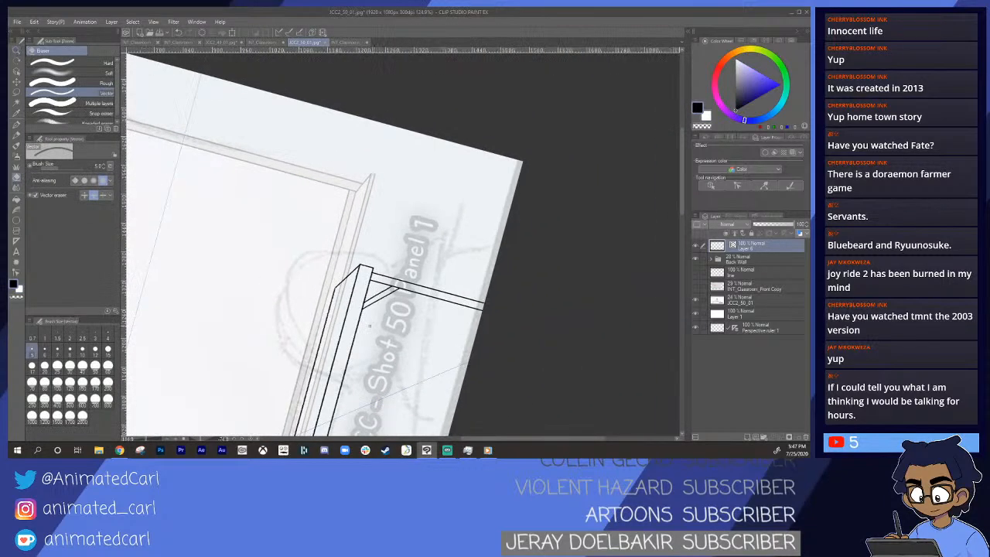
key("ctrl+space")
left_click_drag(356, 364, 321, 271)
key("shift+space")
left_click_drag(337, 331, 294, 230)
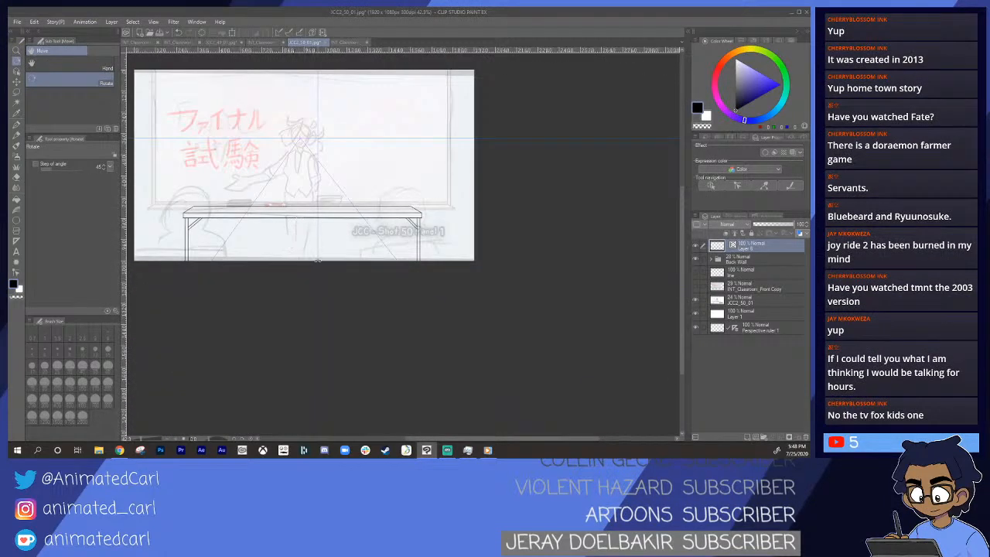
key("ctrl+space")
left_click_drag(388, 235, 411, 236)
key("ctrl+space")
left_click_drag(455, 193, 473, 231)
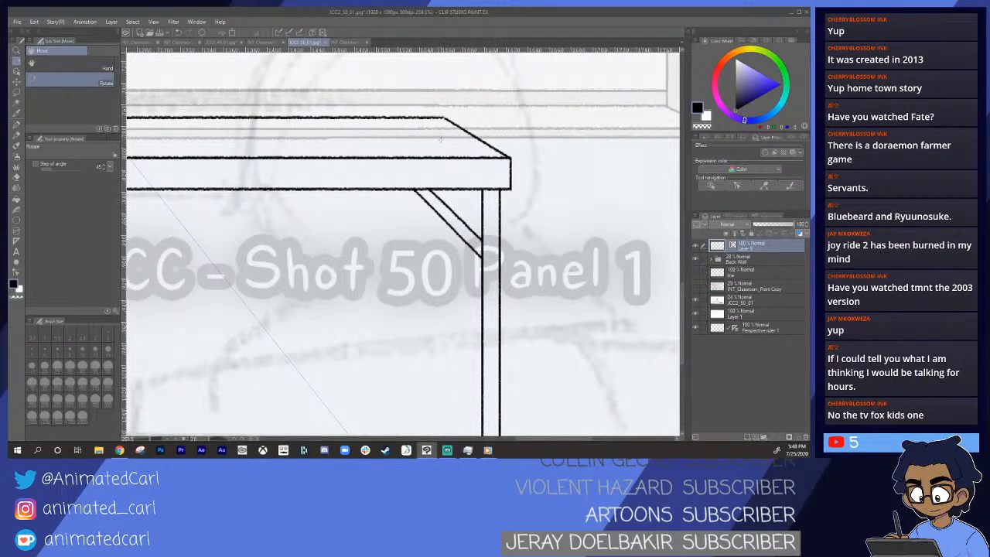
key("p")
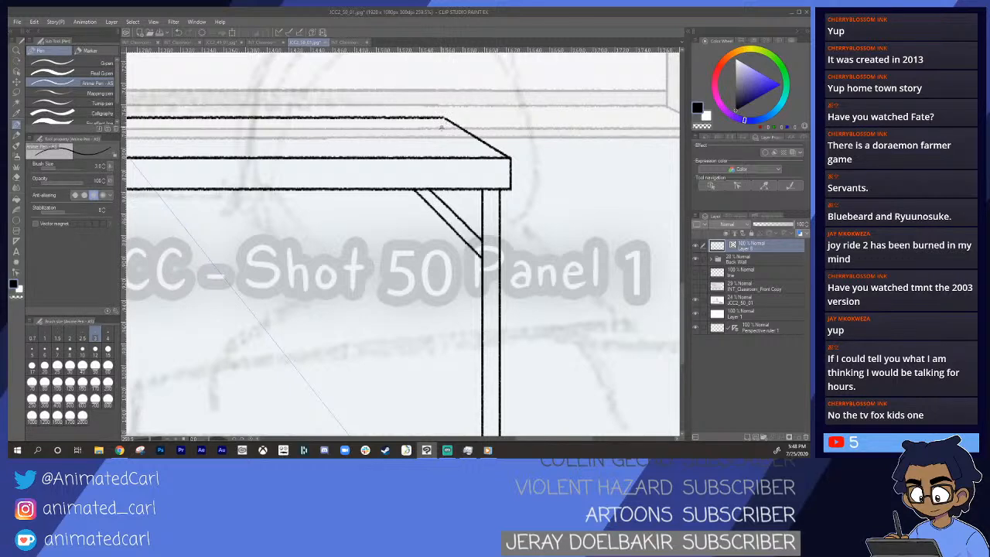
left_click_drag(444, 212, 443, 362)
key("ctrl+z")
left_click_drag(385, 270, 342, 271)
left_click_drag(386, 294, 420, 242)
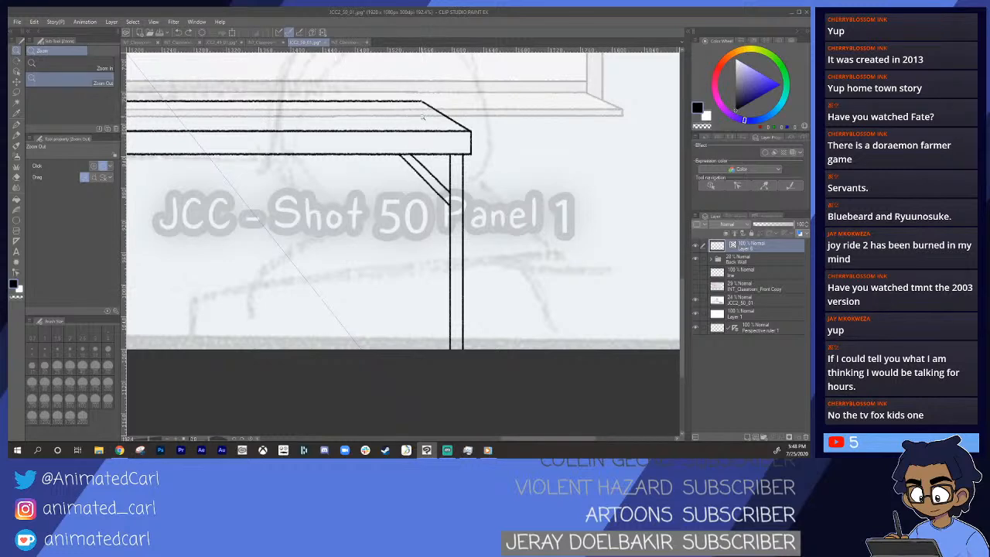
key("p")
left_click_drag(420, 143, 414, 338)
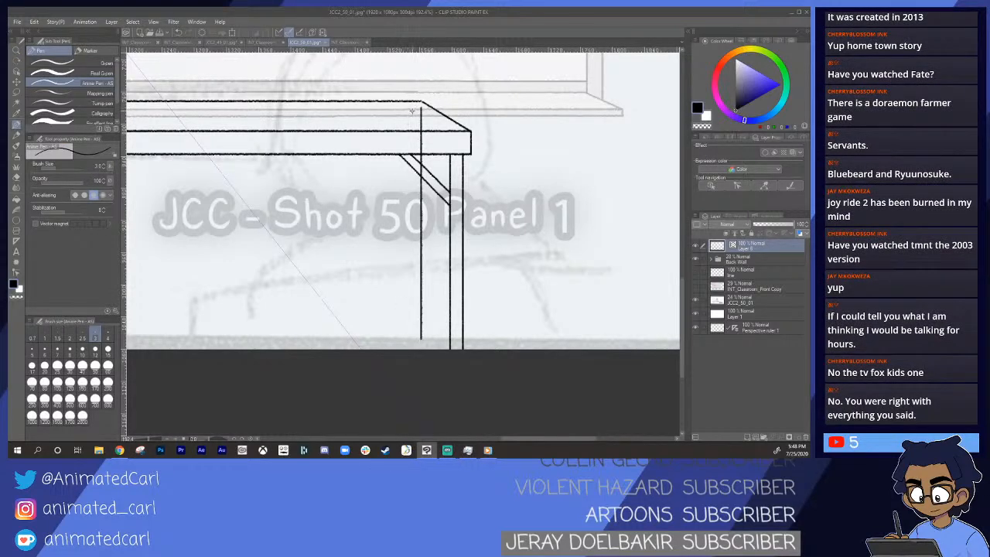
- Draw a second vertical line just inside the first to give the rear right leg its thickness
left_click_drag(409, 175, 411, 331)
key("ctrl+z")
left_click_drag(410, 147, 408, 325)
- Erase the rear right leg's lines where they cross the desktop's front face and top surface
key("ctrl+space")
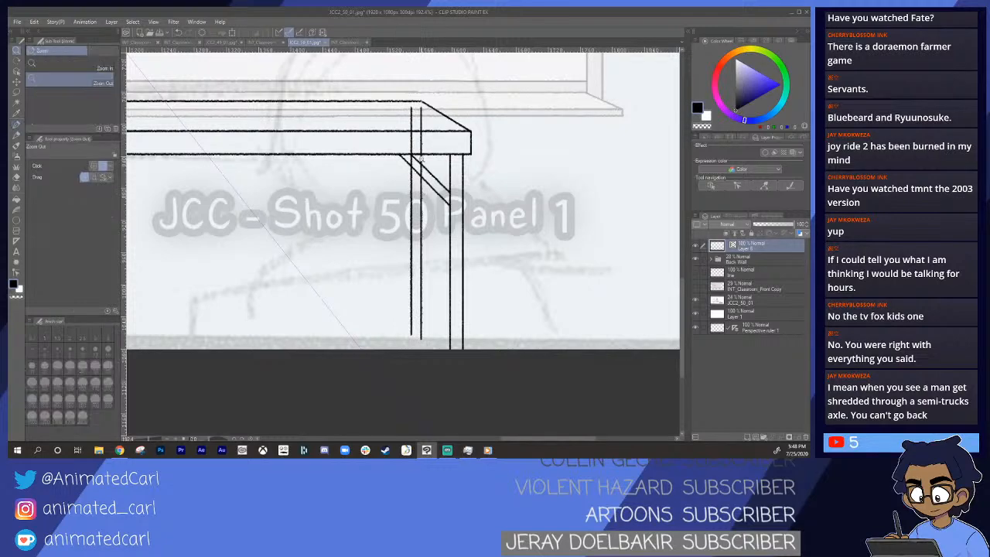
left_click(422, 164)
left_click(424, 165)
left_click(430, 166)
left_click(433, 167)
left_click(440, 169)
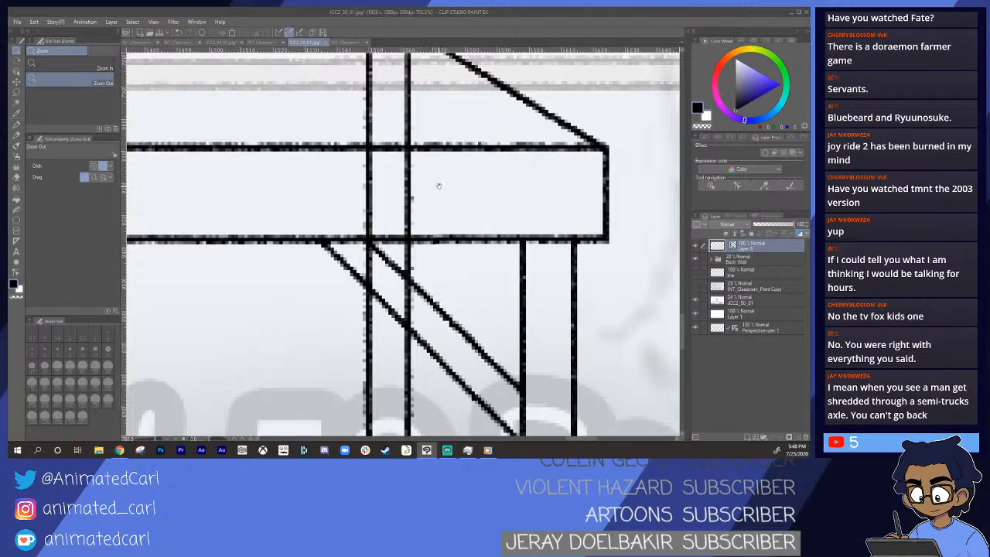
key("e")
left_click_drag(327, 206, 448, 204)
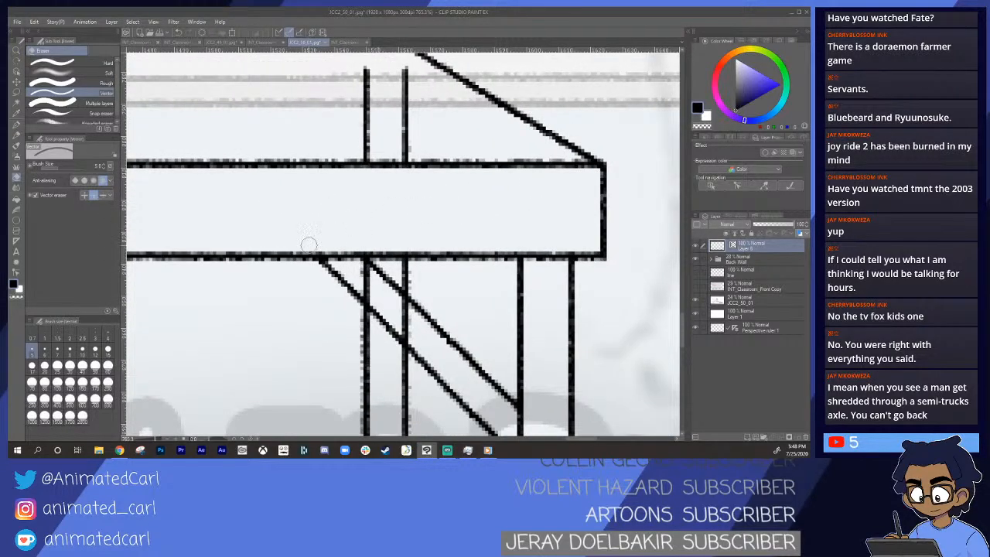
left_click_drag(452, 114, 325, 128)
left_click_drag(435, 103, 316, 136)
left_click_drag(426, 96, 380, 67)
- Erase the rear right leg's line segments that show between the two diagonals of the right brace
key("ctrl+space")
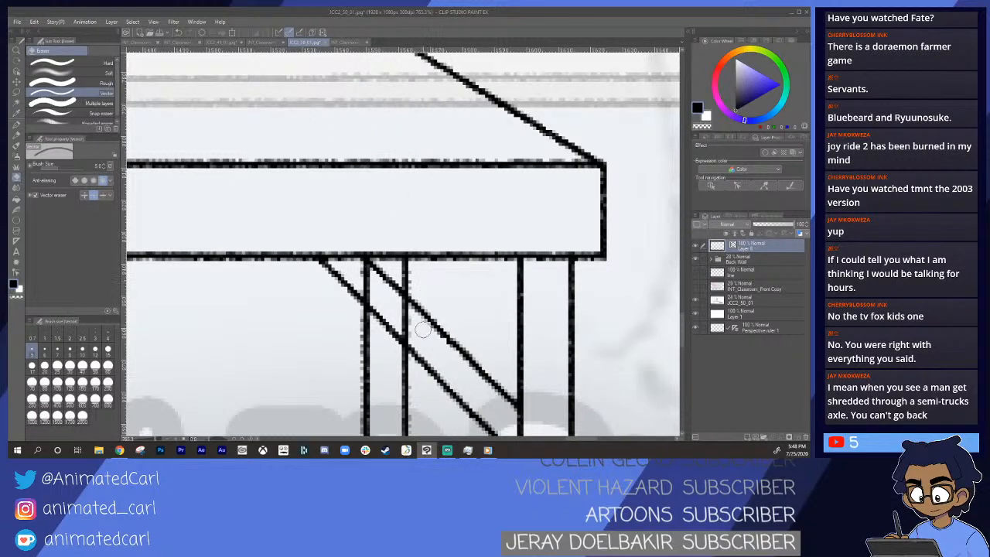
left_click_drag(424, 333, 357, 277)
mouse_move(397, 313)
left_mouse_down()
mouse_move(470, 317)
mouse_move(428, 314)
mouse_move(492, 235)
left_mouse_up()
key("ctrl+z")
- Draw a vertical line down from near the desktop's back left corner for the rear left leg
key("alt+space")
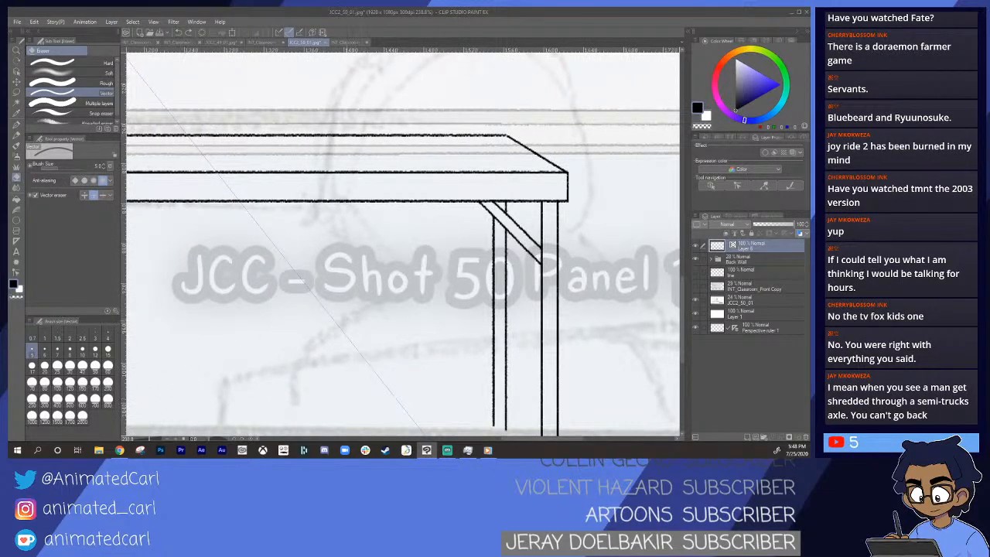
mouse_move(473, 292)
left_mouse_down()
mouse_move(510, 265)
mouse_move(510, 244)
left_mouse_up()
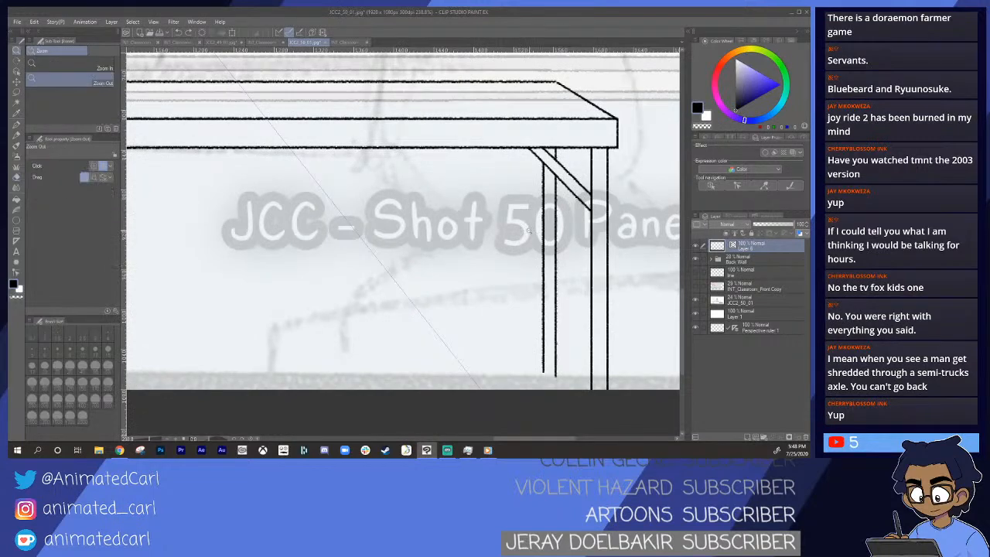
scroll(507, 268, "up", 2)
scroll(465, 272, "down", 5)
left_click_drag(382, 248, 498, 246)
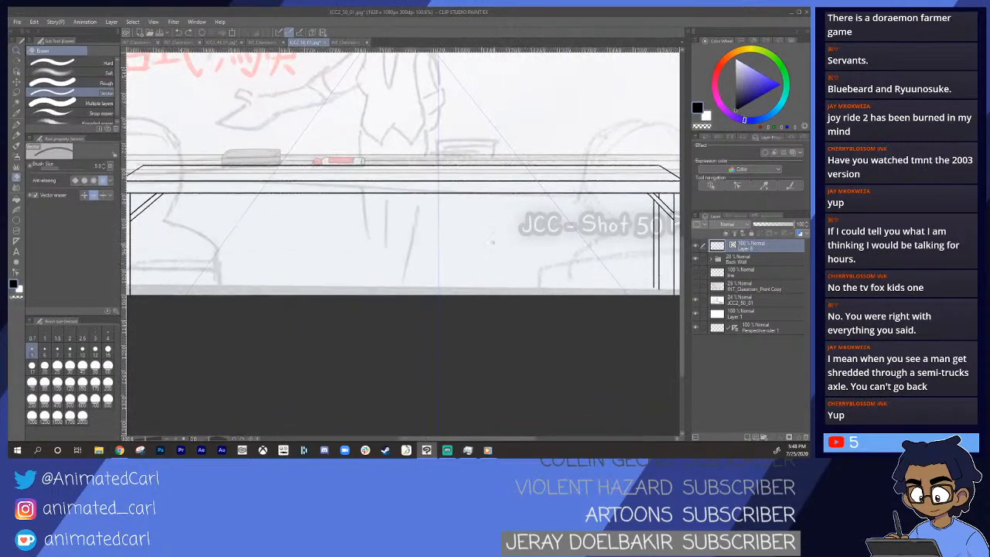
left_click_drag(243, 245, 330, 232)
left_click_drag(267, 191, 316, 167)
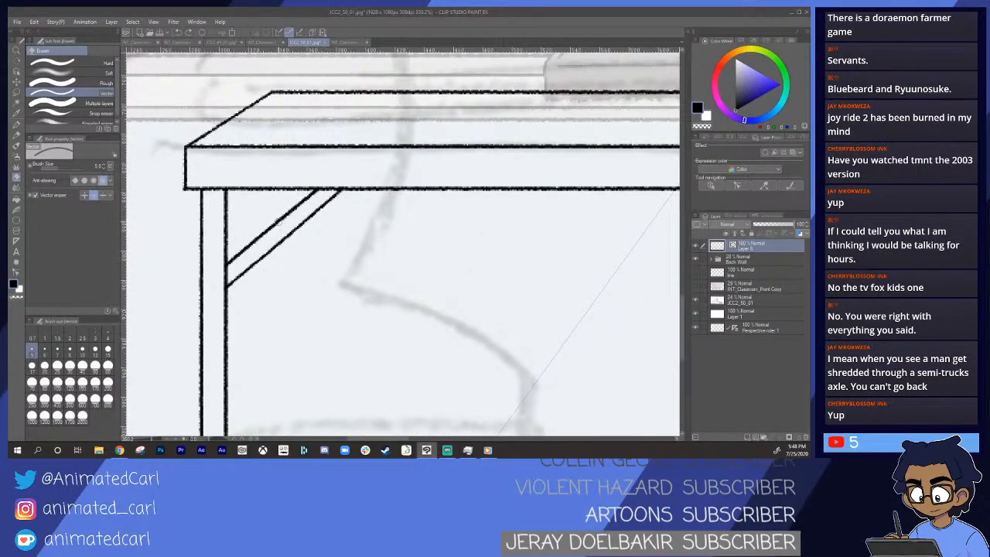
key("p")
left_click_drag(275, 101, 277, 437)
- Extend the rear left leg's vertical line down to the lower edge of the canvas
mouse_move(342, 343)
left_mouse_down()
mouse_move(343, 217)
mouse_move(314, 275)
mouse_move(321, 282)
left_mouse_up()
key("alt+space")
left_click_drag(325, 286, 259, 319)
key("alt+space")
left_click_drag(378, 271, 317, 255)
left_click_drag(233, 254, 280, 254)
left_click_drag(273, 324, 285, 265)
key("p")
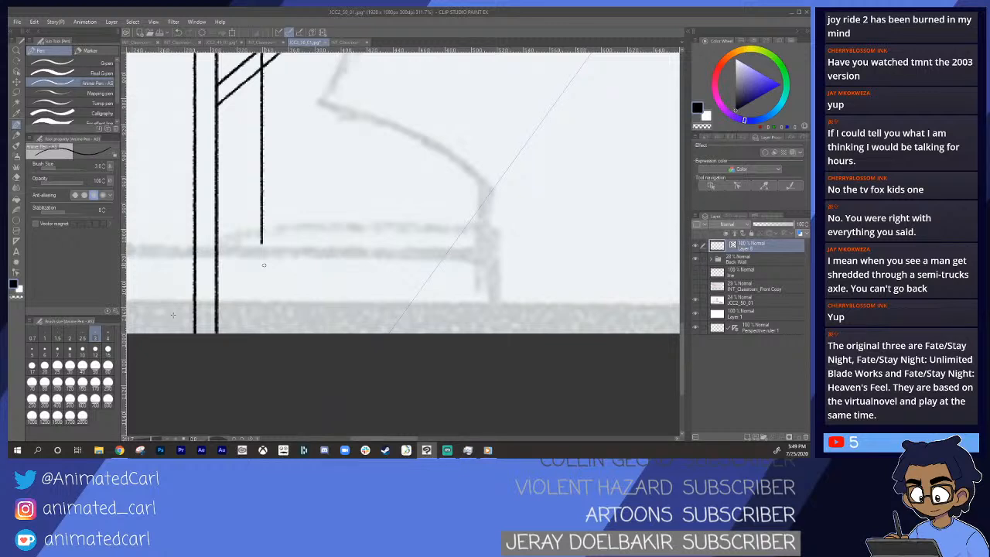
left_click_drag(391, 165, 390, 244)
key("ctrl+z")
left_click_drag(261, 243, 262, 342)
- Draw a second vertical line parallel to the first to give the rear left leg its thickness
left_click_drag(329, 262, 312, 258)
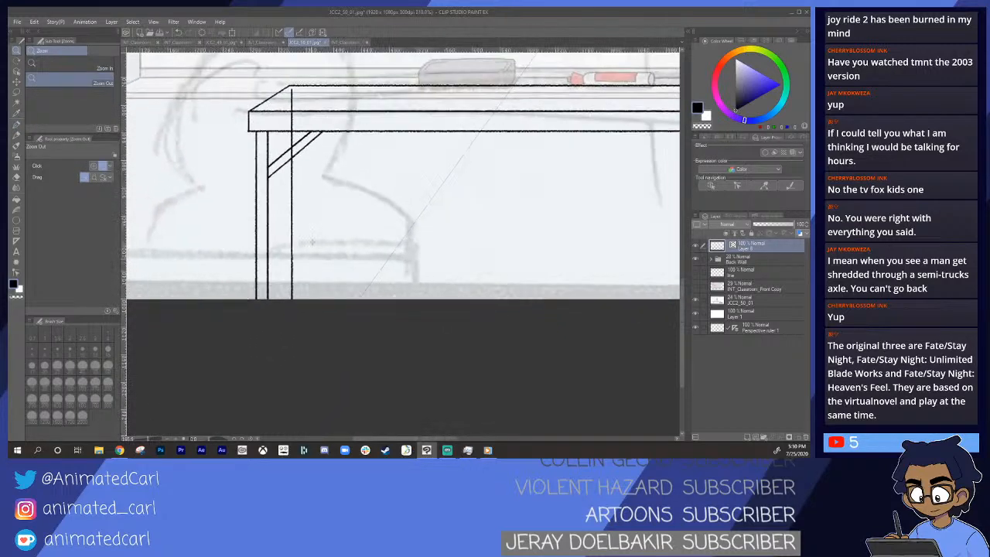
left_click_drag(323, 199, 309, 255)
mouse_move(293, 155)
left_mouse_down()
mouse_move(284, 158)
mouse_move(285, 384)
left_mouse_up()
- Erase the rear left leg's lines where they cross the left brace, the desktop's front face and its top surface
mouse_move(284, 185)
left_mouse_down()
mouse_move(311, 221)
mouse_move(299, 245)
left_mouse_up()
key("e")
left_click_drag(238, 264, 266, 239)
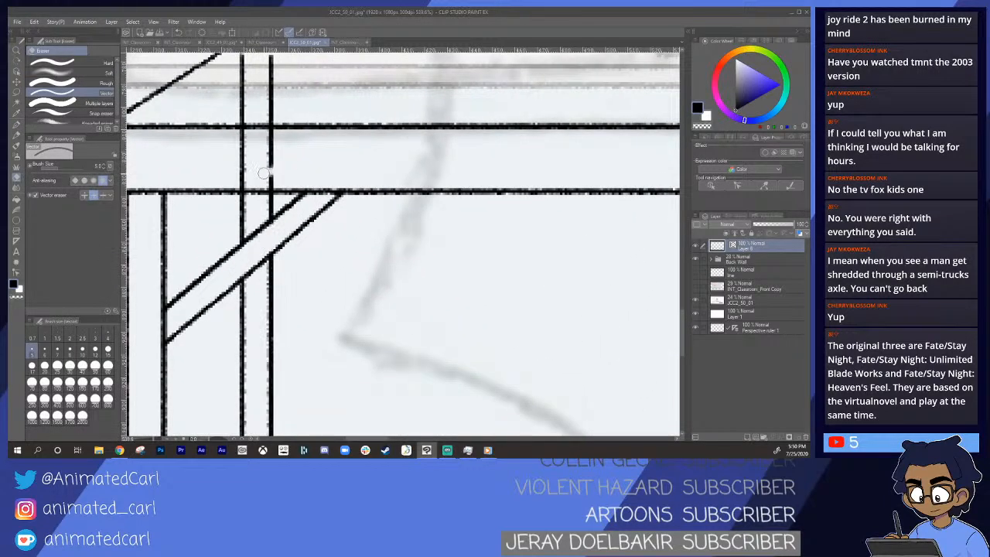
left_click_drag(276, 170, 218, 170)
mouse_move(283, 120)
left_mouse_down()
mouse_move(244, 107)
mouse_move(268, 93)
mouse_move(289, 115)
mouse_move(243, 121)
mouse_move(239, 98)
mouse_move(271, 93)
left_mouse_up()
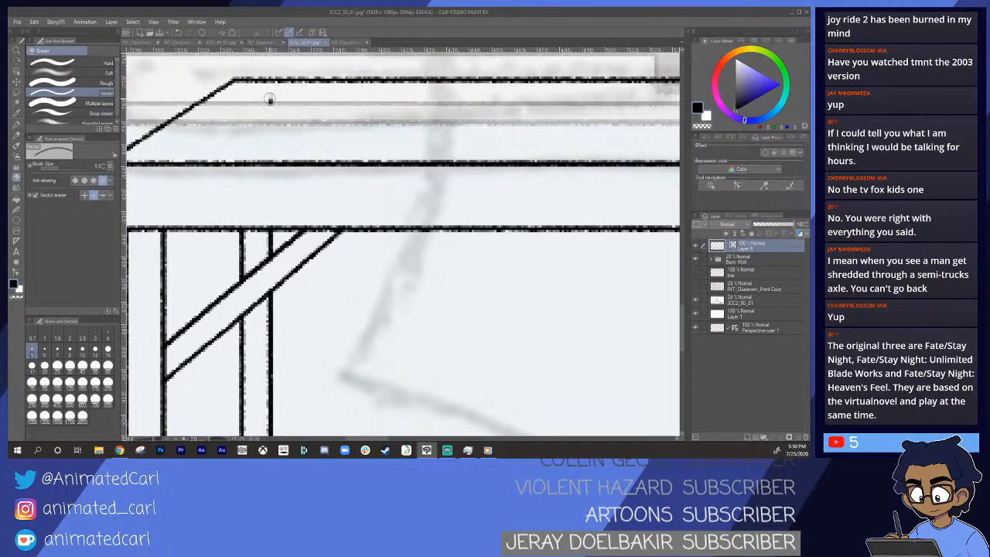
- Examine the desk with its four legs and braces against the whole storyboard panel
key("alt+space")
left_click_drag(364, 157, 383, 243)
left_click_drag(473, 257, 438, 242)
left_click_drag(354, 241, 298, 266)
left_click_drag(544, 224, 505, 264)
left_click(573, 223)
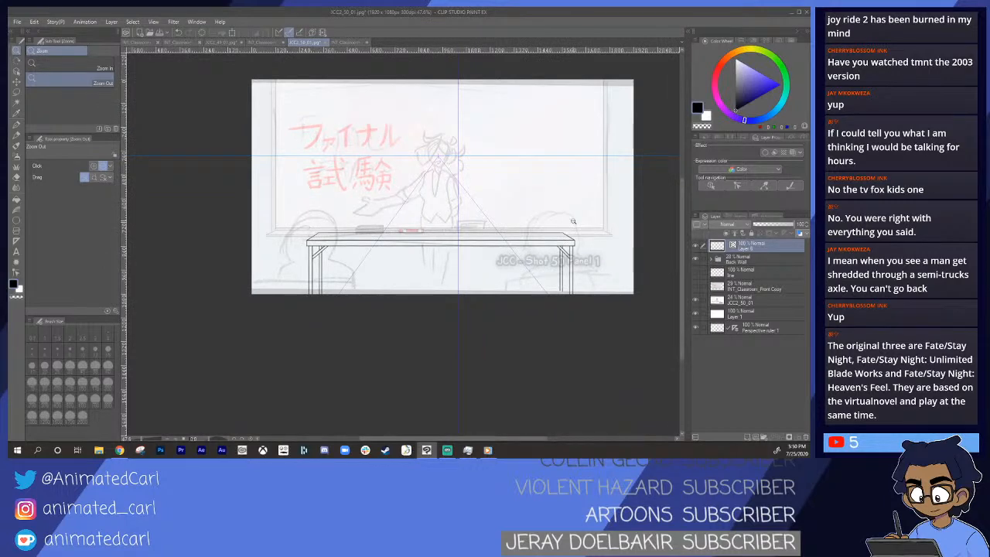
left_click_drag(499, 182, 478, 199)
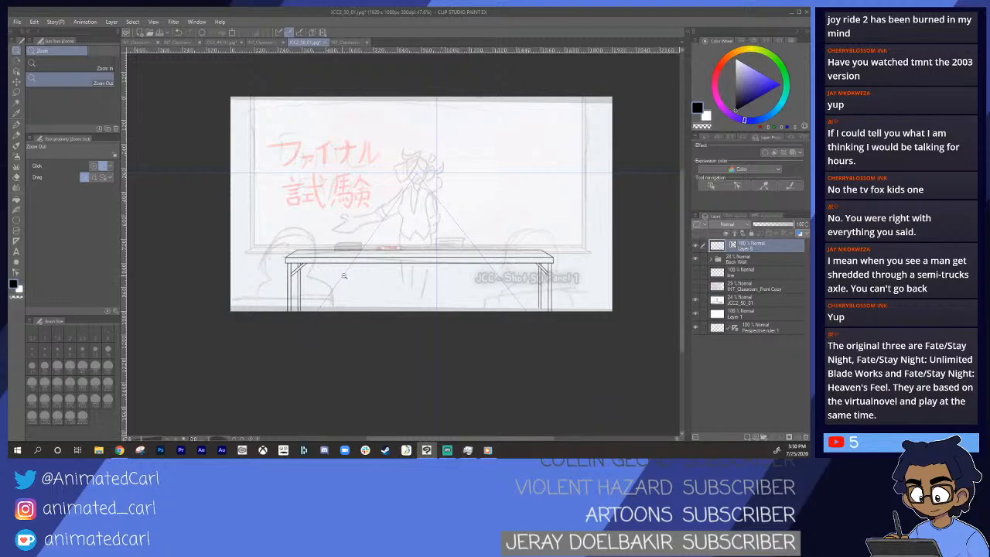
mouse_move(359, 280)
left_mouse_down()
mouse_move(340, 274)
mouse_move(352, 288)
mouse_move(338, 294)
mouse_move(351, 289)
mouse_move(279, 294)
left_mouse_up()
mouse_move(459, 303)
left_mouse_down()
mouse_move(431, 269)
mouse_move(445, 283)
mouse_move(411, 292)
left_mouse_up()
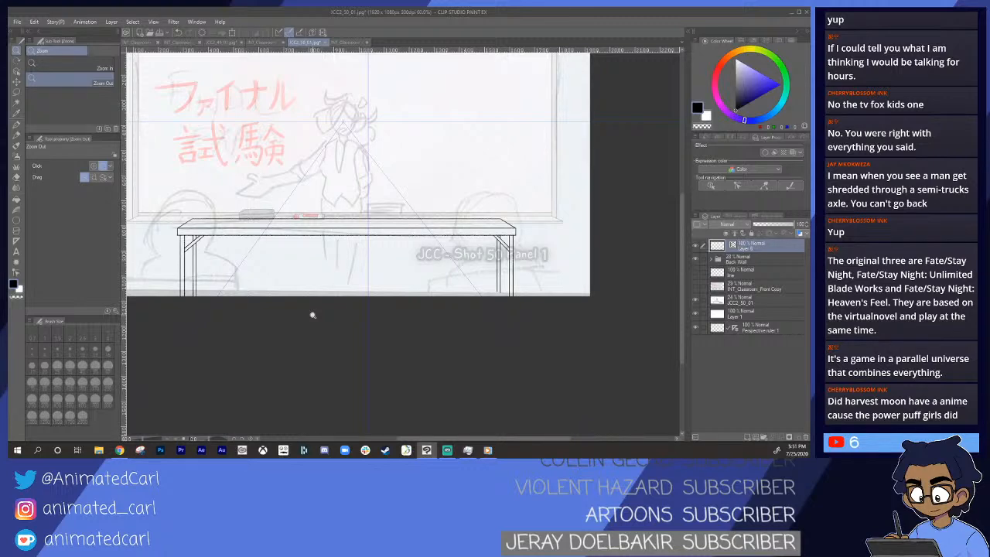
left_click(390, 211)
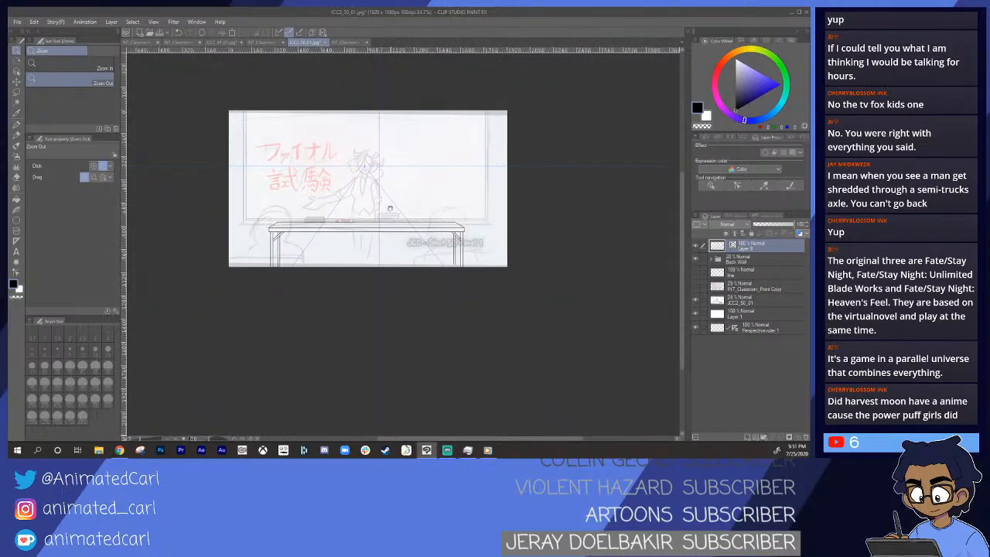
left_click_drag(390, 211, 422, 248)
scroll(428, 262, "up", 3)
left_click_drag(361, 309, 374, 294)
scroll(372, 294, "up", 2)
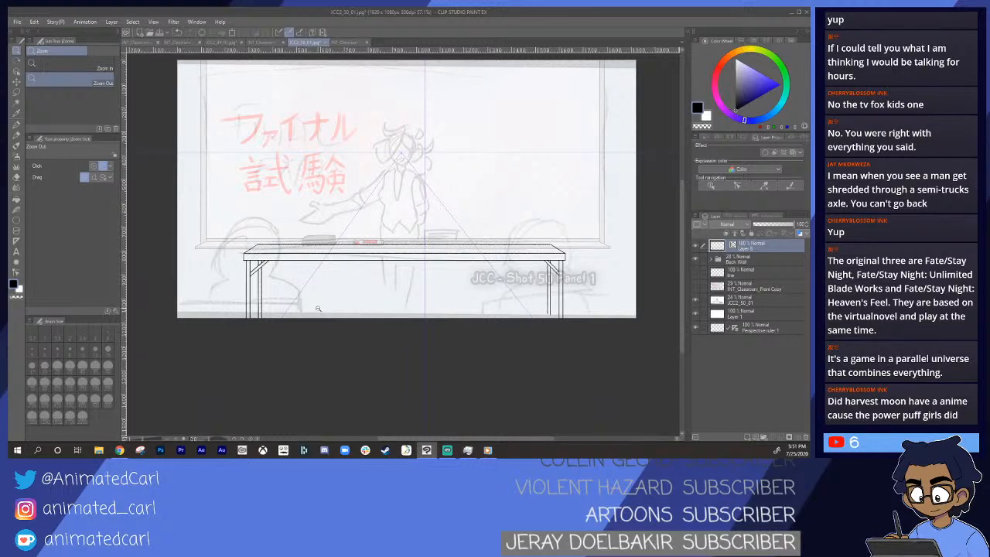
left_click_drag(380, 201, 553, 246)
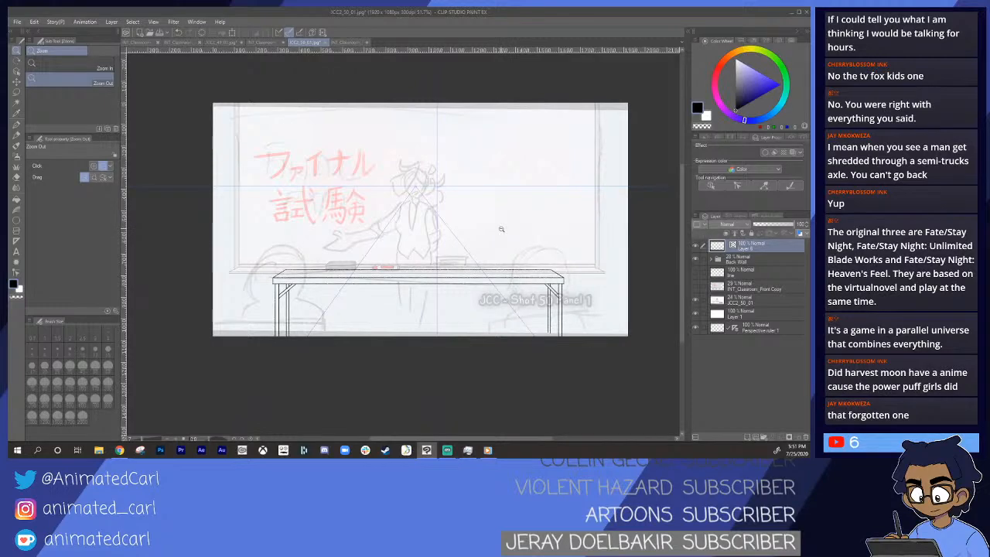
- Extend both vertical lines of the rear right leg down to the lower edge of the canvas
left_click_drag(446, 317, 482, 329)
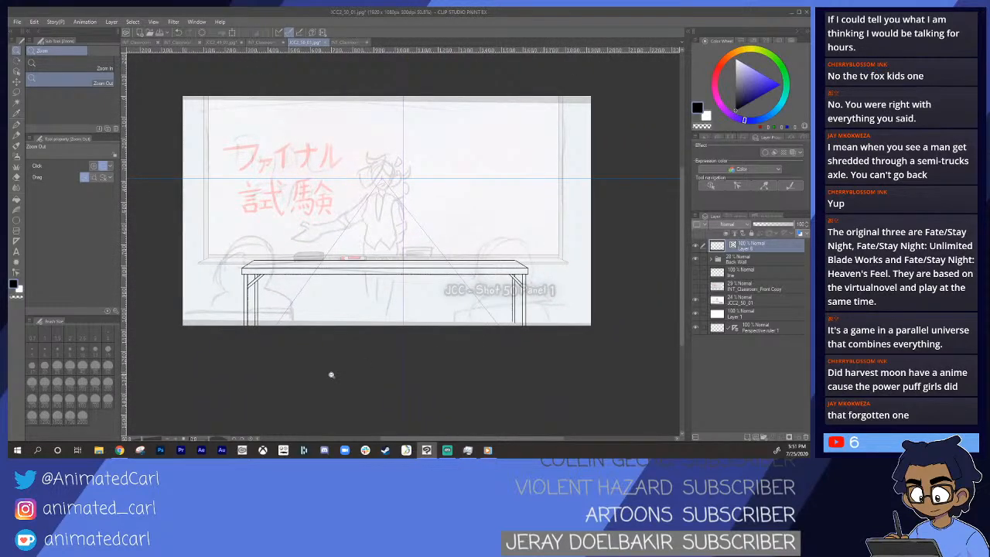
left_click(447, 301)
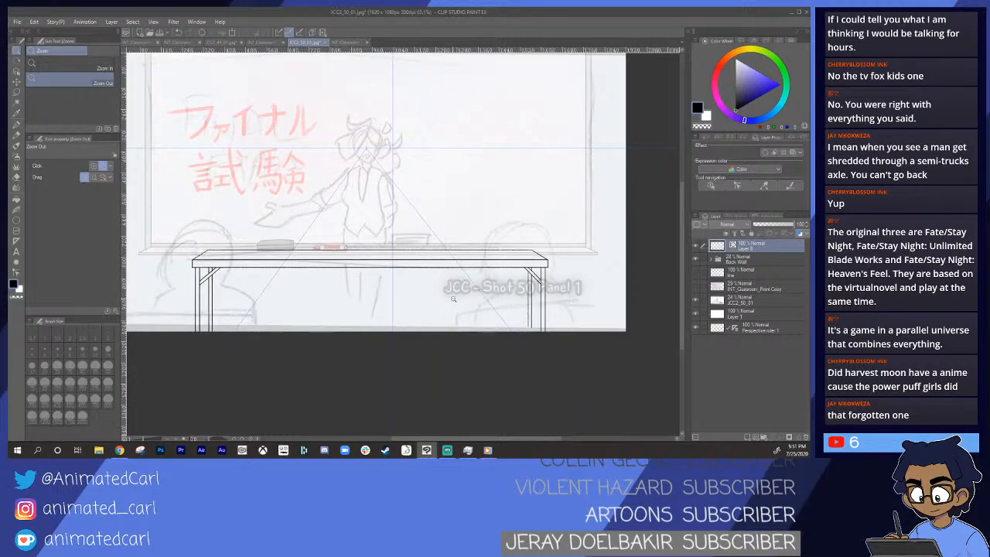
left_click(410, 317)
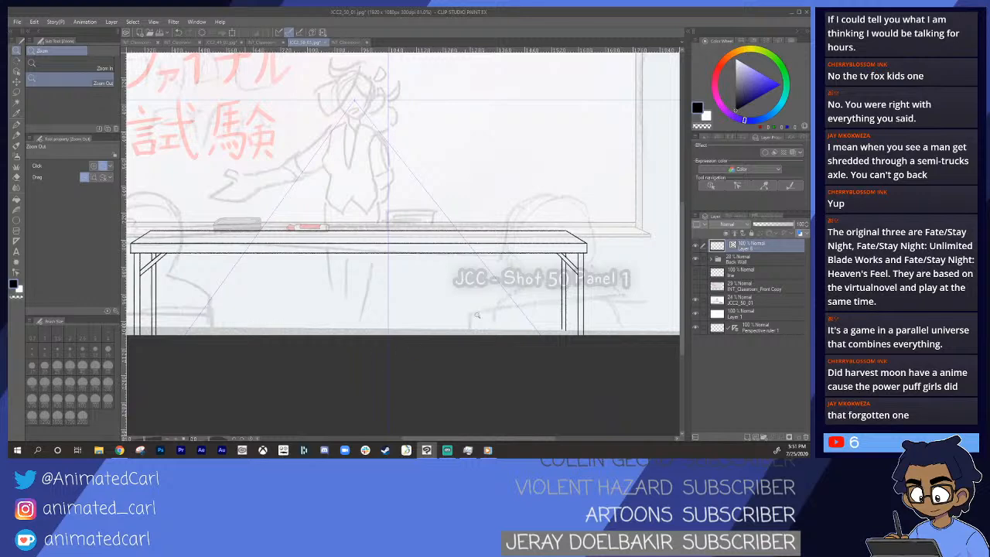
left_click(566, 324)
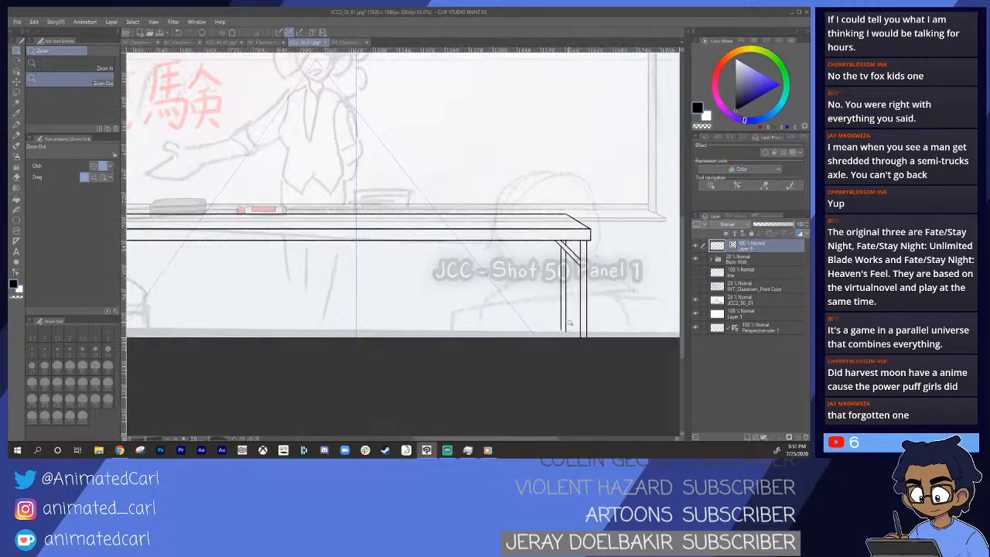
left_click(568, 305)
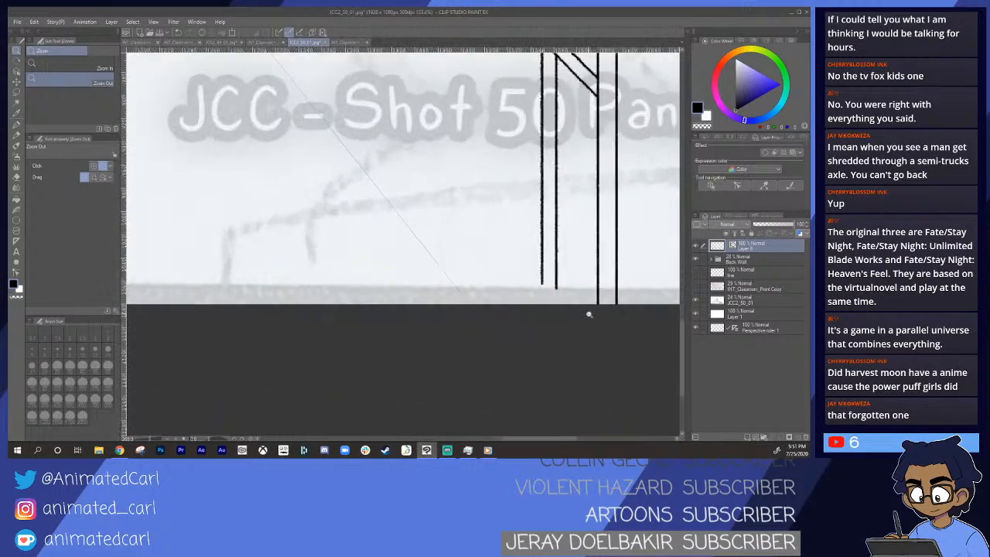
key("p")
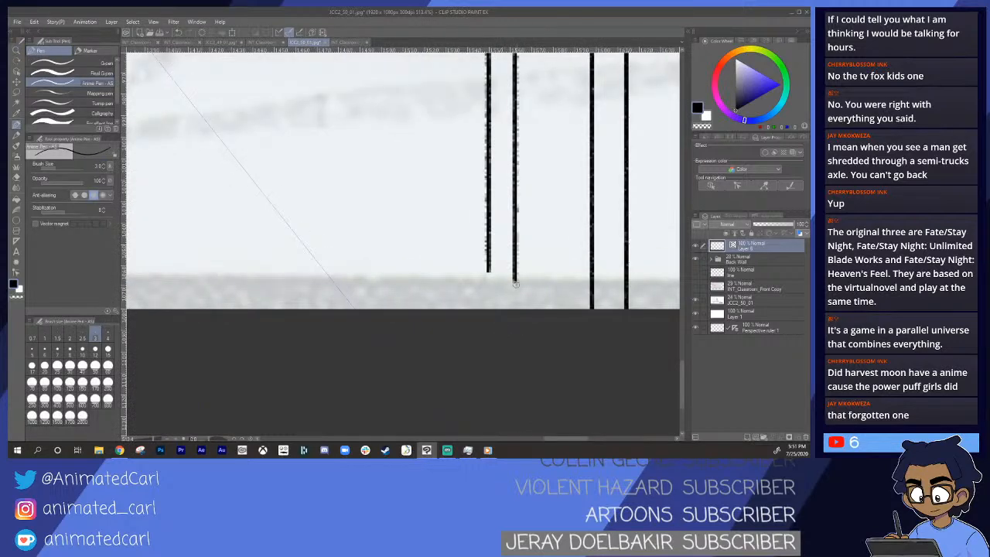
left_click_drag(488, 283, 488, 311)
key("ctrl+z")
left_click_drag(487, 268, 488, 313)
left_click_drag(515, 277, 515, 312)
- Examine the desk's line art against the whole storyboard panel and the details around its left corner
key("ctrl+space")
mouse_move(549, 309)
left_mouse_down()
mouse_move(484, 347)
mouse_move(493, 347)
left_mouse_up()
key("space")
mouse_move(243, 328)
left_mouse_down()
mouse_move(325, 305)
mouse_move(349, 316)
mouse_move(316, 329)
left_mouse_up()
key("ctrl+space")
key("space")
key("ctrl+space")
mouse_move(538, 293)
left_mouse_down()
mouse_move(493, 317)
mouse_move(514, 302)
mouse_move(468, 304)
left_mouse_up()
key("space")
key("ctrl+space")
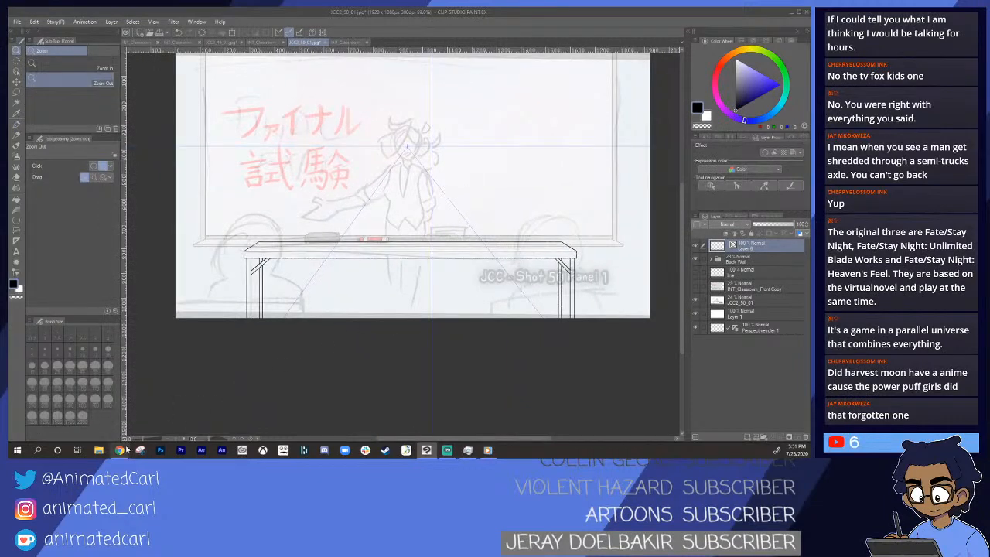
mouse_move(120, 450)
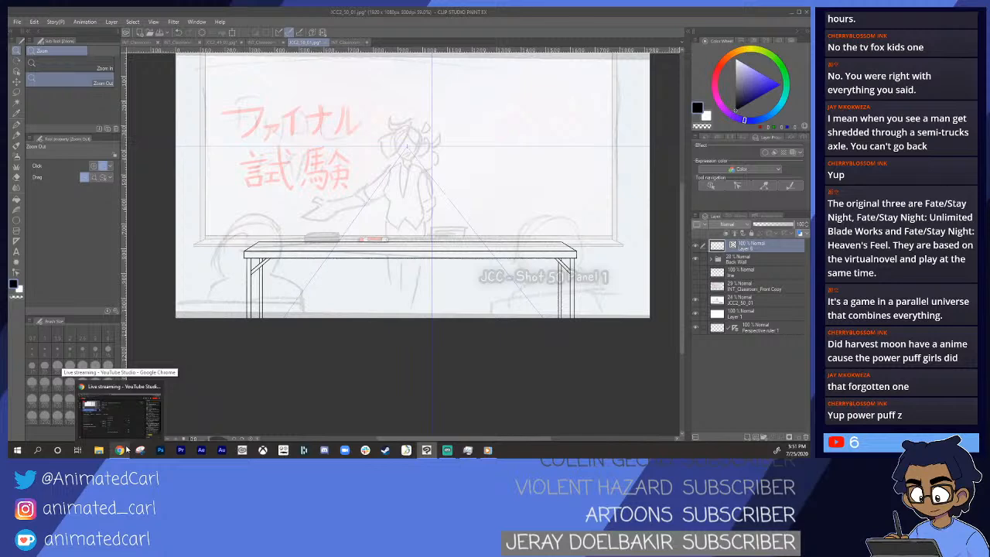
left_click_drag(266, 259, 281, 244)
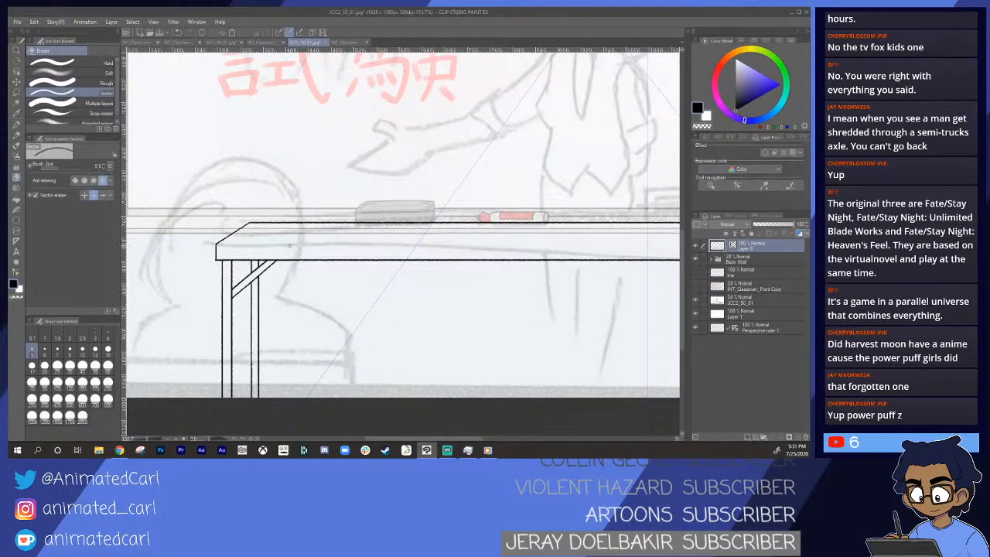
mouse_move(290, 249)
left_mouse_down()
mouse_move(274, 247)
mouse_move(288, 256)
left_mouse_up()
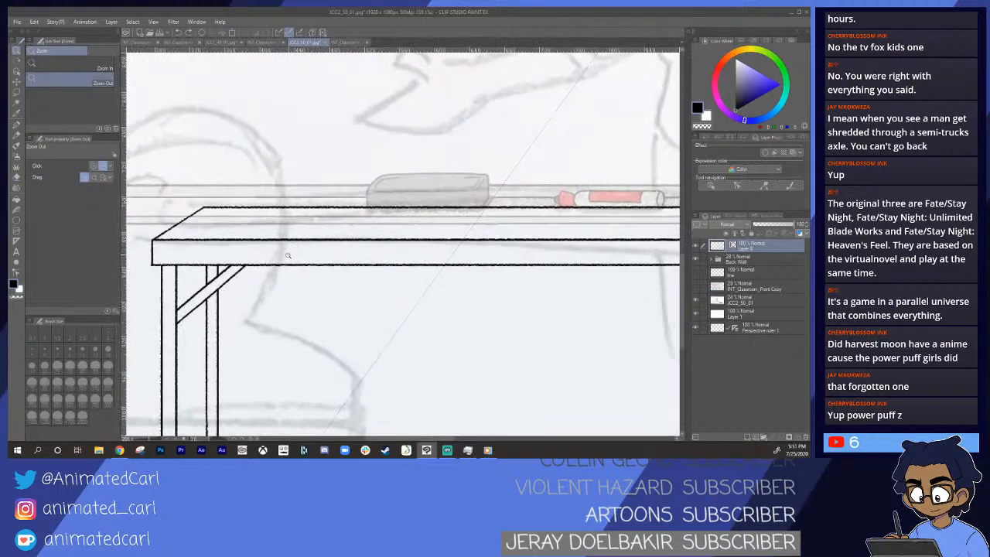
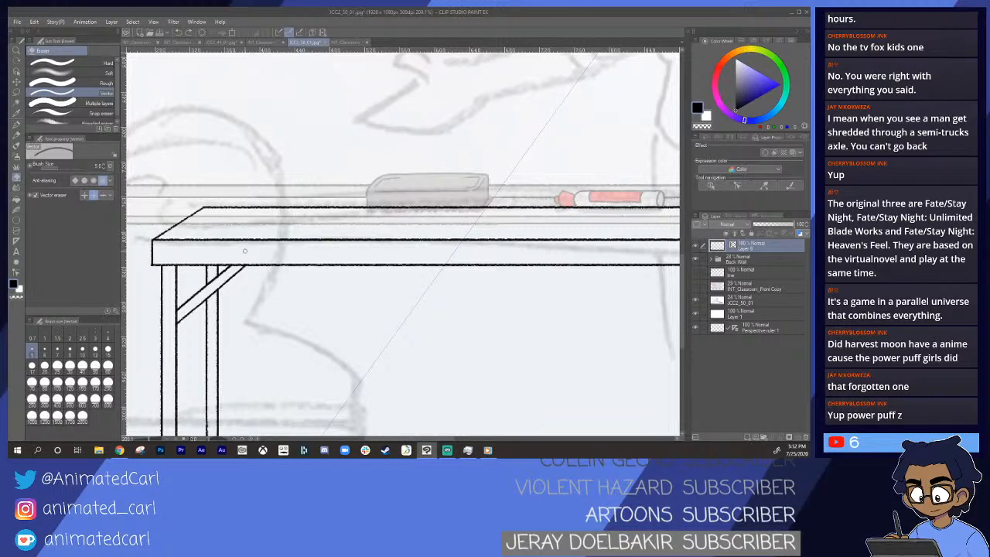
left_click_drag(399, 284, 365, 294)
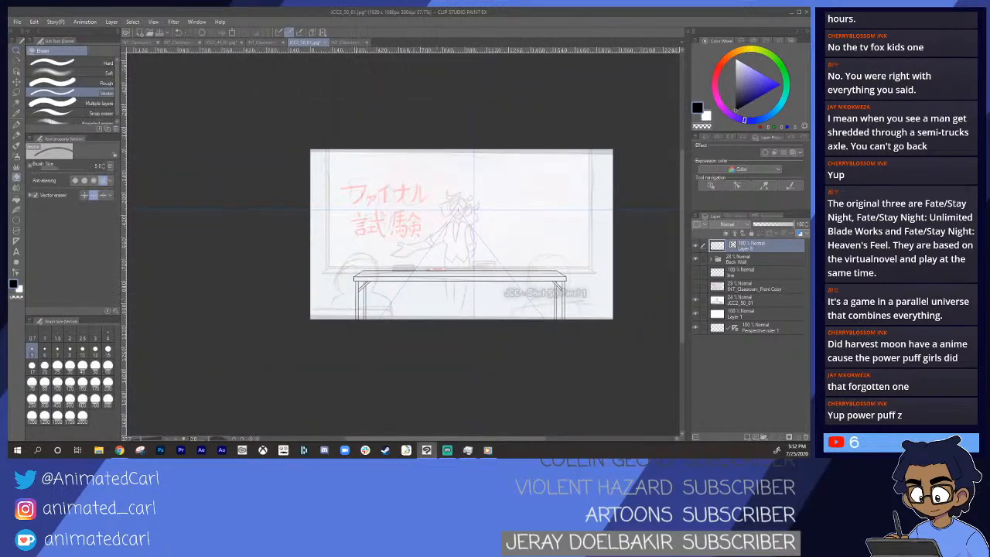
left_click_drag(467, 300, 388, 311)
left_click(388, 311)
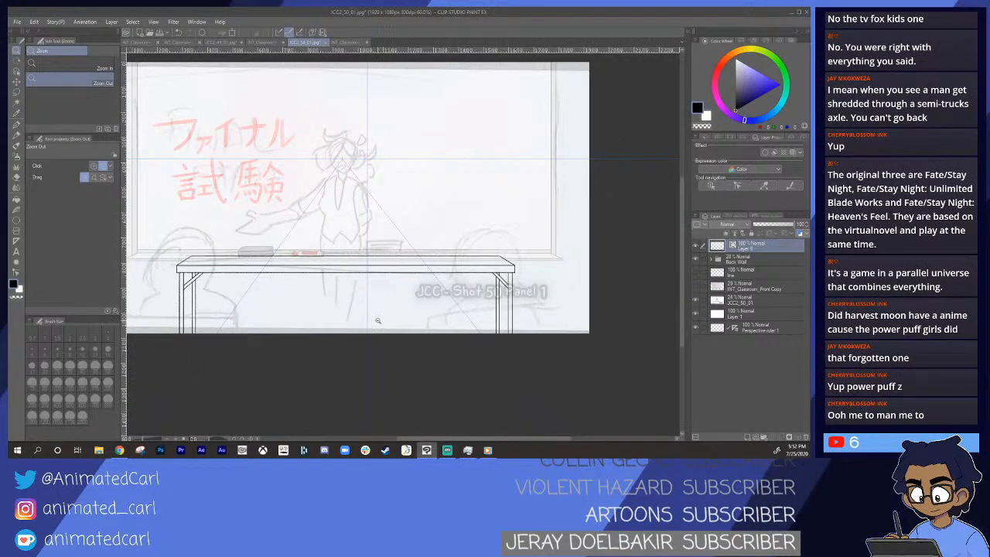
key("e")
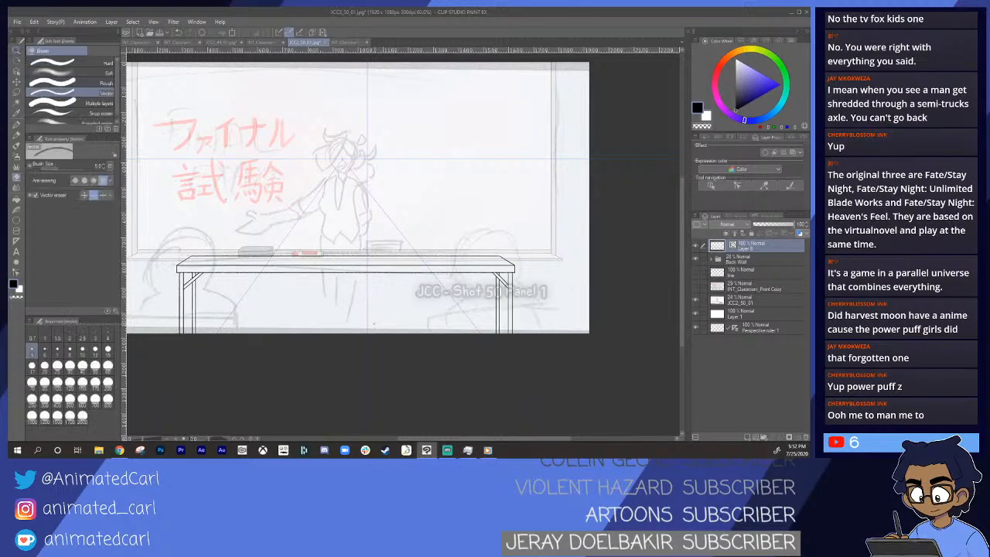
- Try to erase part of the desktop's front edge line near its left corner with the Hard eraser
left_click_drag(282, 295, 363, 297)
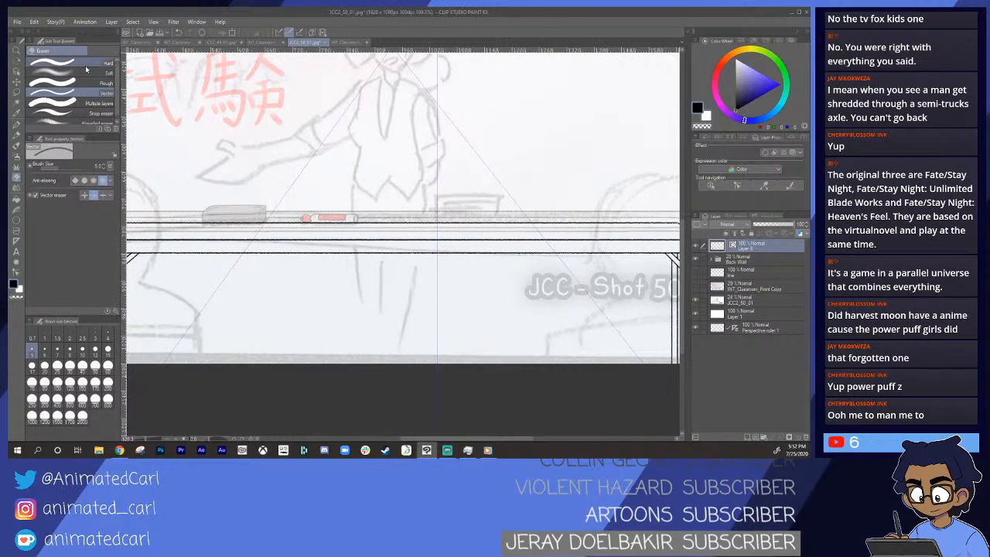
left_click_drag(340, 265, 391, 260)
left_click_drag(382, 260, 362, 268)
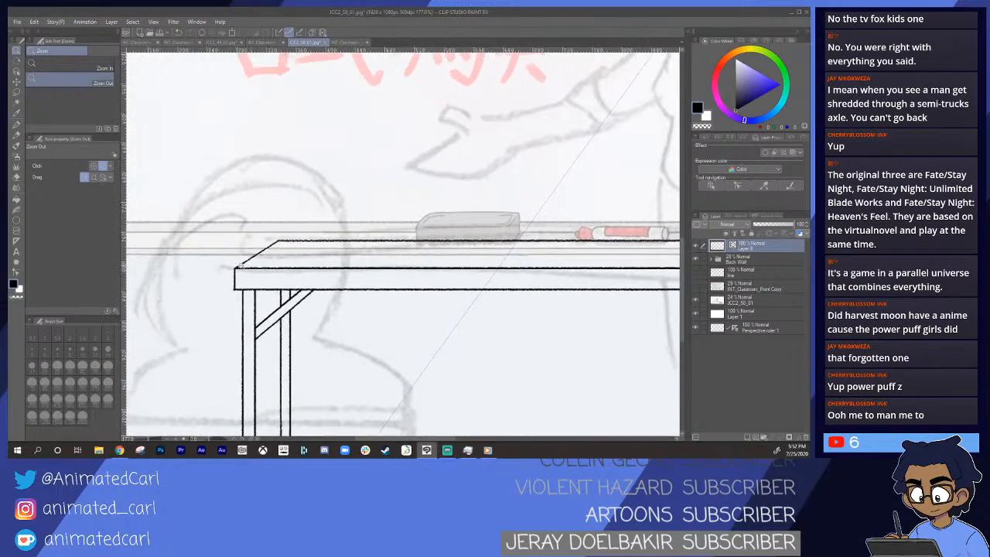
left_click_drag(225, 270, 264, 276)
left_click(267, 270)
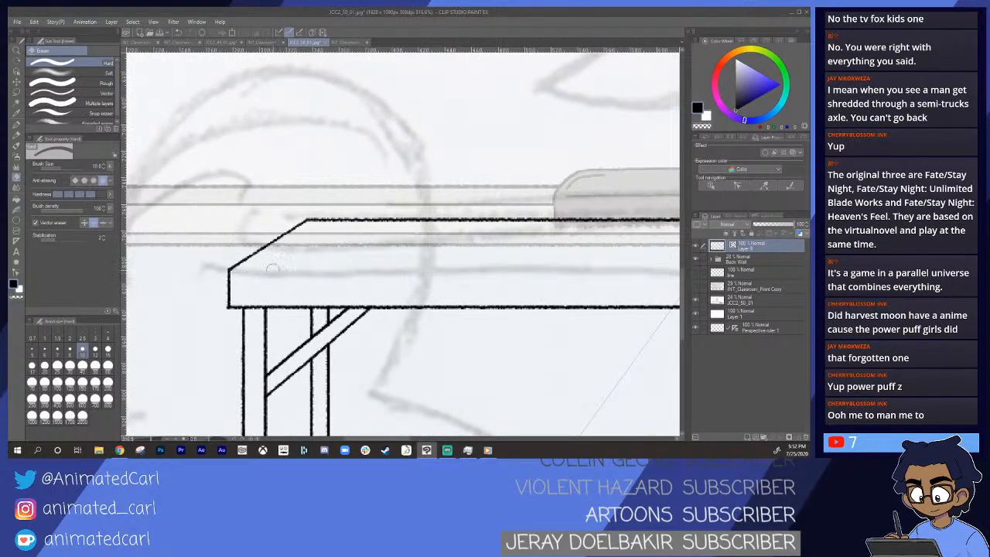
key("ctrl+z")
key("ctrl+y")
key("ctrl+z")
key("ctrl+y")
key("ctrl+z")
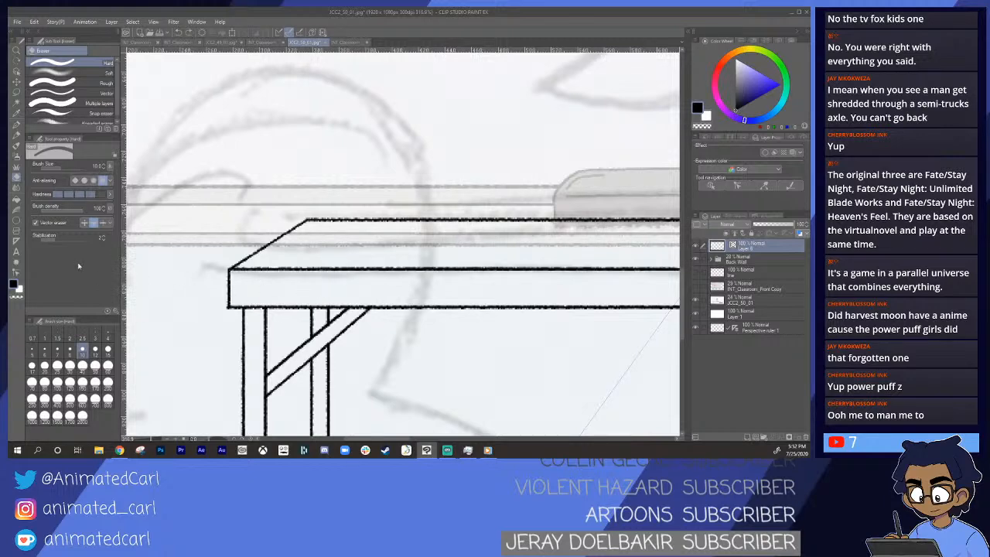
- Turn off the Hard eraser's Vector eraser option and erase the left end of the desktop's upper front edge line
left_click(35, 223)
left_click_drag(333, 264, 325, 284)
key("alt+space")
left_click(333, 270)
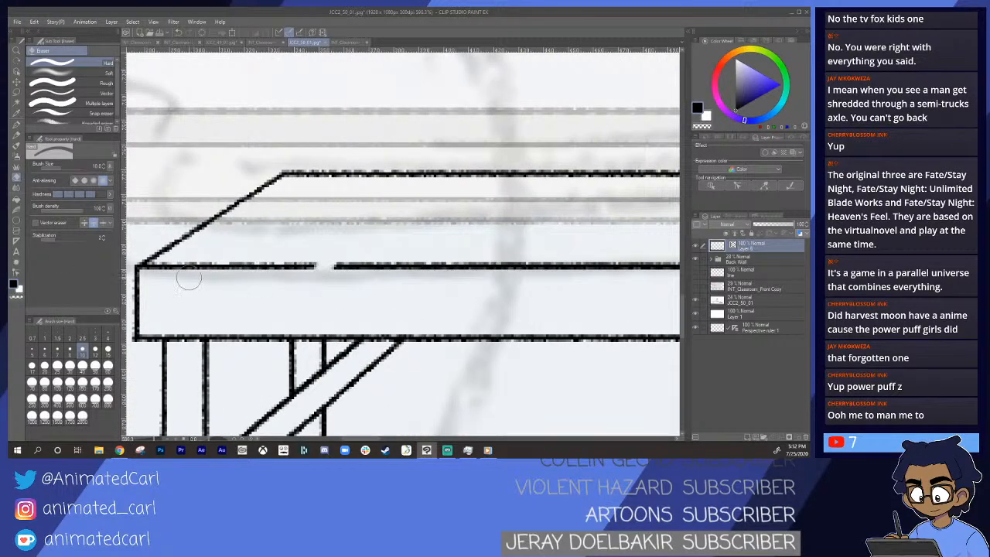
key("ctrl+z")
mouse_move(176, 265)
left_mouse_down()
mouse_move(150, 276)
mouse_move(198, 256)
mouse_move(177, 288)
mouse_move(190, 281)
mouse_move(182, 271)
mouse_move(151, 271)
mouse_move(220, 256)
left_mouse_up()
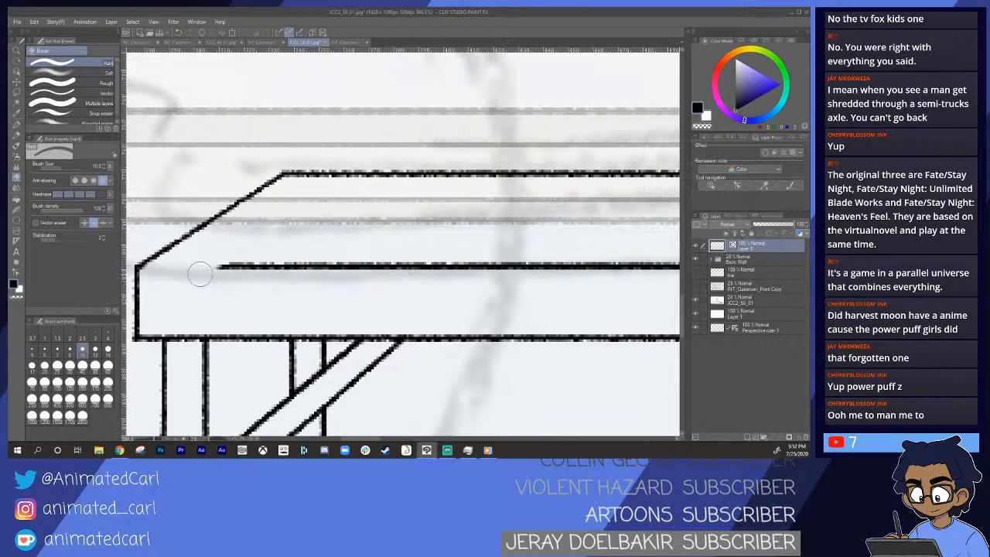
- Erase a gap in the middle of the desktop's upper front edge line
key("alt+space")
left_click_drag(398, 220, 360, 260)
left_click_drag(479, 249, 280, 250)
left_click_drag(540, 253, 435, 232)
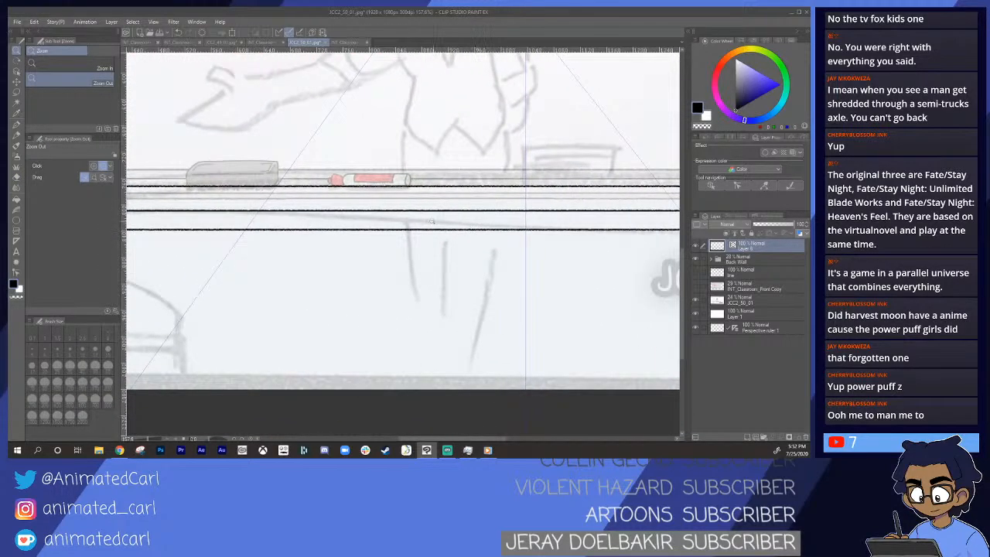
key("e")
left_click_drag(338, 210, 472, 210)
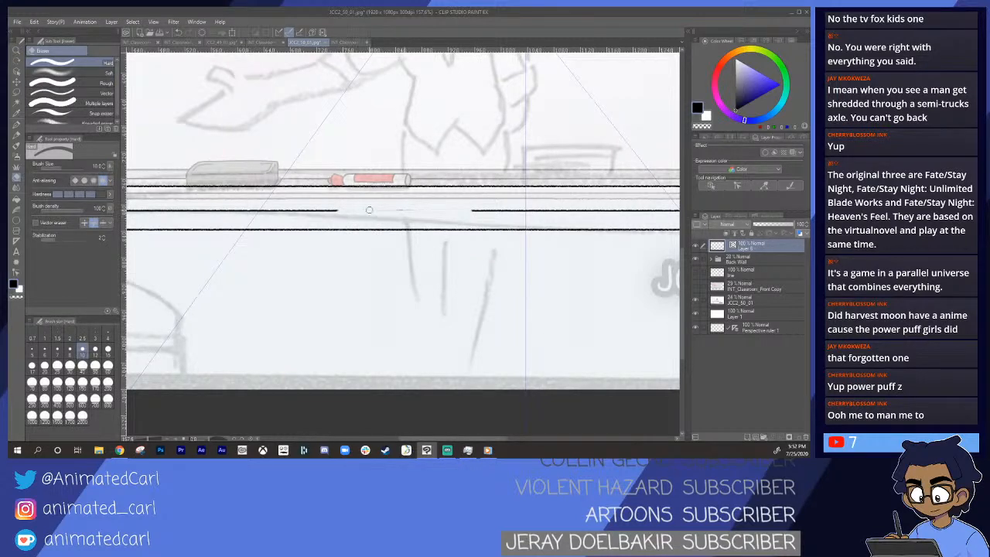
- Erase the right end of the desktop's upper front edge line so it stops short of the corner
left_click_drag(554, 216, 267, 212)
mouse_move(603, 207)
left_mouse_down()
mouse_move(464, 206)
mouse_move(526, 212)
mouse_move(472, 223)
left_mouse_up()
key("/")
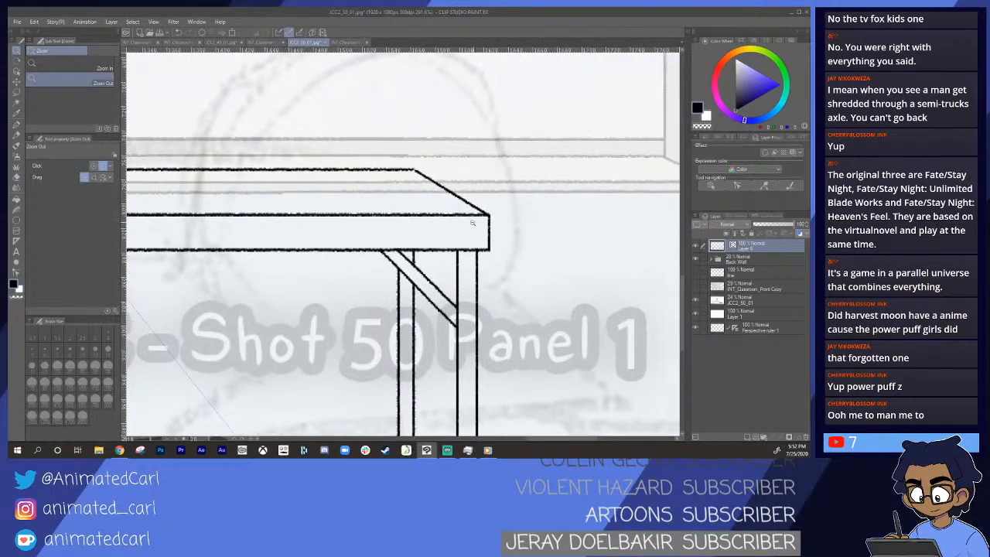
left_click(472, 223)
key("e")
left_click_drag(396, 211, 476, 212)
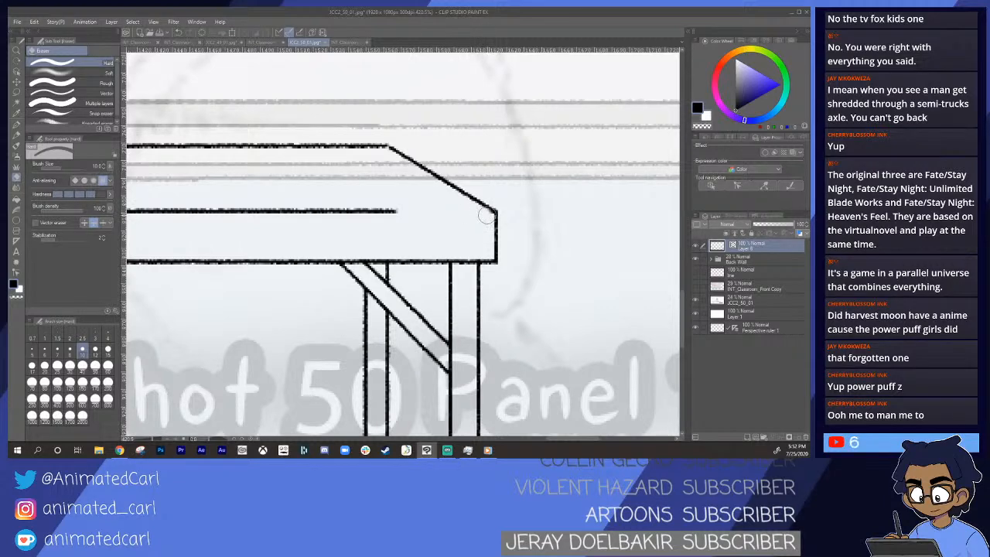
- Taper the front edge line to a point at the right side of the middle gap with the Hard eraser
mouse_move(407, 210)
left_mouse_down()
mouse_move(350, 211)
mouse_move(376, 226)
mouse_move(345, 232)
mouse_move(265, 237)
mouse_move(401, 222)
mouse_move(361, 225)
mouse_move(382, 232)
left_mouse_up()
key("alt+space")
key("ctrl+space")
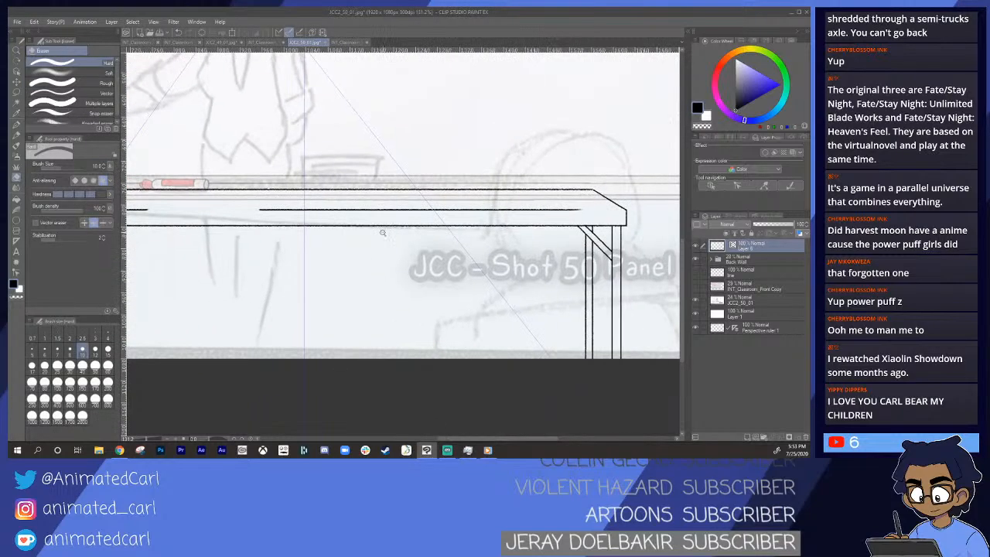
key("ctrl+space")
left_click_drag(278, 218, 309, 226)
mouse_move(284, 214)
left_mouse_down()
mouse_move(352, 254)
mouse_move(342, 241)
left_mouse_up()
key("ctrl+space")
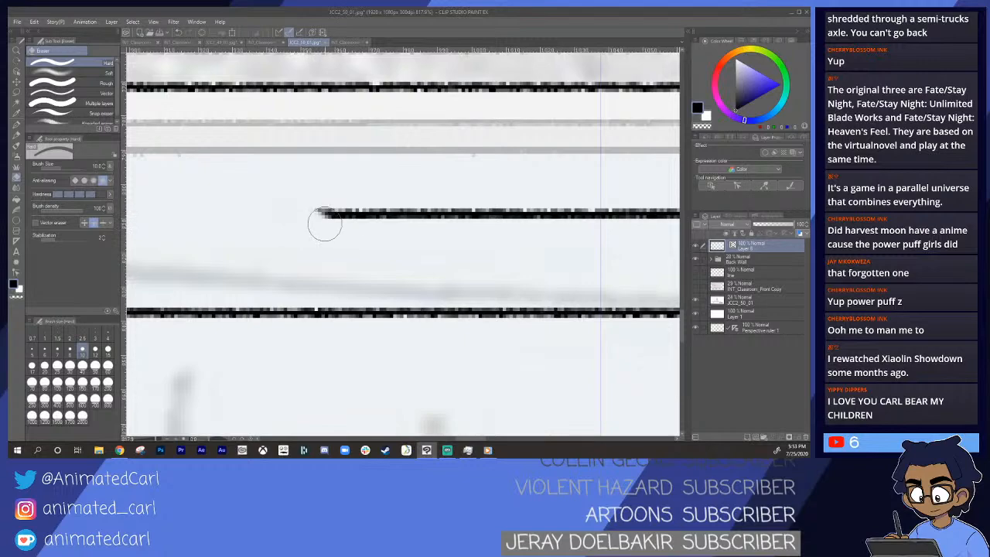
- Taper the front edge line to a point at the left side of the middle gap
key("ctrl+alt+space")
left_click(394, 249)
mouse_move(396, 249)
left_mouse_down()
mouse_move(321, 241)
mouse_move(345, 245)
left_mouse_up()
key("space")
key("ctrl+space")
mouse_move(343, 245)
left_mouse_down()
mouse_move(383, 247)
mouse_move(387, 270)
mouse_move(435, 284)
left_mouse_up()
key("ctrl+space")
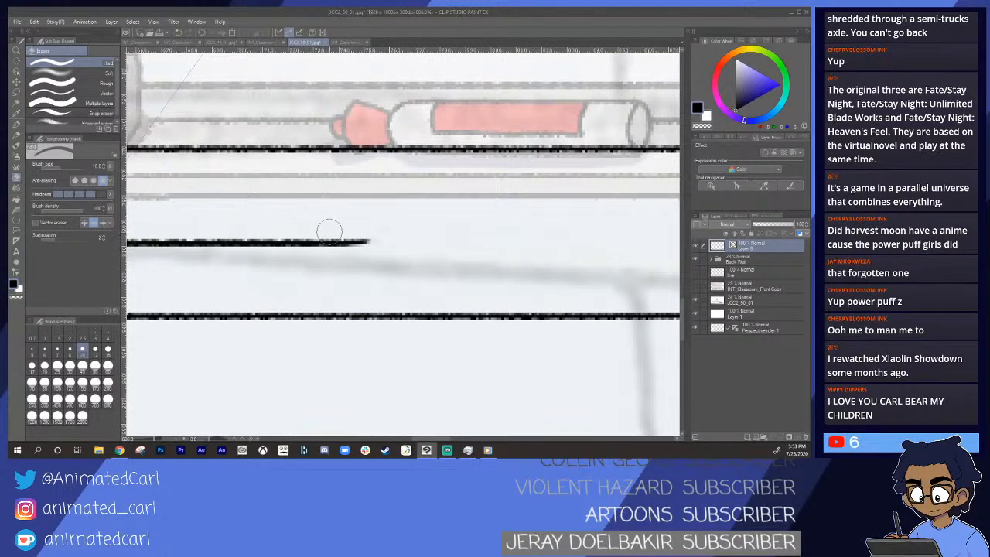
- Taper the front edge line's outer end near the desktop's left corner, undoing an unsatisfactory eraser stroke
left_click_drag(407, 256, 352, 260)
mouse_move(442, 299)
left_mouse_down()
mouse_move(466, 294)
mouse_move(241, 282)
mouse_move(106, 288)
left_mouse_up()
mouse_move(397, 279)
left_mouse_down()
mouse_move(302, 259)
mouse_move(353, 272)
mouse_move(338, 272)
left_mouse_up()
mouse_move(249, 274)
left_mouse_down()
mouse_move(308, 266)
mouse_move(458, 302)
left_mouse_up()
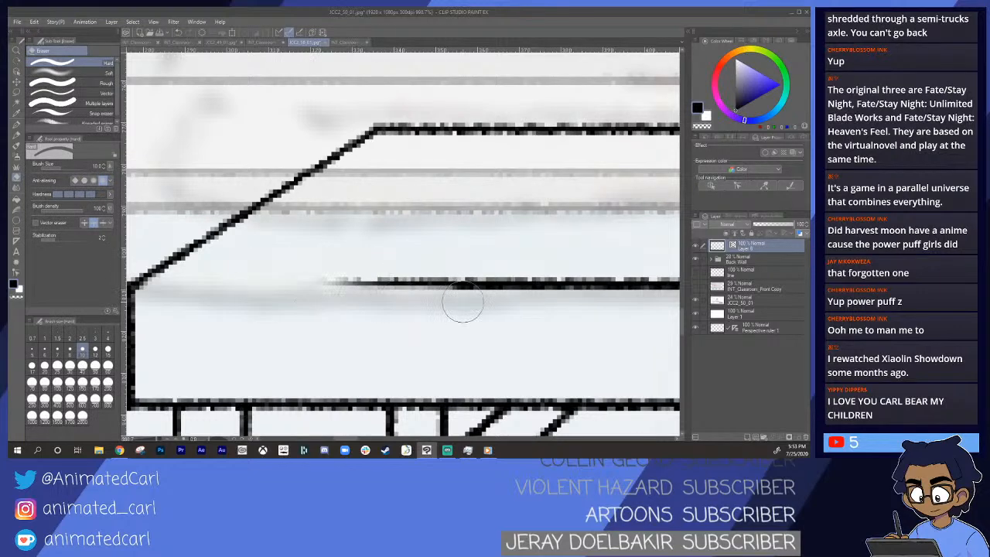
key("ctrl+z")
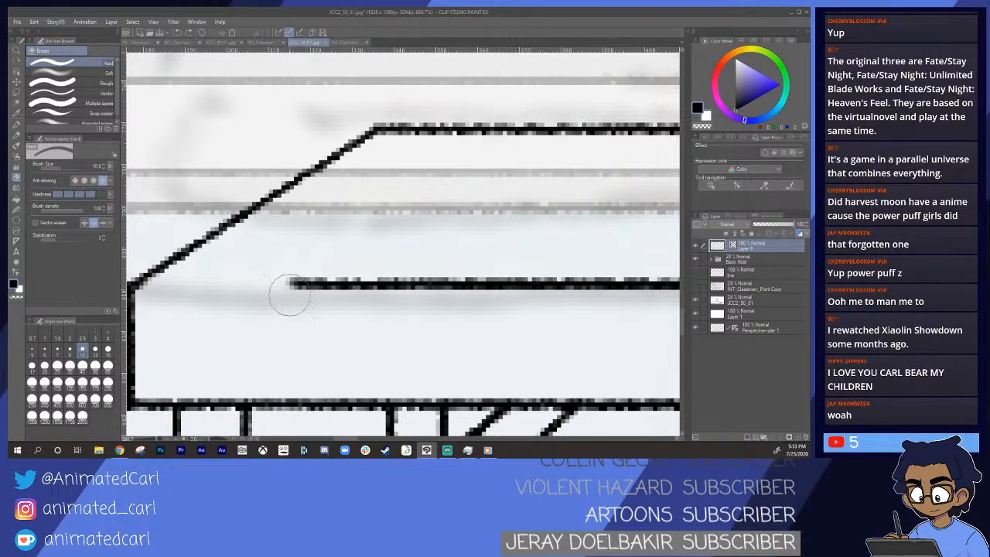
- Examine the broken front edge line from the desk's left corner out to the whole panel
left_click(462, 267, "alt")
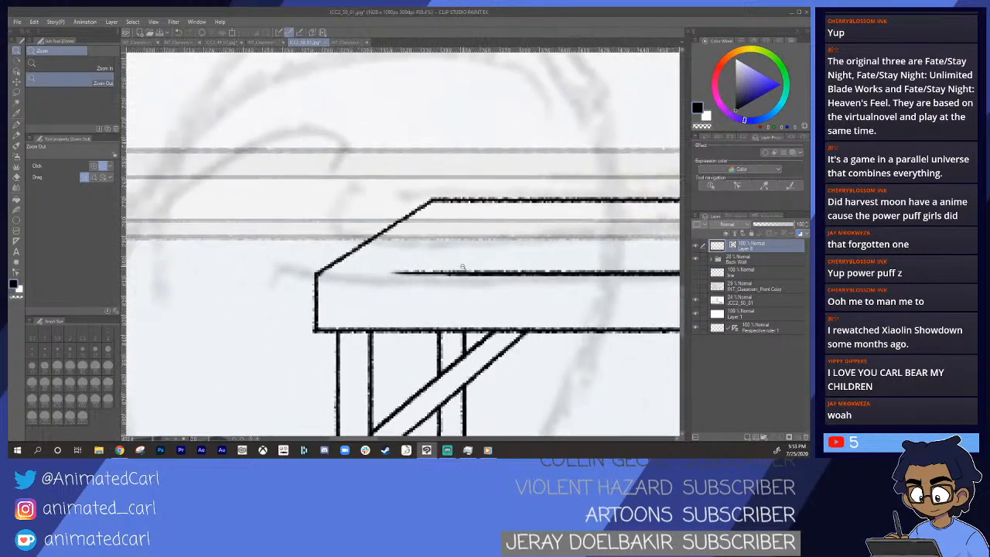
left_click(487, 274, "alt")
left_click_drag(515, 280, 428, 256)
left_click(399, 252, "alt")
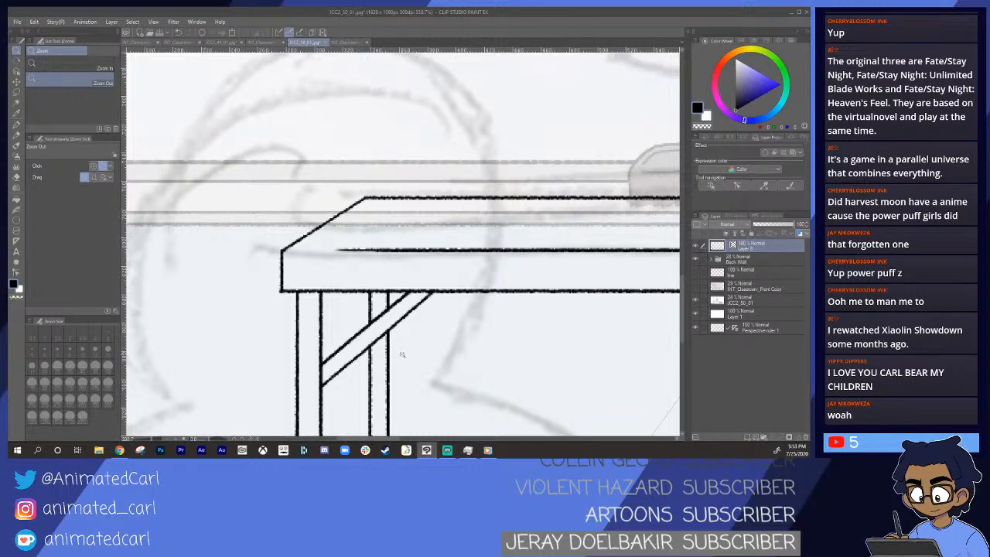
left_click(446, 245)
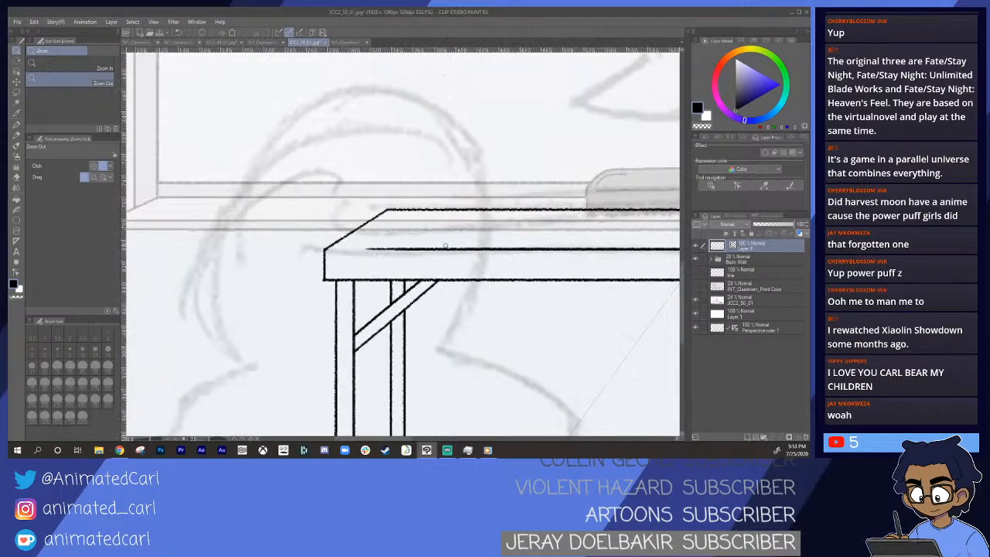
left_click(448, 247)
left_click(457, 252)
left_click(463, 257)
left_click_drag(601, 276, 466, 264)
left_click(455, 253, "alt")
left_click(466, 264)
left_click(464, 263)
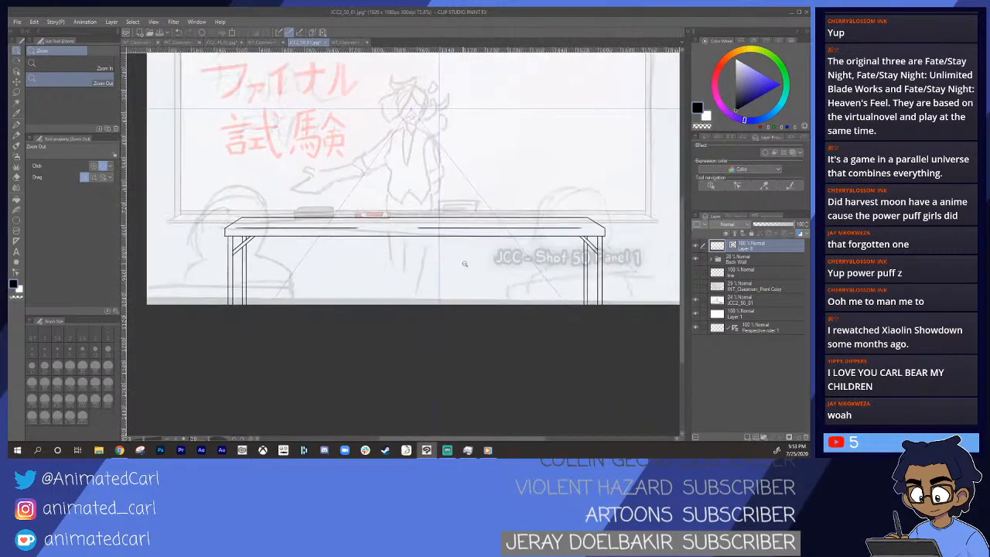
- Add a new raster layer above the desk's vector layer
left_click(458, 262, "alt")
left_click_drag(545, 221, 557, 241)
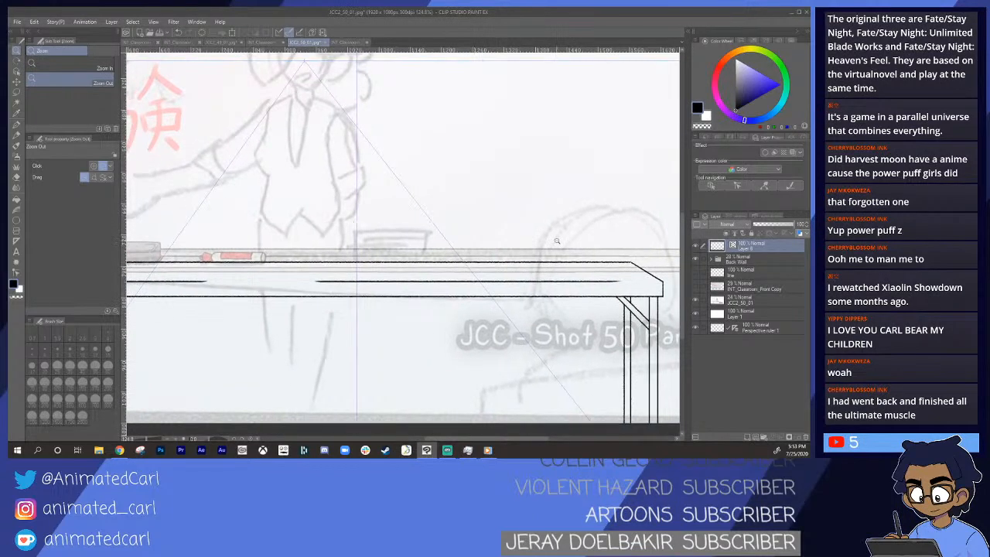
left_click(747, 437)
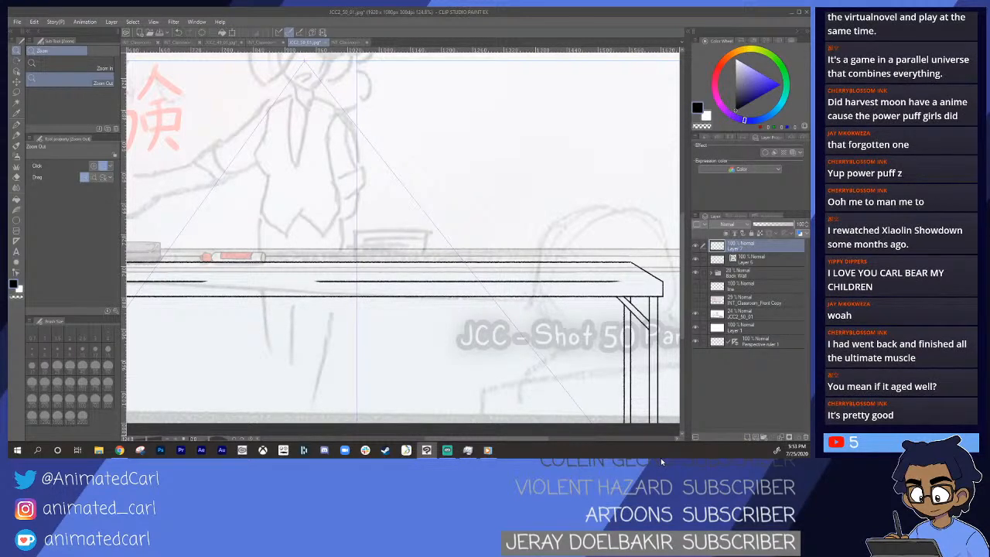
- Sketch the narrow left side of a book in red on the new layer, just above the desk's front edge
left_click_drag(390, 263, 449, 270)
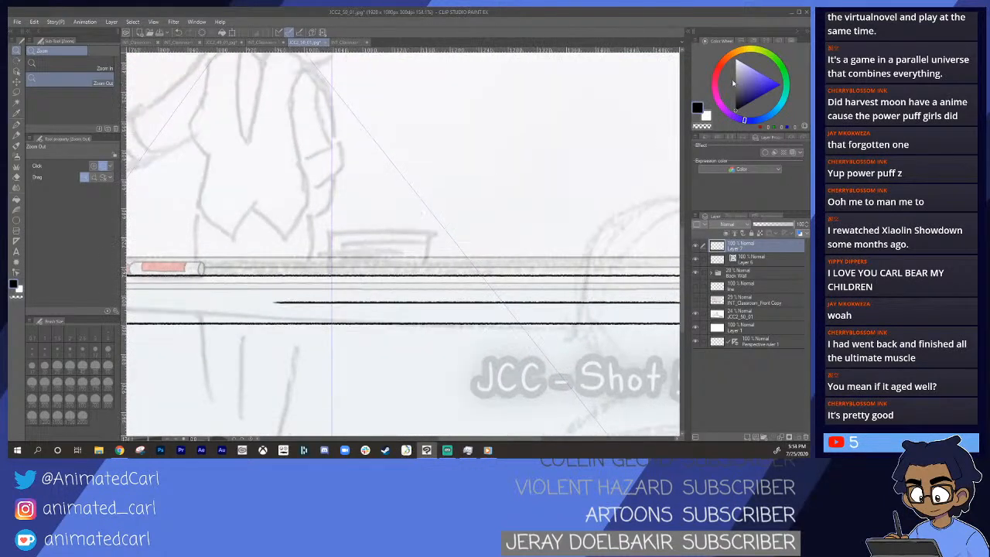
left_click(721, 66)
left_click(782, 80)
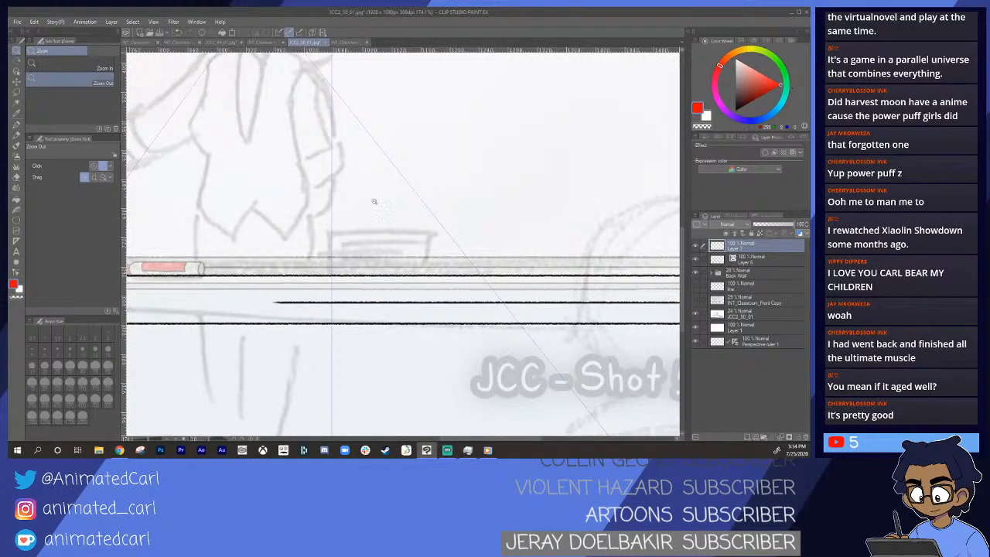
left_click_drag(374, 217, 422, 213)
left_click_drag(386, 262, 407, 269)
mouse_move(436, 240)
left_mouse_down()
mouse_move(464, 245)
mouse_move(421, 251)
left_mouse_up()
left_click_drag(393, 181, 393, 226)
key("ctrl+z")
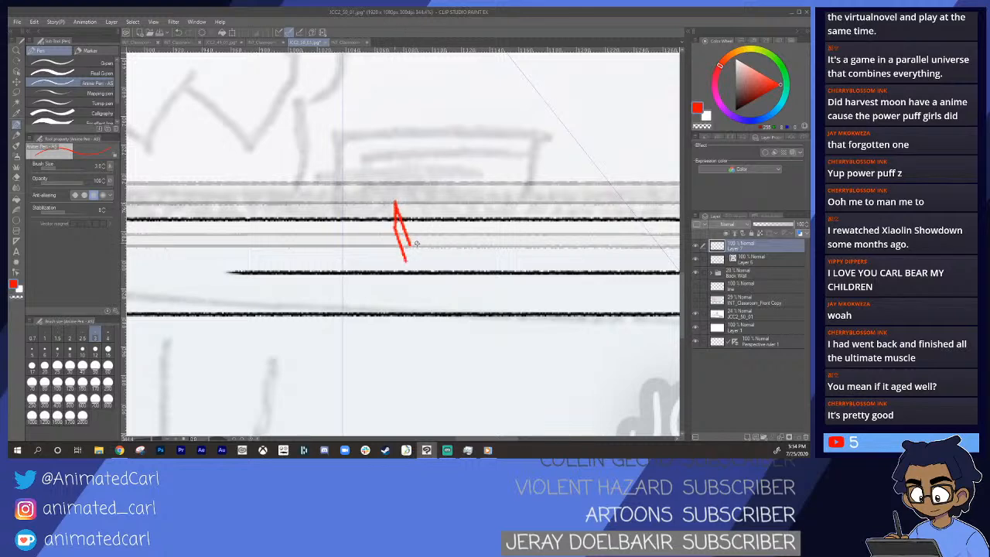
left_click_drag(445, 248, 589, 249)
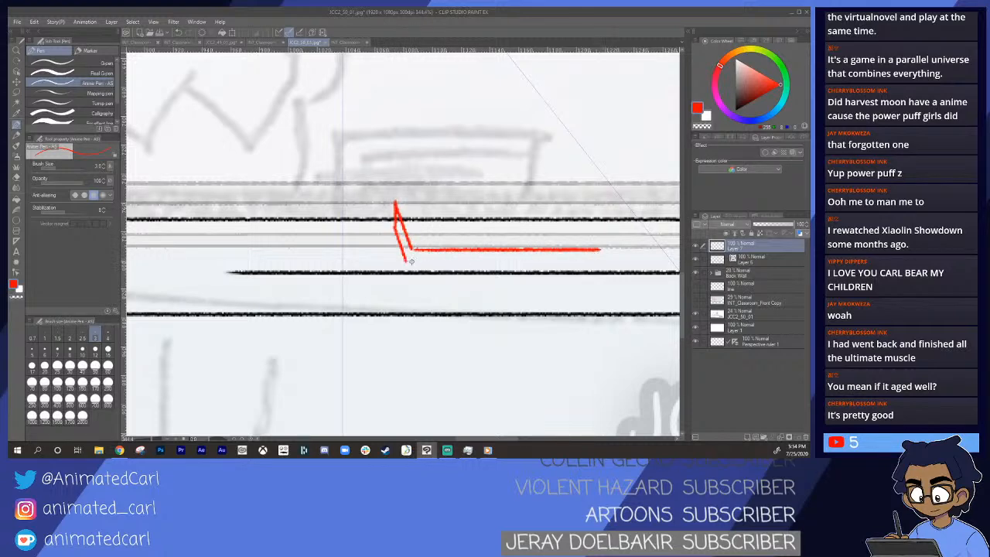
left_click_drag(432, 261, 546, 263)
key("ctrl+z")
key("ctrl+z")
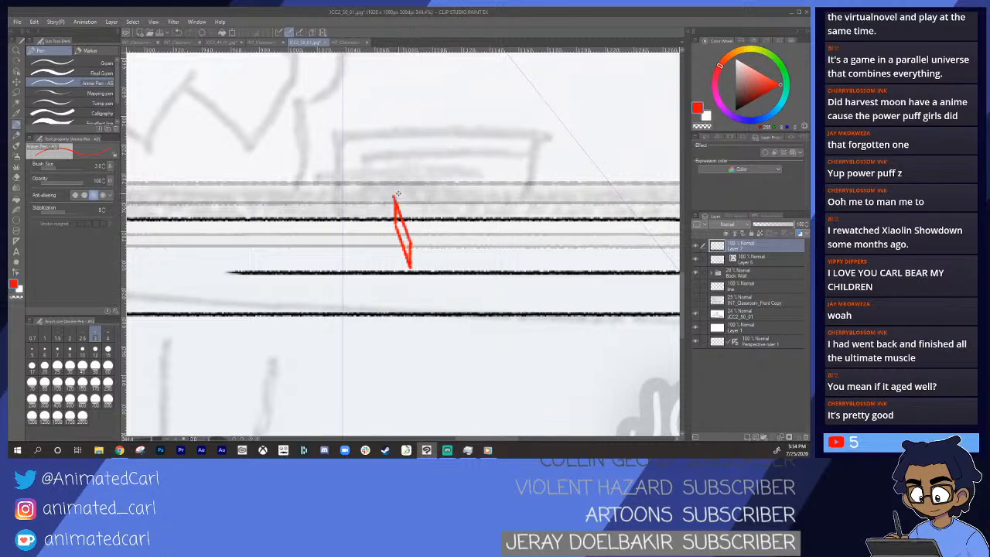
left_click_drag(411, 243, 611, 245)
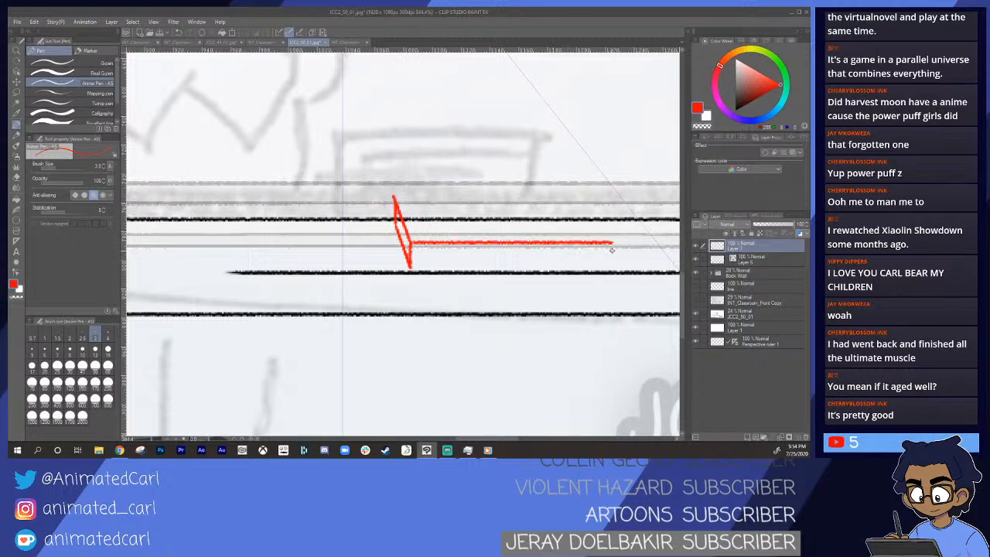
key("ctrl+z")
- Sketch the horizontal top and bottom edges of the book's front face in red
mouse_move(412, 240)
left_mouse_down()
mouse_move(521, 242)
mouse_move(441, 246)
mouse_move(570, 254)
mouse_move(431, 252)
mouse_move(548, 252)
left_mouse_up()
key("alt+space")
left_click_drag(438, 222, 419, 222)
key("alt+space")
left_click_drag(420, 222, 440, 219)
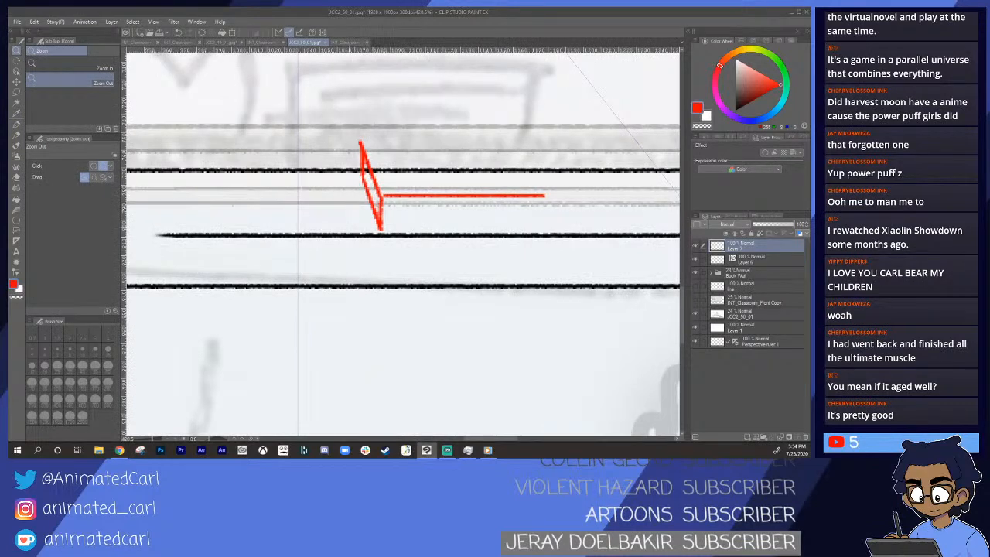
left_click_drag(379, 230, 528, 230)
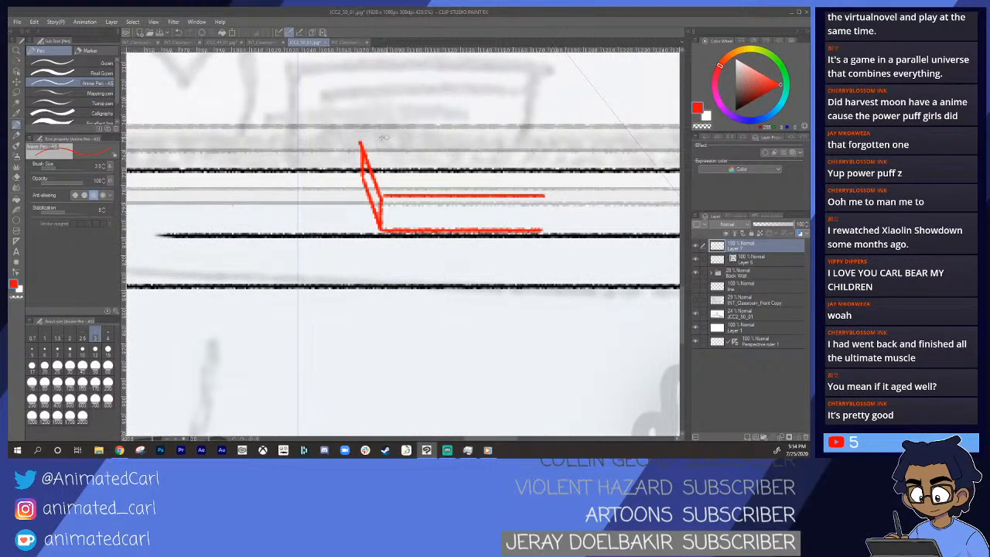
- Sketch the book's back edge, slanted right cover edge and right vertical edge to complete the red box
left_click_drag(360, 146, 497, 148)
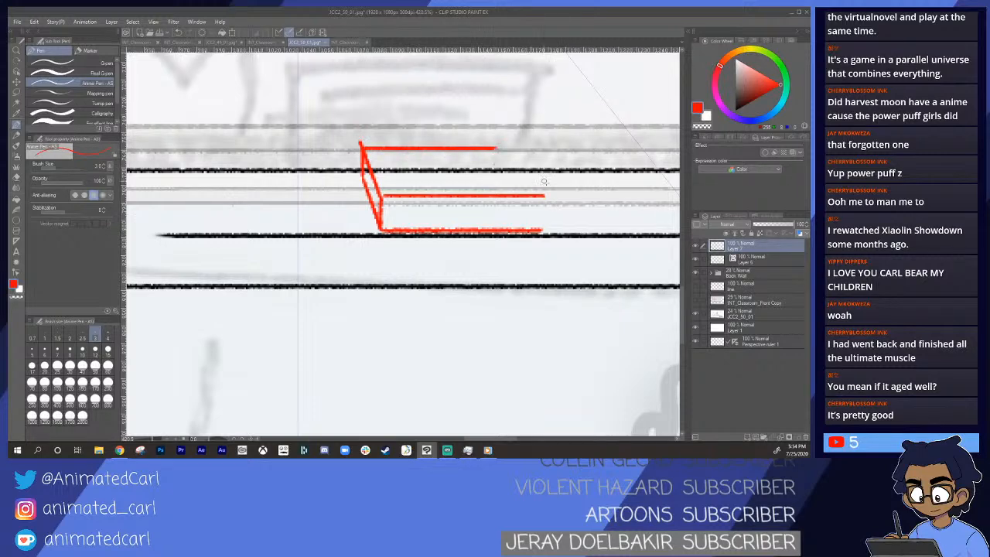
left_click_drag(542, 193, 503, 126)
left_click_drag(499, 147, 537, 145)
left_click_drag(544, 196, 543, 230)
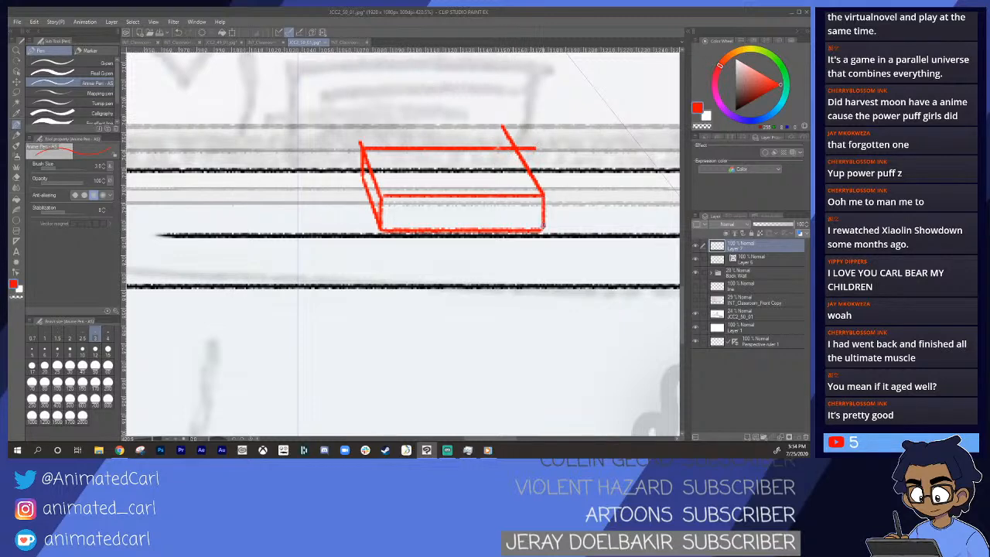
- Erase the overshooting red line ends at the book's two back corners
key("alt+space")
left_click_drag(543, 145, 551, 147)
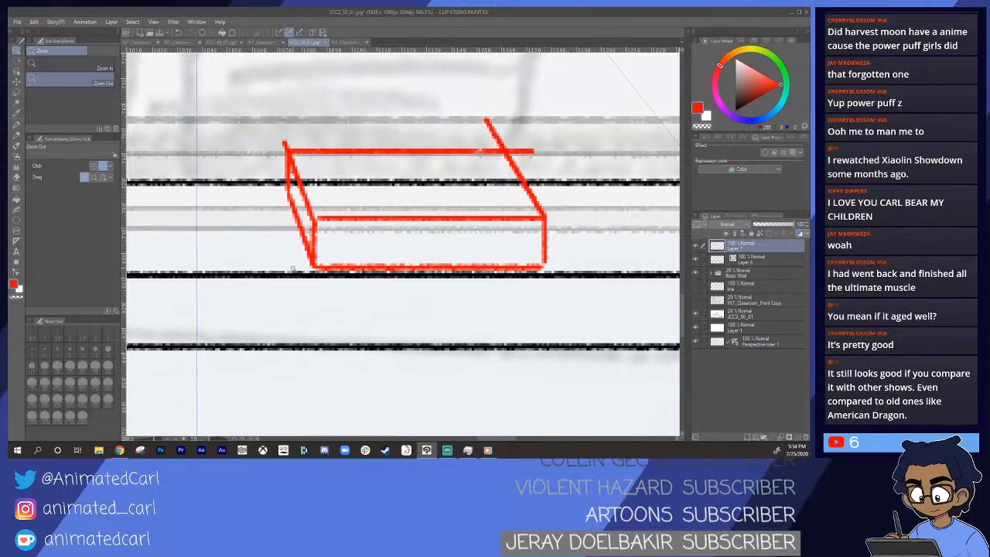
key("e")
left_click_drag(280, 134, 284, 138)
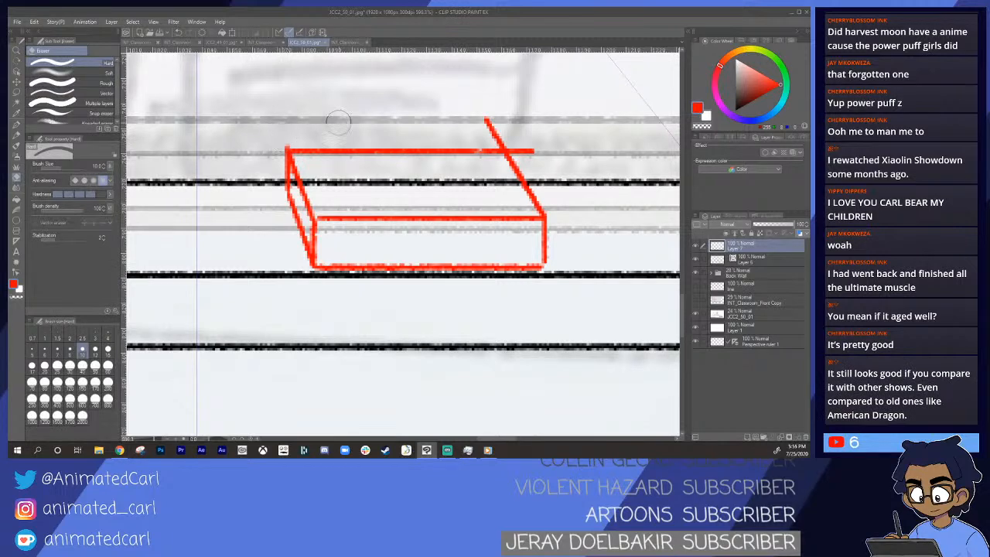
left_click_drag(472, 103, 495, 126)
left_click_drag(508, 111, 502, 138)
mouse_move(517, 143)
left_mouse_down()
mouse_move(549, 268)
mouse_move(512, 292)
mouse_move(523, 291)
mouse_move(535, 246)
mouse_move(461, 267)
left_mouse_up()
- Lower the opacity of Layer 7 so the red book sketch serves as a faint guide
key("ctrl+alt+space")
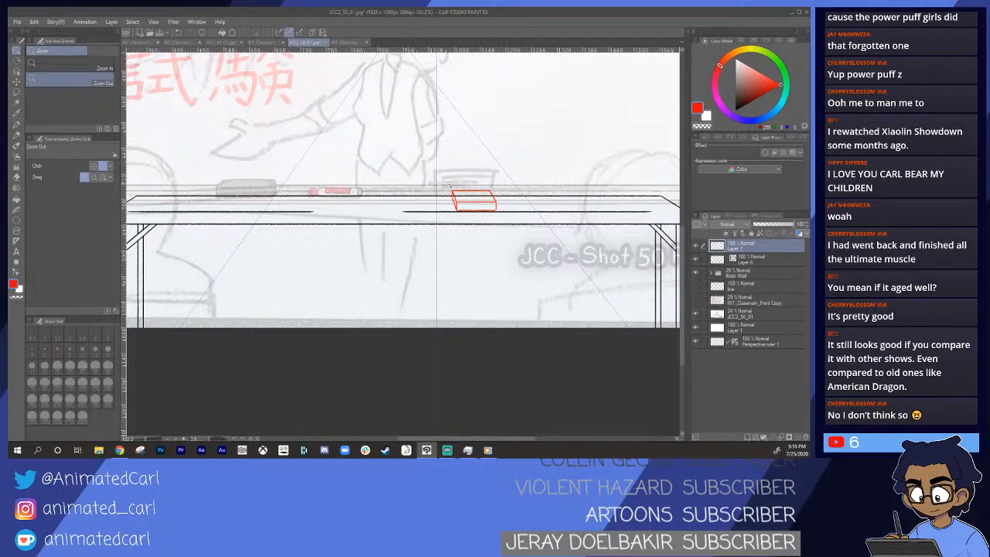
left_click_drag(490, 192, 454, 220)
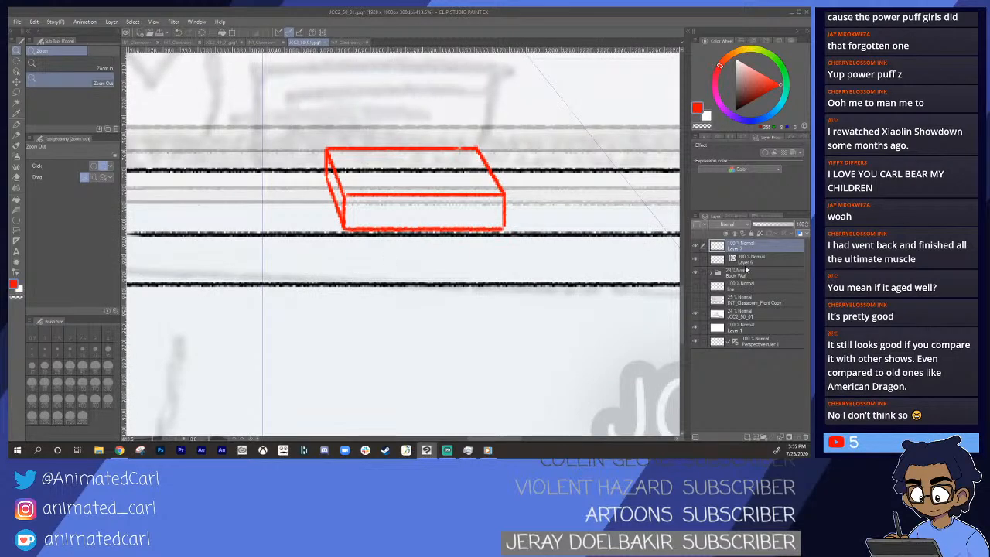
left_click(747, 262)
left_click(750, 248)
left_click_drag(786, 231, 768, 229)
left_click(741, 276)
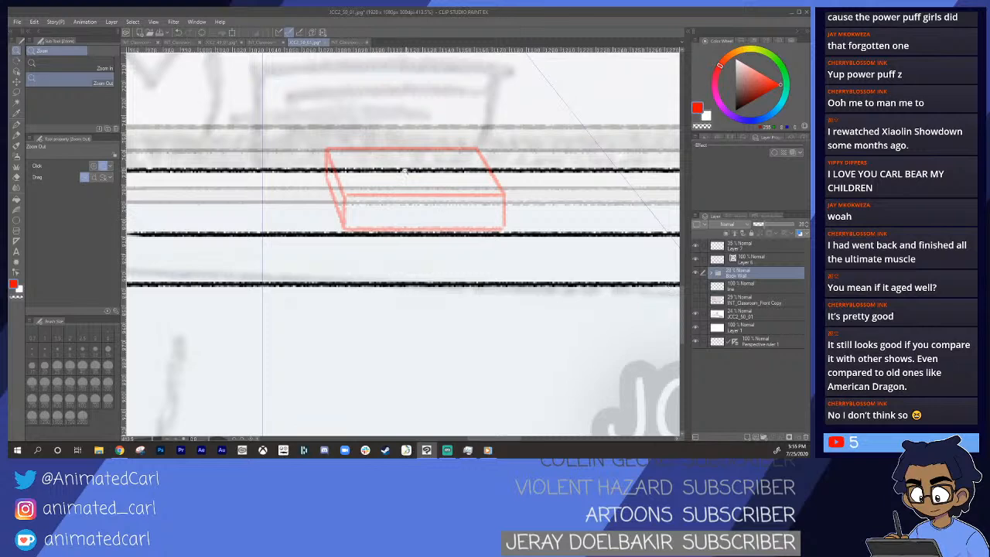
- Ink the slanted and short vertical edges of the book's left side in black on vector Layer 6
left_click(410, 181)
left_click(403, 210)
key("p")
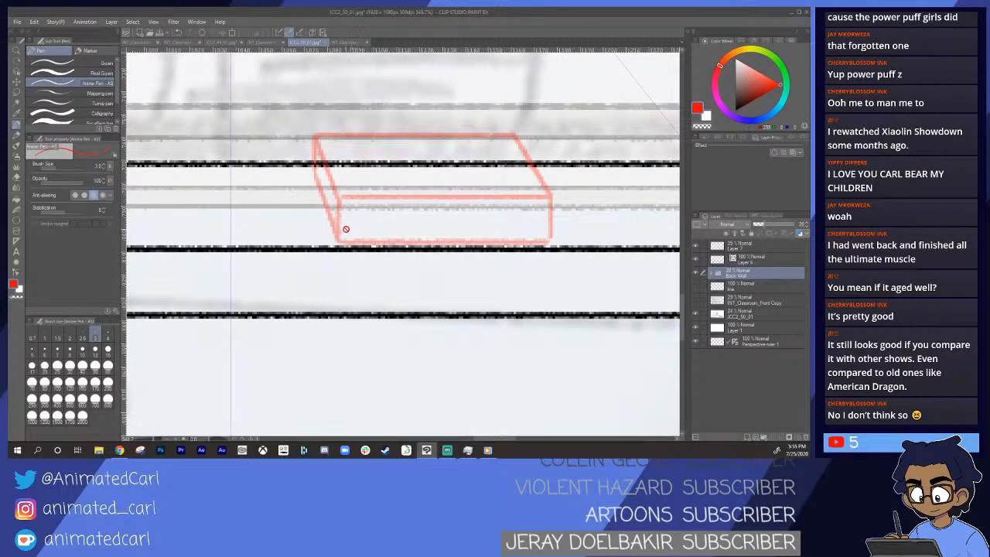
left_click(748, 263)
key("ctrl+space")
mouse_move(409, 226)
left_mouse_down()
mouse_move(393, 225)
mouse_move(403, 225)
left_mouse_up()
left_click_drag(756, 94, 736, 111)
key("ctrl+space")
left_click_drag(347, 213, 361, 214)
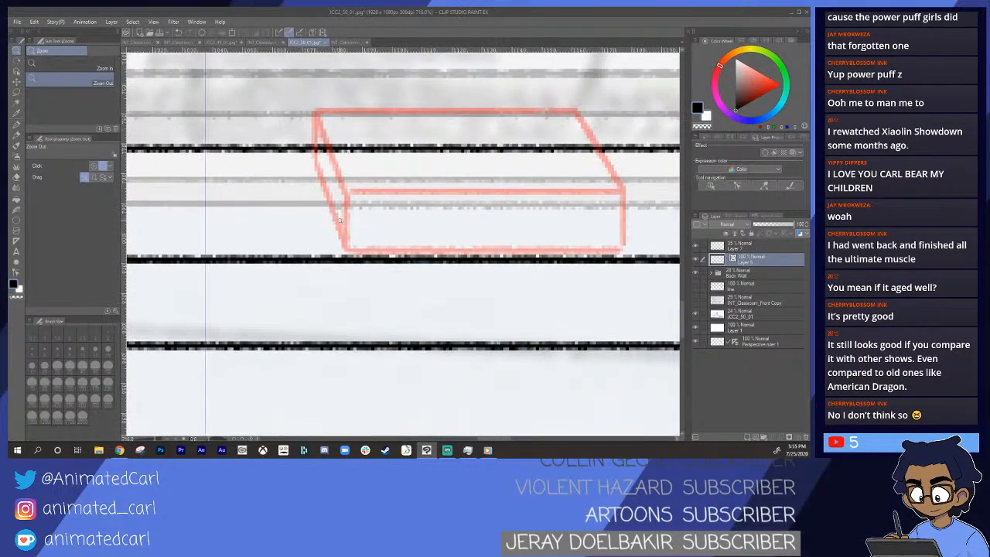
left_click_drag(314, 160, 342, 249)
left_click_drag(314, 116, 349, 199)
key("ctrl+space")
left_click_drag(317, 153, 331, 148)
mouse_move(312, 94)
left_mouse_down()
mouse_move(320, 178)
mouse_move(332, 184)
left_mouse_up()
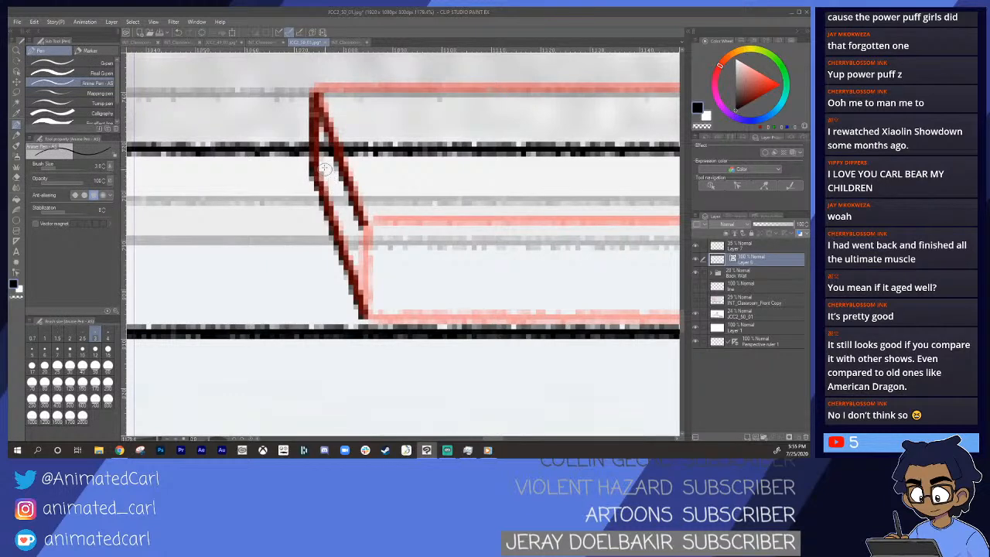
- Erase the desk's back line from the book's left edge onward using the eraser's Vector eraser option at size 4.0
key("e")
left_click_drag(324, 144, 332, 179)
key("ctrl+z")
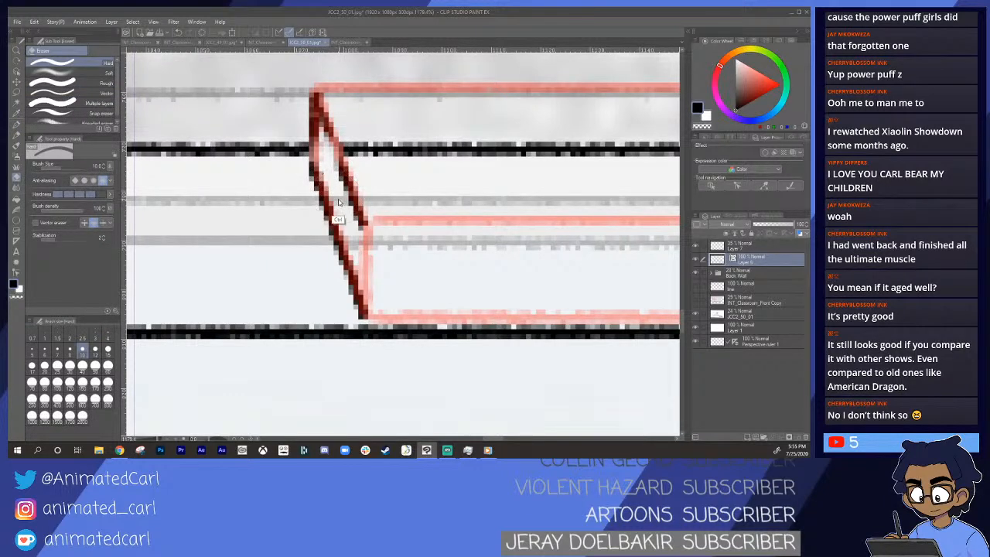
left_click(51, 224)
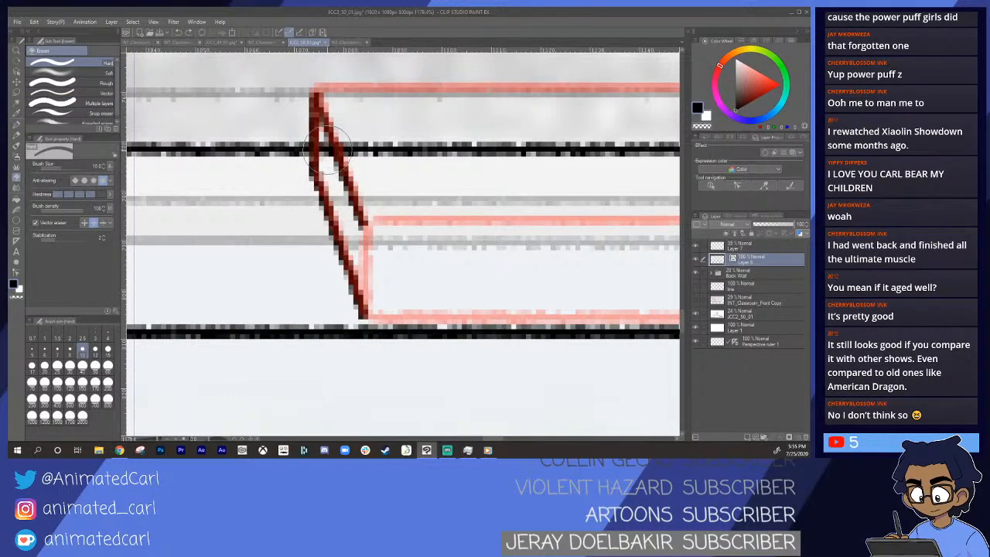
left_click_drag(333, 139, 351, 184)
key("ctrl+z")
key("bracketleft")
key("bracketleft")
key("bracketleft")
key("bracketleft")
key("bracketleft")
key("bracketleft")
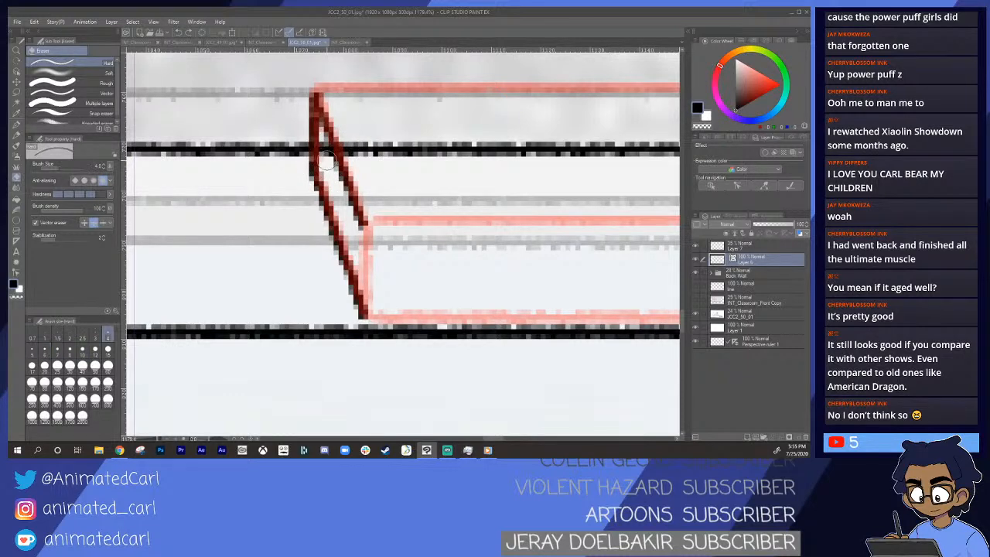
left_click(326, 149)
- Ink the vertical front-left corner edge of the book, redrawing the stroke once
key("alt+space")
mouse_move(391, 219)
left_mouse_down()
mouse_move(363, 221)
mouse_move(381, 223)
left_mouse_up()
key("space")
mouse_move(468, 232)
left_mouse_down()
mouse_move(396, 194)
mouse_move(422, 200)
left_mouse_up()
key("alt+space")
key("p")
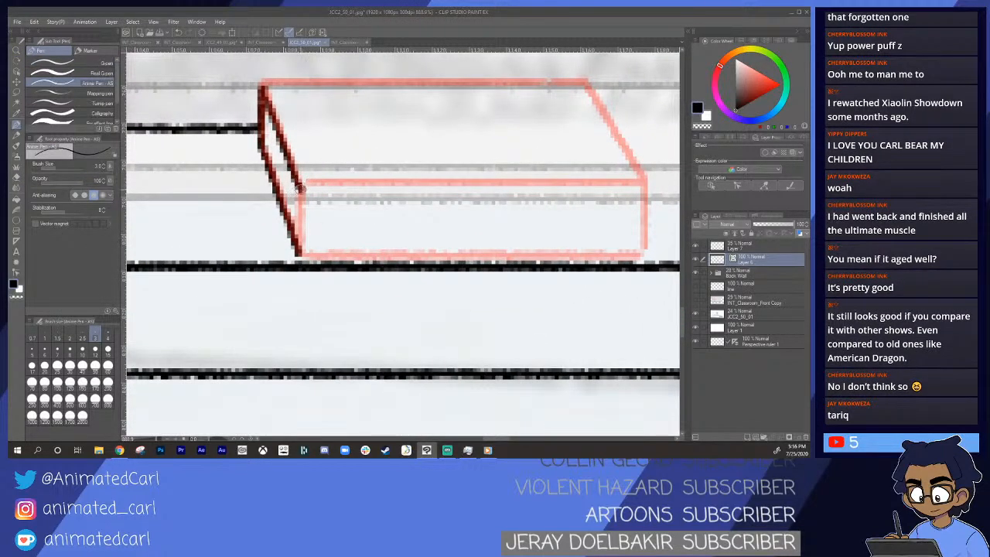
left_click_drag(300, 190, 298, 252)
left_click_drag(434, 184, 417, 155)
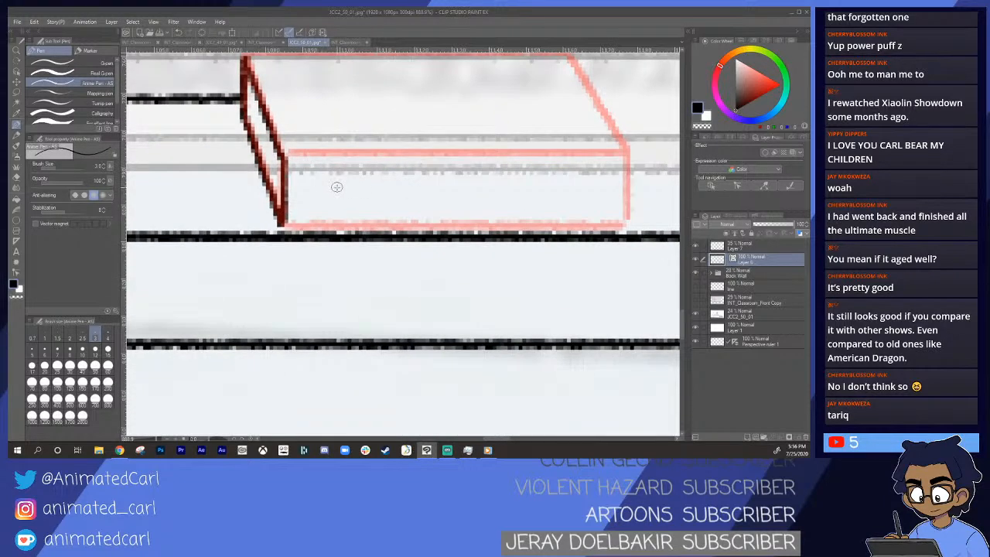
key("ctrl+z")
left_click_drag(283, 160, 281, 224)
- Ink the book's back cover edge from its upper left corner toward the right
key("alt+space")
left_click_drag(435, 174, 385, 228)
key("alt+space")
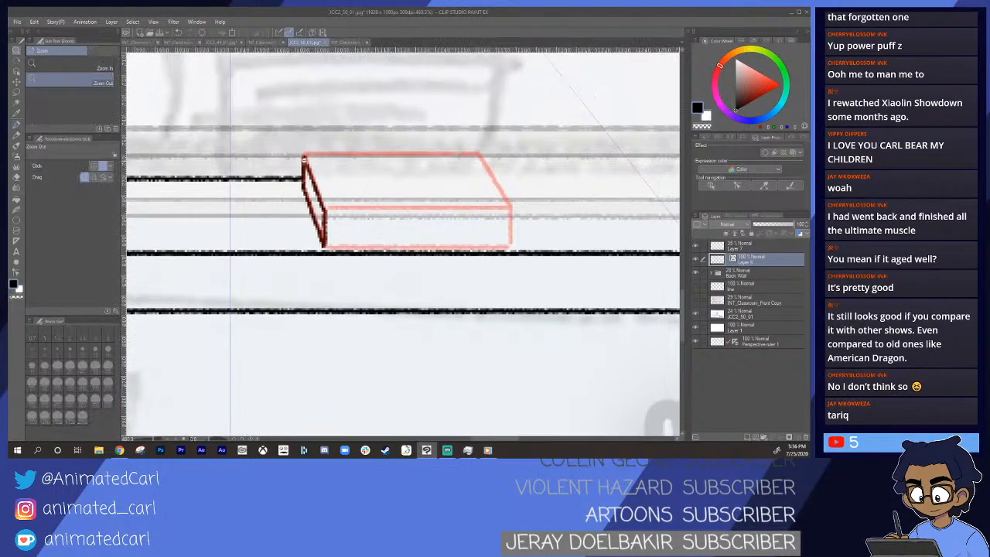
left_click_drag(362, 167, 407, 169)
left_click_drag(479, 179, 457, 184)
key("alt+space")
left_click_drag(288, 169, 466, 179)
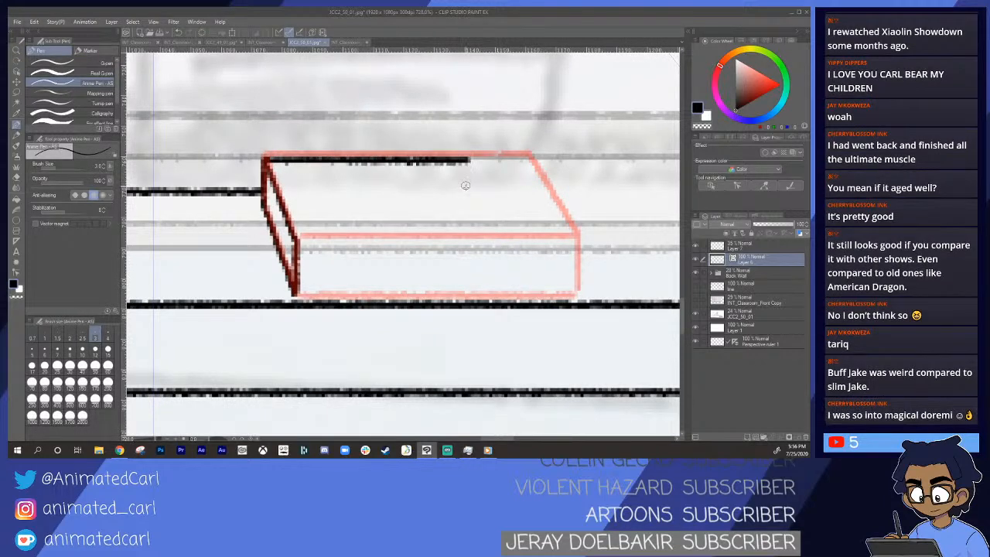
left_click_drag(413, 214, 379, 205)
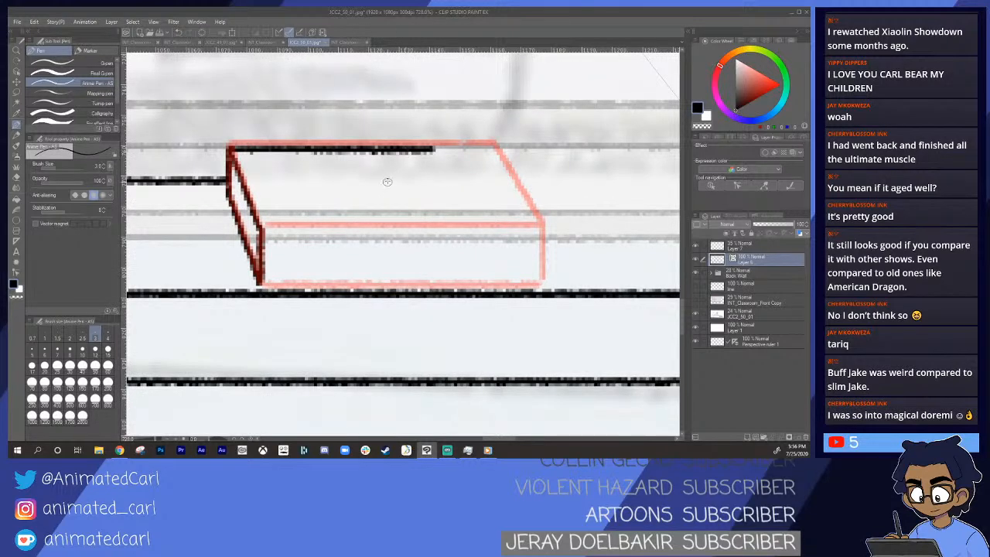
- Ink the cover's front edge and its slanted right edge, redoing the slanted stroke until it fits the sketch
left_click_drag(263, 230, 490, 230)
left_click_drag(432, 150, 480, 227)
key("ctrl+z")
mouse_move(433, 152)
left_mouse_down()
mouse_move(475, 201)
mouse_move(492, 241)
mouse_move(478, 242)
mouse_move(519, 248)
left_mouse_up()
key("ctrl+z")
mouse_move(443, 154)
left_mouse_down()
mouse_move(501, 157)
mouse_move(542, 221)
mouse_move(491, 229)
mouse_move(538, 227)
left_mouse_up()
- Ink the book's bottom edge and add horizontal page lines across its front face
mouse_move(281, 280)
left_mouse_down()
mouse_move(534, 280)
mouse_move(533, 254)
mouse_move(562, 256)
mouse_move(484, 239)
mouse_move(495, 238)
mouse_move(496, 286)
left_mouse_up()
key("ctrl+space")
left_click(290, 33)
left_click(289, 33)
left_click_drag(317, 236, 499, 237)
left_click_drag(424, 250, 493, 250)
left_click_drag(349, 264, 494, 263)
- Hide Layer 7 with the red book sketch to leave only the inked book
key("ctrl+alt+space")
left_click_drag(520, 230, 478, 235)
left_click_drag(544, 246, 487, 279)
key("space")
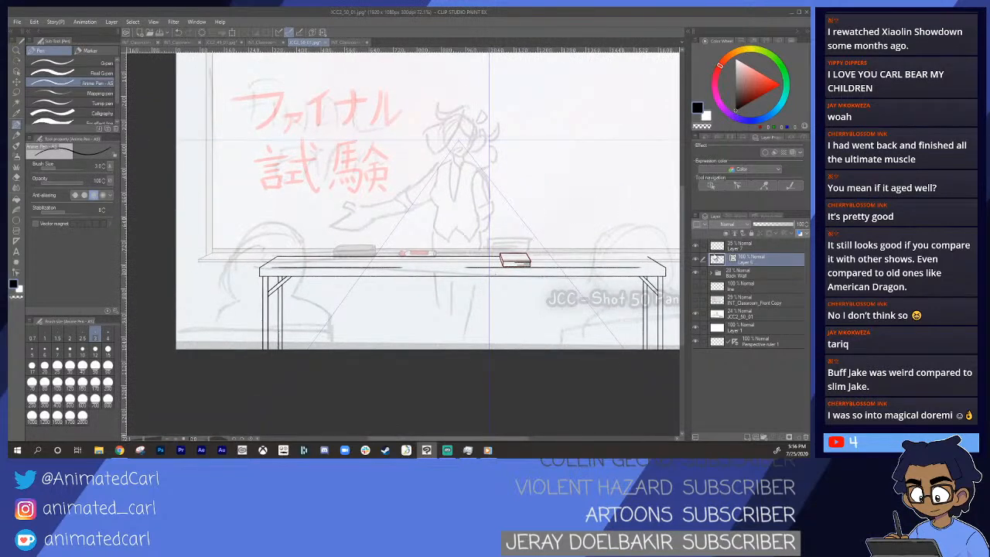
left_click(703, 246)
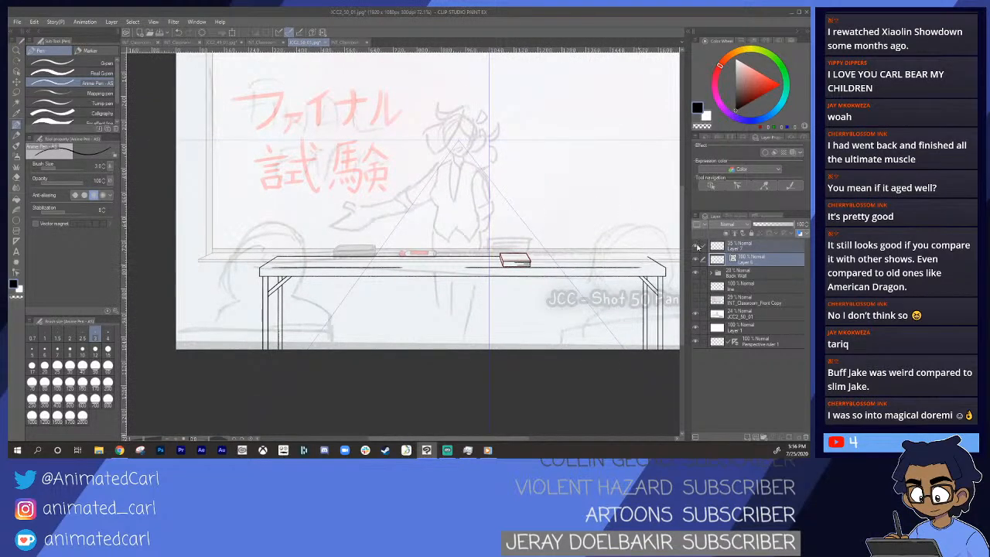
- Redraw the desk's back edge line from the book's right side to the desktop's right corner
key("ctrl+space")
left_click(584, 270)
left_click(588, 270)
left_click_drag(587, 270, 270, 258)
key("ctrl+space")
left_click(425, 251)
left_click(418, 251)
key("ctrl+alt+space")
left_click(298, 274)
left_click(303, 273)
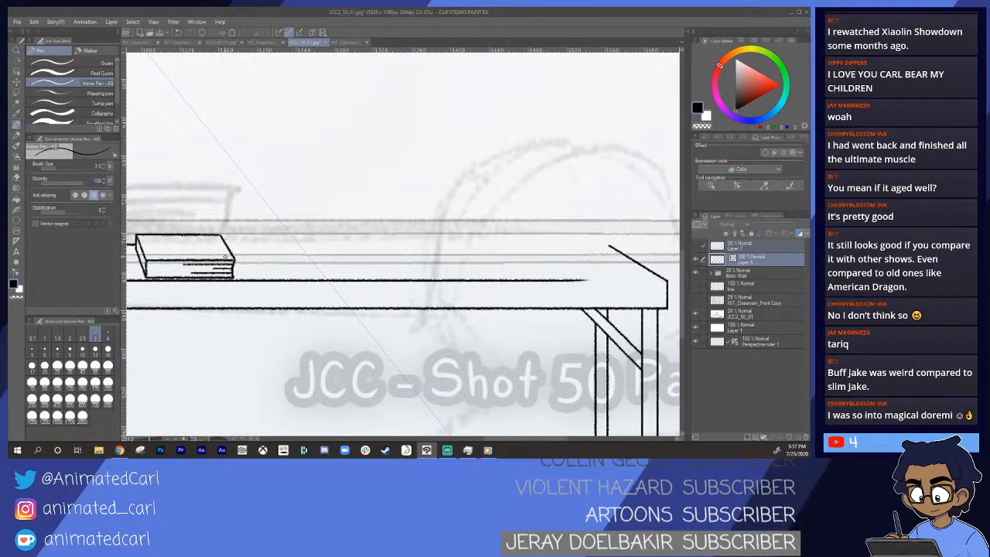
mouse_move(228, 253)
left_mouse_down()
mouse_move(381, 258)
mouse_move(608, 244)
left_mouse_up()
key("ctrl+z")
left_click_drag(228, 243, 388, 242)
key("ctrl+z")
mouse_move(226, 261)
left_mouse_down()
mouse_move(549, 261)
mouse_move(608, 261)
mouse_move(626, 248)
mouse_move(600, 256)
mouse_move(609, 265)
mouse_move(599, 269)
mouse_move(542, 244)
left_mouse_up()
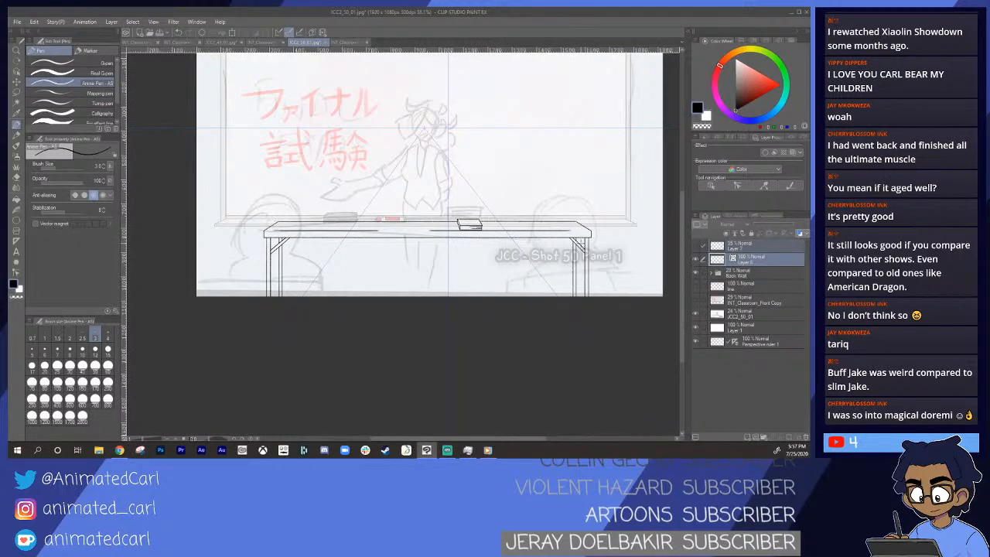
- Check the inked desk and book in the whole panel and save the file
left_click(413, 254)
scroll(413, 253, "up", 2)
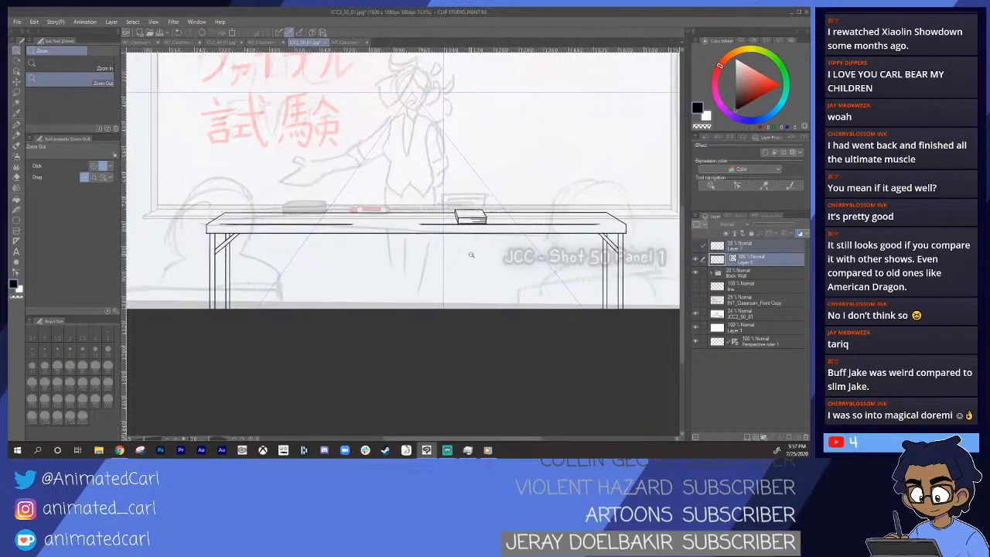
scroll(333, 285, "up", 2)
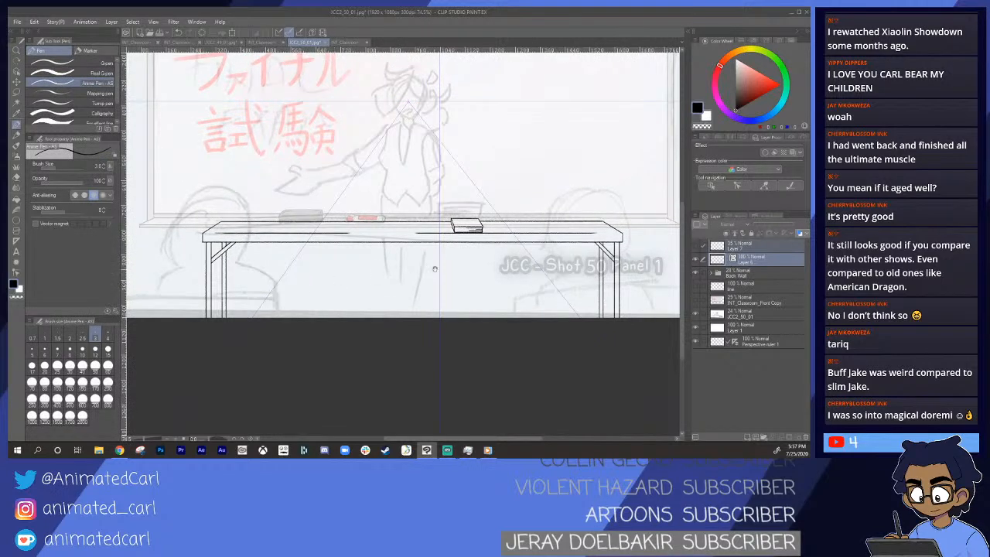
left_click_drag(334, 284, 324, 308)
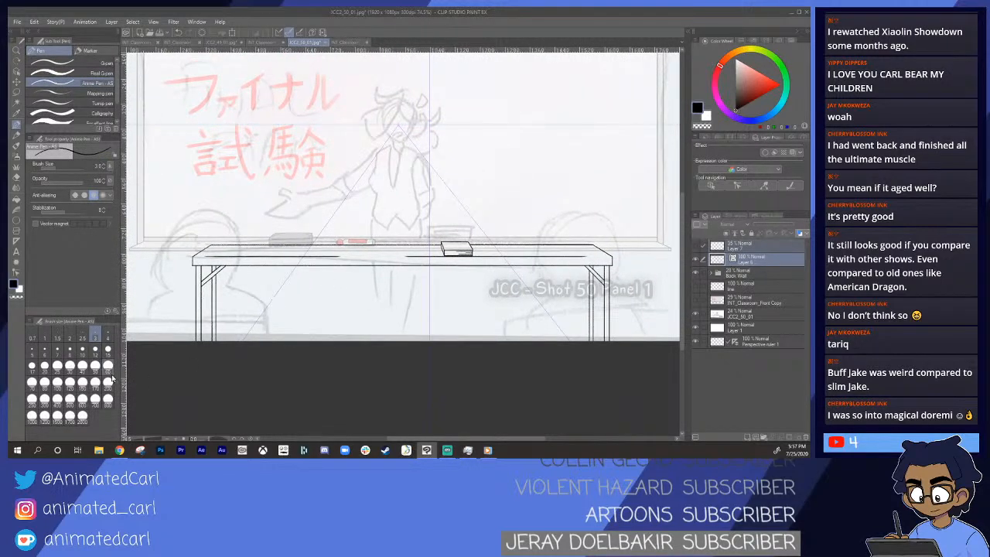
left_click_drag(413, 297, 360, 329)
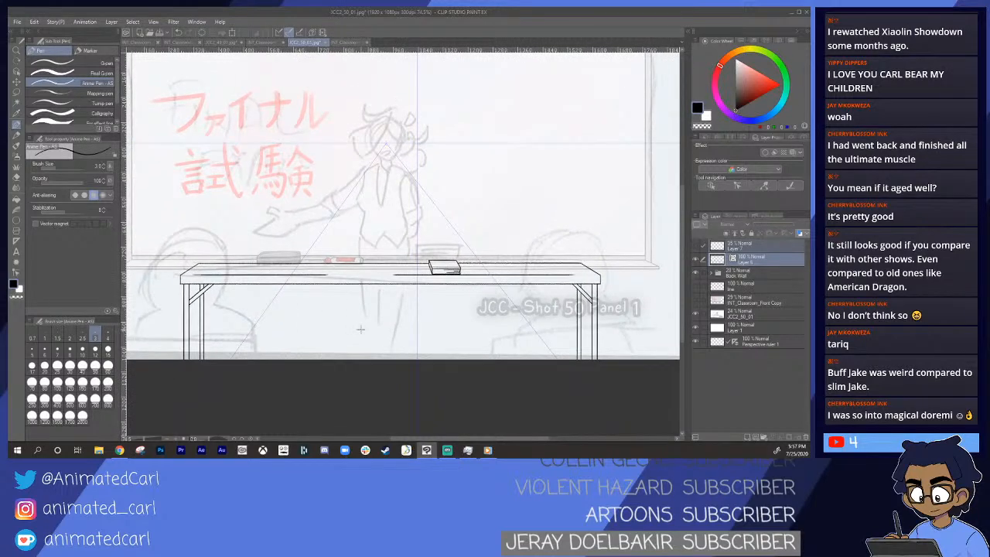
key("ctrl+s")
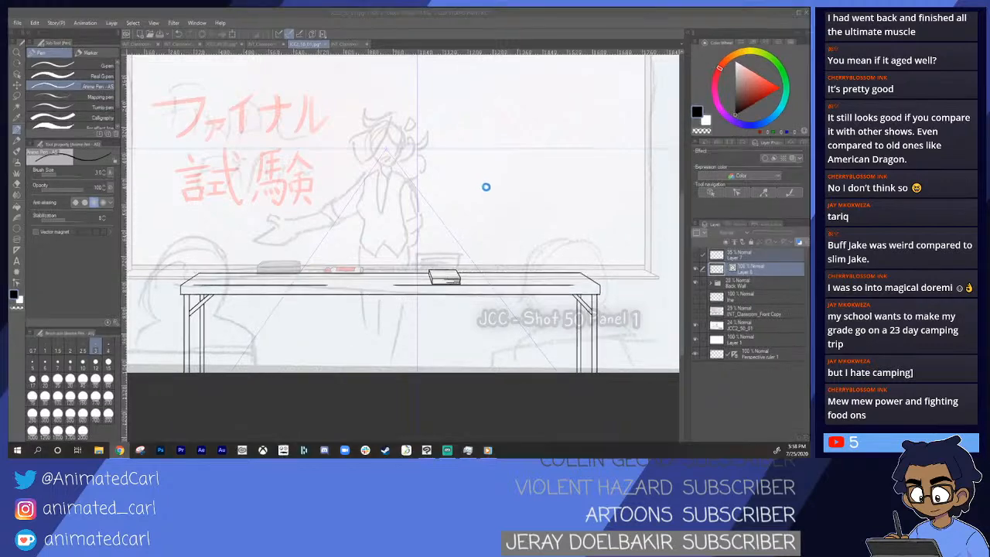
- Look over the inked desk and book against the storyboard, both close up and in the whole panel
left_click(483, 189)
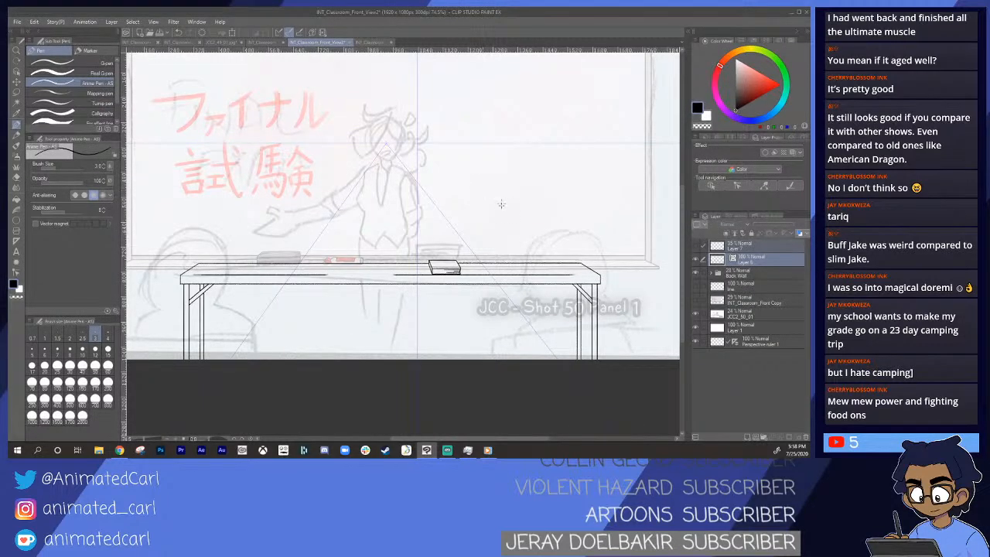
key("ctrl+space")
left_click_drag(501, 207, 495, 210)
key("space")
left_click_drag(503, 259, 507, 241)
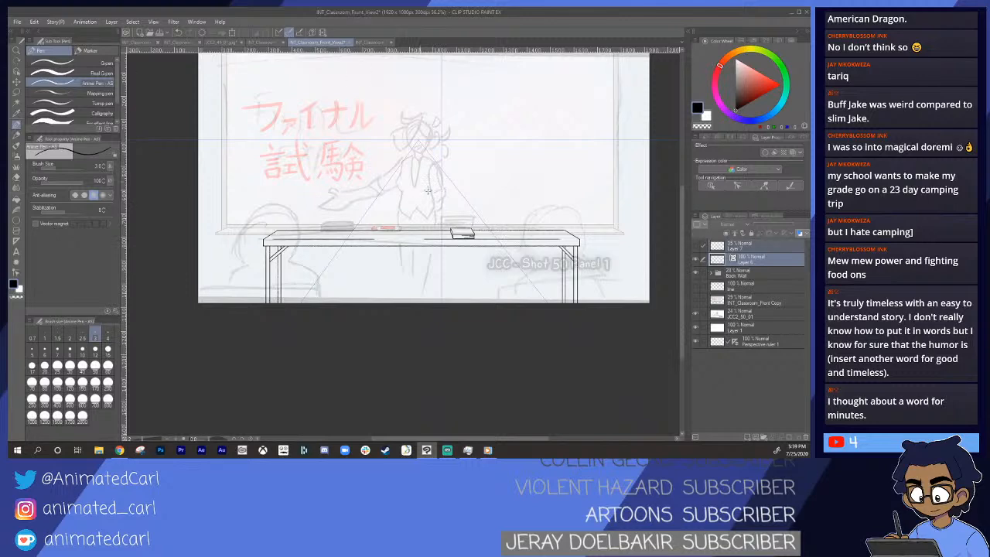
left_click_drag(462, 199, 432, 199)
left_click_drag(530, 200, 477, 236)
left_click(494, 202)
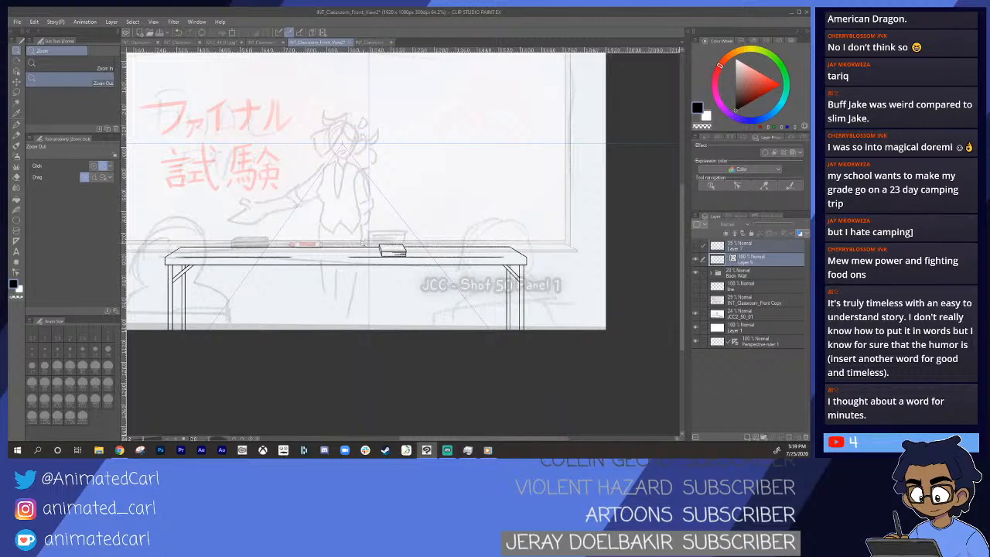
left_click_drag(396, 232, 401, 231)
left_click_drag(519, 207, 571, 190)
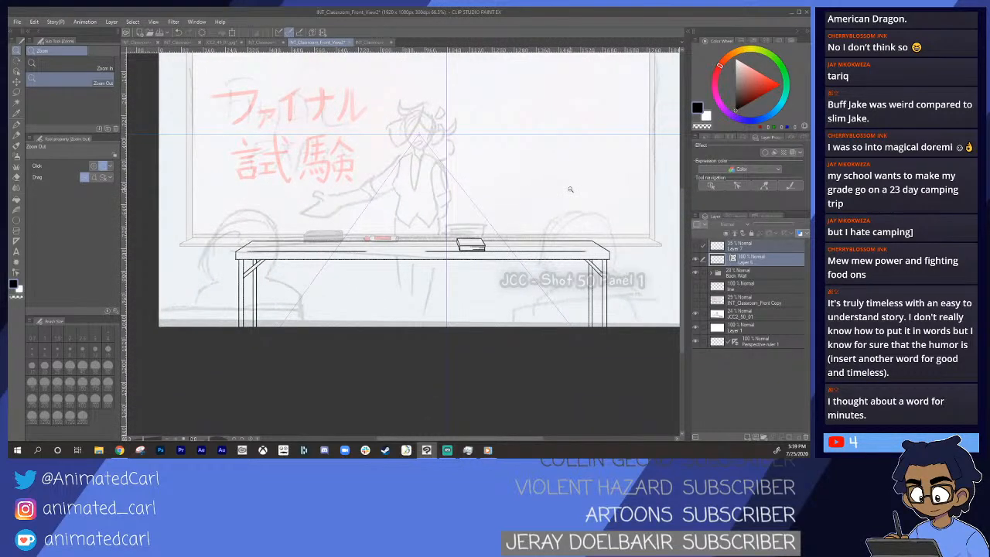
left_click_drag(496, 222, 492, 202)
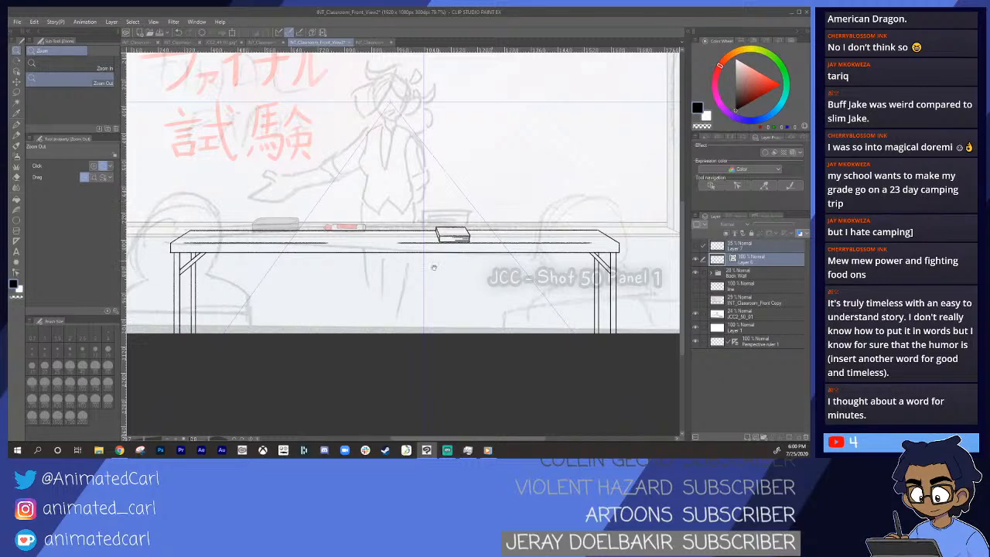
left_click_drag(401, 303, 395, 306)
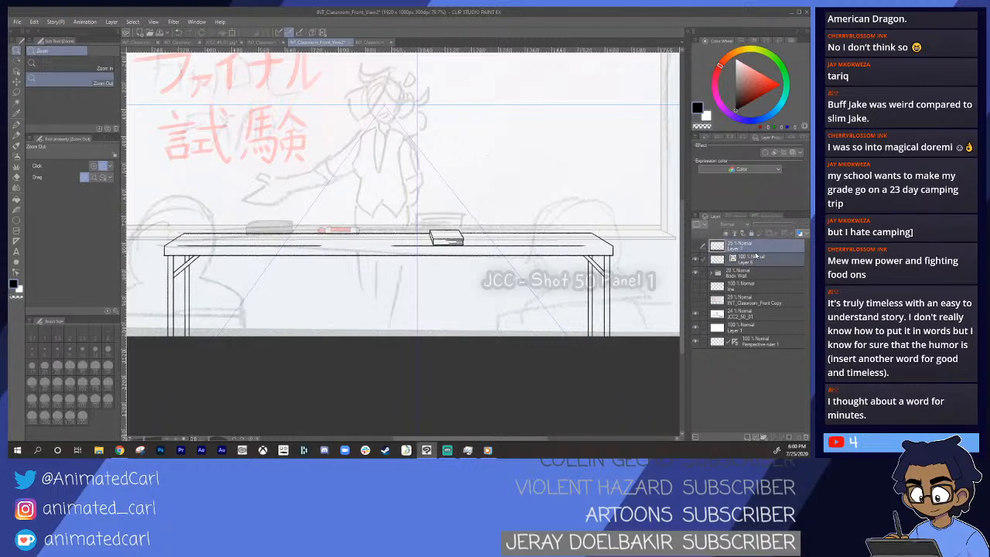
- Group Layer 6 and Layer 7 into a new folder named Table
right_click(758, 255)
left_click(769, 67)
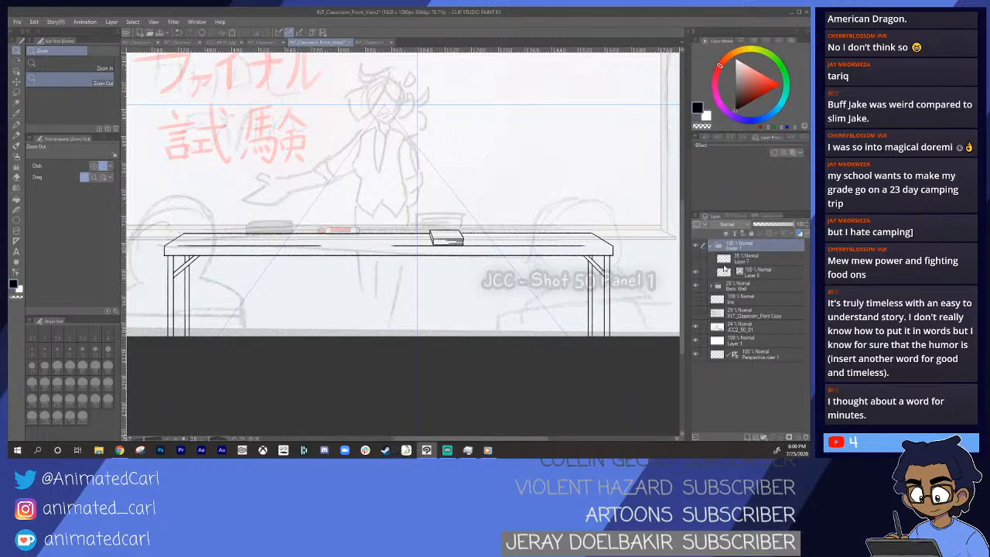
key("BackSpace")
type("Table")
key("Return")
left_click(588, 363)
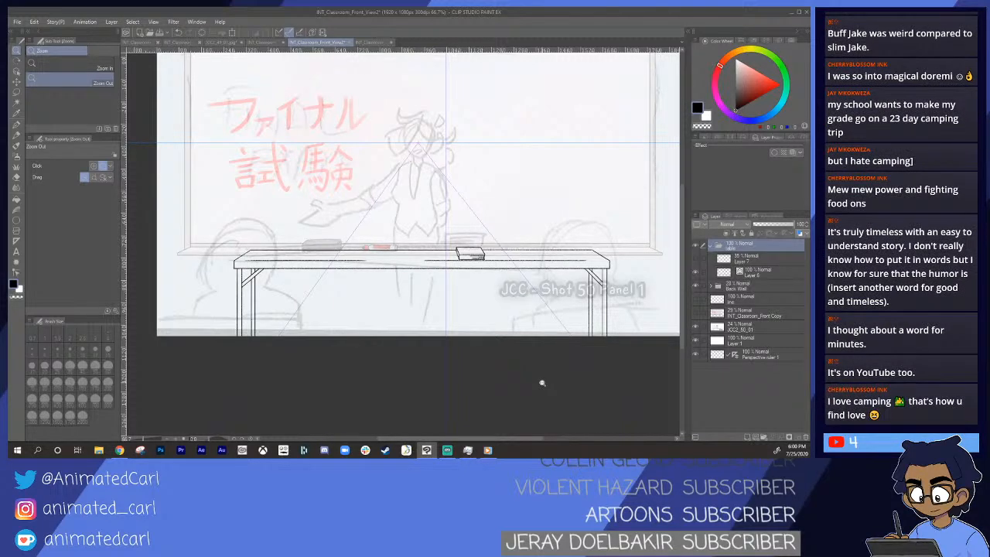
- Add a new empty layer to the Table folder and place it beneath the Layer 6 line art
left_click(742, 271)
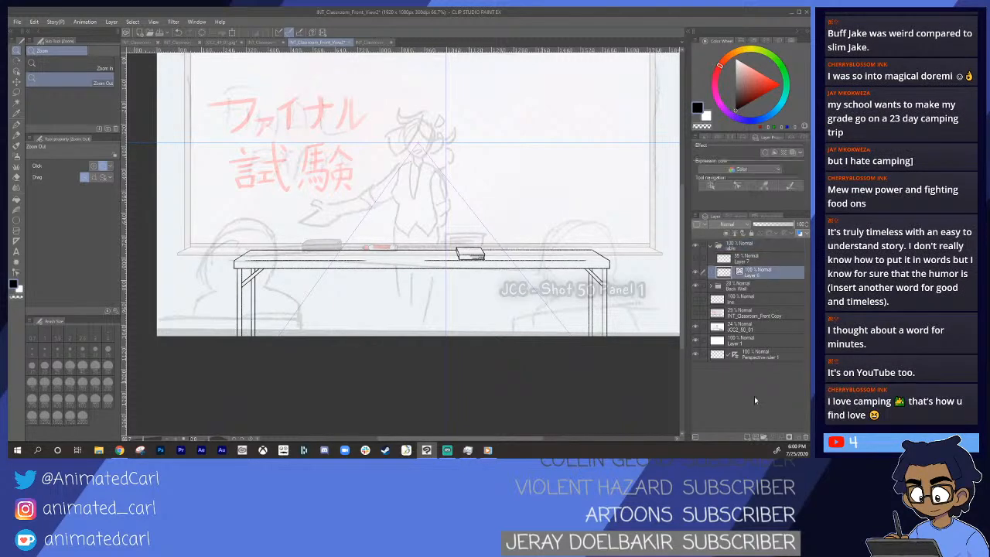
left_click(748, 437)
left_click_drag(756, 273, 758, 293)
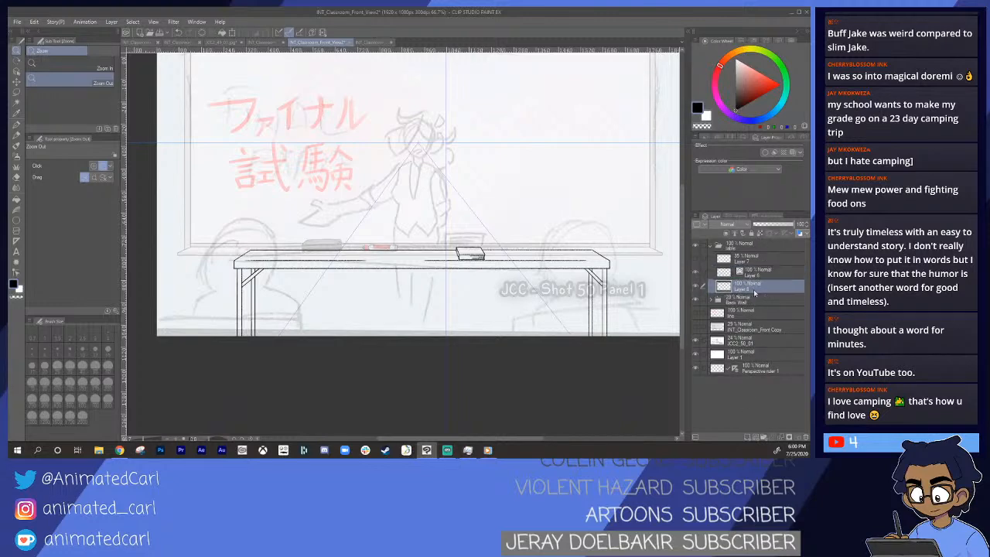
left_click(732, 274)
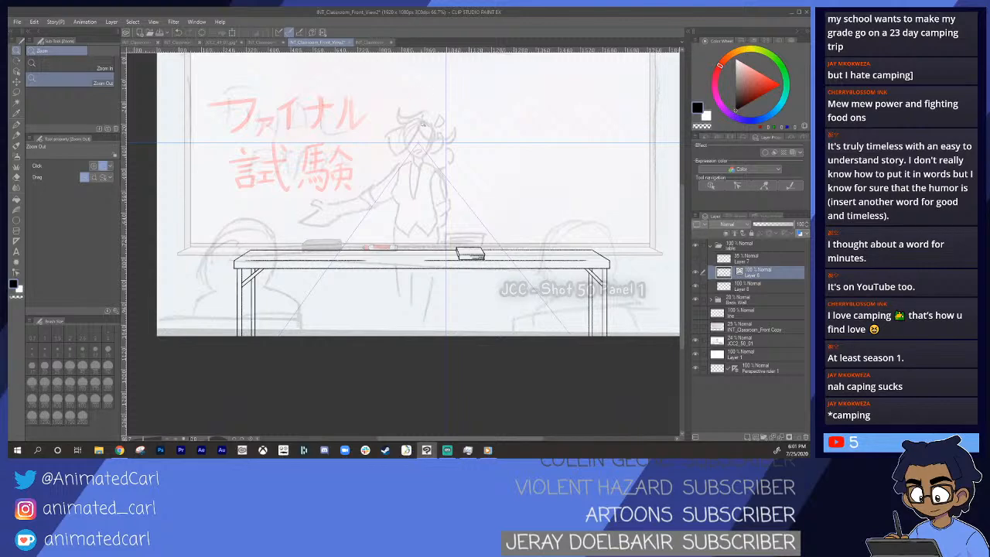
- Turn off the reference layer setting on Layer 3 in the Back Wall's accessories folder, then collapse both folders
left_click(485, 216)
left_click(485, 216)
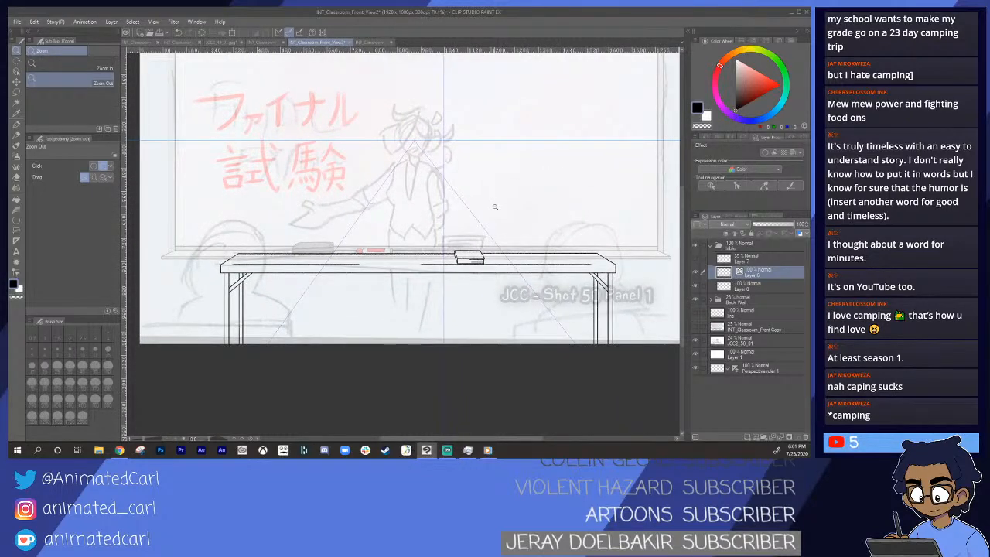
mouse_move(449, 263)
left_mouse_down()
mouse_move(418, 252)
mouse_move(427, 268)
mouse_move(457, 279)
left_mouse_up()
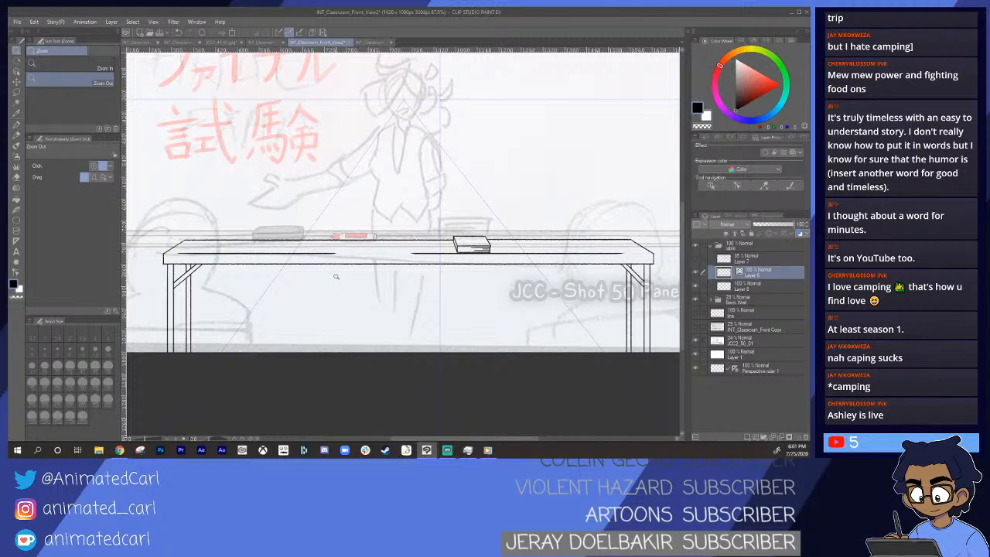
left_click_drag(530, 202, 507, 201)
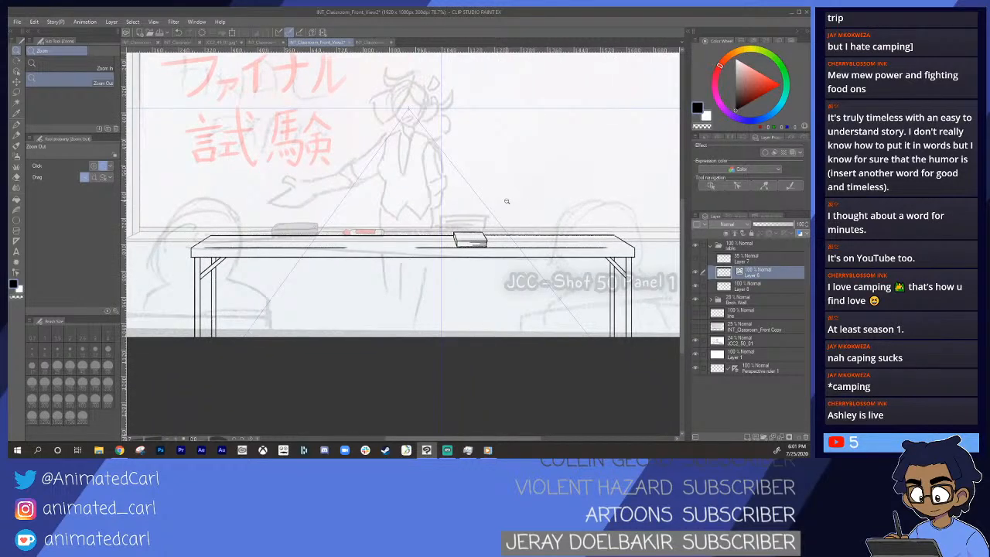
left_click(748, 288)
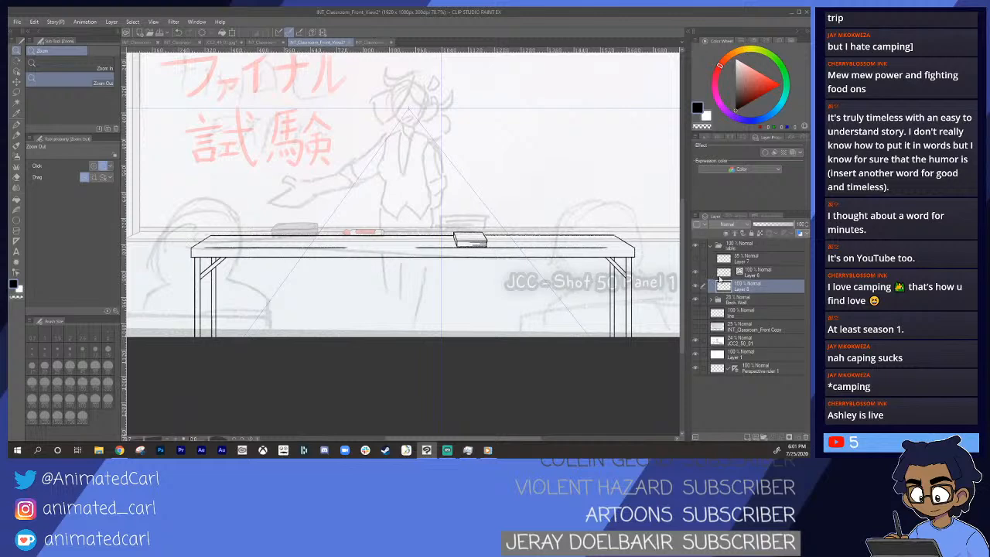
left_click(711, 304)
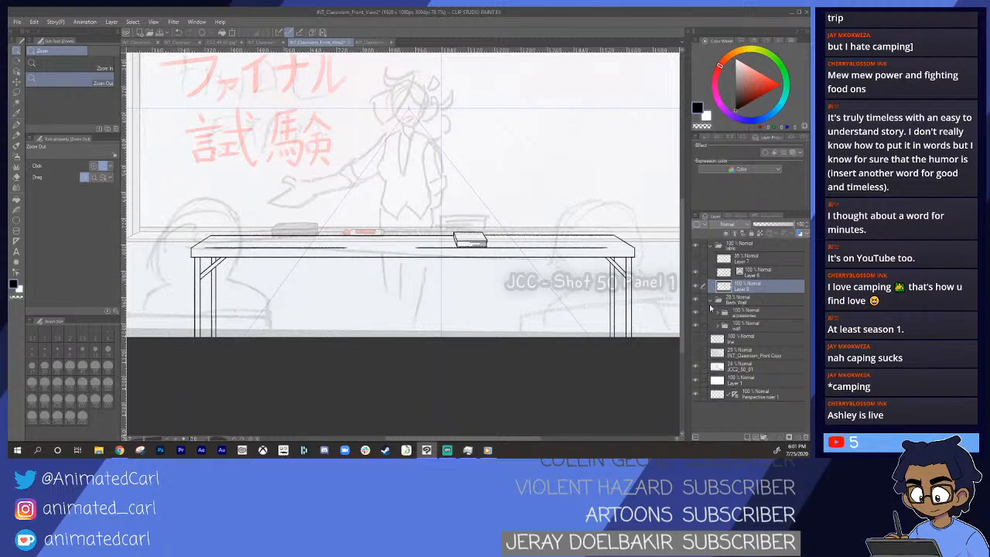
left_click(719, 313)
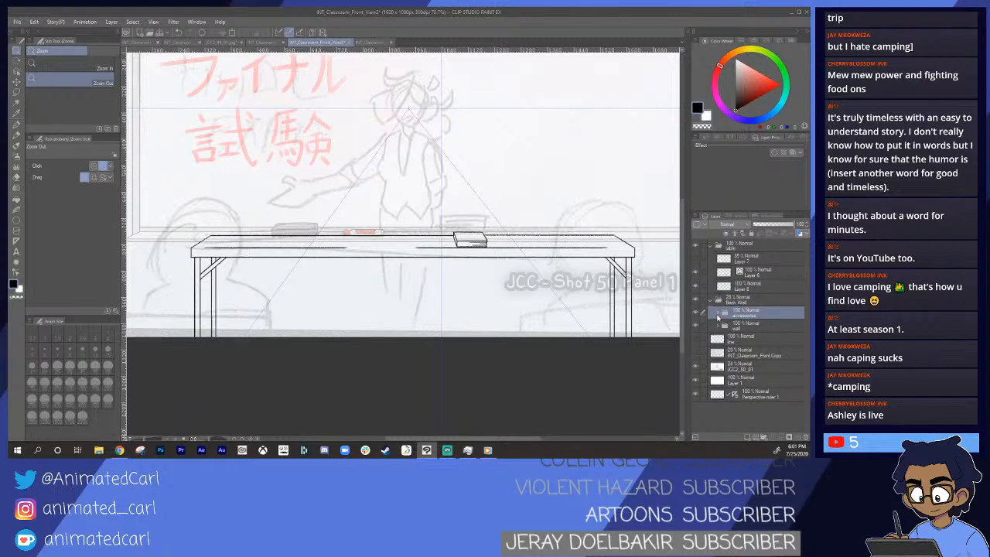
left_click(718, 314)
left_click(752, 328)
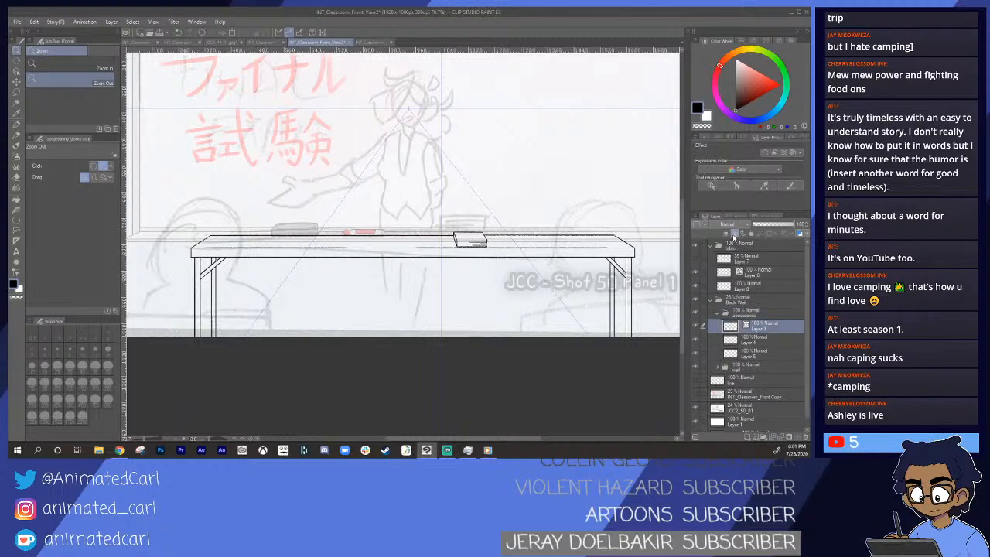
left_click(717, 313)
left_click(711, 301)
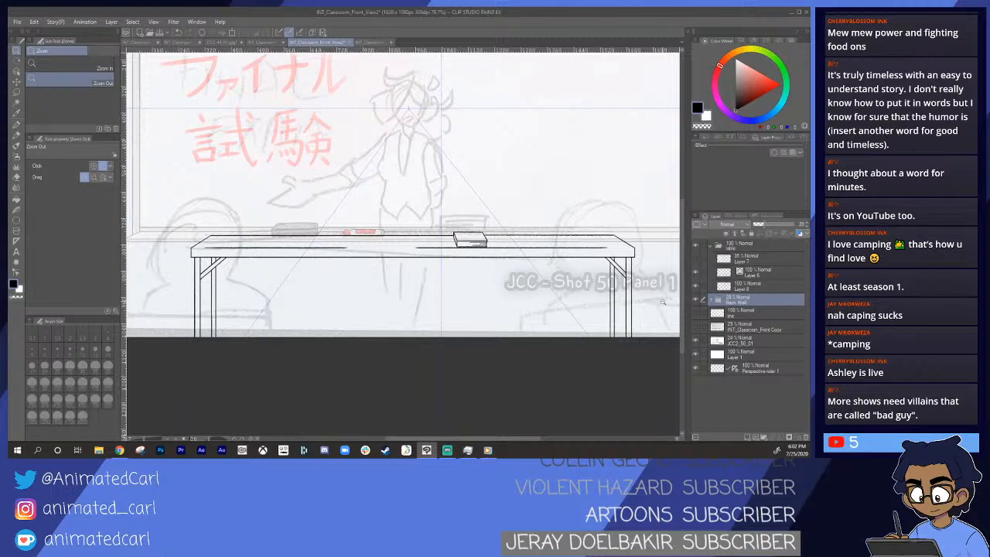
- Set the Layer 6 desk line art as the reference layer and select the empty colour layer beneath it
left_click(558, 386)
left_click_drag(524, 220, 510, 228)
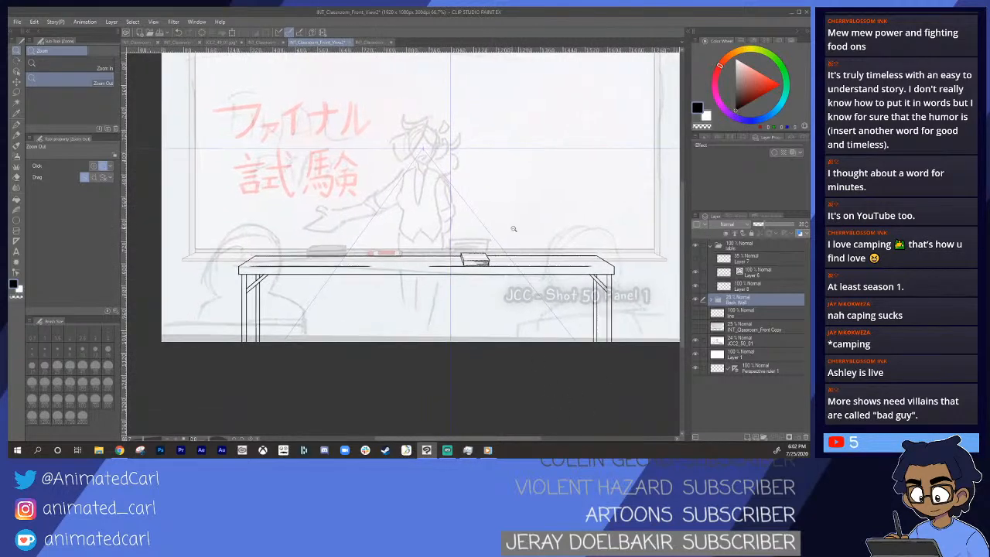
left_click(519, 229)
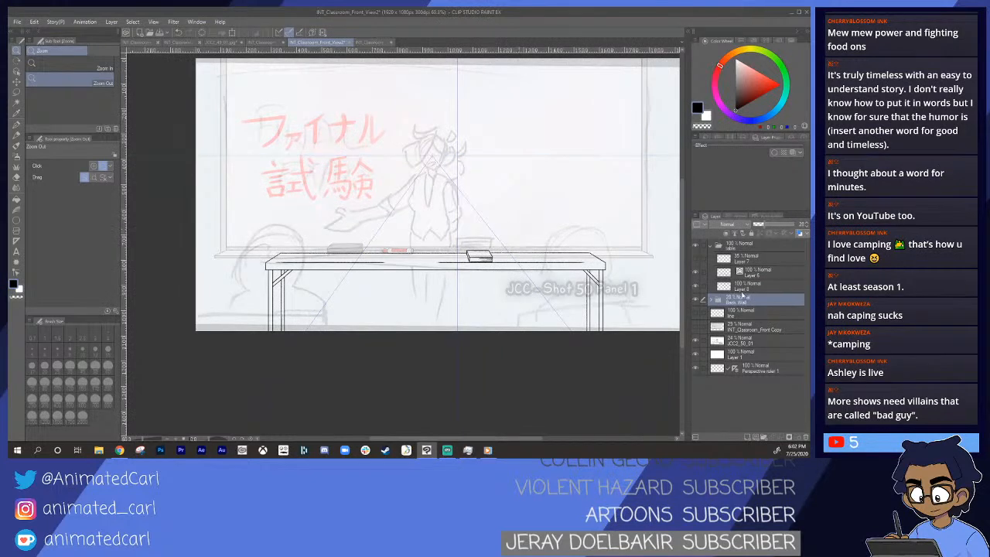
left_click(747, 287)
left_click(754, 272)
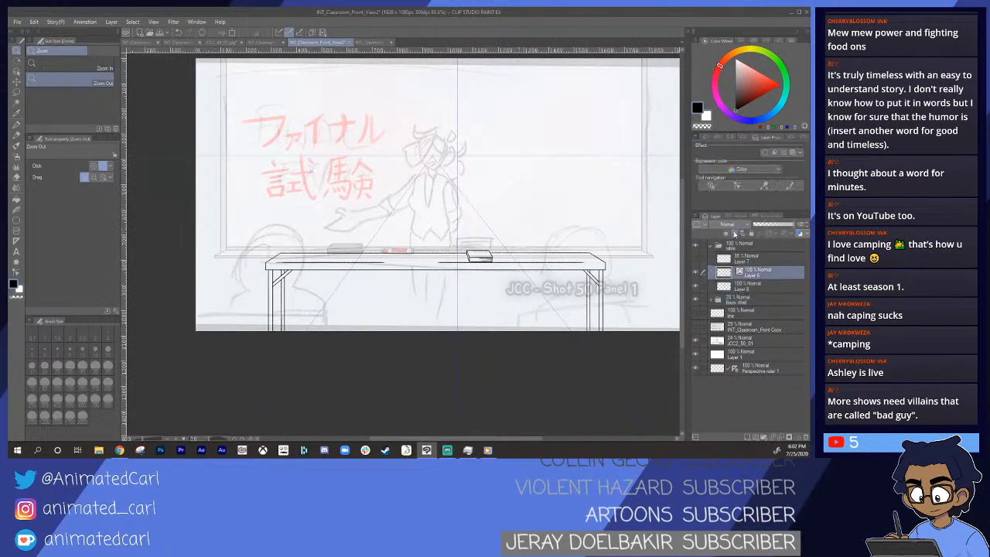
left_click(751, 289)
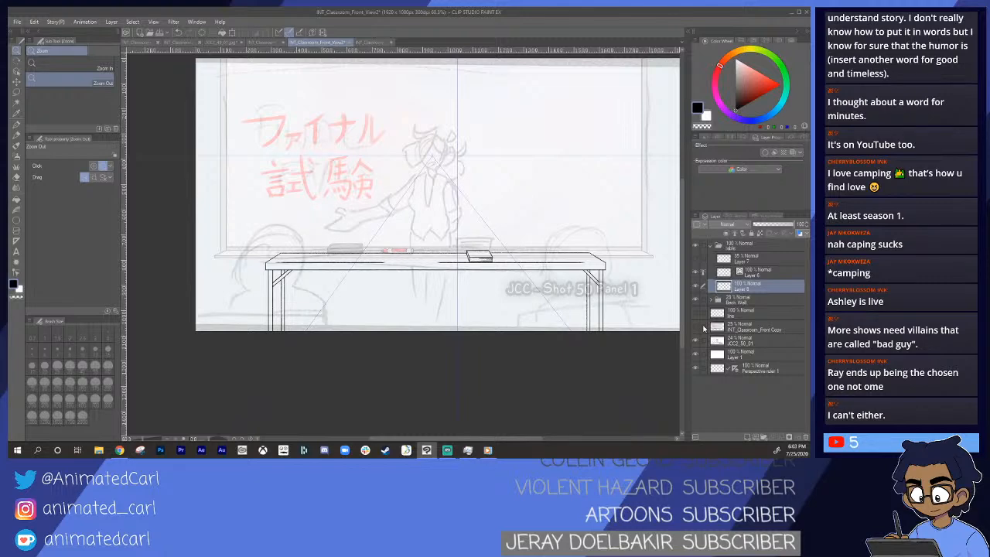
- Fill the book's top cover and spine with light green, and paint in the spine's unfilled bottom tip
left_click_drag(471, 340, 469, 340)
left_click_drag(478, 205, 497, 243)
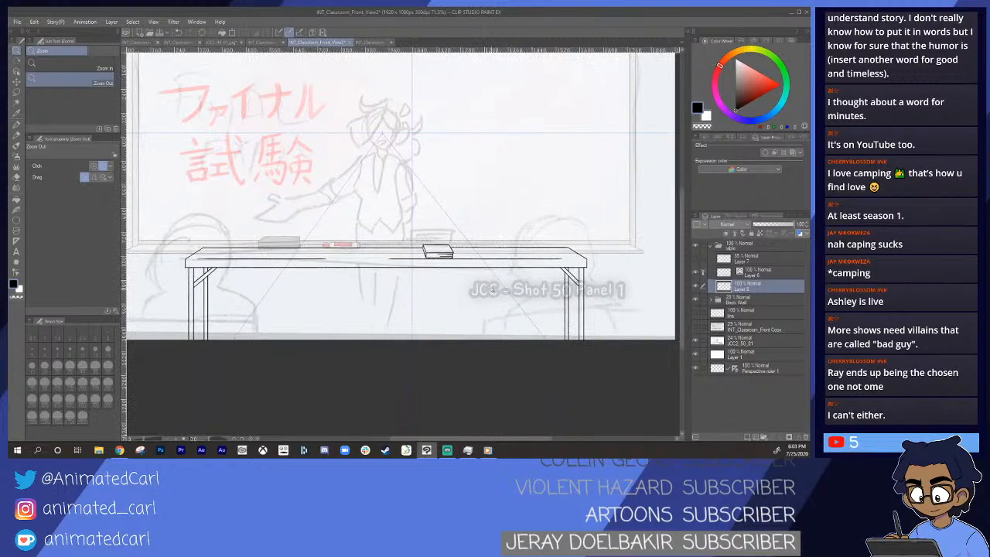
left_click_drag(492, 287, 502, 287)
left_click_drag(453, 249, 457, 237)
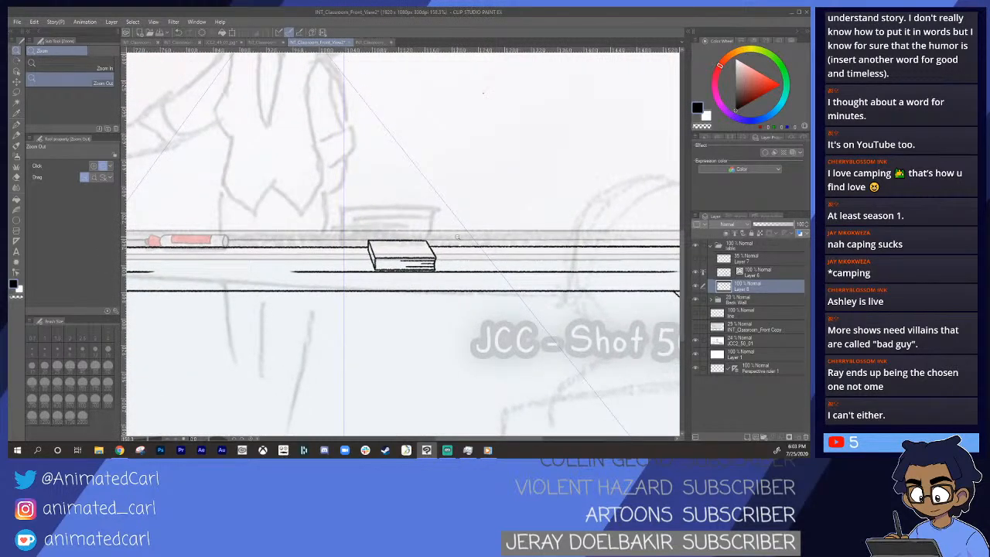
left_click(782, 67)
left_click(760, 70)
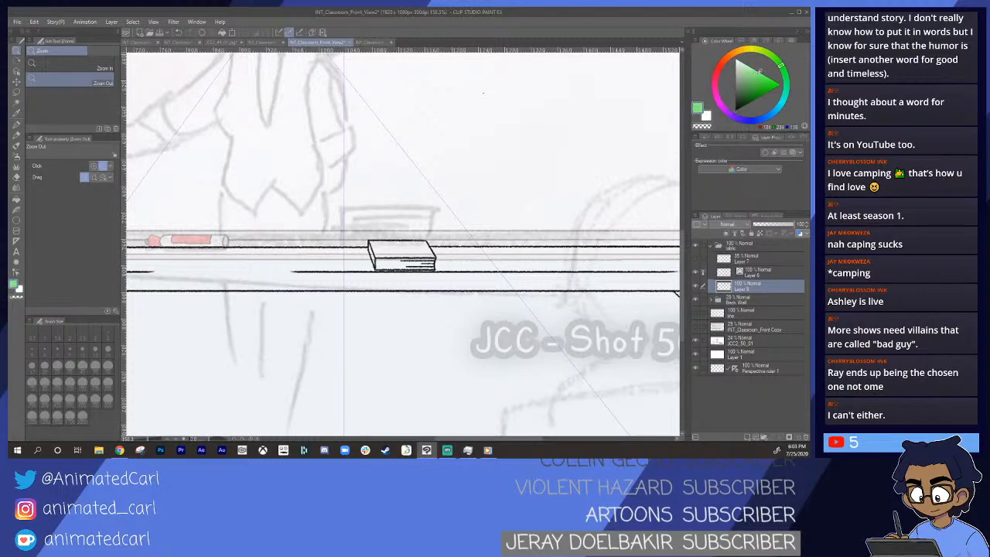
left_click_drag(393, 248, 352, 249)
key("g")
left_click(410, 221)
left_click(345, 244)
key("p")
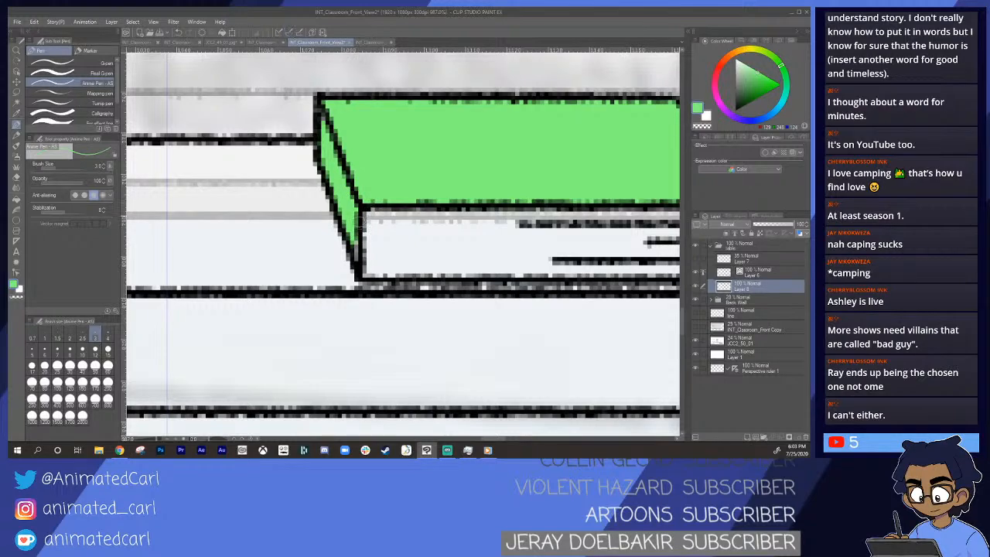
left_click_drag(352, 230, 355, 263)
- Check the green book cover up close and within the whole panel
key("alt+space")
left_click(453, 181)
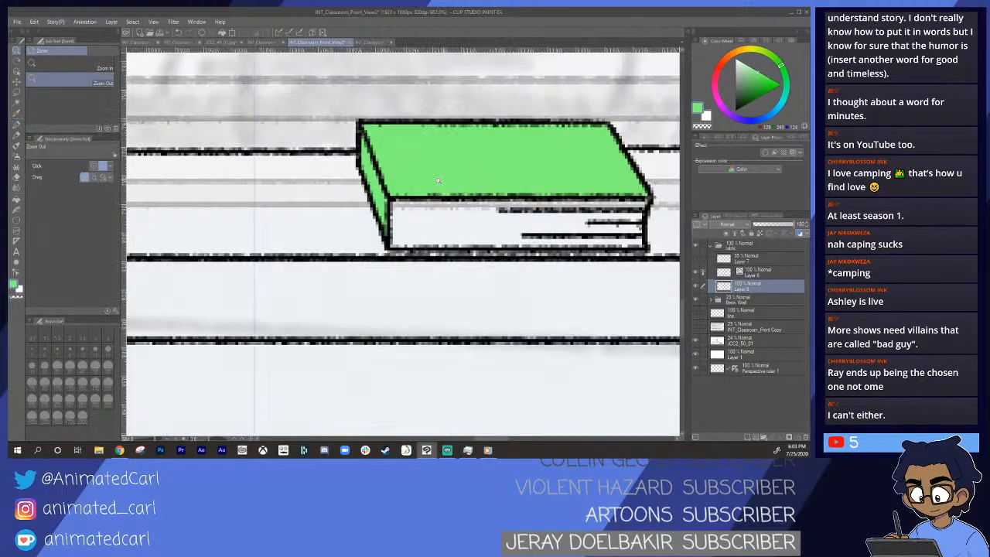
left_click_drag(580, 189, 509, 191)
scroll(517, 187, "down", 2)
scroll(519, 189, "up", 1)
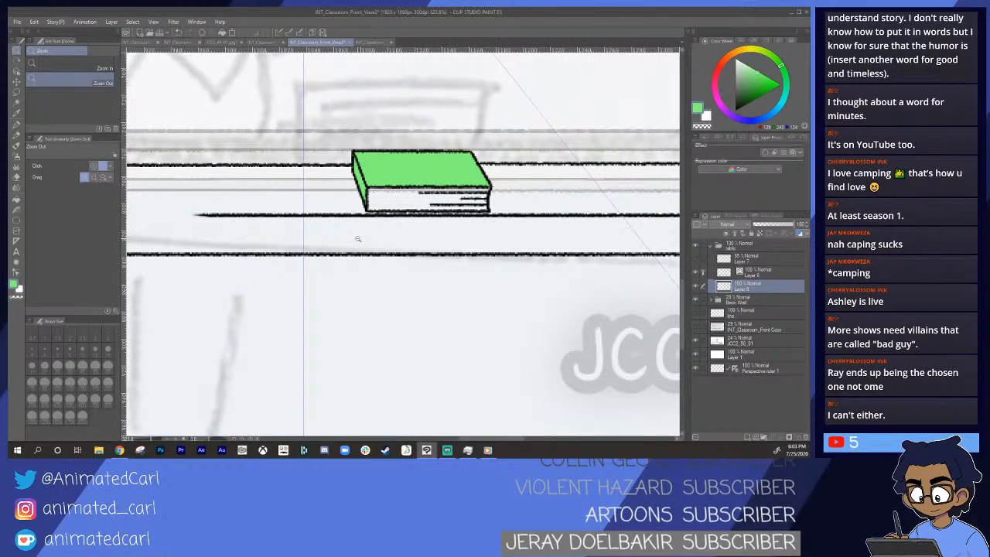
left_click_drag(499, 191, 462, 220)
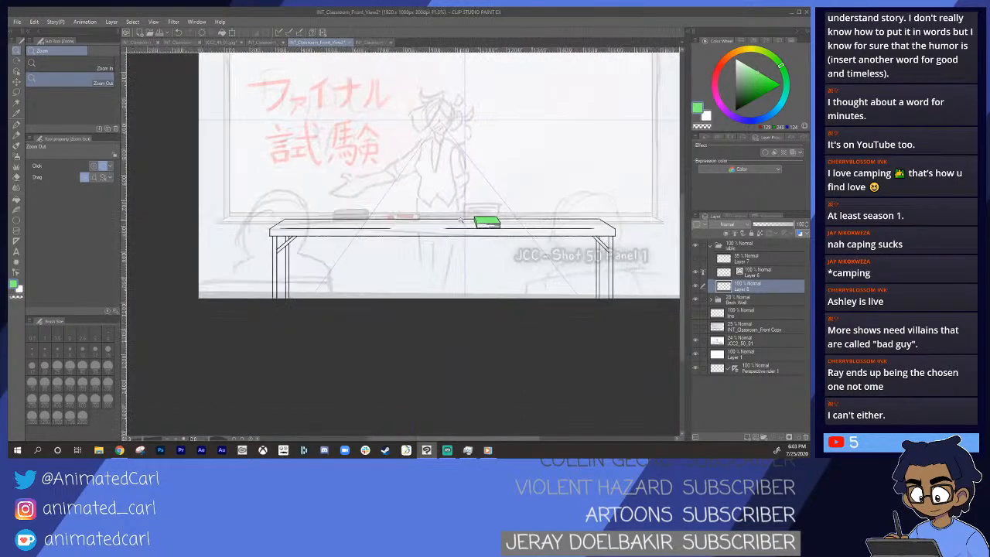
mouse_move(527, 216)
left_mouse_down()
mouse_move(504, 210)
mouse_move(534, 215)
left_mouse_up()
- Choose a light yellow drawing colour and raise the Back Wall folder's opacity to 100%
left_click_drag(527, 275, 338, 297)
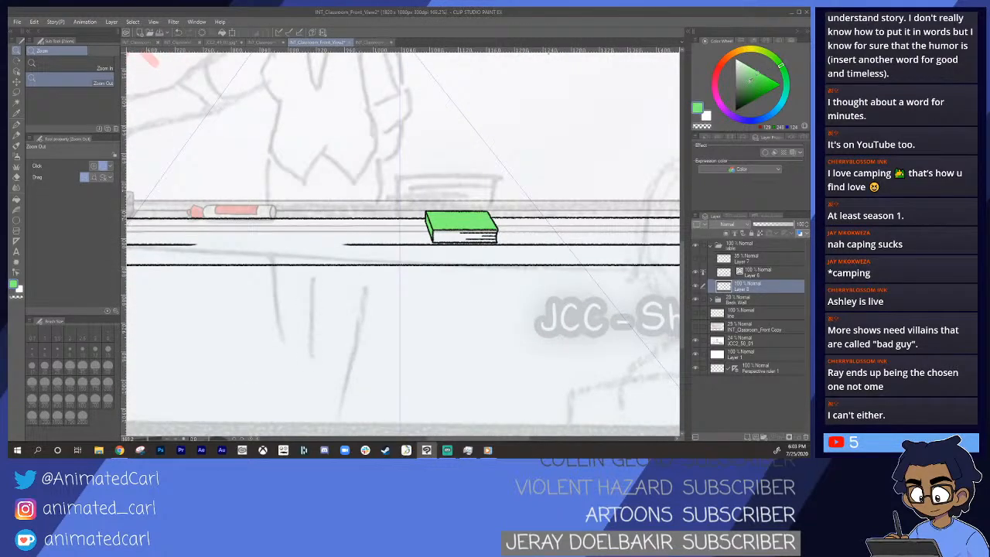
left_click(755, 55)
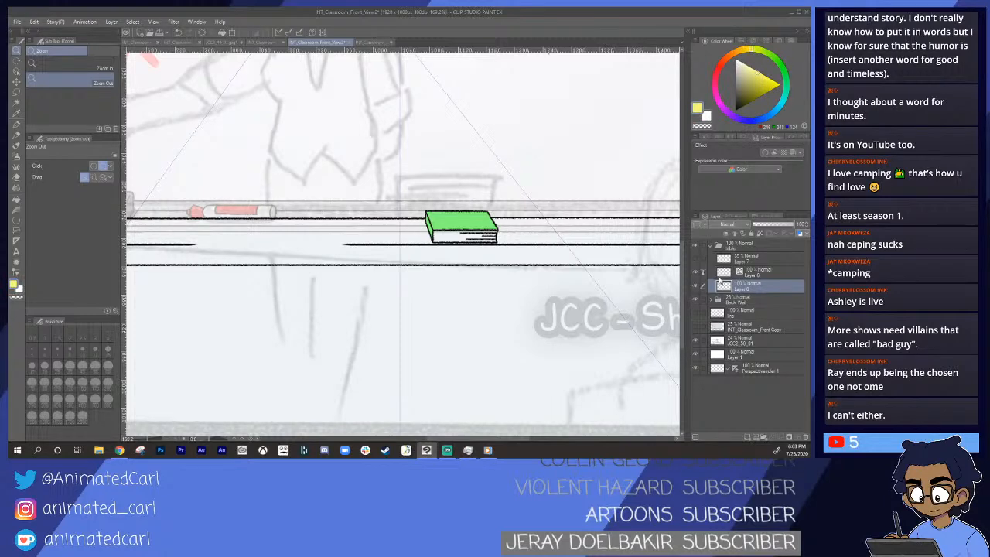
left_click(739, 301)
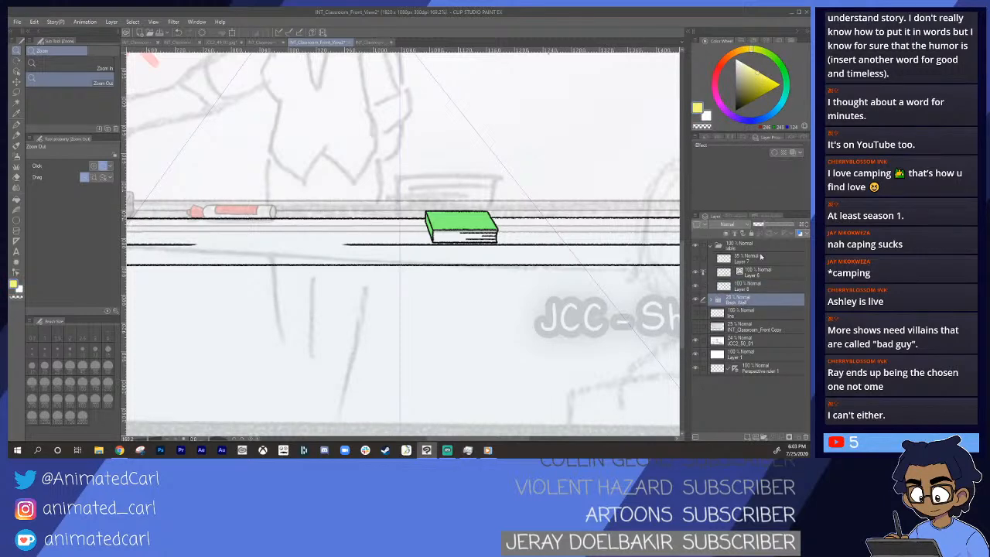
left_click(796, 225)
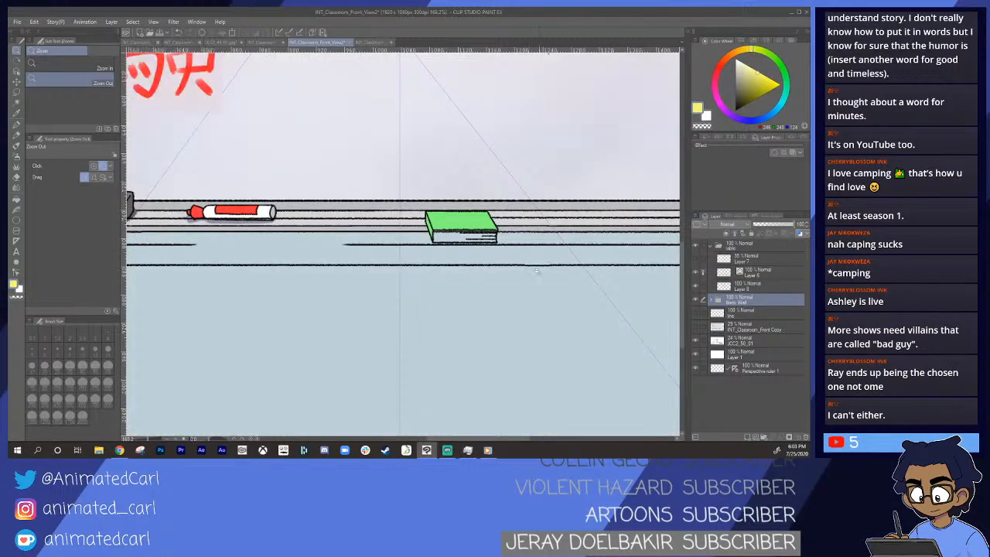
left_click(538, 265)
left_click_drag(527, 276, 533, 279)
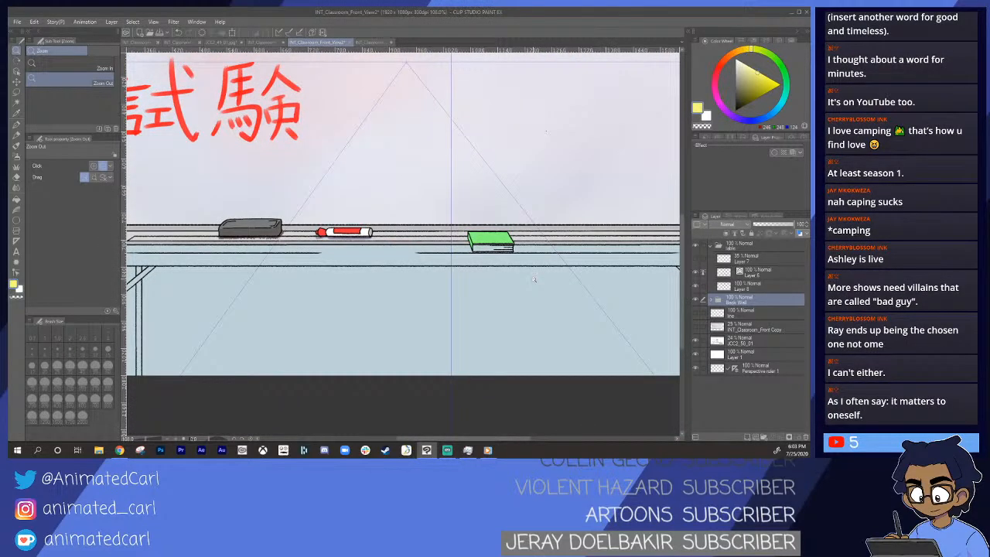
- Fill the tabletop with very pale grey and the book's page edges with pale blue on the layer beneath the desk line art
left_click_drag(463, 265, 507, 252)
mouse_move(752, 52)
left_mouse_down()
mouse_move(784, 82)
mouse_move(776, 110)
left_mouse_up()
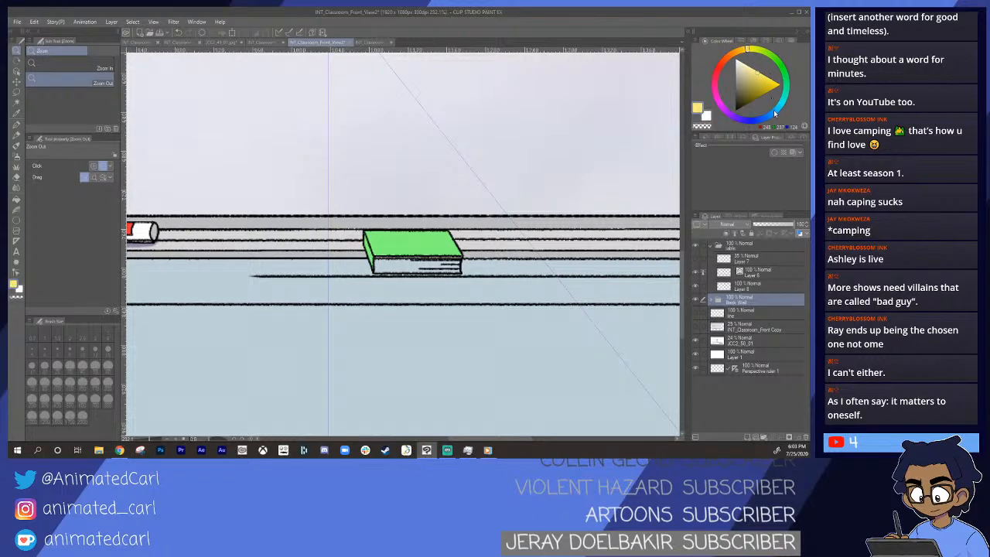
left_click_drag(752, 66, 737, 68)
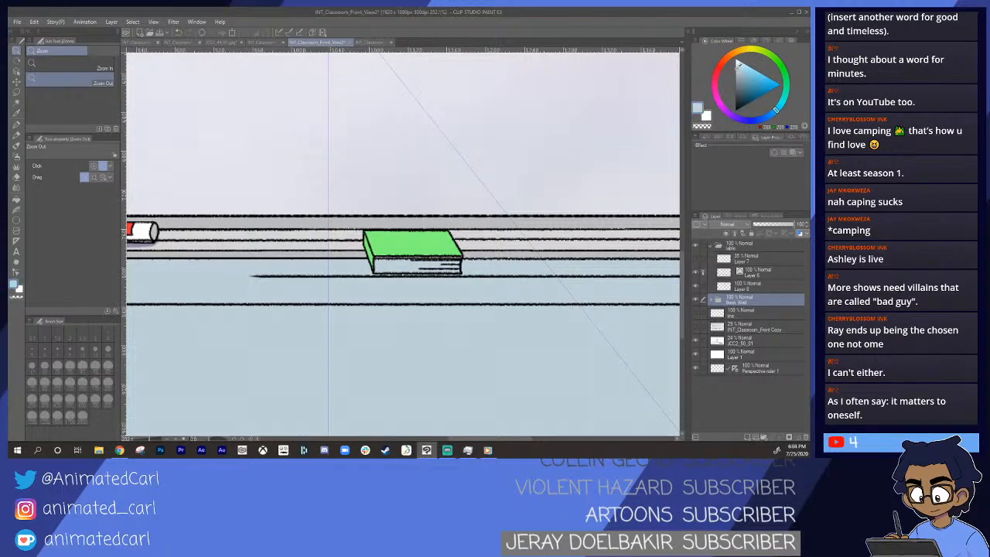
left_click_drag(547, 265, 504, 282)
key("g")
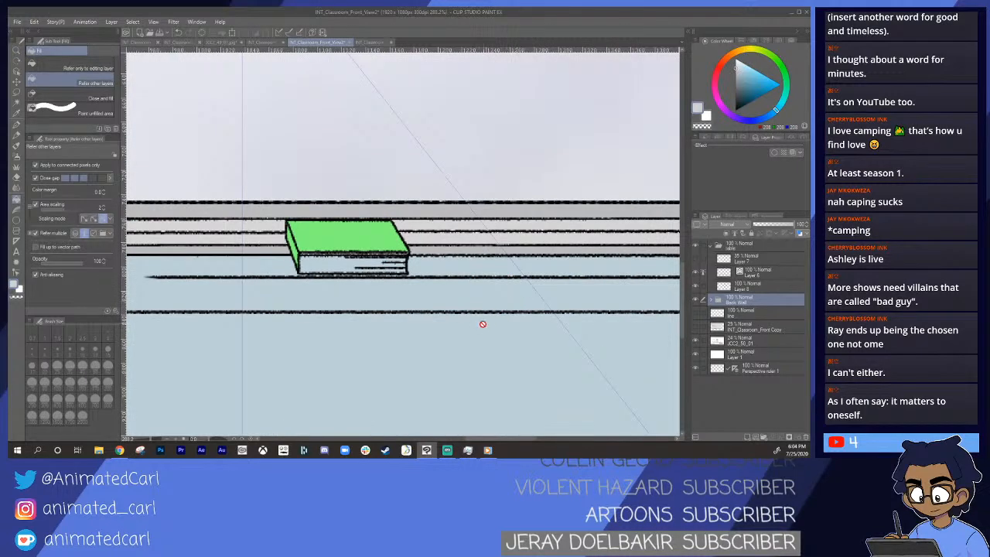
left_click(754, 286)
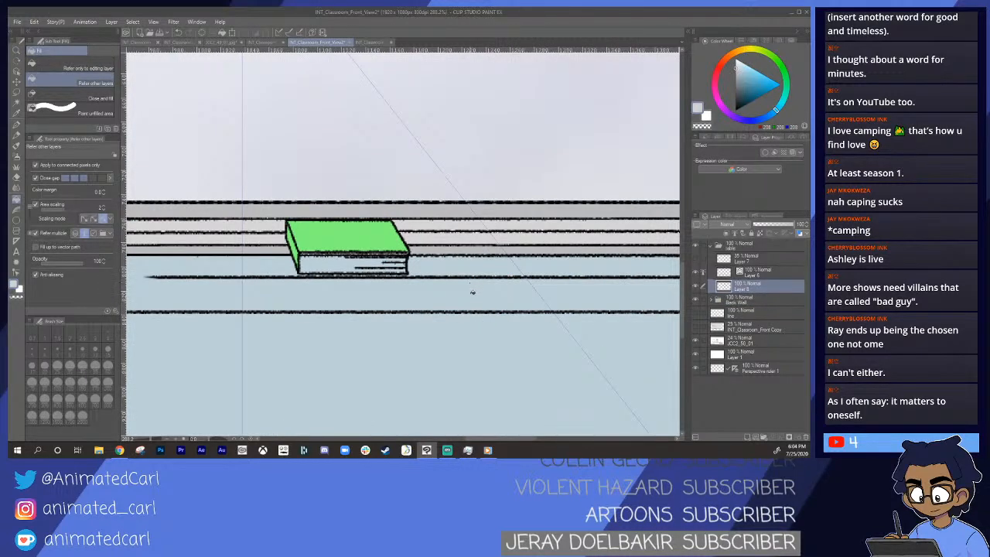
left_click(486, 294)
left_click_drag(495, 303, 435, 302)
key("ctrl+z")
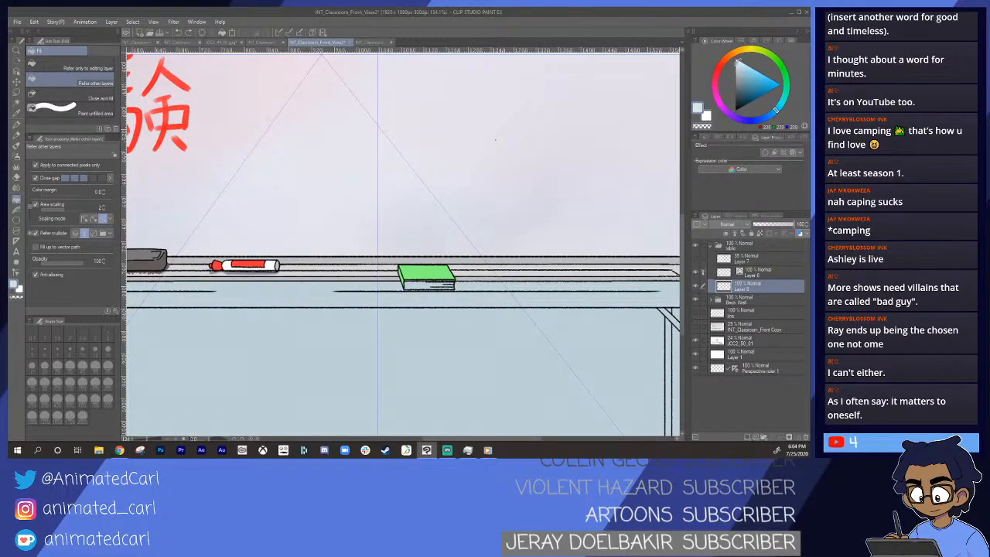
left_click(545, 297)
mouse_move(521, 313)
left_mouse_down()
mouse_move(502, 319)
mouse_move(559, 305)
mouse_move(532, 299)
left_mouse_up()
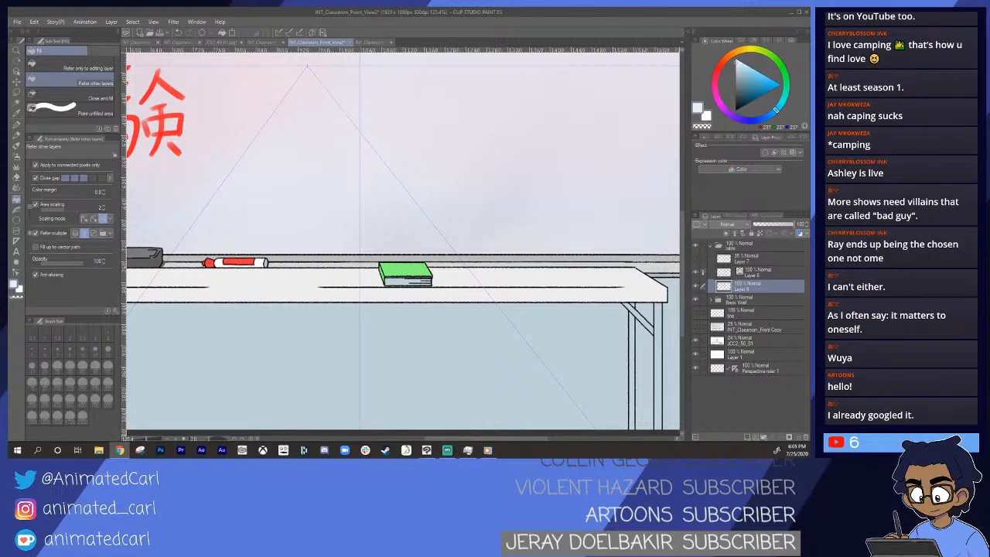
- Return to the INT_Classroom_Front_View2 drawing and save it
left_click_drag(8, 255, 8, 49)
left_click(455, 16)
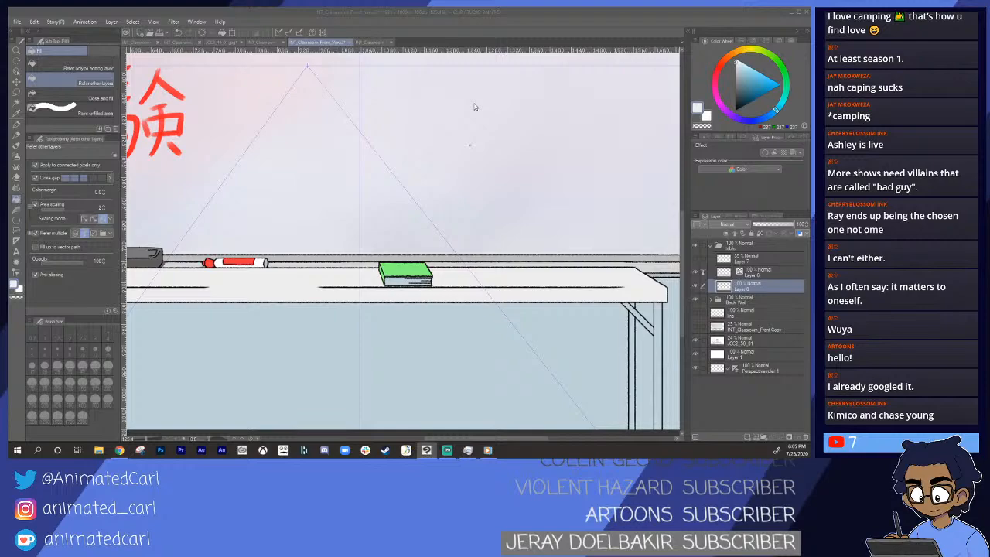
key("ctrl+s")
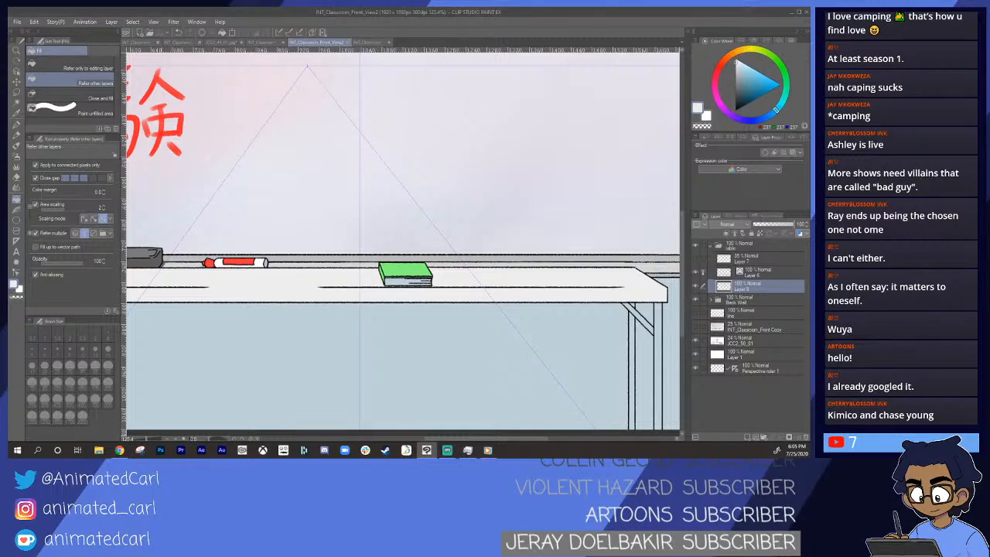
- Switch to Chrome and look through the Xiaolin Showdown villain image results, including the Chase Young picture
left_click(120, 450)
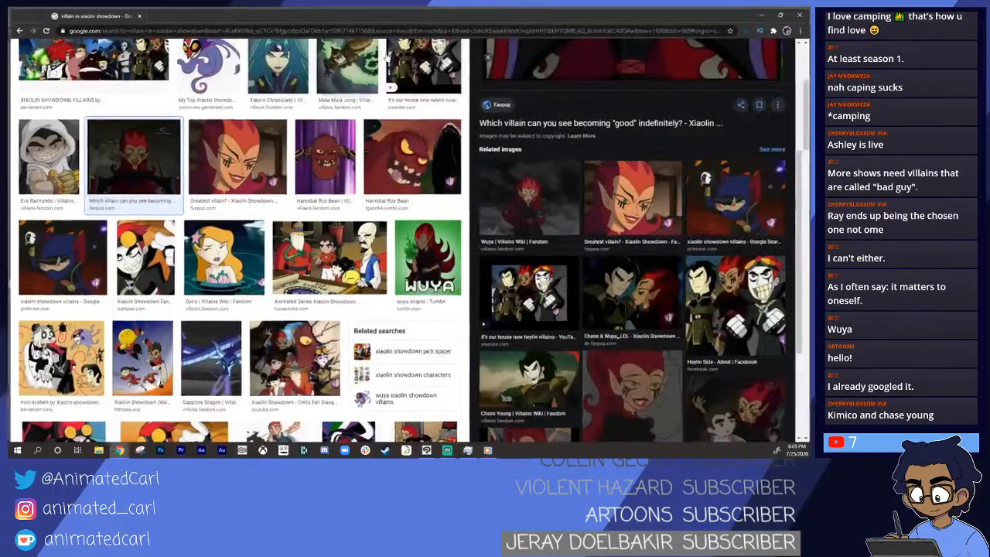
scroll(385, 217, "up", 3)
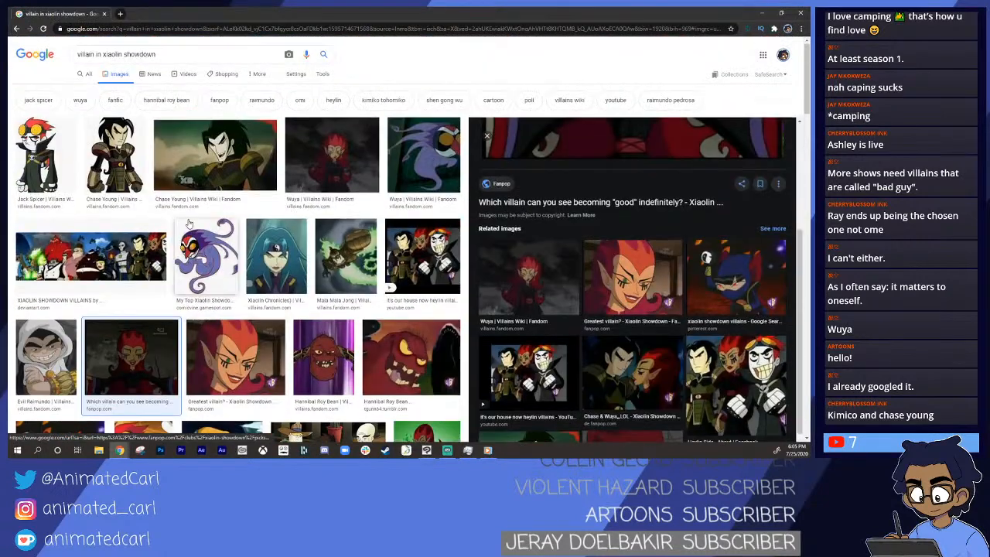
left_click(115, 155)
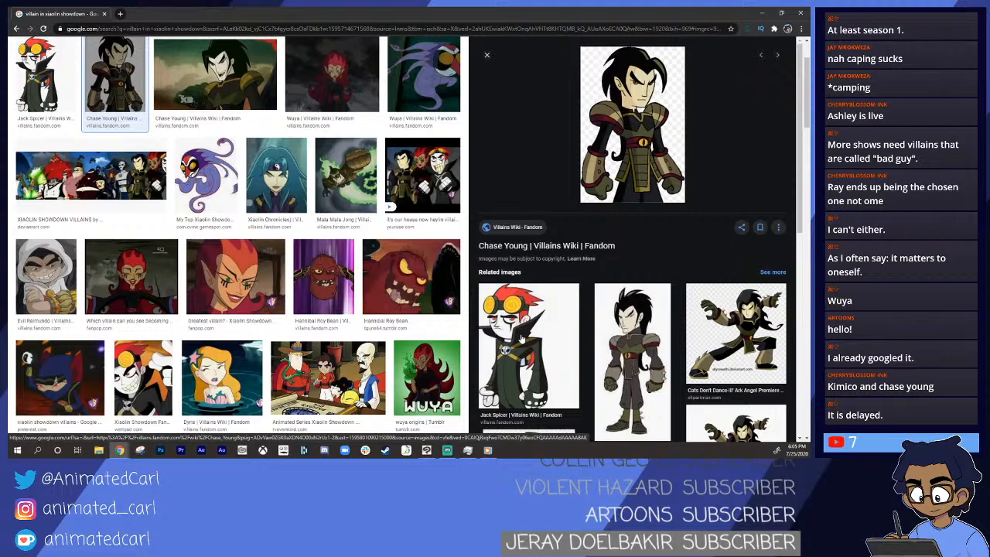
scroll(523, 339, "up", 2)
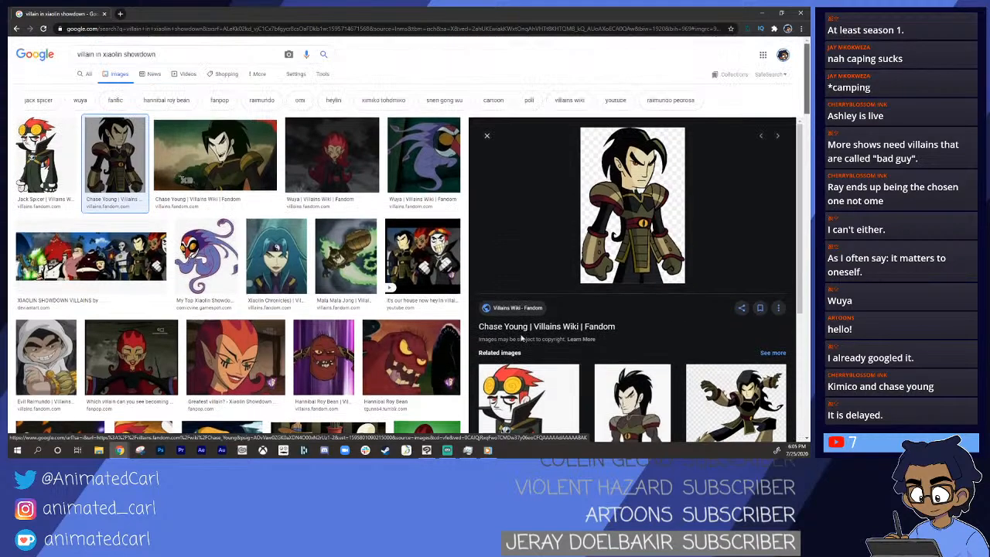
key("alt+Left")
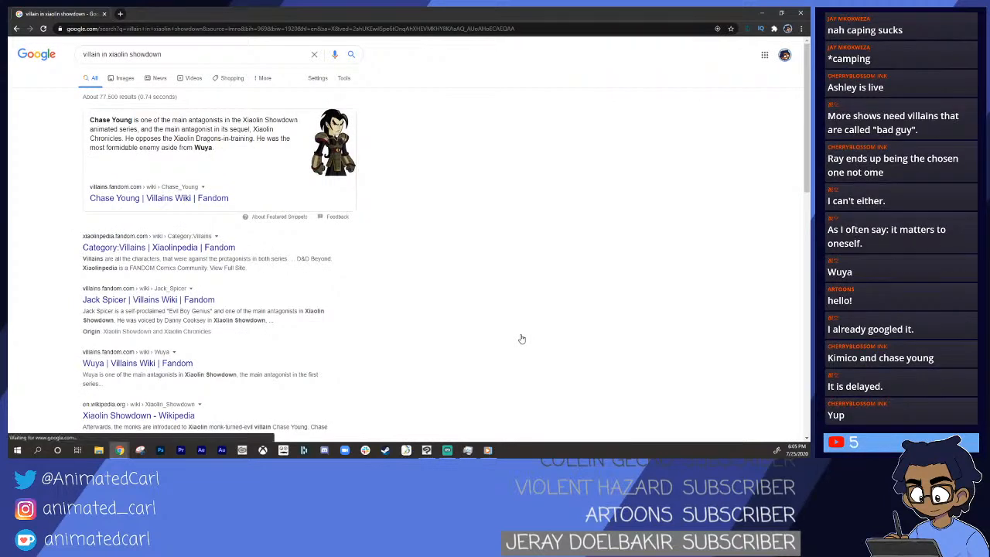
key("alt+Right")
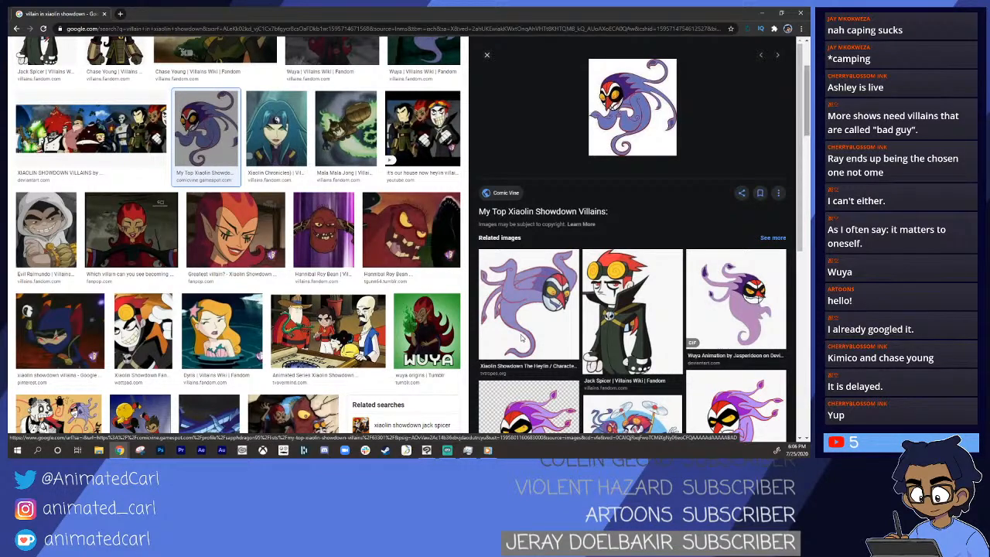
scroll(522, 338, "down", 1)
scroll(239, 232, "up", 2)
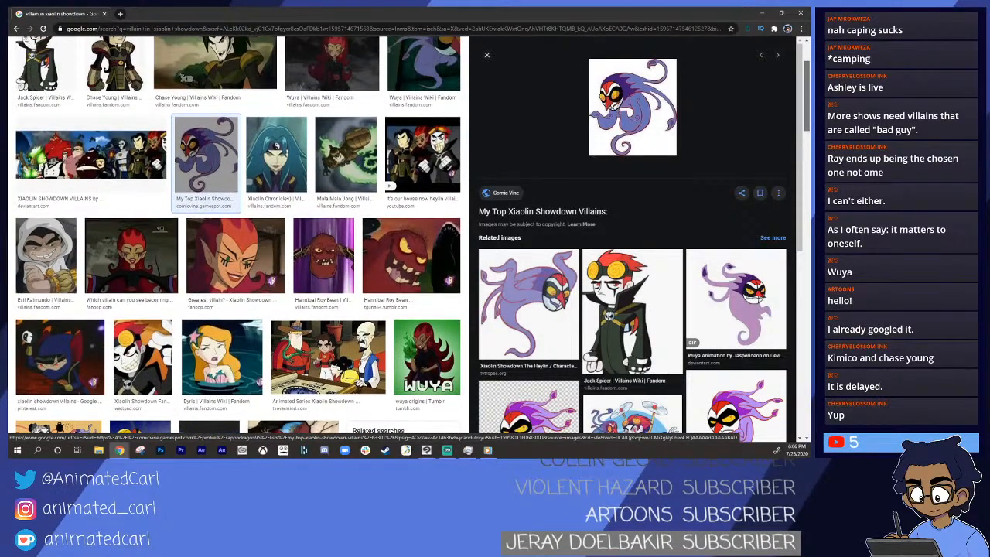
scroll(522, 338, "up", 1)
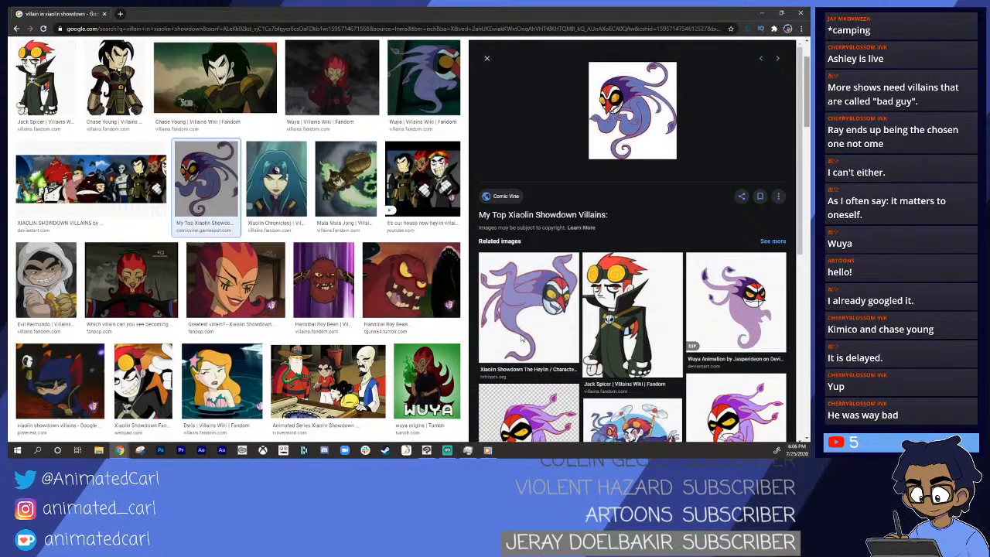
scroll(522, 338, "up", 1)
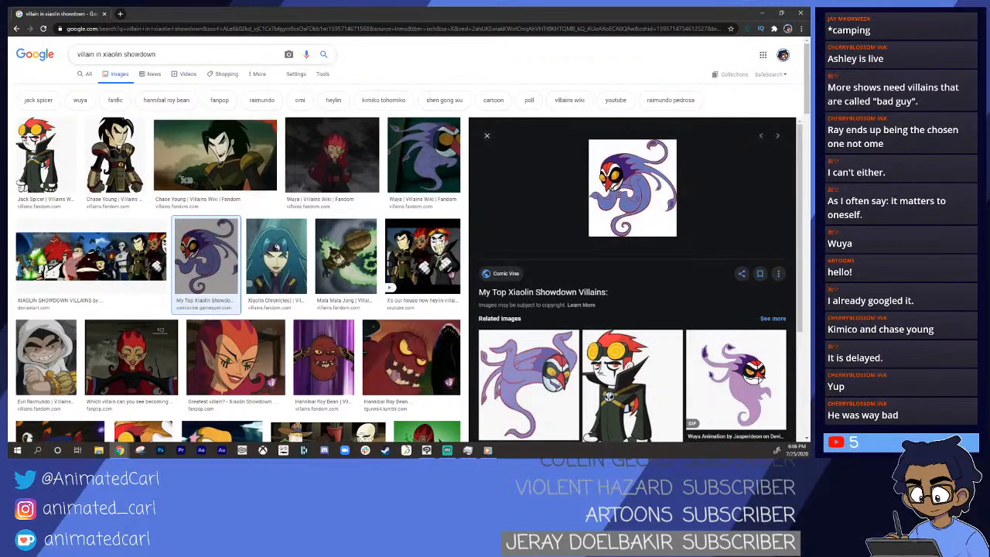
- Run a general web search for "what were the items called in xiaolin showdown"
left_click(89, 73)
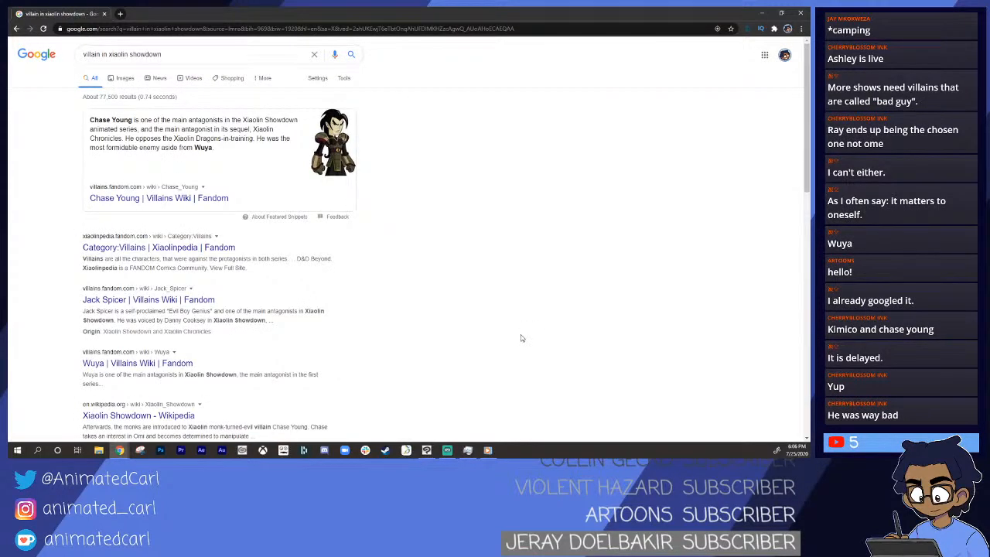
left_click(161, 55)
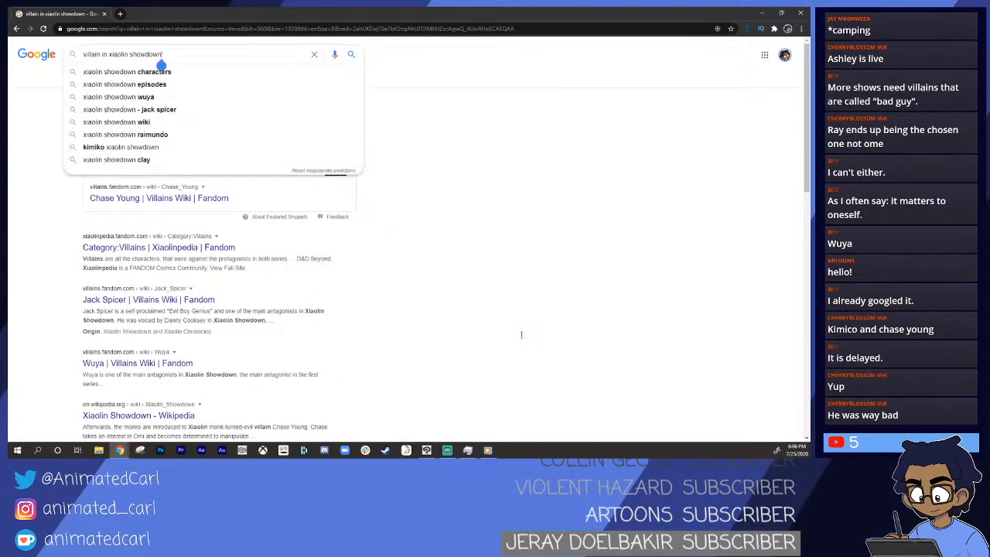
key("BackSpace")
key("BackSpace")
key("BackSpace")
key("BackSpace")
key("BackSpace")
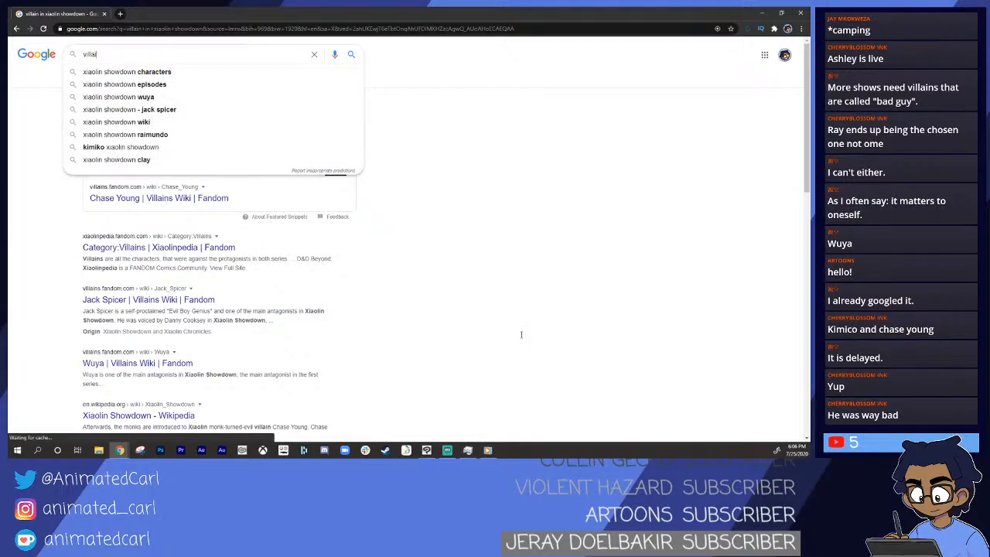
key("BackSpace")
key("BackSpace")
key("BackSpace")
key("BackSpace")
key("BackSpace")
key("BackSpace")
key("BackSpace")
type("whate were")
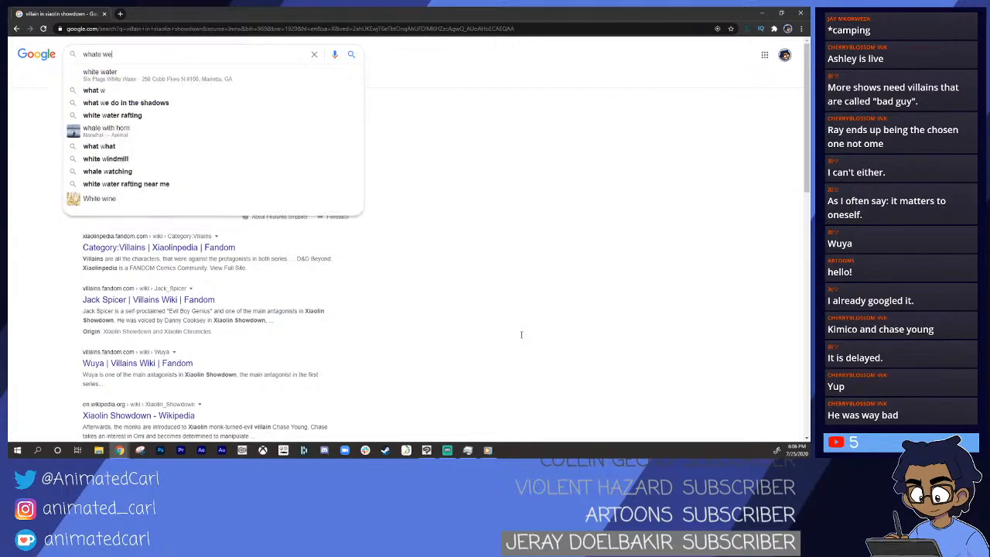
key("BackSpace")
key("BackSpace")
key("BackSpace")
key("BackSpace")
key("BackSpace")
key("BackSpace")
type("were the ite")
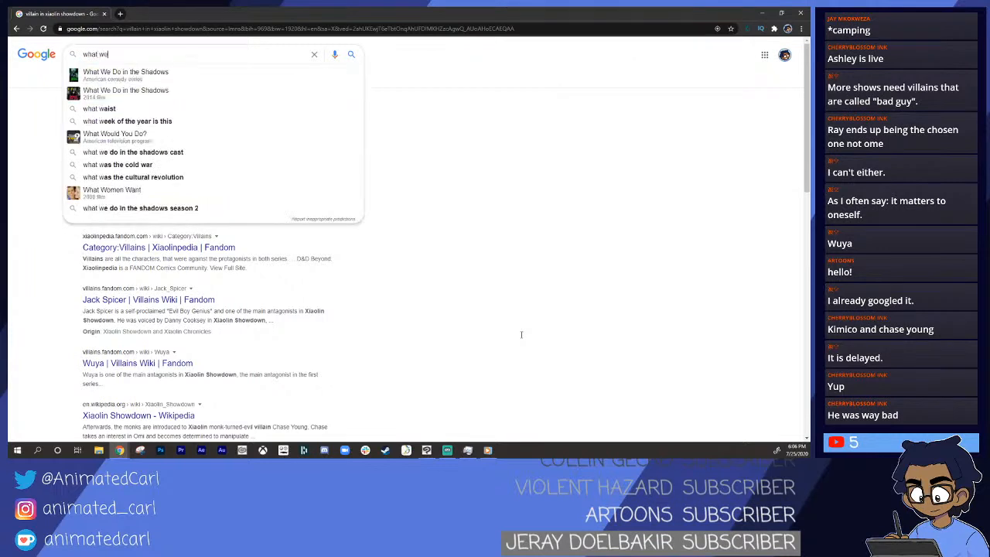
type("ms called in s")
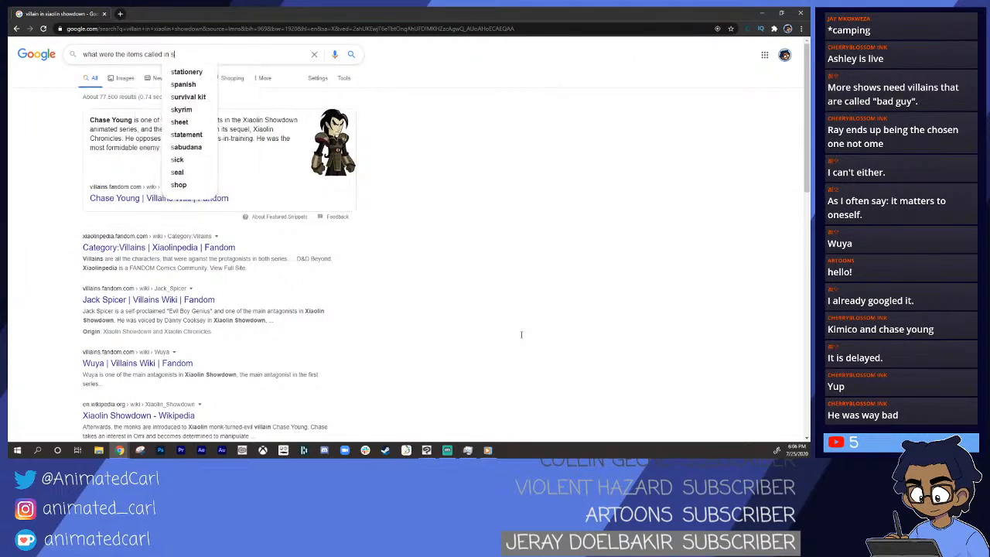
key("BackSpace")
type("xiaolin showdown")
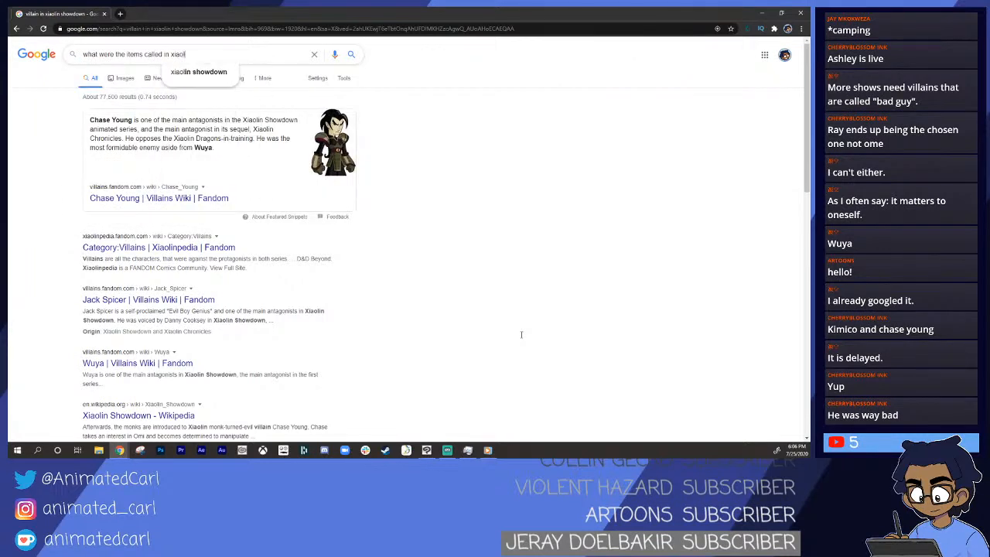
key("Return")
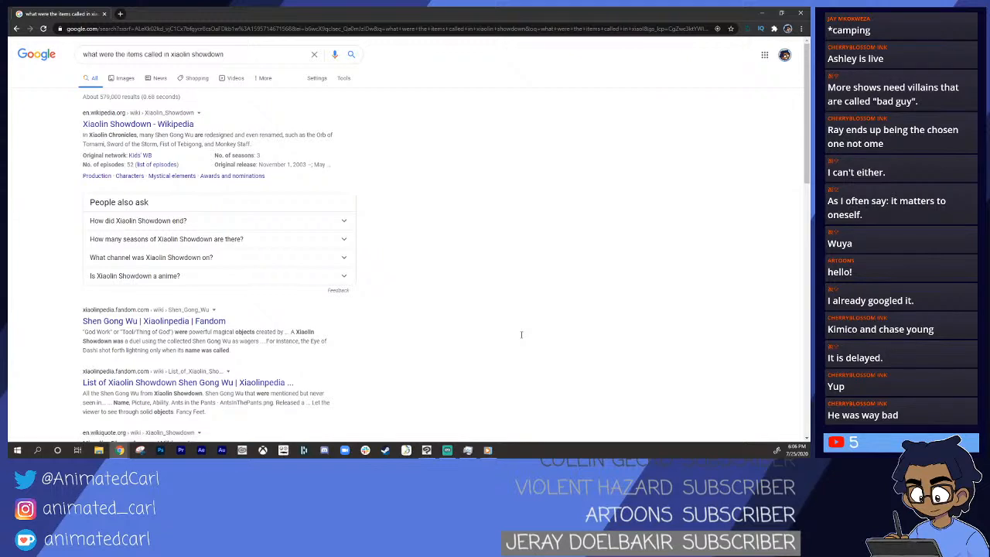
- Open the Xiaolinpedia article on Shen Gong Wu and read through its table of items from Xiaolin Showdown
key("Return")
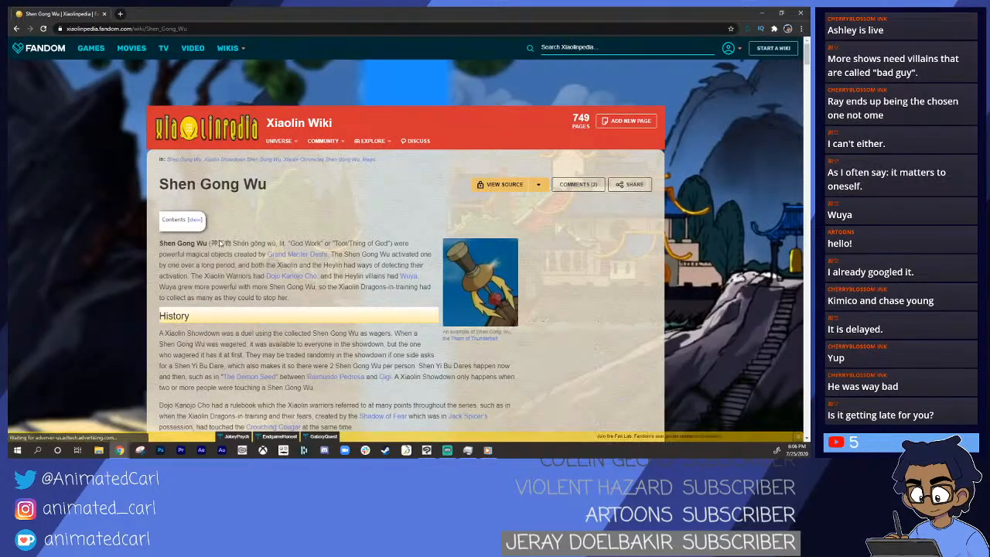
scroll(270, 239, "down", 5)
scroll(270, 239, "down", 3)
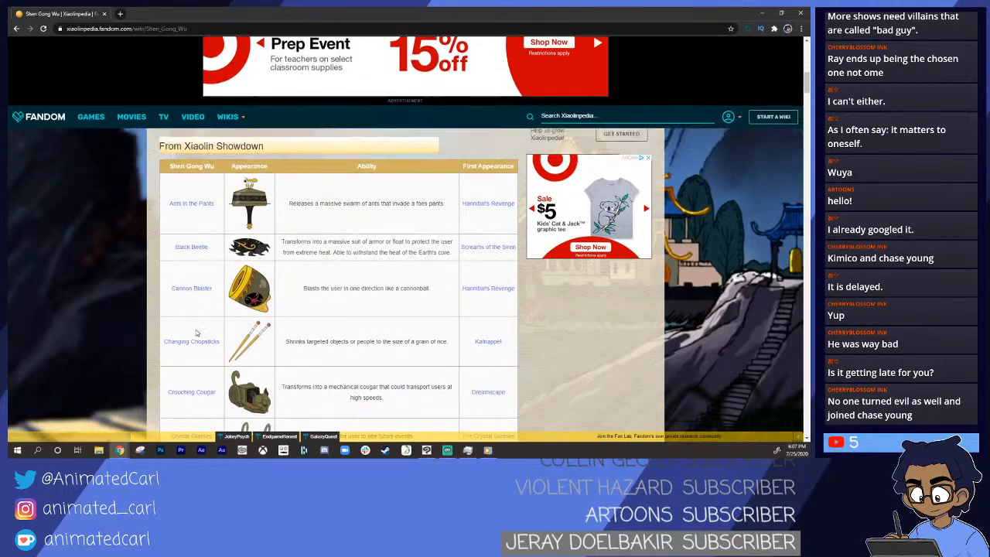
scroll(146, 285, "down", 1)
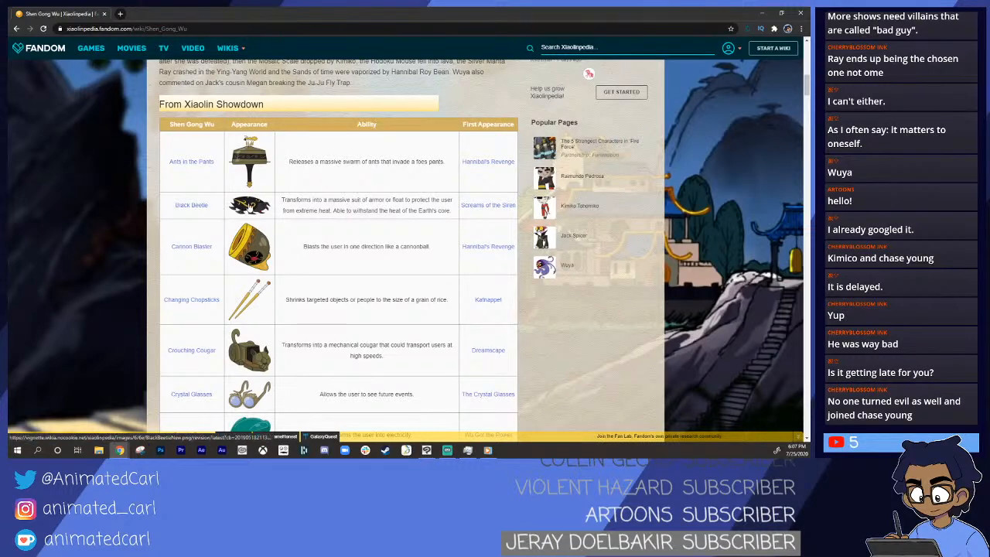
scroll(248, 207, "down", 1)
scroll(170, 209, "down", 1)
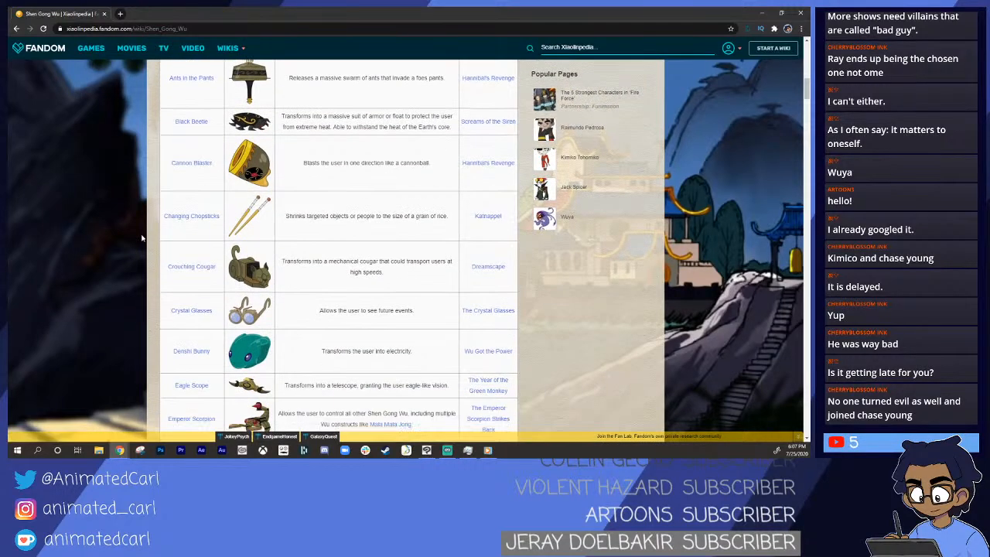
scroll(252, 210, "down", 1)
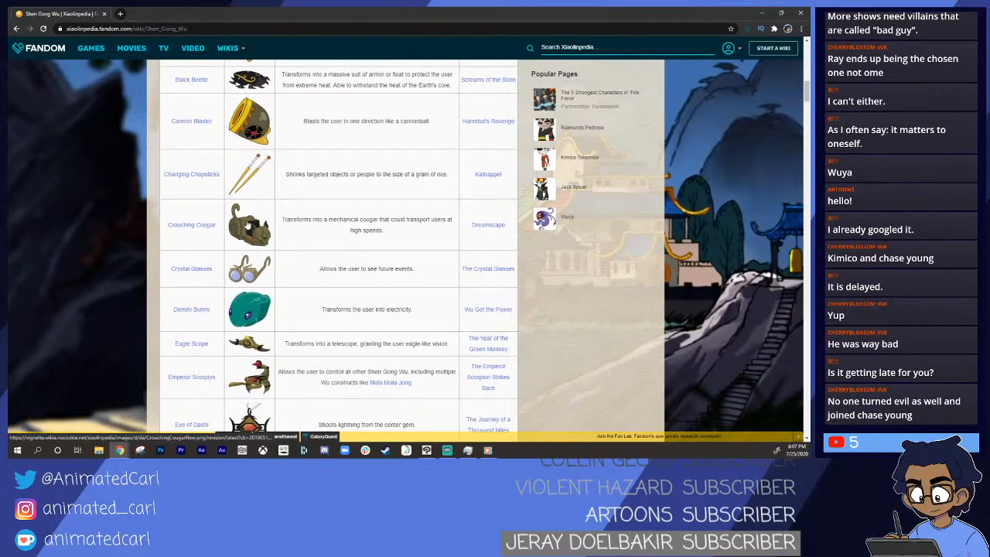
scroll(248, 224, "down", 1)
scroll(248, 220, "down", 1)
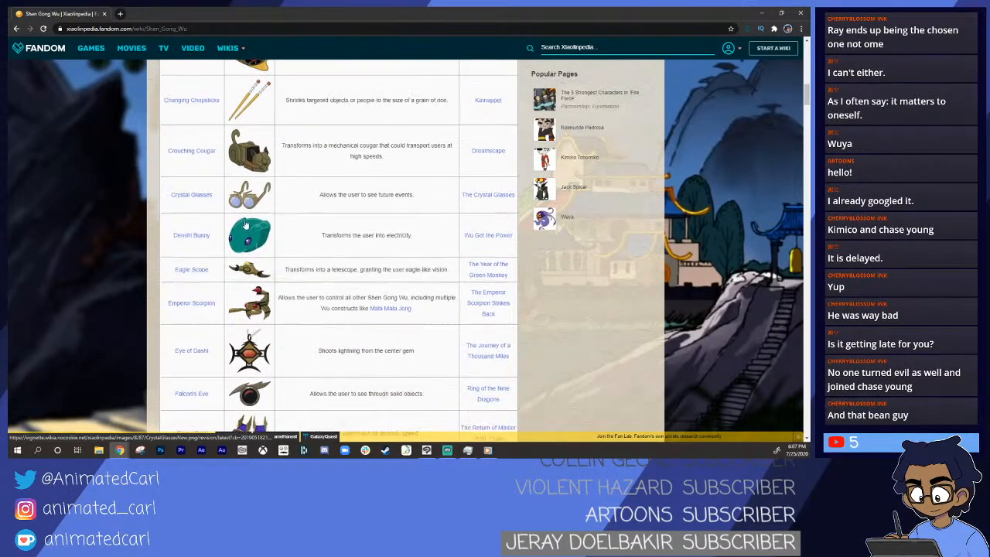
scroll(249, 217, "down", 1)
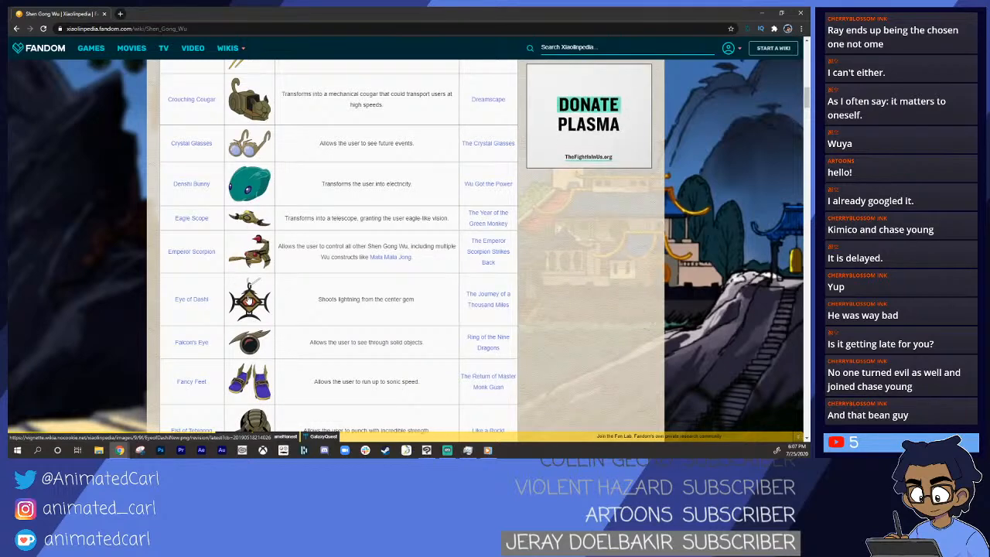
scroll(121, 304, "down", 1)
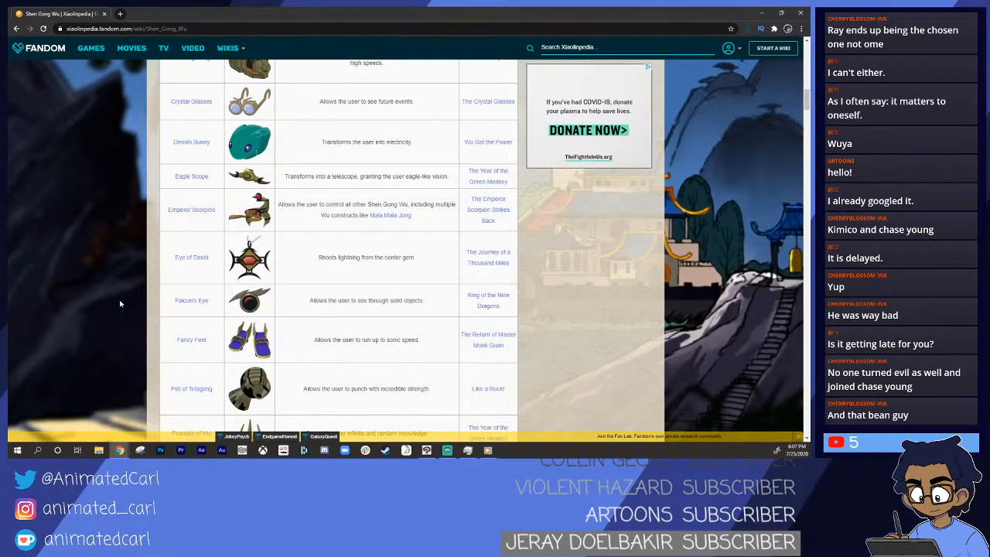
scroll(121, 303, "down", 2)
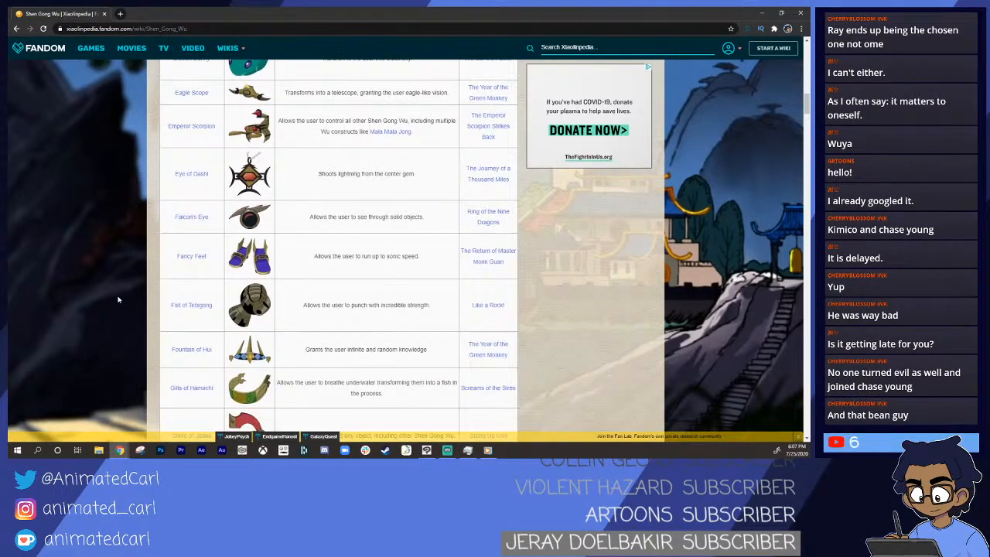
scroll(118, 296, "down", 1)
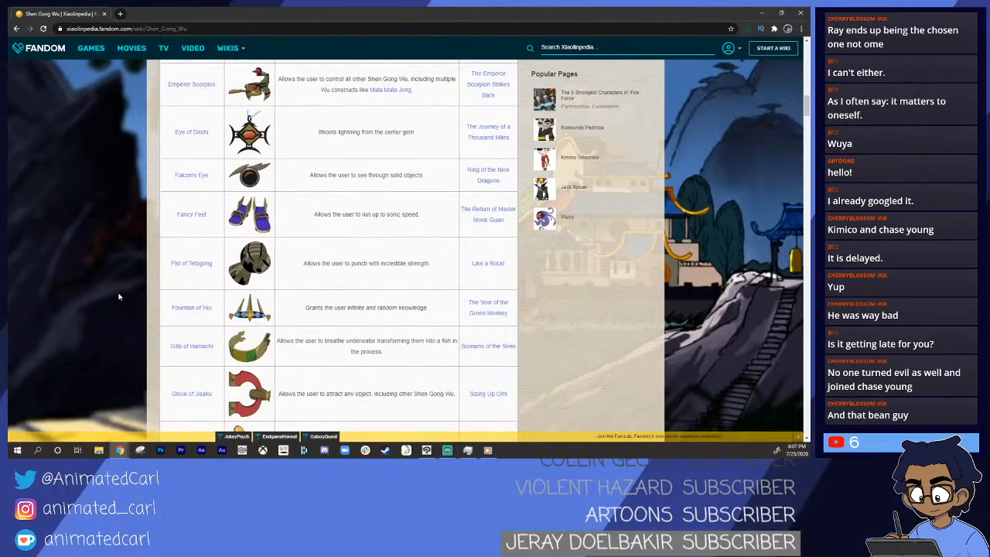
- Read on through the Xiaolinpedia table of Shen Gong Wu, from the Eye of Dashi entry to Zing Zom-Bone
scroll(118, 297, "down", 1)
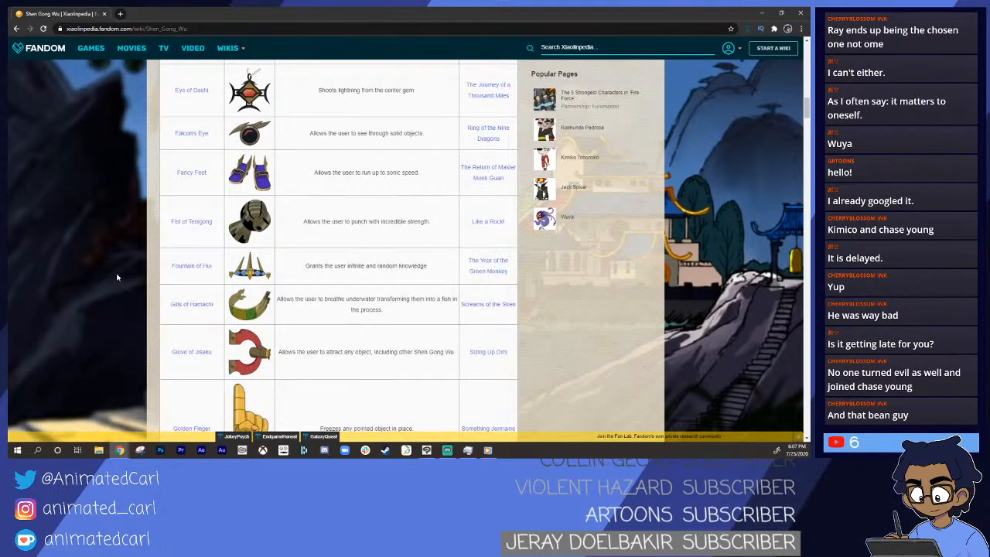
scroll(117, 276, "down", 1)
scroll(116, 277, "down", 5)
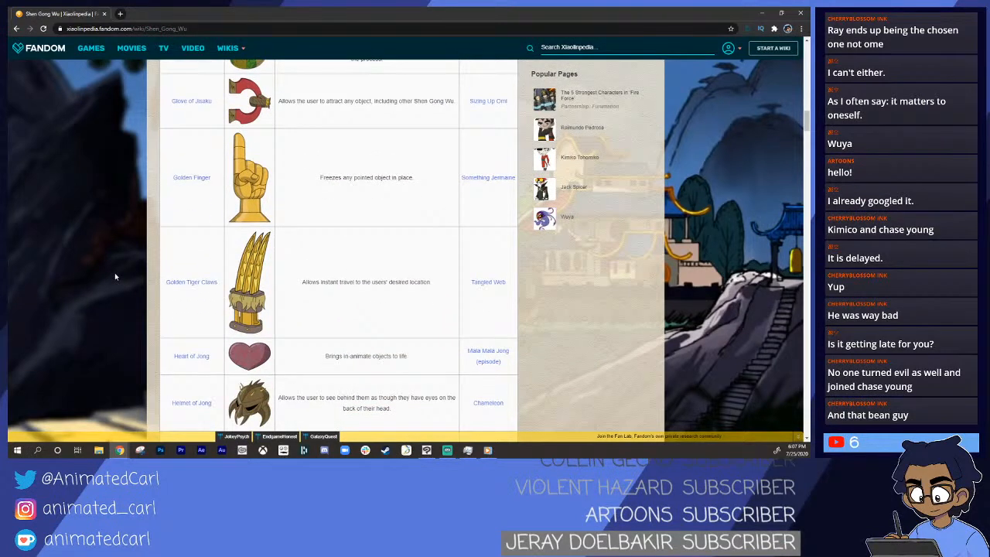
scroll(114, 276, "down", 1)
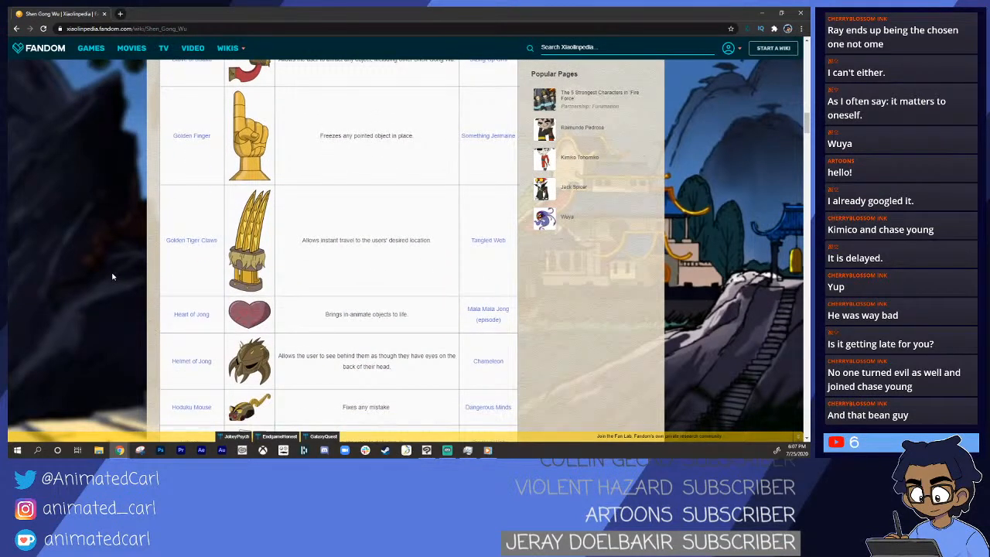
scroll(112, 276, "down", 3)
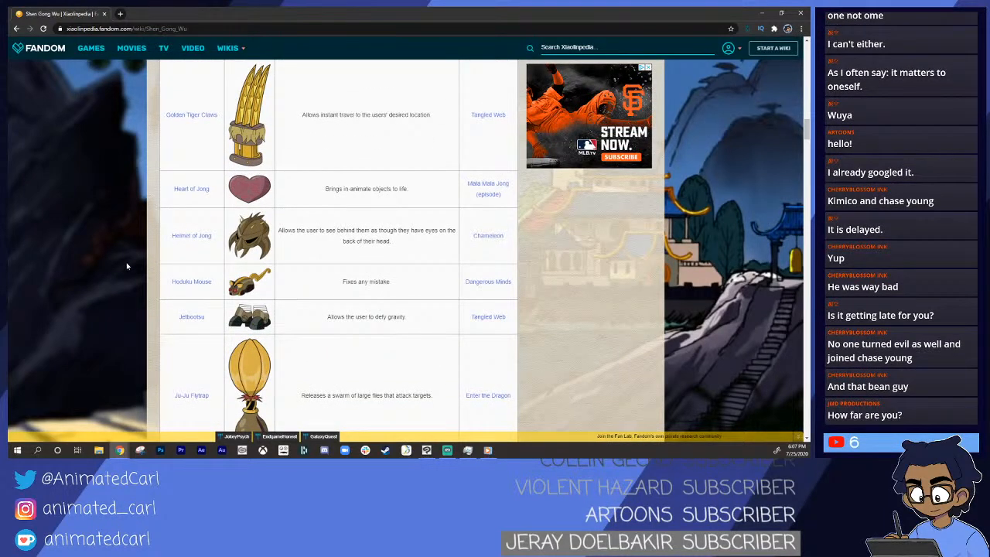
scroll(128, 264, "down", 3)
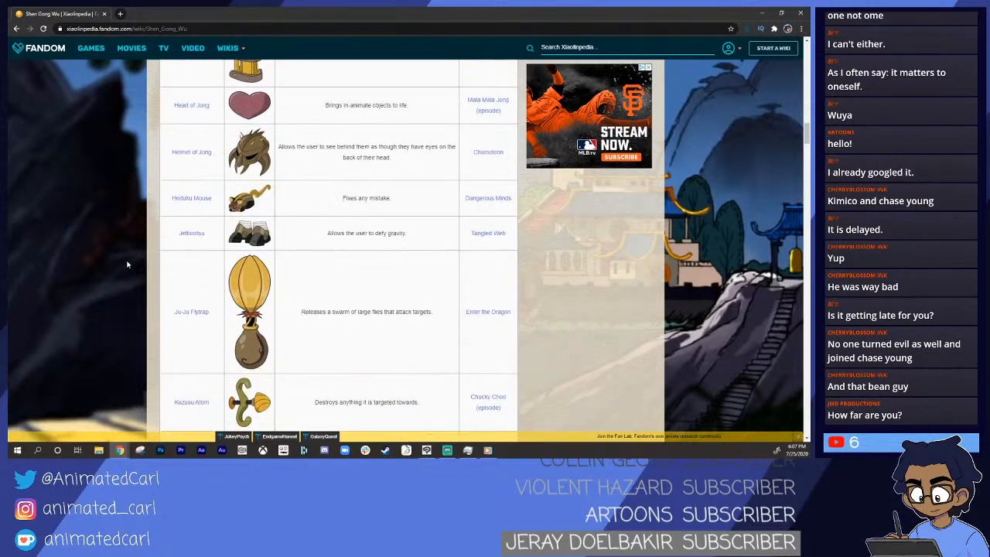
scroll(130, 262, "down", 3)
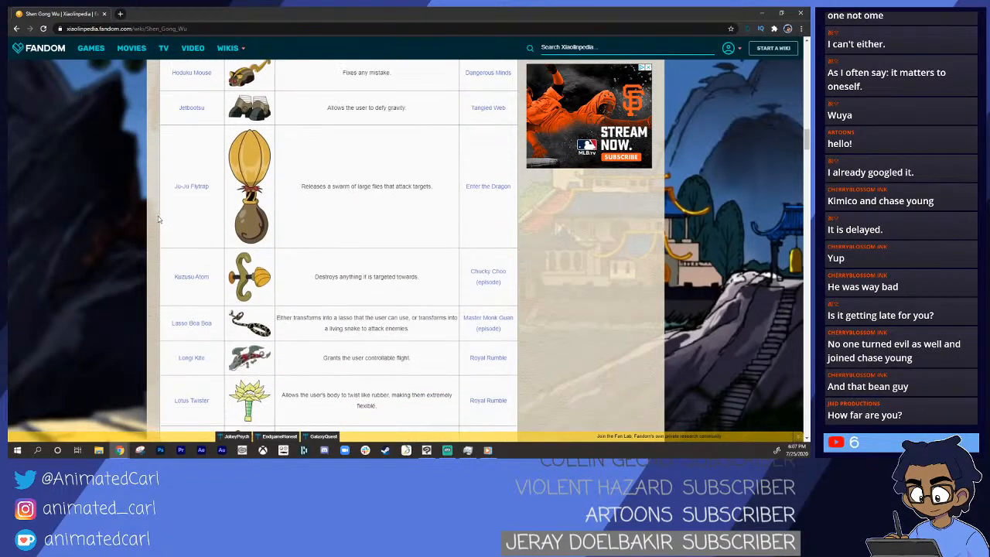
scroll(159, 219, "down", 4)
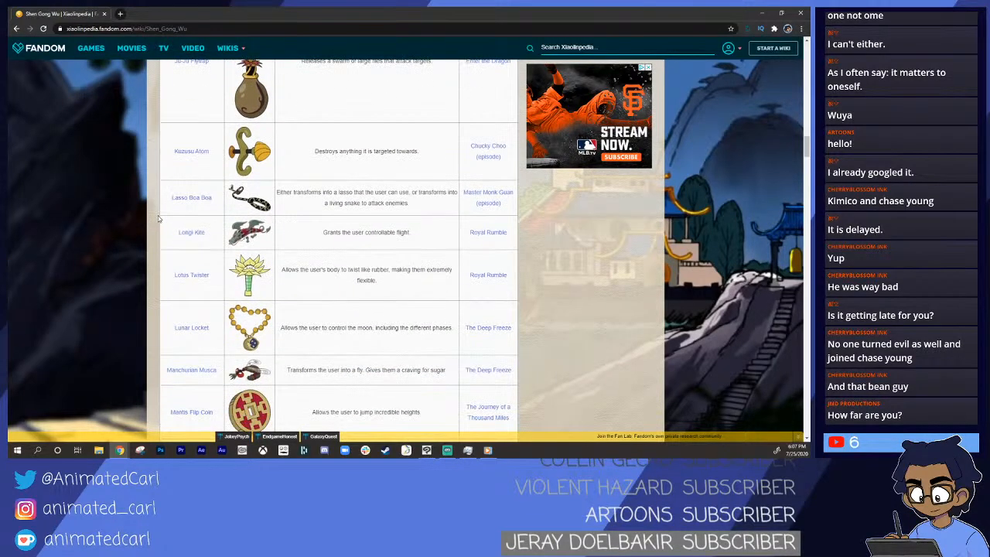
scroll(159, 219, "down", 2)
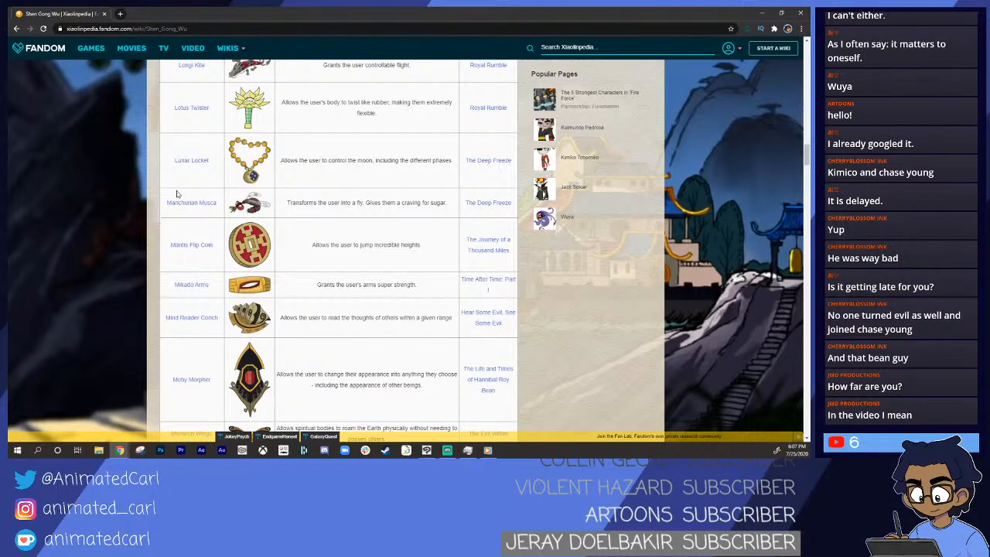
scroll(147, 190, "down", 1)
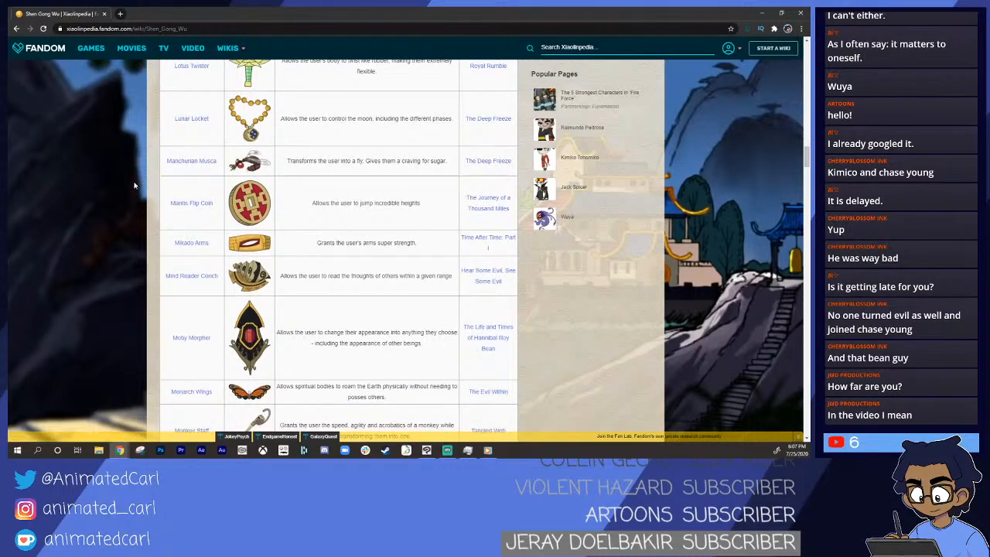
scroll(133, 186, "down", 3)
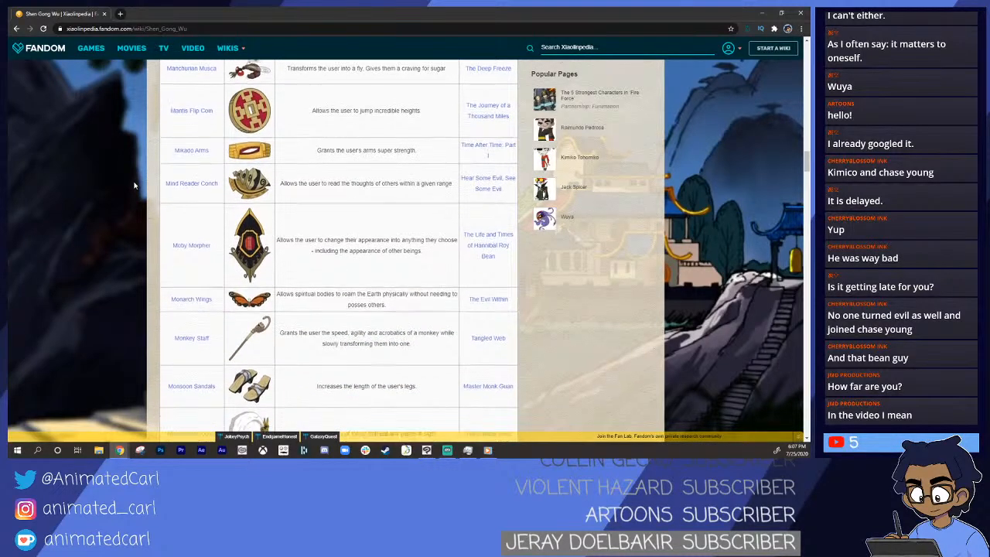
scroll(133, 186, "down", 5)
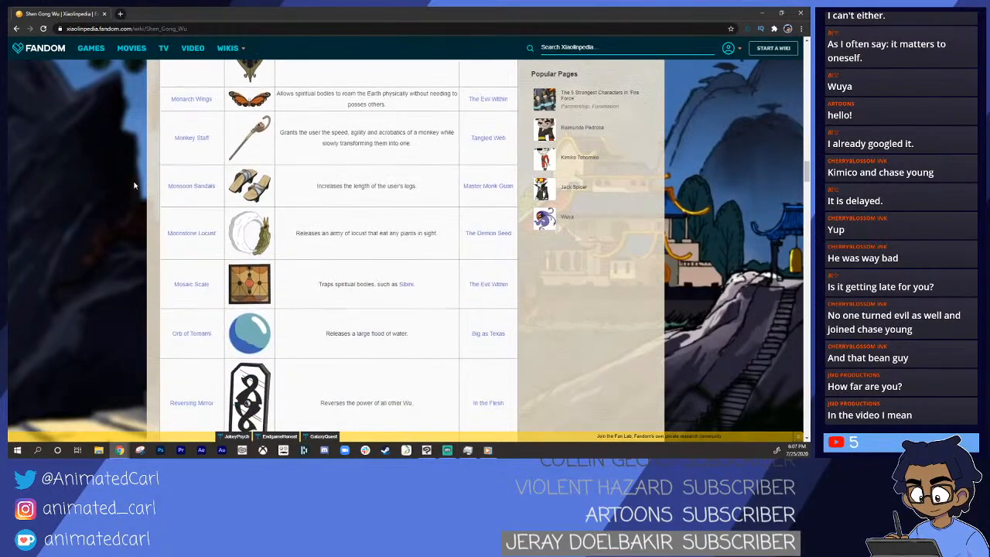
scroll(133, 185, "down", 2)
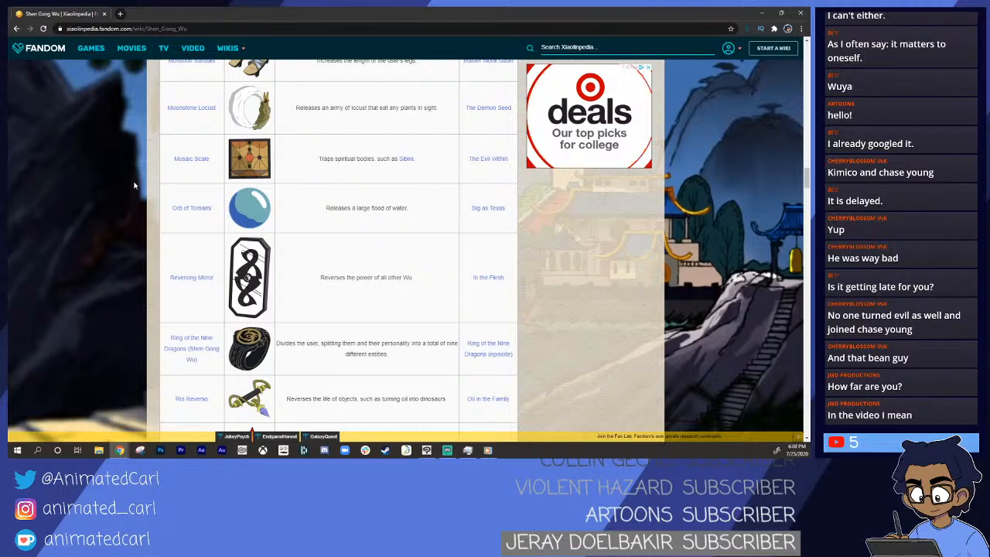
scroll(134, 186, "down", 1)
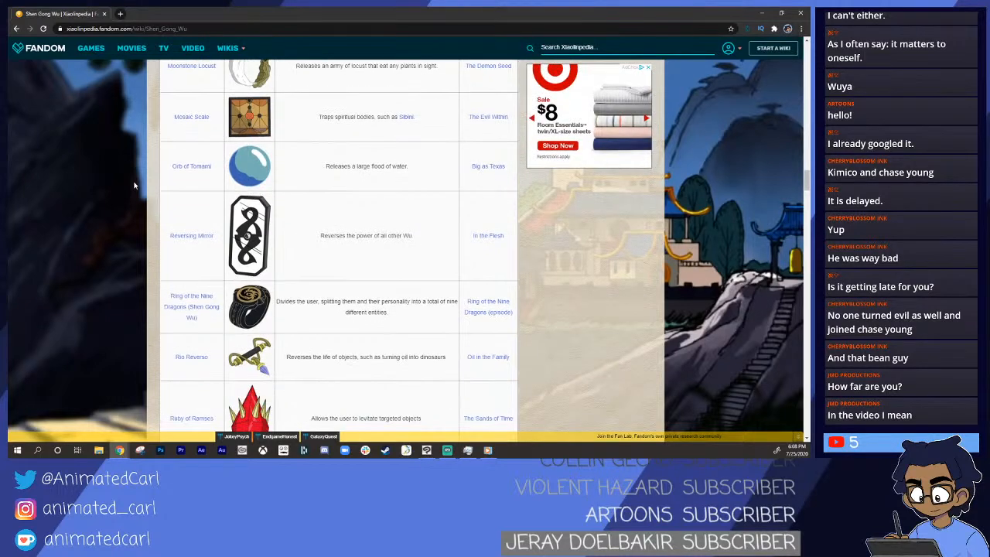
scroll(133, 186, "down", 1)
scroll(134, 185, "down", 2)
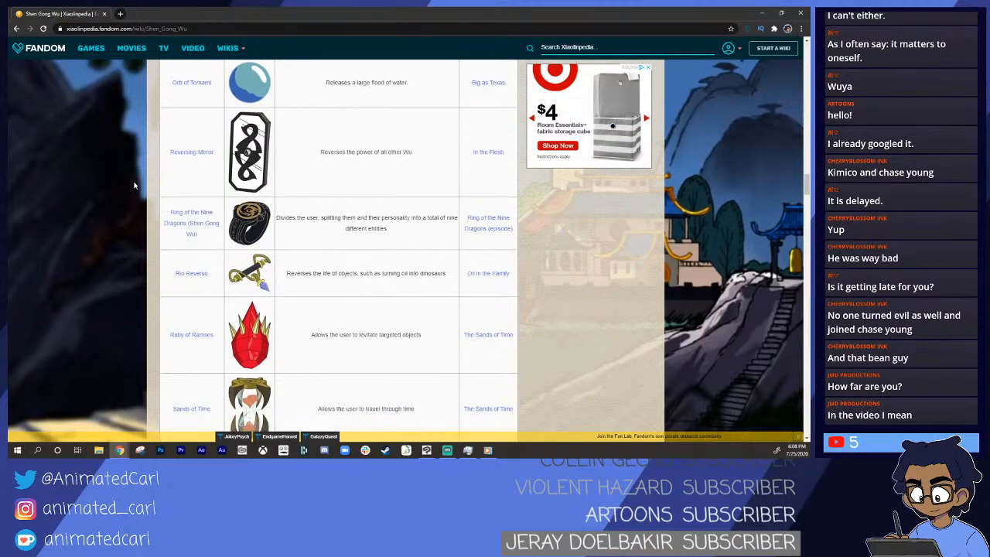
scroll(134, 185, "down", 2)
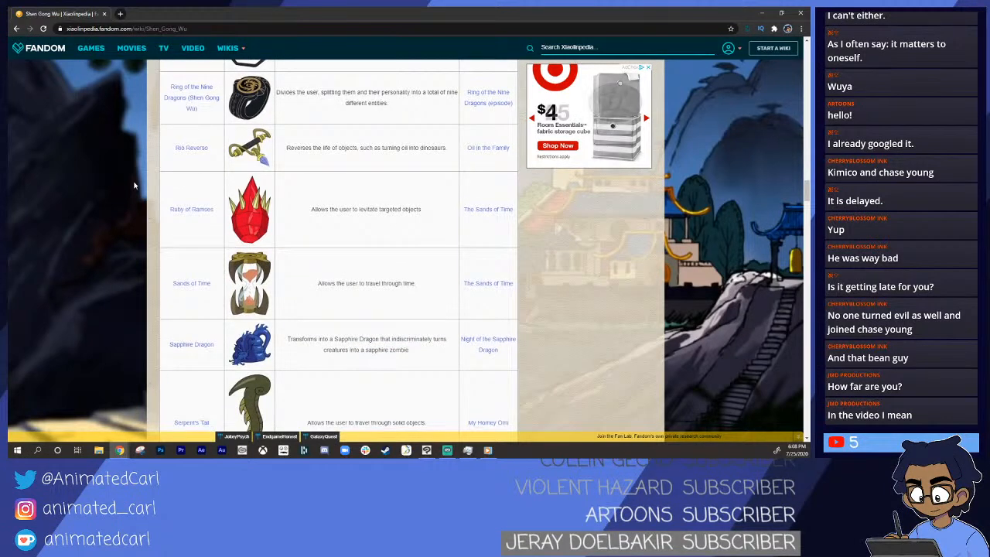
scroll(133, 186, "down", 2)
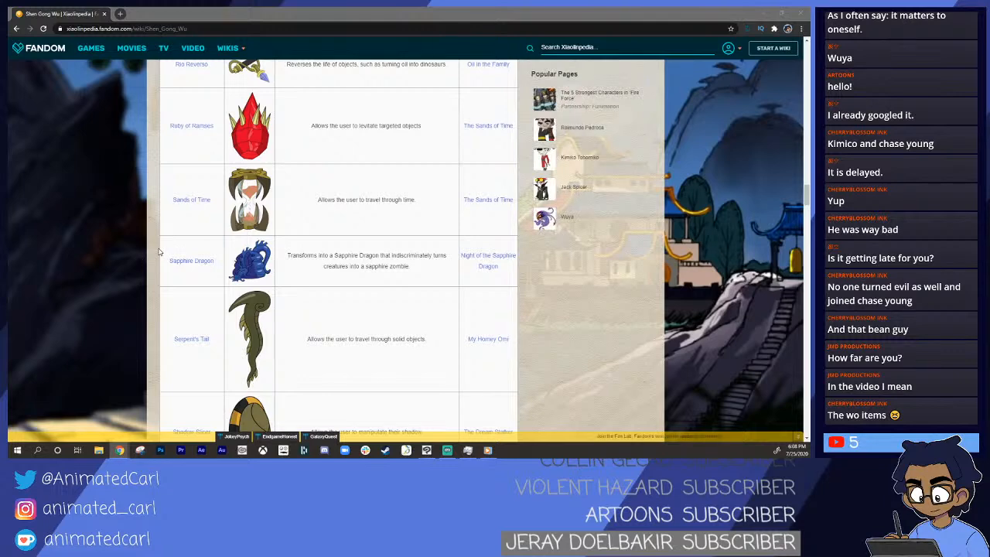
scroll(124, 249, "down", 2)
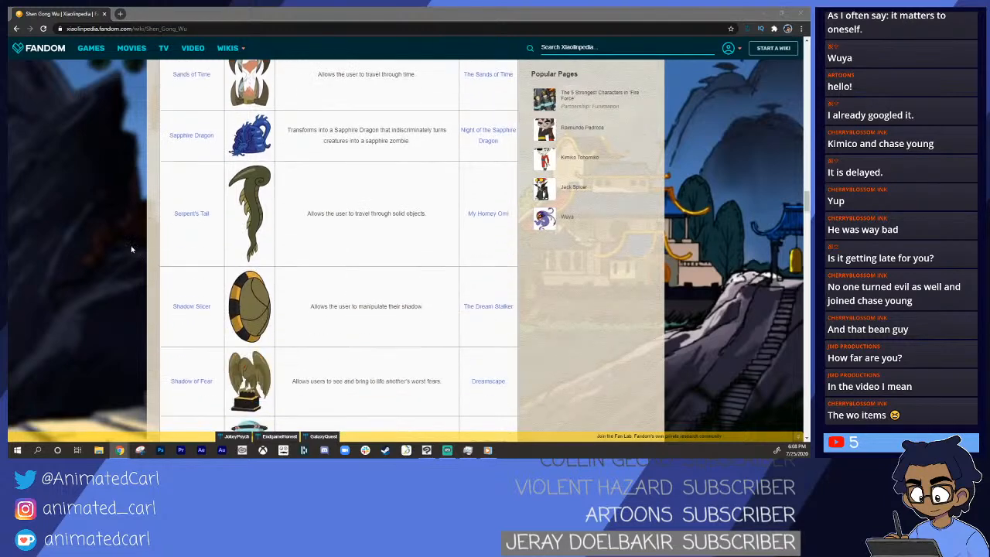
scroll(131, 245, "down", 1)
scroll(131, 252, "down", 1)
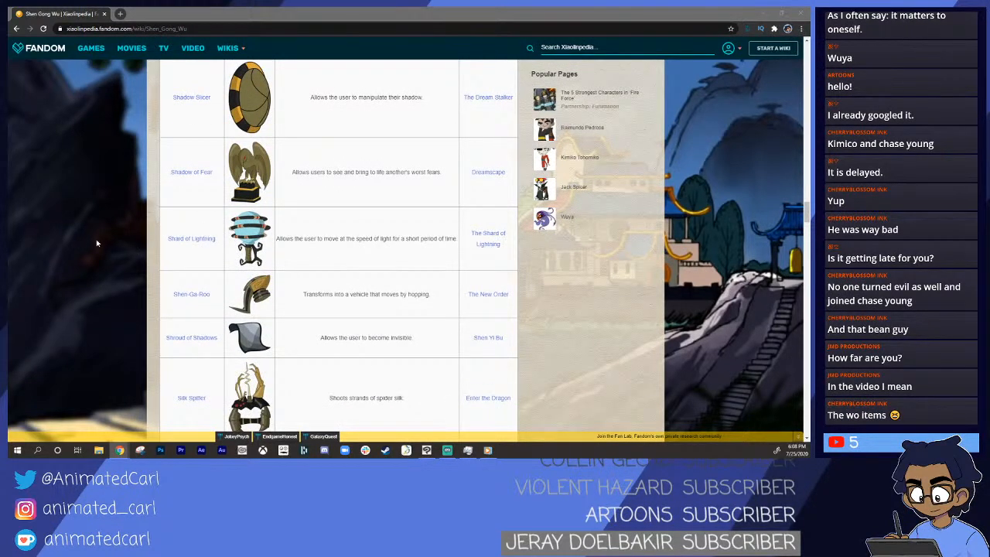
scroll(95, 244, "up", 1)
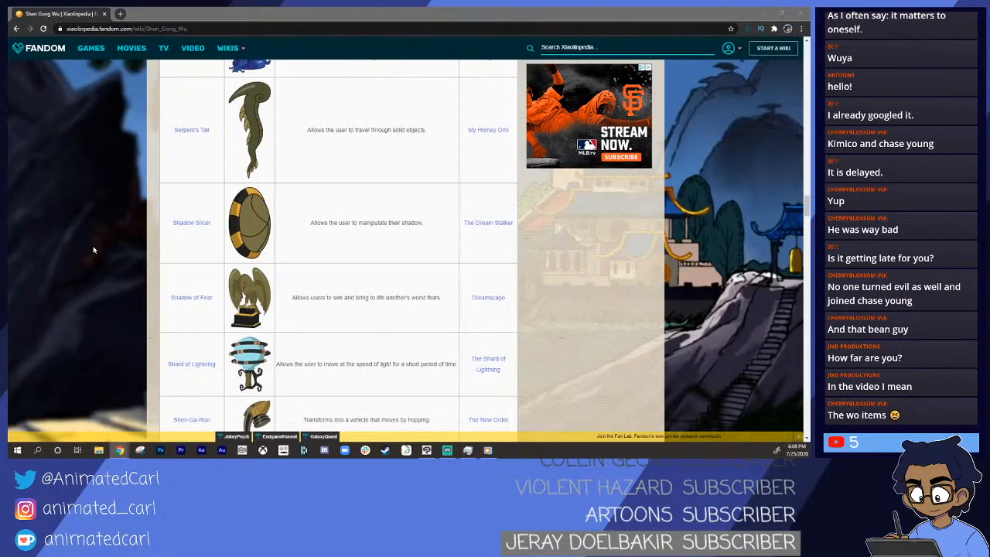
scroll(92, 249, "down", 1)
scroll(90, 250, "down", 1)
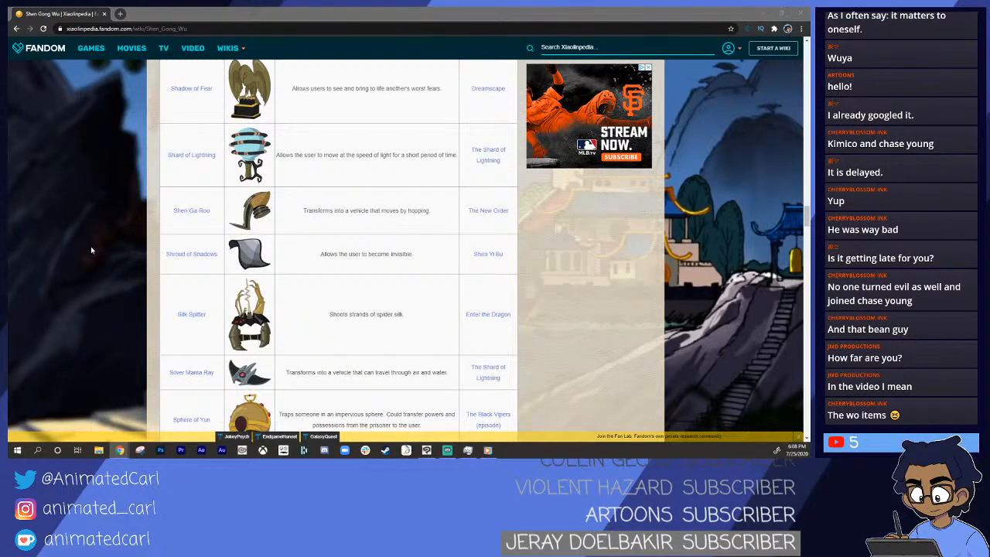
scroll(90, 246, "down", 1)
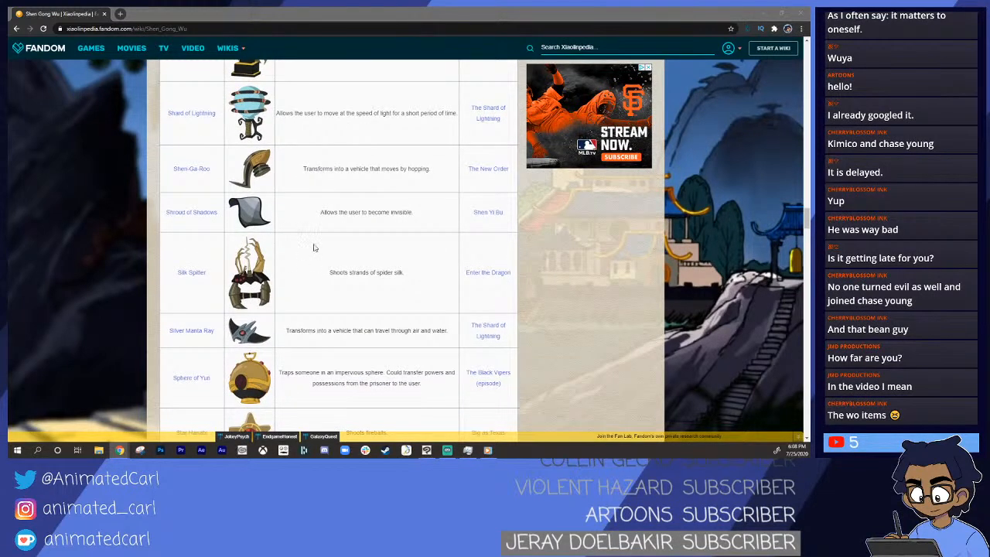
scroll(278, 259, "down", 1)
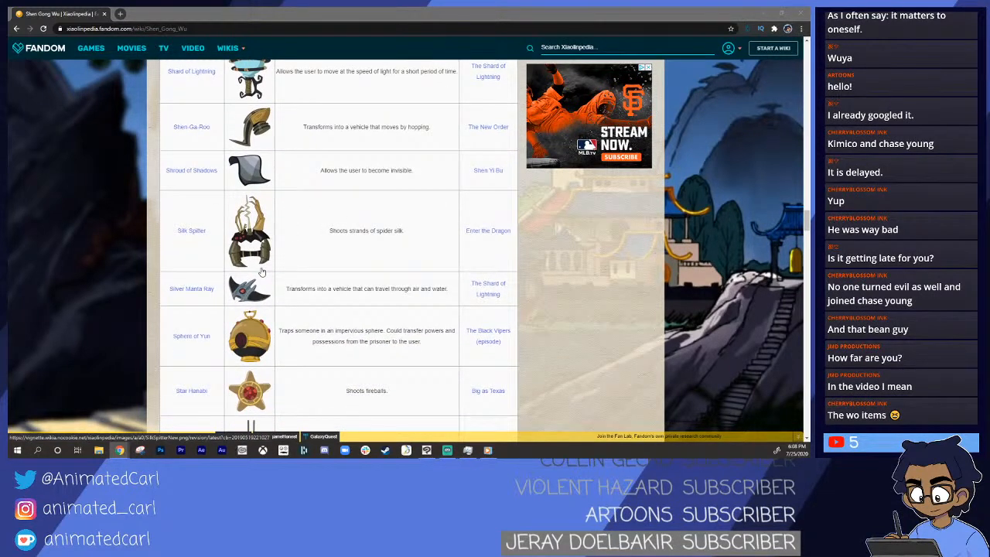
scroll(262, 272, "down", 1)
scroll(261, 272, "down", 2)
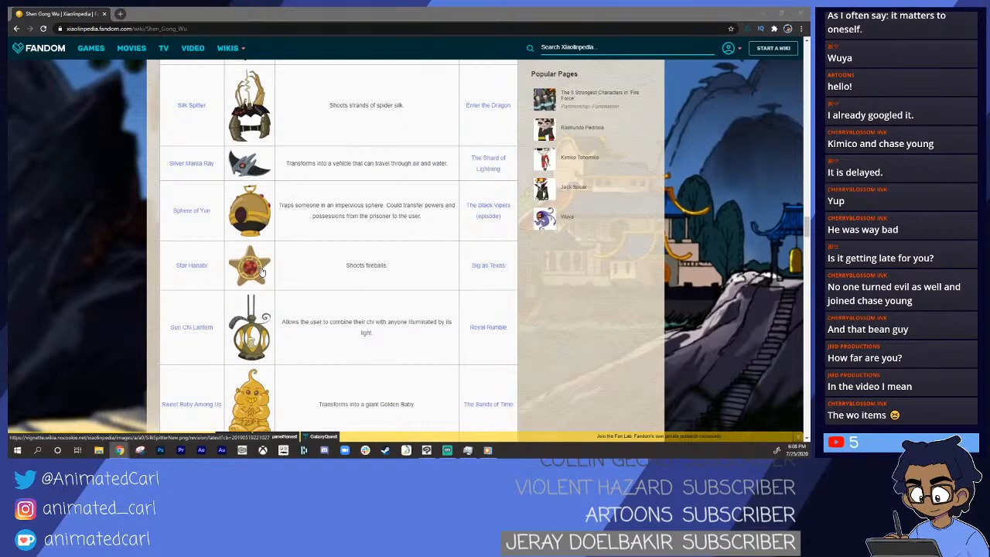
scroll(215, 239, "down", 2)
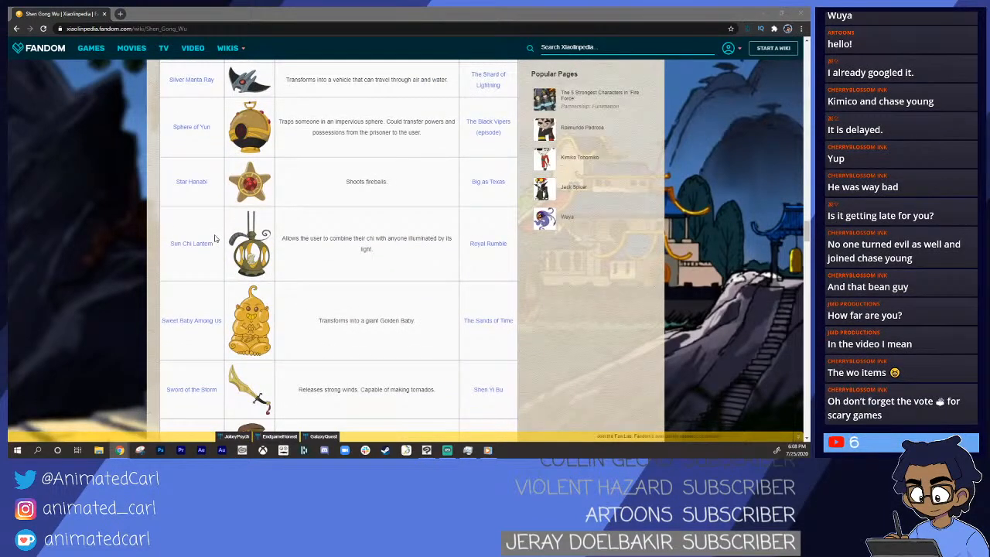
scroll(215, 238, "down", 1)
scroll(215, 238, "down", 2)
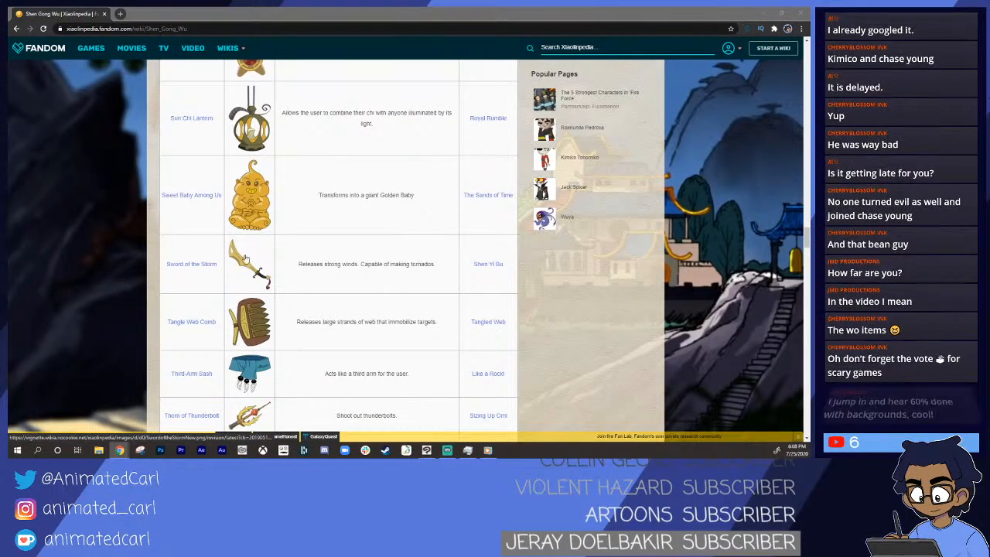
scroll(264, 259, "down", 1)
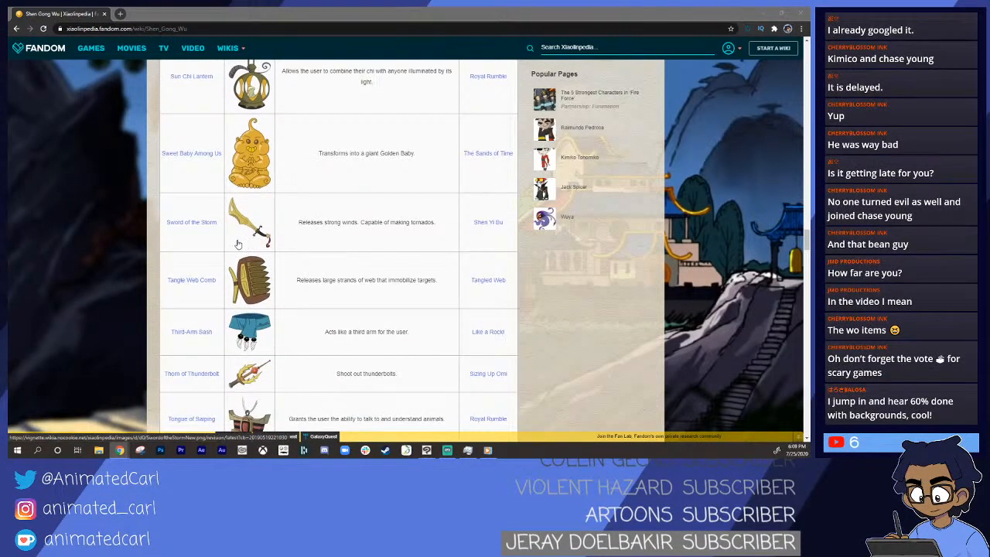
scroll(242, 246, "down", 1)
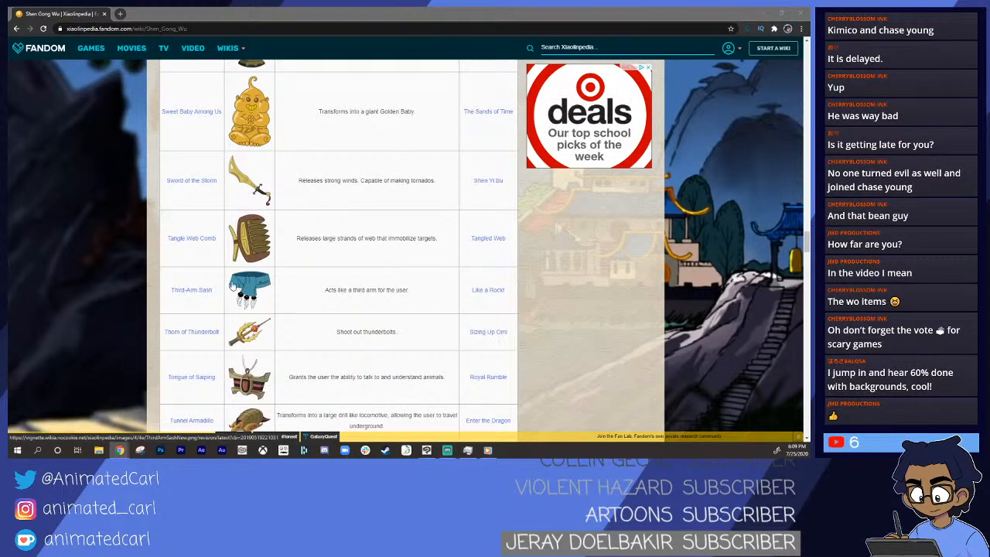
scroll(246, 285, "down", 1)
scroll(247, 291, "down", 1)
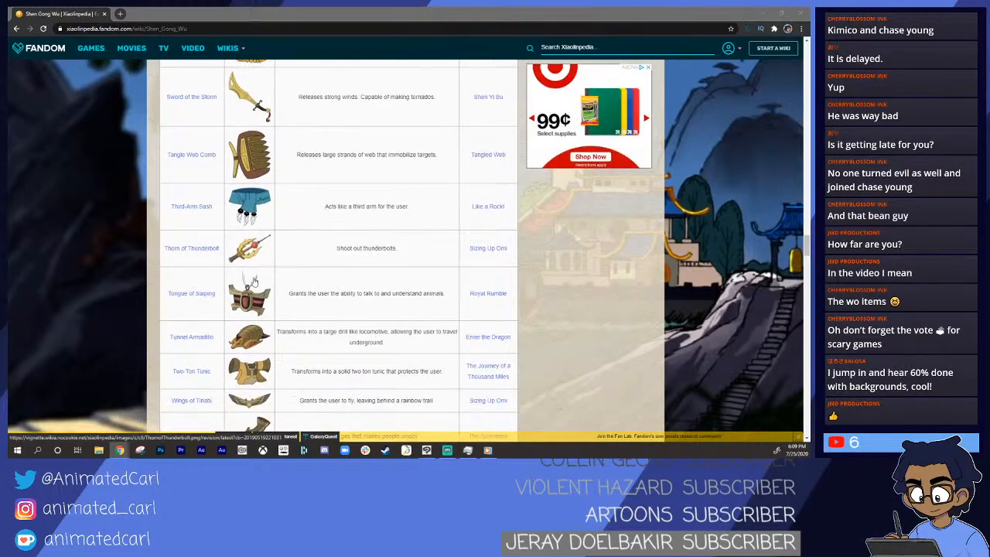
scroll(244, 325, "down", 1)
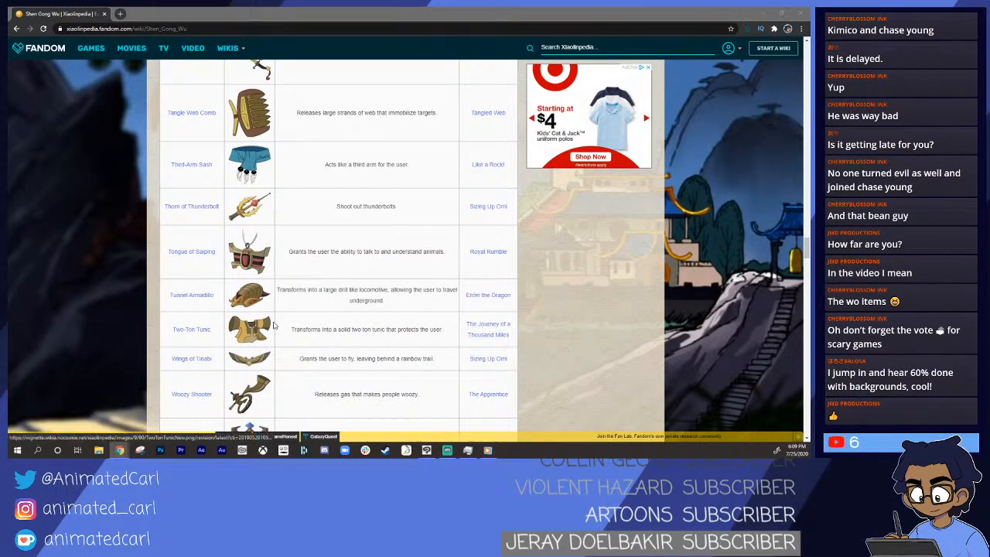
scroll(230, 331, "down", 3)
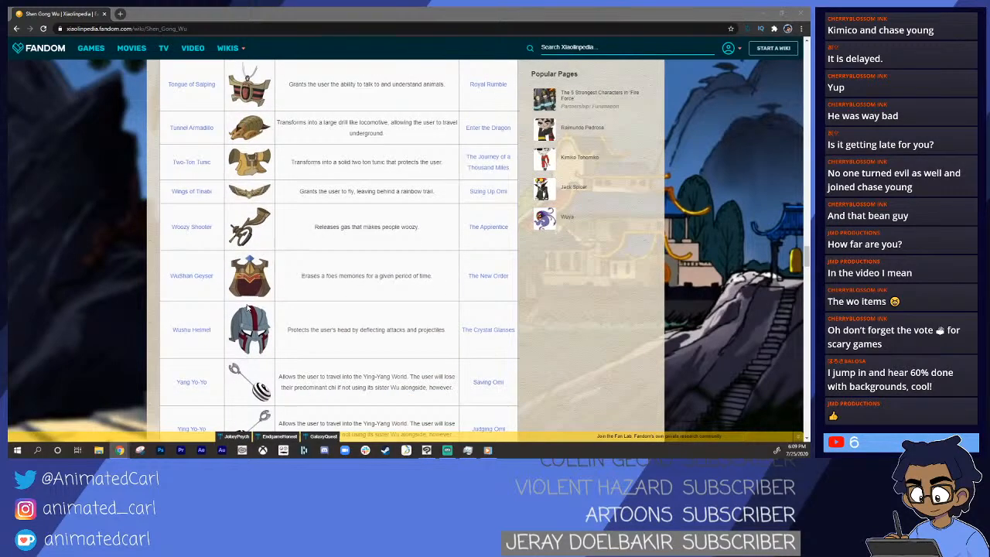
scroll(248, 308, "down", 2)
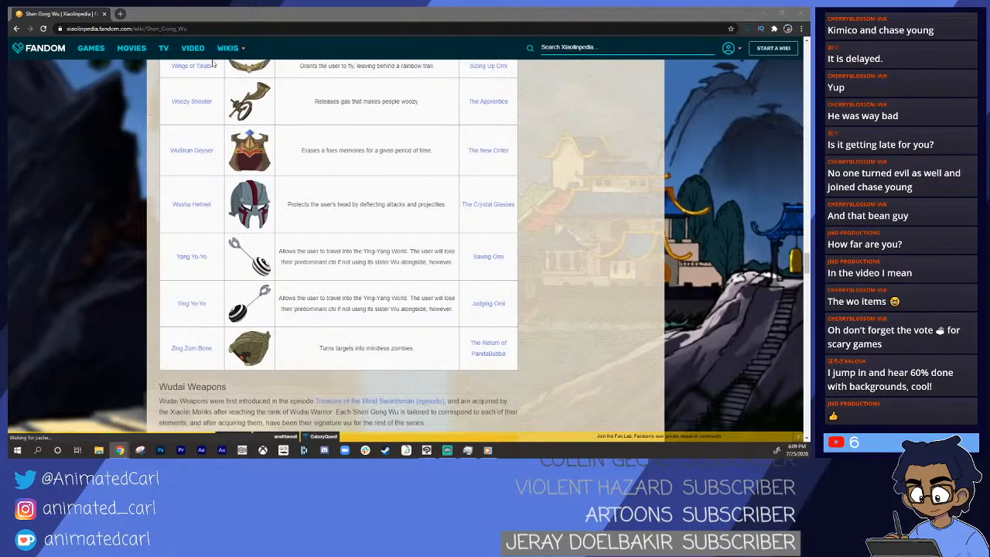
- Maximise the browser window with the YouTube channel's Community page and start a poll post with four blank answer options
left_click_drag(234, 21, 7, 47)
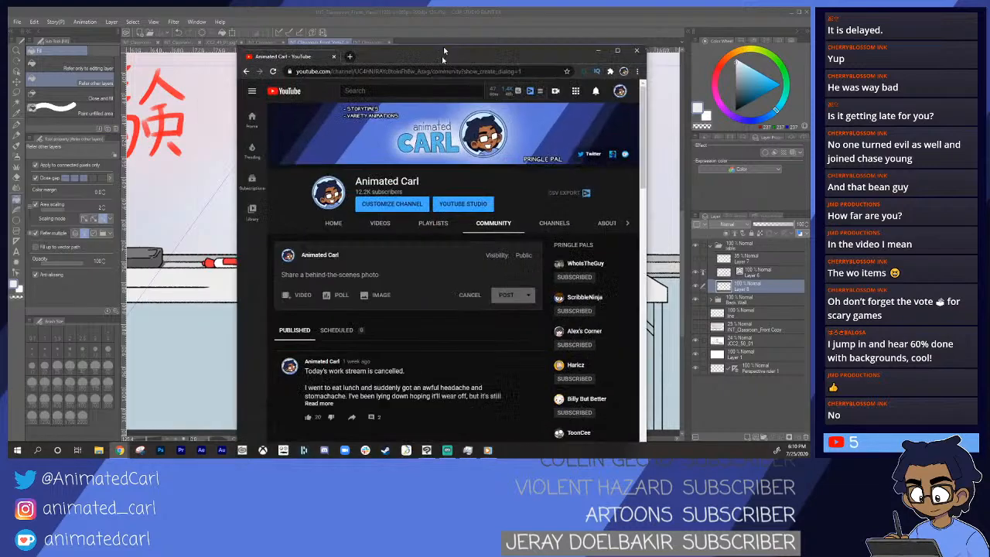
left_click_drag(444, 51, 430, 9)
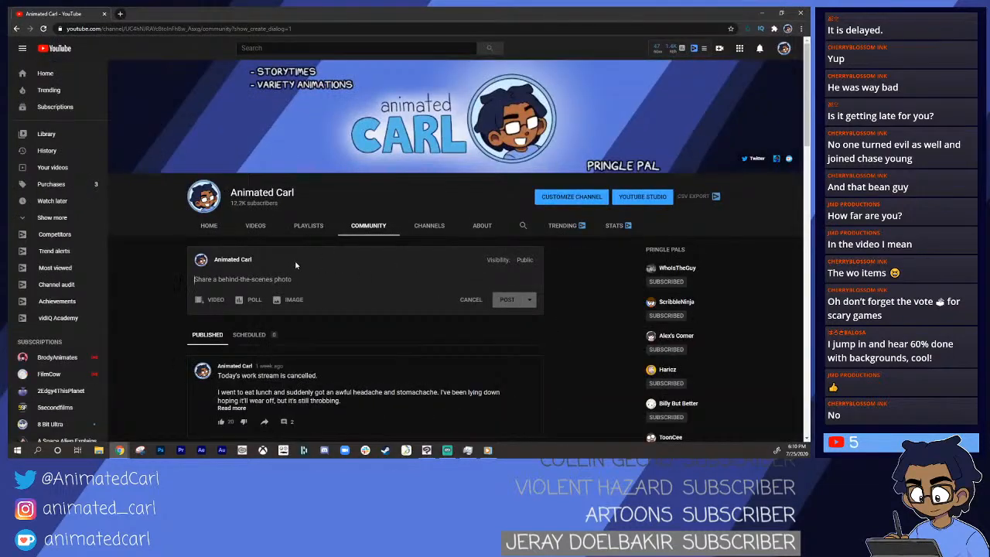
left_click(254, 299)
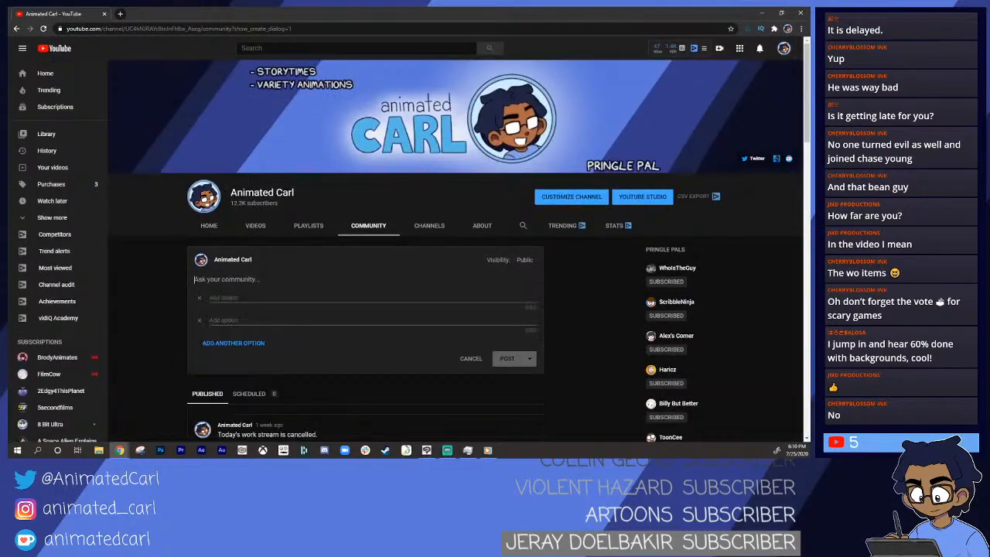
left_click(225, 342)
left_click(222, 366)
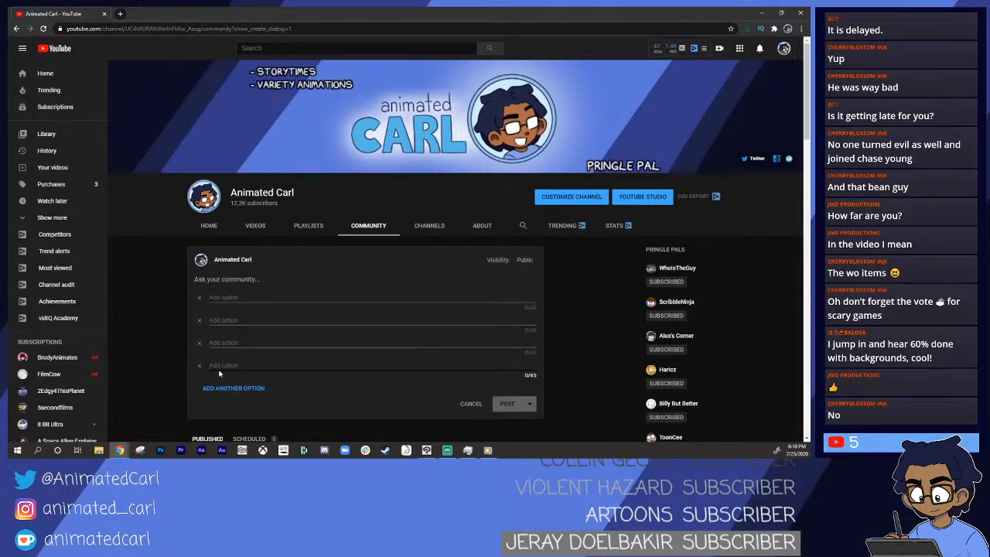
- Begin the poll text with "The community has spoken. I'm gonna be playing horror games for the time being during the Sunday Game Streams."
left_click(265, 274)
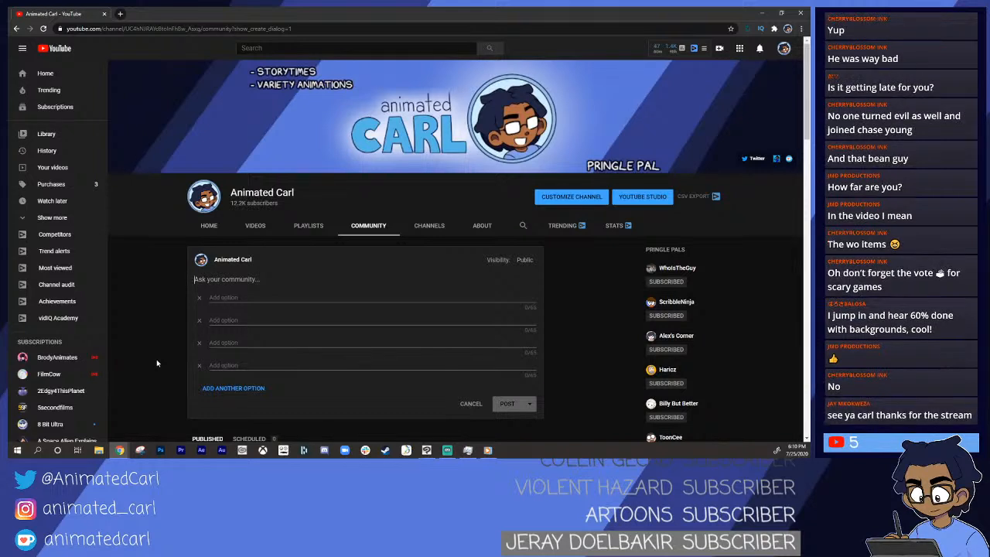
type("The c")
type("ommunity has")
type(" spoken")
type(". I'm gon")
type("na be playing")
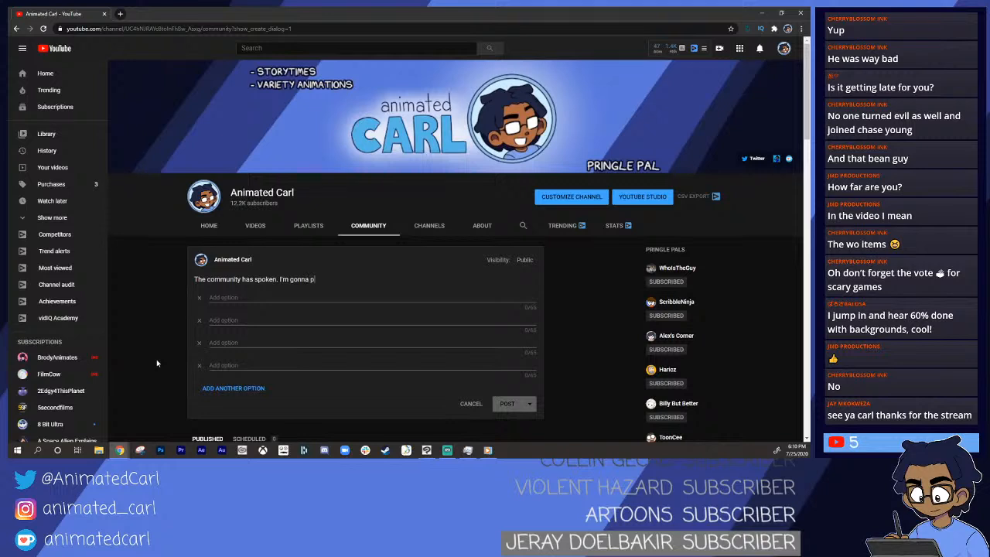
type(" horror games for the time being ")
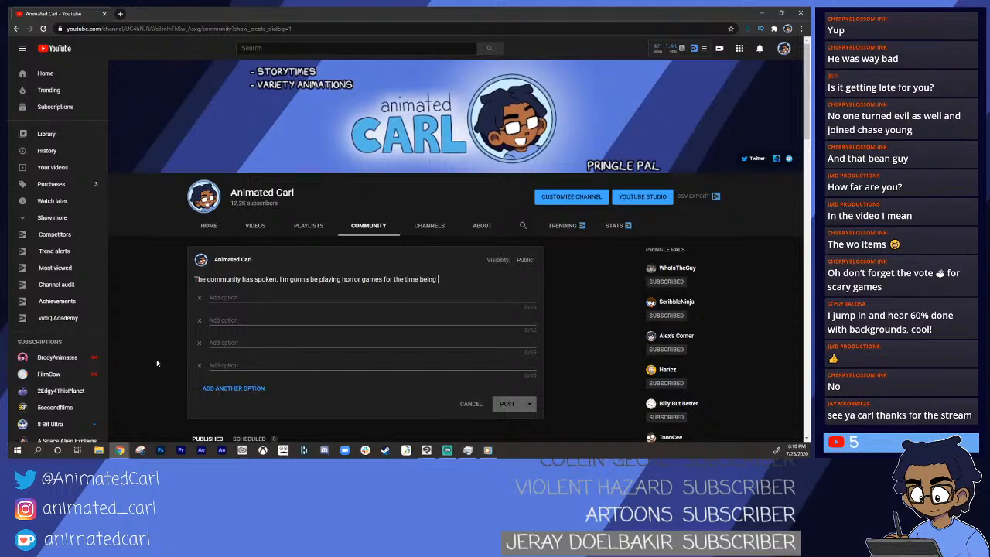
type("during the Sunday Game Streams ")
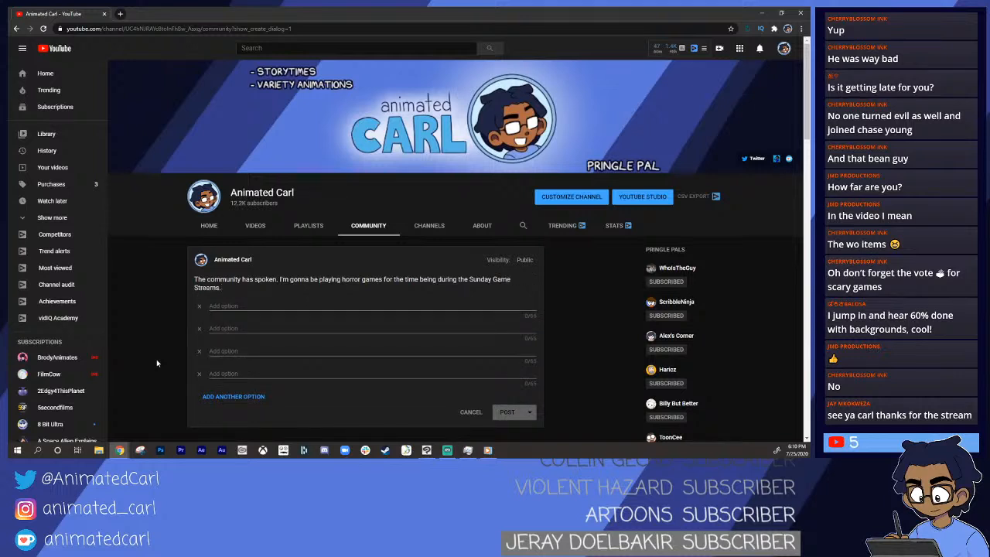
- Add "Vote for your pick down below and we'll go in order of most popular to least." and the paragraph "Thnaks a ton for all the support."
type(" Vote for your pick down belo")
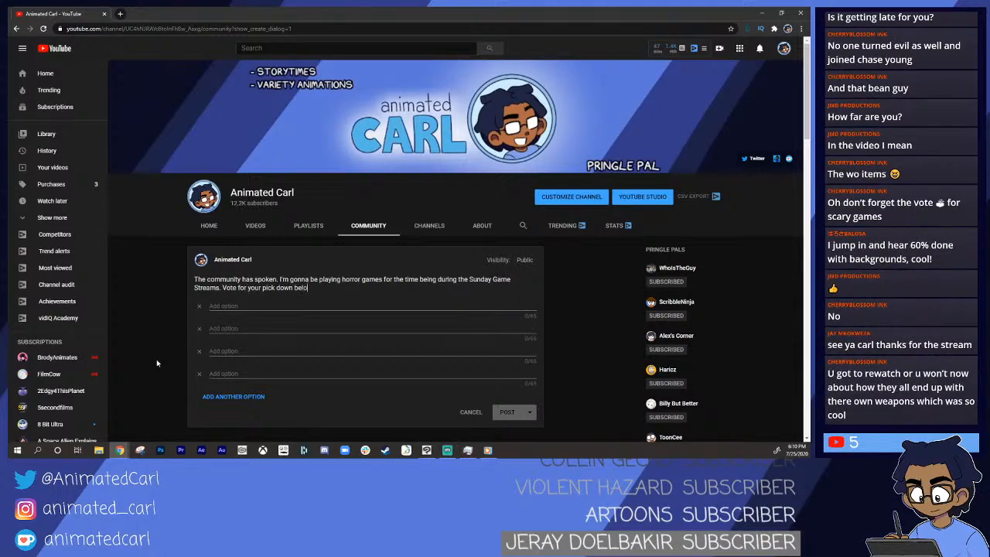
type("w and we'll go in order of most popu")
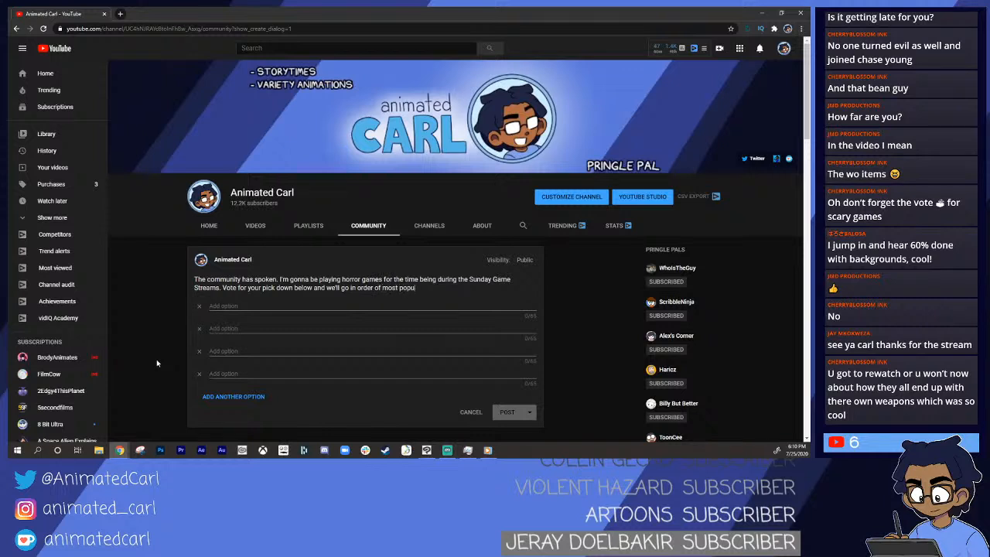
type("lar to least.")
key("Return")
type("Thnaks a ton for all the support.")
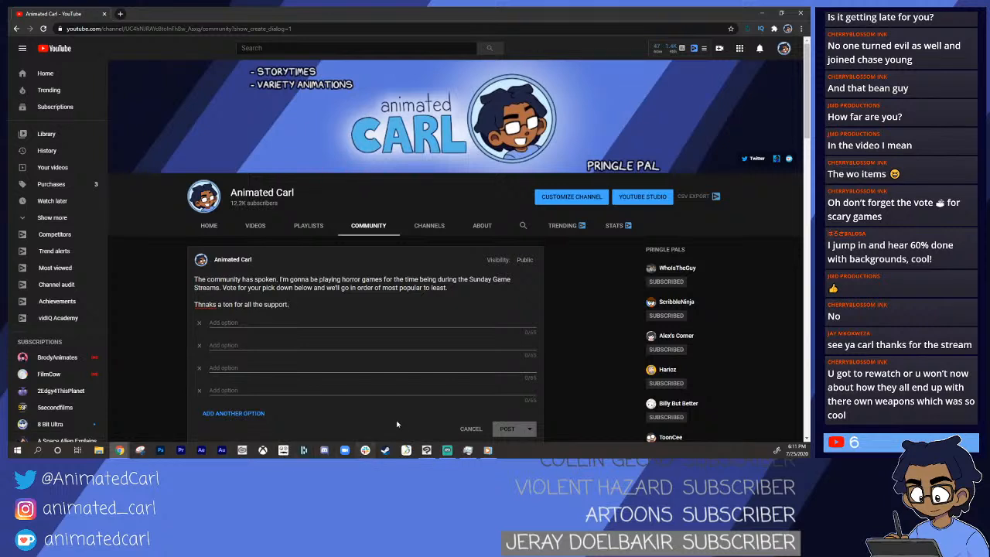
- Enter "Doki Doki Literature Club" as the poll's first answer option
left_click(294, 325)
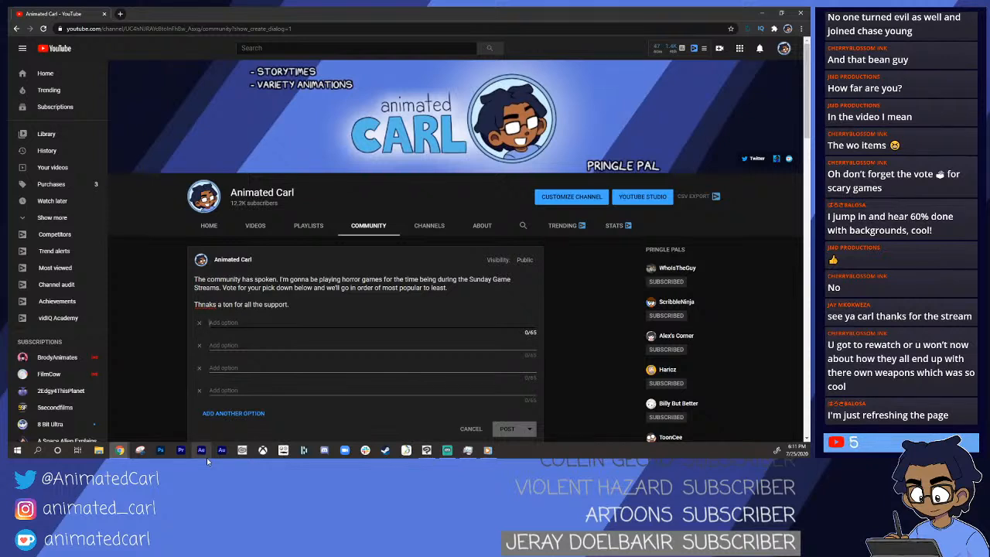
scroll(174, 360, "down", 1)
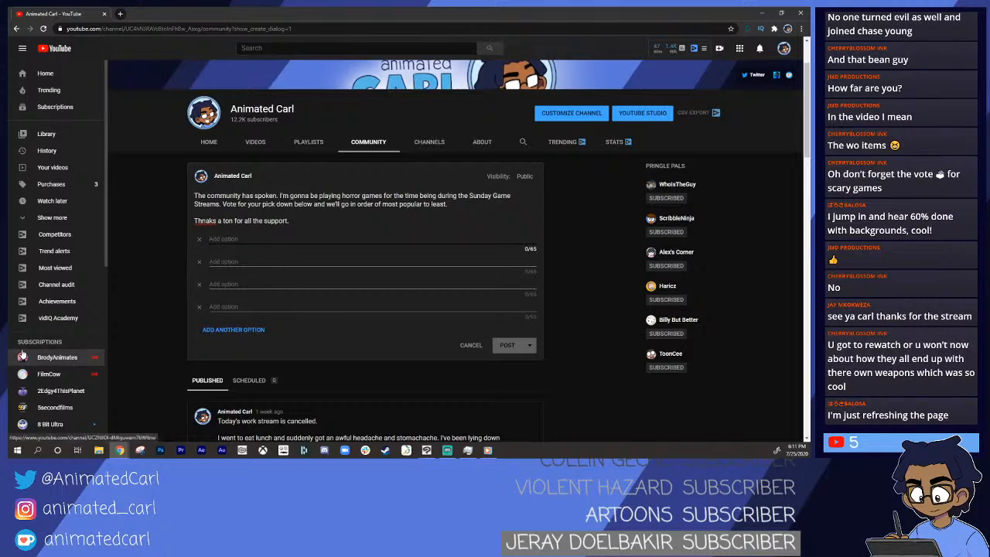
type("Doki Doki Literature Club")
key("Tab")
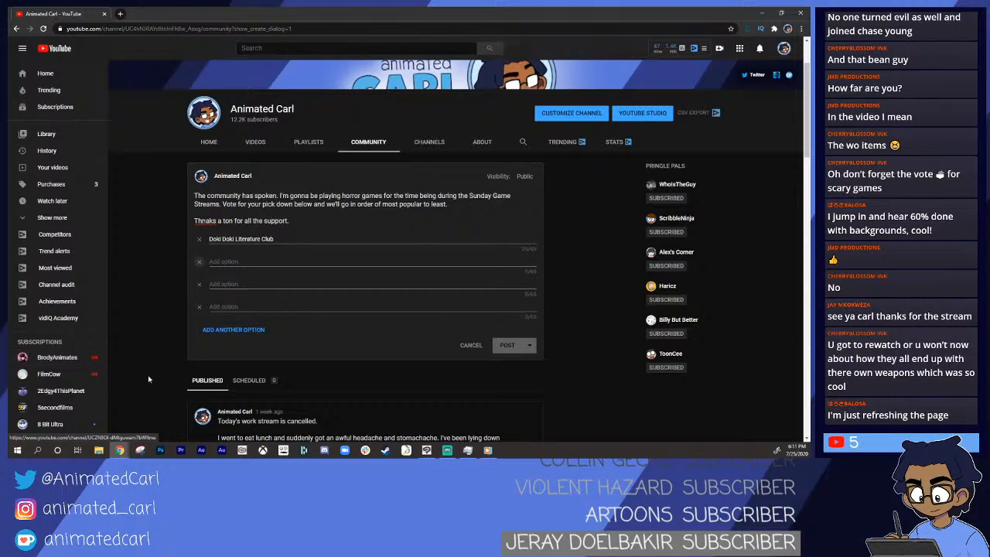
key("Tab")
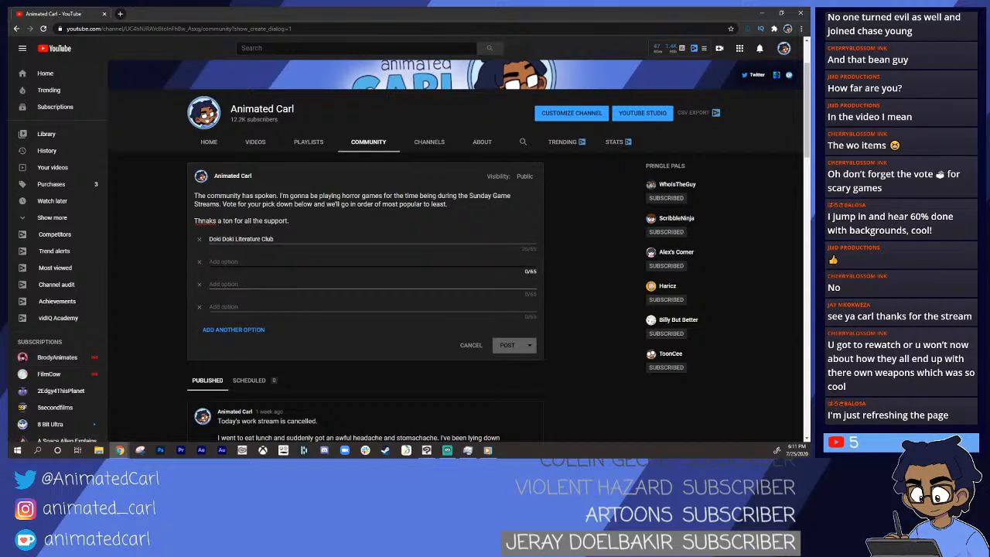
- Enter "Jollibee's" as the poll's second answer option
type("J")
key("BackSpace")
key("alt+Tab")
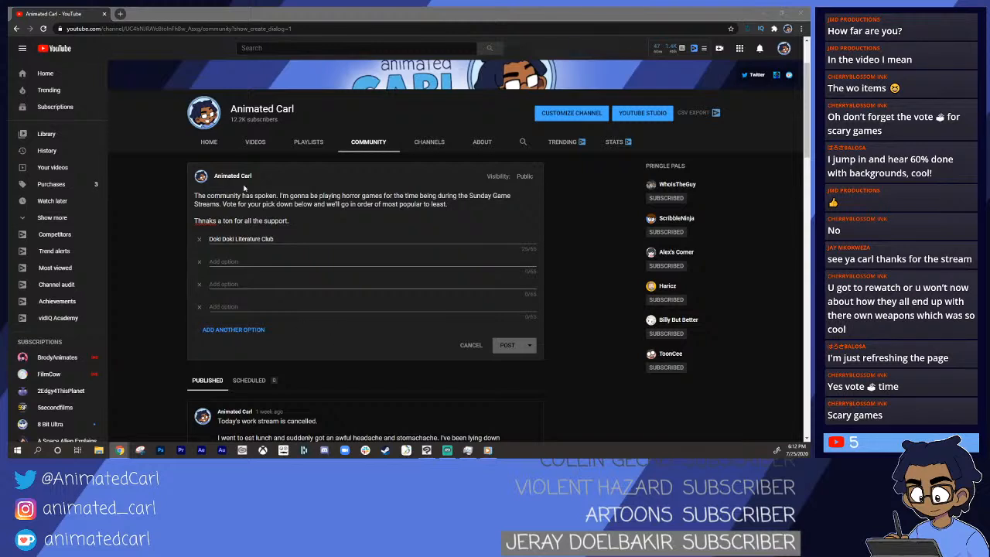
left_click(224, 261)
type("Jollibee")
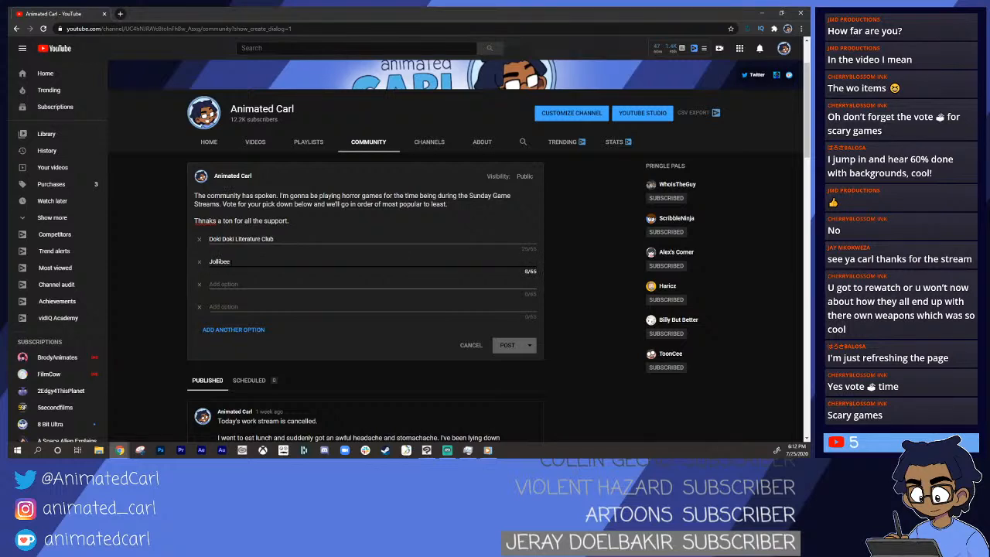
type("'s")
key("Tab")
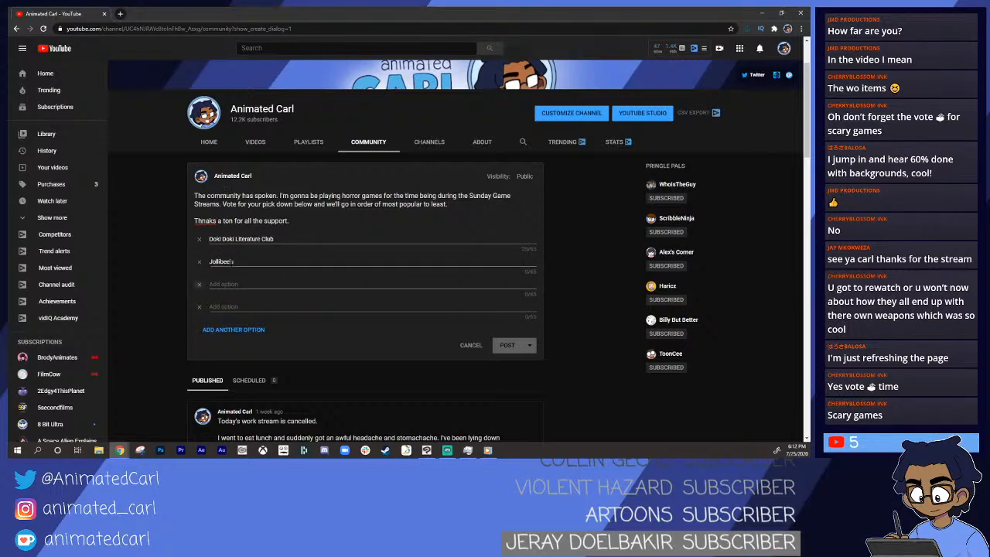
- Fill the third and fourth answer options with "SCP Containment Breach" and "The Watson-Scott Test"
left_click(235, 285)
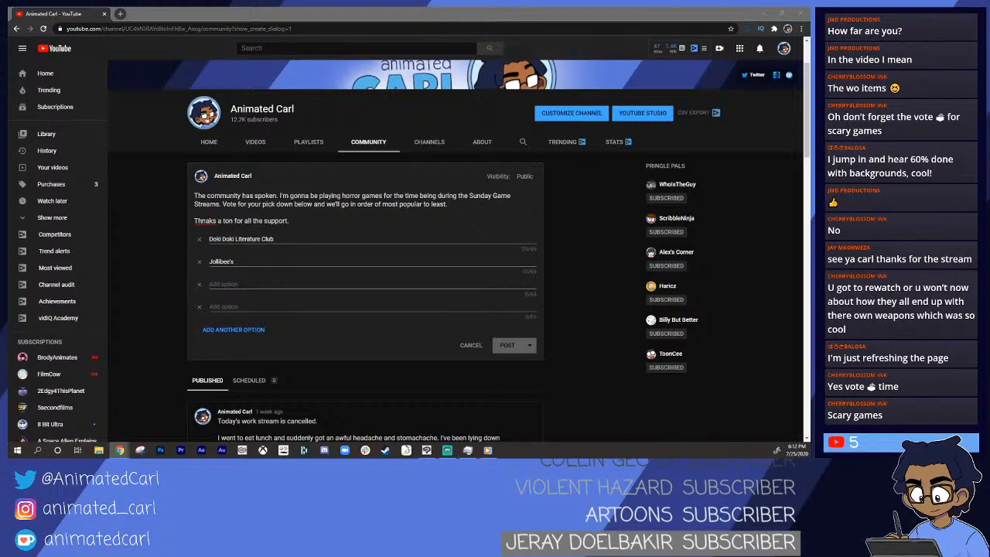
left_click(235, 284)
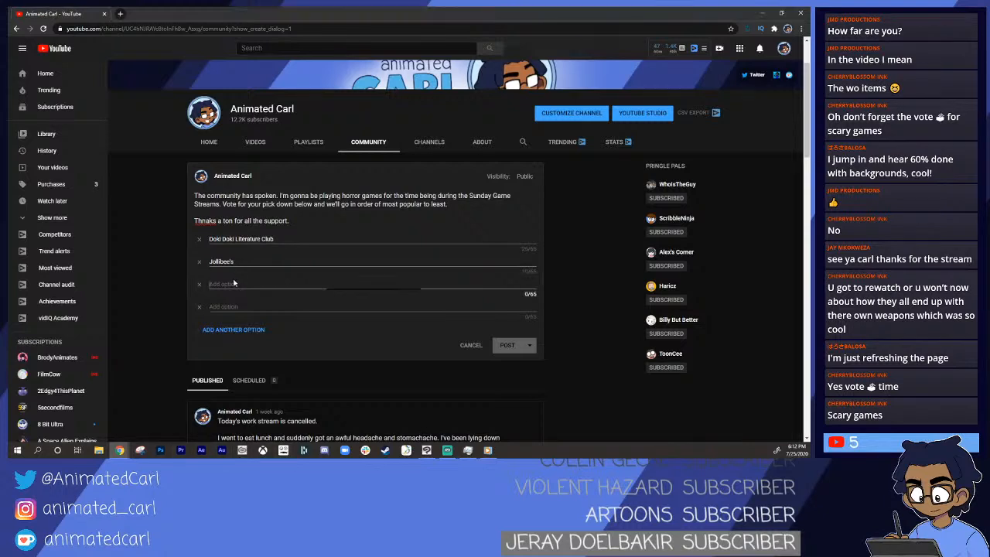
type("SCP Containment Breach")
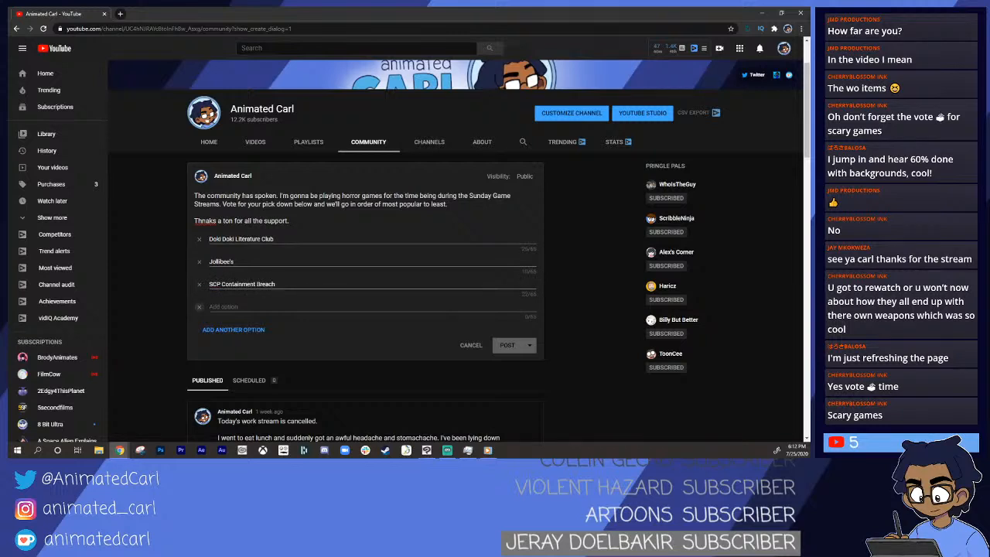
left_click(266, 307)
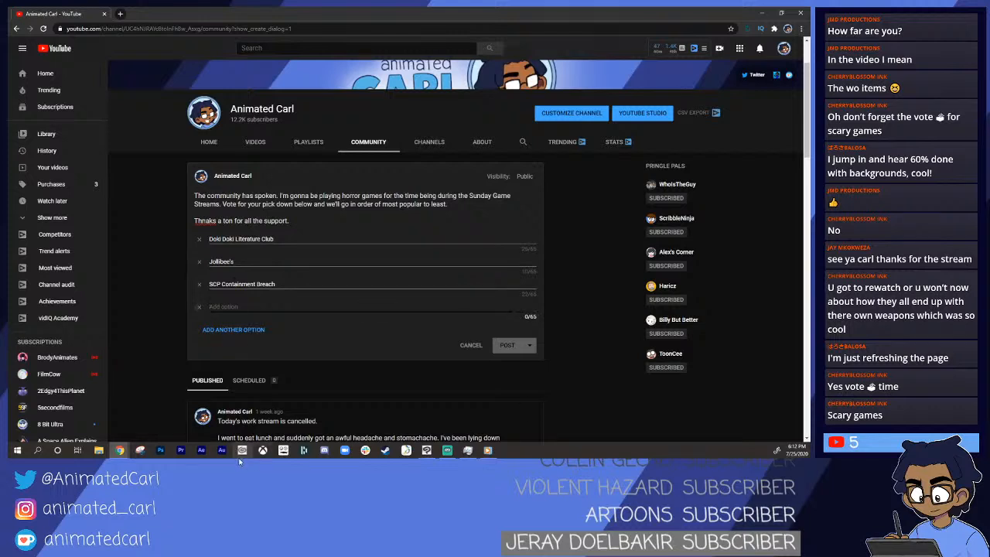
type("The Watson Scott Test")
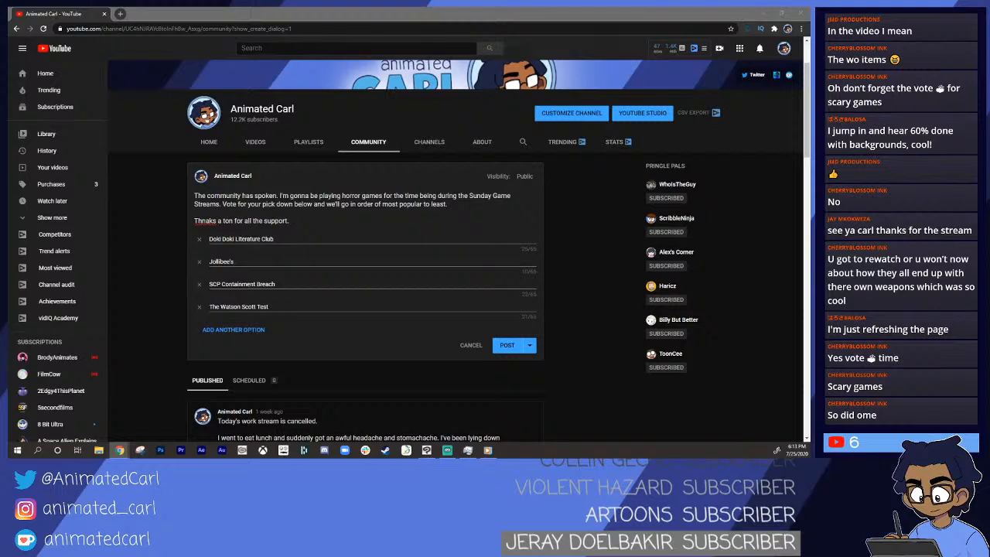
left_click(238, 307)
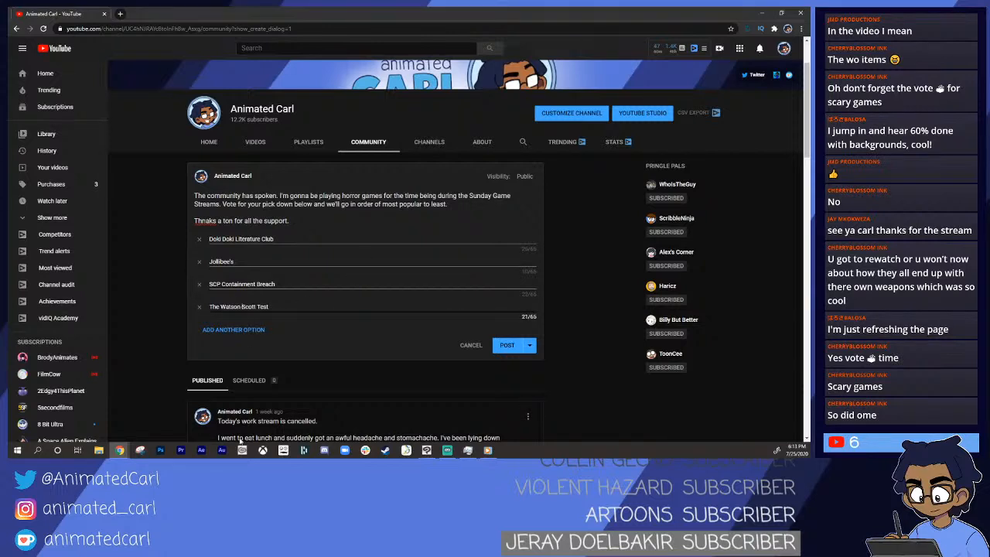
- End the poll's thank-you line with an exclamation mark instead of a period and publish the poll
left_click(336, 229)
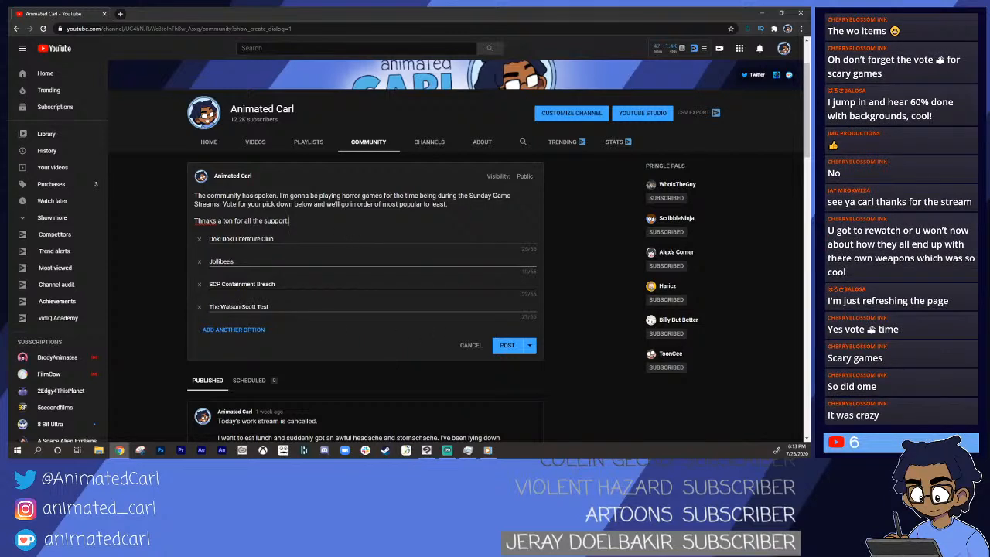
key("BackSpace")
type("!")
left_click(503, 344)
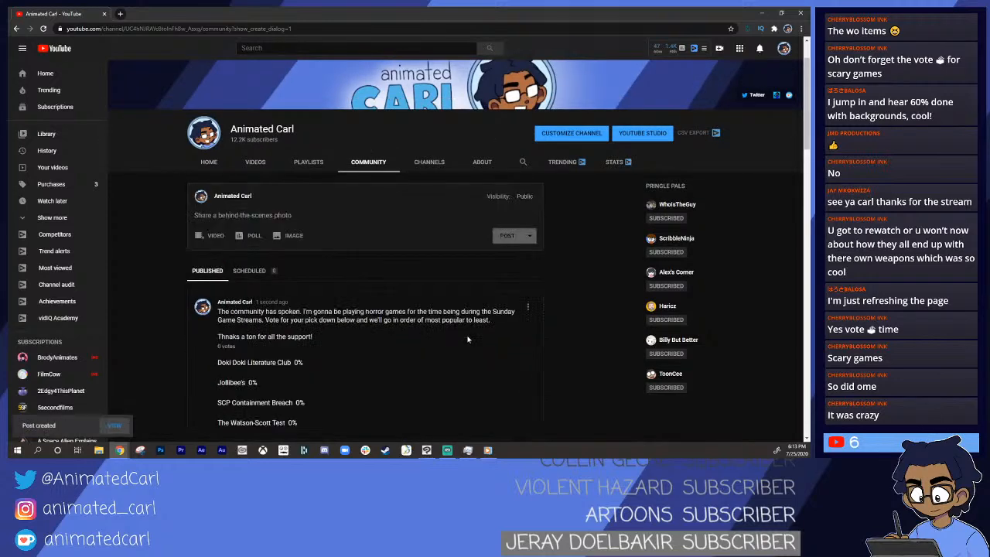
- Look over the published horror game poll, then reload the Community page to check its votes
scroll(340, 321, "down", 1)
scroll(224, 320, "down", 1)
scroll(205, 315, "down", 1)
scroll(167, 296, "up", 5)
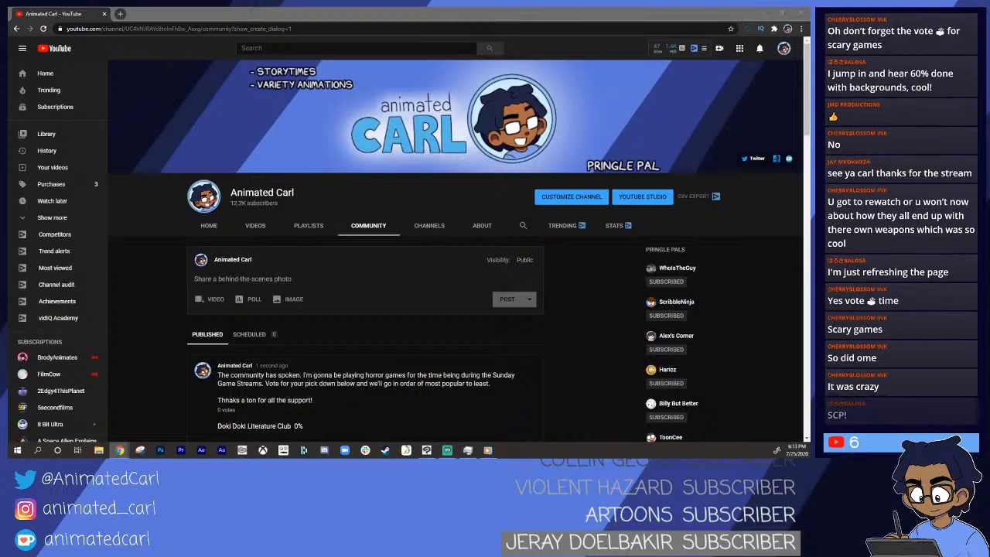
scroll(309, 251, "down", 1)
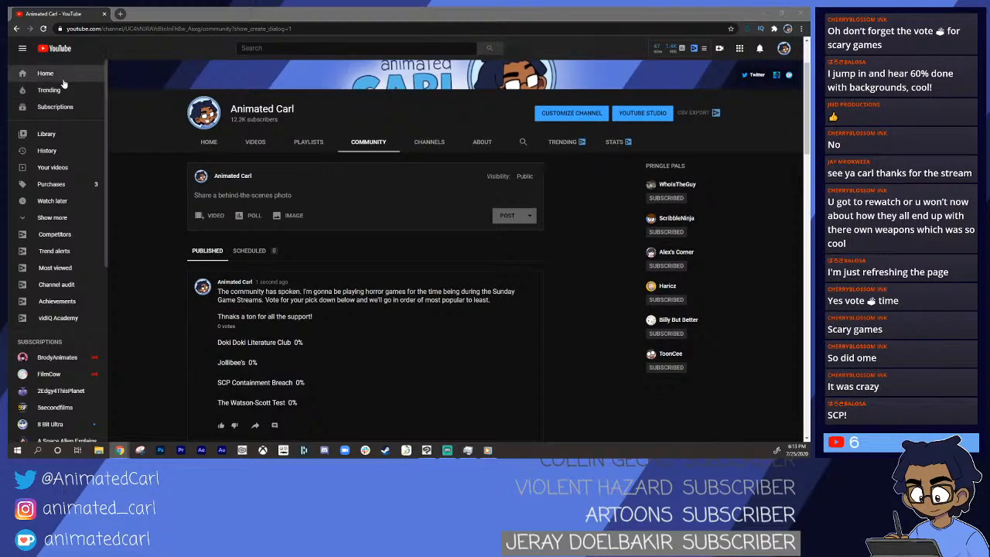
scroll(153, 189, "down", 1)
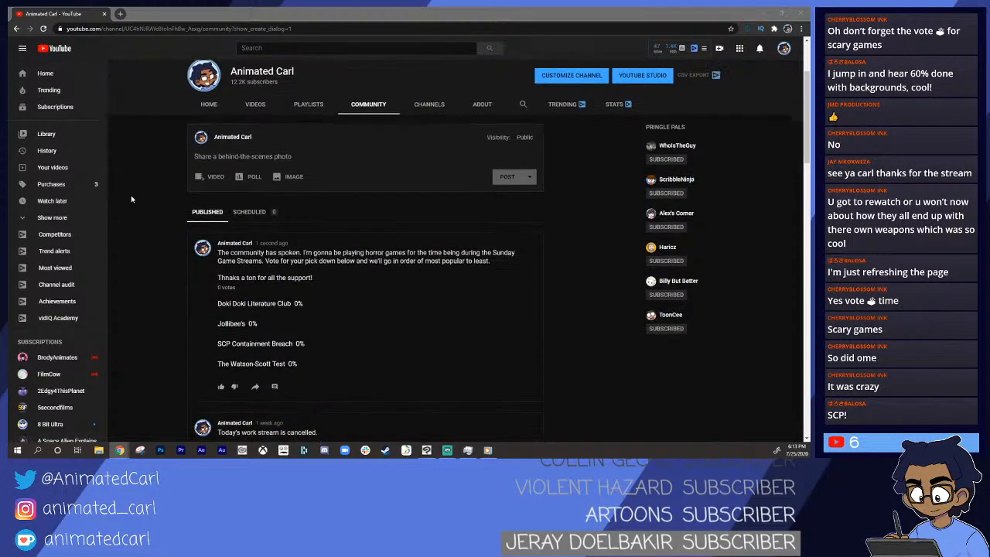
left_click(46, 28)
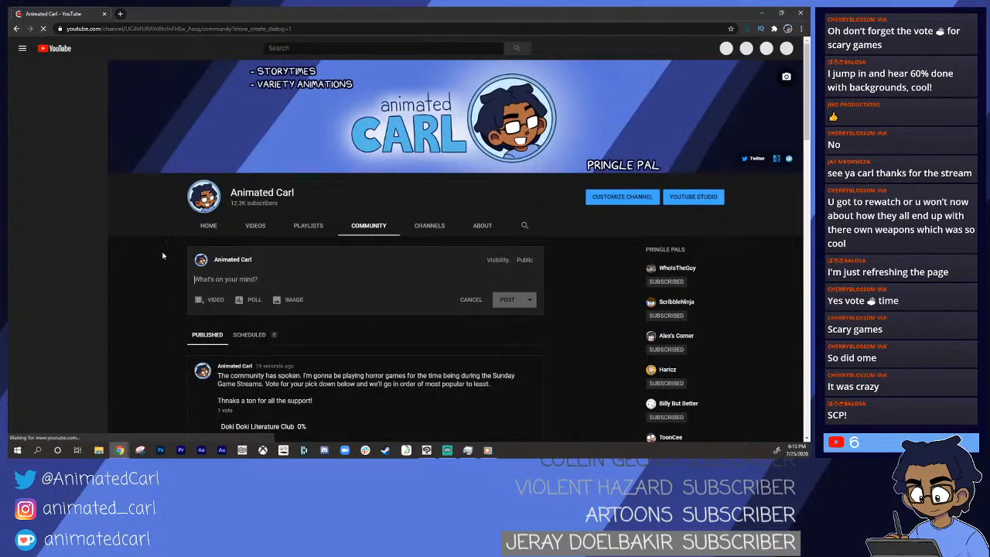
scroll(150, 256, "down", 3)
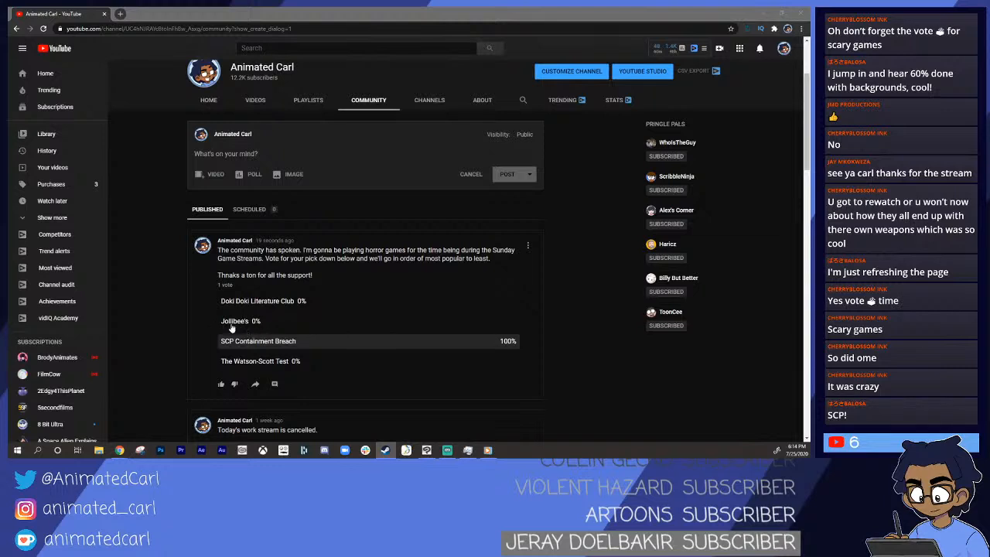
- Check the poll post's action menu without choosing anything, then refresh the page for the current vote split
left_click(528, 248)
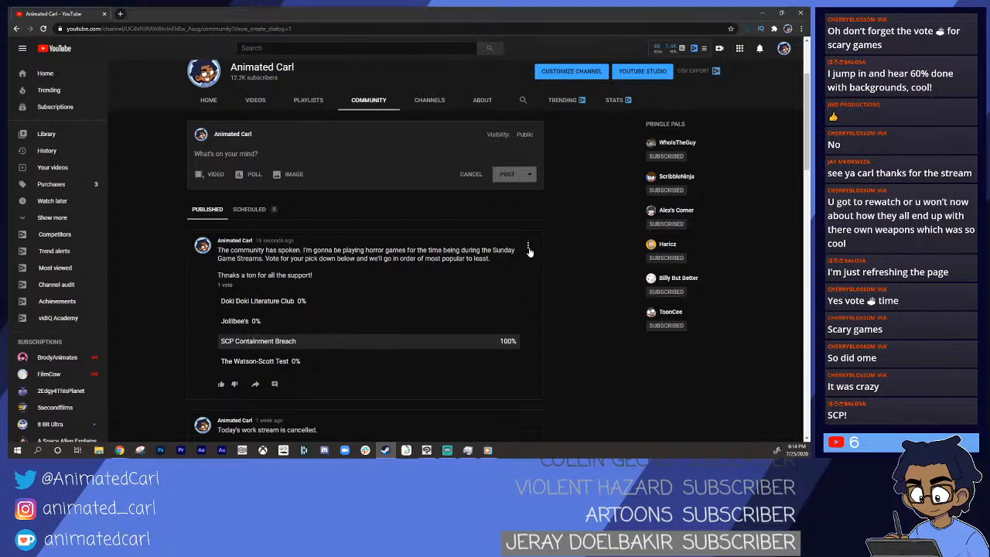
left_click(594, 240)
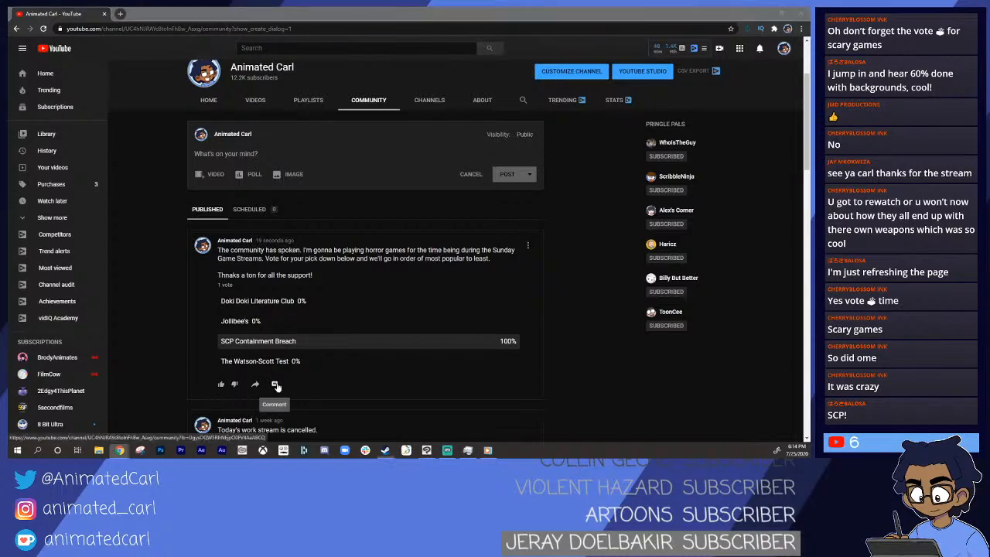
scroll(160, 341, "down", 3)
scroll(157, 338, "up", 5)
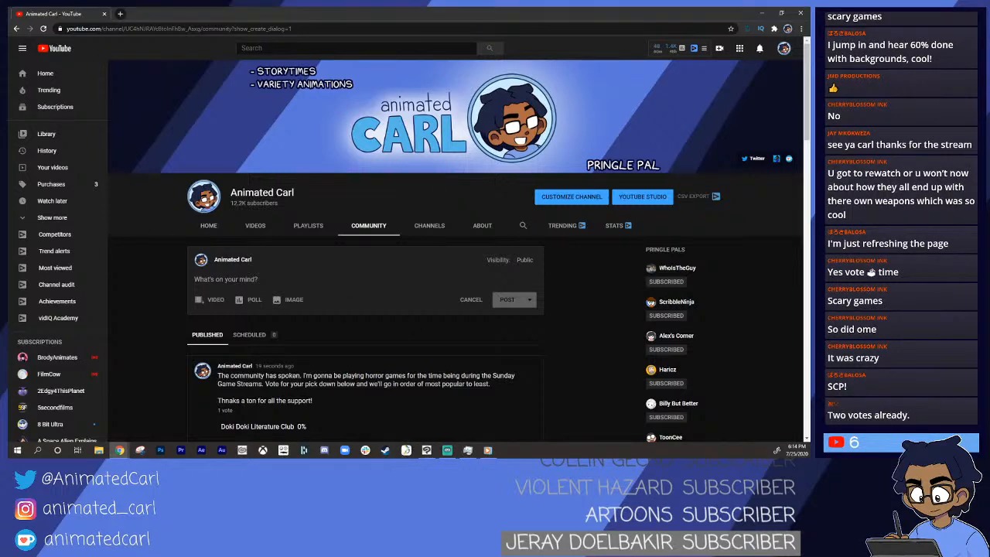
scroll(170, 333, "down", 2)
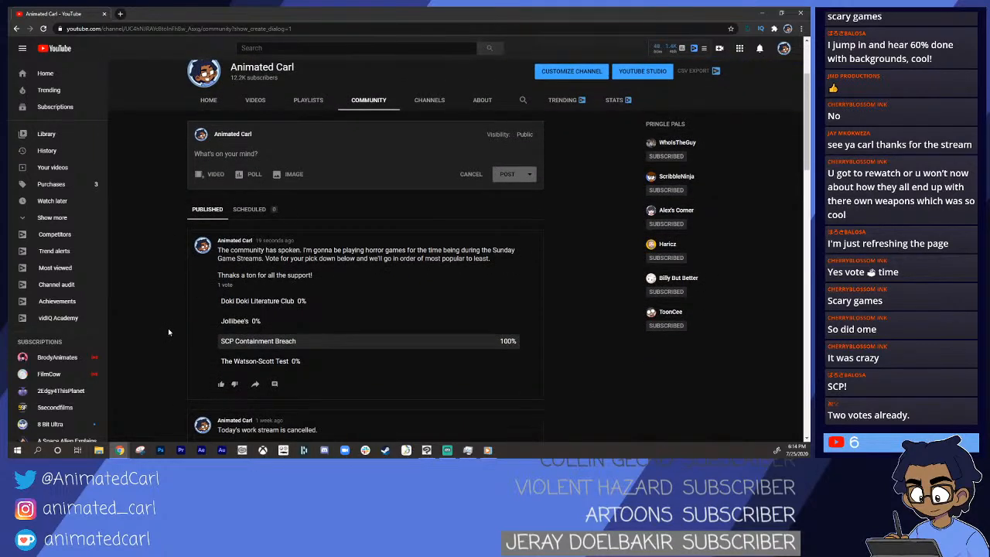
left_click(44, 28)
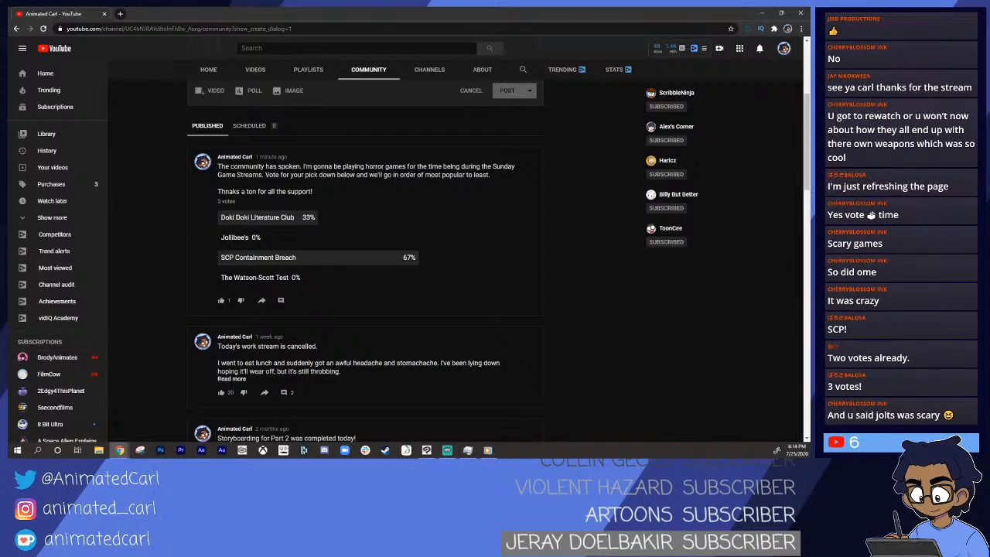
- Keep reloading the Community page to recheck how the votes are spread across the four games
left_click(385, 450)
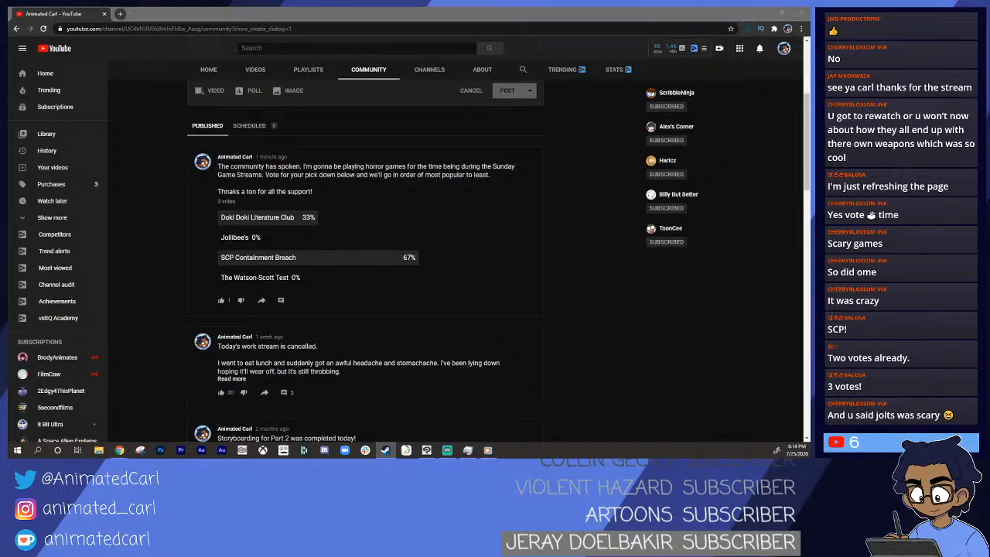
key("alt+Tab")
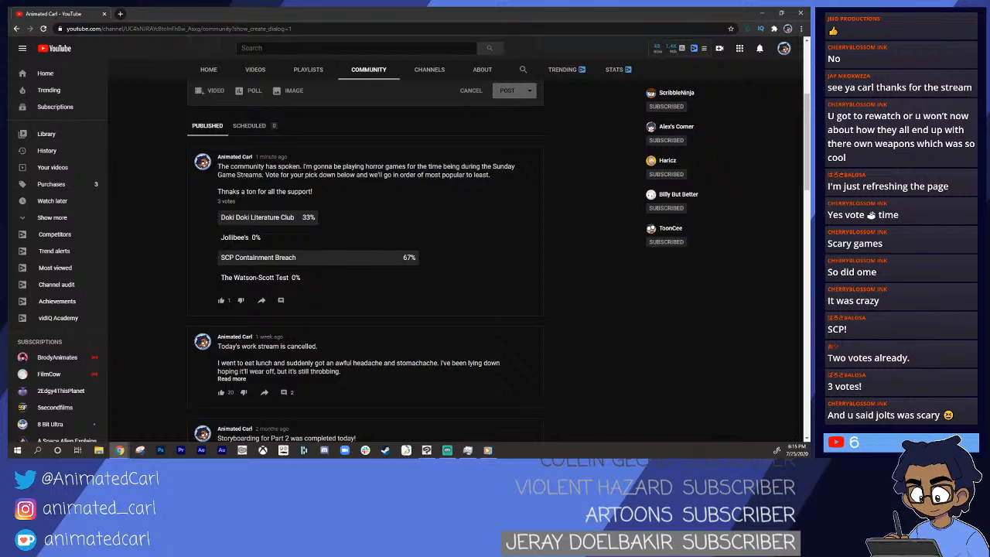
left_click(43, 28)
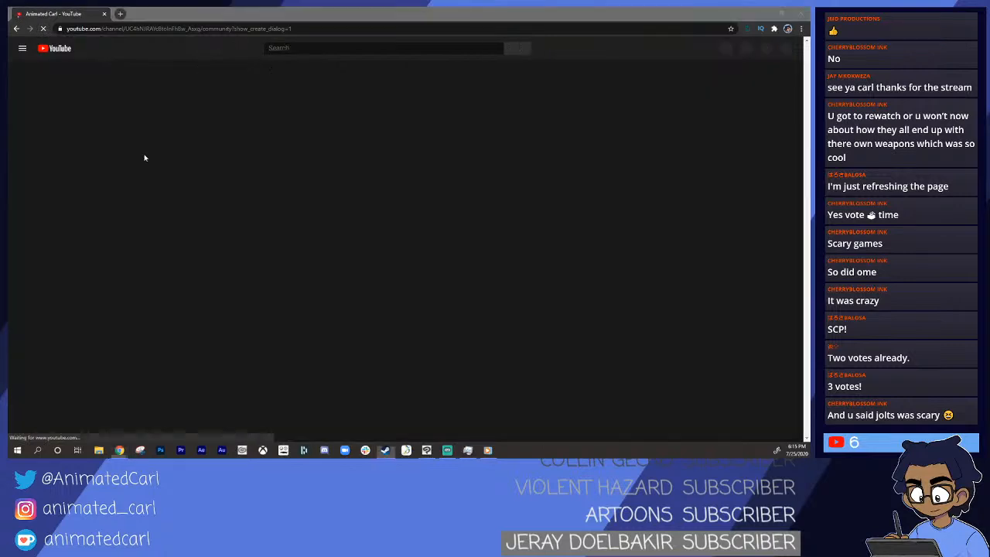
scroll(163, 199, "down", 3)
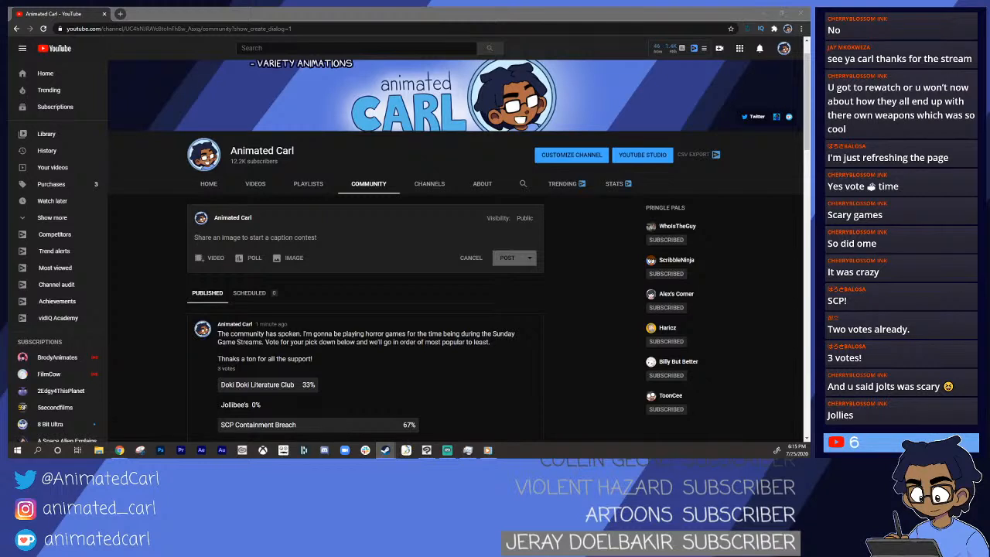
left_click(194, 238)
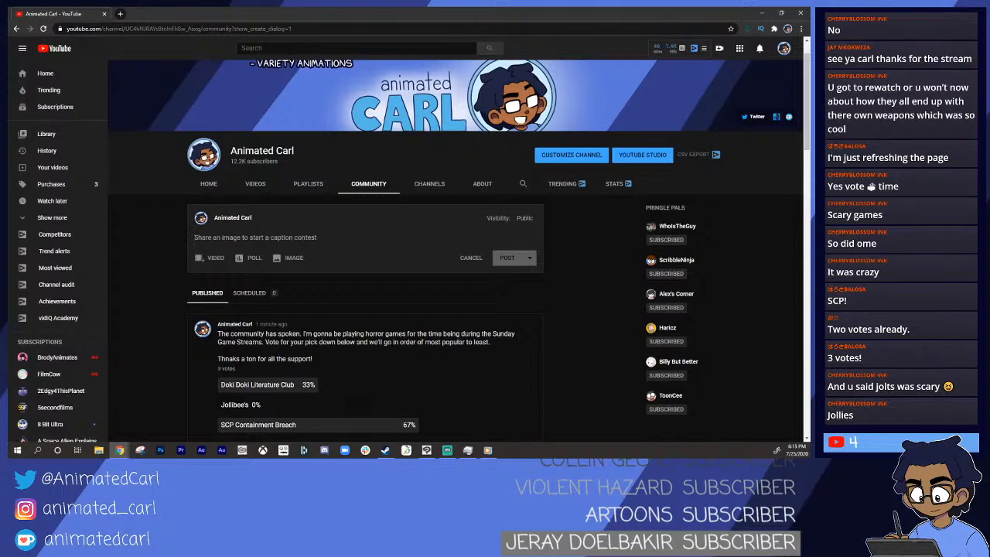
scroll(158, 322, "down", 1)
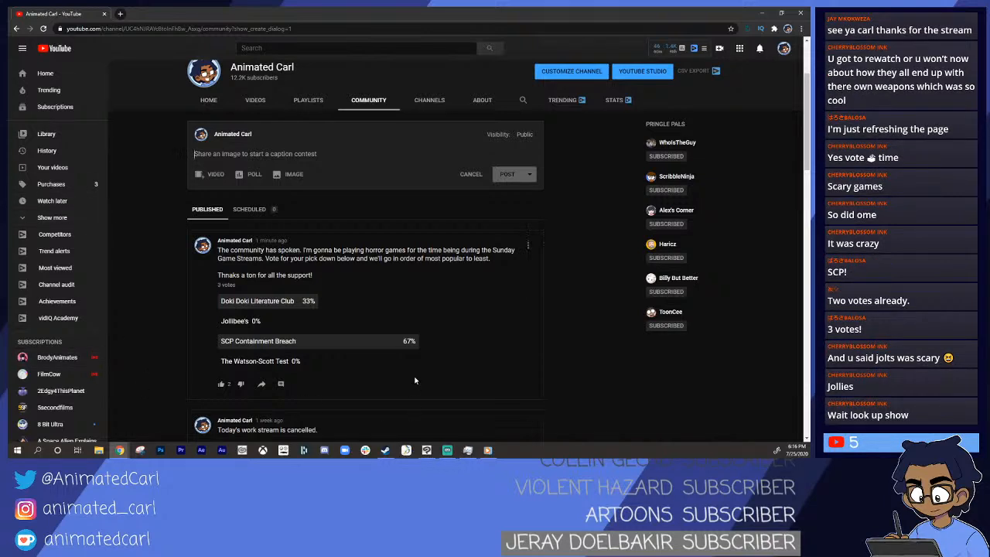
left_click(43, 28)
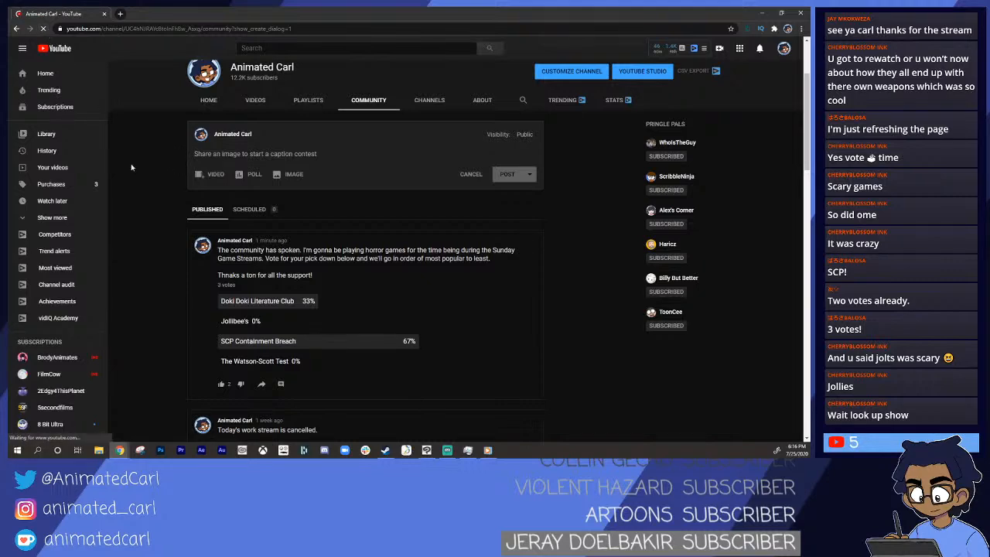